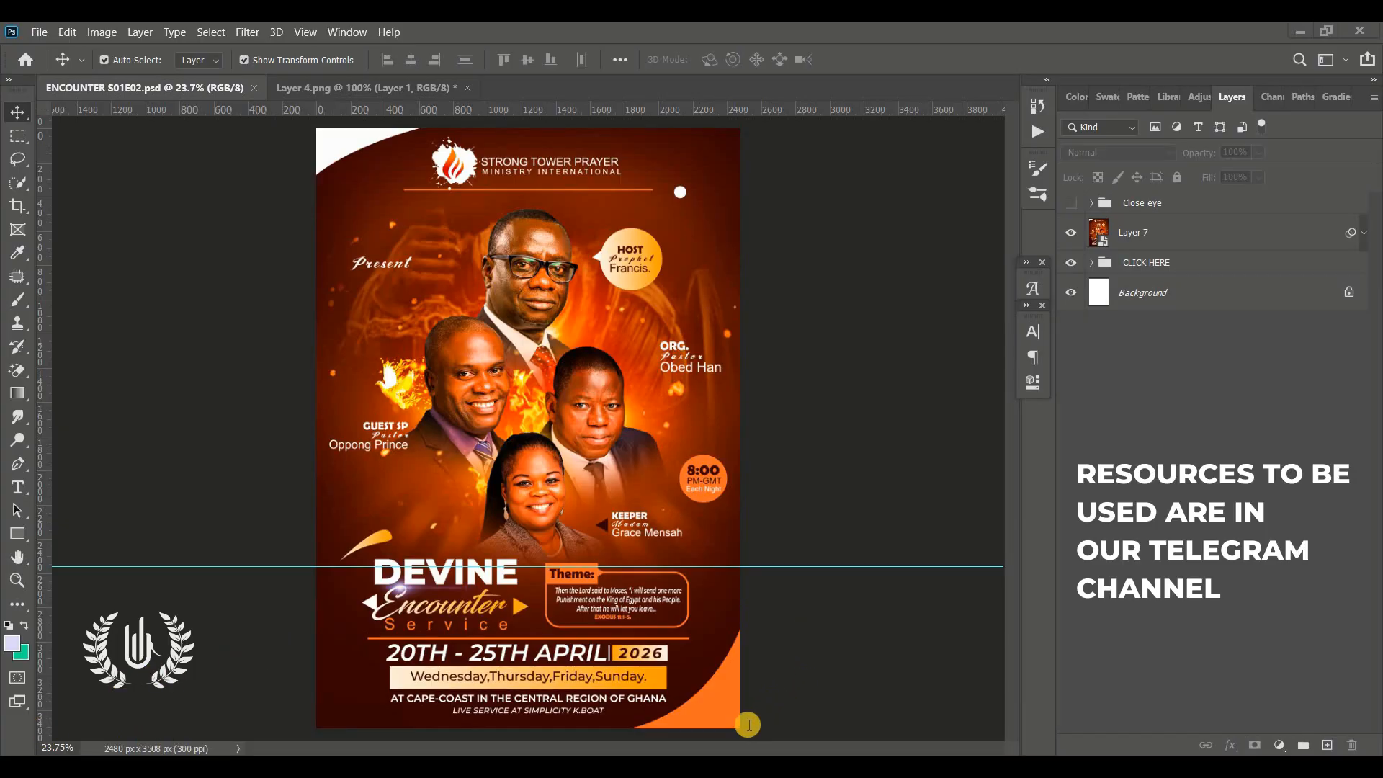
Browse the ECOUNTER FLYER resource folder in File Explorer, then return to Photoshop
mouse_move(749, 749)
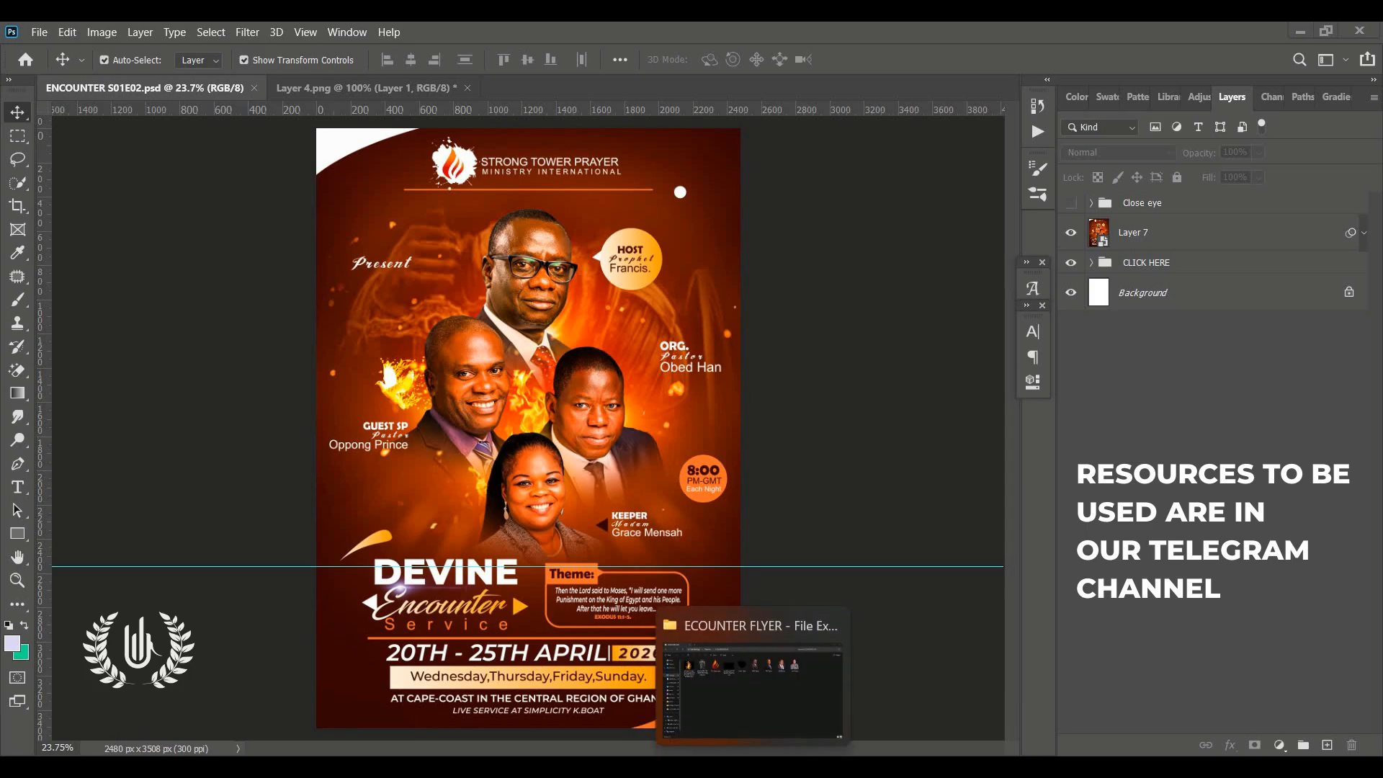
left_click(749, 677)
left_click_drag(1030, 484, 335, 196)
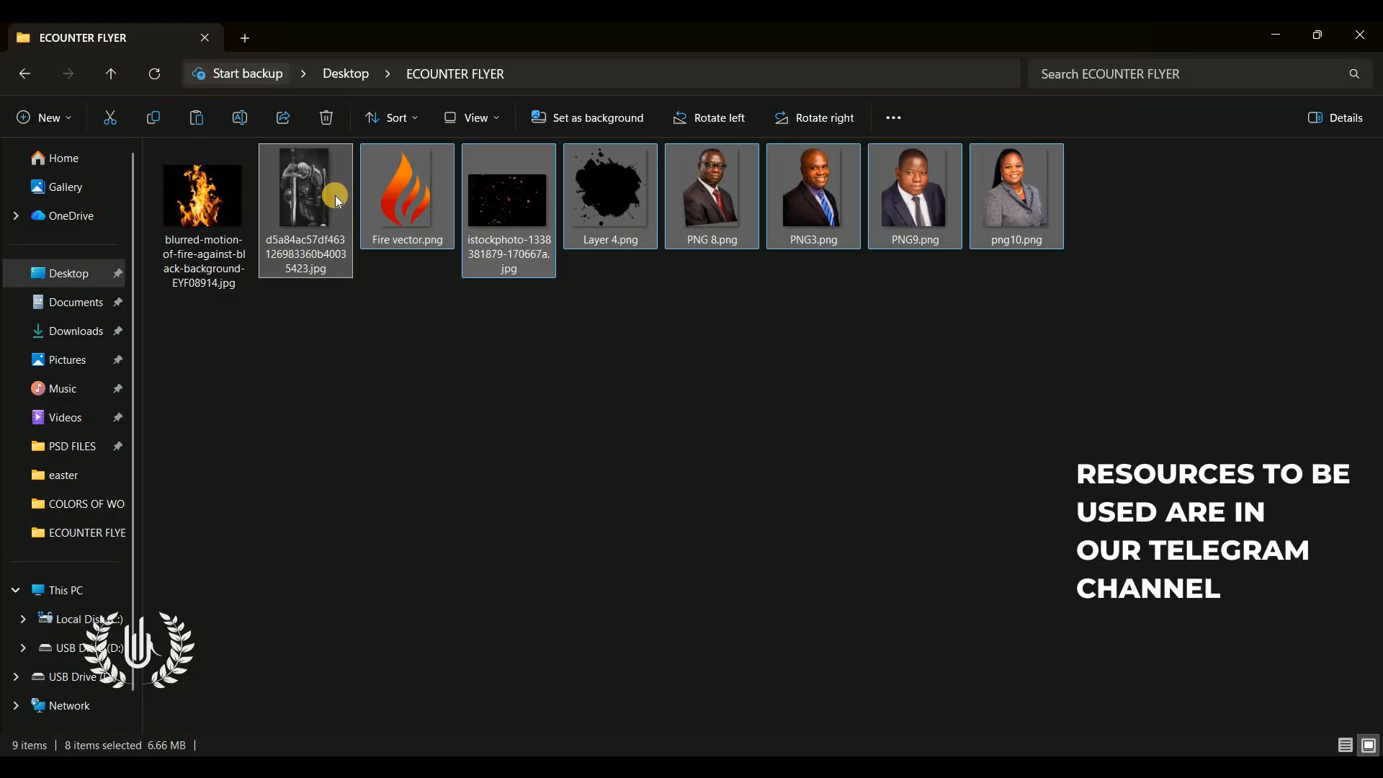
left_click(464, 332)
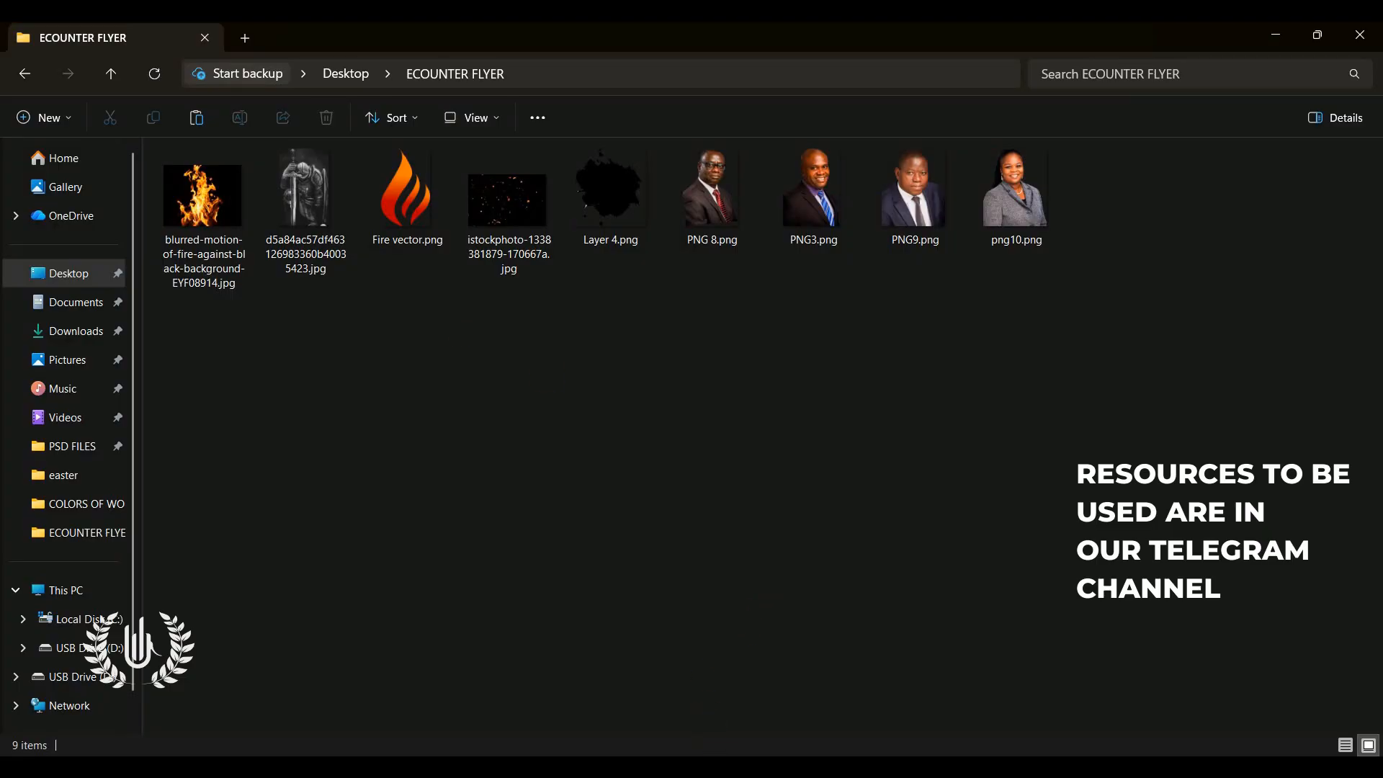
mouse_move(715, 765)
left_click(713, 695)
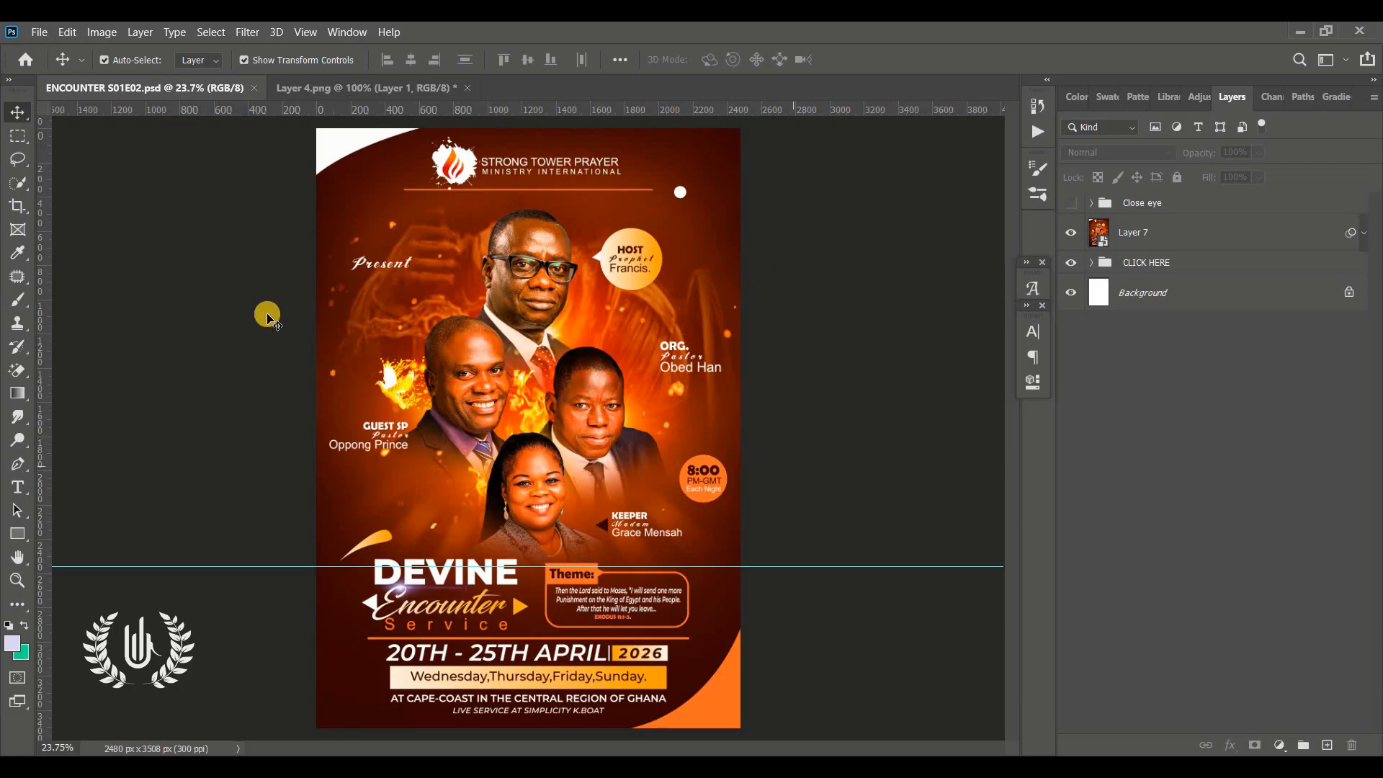
Create a new A4 document (210 x 297 mm, 300 ppi) from the Print presets and fit it on screen
left_click(41, 33)
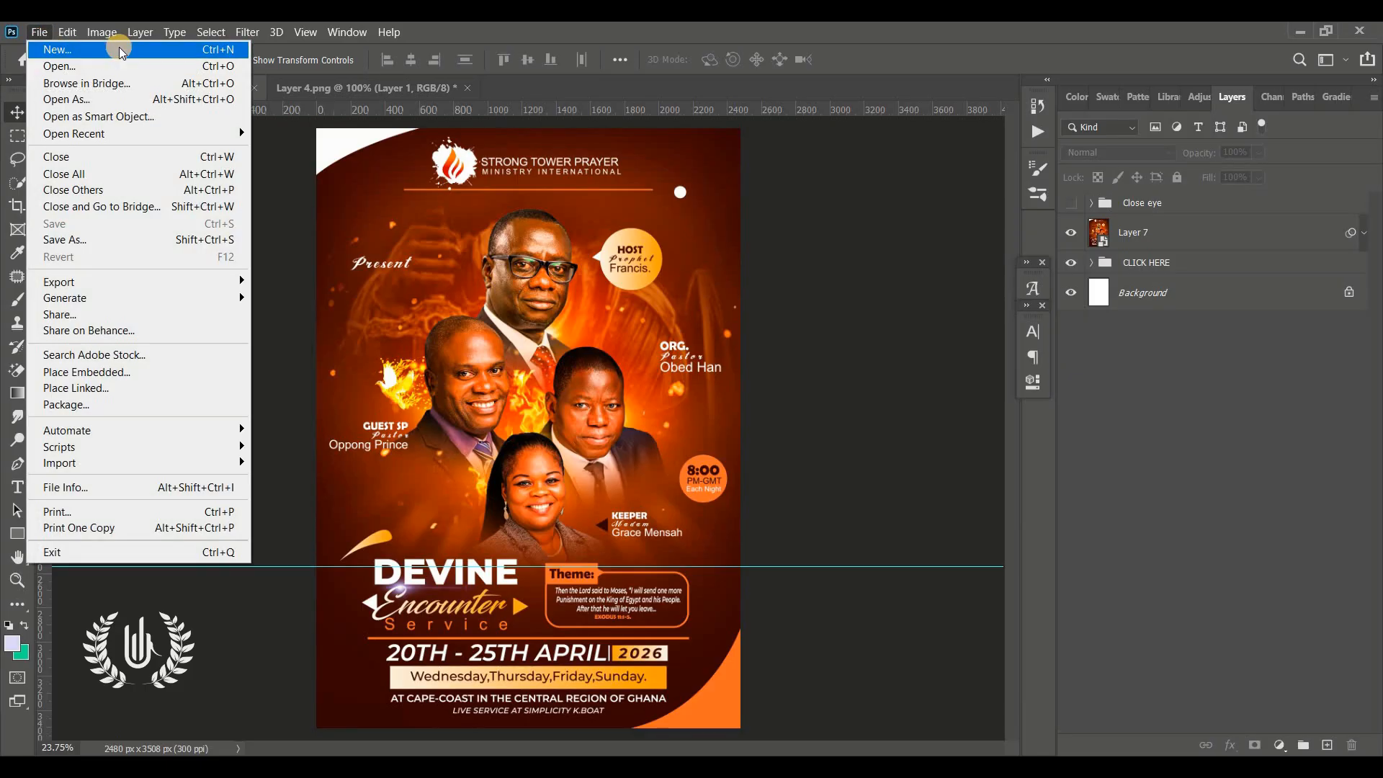
left_click(119, 51)
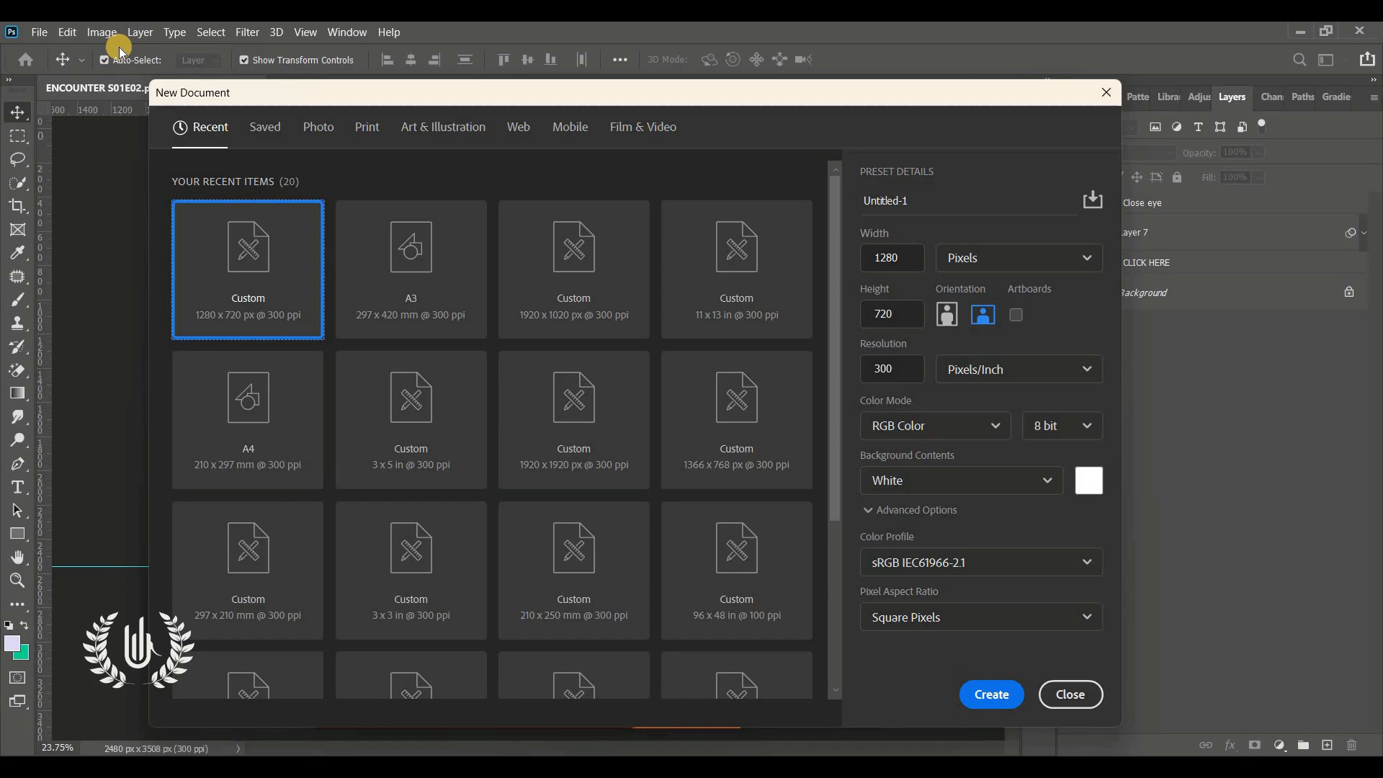
left_click(381, 133)
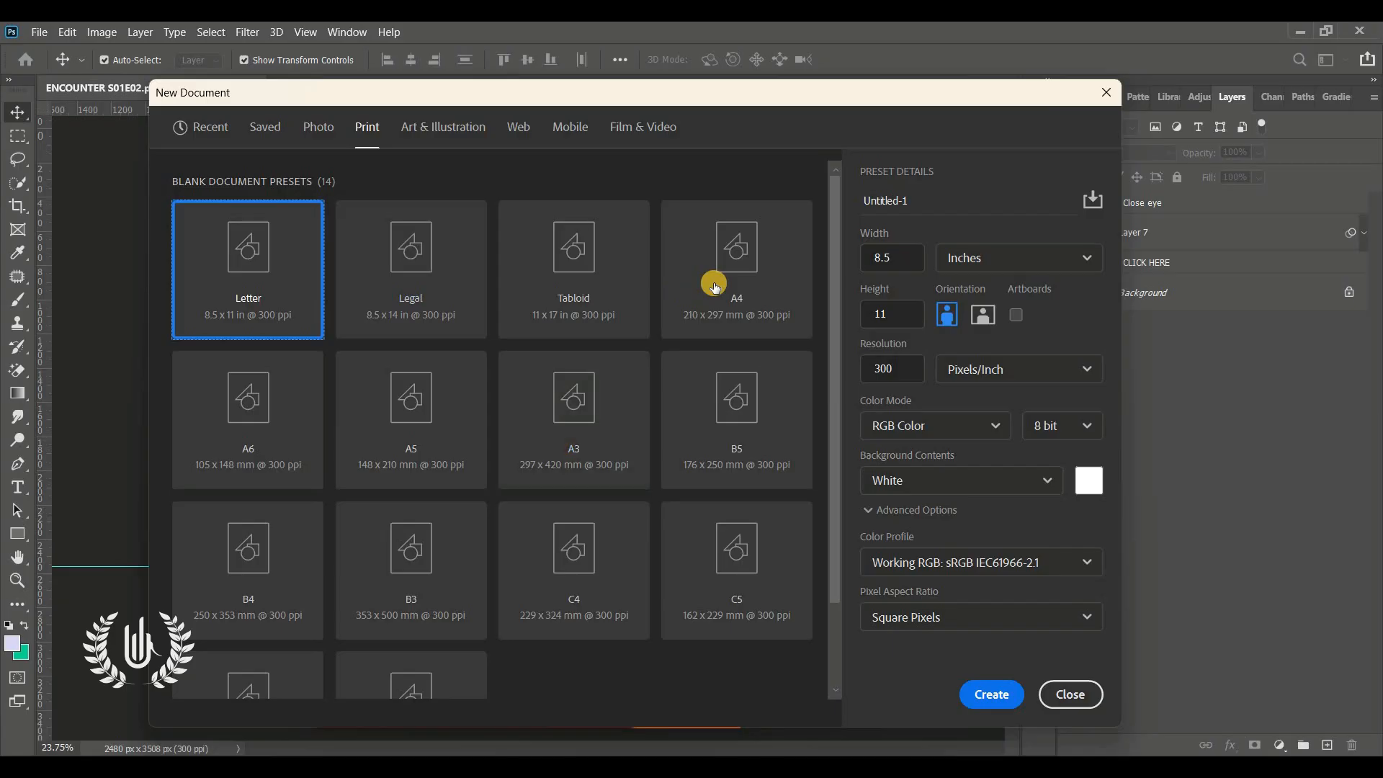
left_click(715, 288)
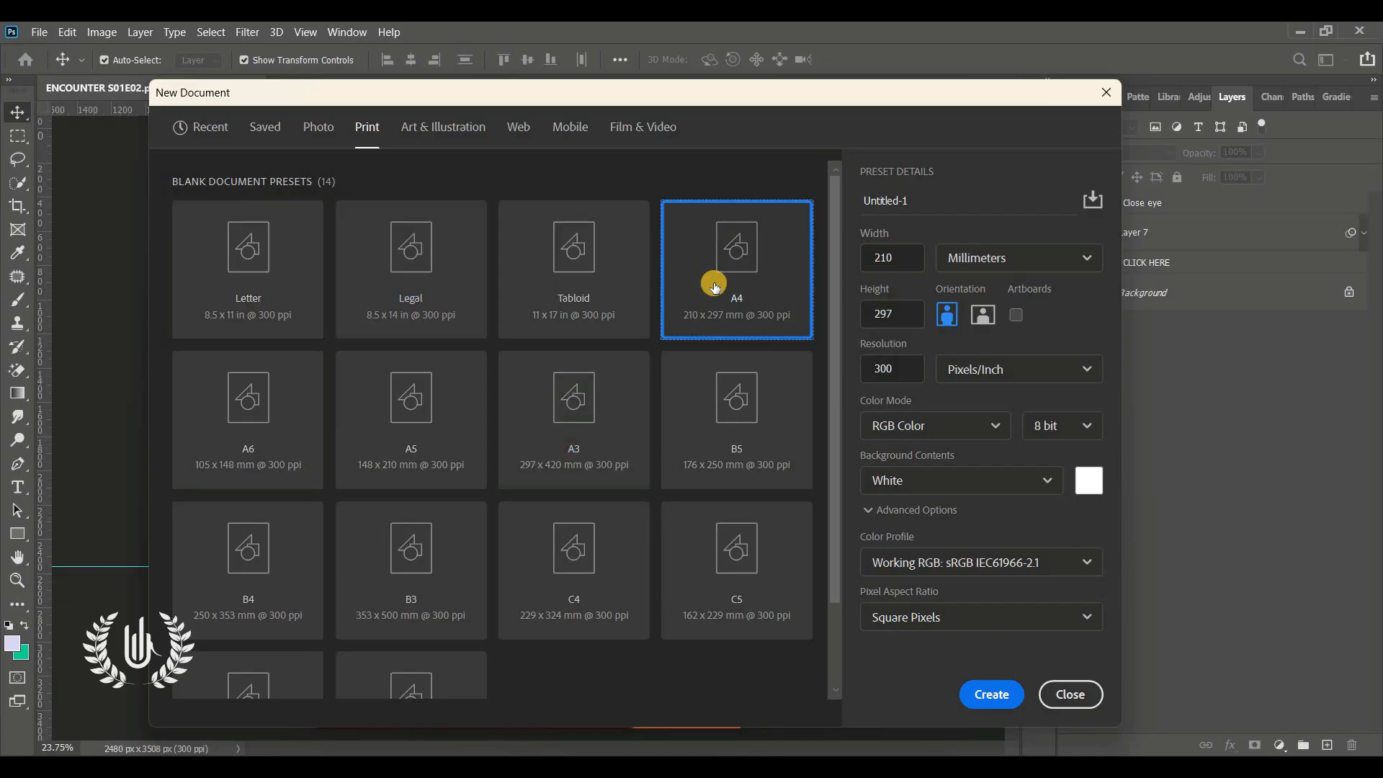
left_click(993, 696)
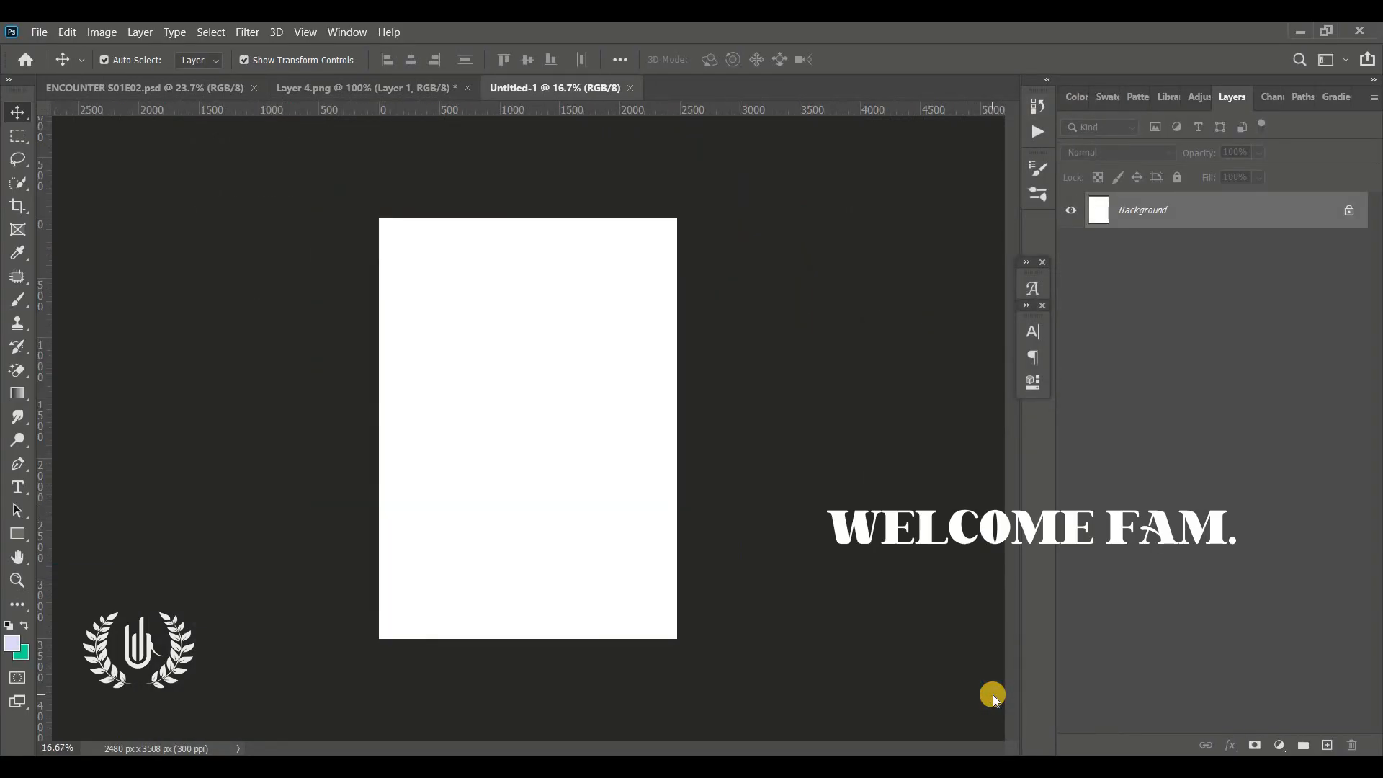
key("ctrl+0")
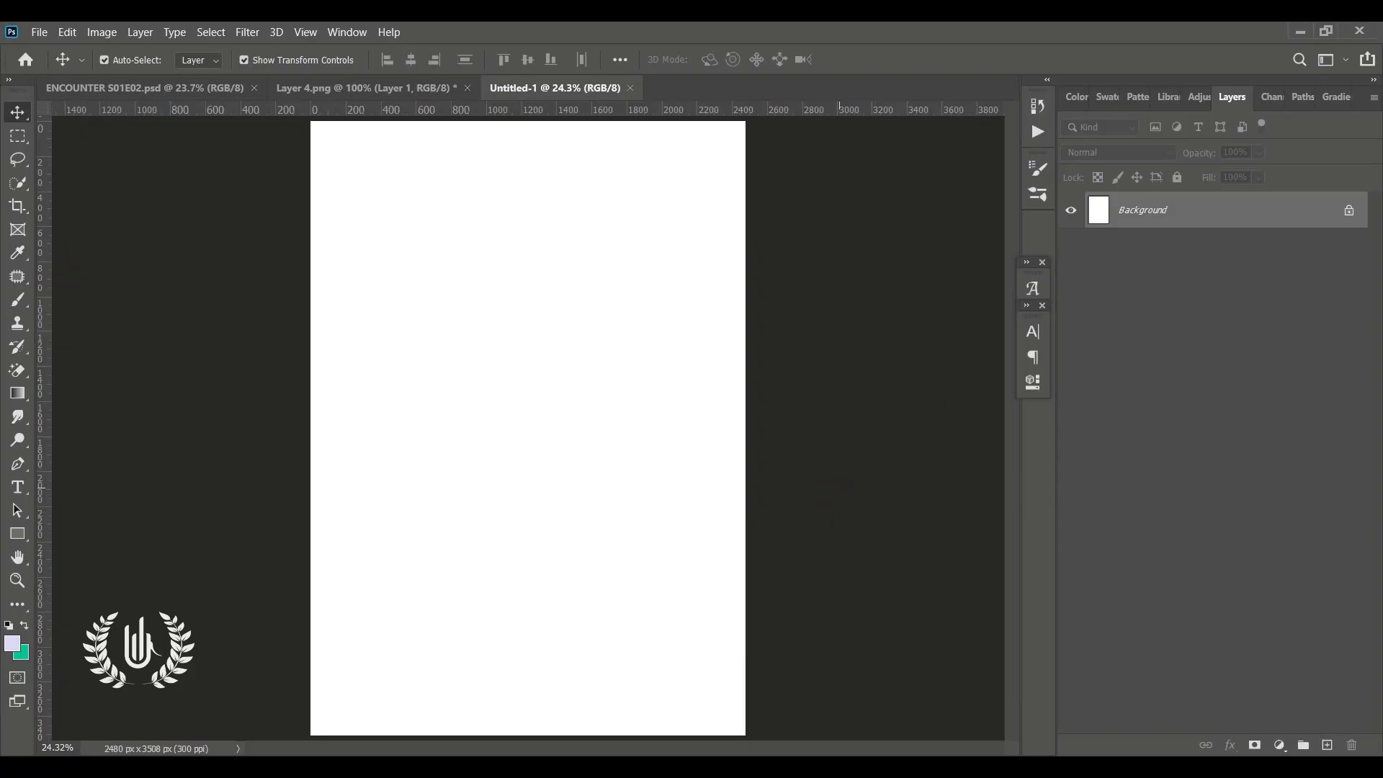
Add a Gradient Fill layer and set its style to Radial
left_click(1279, 749)
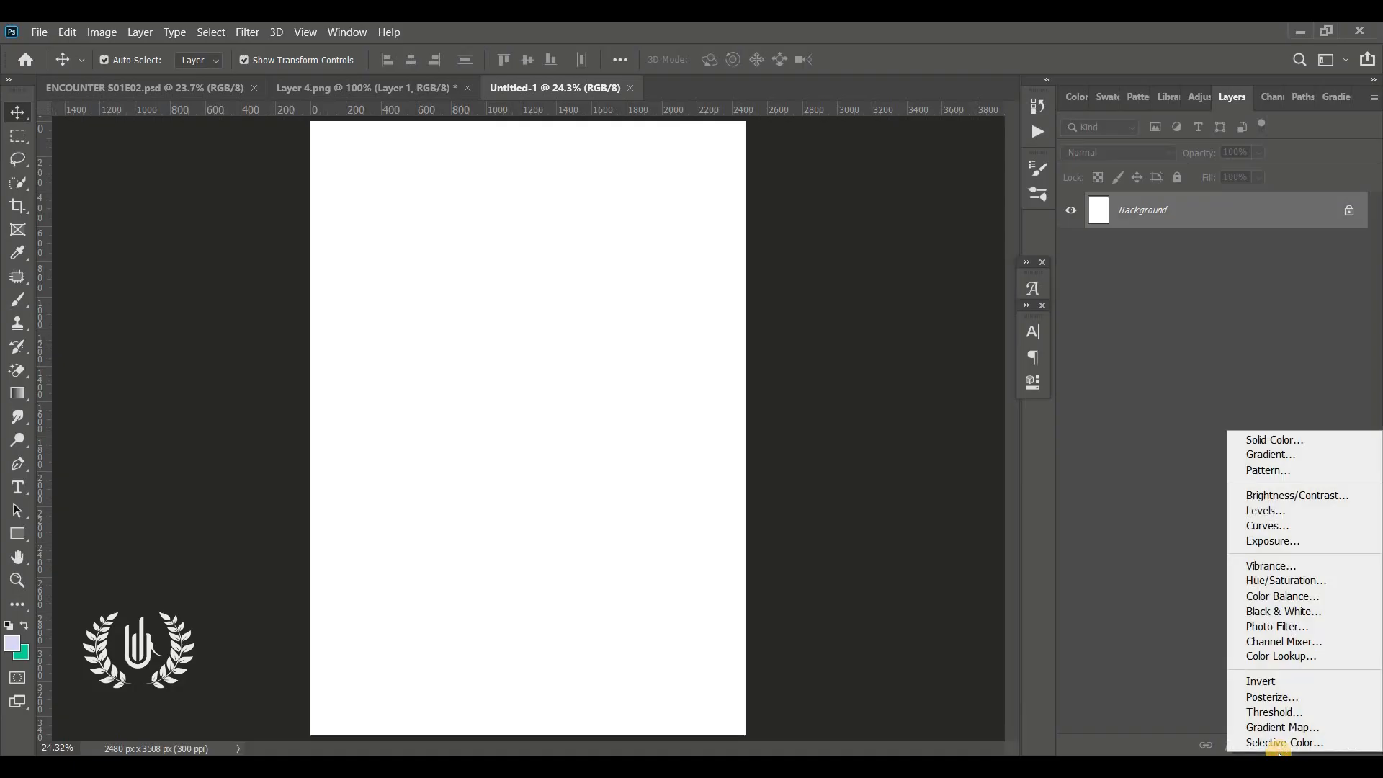
left_click(1310, 461)
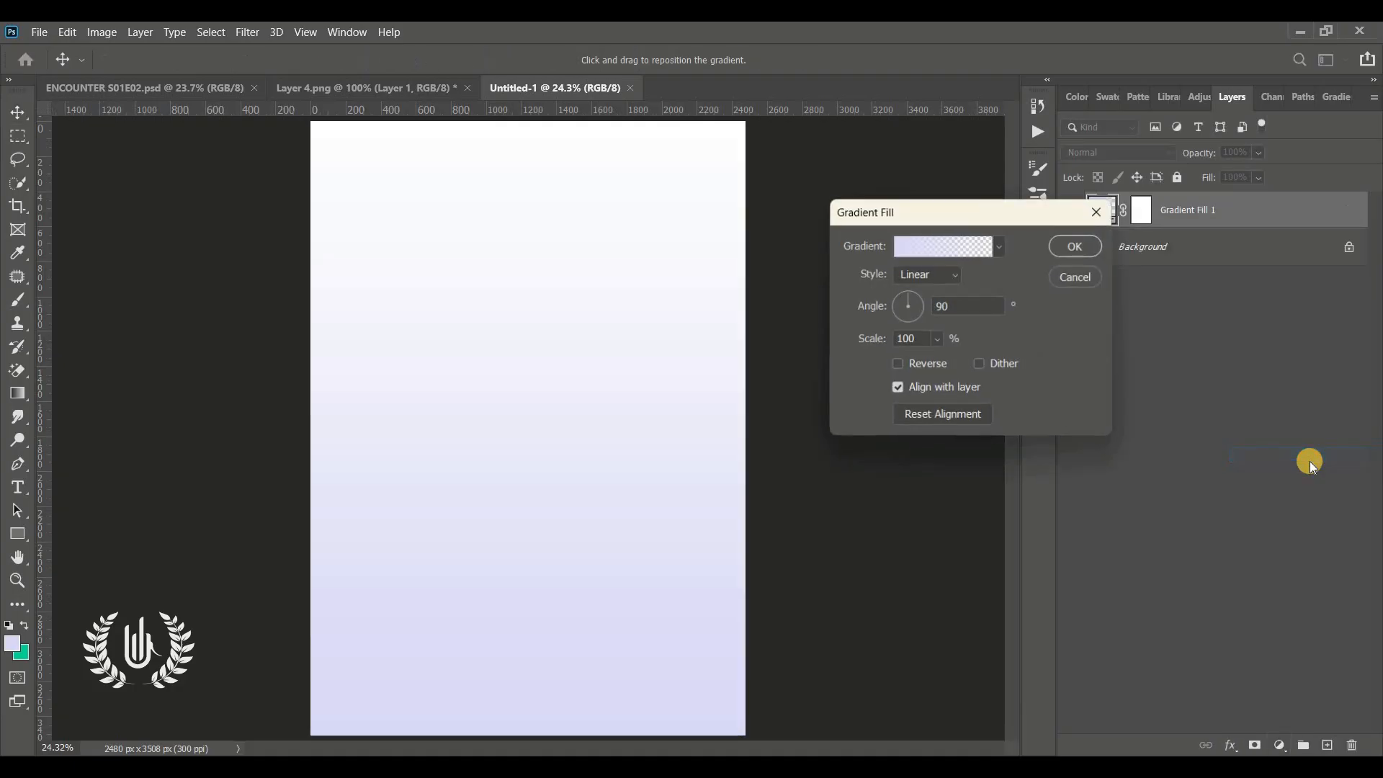
left_click(961, 283)
left_click(935, 308)
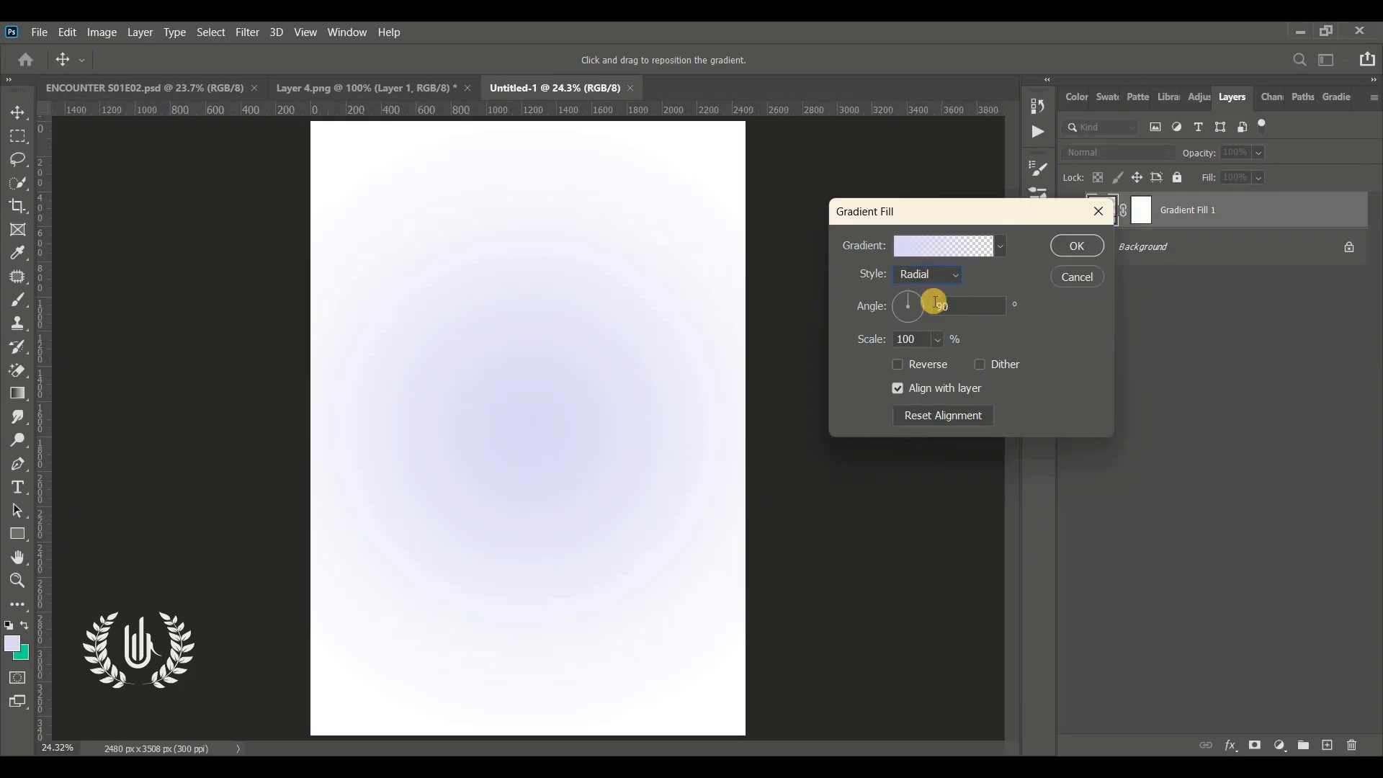
Open the gradient editor and choose the orange-to-dark-red preset gradient
left_click(924, 249)
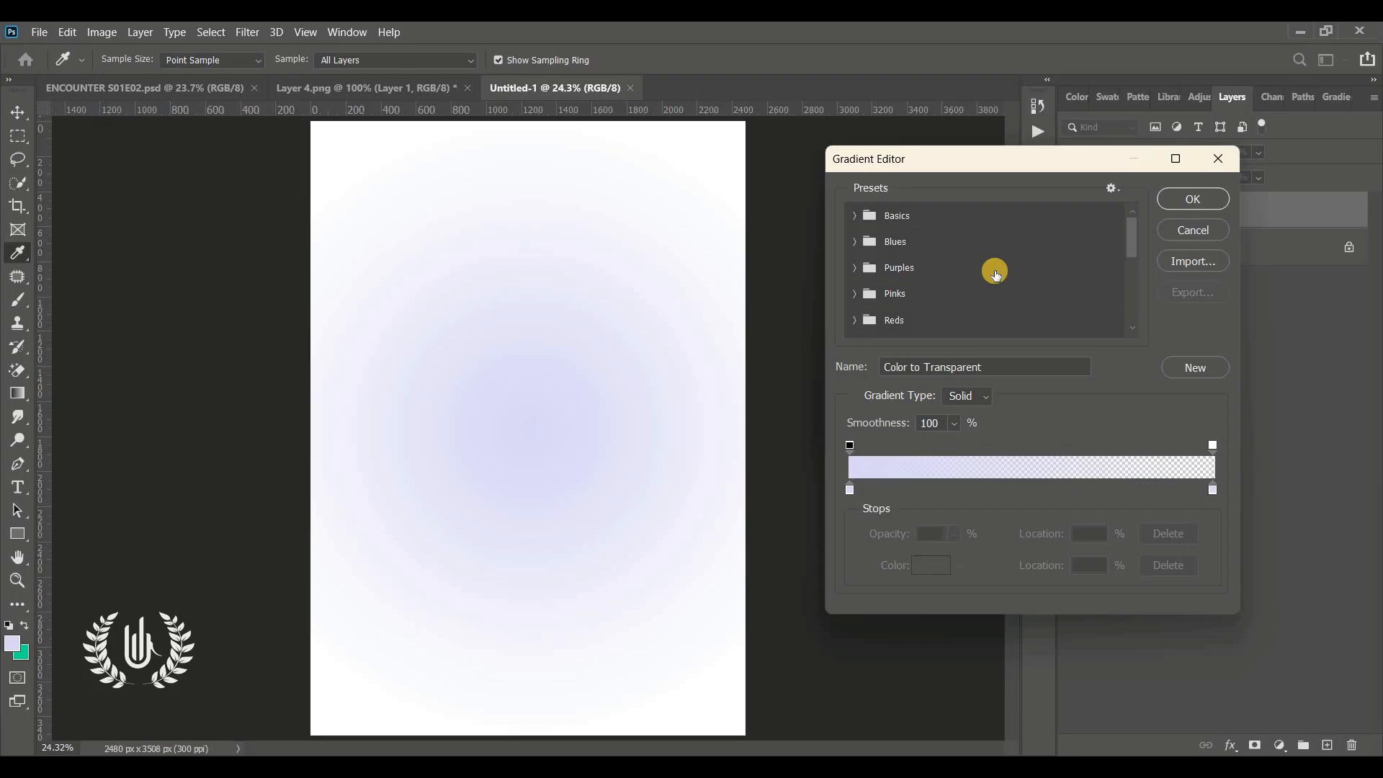
scroll(994, 272, "down", 5)
scroll(936, 308, "down", 1)
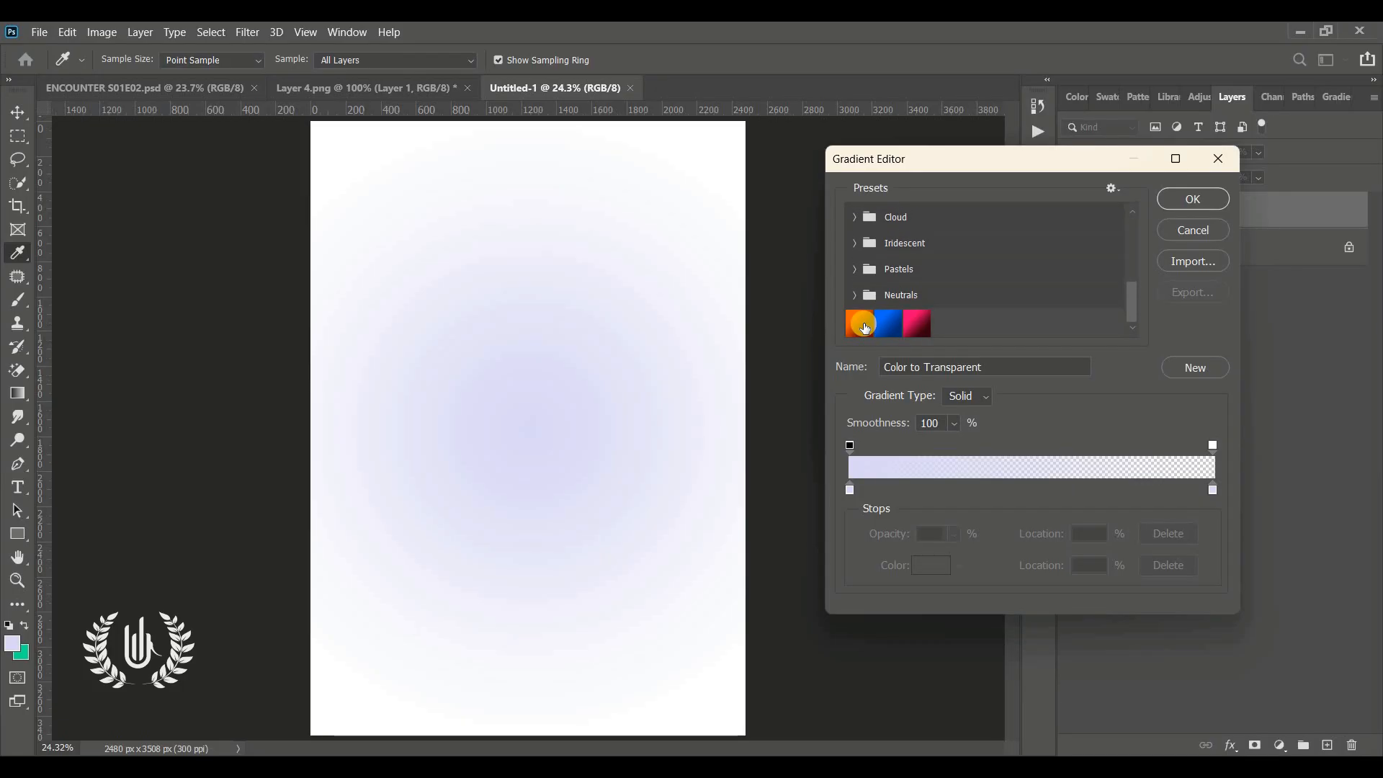
left_click(864, 326)
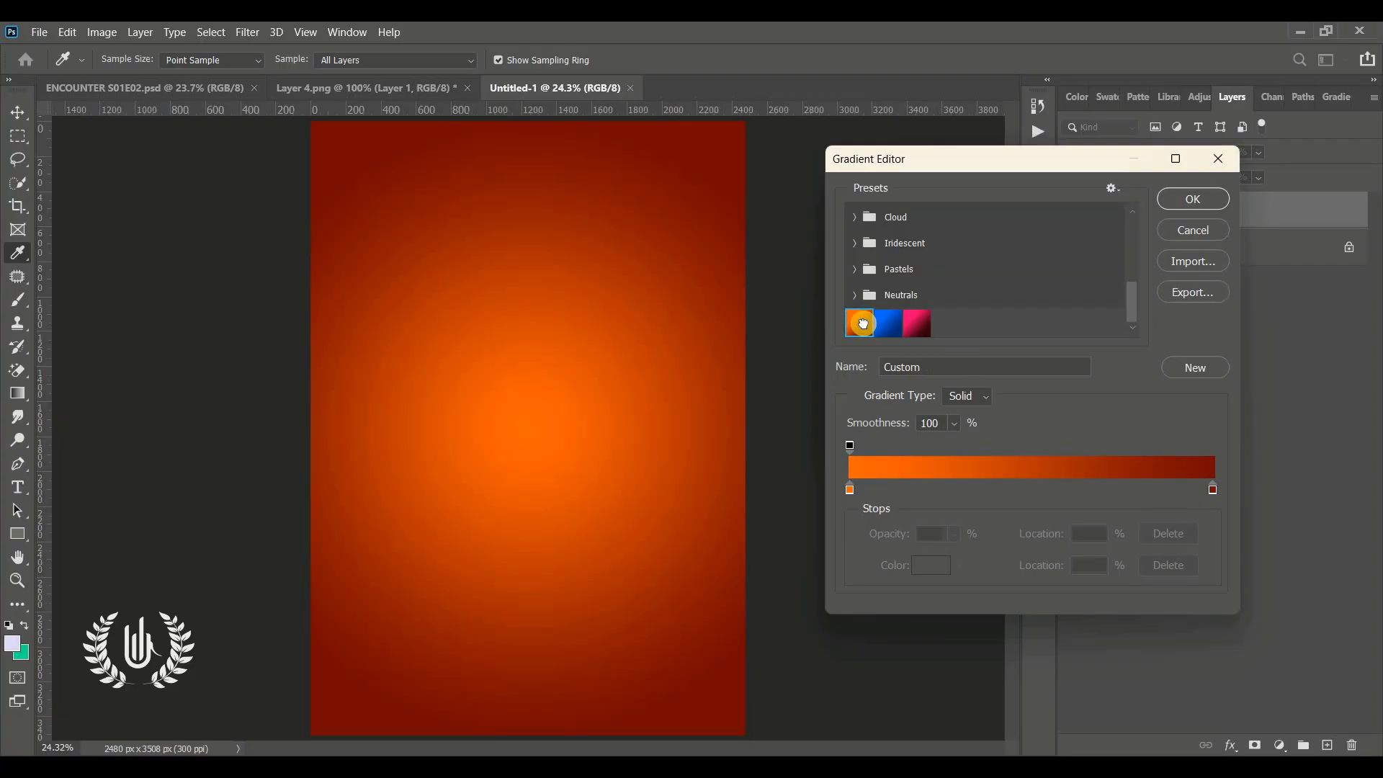
Inspect the hex colours of both gradient color stops, ff6600 and 740b00
left_click(851, 490)
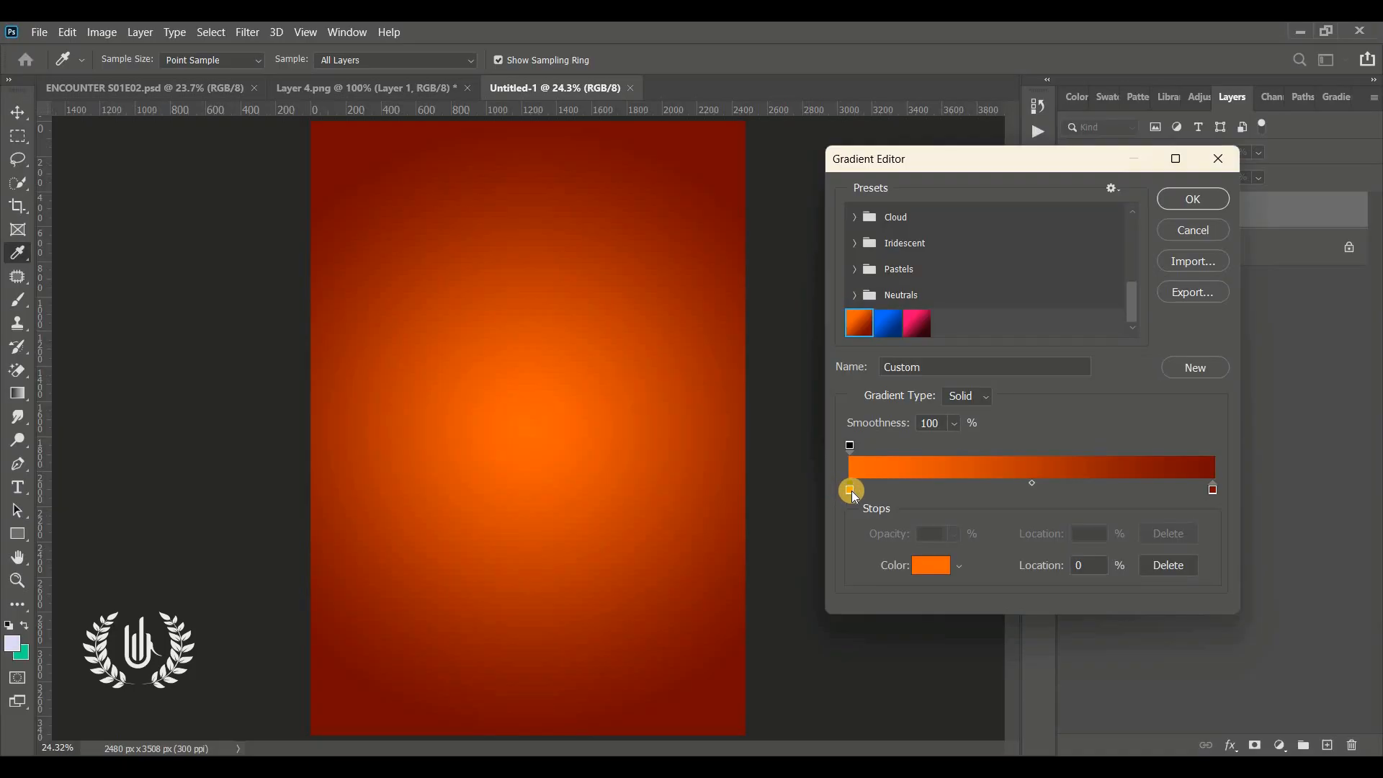
left_click(928, 566)
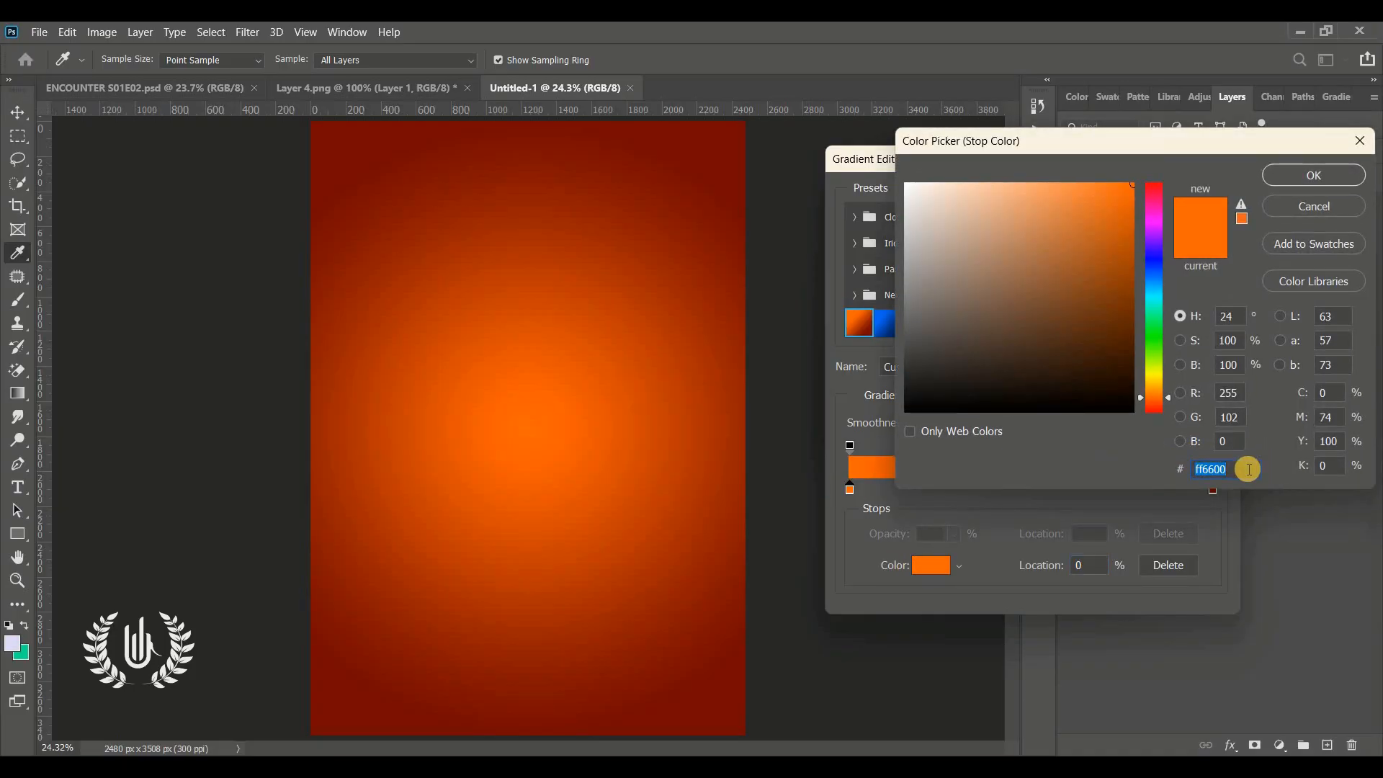
left_click(1247, 469)
left_click_drag(1235, 469, 1149, 483)
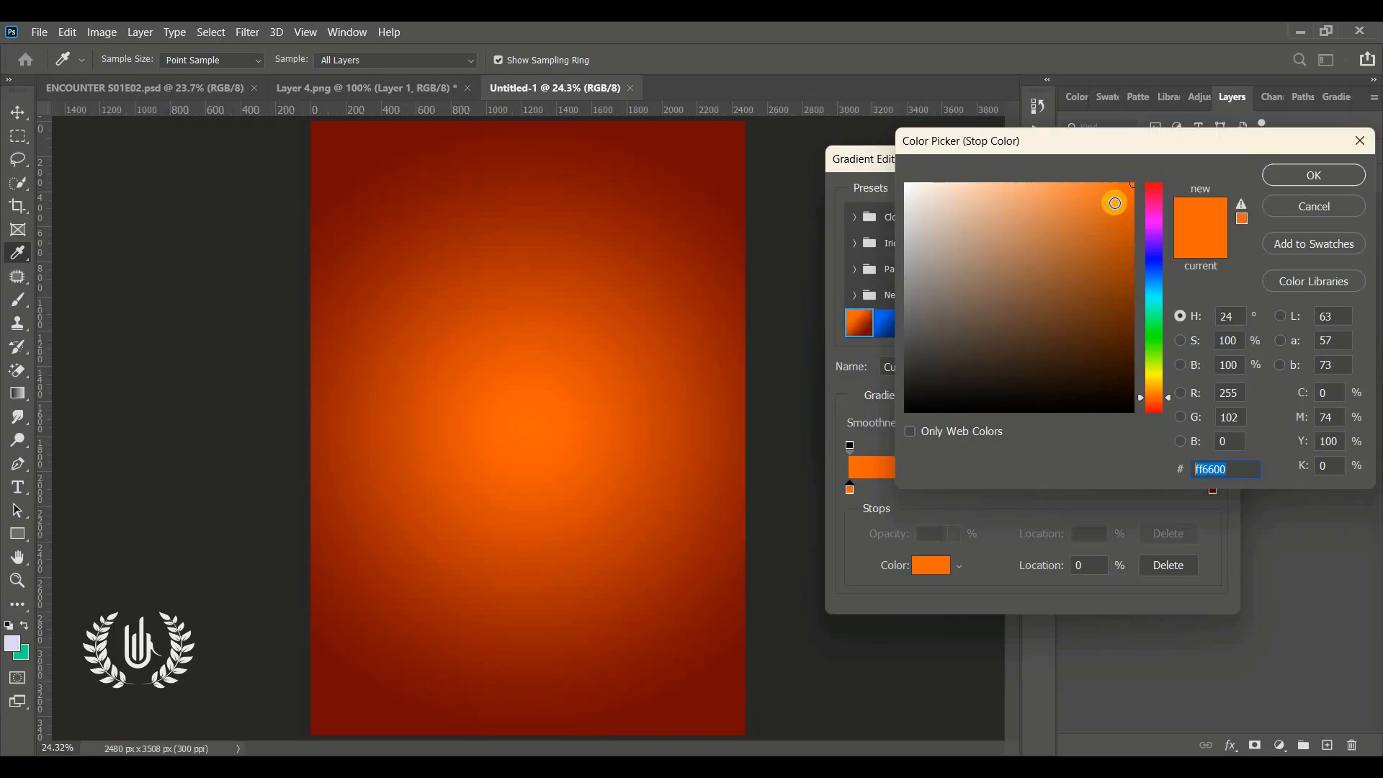
left_click(1287, 180)
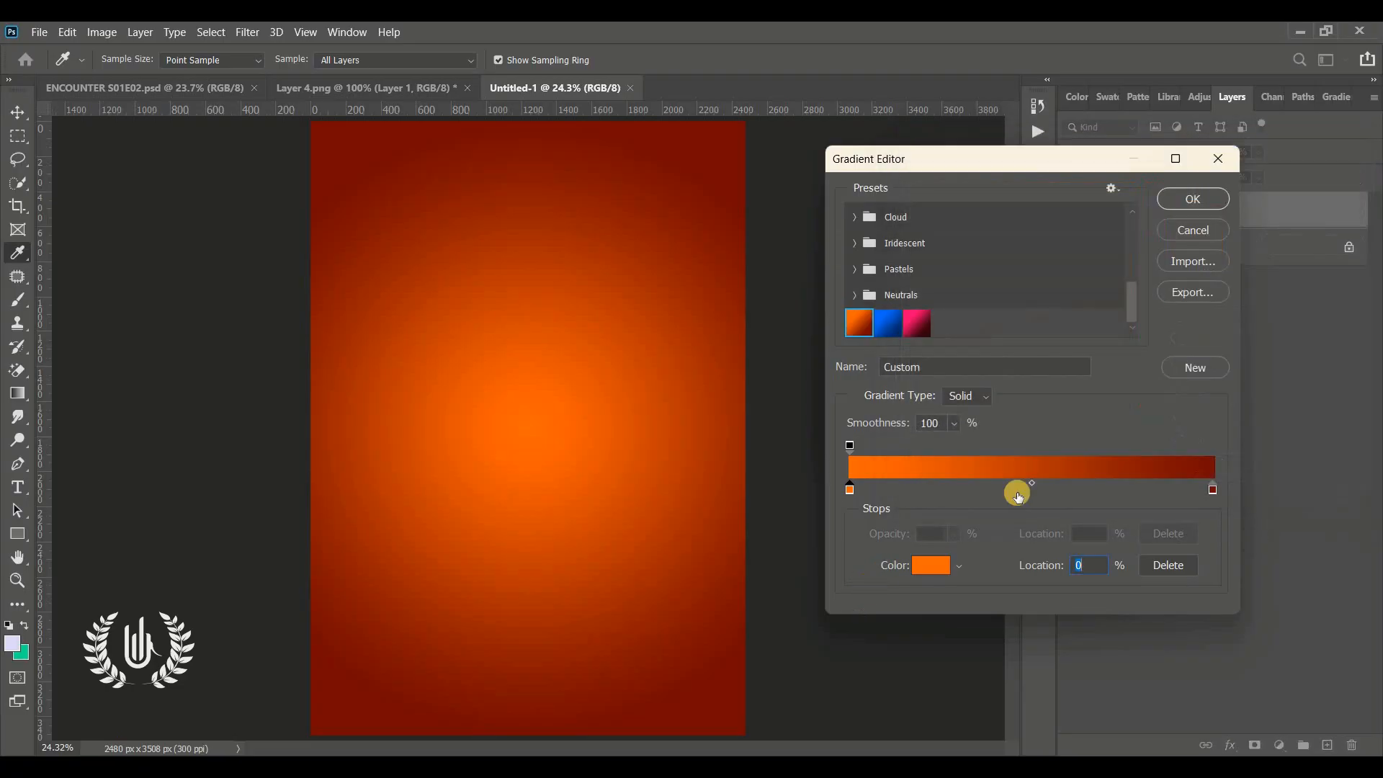
left_click(1214, 490)
double_click(1213, 490)
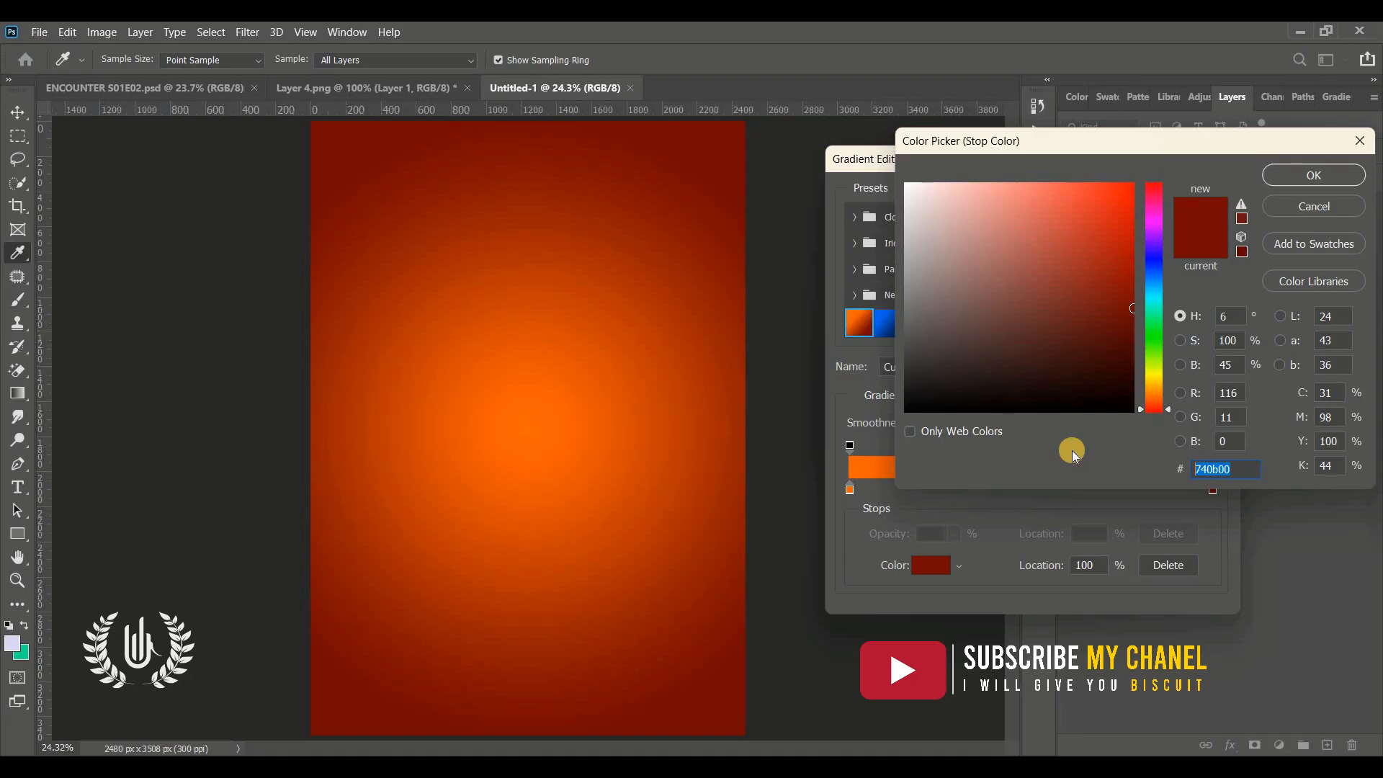
left_click(1257, 470)
left_click(1252, 470)
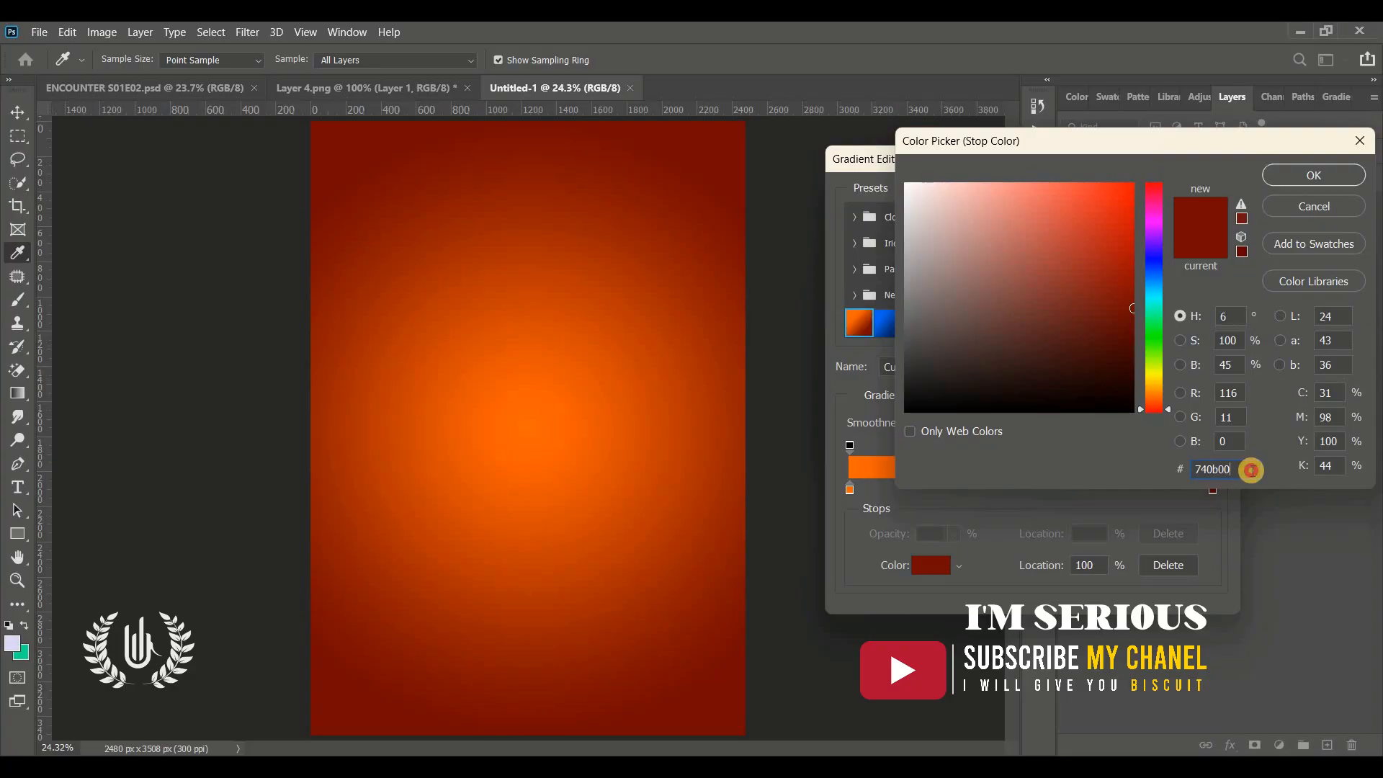
left_click_drag(1251, 470, 1182, 466)
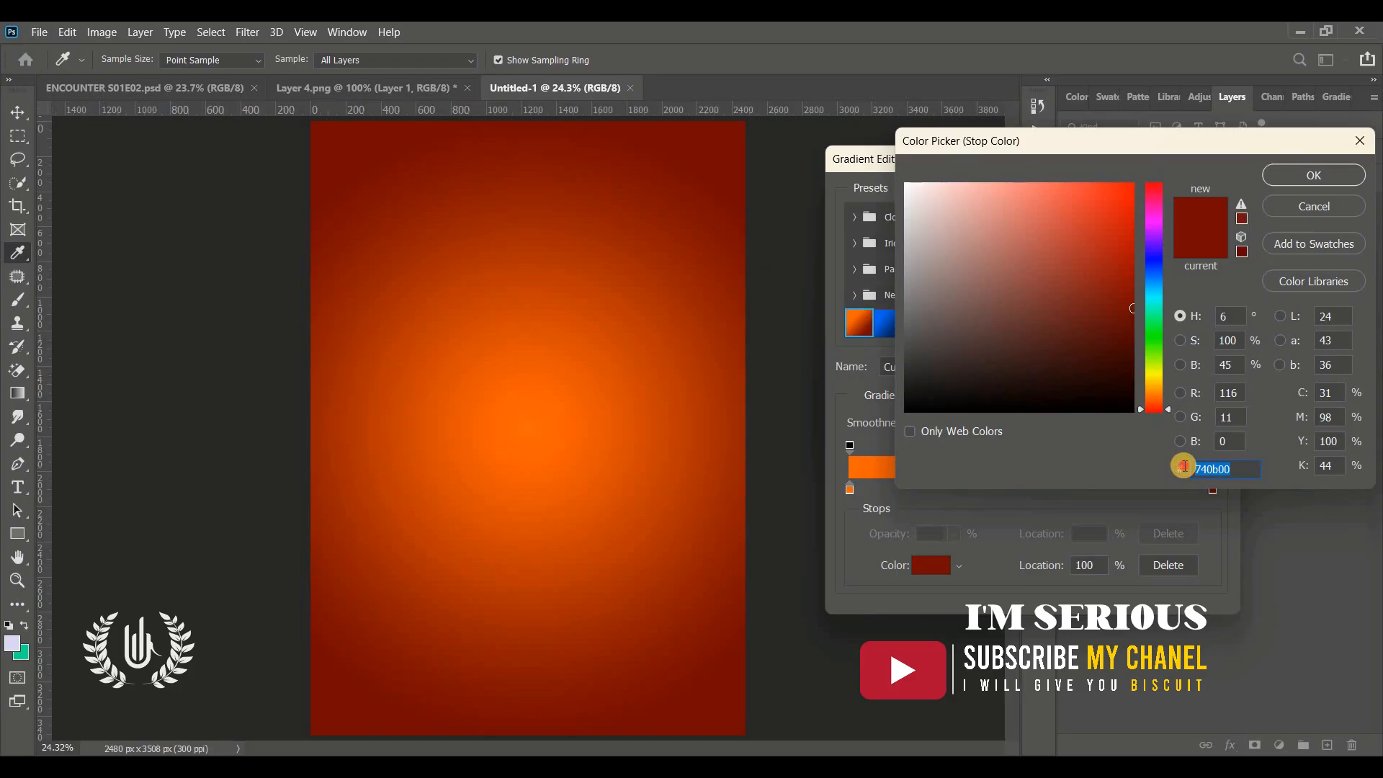
left_click(1239, 469)
left_click(1314, 174)
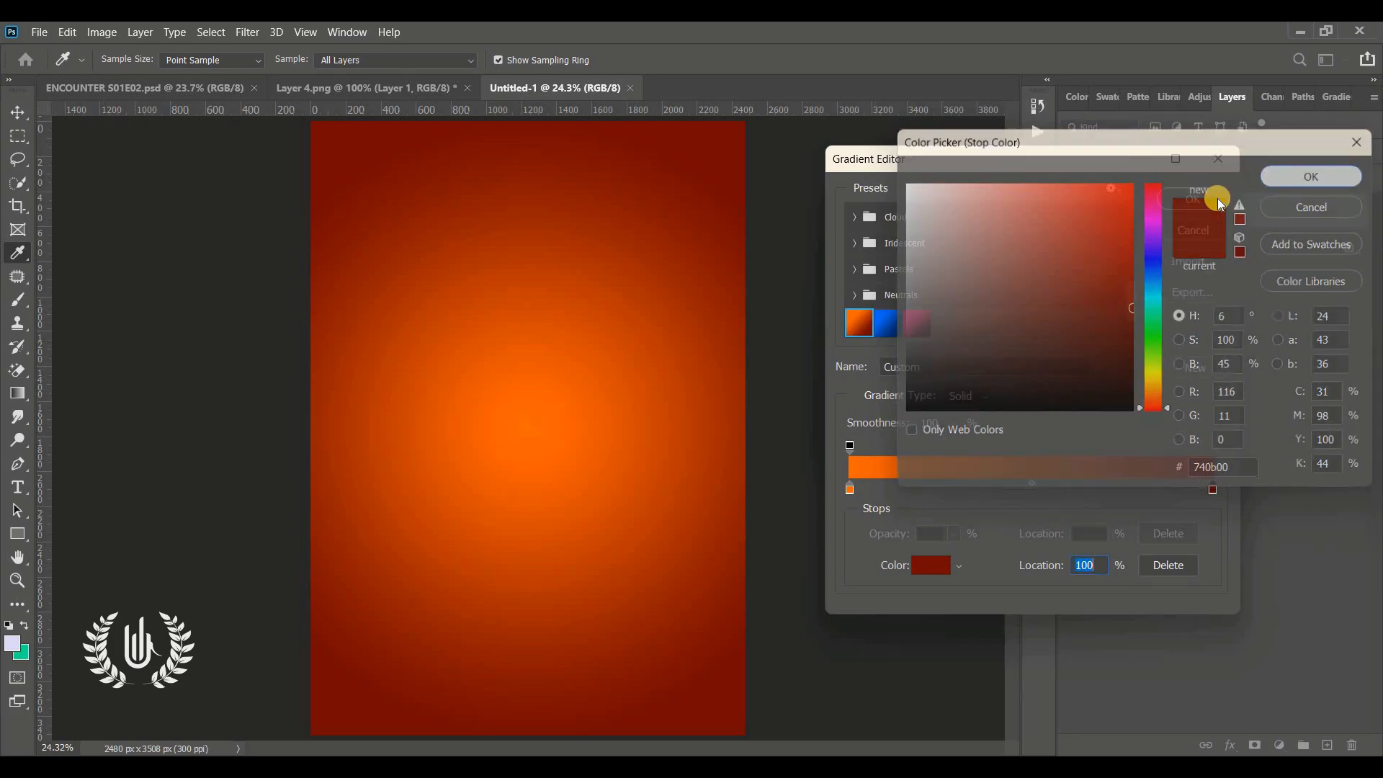
Close the gradient editor and apply the radial Gradient Fill at a 90° angle
left_click(1192, 199)
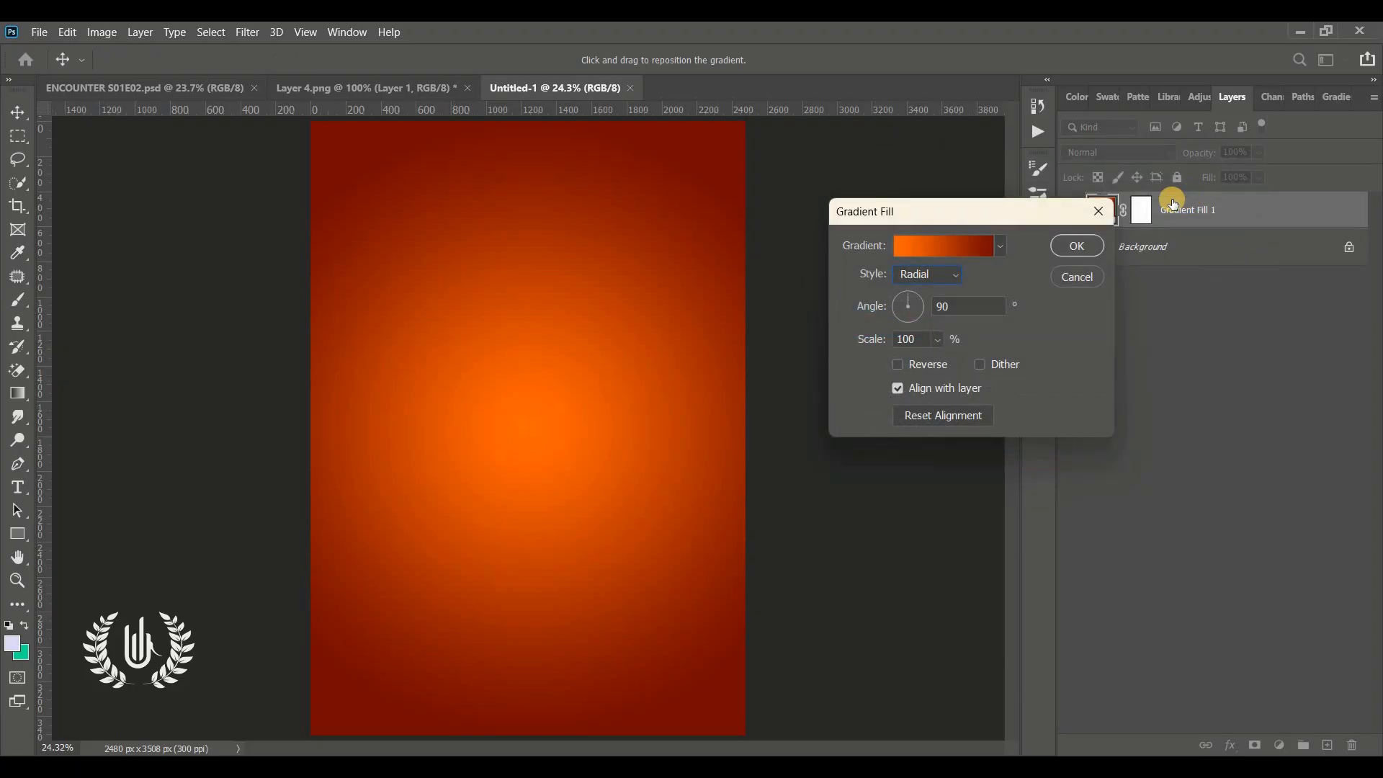
left_click(911, 292)
left_click(911, 291)
left_click(975, 304)
left_click(1067, 246)
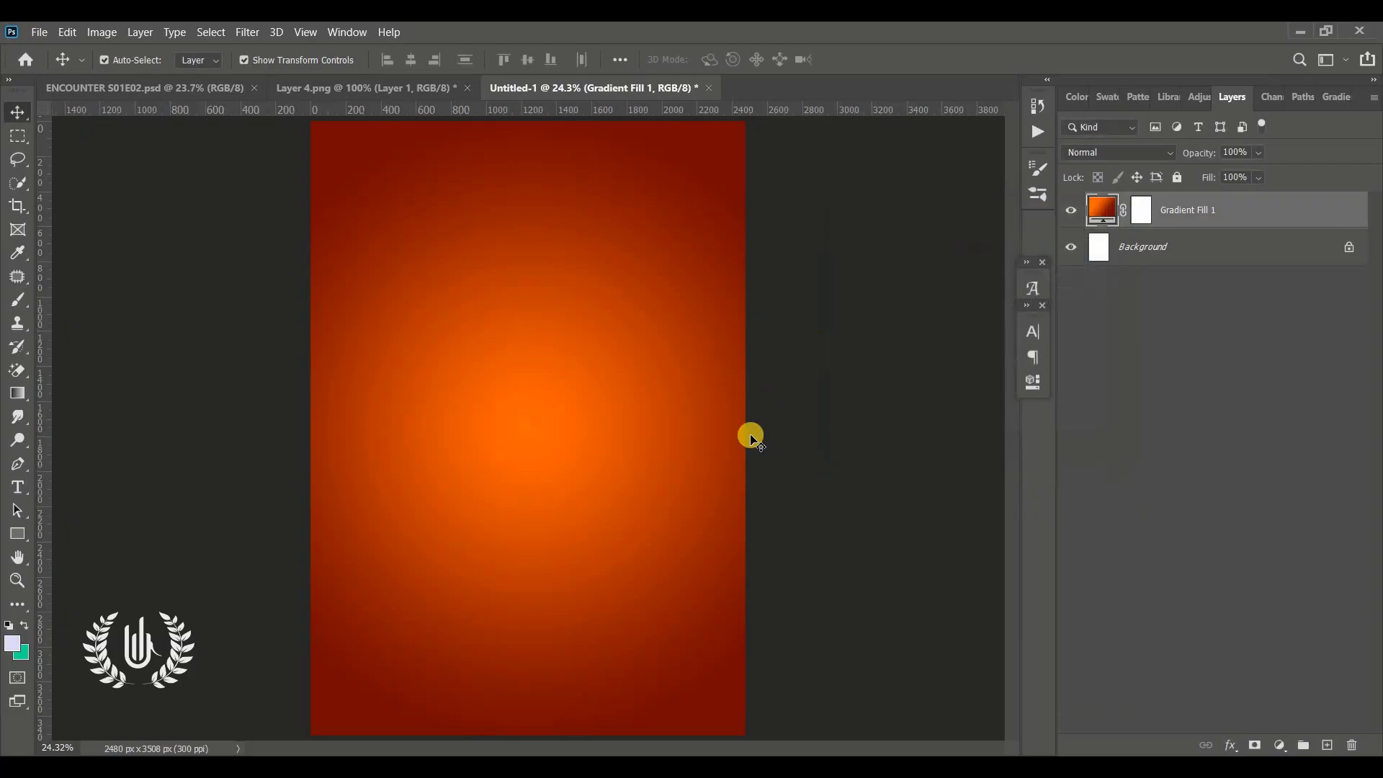
left_click(799, 448)
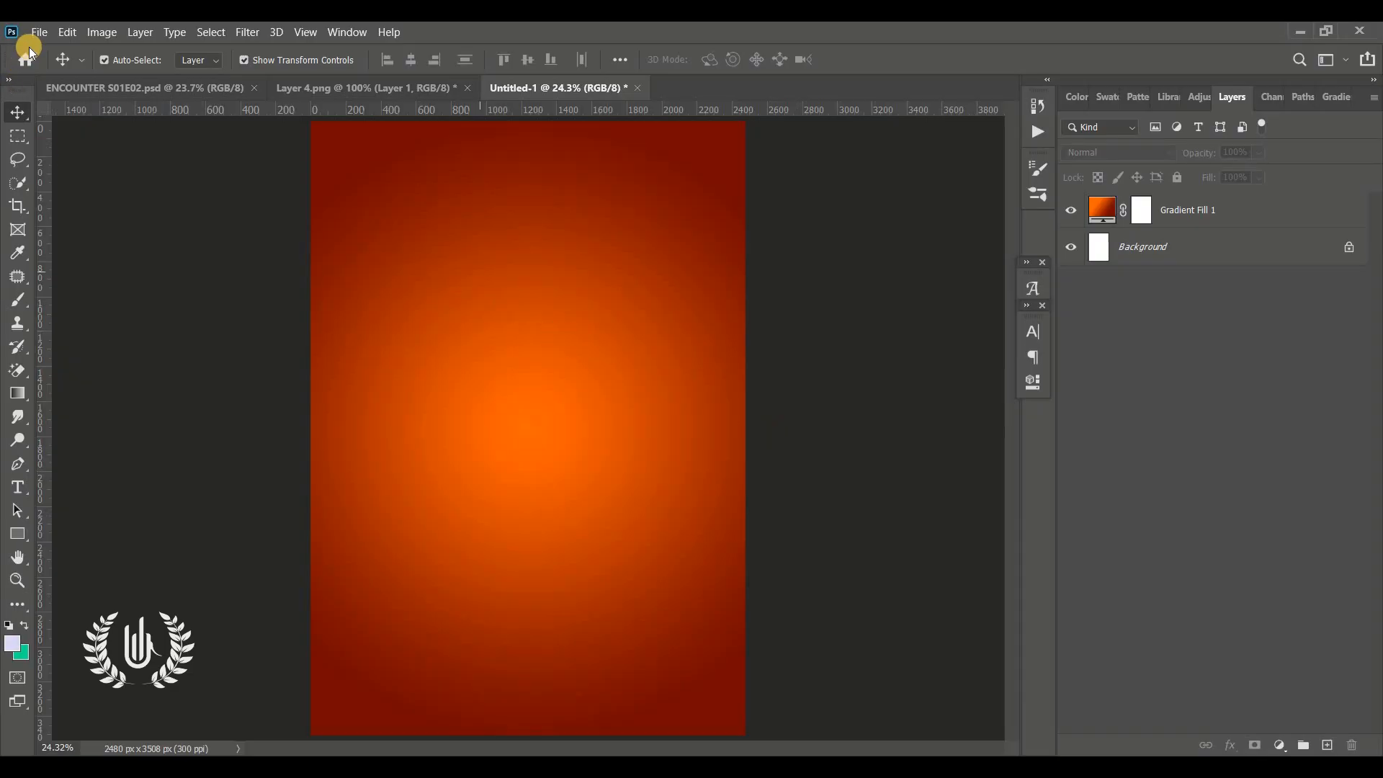
left_click(42, 32)
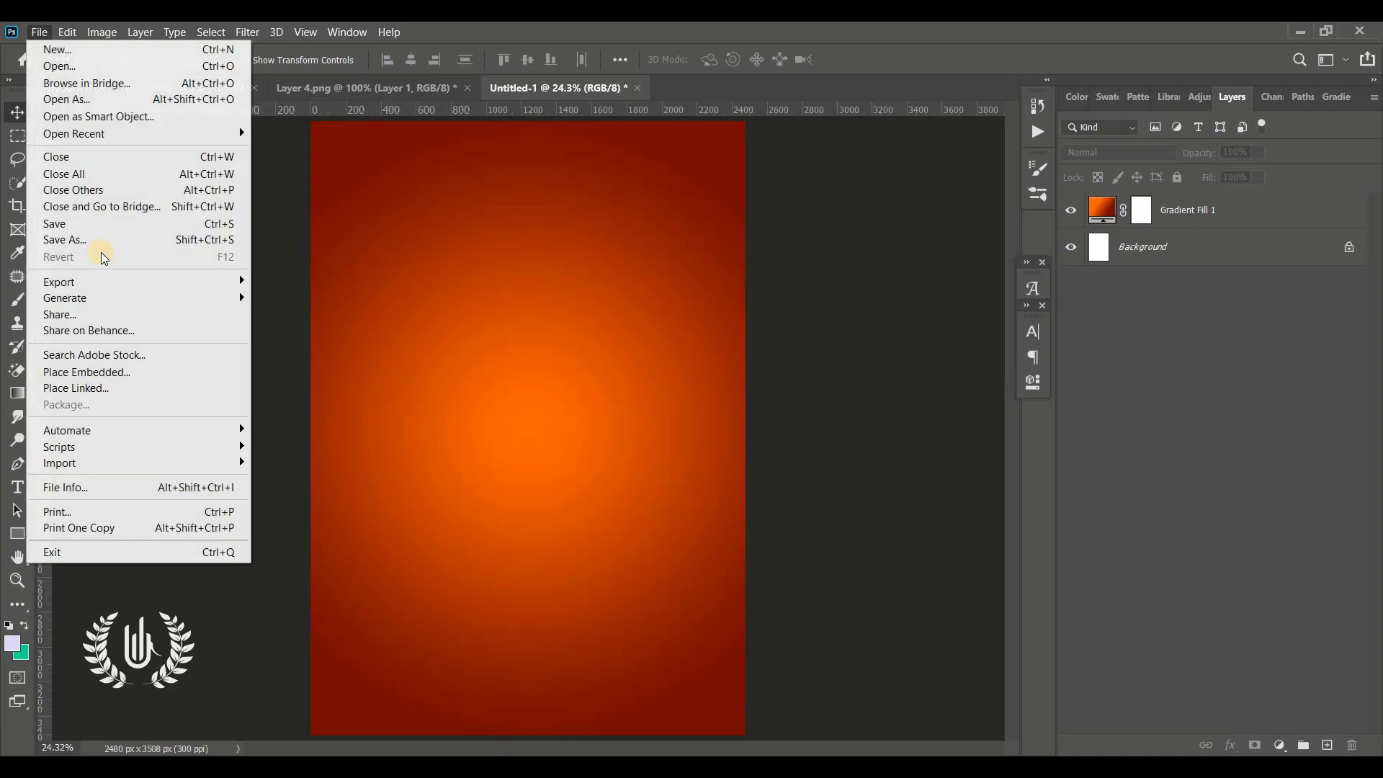
left_click(162, 367)
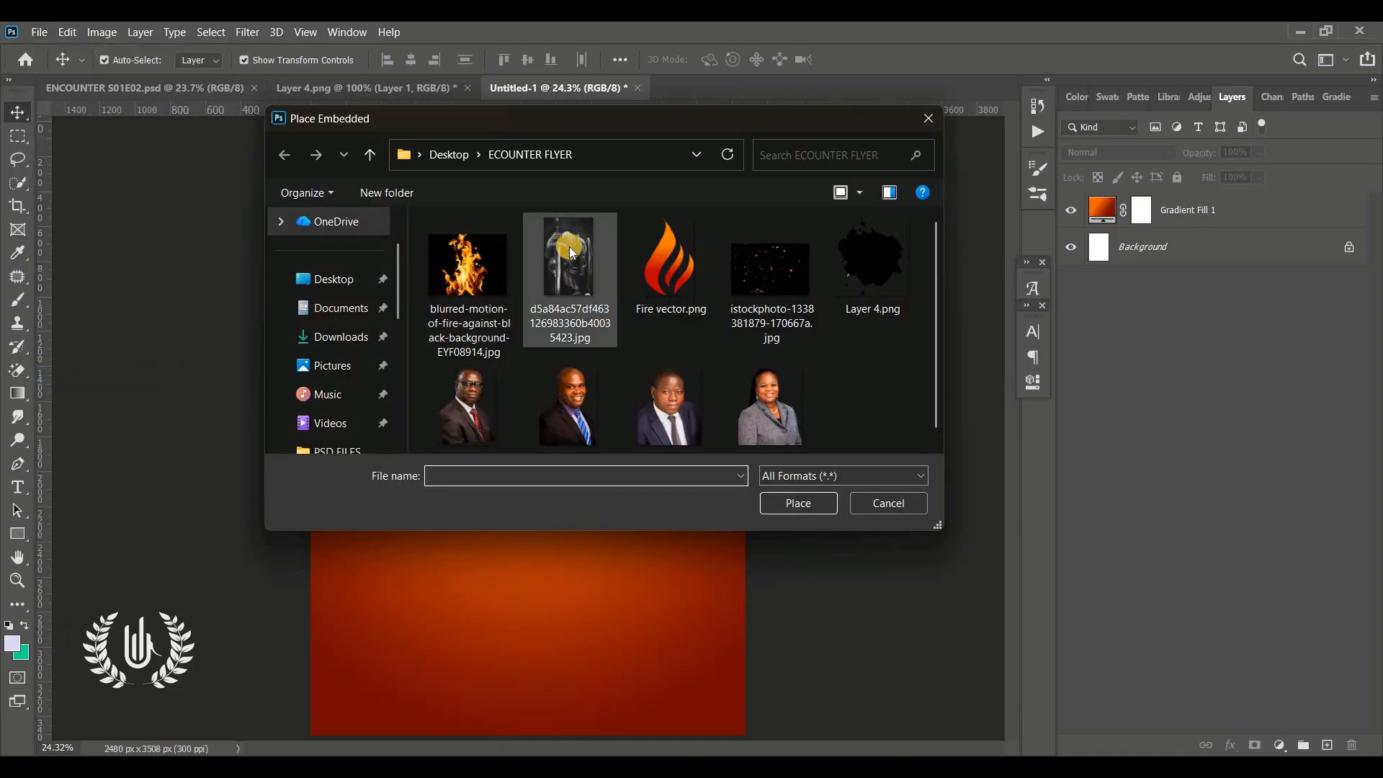
left_click(571, 252)
left_click(790, 501)
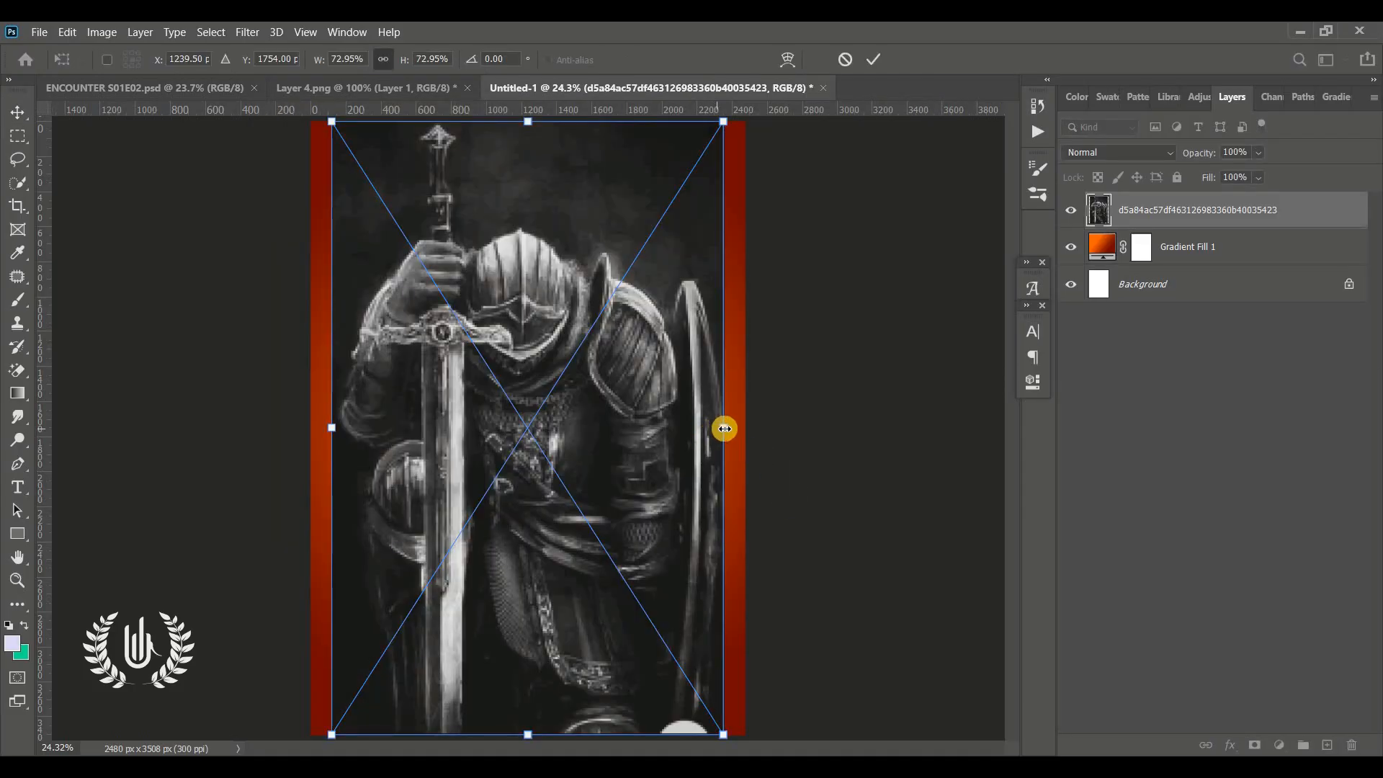
Stretch the knight image horizontally to cover the canvas width, about 81% scale, and commit the transform
left_click_drag(739, 433, 759, 431)
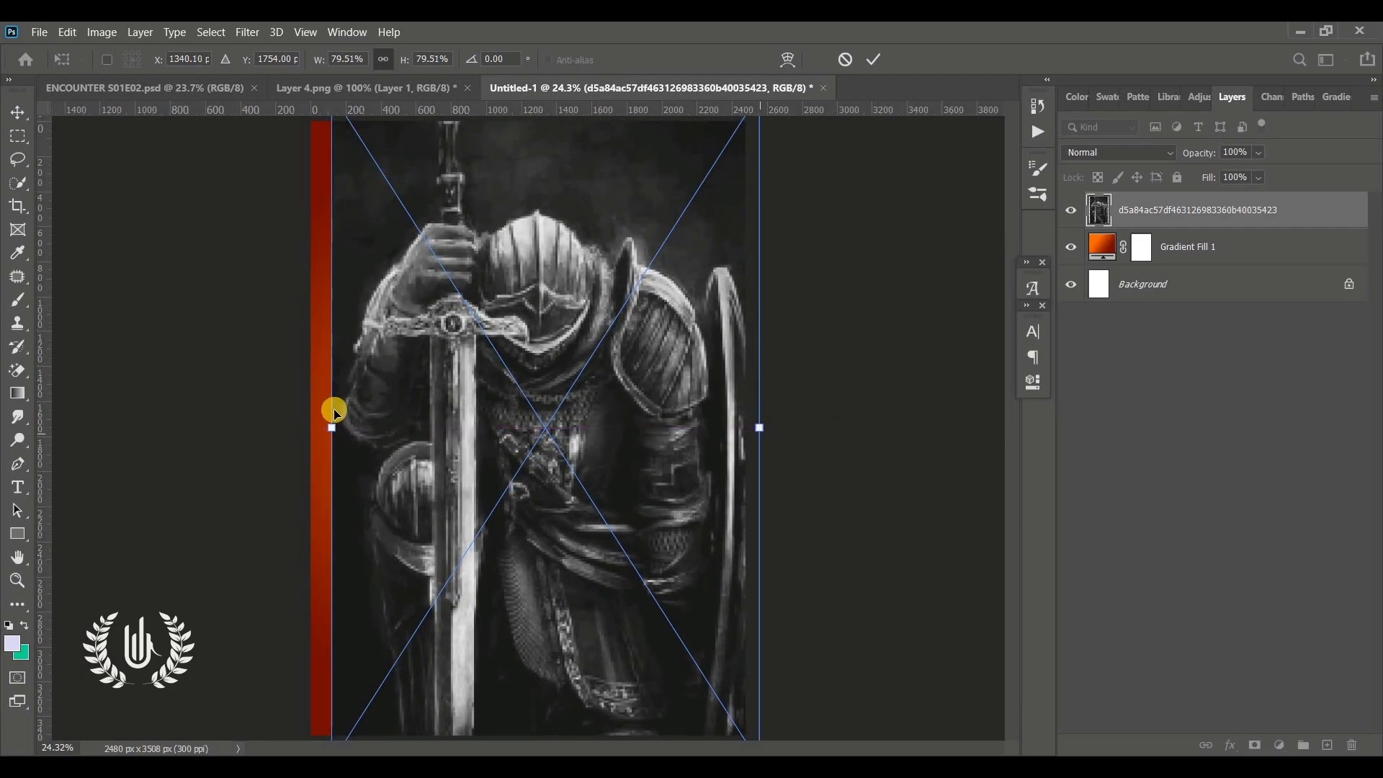
left_click_drag(338, 427, 294, 428)
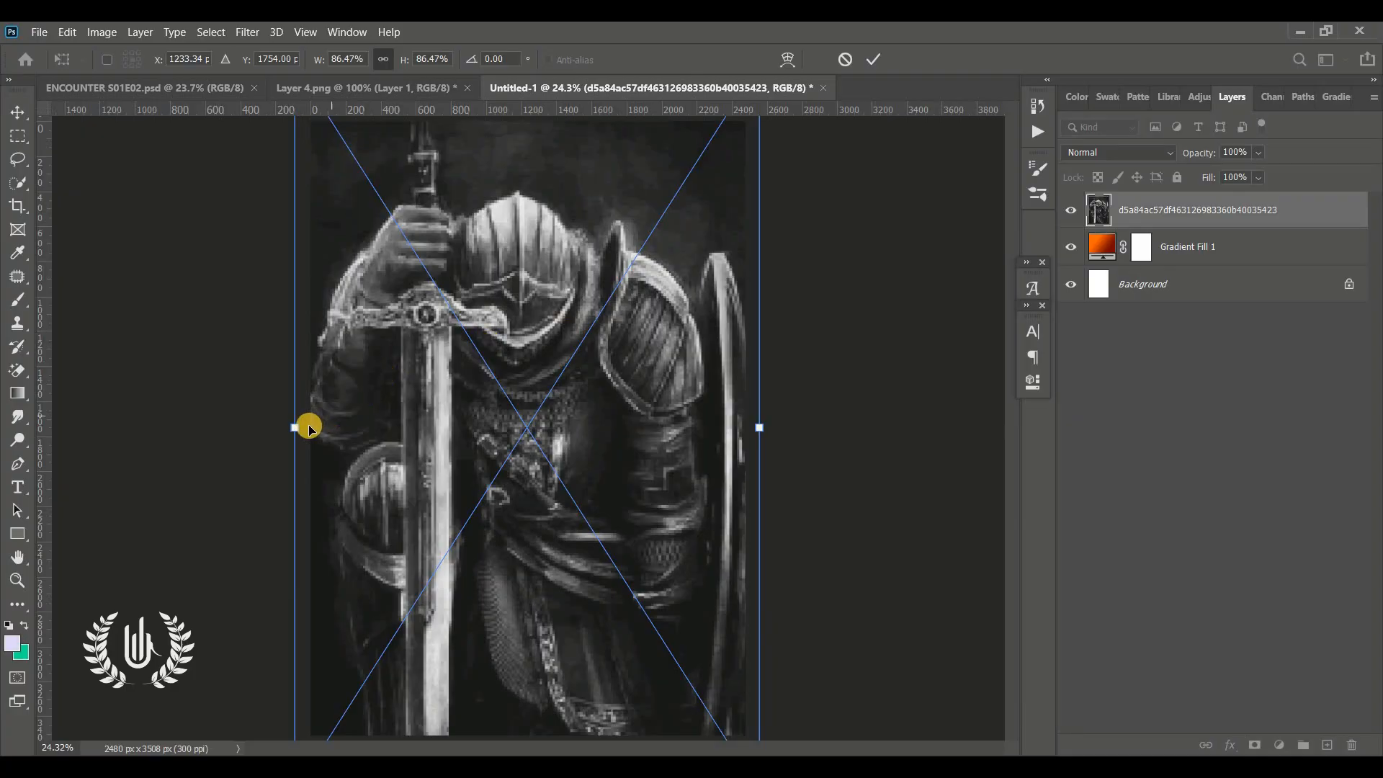
left_click_drag(300, 430, 311, 430)
left_click_drag(760, 424, 745, 426)
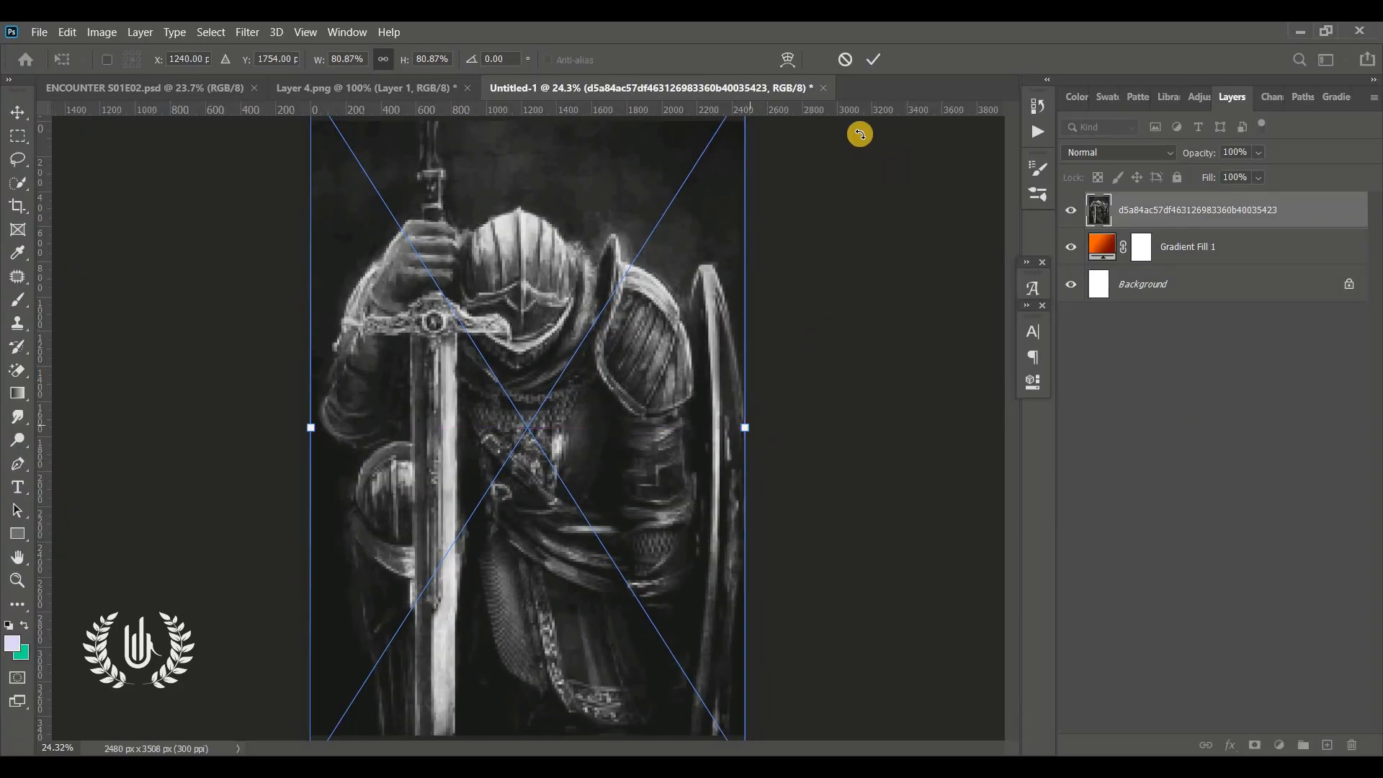
left_click(870, 62)
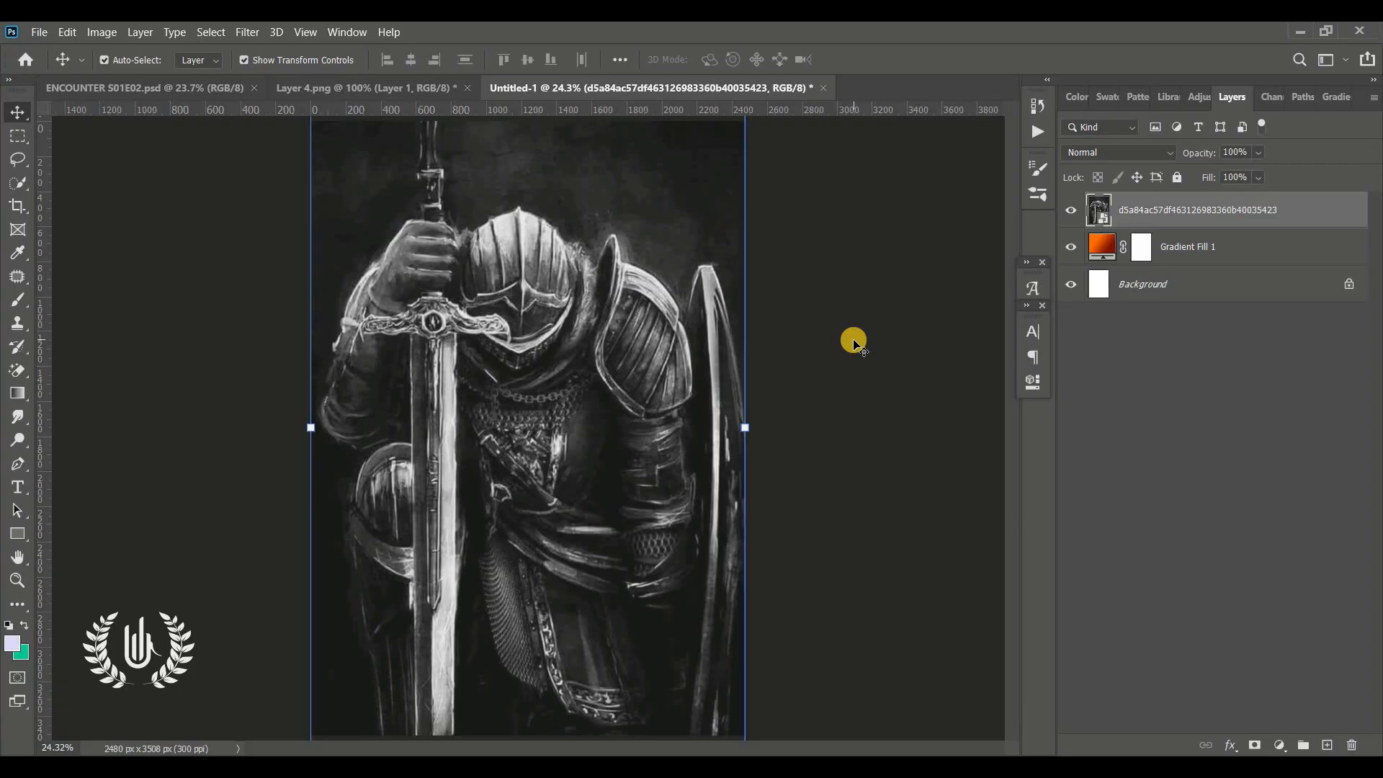
Set the knight image layer's blend mode to Soft Light
left_click(844, 384)
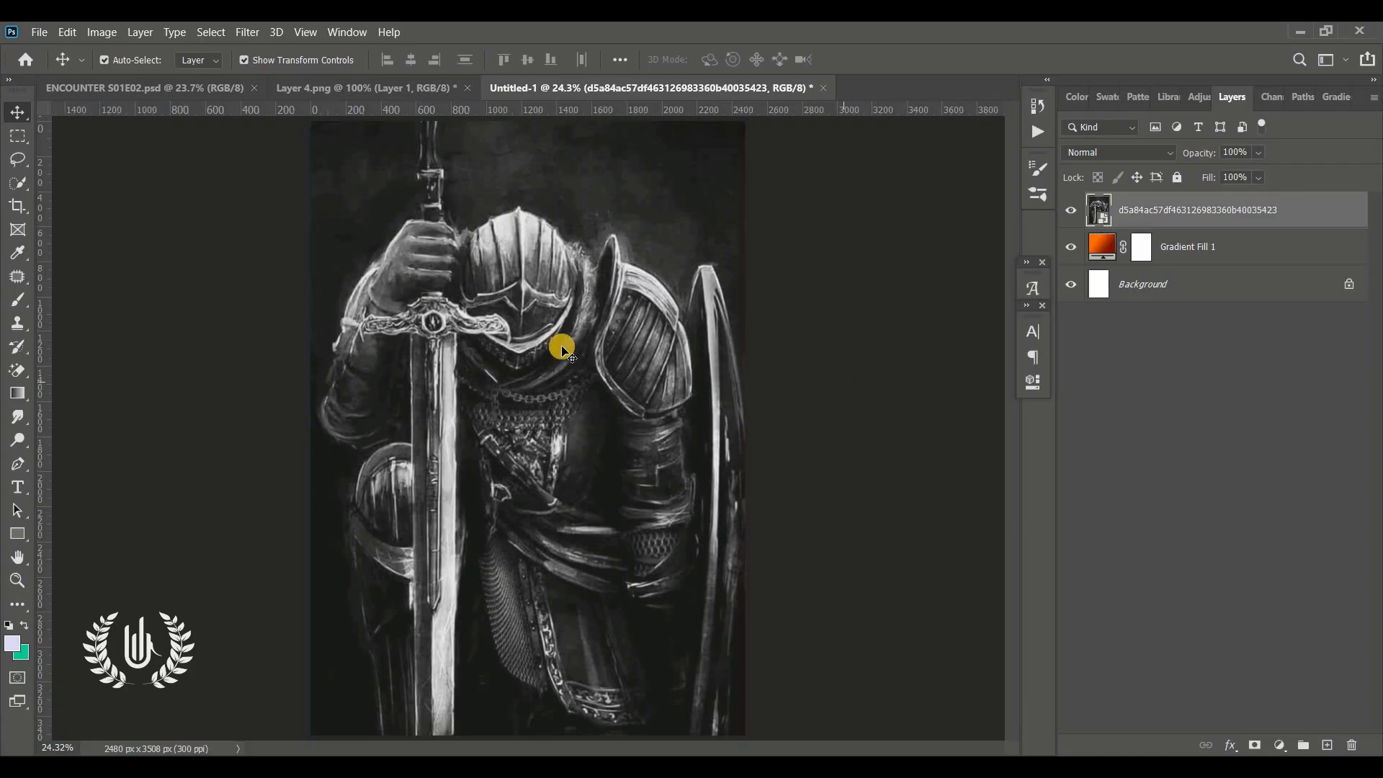
left_click(565, 349)
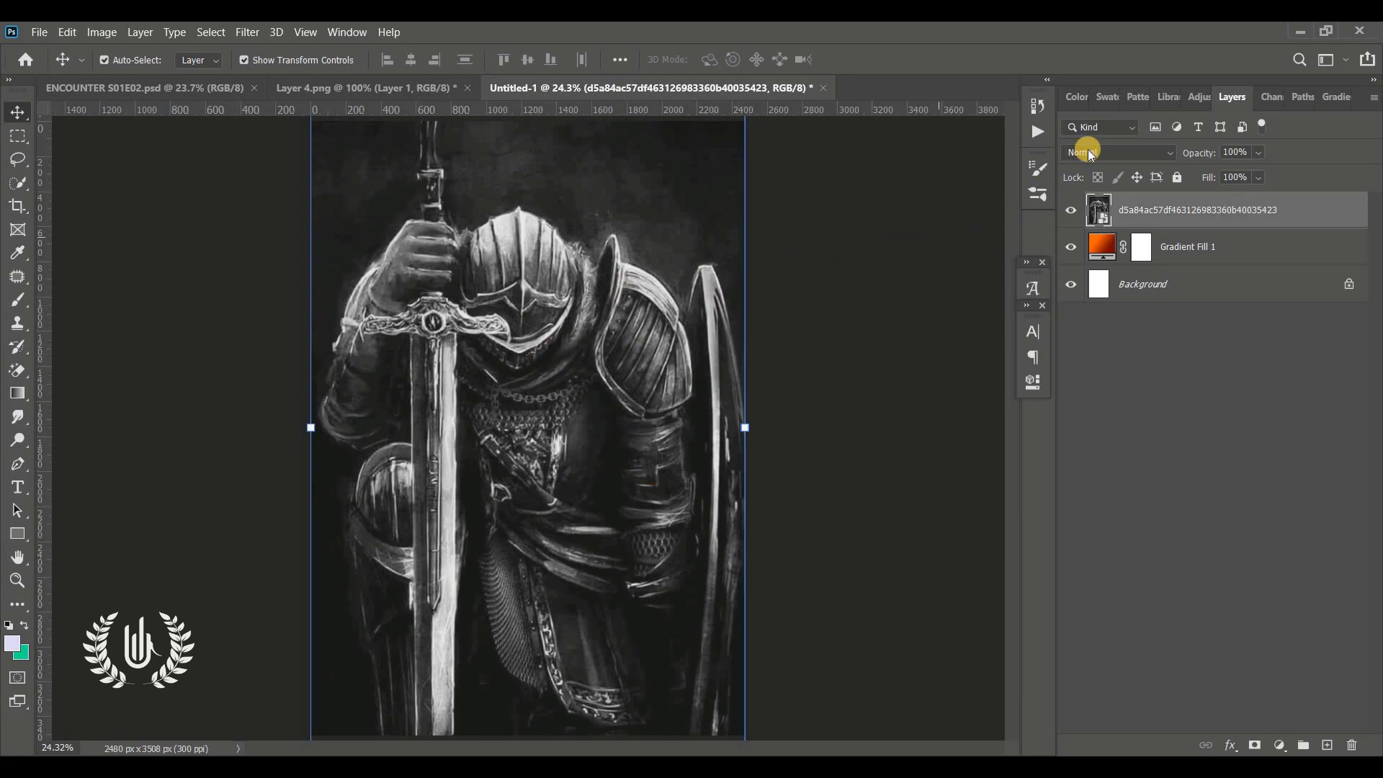
left_click(1127, 154)
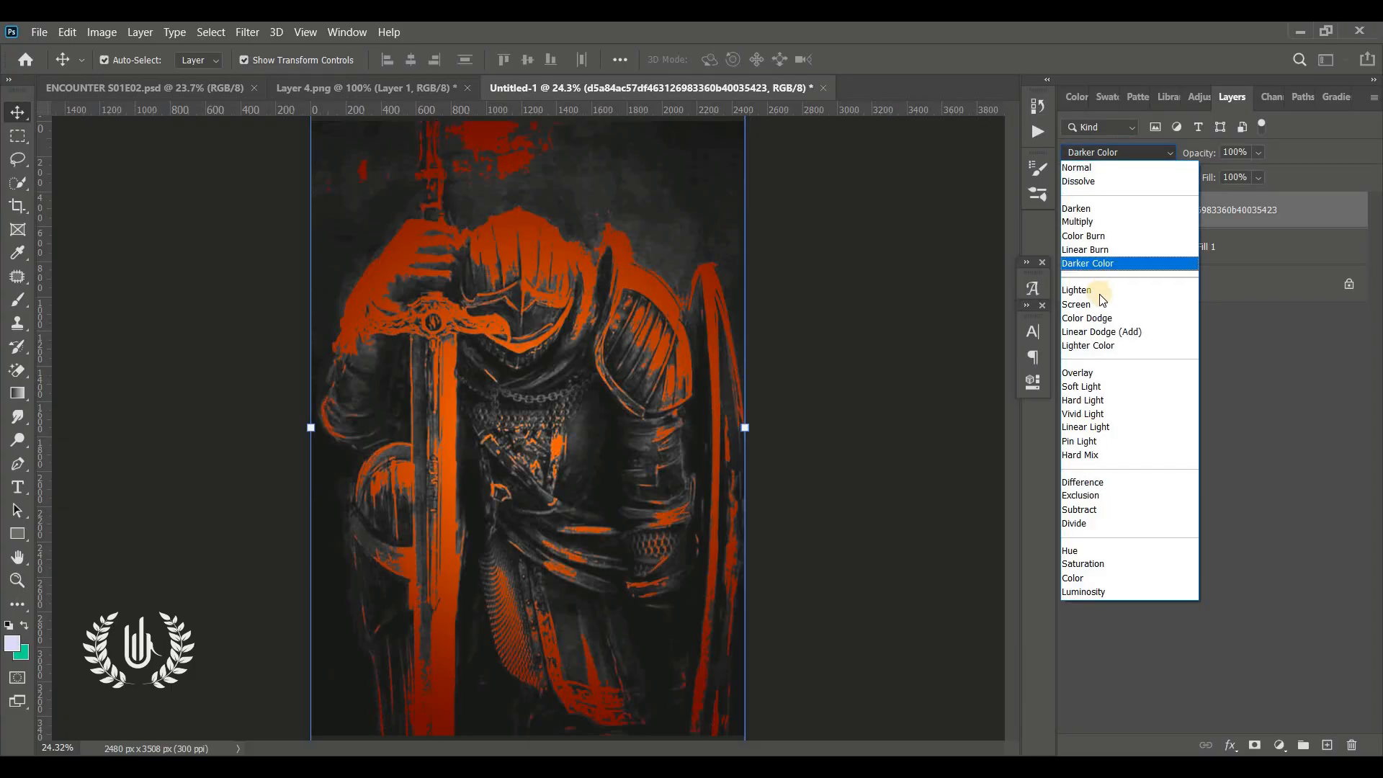
left_click(1087, 388)
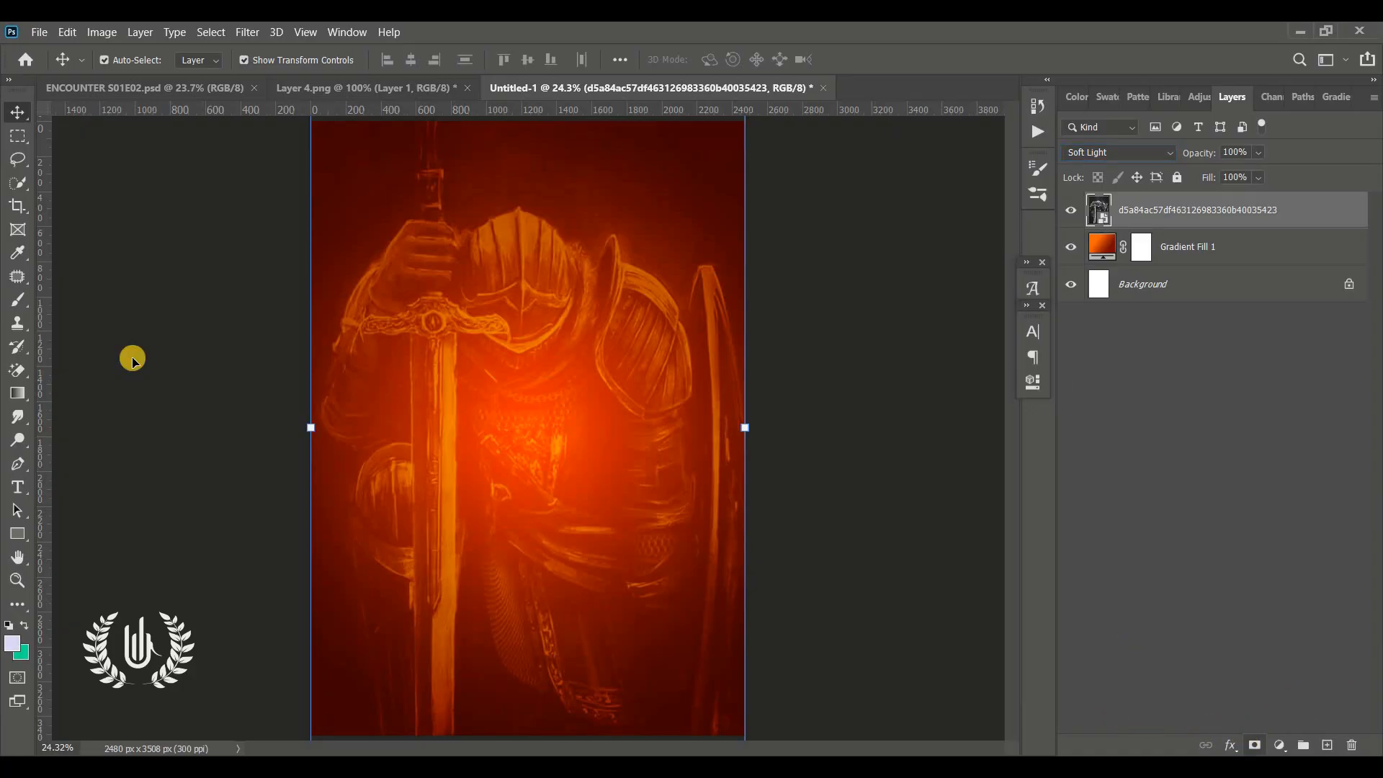
Add a layer mask to the knight layer and paint out its lower half with a 1000 px, 0% hardness Soft Round brush
left_click_drag(20, 301, 102, 299)
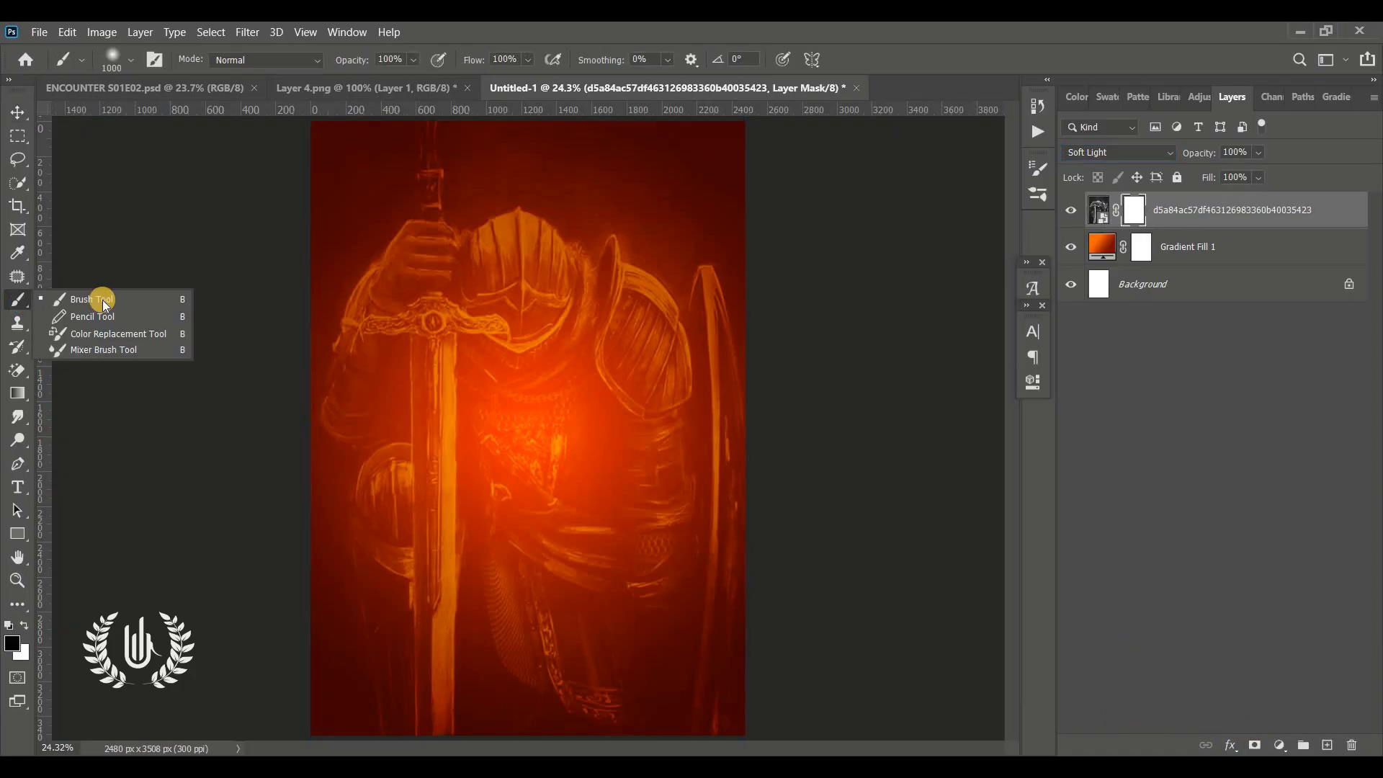
left_click(103, 298)
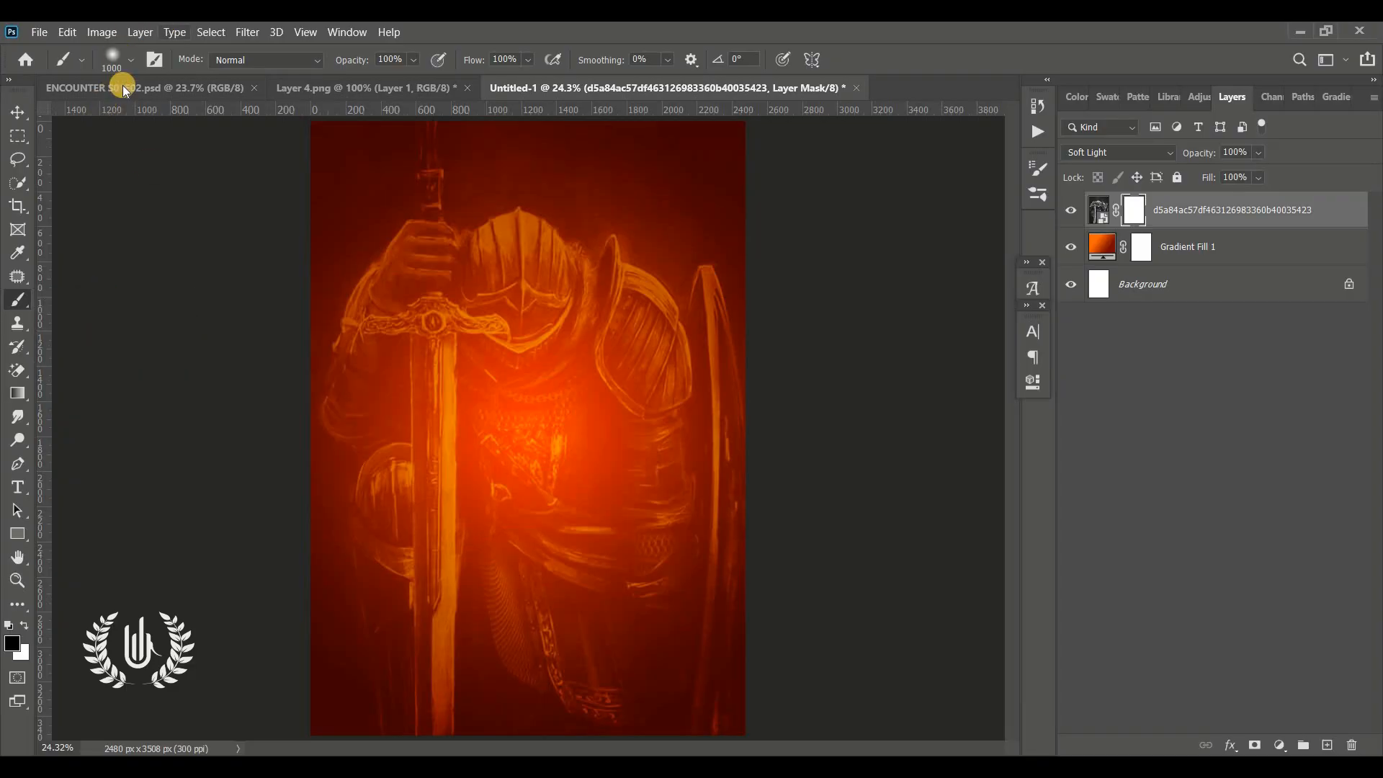
left_click(127, 60)
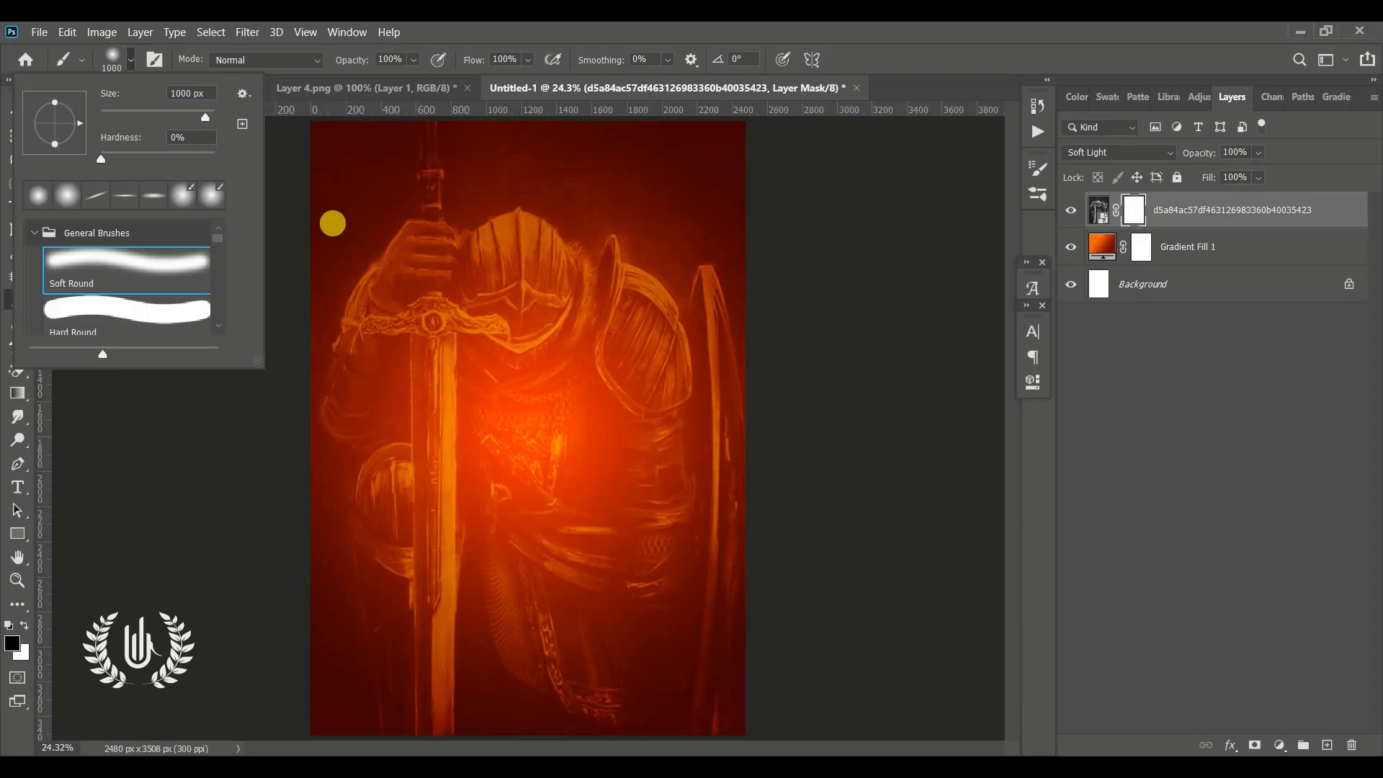
left_click(203, 93)
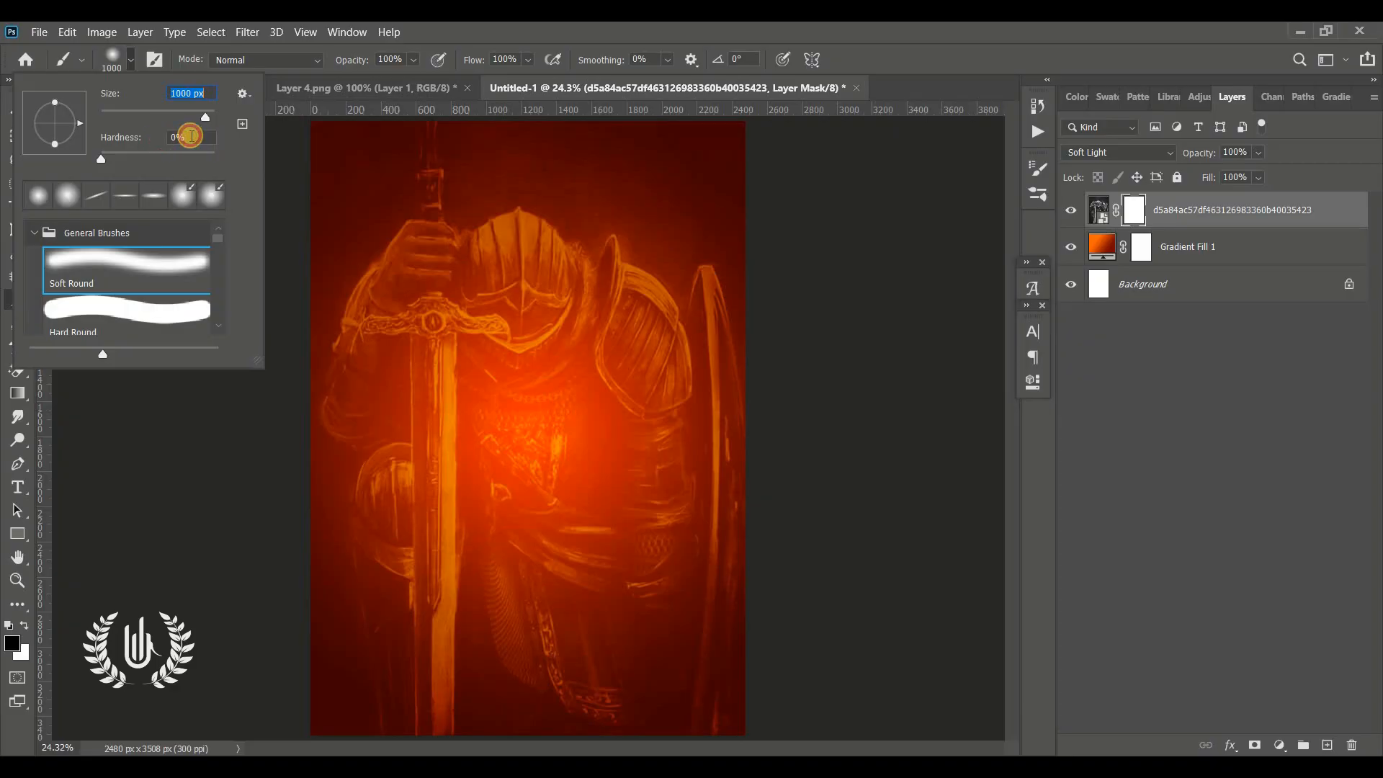
left_click(191, 136)
left_click(80, 292)
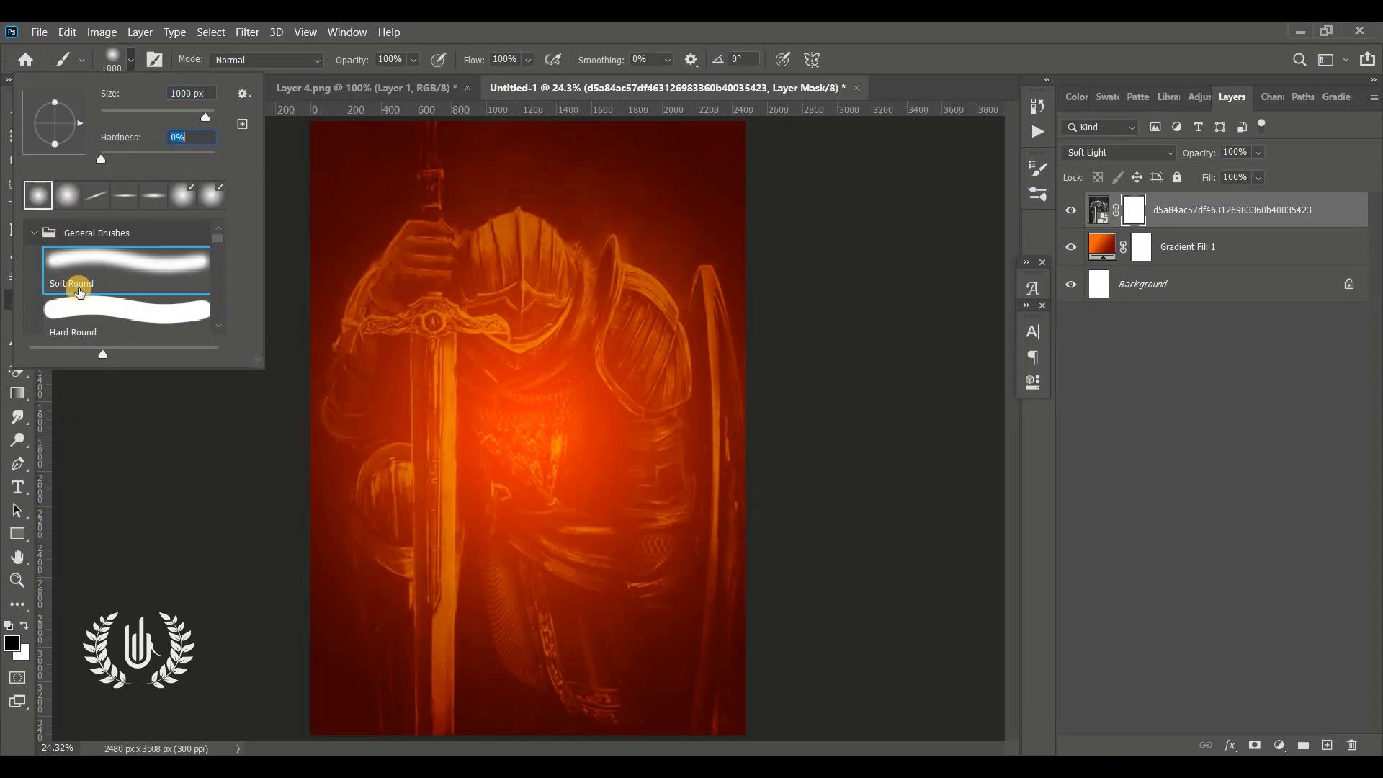
left_click(227, 464)
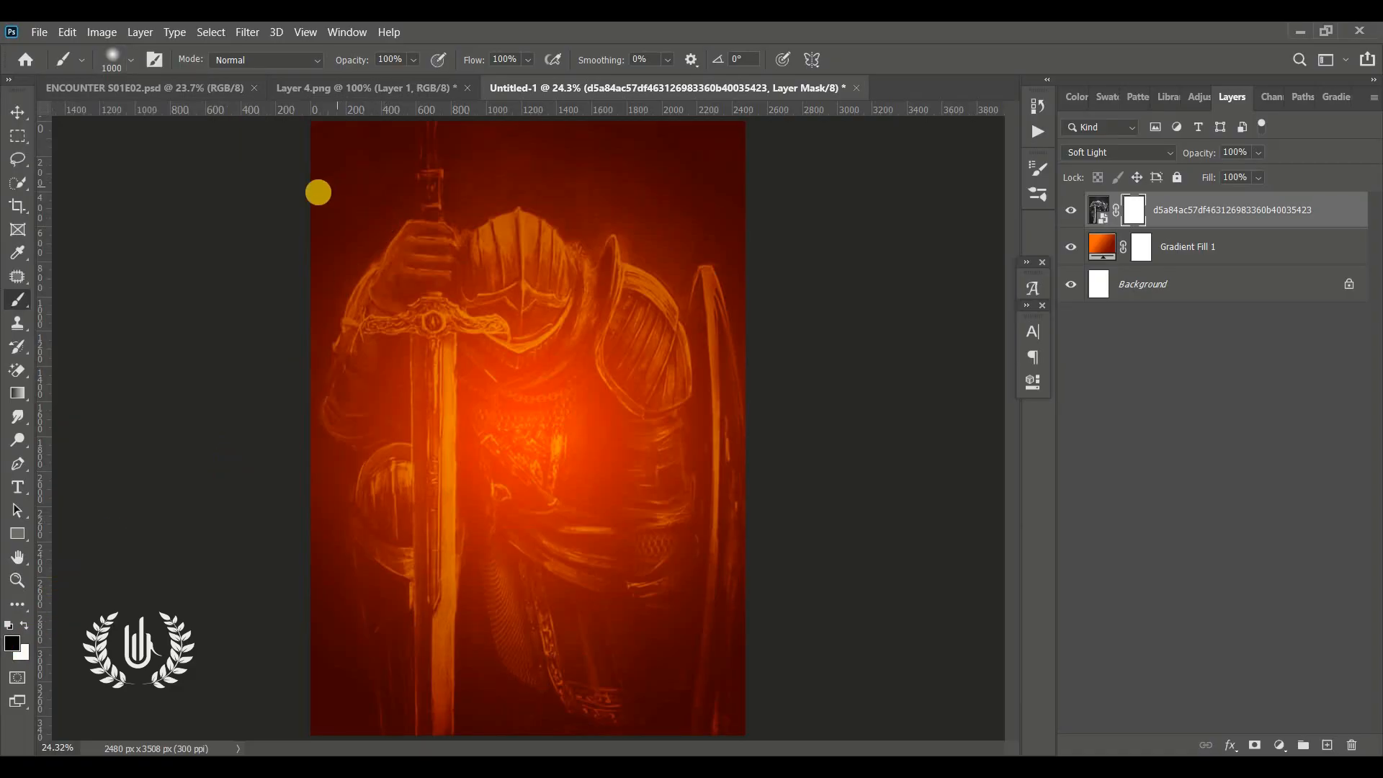
mouse_move(304, 188)
left_mouse_down()
mouse_move(273, 362)
mouse_move(275, 554)
mouse_move(373, 648)
mouse_move(308, 671)
mouse_move(538, 672)
mouse_move(735, 632)
mouse_move(562, 634)
mouse_move(286, 679)
mouse_move(595, 604)
left_mouse_up()
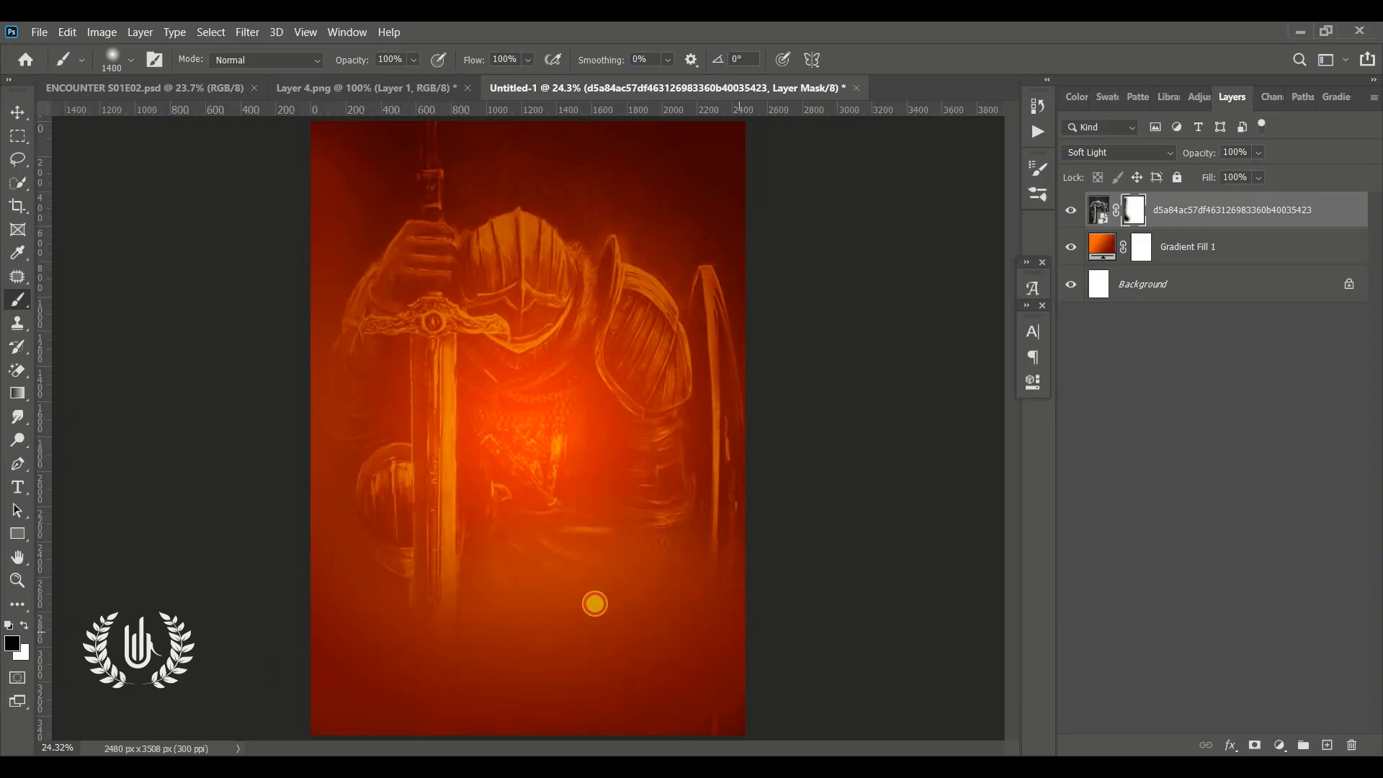
mouse_move(641, 559)
left_mouse_down()
mouse_move(402, 590)
mouse_move(517, 601)
mouse_move(389, 576)
mouse_move(463, 557)
mouse_move(427, 544)
mouse_move(485, 543)
left_mouse_up()
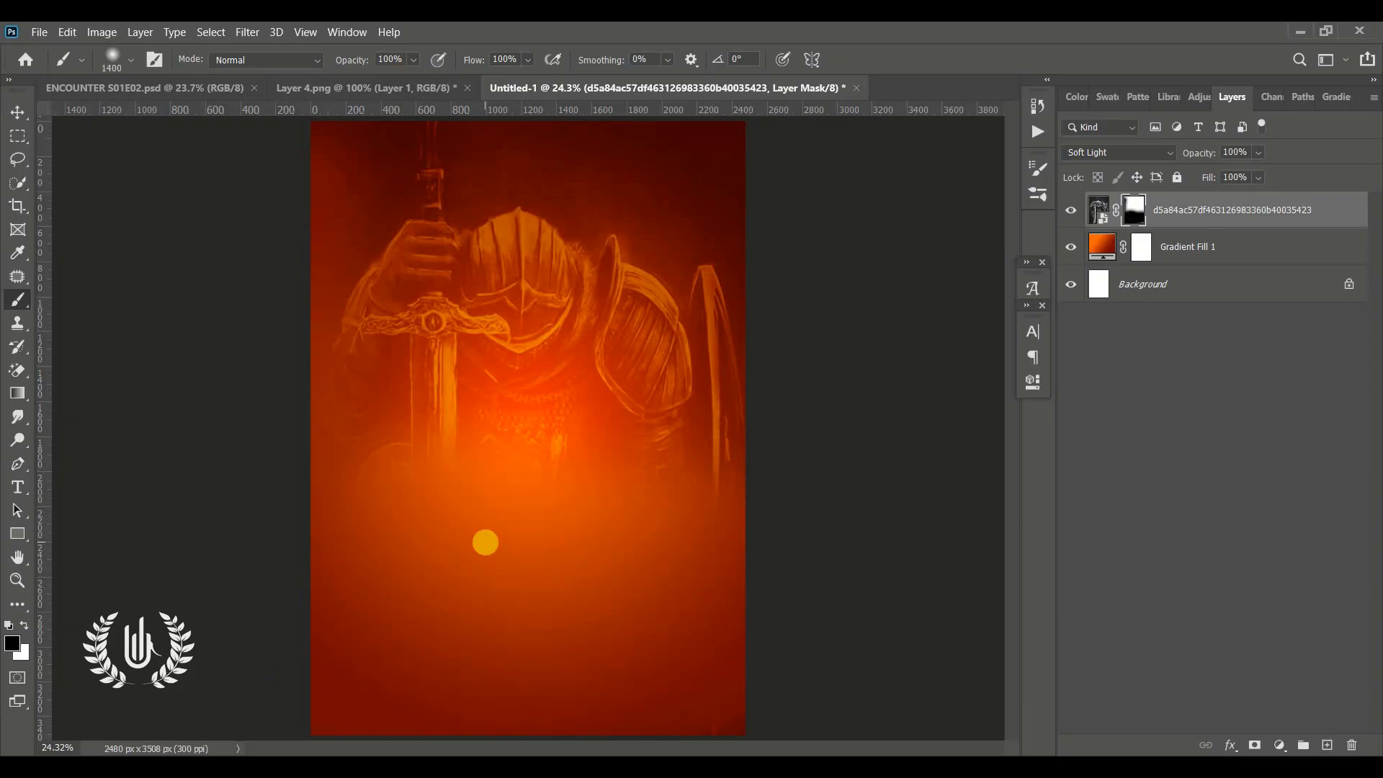
left_click(18, 110)
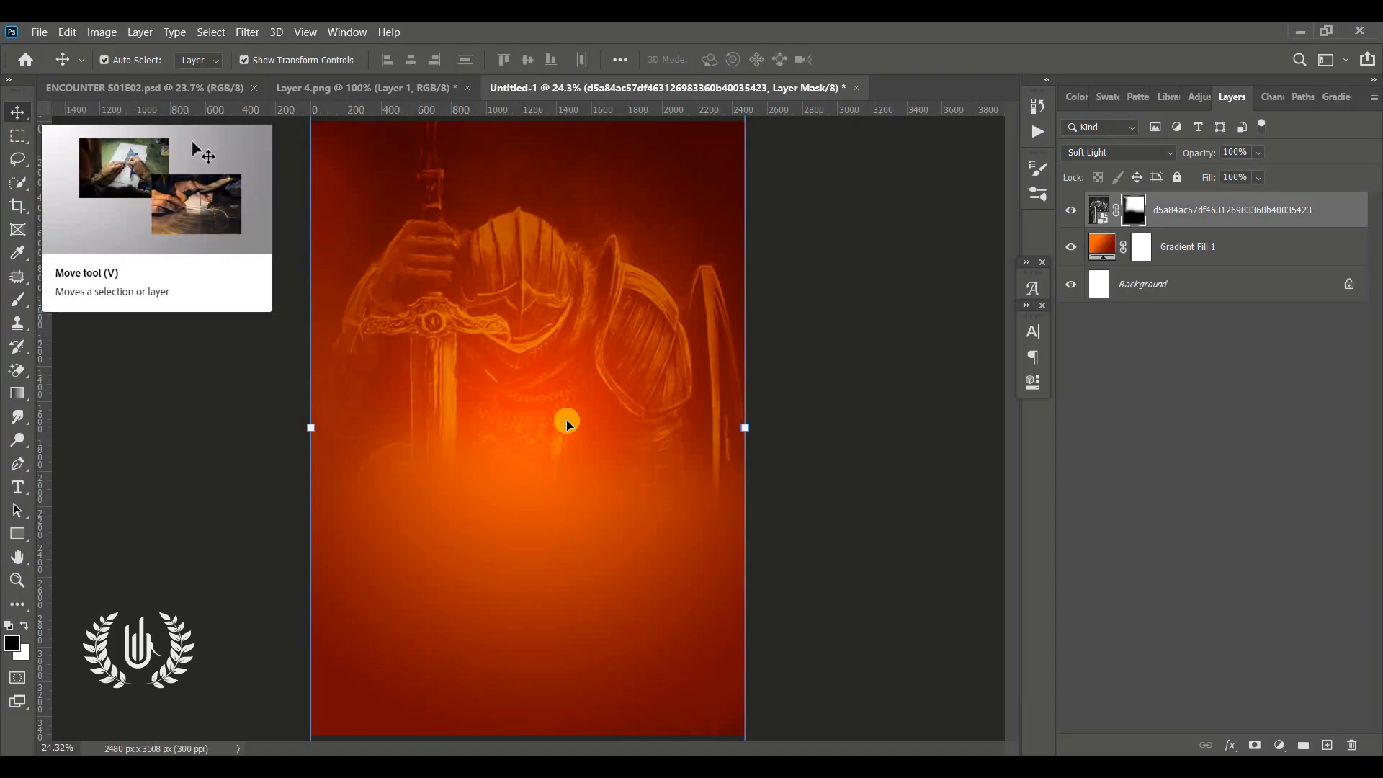
left_click(833, 404)
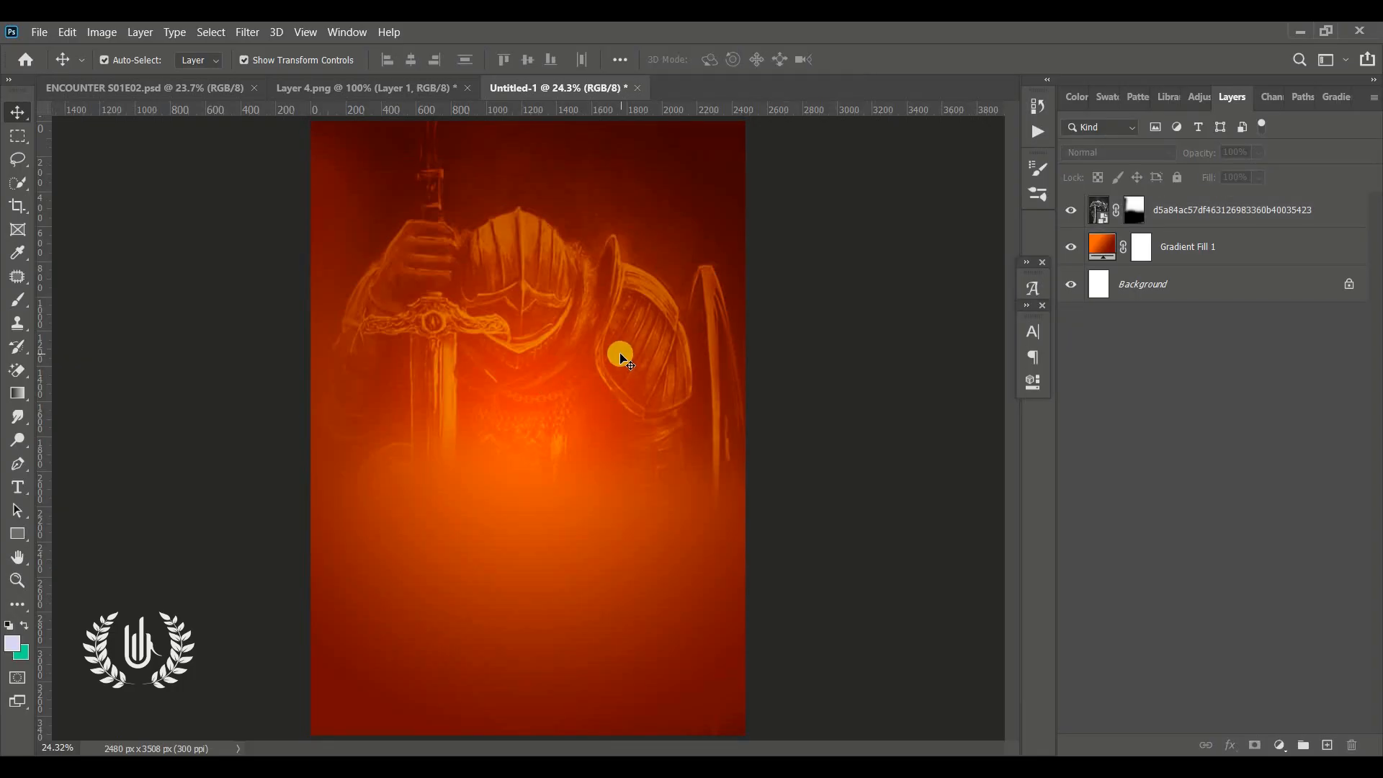
left_click(1201, 218)
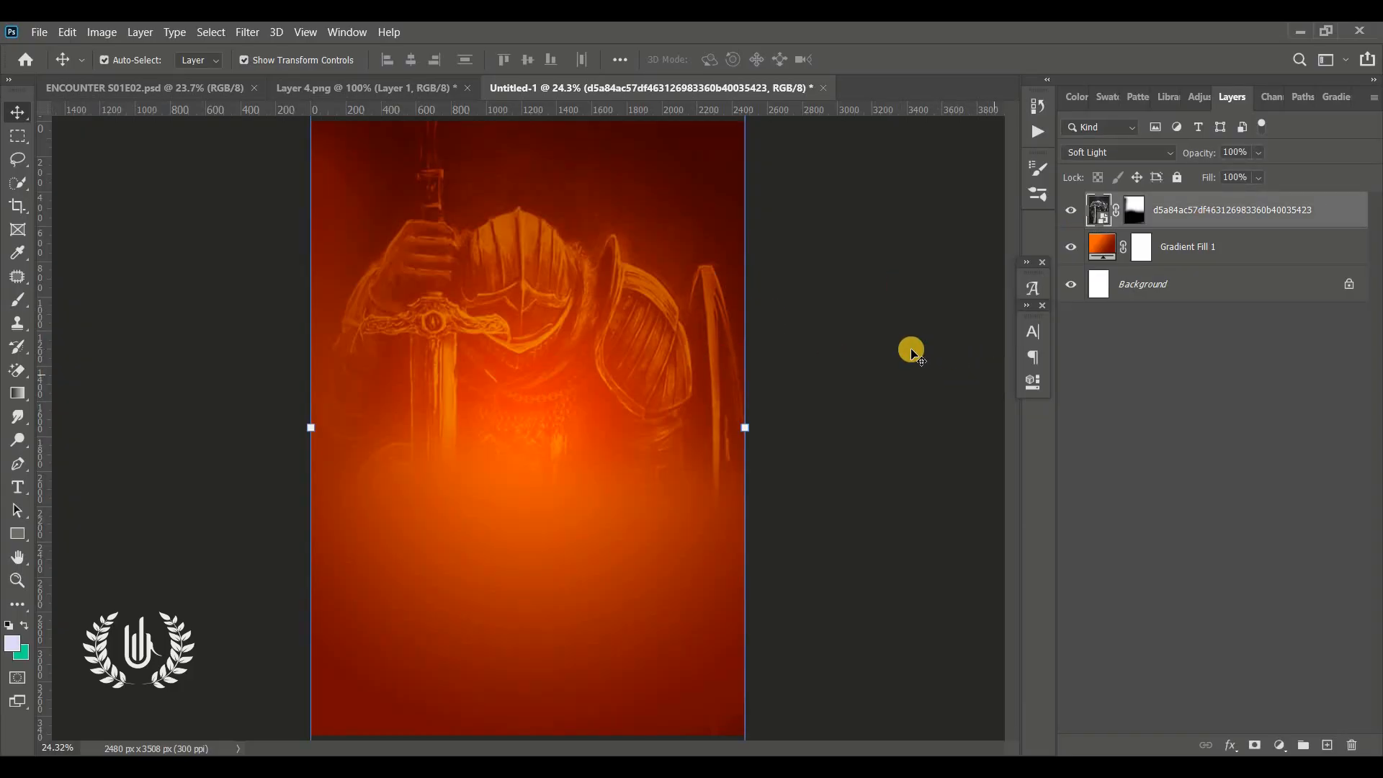
left_click(911, 351)
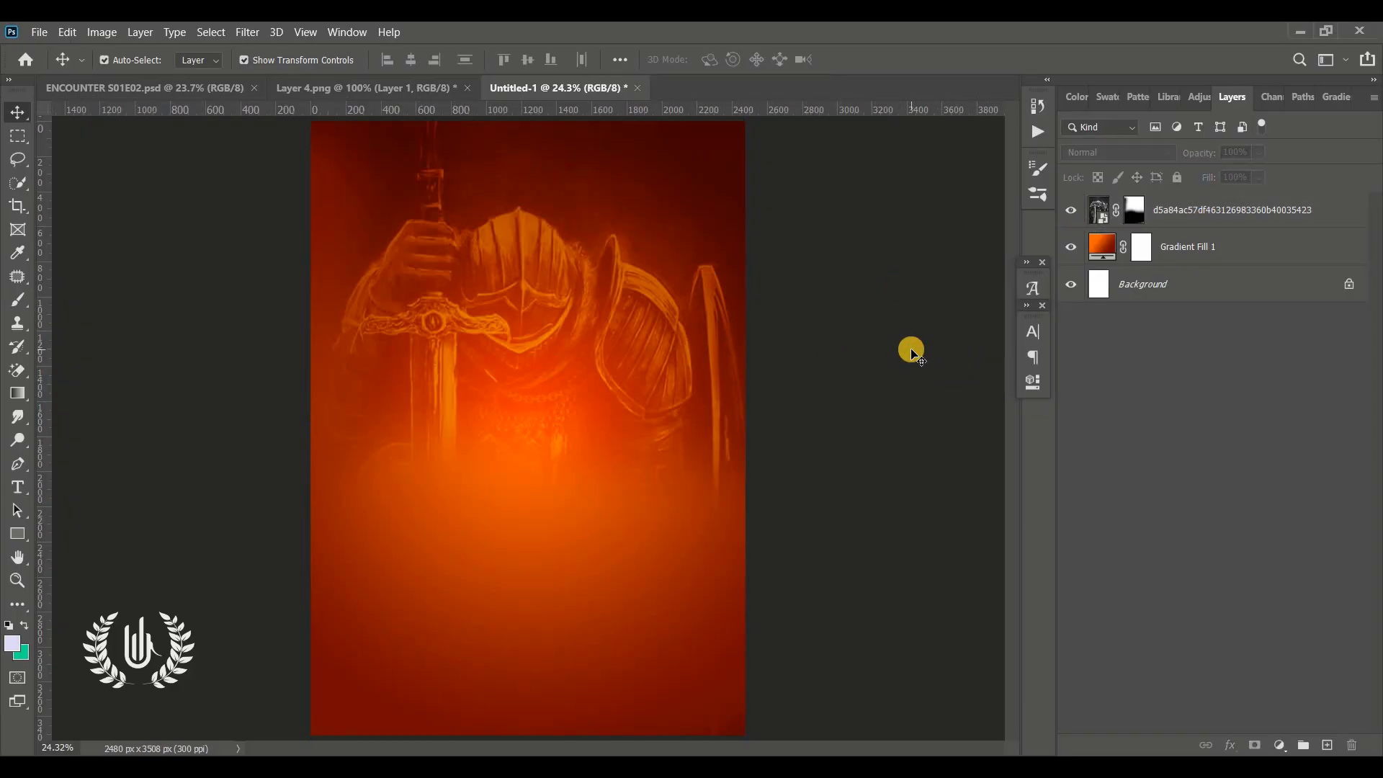
left_click(1260, 215)
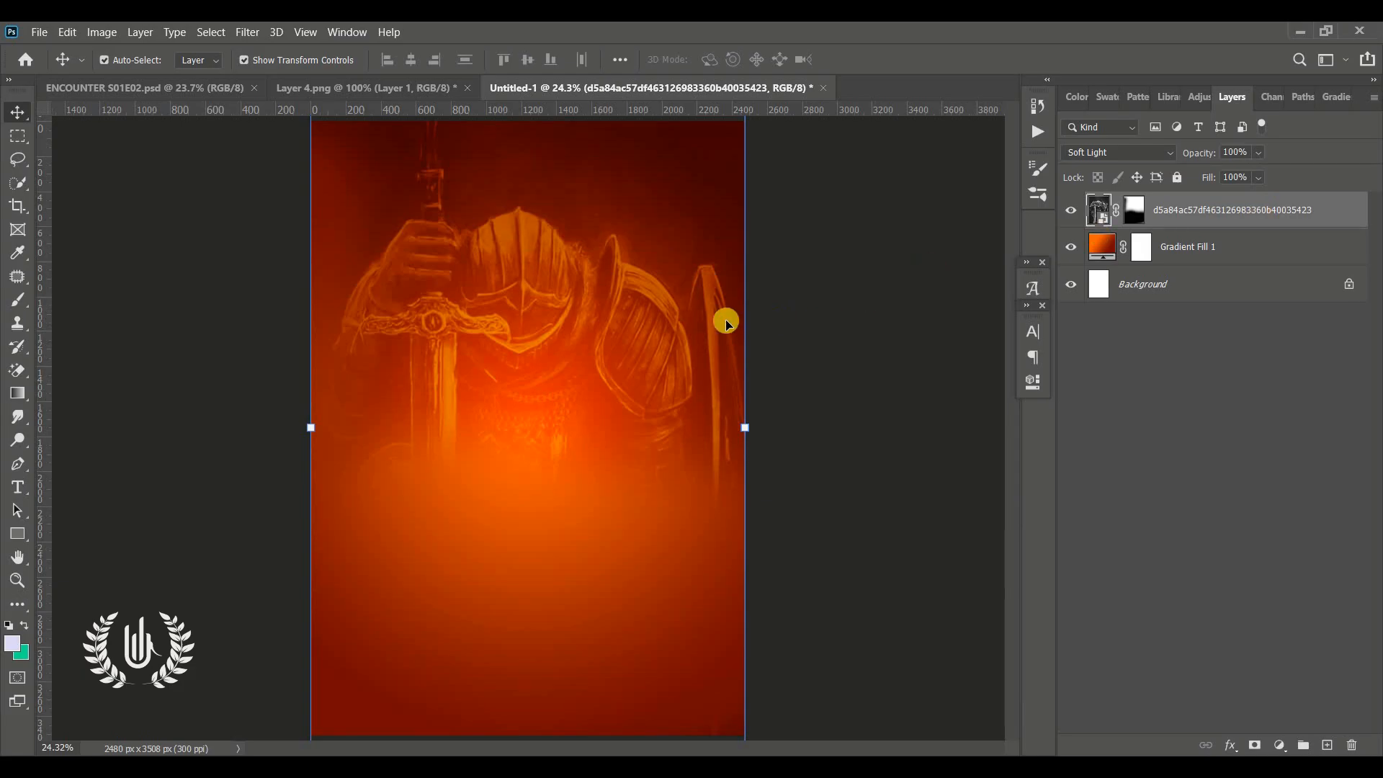
Place PNG 8.png as an embedded layer, move it to the upper centre of the flyer, and commit
left_click(41, 33)
left_click(171, 372)
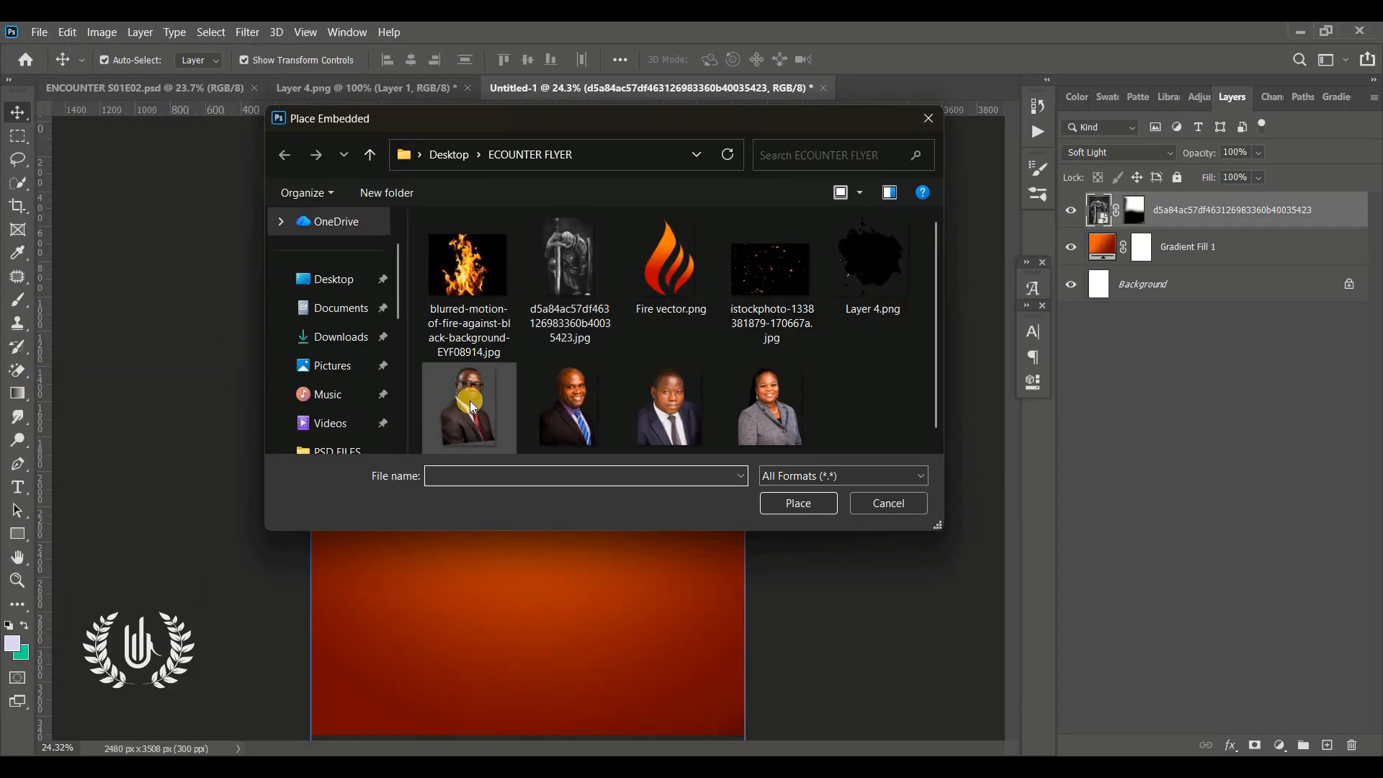
left_click(470, 400)
left_click(778, 502)
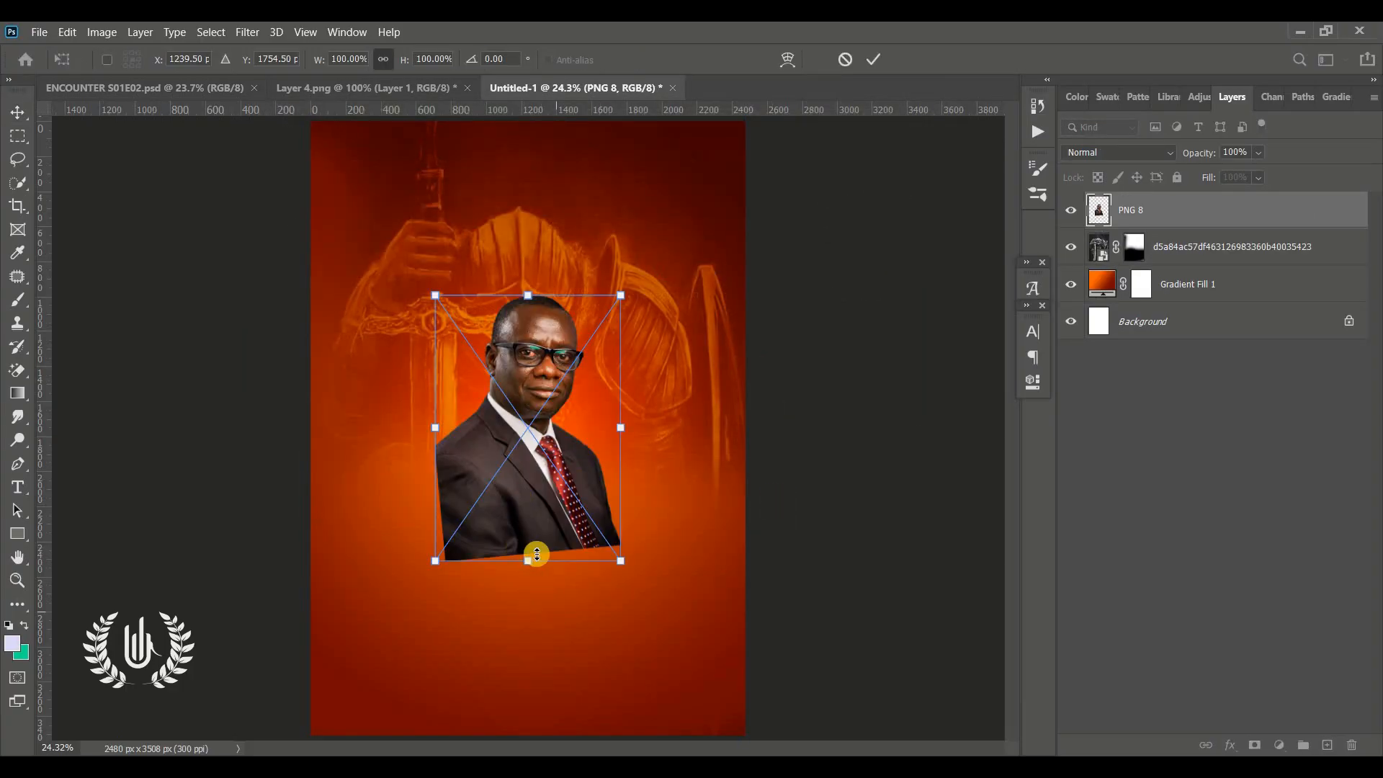
left_click_drag(504, 481, 497, 403)
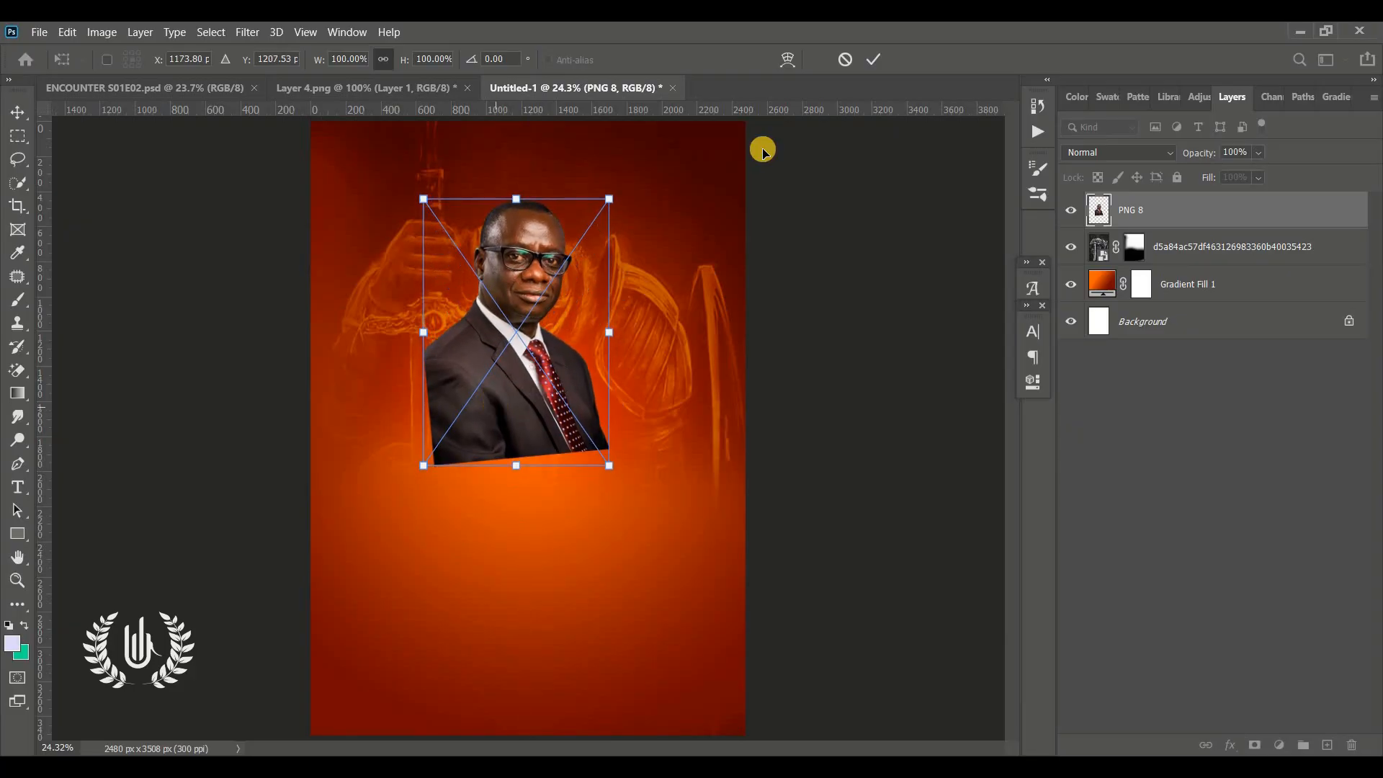
left_click(875, 58)
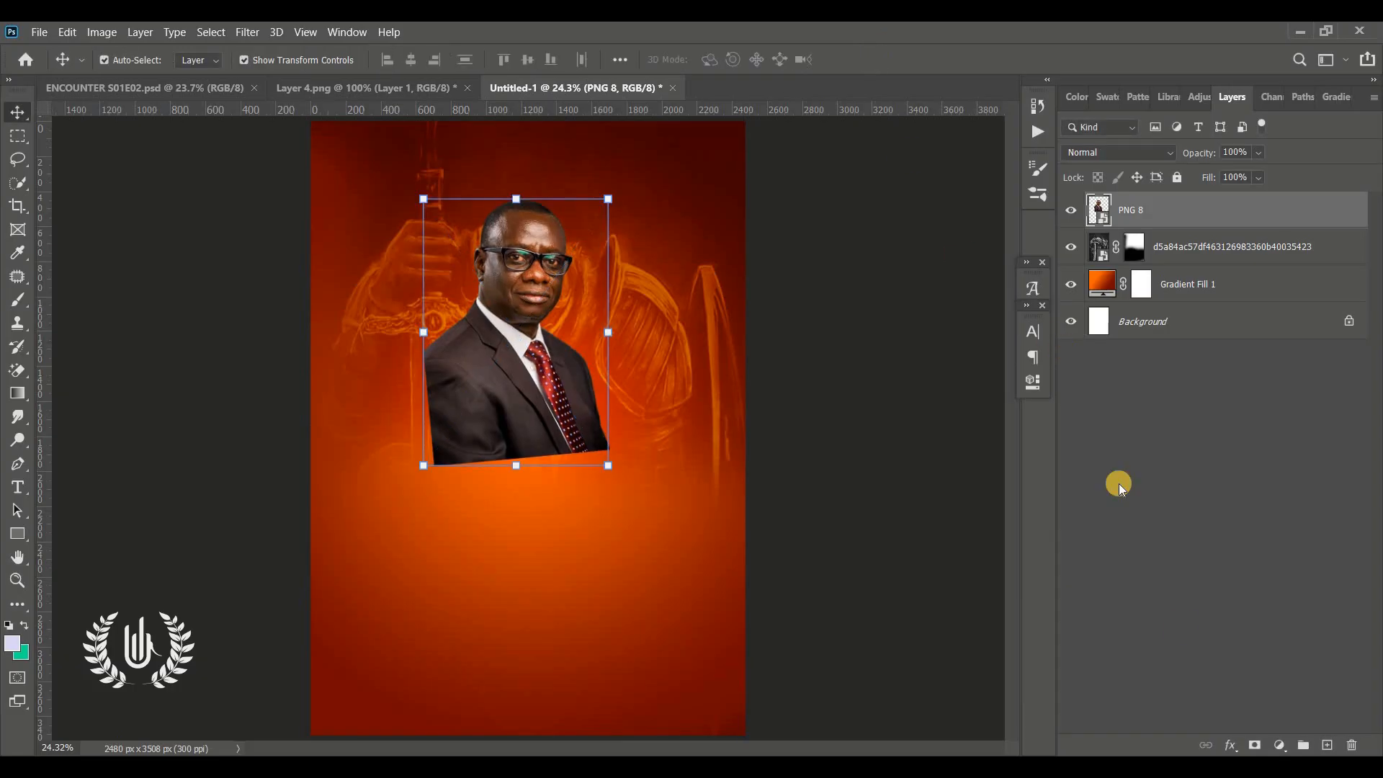
Add a layer mask to the PNG 8 portrait and brush away its lower body to blend it into the background
left_click(1256, 748)
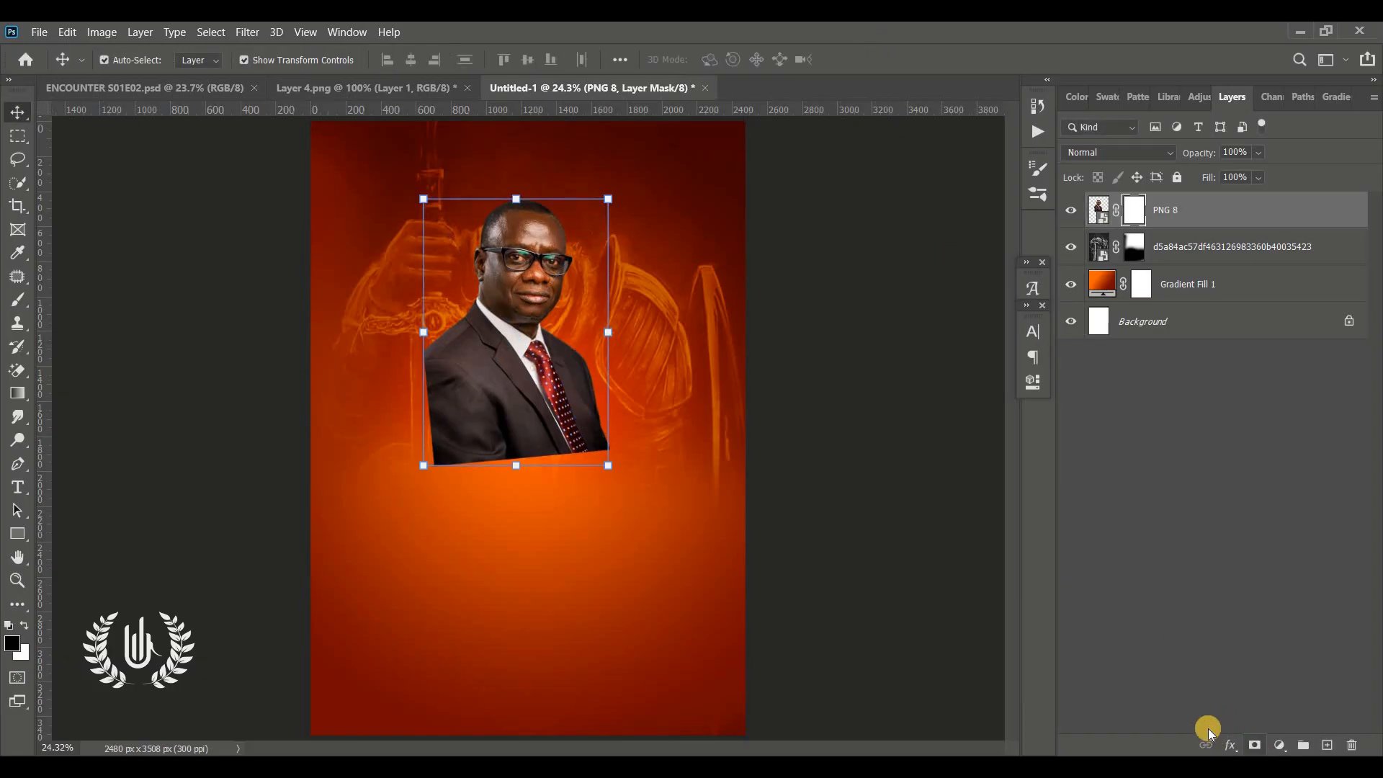
key("b")
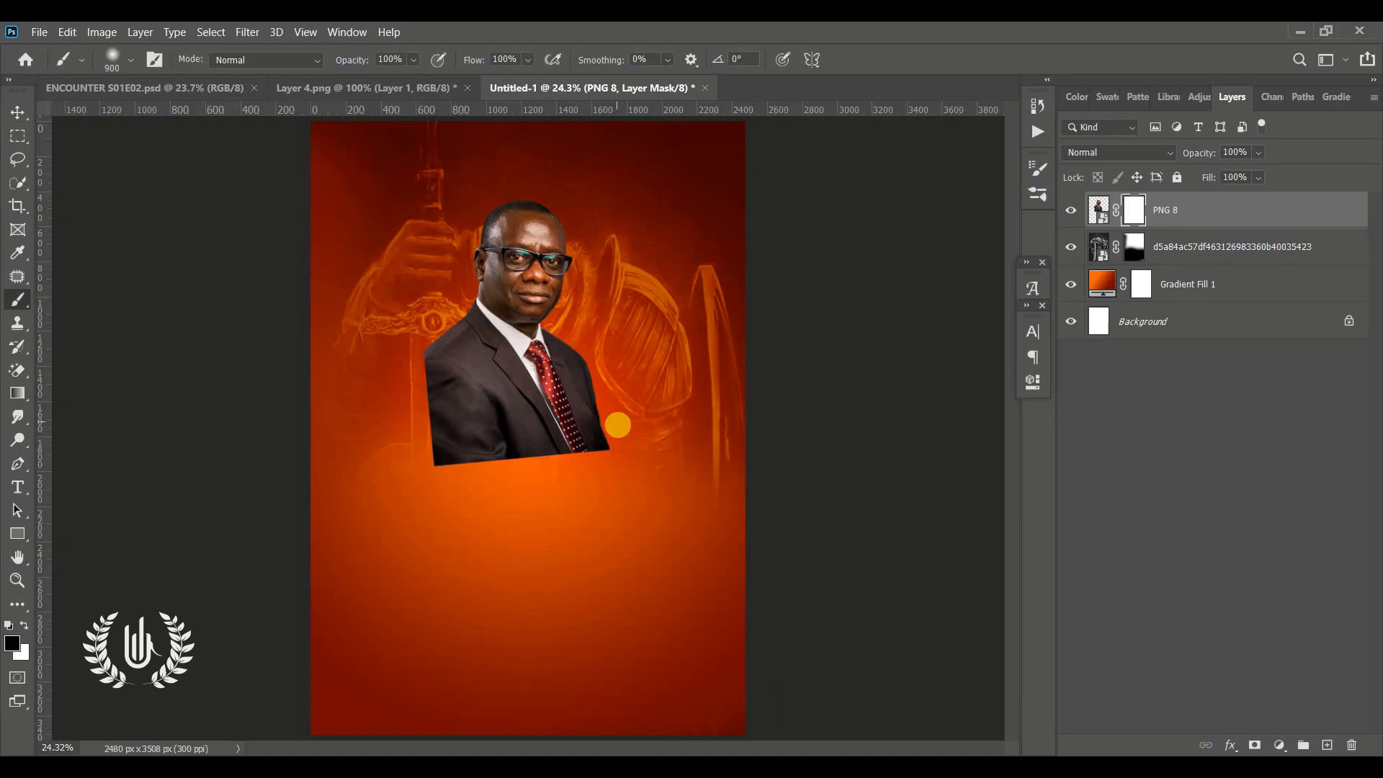
mouse_move(590, 469)
left_mouse_down()
mouse_move(442, 448)
mouse_move(395, 388)
mouse_move(400, 421)
mouse_move(514, 474)
mouse_move(642, 418)
mouse_move(535, 451)
mouse_move(428, 445)
mouse_move(628, 440)
mouse_move(669, 423)
left_mouse_up()
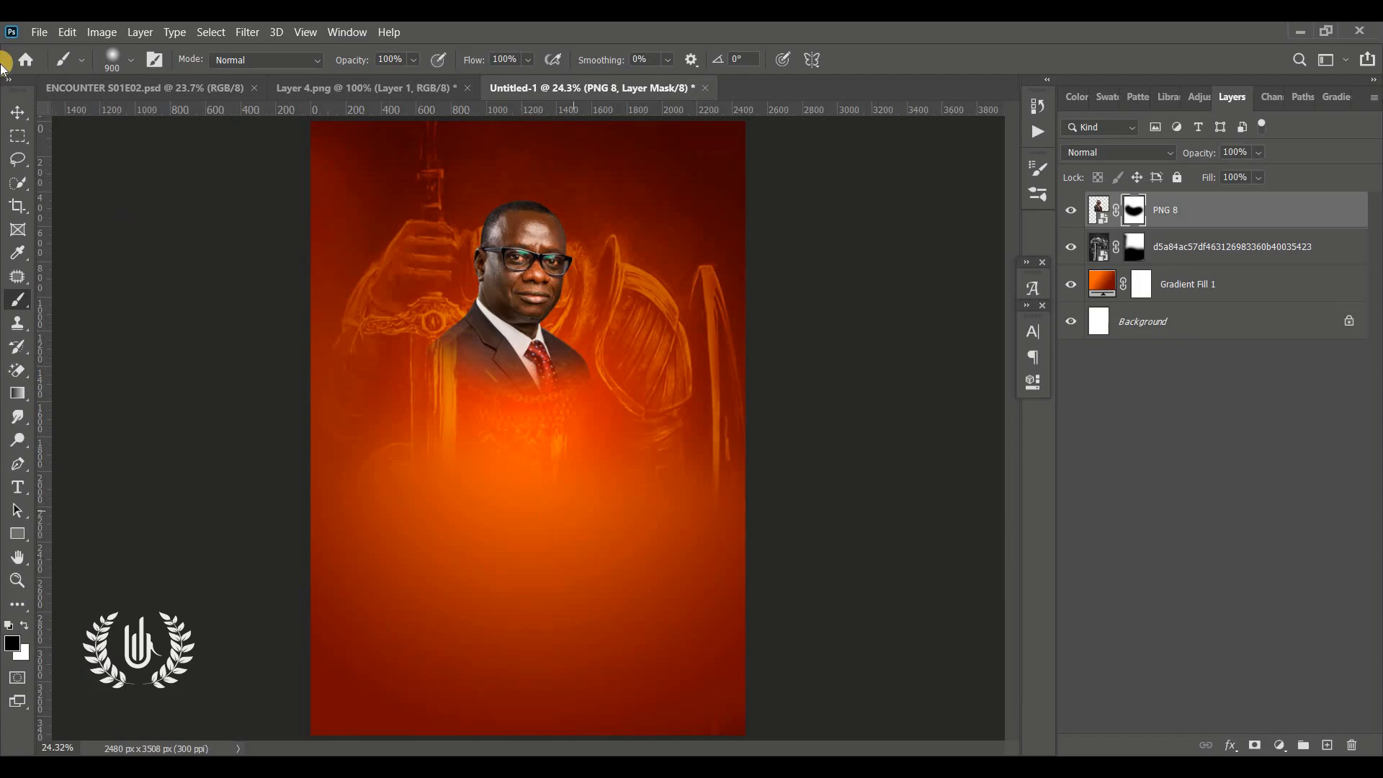
left_click(18, 112)
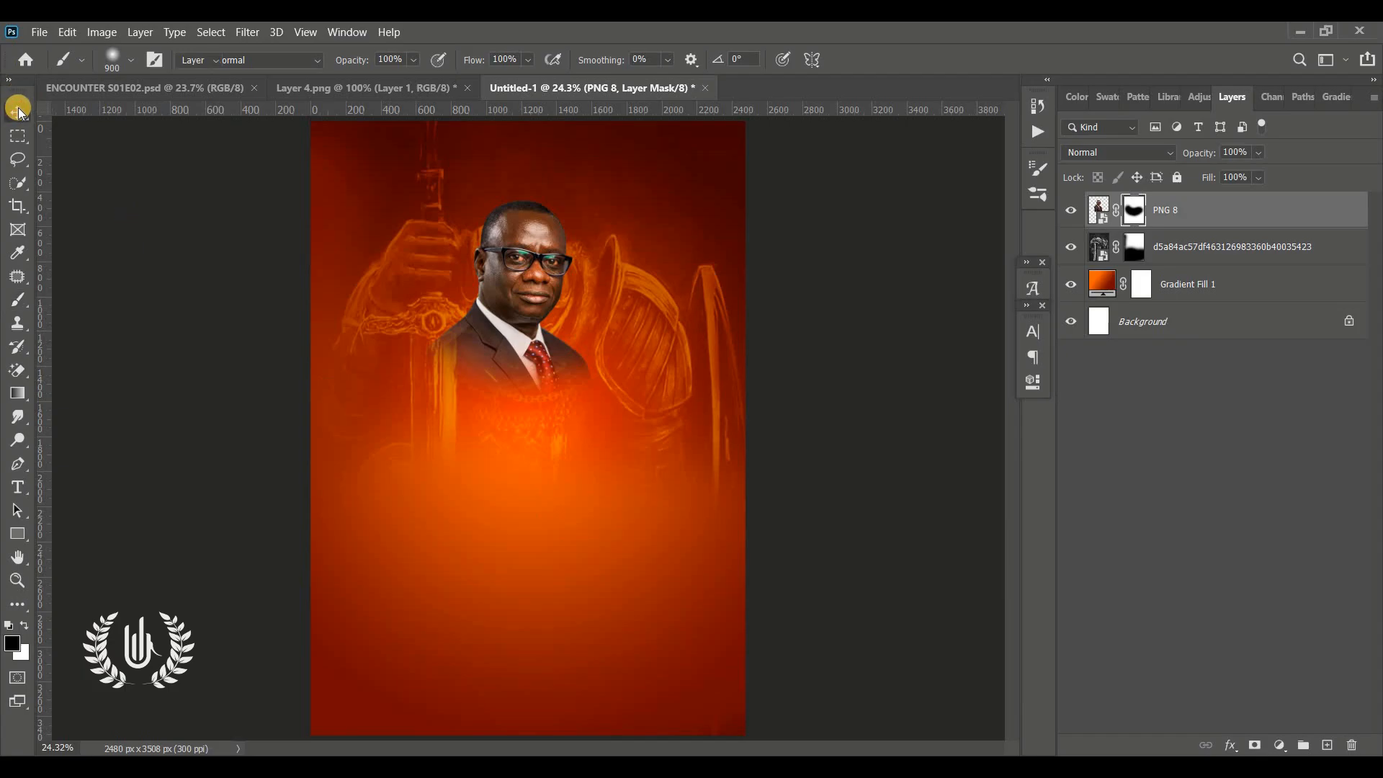
Place PNG3.png as an embedded layer, move it down and left of the first portrait, and commit
left_click(39, 33)
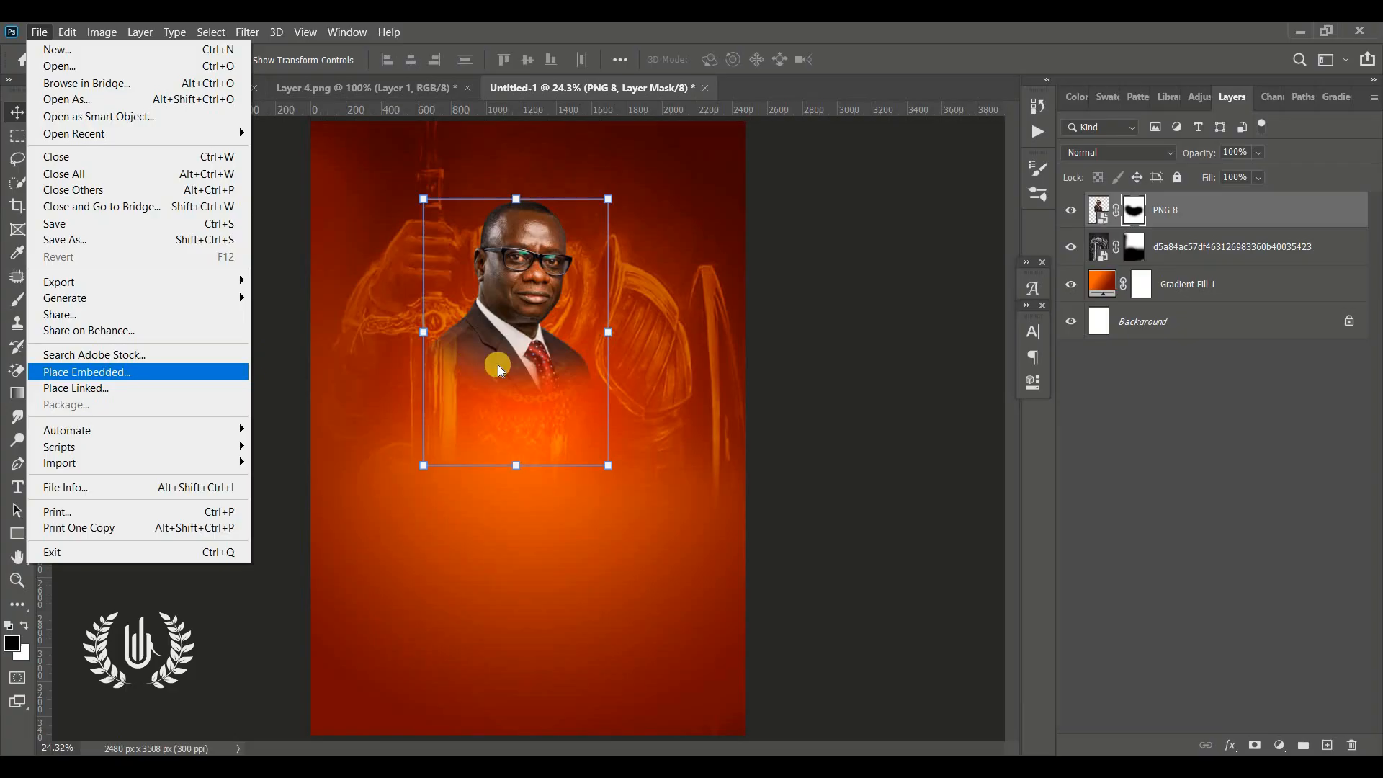
left_click(582, 394)
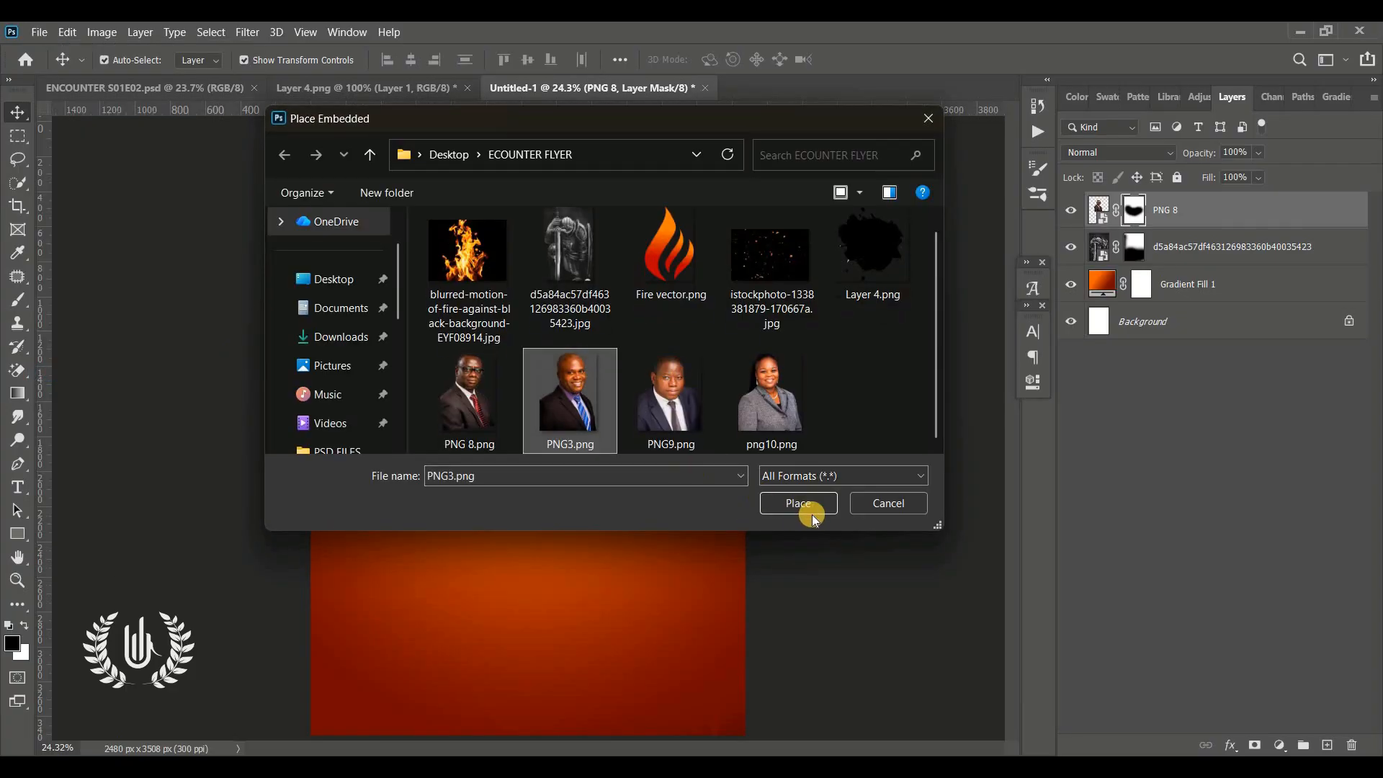
left_click(814, 503)
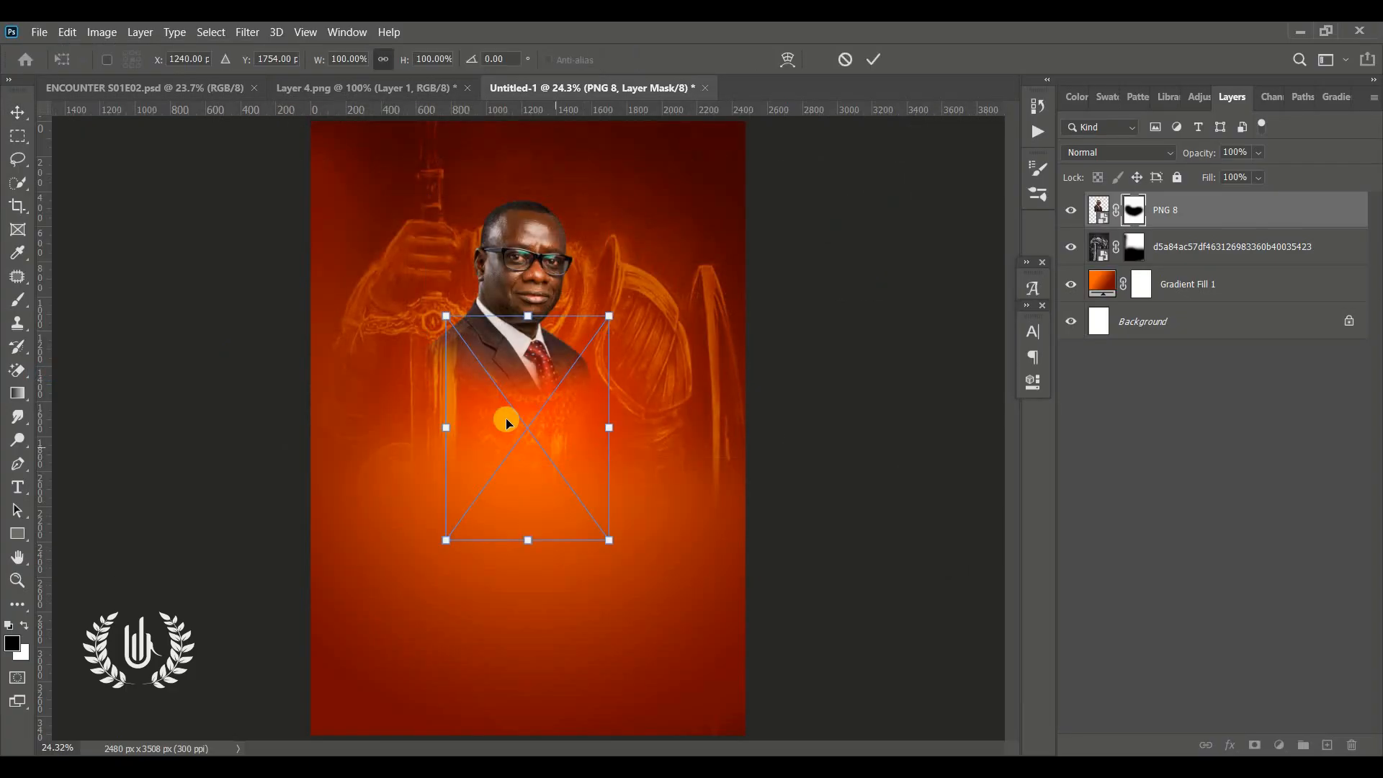
left_click_drag(507, 423, 423, 401)
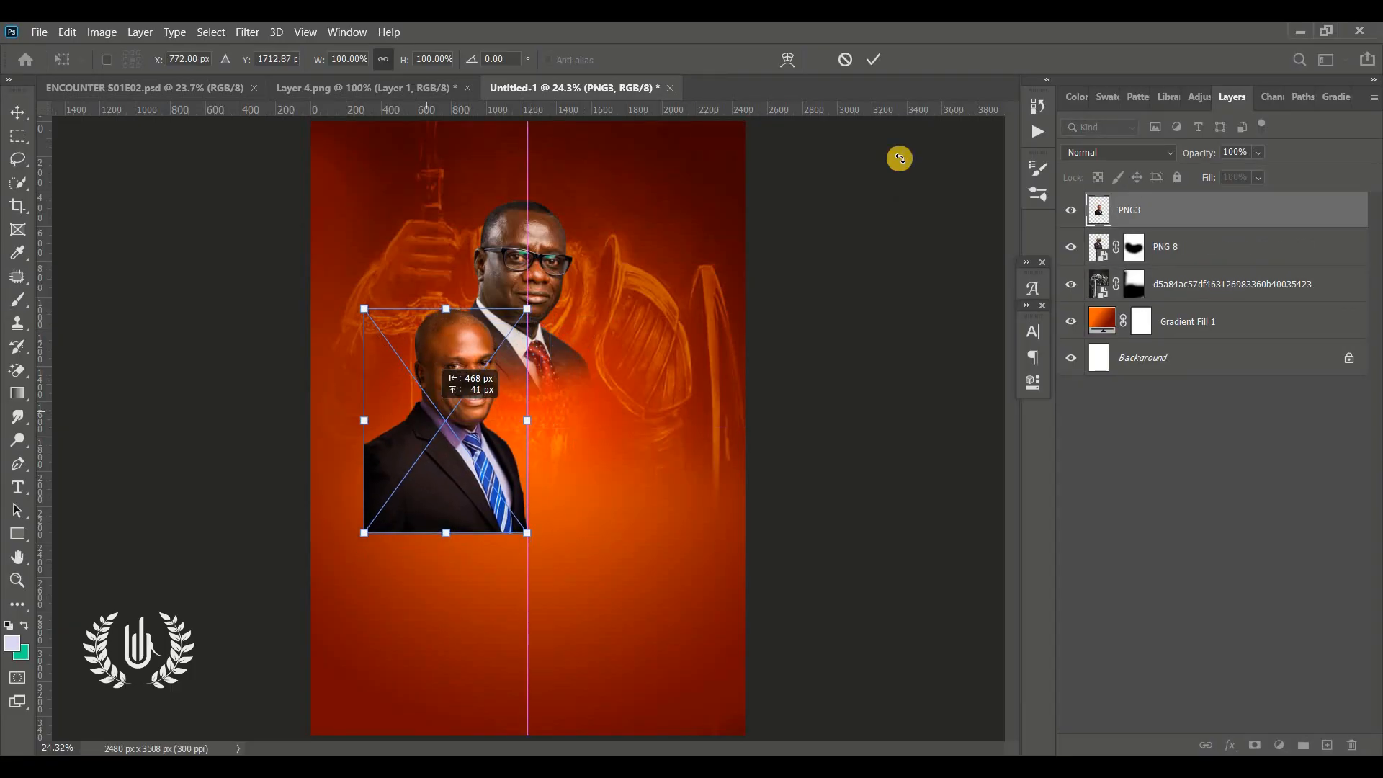
left_click(873, 60)
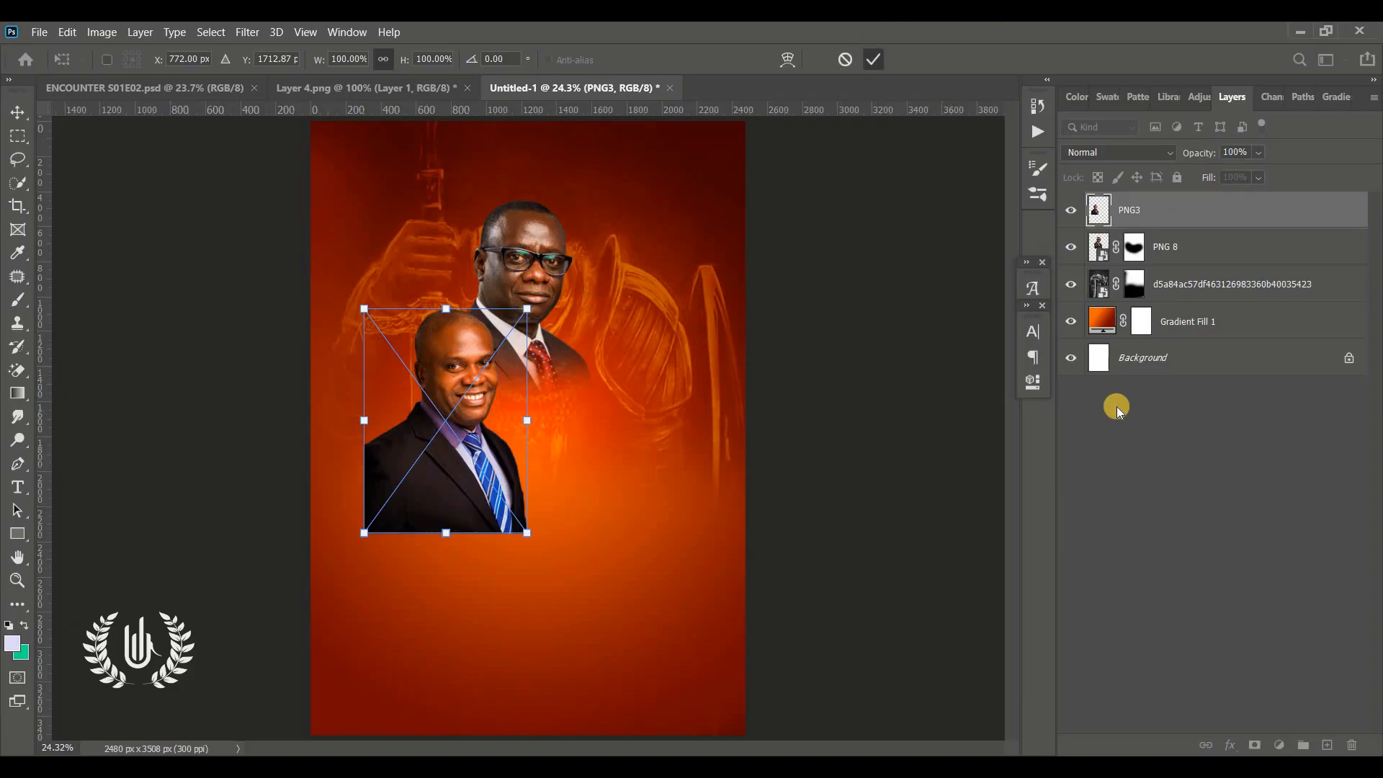
Add a layer mask to the PNG3 portrait and paint out its lower body with a black soft brush
left_click(1254, 746)
key("d")
key("b")
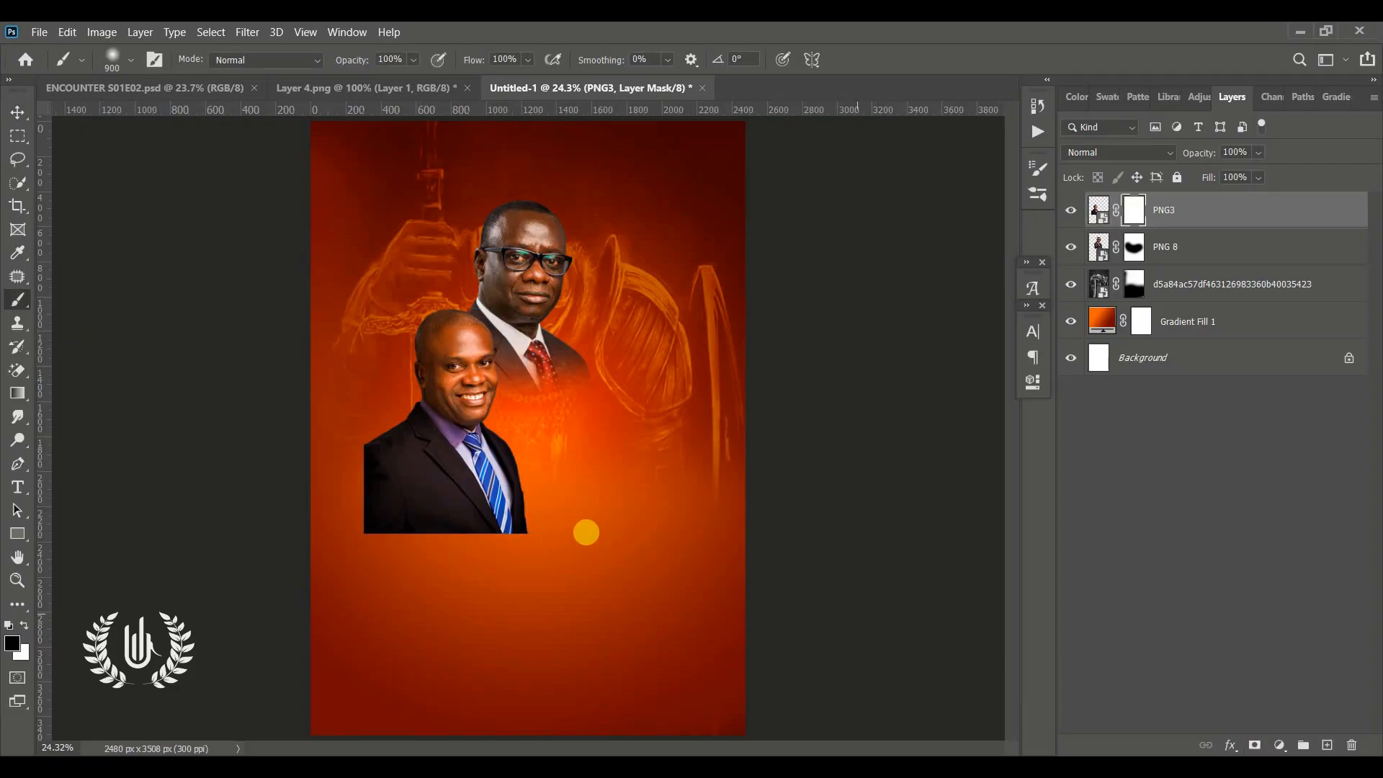
mouse_move(587, 532)
left_mouse_down()
mouse_move(373, 536)
mouse_move(331, 523)
mouse_move(332, 464)
mouse_move(493, 608)
mouse_move(546, 546)
mouse_move(539, 511)
left_mouse_up()
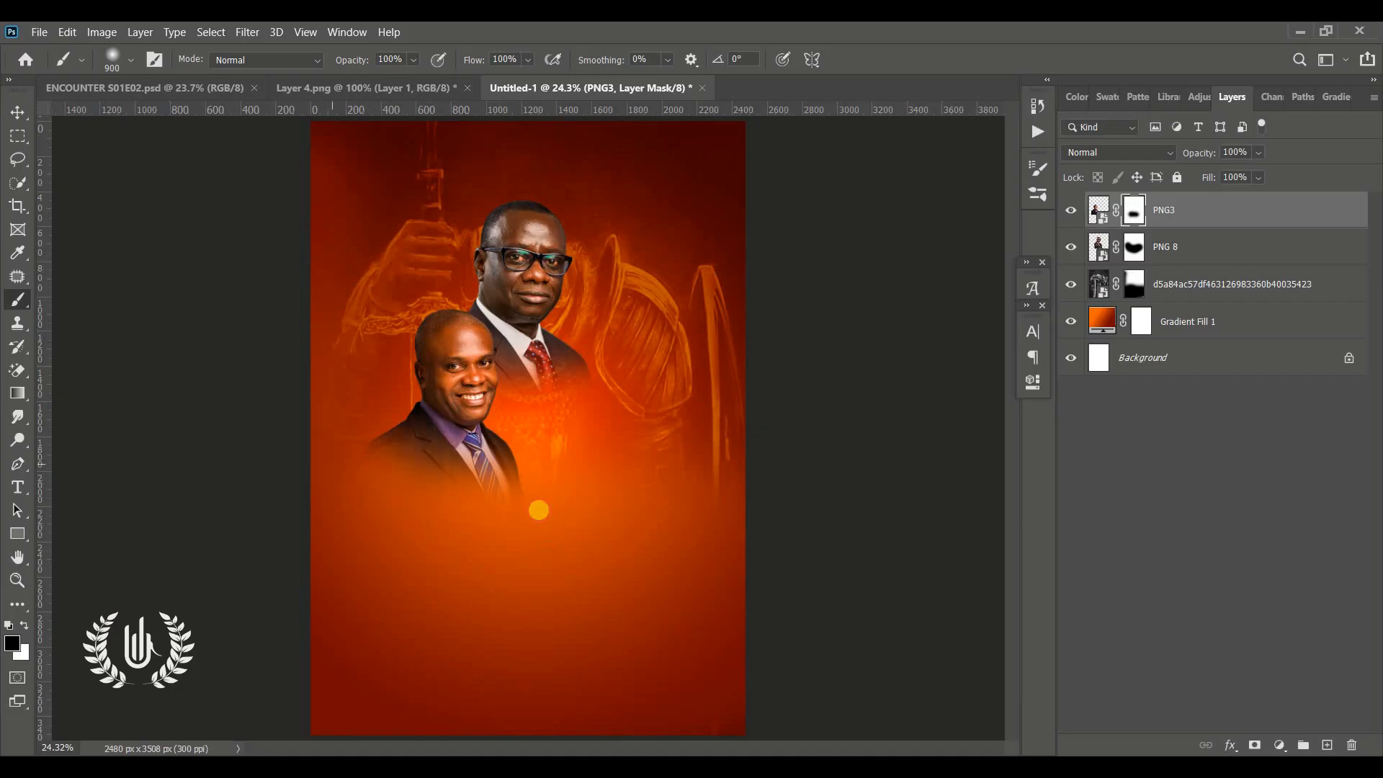
mouse_move(450, 522)
left_mouse_down()
mouse_move(504, 510)
mouse_move(393, 528)
mouse_move(295, 474)
left_mouse_up()
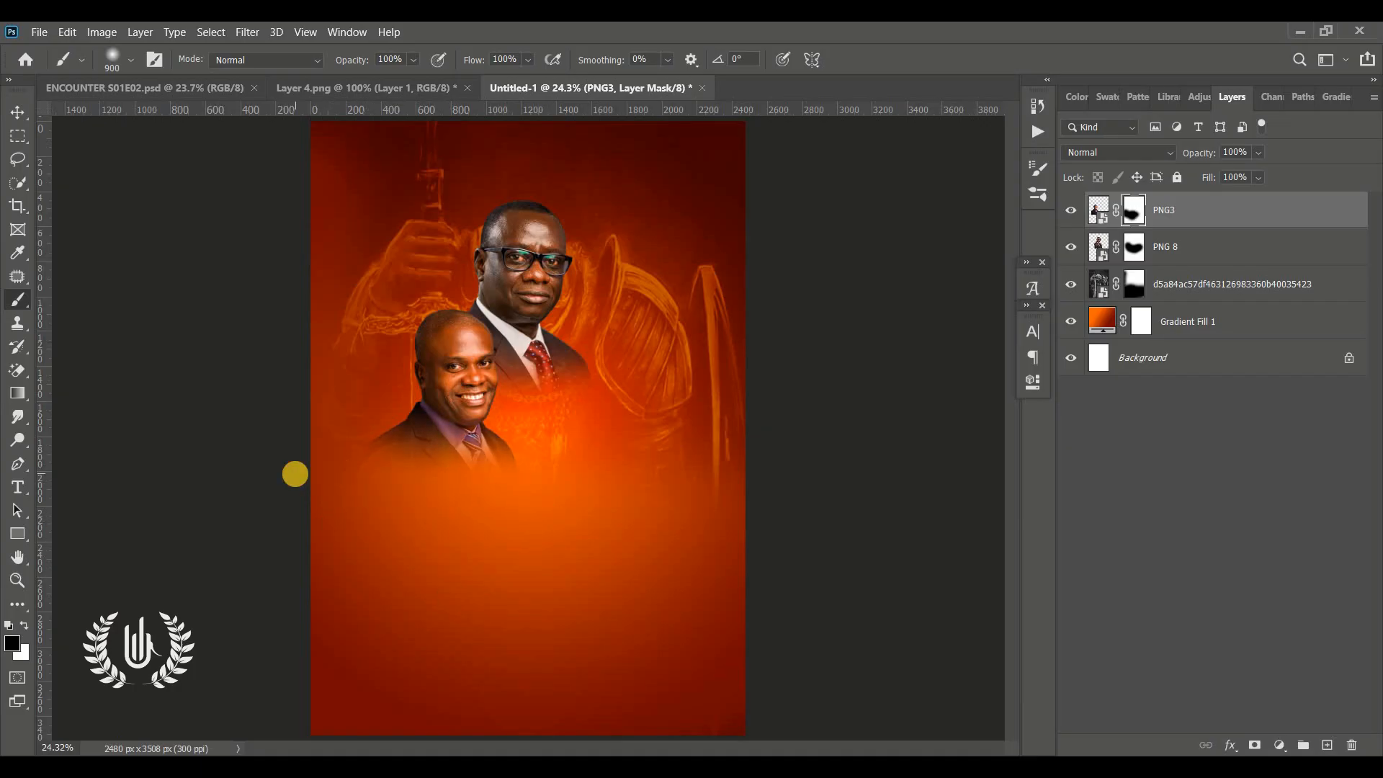
left_click(13, 118)
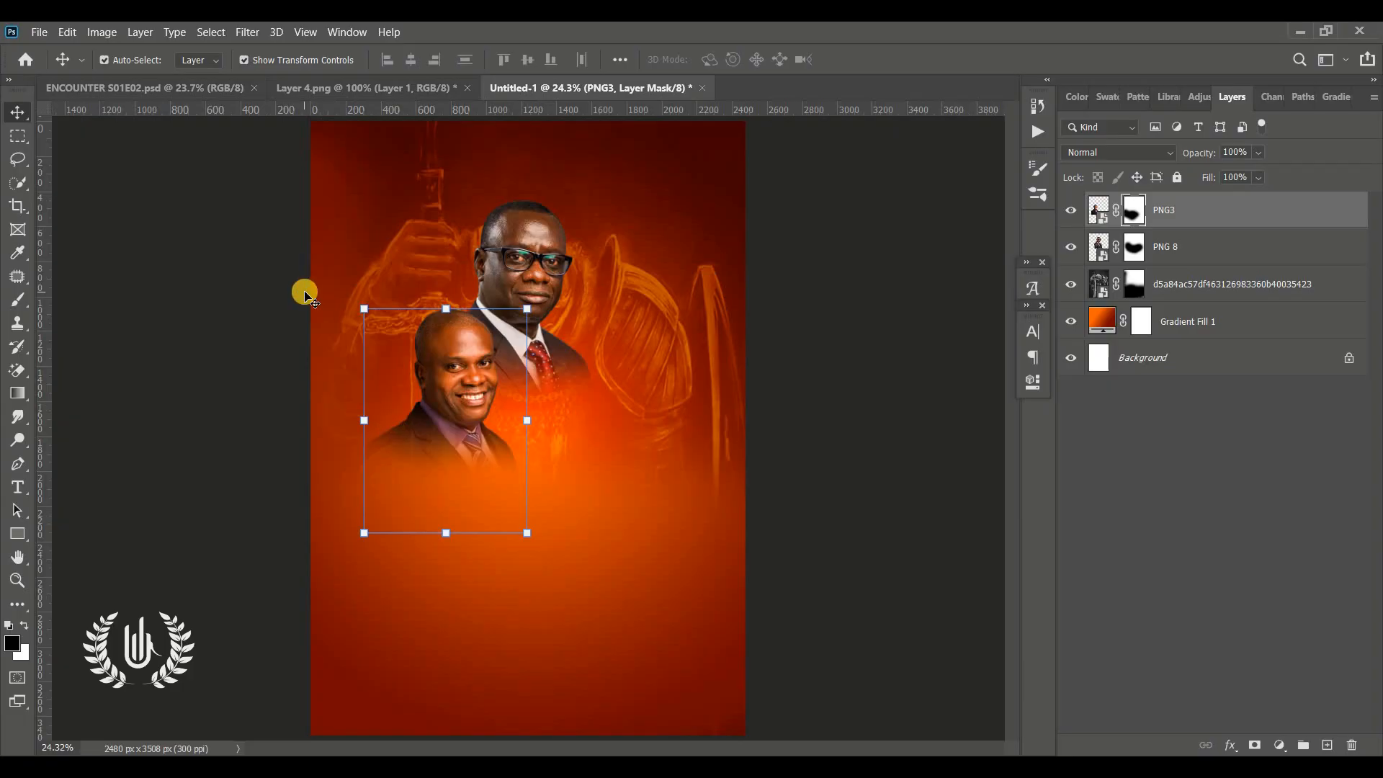
Place PNG9 as an embedded layer, position it to the lower right of the first portrait, and commit
left_click(39, 32)
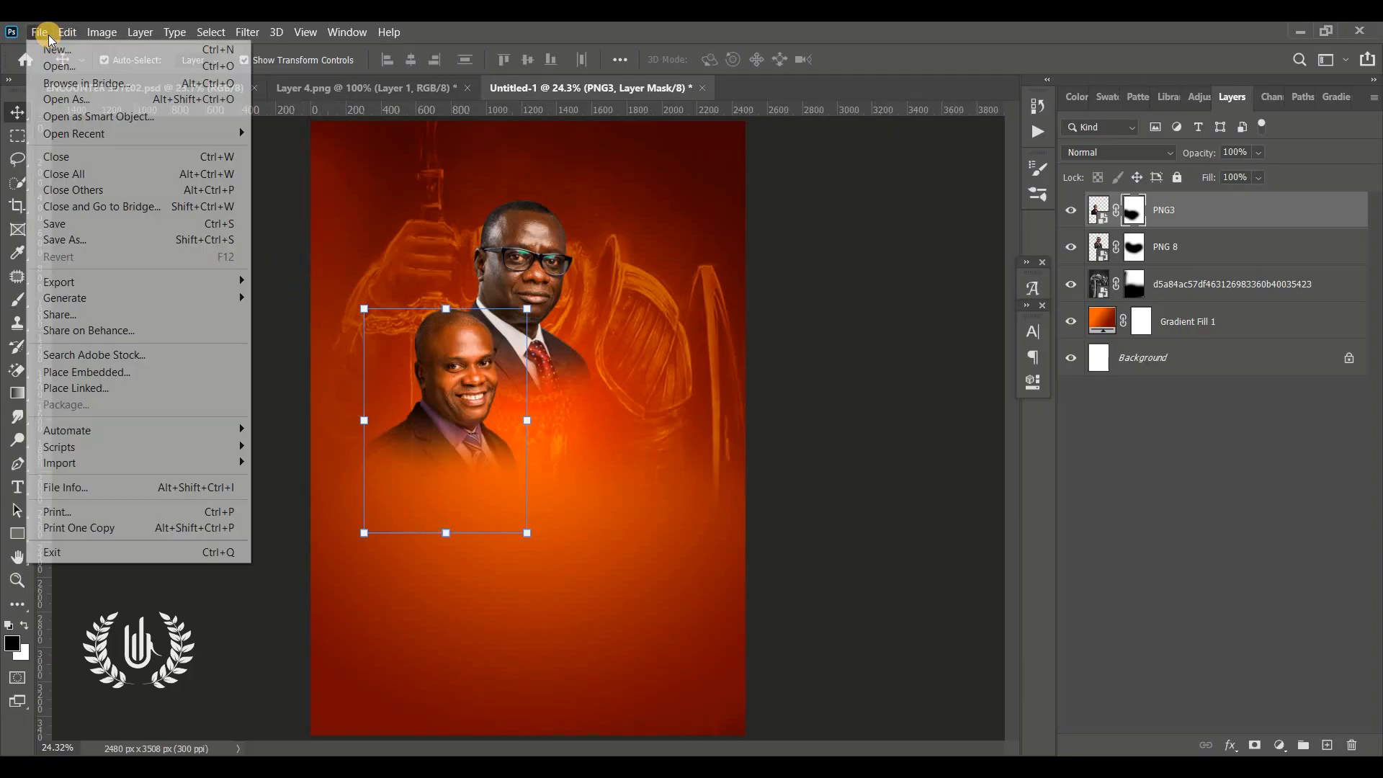
left_click(95, 372)
left_click(672, 396)
left_click(801, 501)
left_click_drag(685, 547, 674, 533)
key("Return")
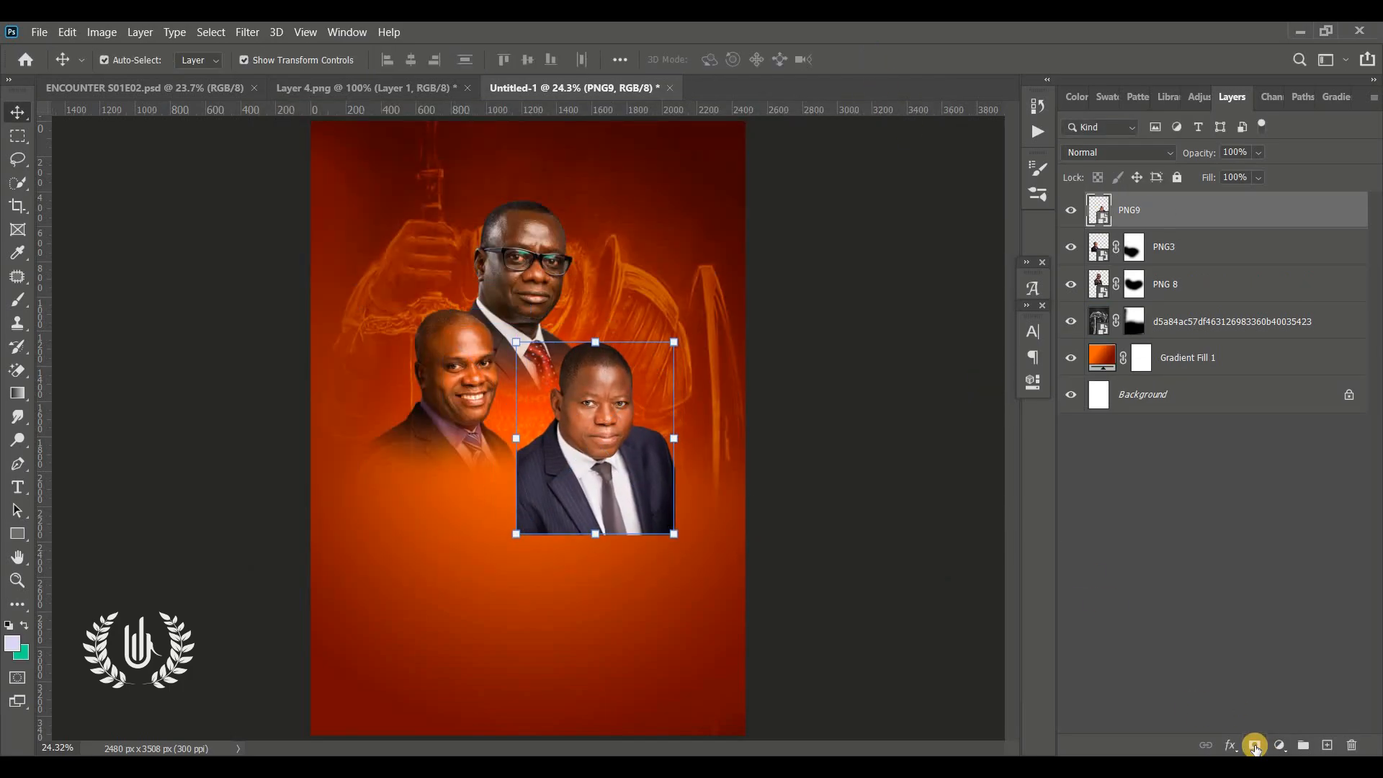
Add a layer mask to the PNG9 portrait and brush away its lower body to blend it in
left_click(1255, 745)
key("b")
left_click_drag(529, 537, 716, 490)
Place png10 as an embedded layer, move it to the lower centre between the portraits, and commit
key("v")
left_click(38, 33)
left_click(95, 372)
left_click_drag(520, 512, 519, 531)
left_click(873, 58)
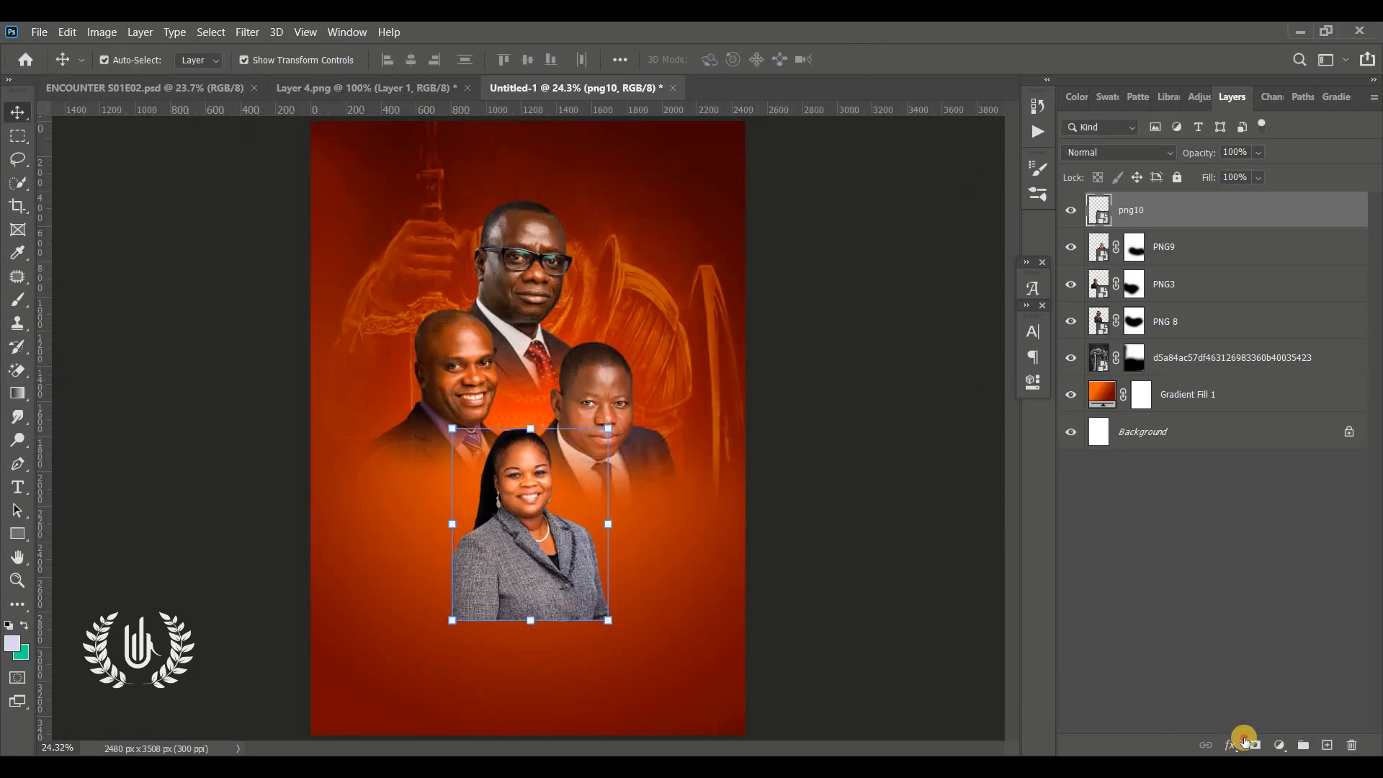
Add a layer mask to the png10 portrait and paint out its lower body with the brush
left_click(1254, 745)
key("b")
left_click_drag(625, 630, 441, 597)
Select the PNG9 portrait and scale it down to about 96%, then commit the transform
left_click(17, 111)
left_click(142, 552)
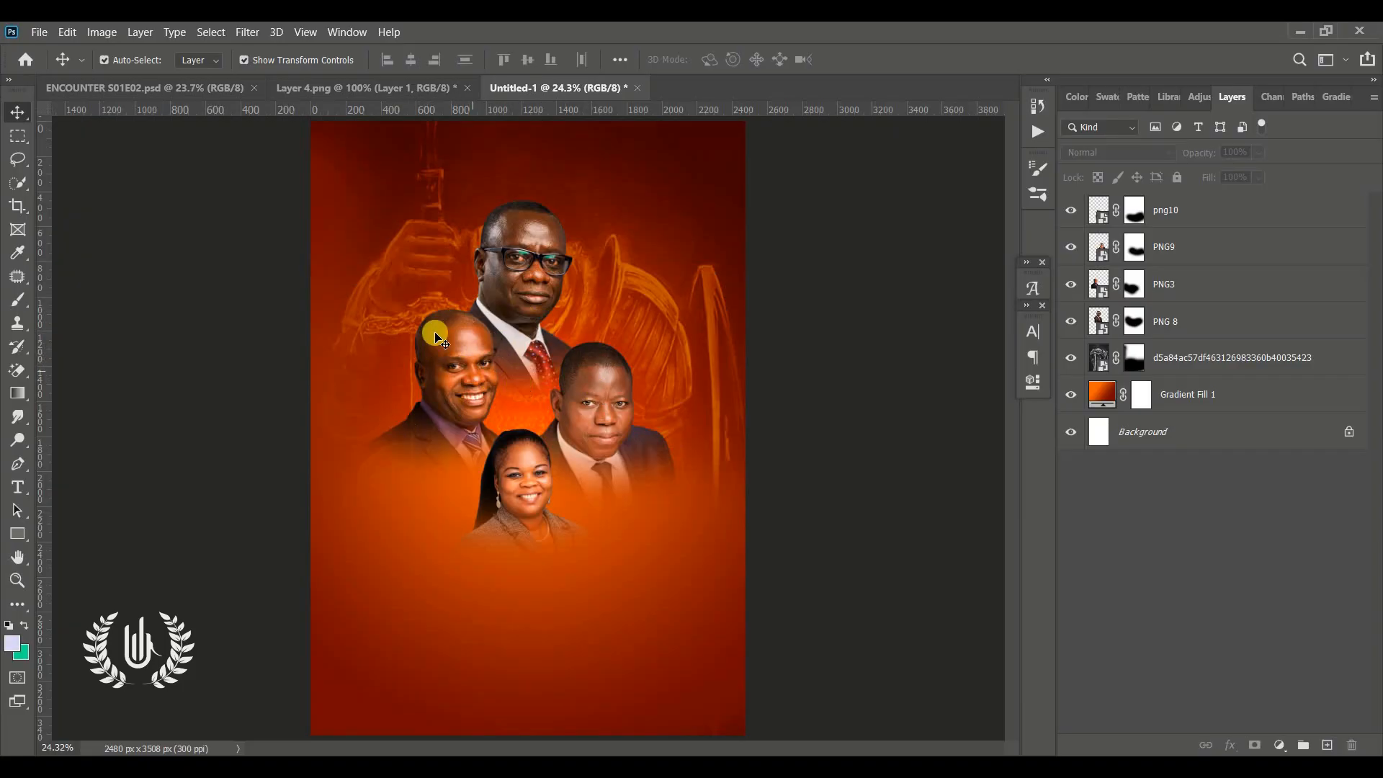
left_click(607, 393)
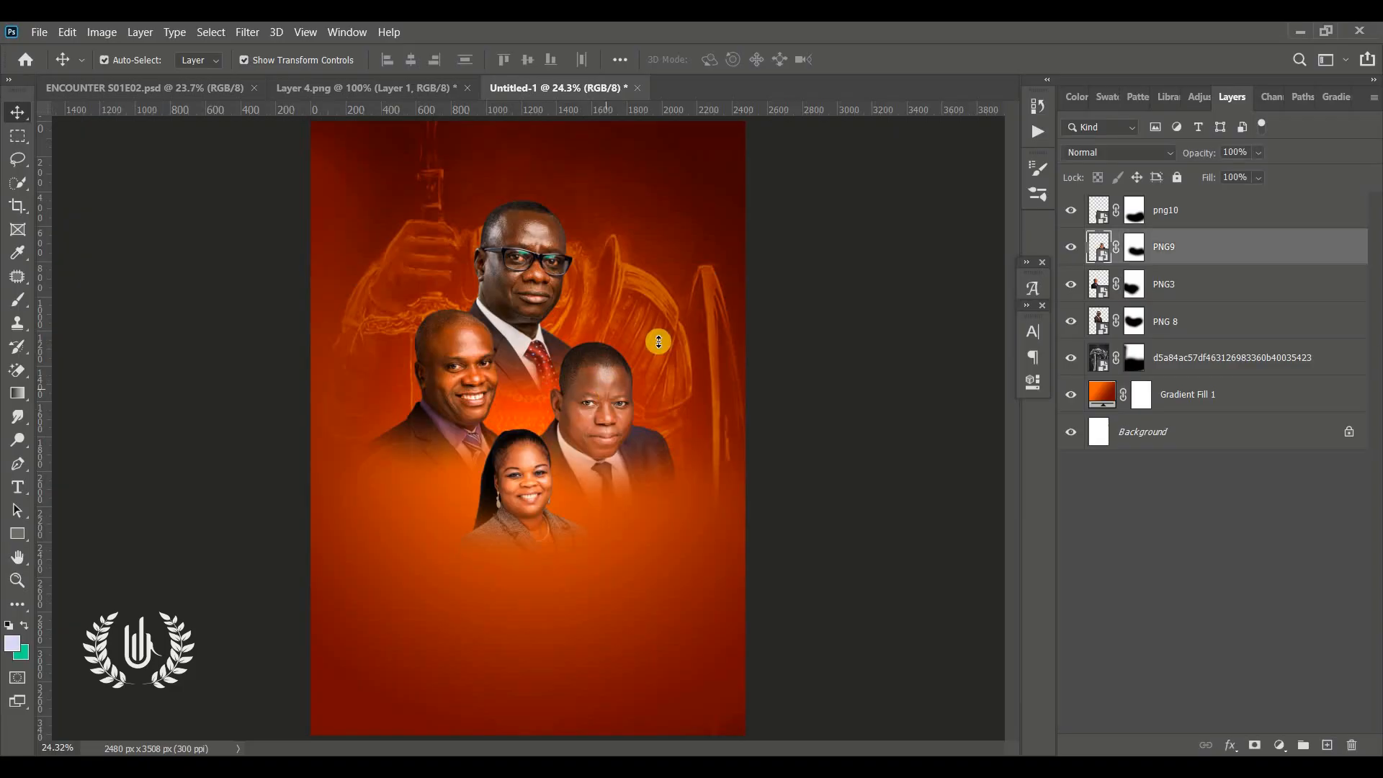
left_click_drag(709, 312, 669, 349)
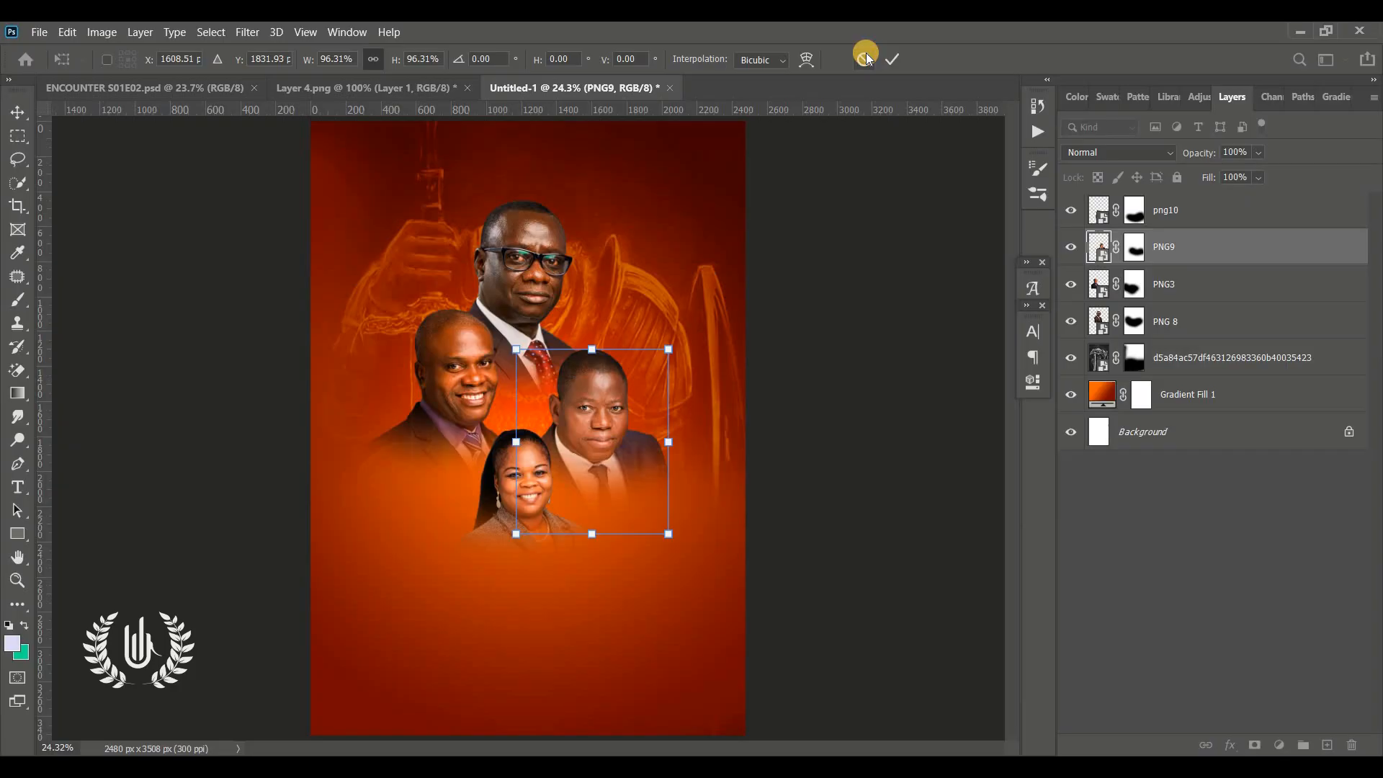
left_click(866, 56)
left_click(832, 335)
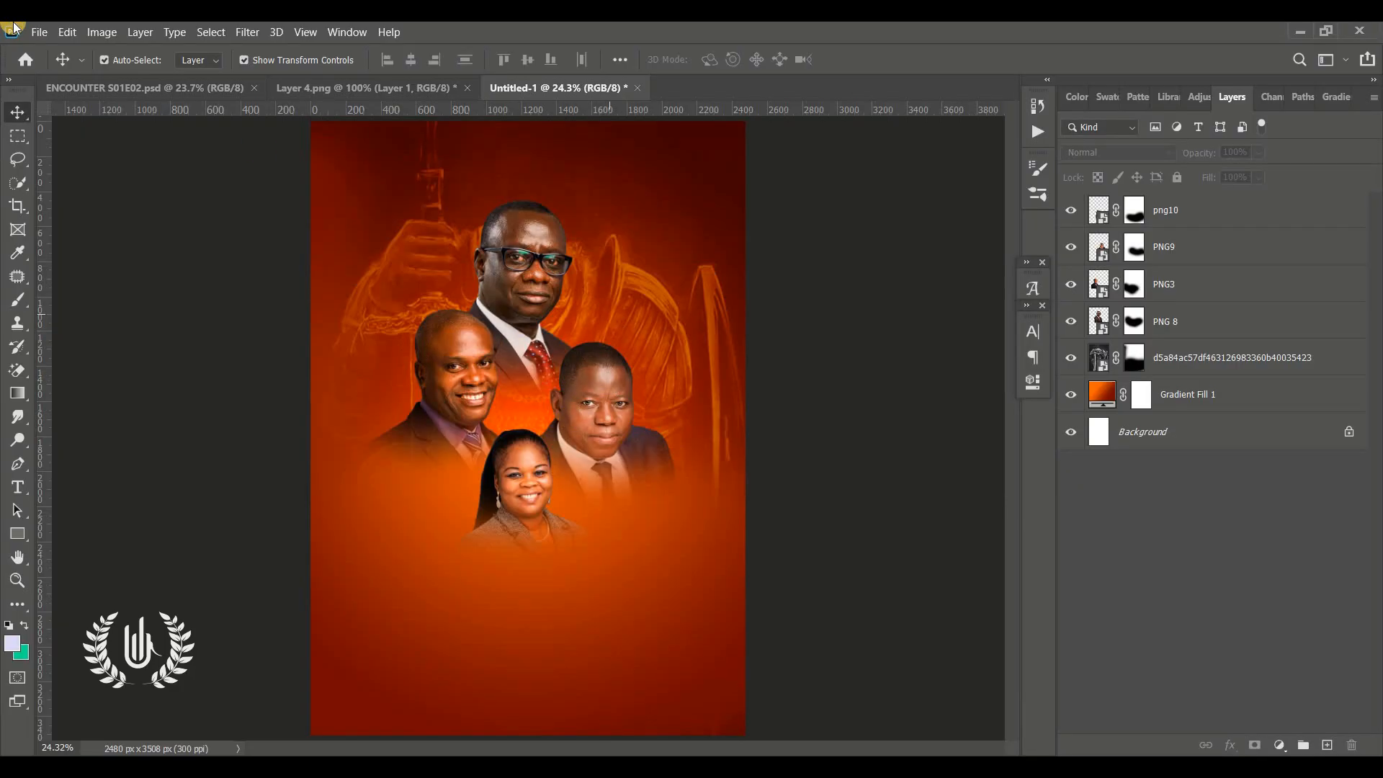
Place the blurred-motion-of-fire image embedded, enlarge it over the portraits, commit, and set its blend mode to Screen
left_click(40, 30)
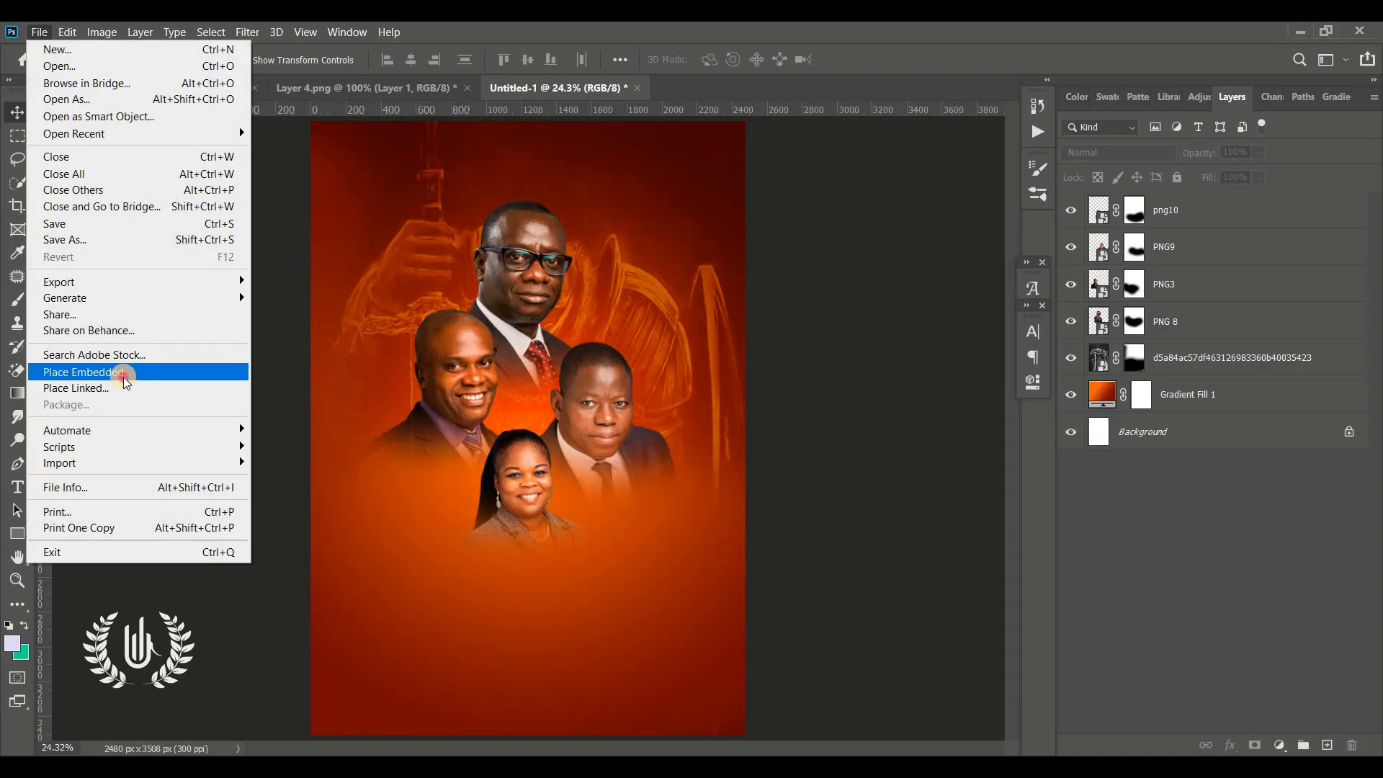
left_click(123, 372)
left_click(468, 265)
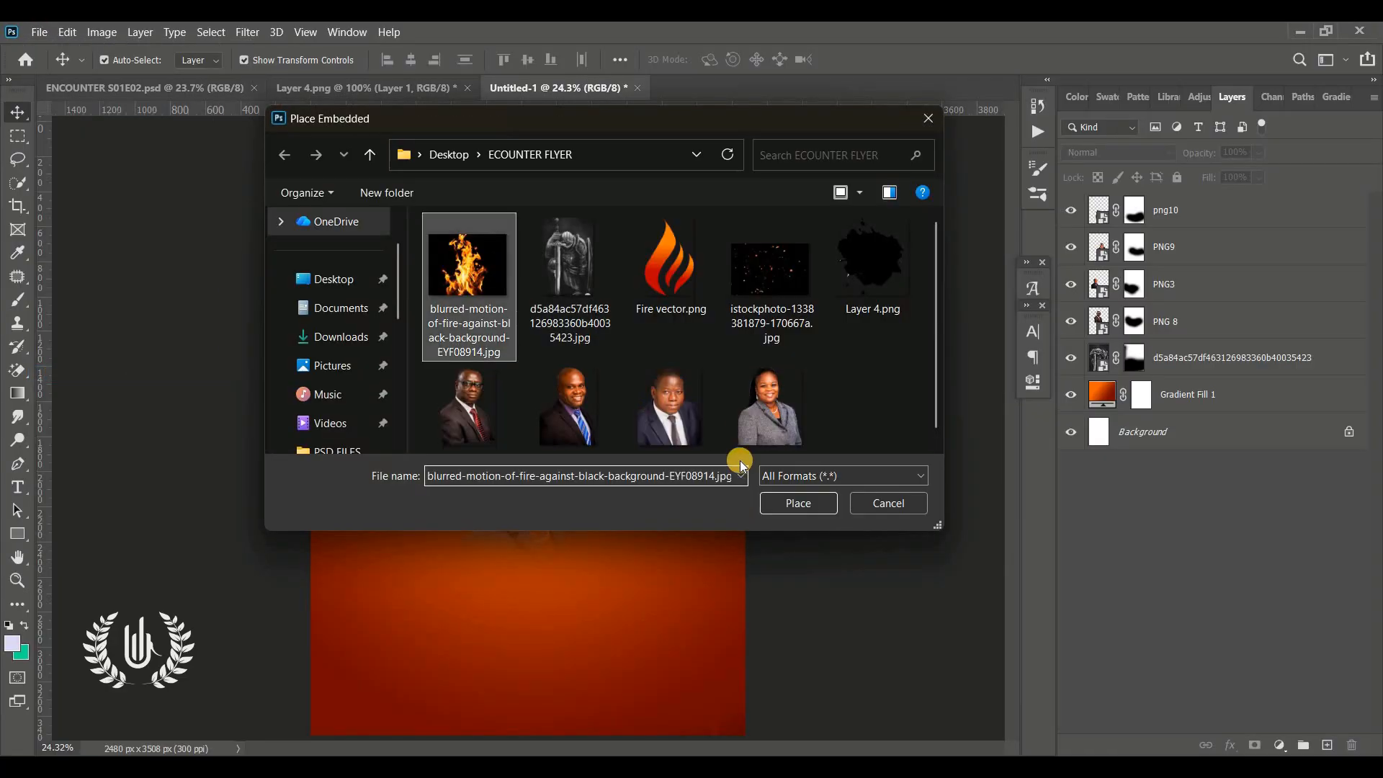
left_click(798, 503)
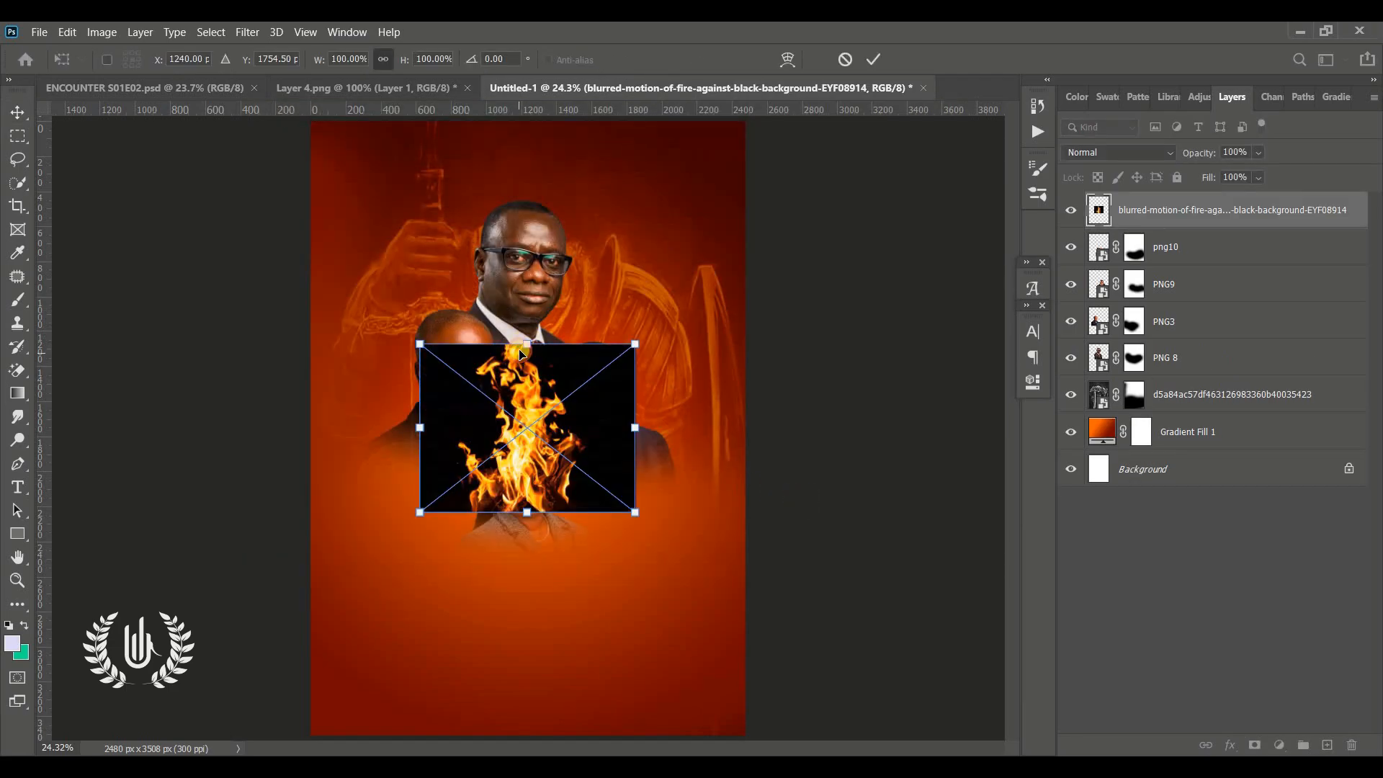
left_click_drag(522, 353, 561, 375)
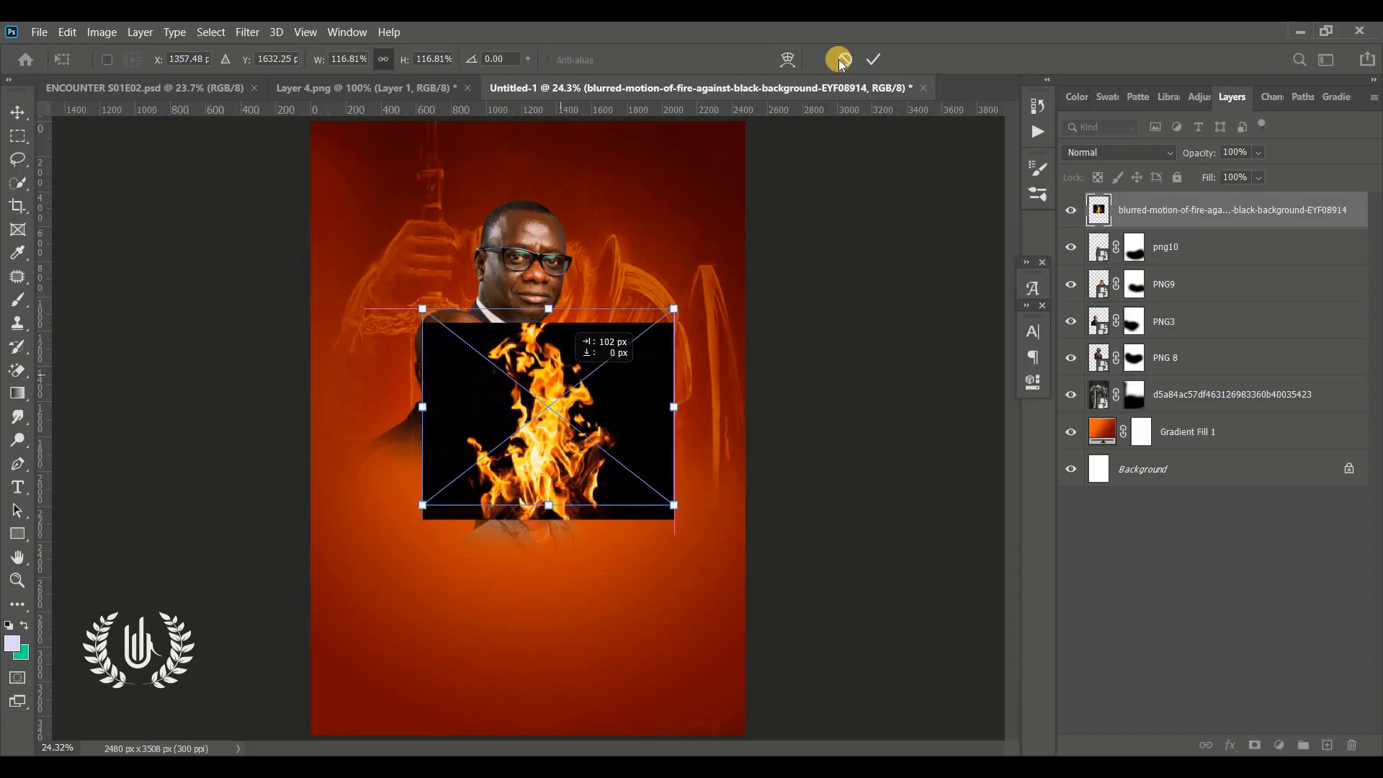
left_click(874, 66)
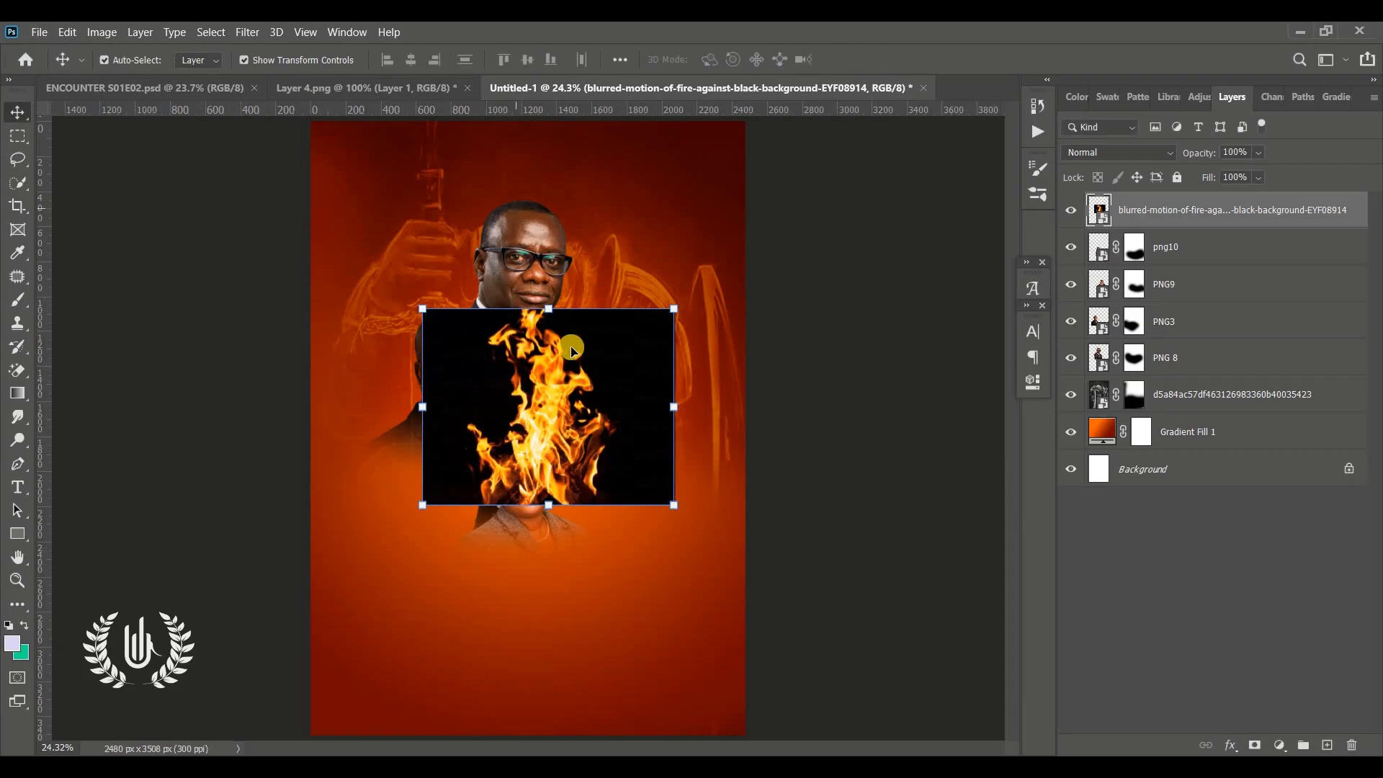
left_click(1149, 155)
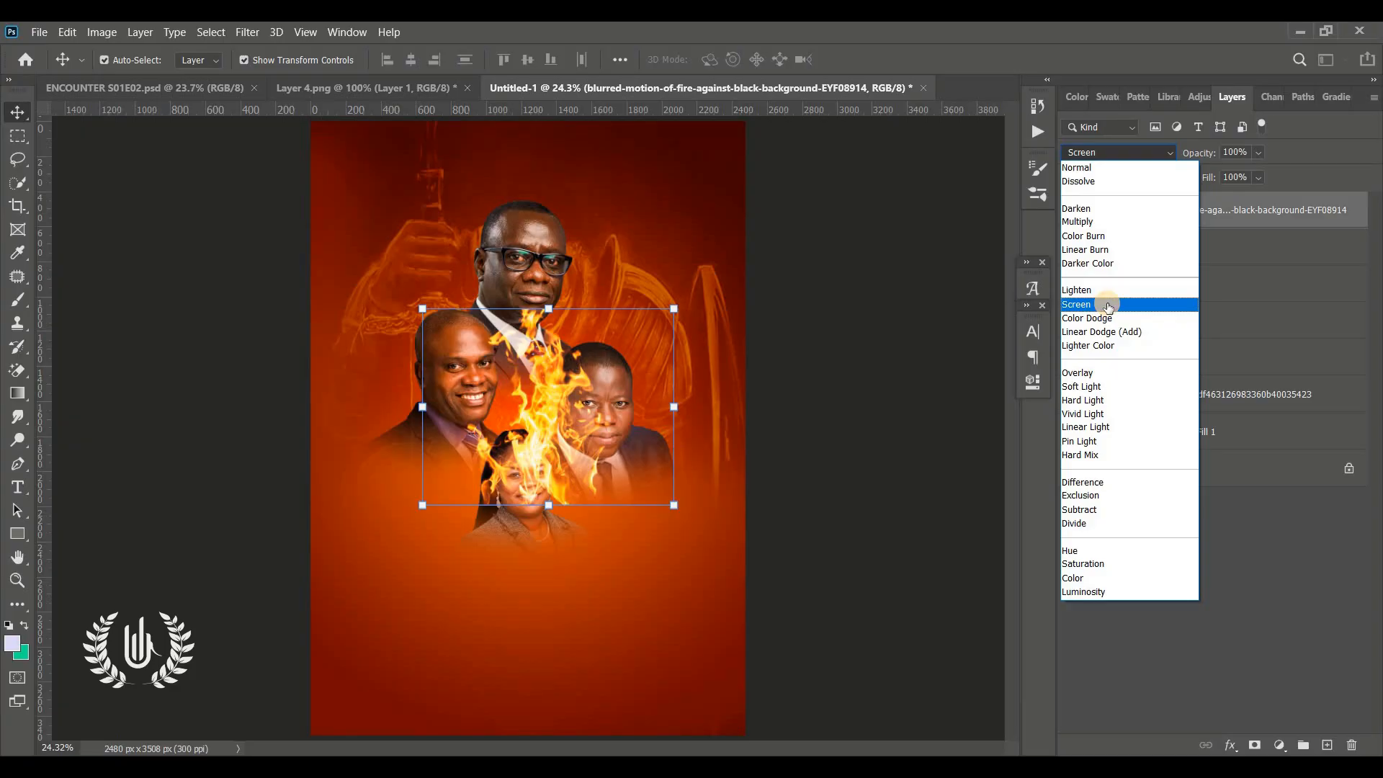
left_click(1108, 304)
Add a layer mask to the fire layer and paint out its surrounding edges with a soft black brush
left_click(1253, 746)
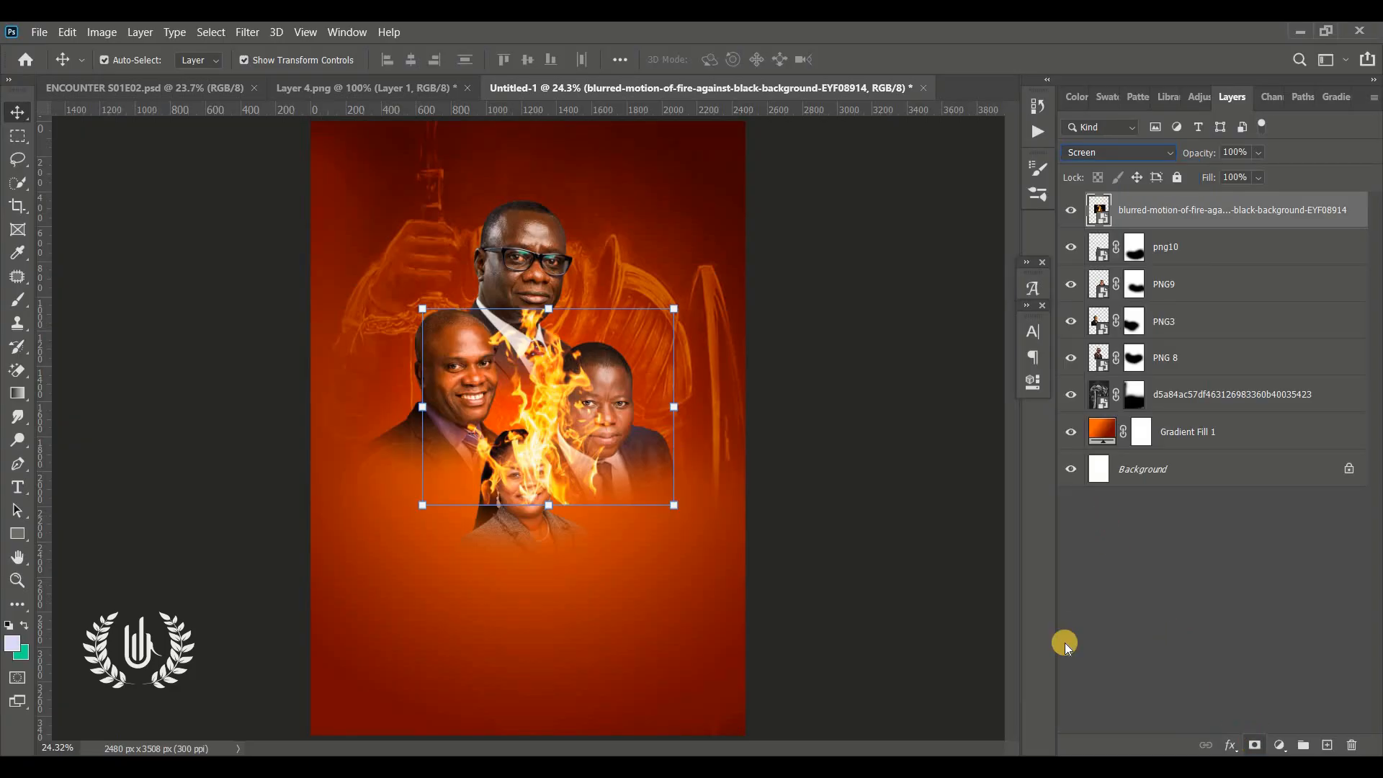
key("b")
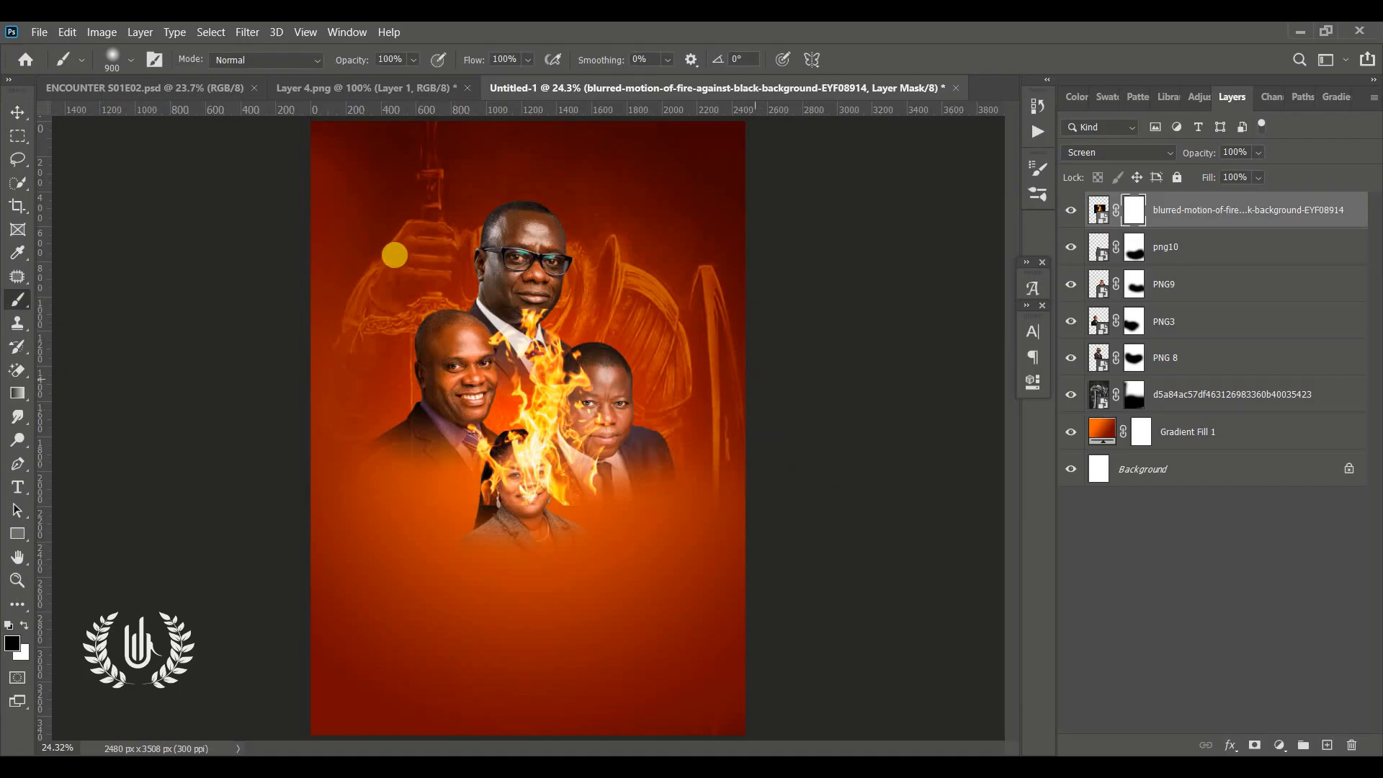
mouse_move(376, 293)
left_mouse_down()
mouse_move(368, 546)
mouse_move(440, 587)
mouse_move(358, 502)
mouse_move(378, 296)
mouse_move(515, 208)
mouse_move(677, 354)
mouse_move(669, 572)
left_mouse_up()
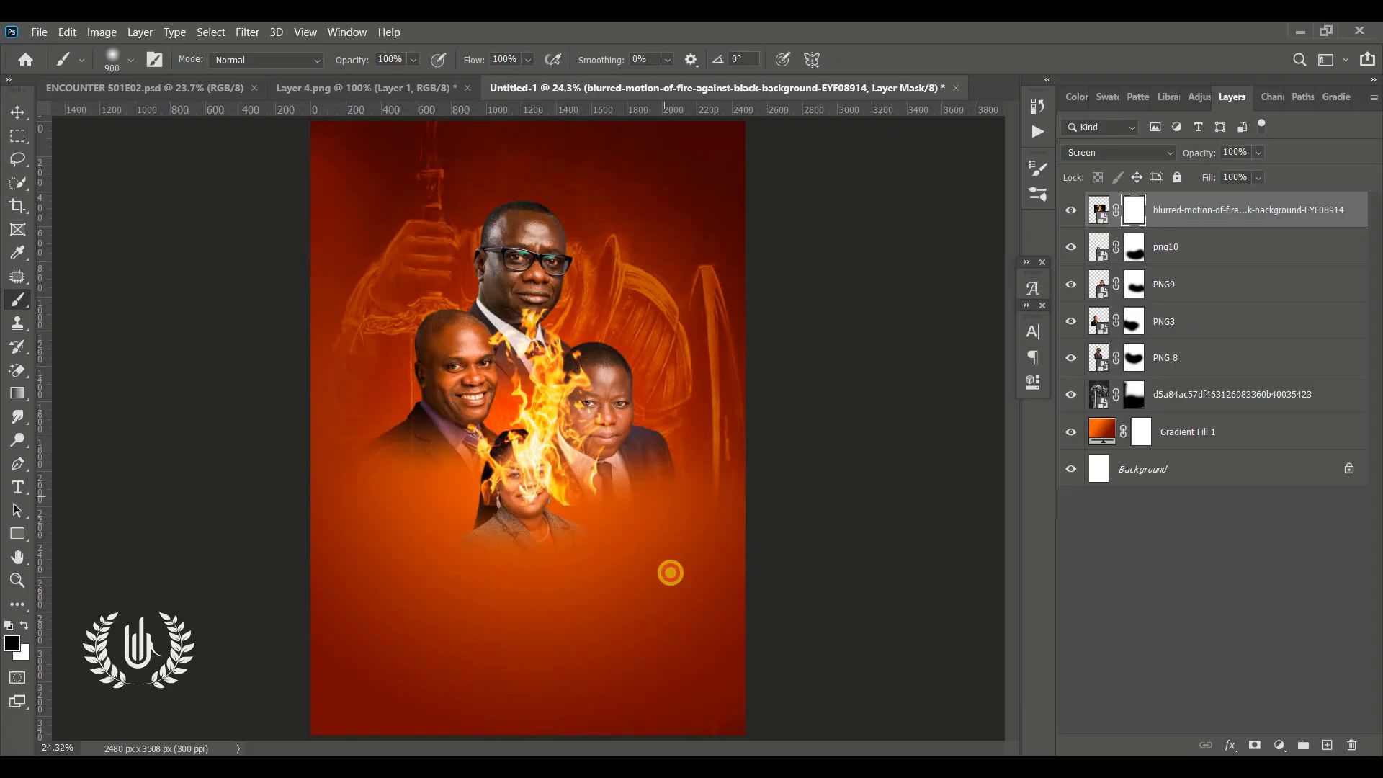
left_click(17, 110)
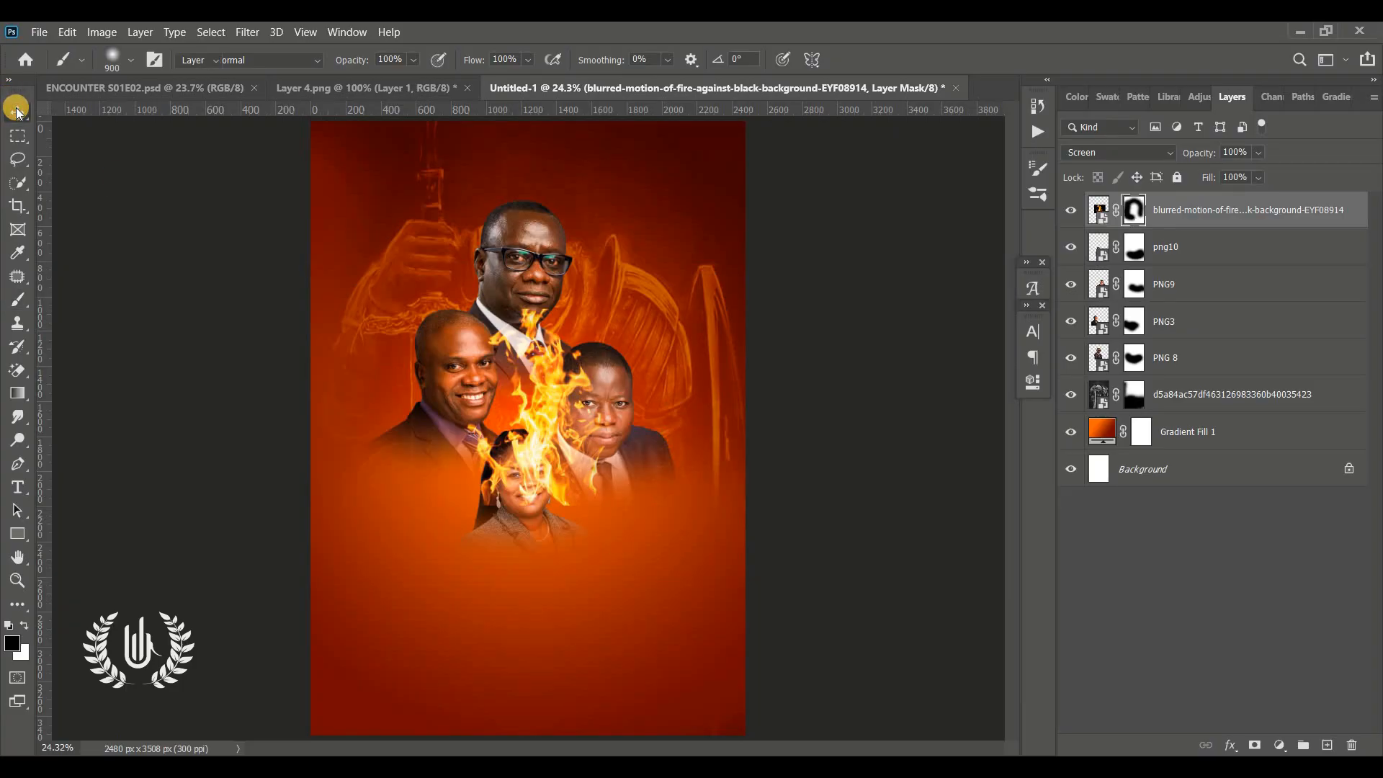
Move the fire layer down between the lower portraits and scale it to about 91%
left_click_drag(559, 416, 544, 476)
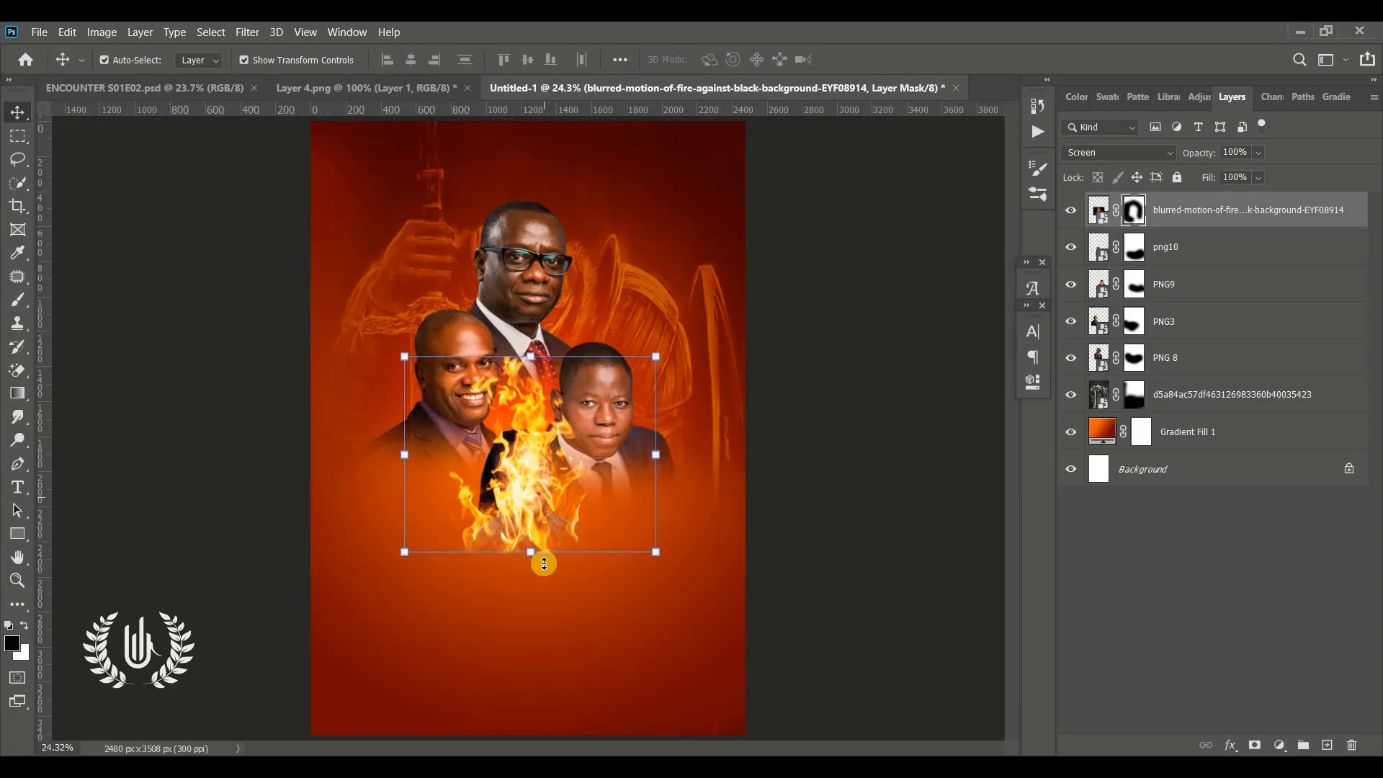
left_click_drag(528, 537, 530, 534)
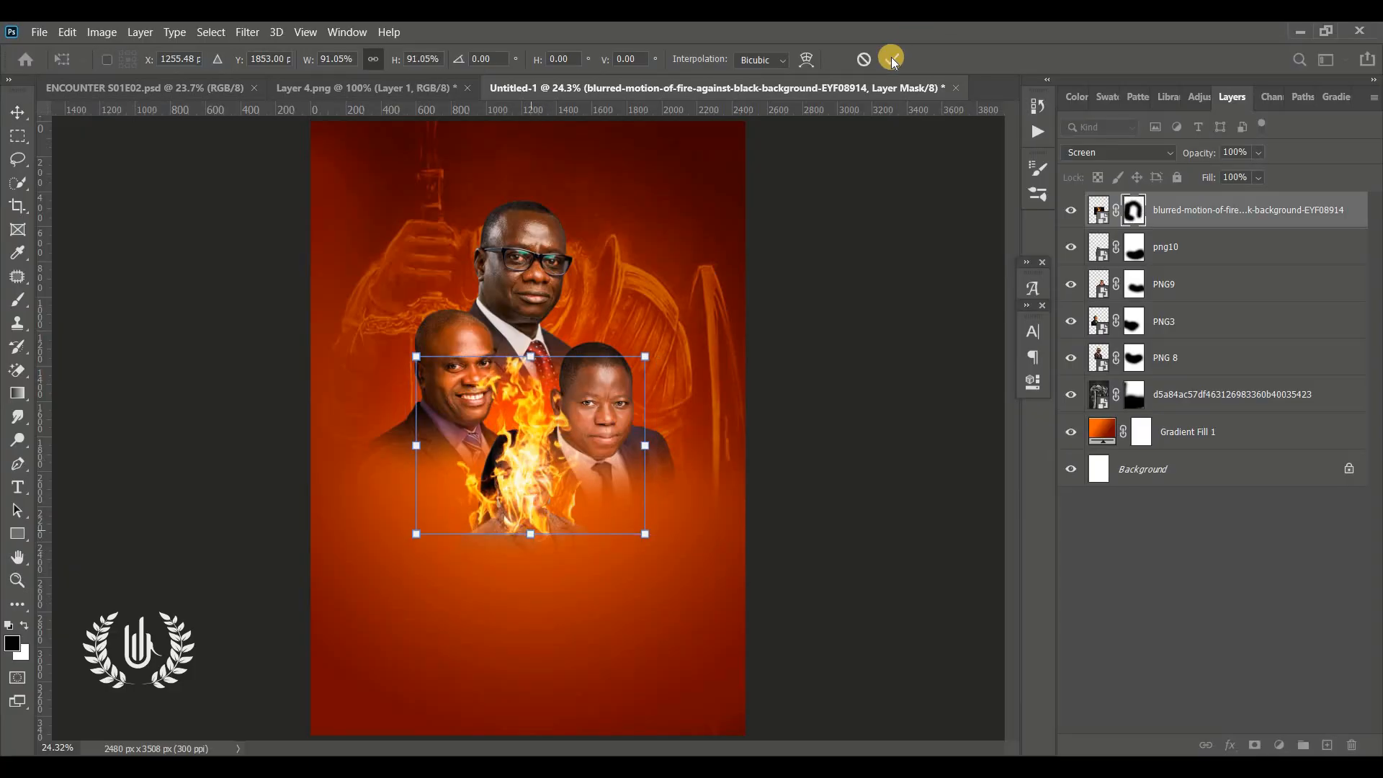
left_click(887, 59)
Reorder the fire layer in the stack so it sits just below PNG 8
left_click_drag(1224, 209, 1190, 297)
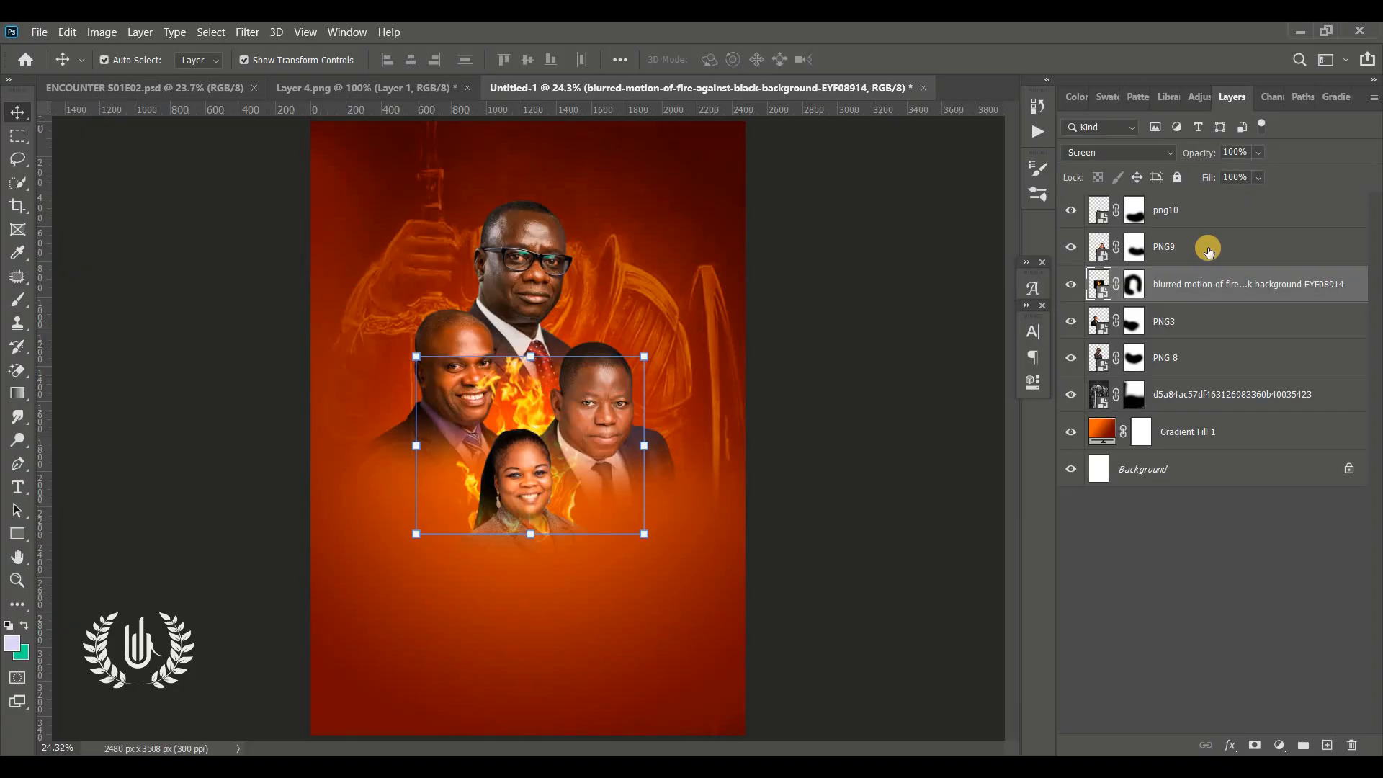
left_click_drag(1197, 288, 1194, 343)
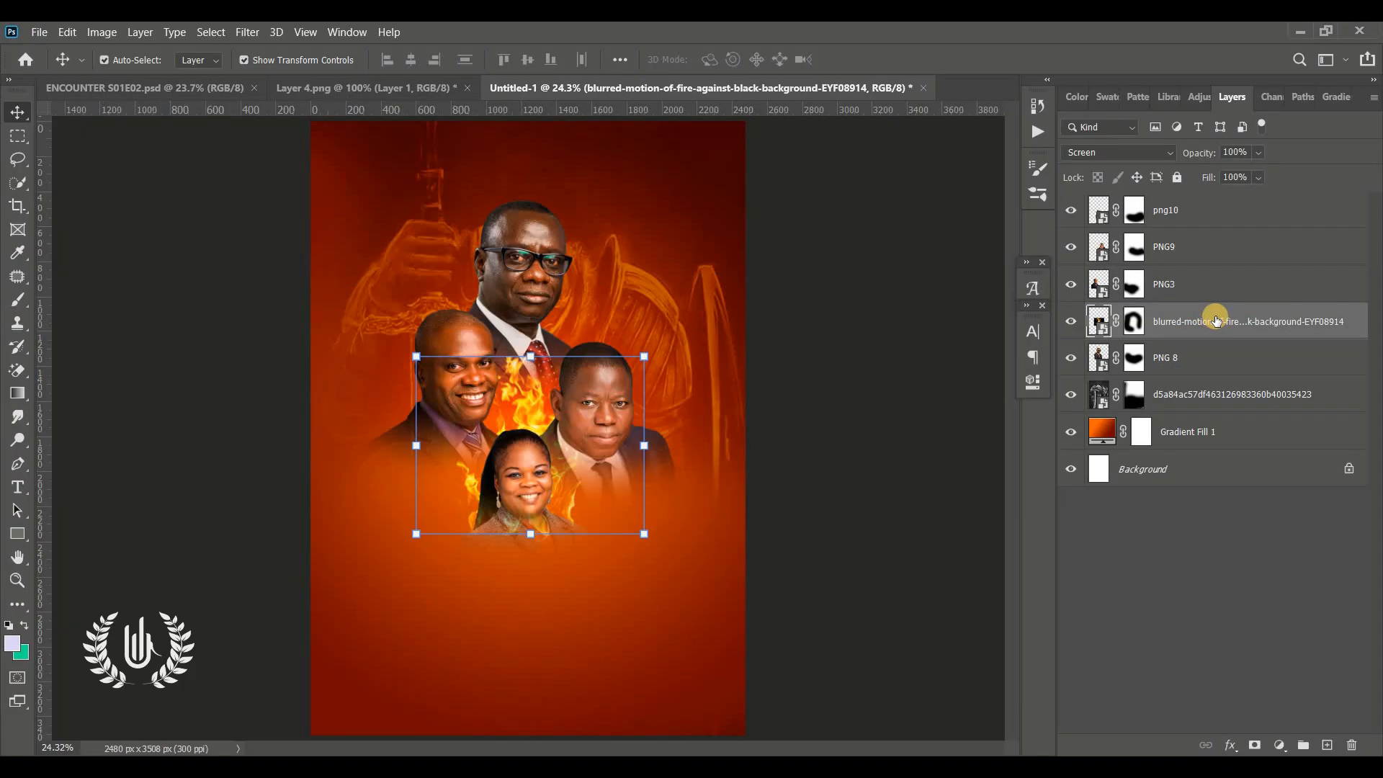
left_click_drag(1215, 321, 1197, 364)
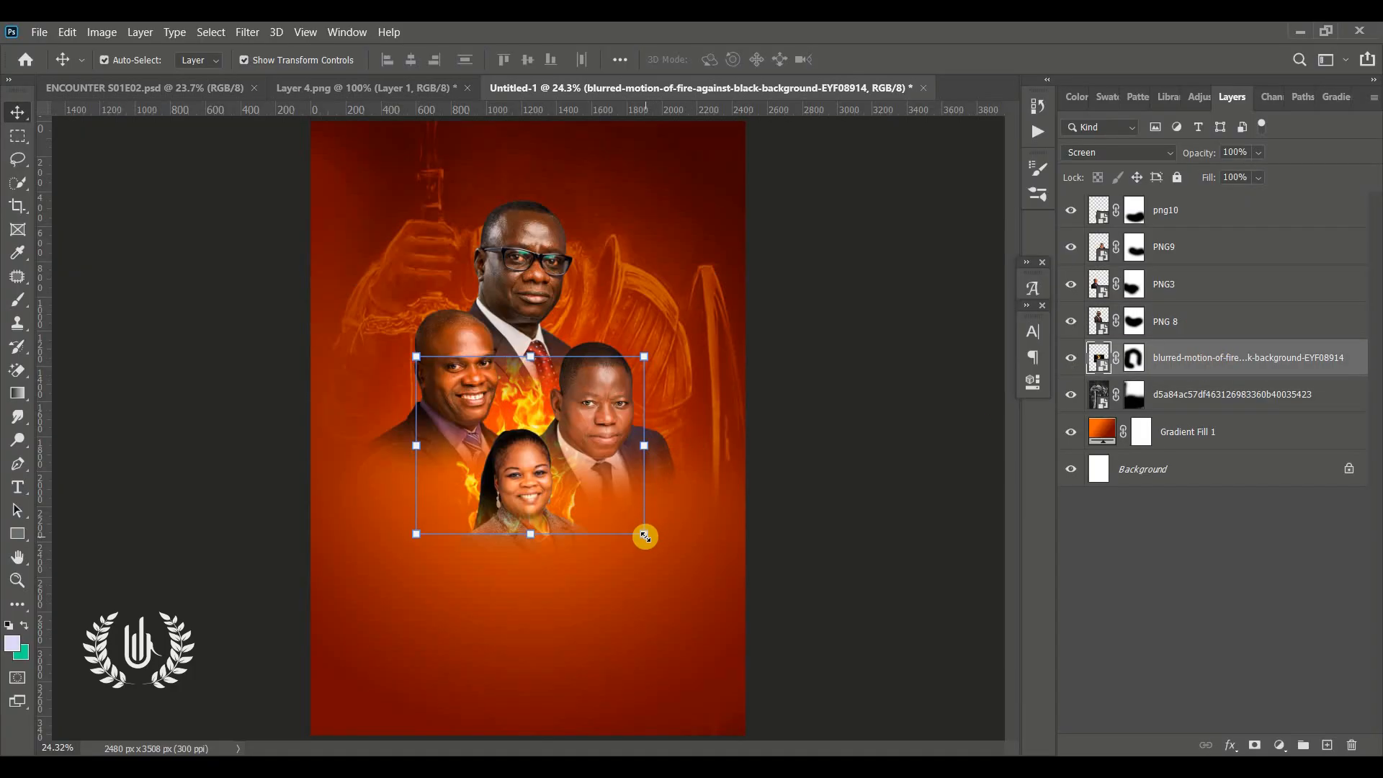
Reposition, resize and rotate the fire layer about 13° behind the portraits, then commit
left_click_drag(630, 510, 548, 452)
left_click_drag(623, 577, 614, 581)
left_click_drag(536, 411, 632, 340)
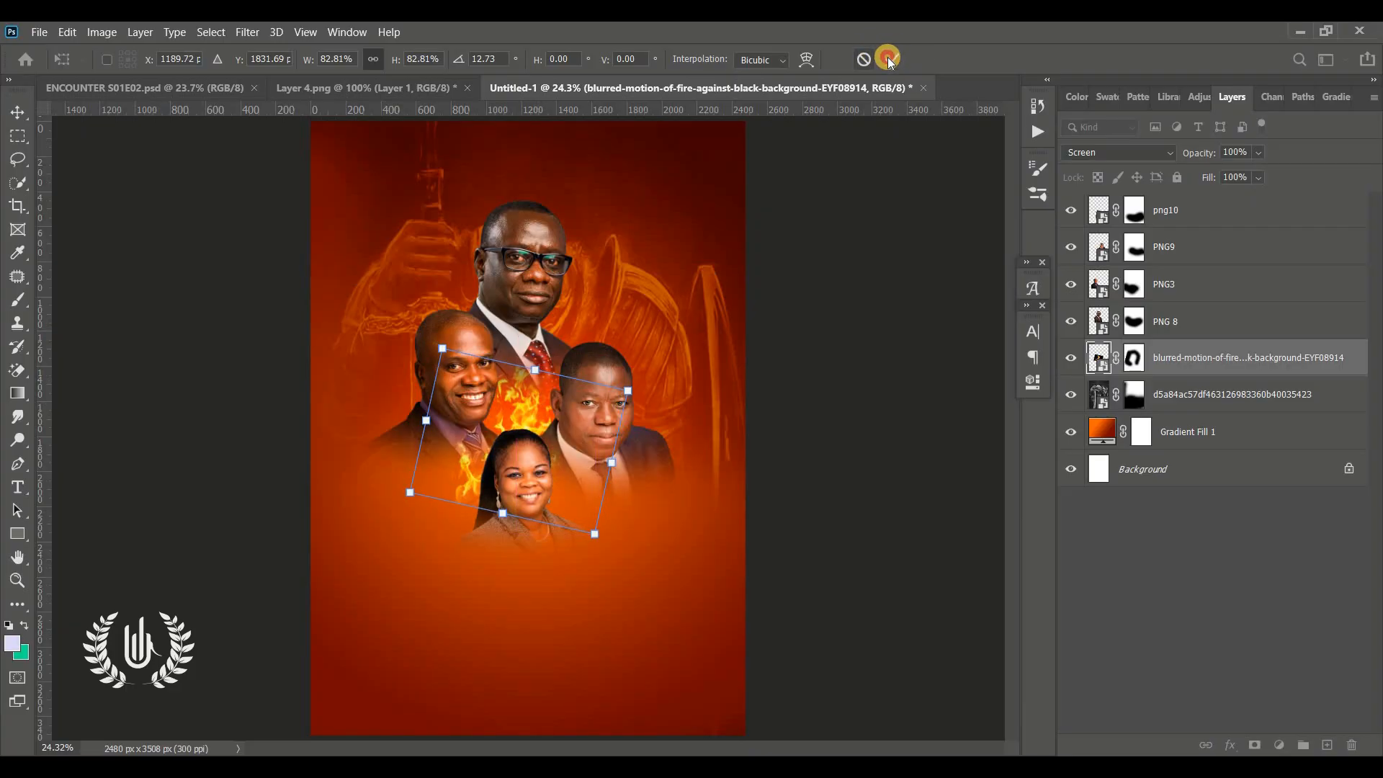
left_click(887, 58)
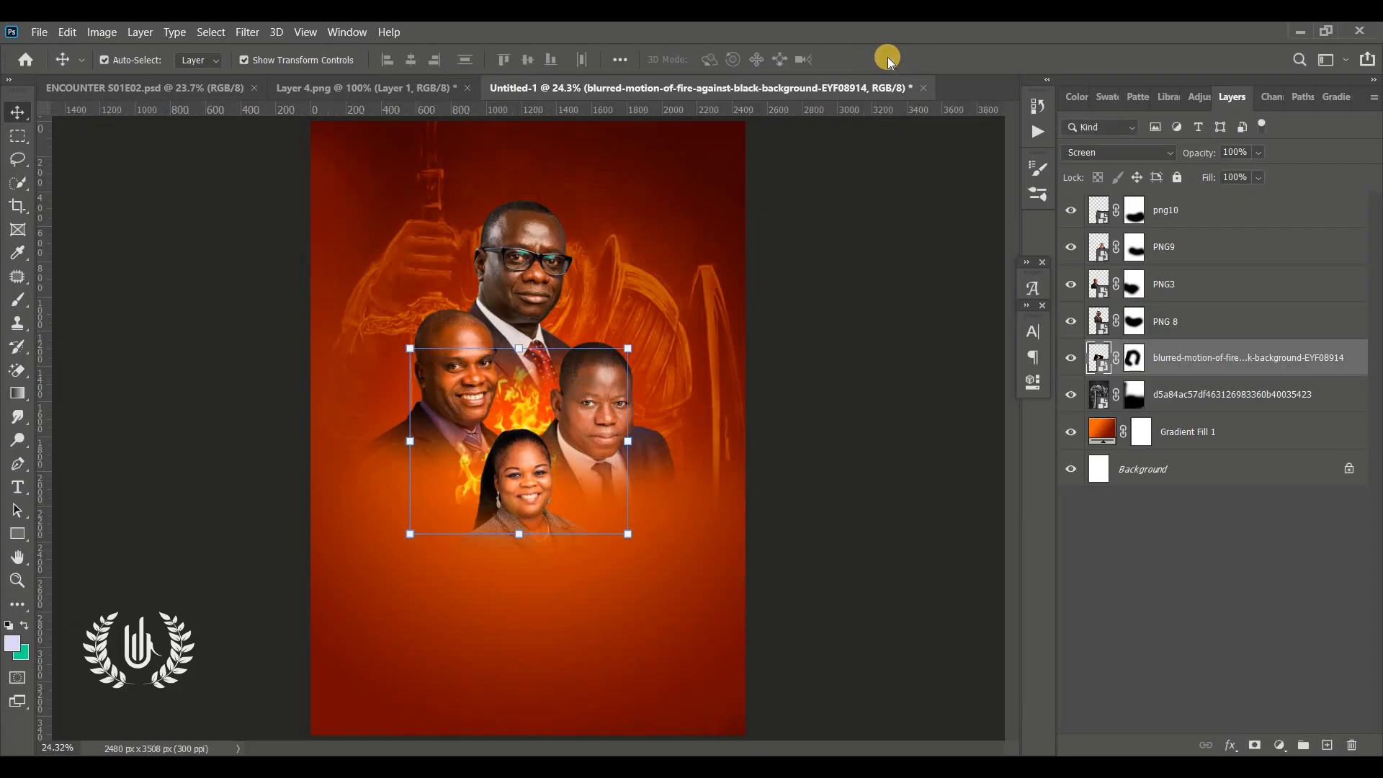
Duplicate the fire layer and move the copy to the top of the layer stack
left_click(533, 389)
left_click_drag(1302, 360, 1329, 749)
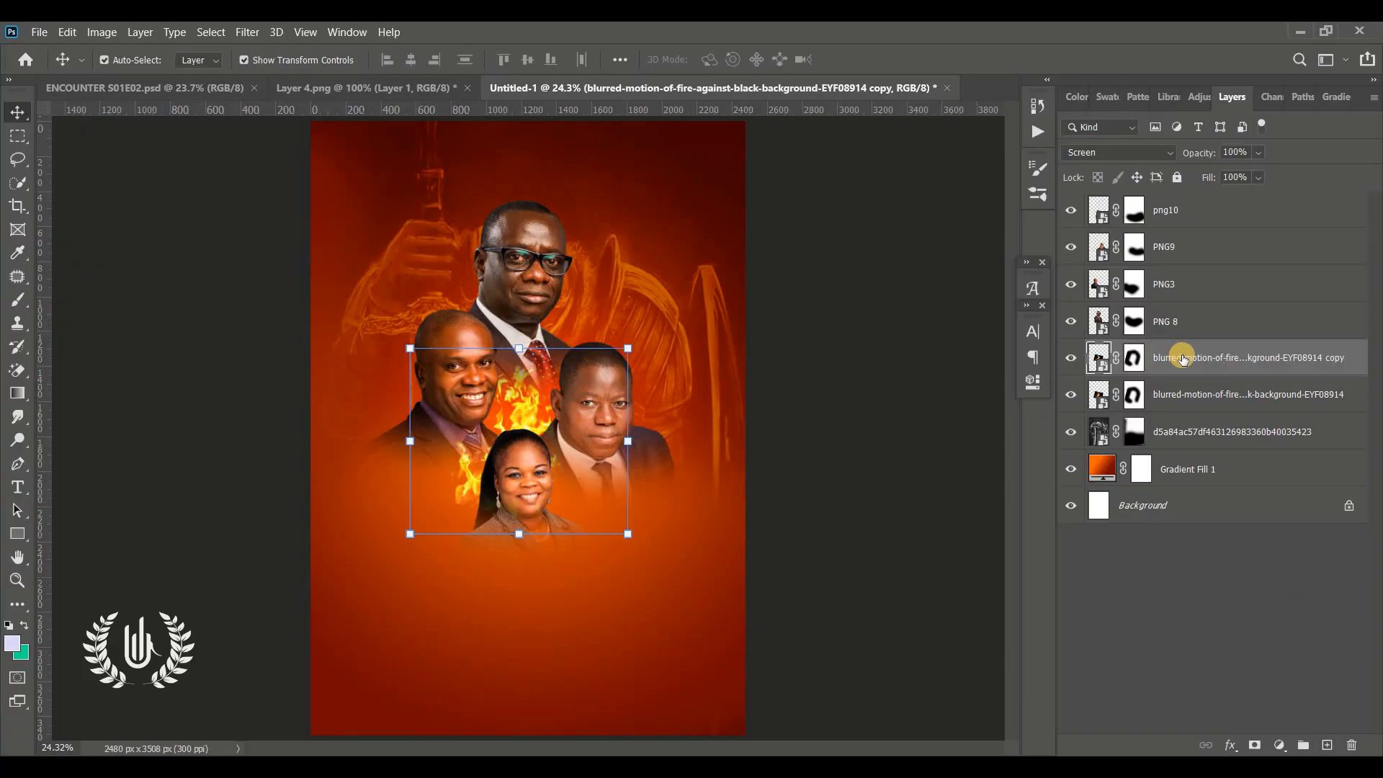
left_click_drag(1160, 358, 1187, 208)
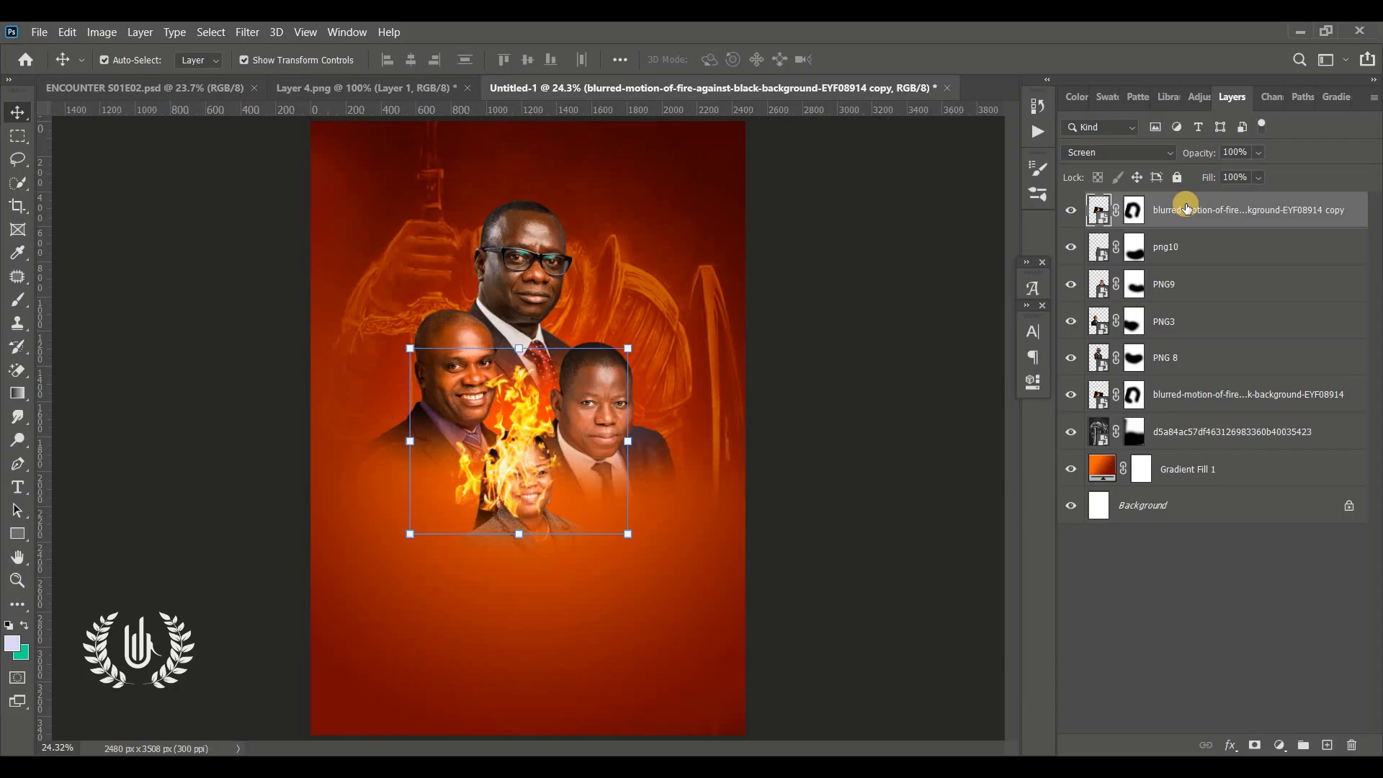
Replace the fire copy's layer mask with a new mask and invert it to black
left_click(1133, 212)
left_click_drag(1154, 226, 1357, 746)
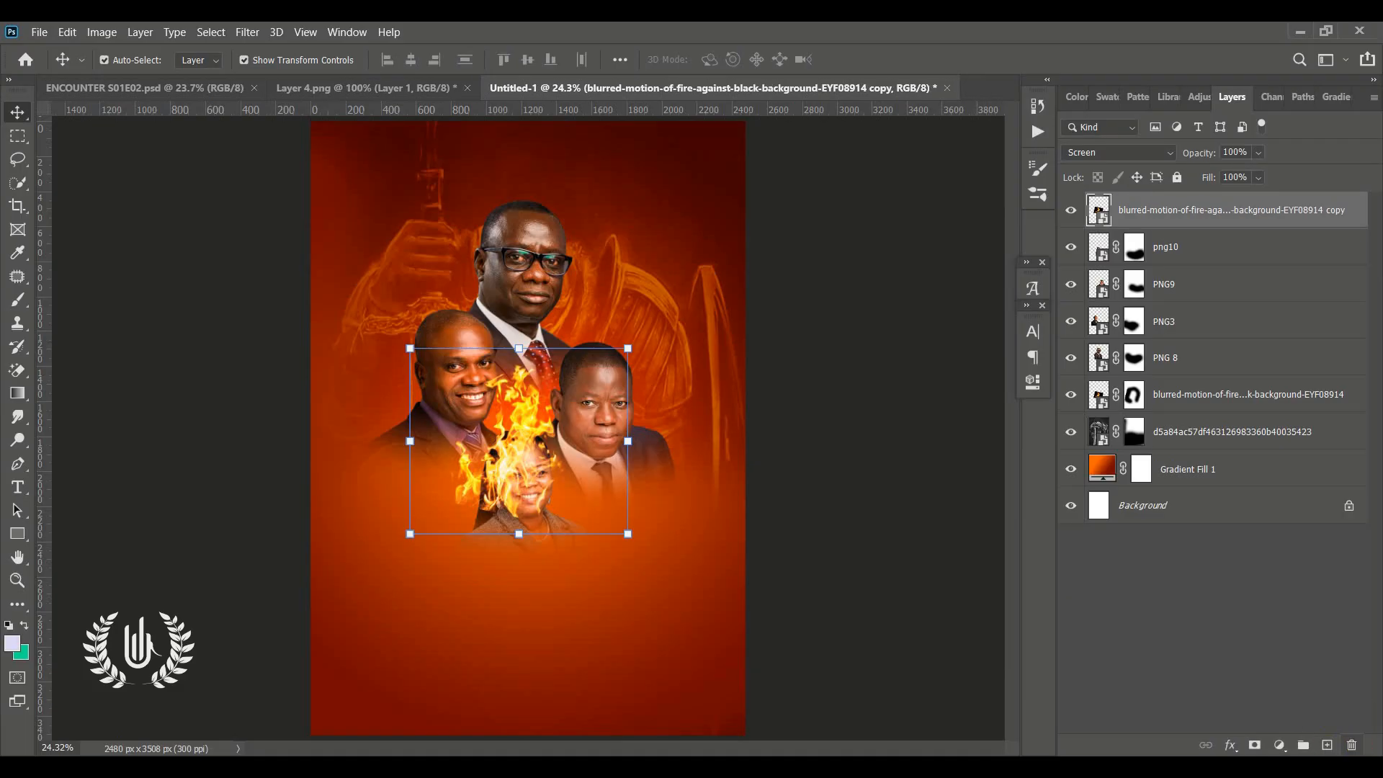
left_click(1256, 746)
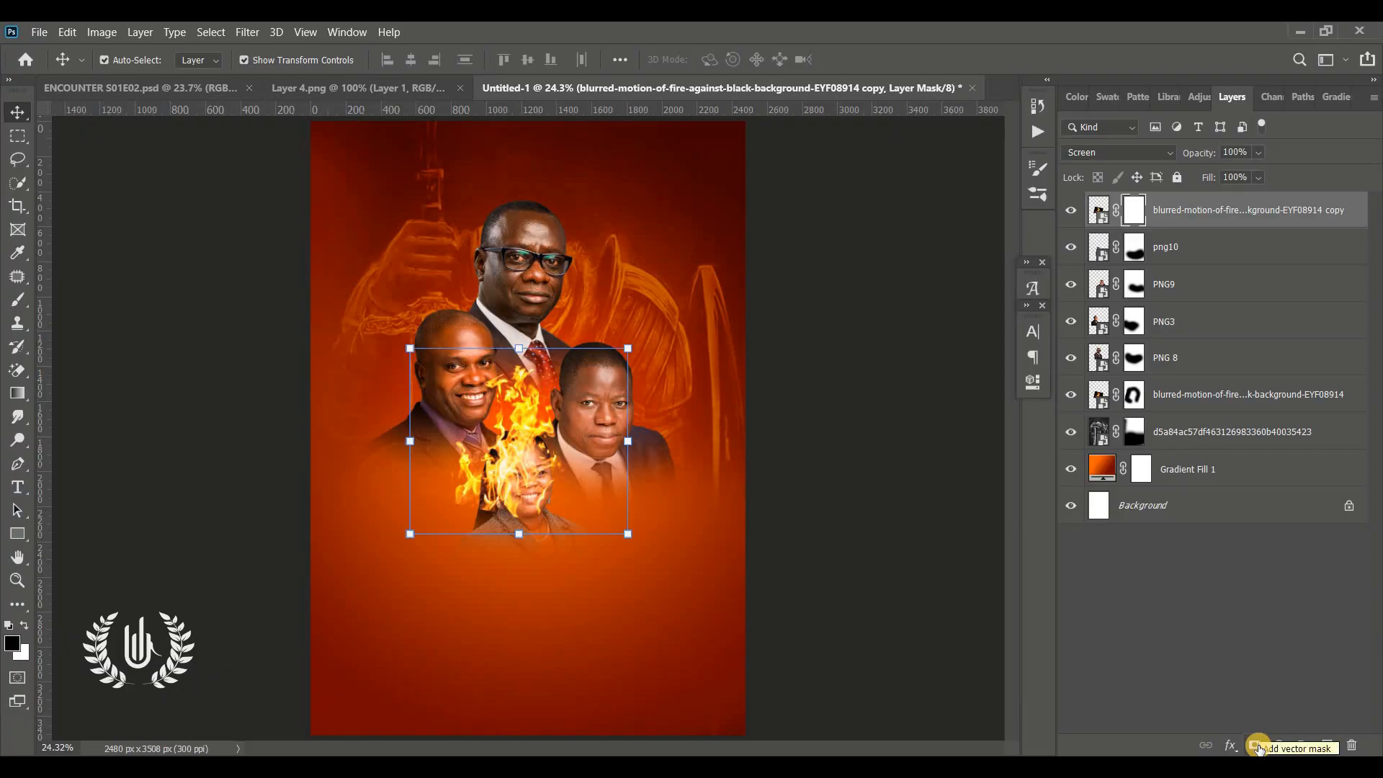
key("ctrl+i")
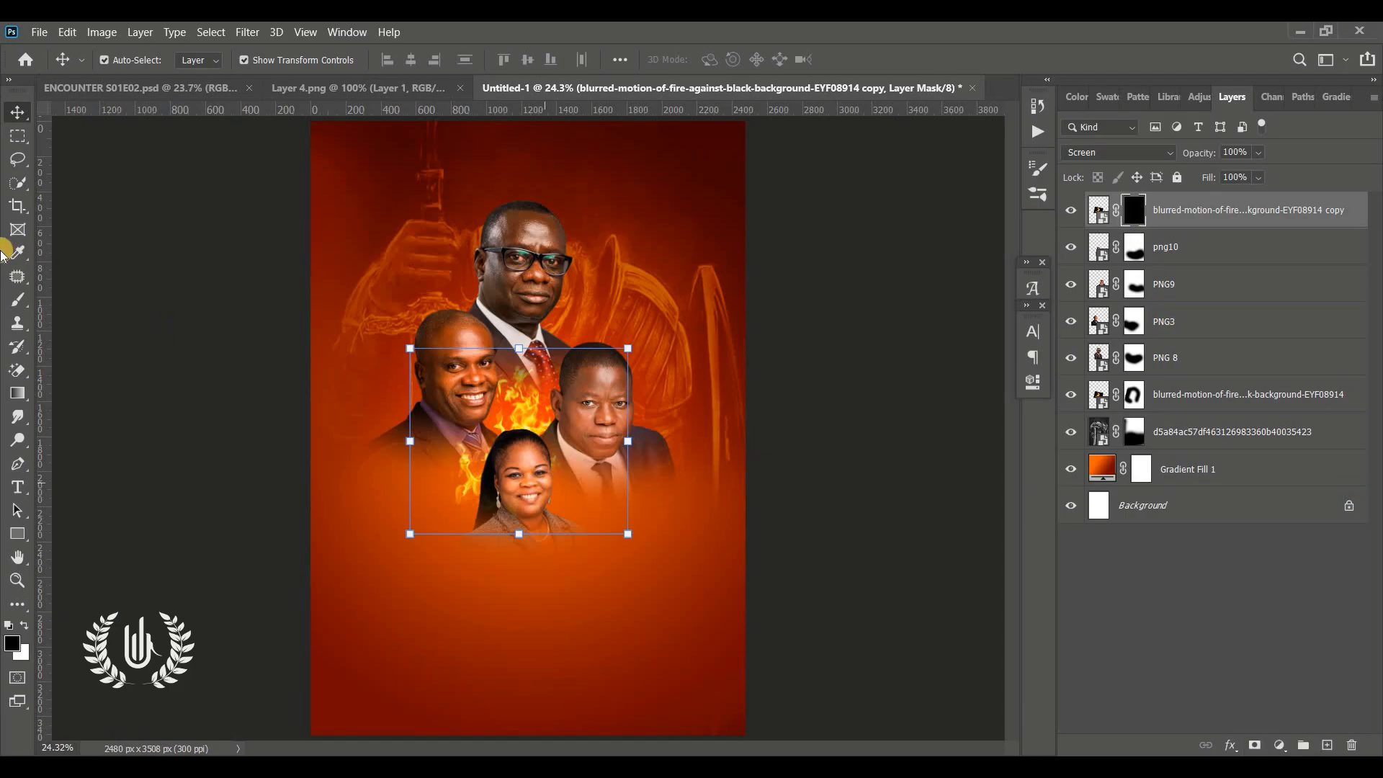
Paint with a 400 px soft white brush on the copy's mask to reveal fire around the woman's portrait
right_click(18, 309)
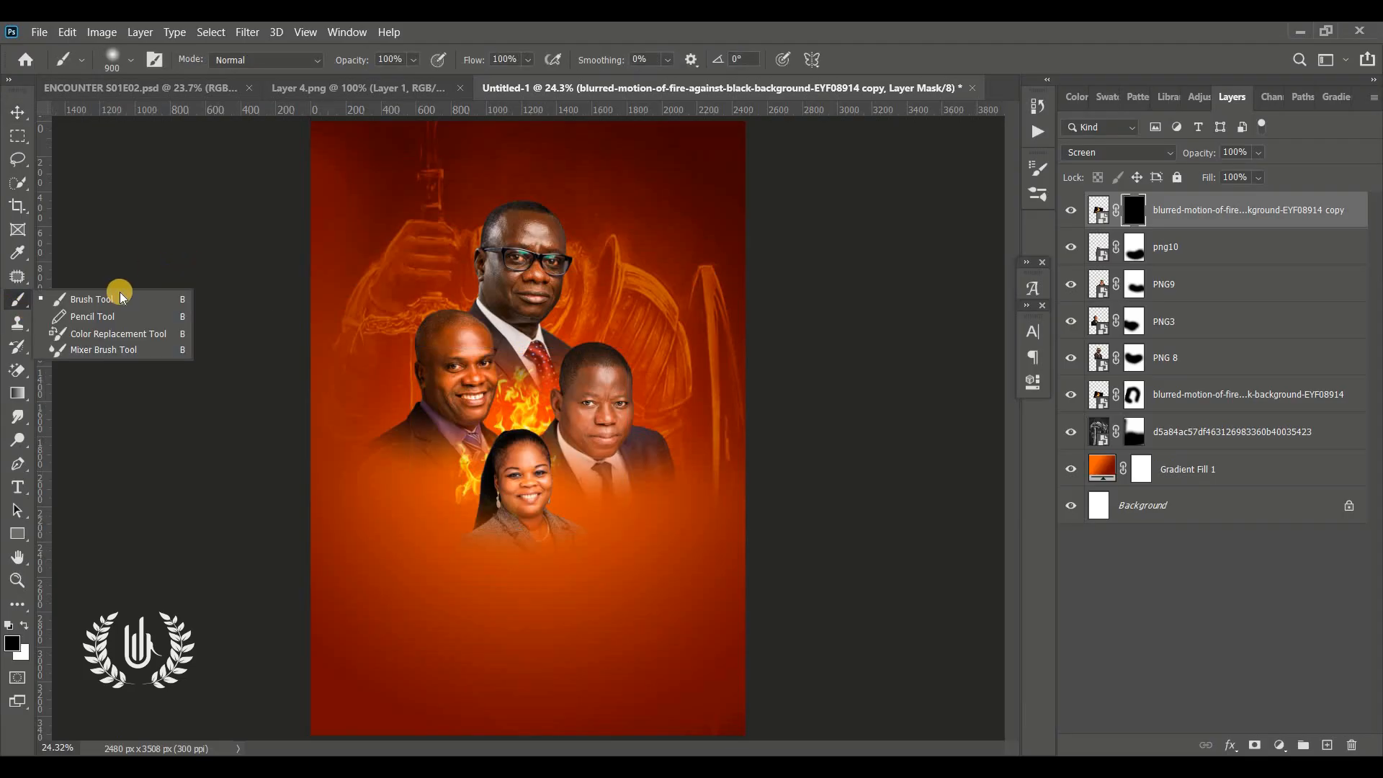
left_click(121, 293)
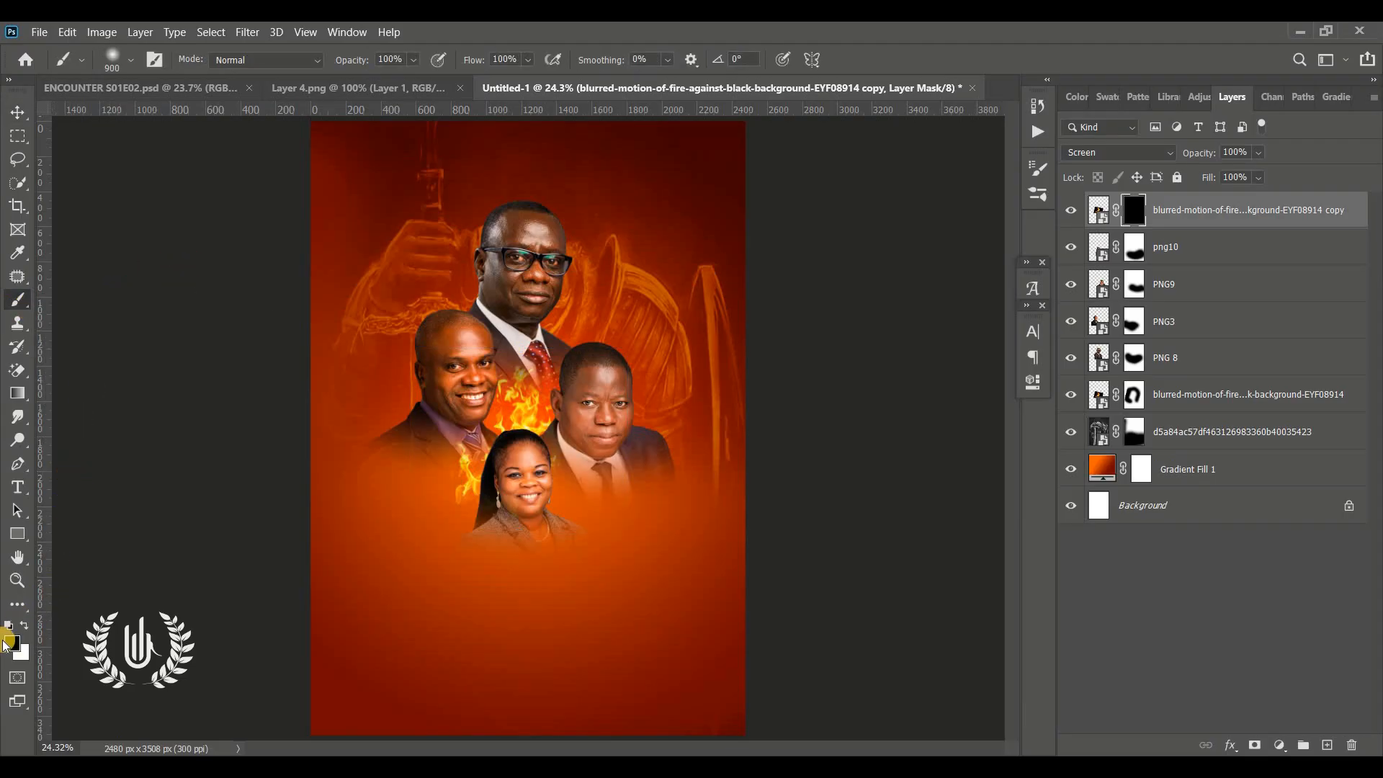
left_click(131, 59)
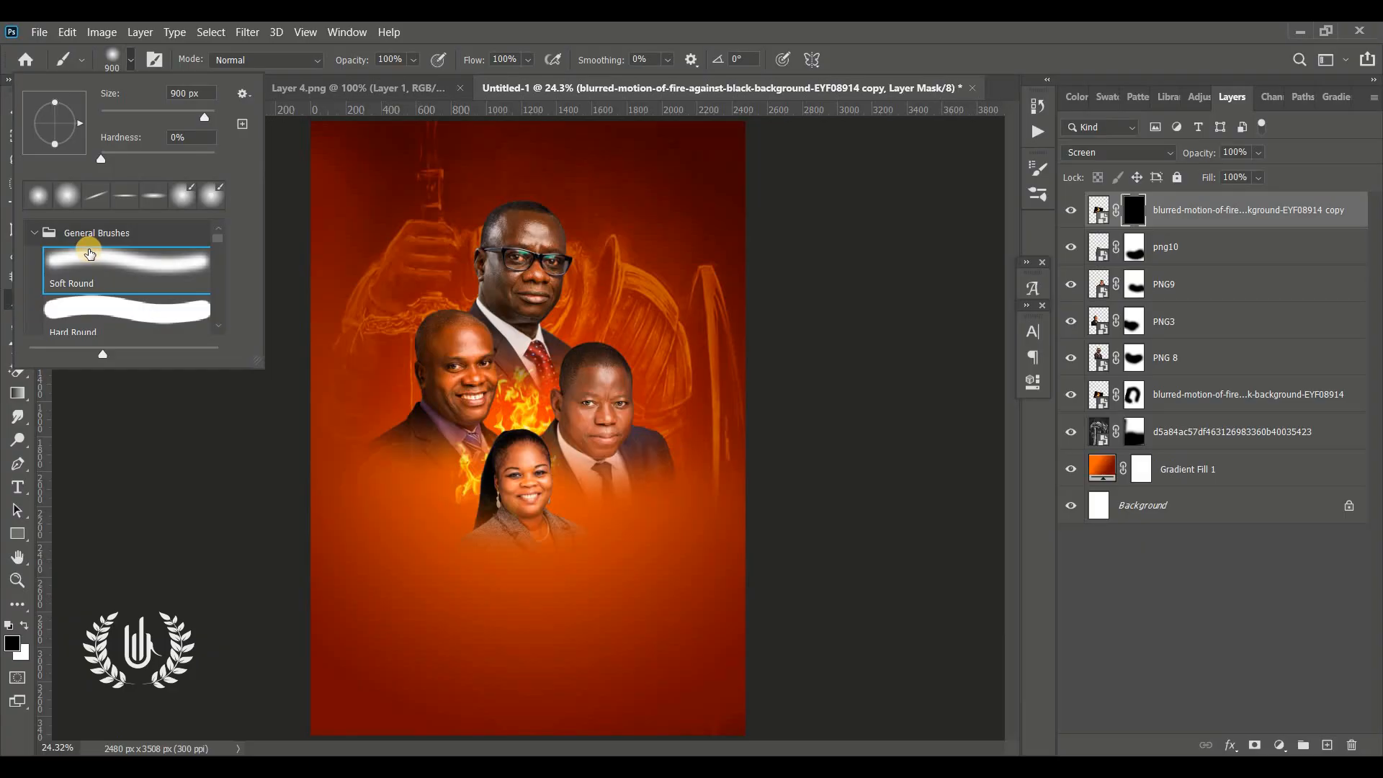
left_click(130, 66)
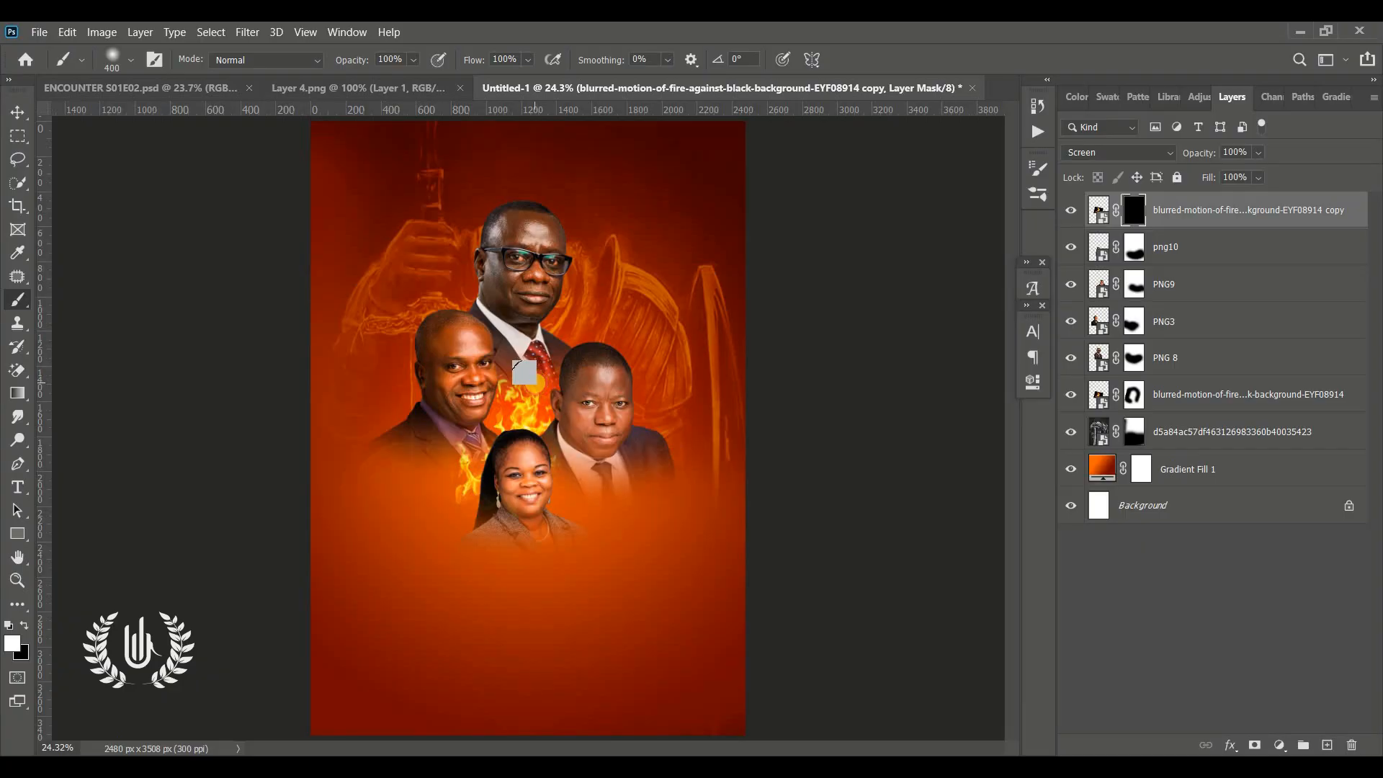
left_click(527, 387)
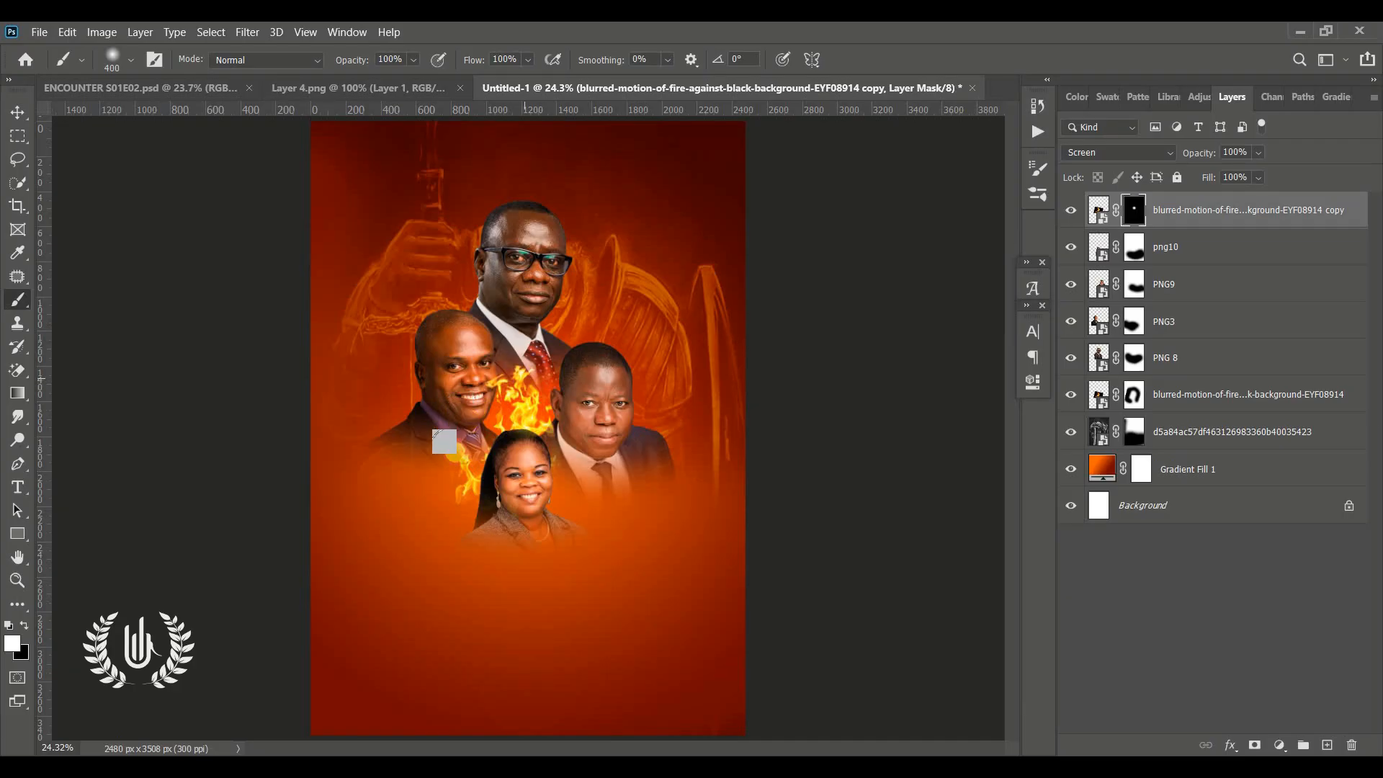
mouse_move(446, 489)
left_mouse_down()
mouse_move(457, 467)
mouse_move(455, 488)
mouse_move(440, 487)
left_mouse_up()
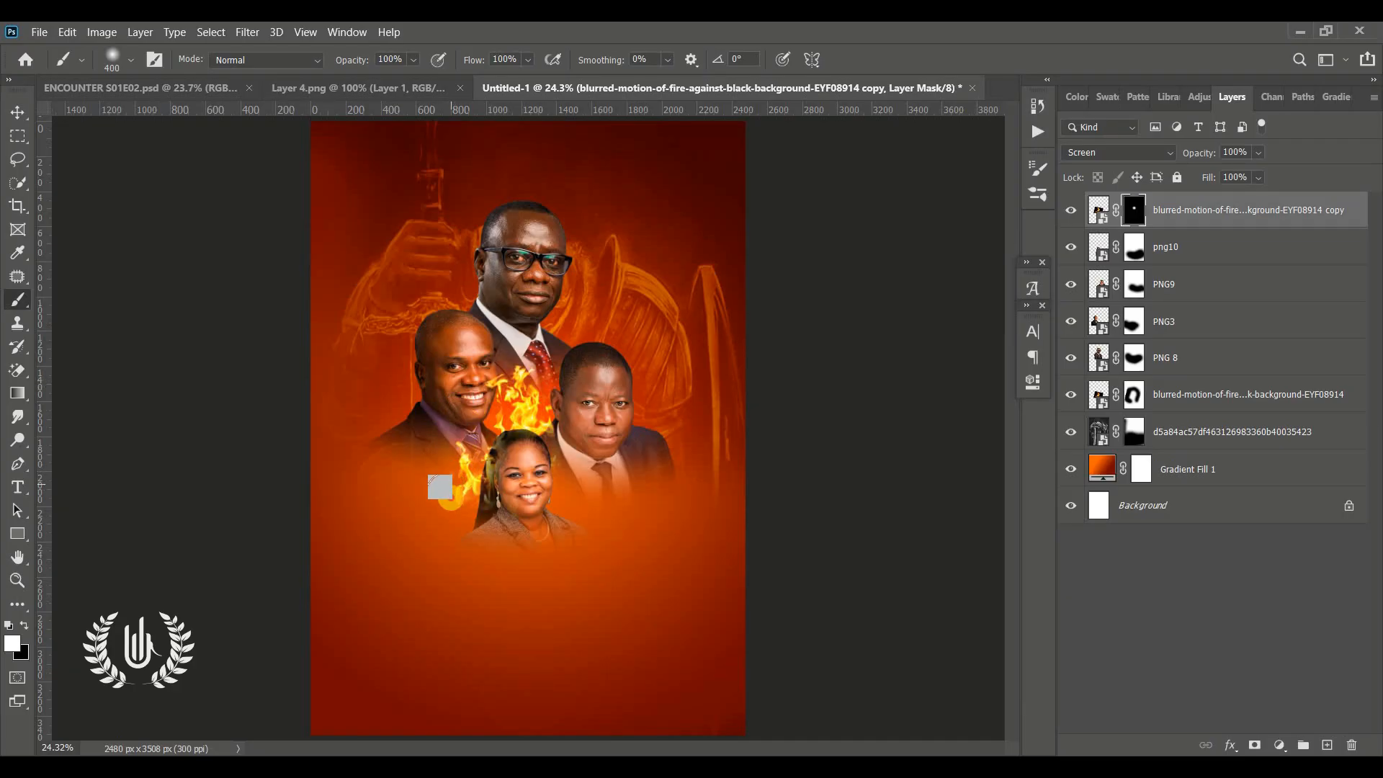
Zoom in on the woman's portrait and paint black on the fire copy's mask to hide the fire over her head
left_click(17, 580)
mouse_move(449, 472)
left_mouse_down()
mouse_move(569, 437)
mouse_move(438, 473)
left_mouse_up()
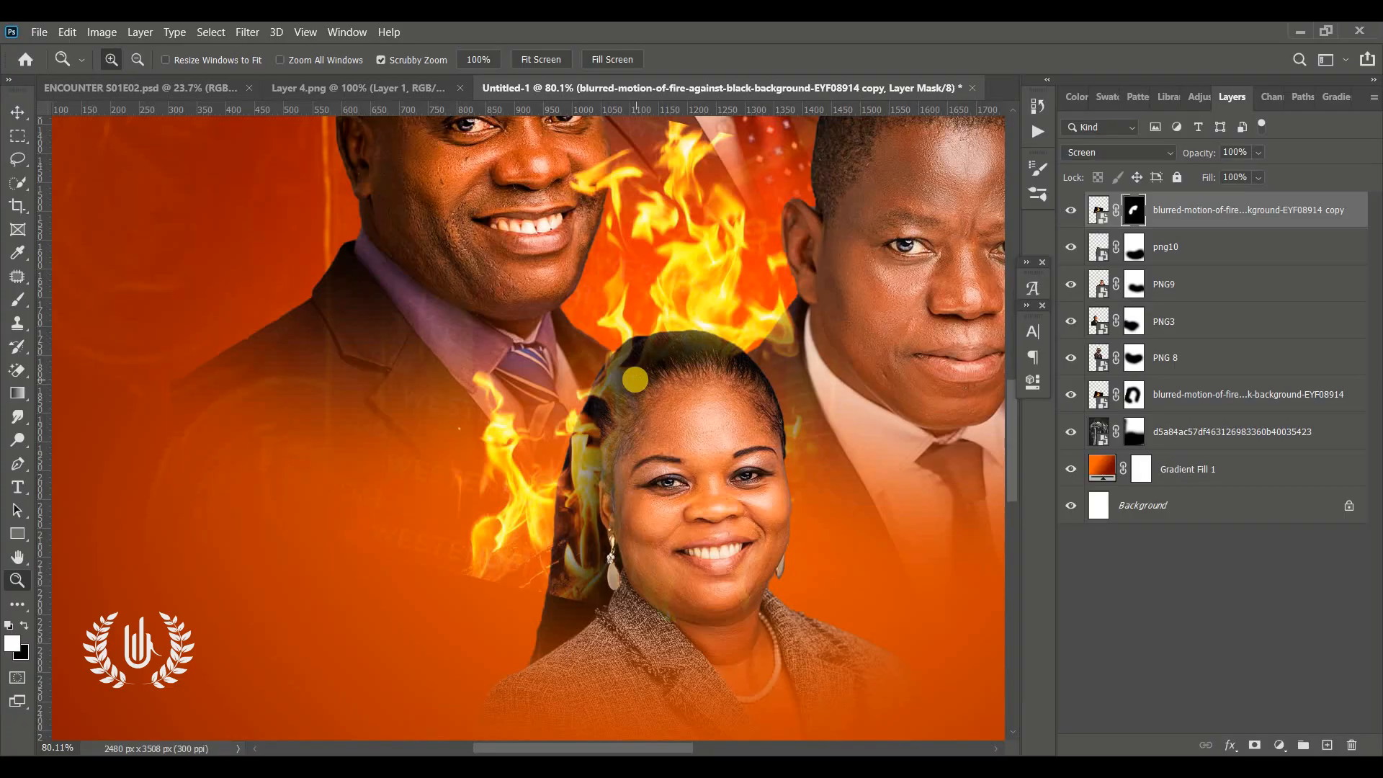
key("b")
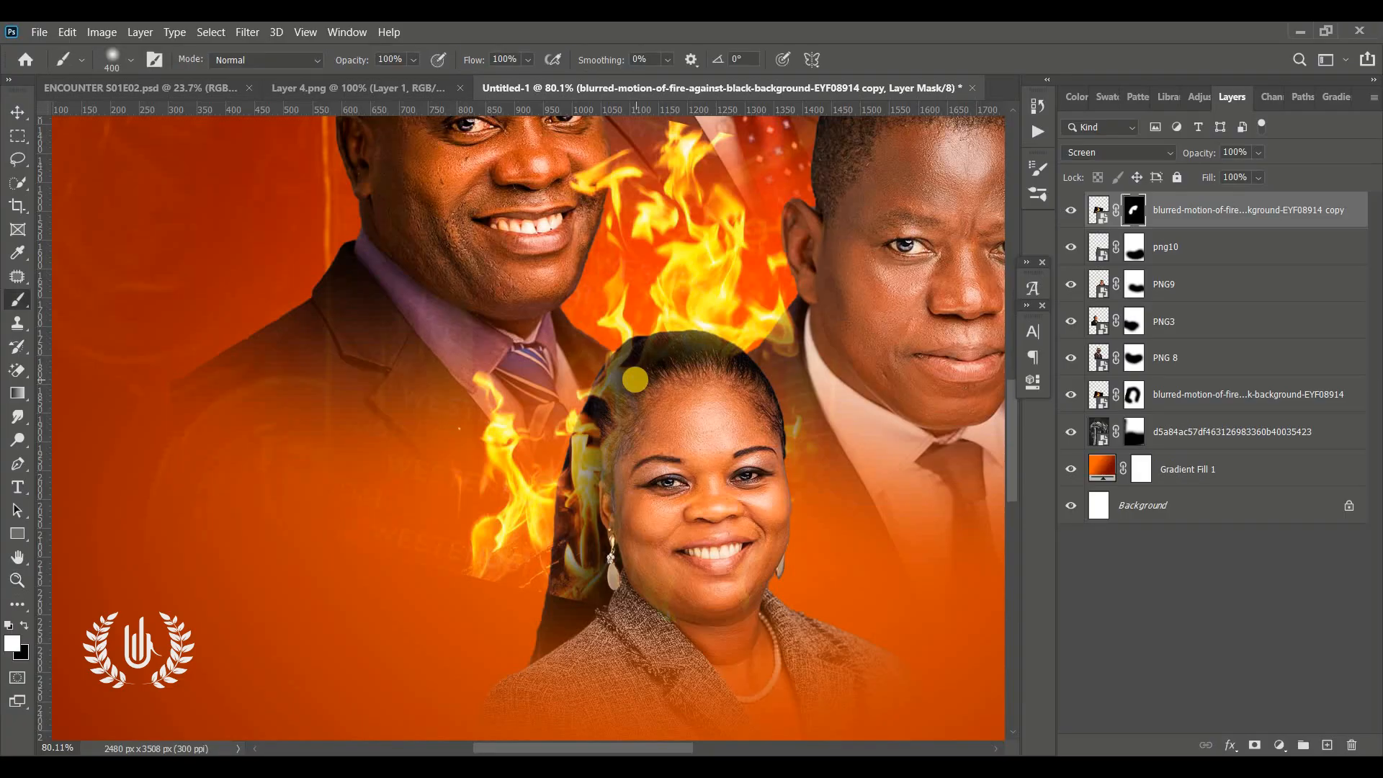
left_click(24, 625)
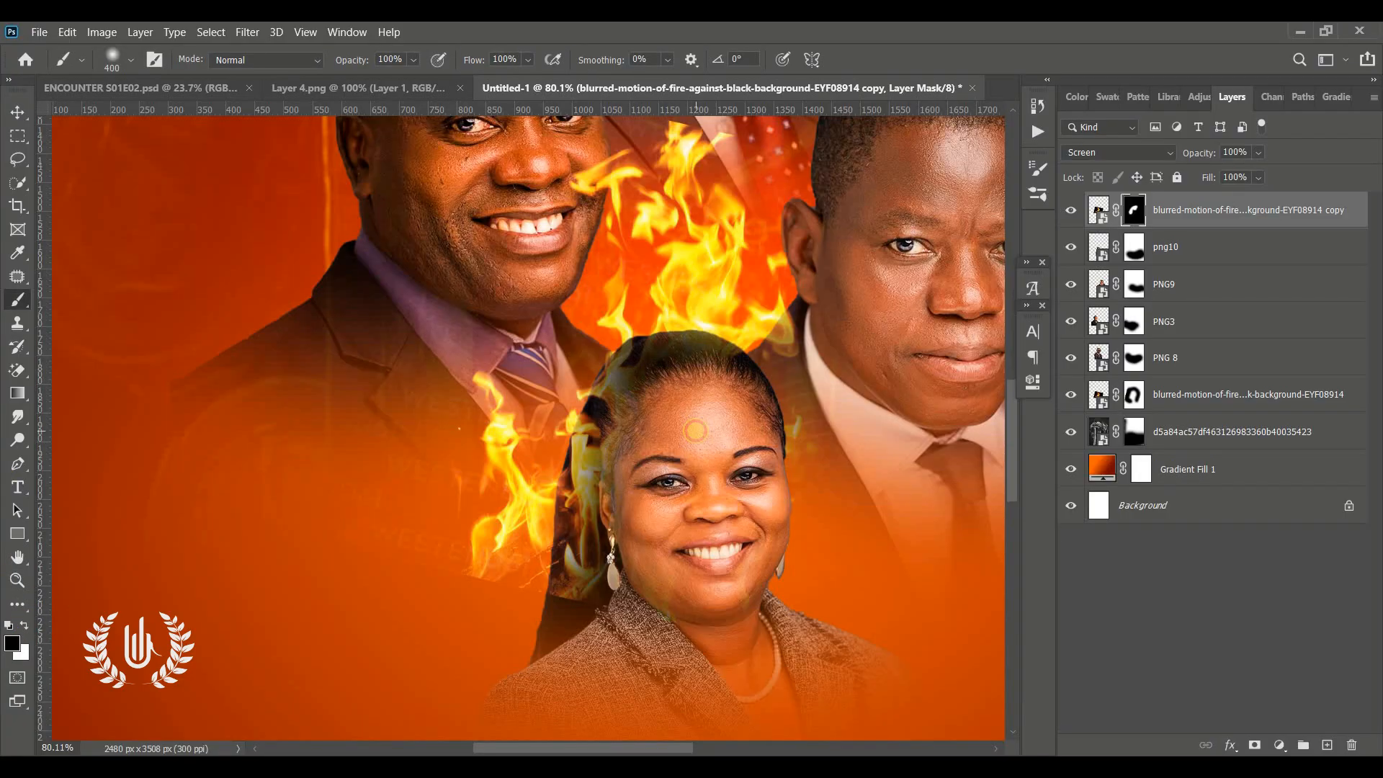
mouse_move(695, 431)
left_mouse_down()
mouse_move(629, 430)
mouse_move(621, 546)
mouse_move(632, 403)
mouse_move(640, 483)
mouse_move(604, 618)
left_mouse_up()
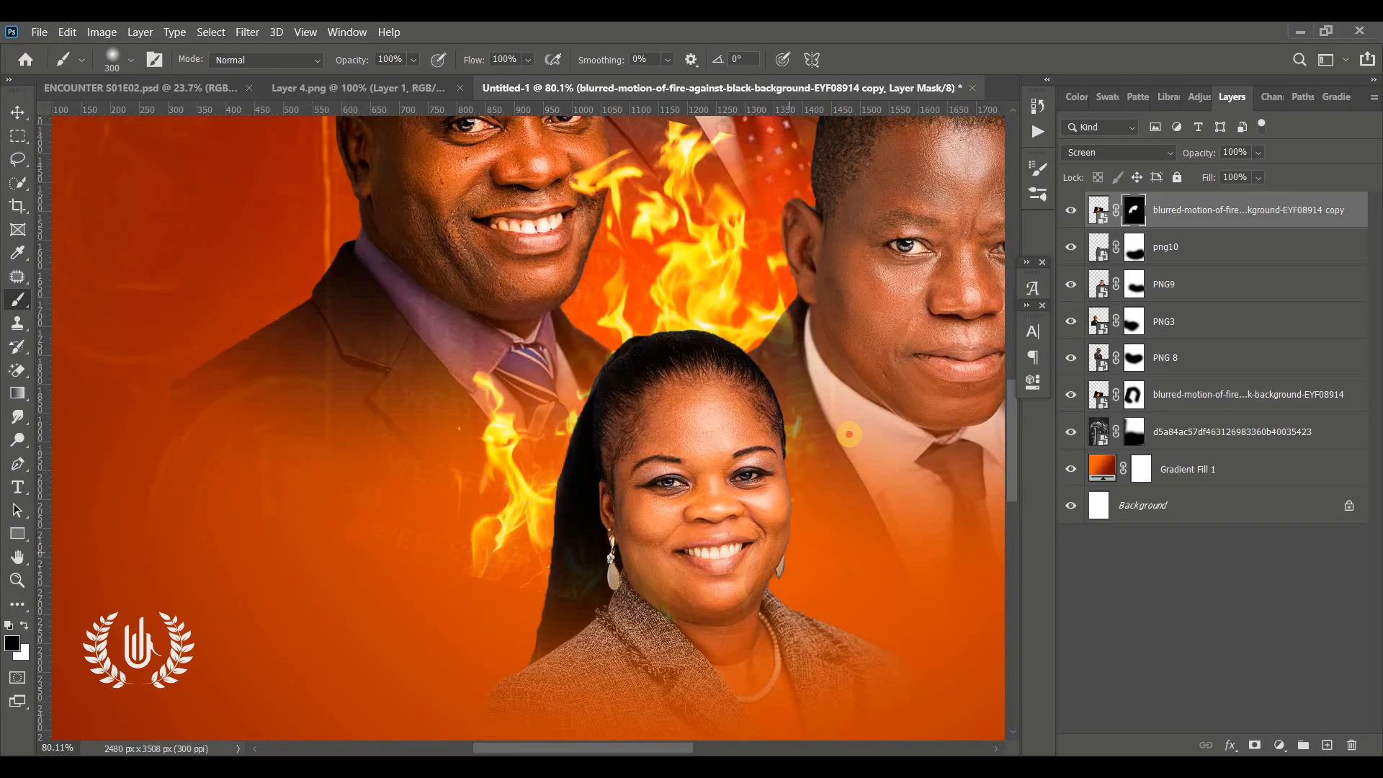
Compare the full flyer with the fire copy layer hidden and shown again
left_click_drag(1131, 437, 1133, 396)
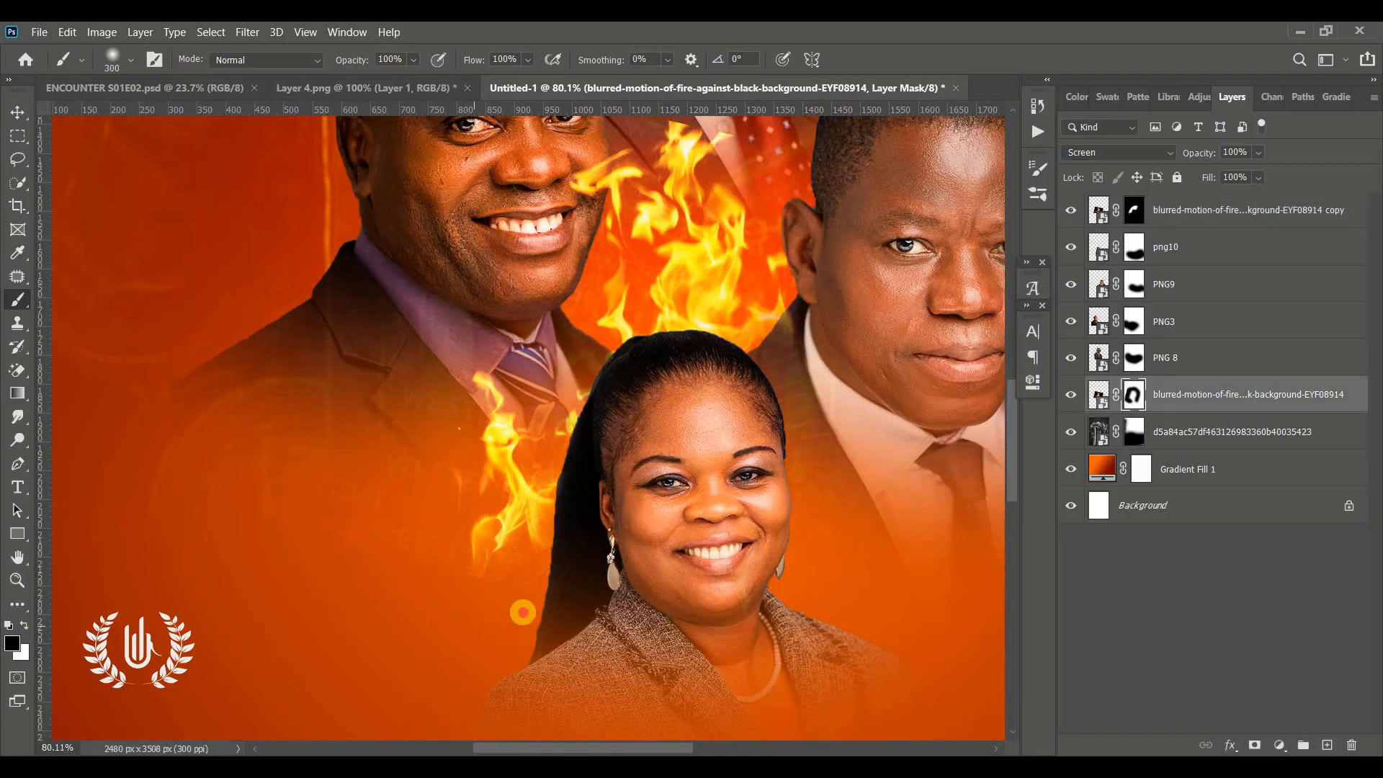
scroll(741, 553, "up", 3)
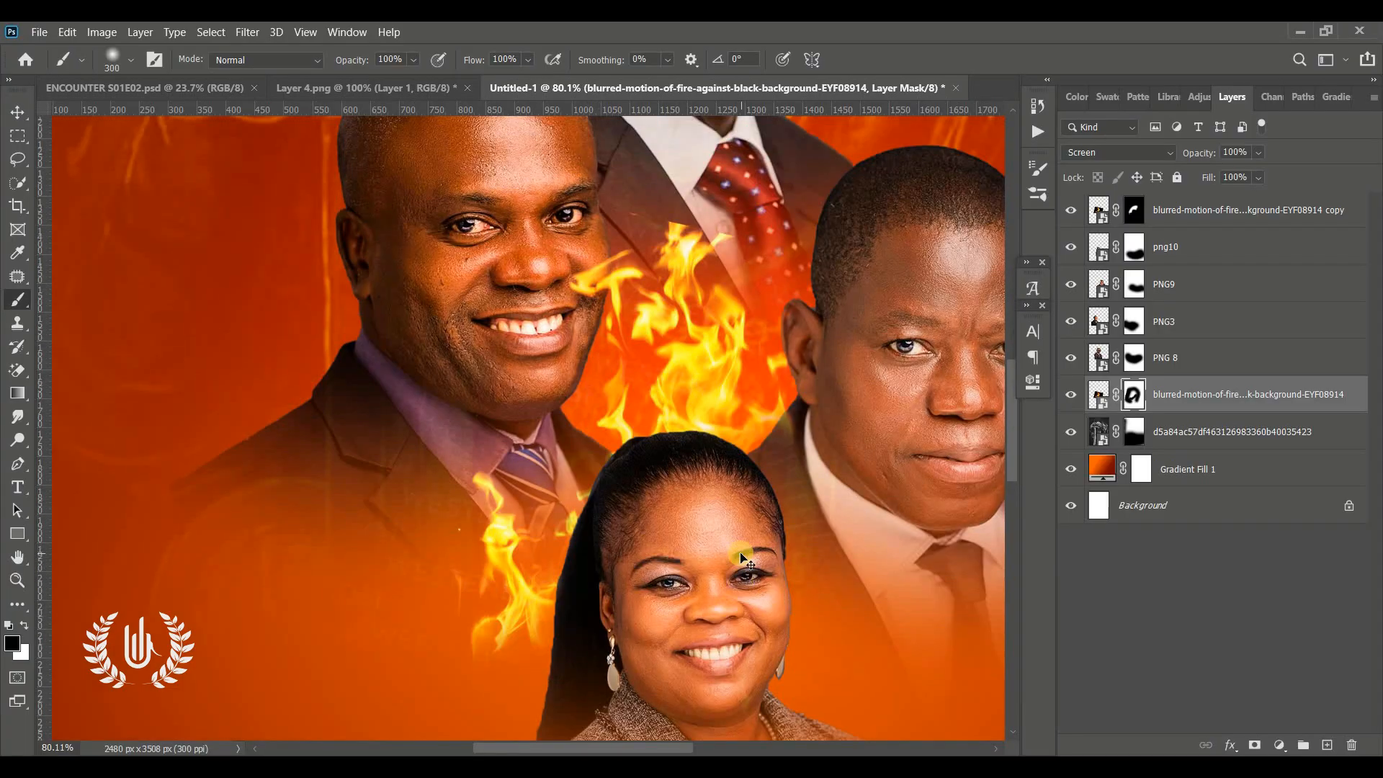
key("ctrl+0")
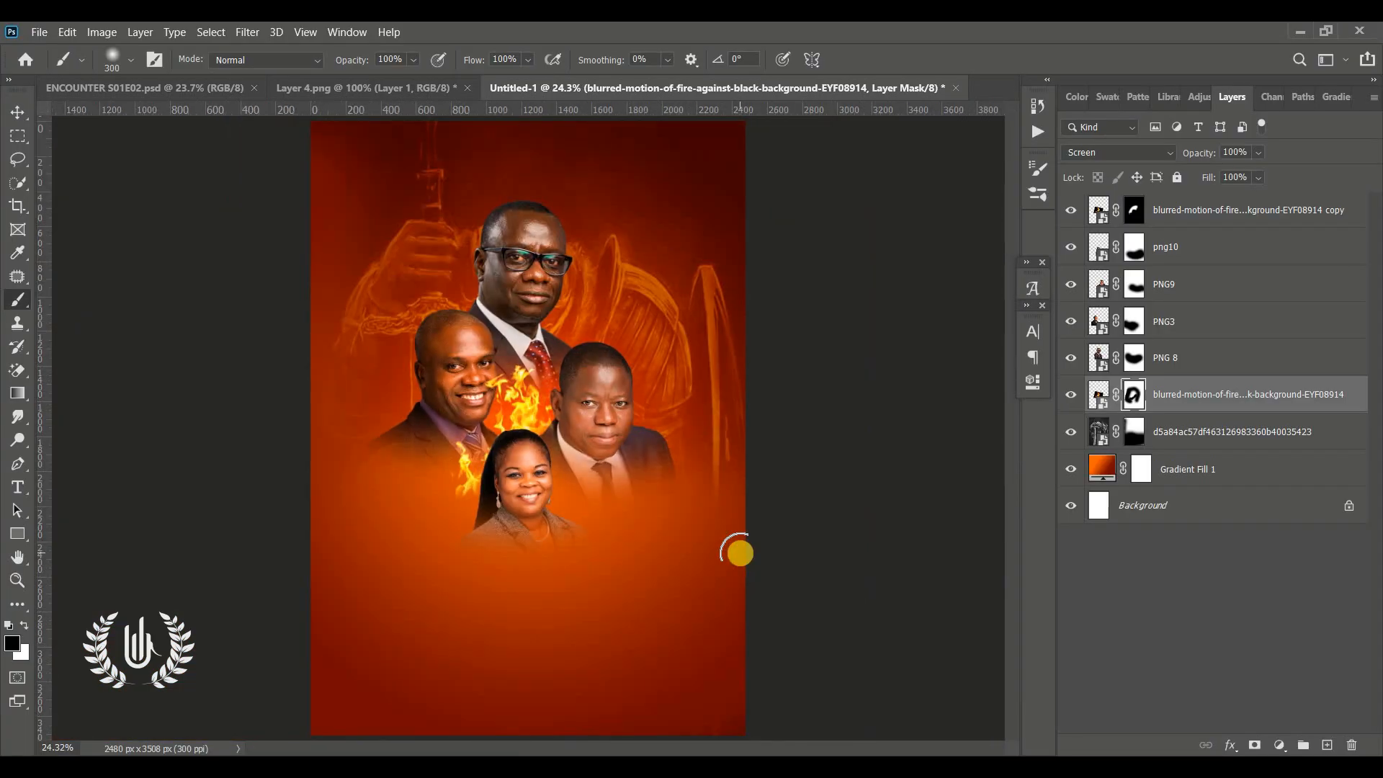
left_click(10, 115)
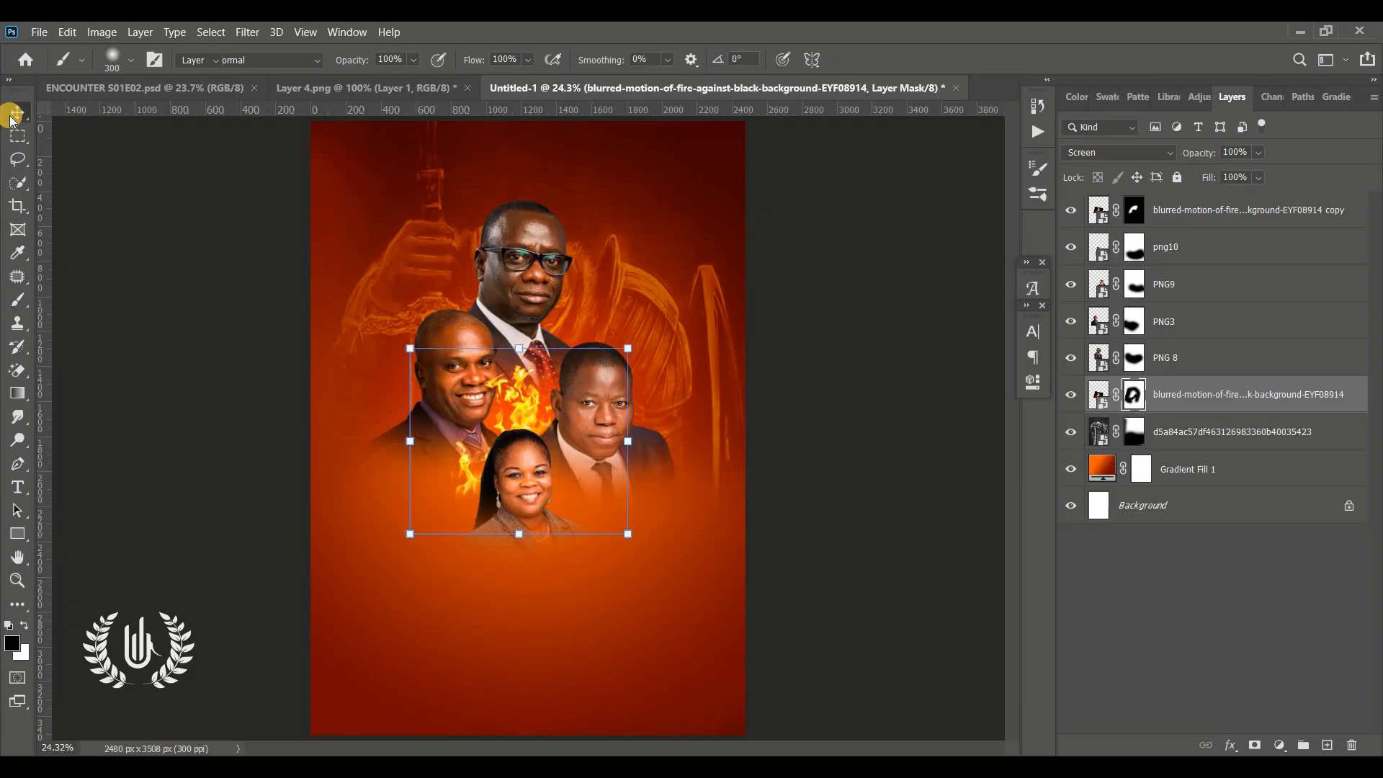
left_click(131, 425)
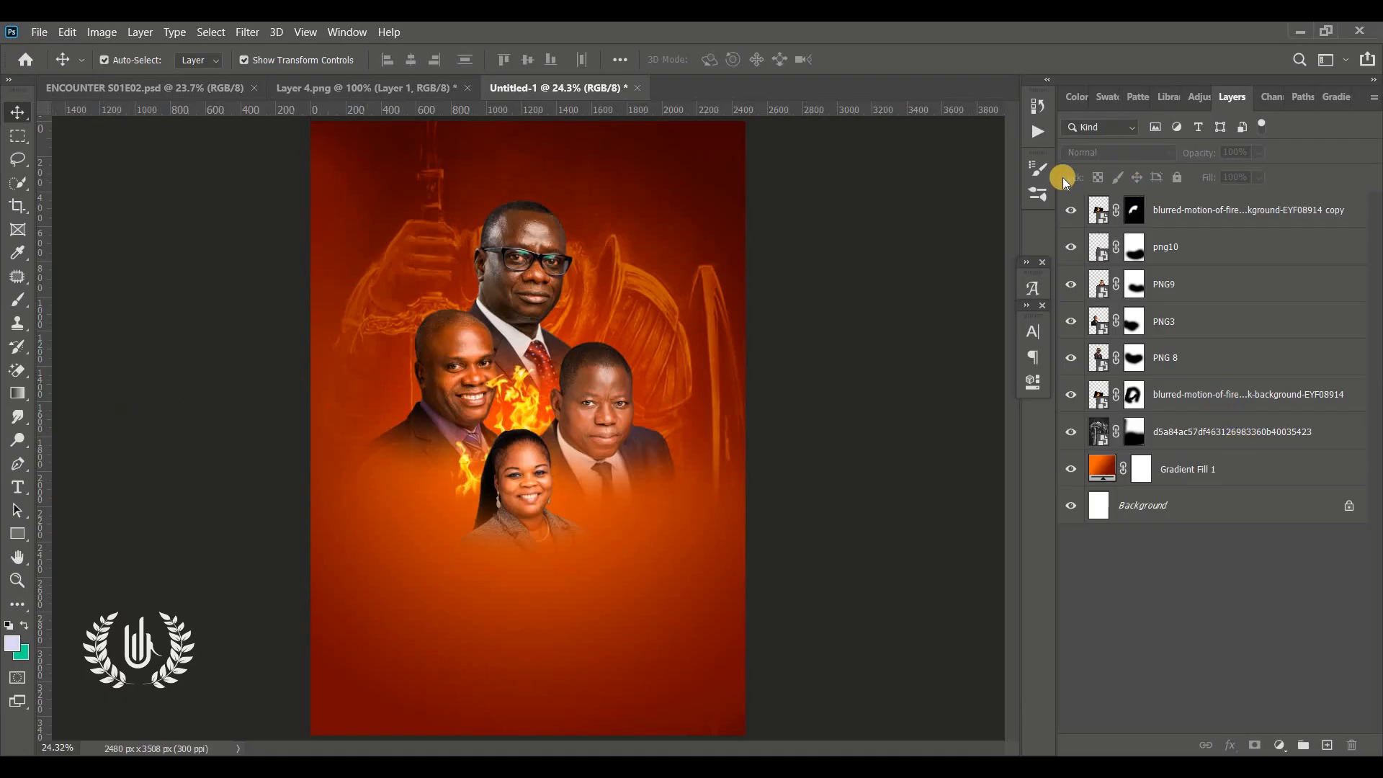
left_click(1070, 210)
left_click(1070, 211)
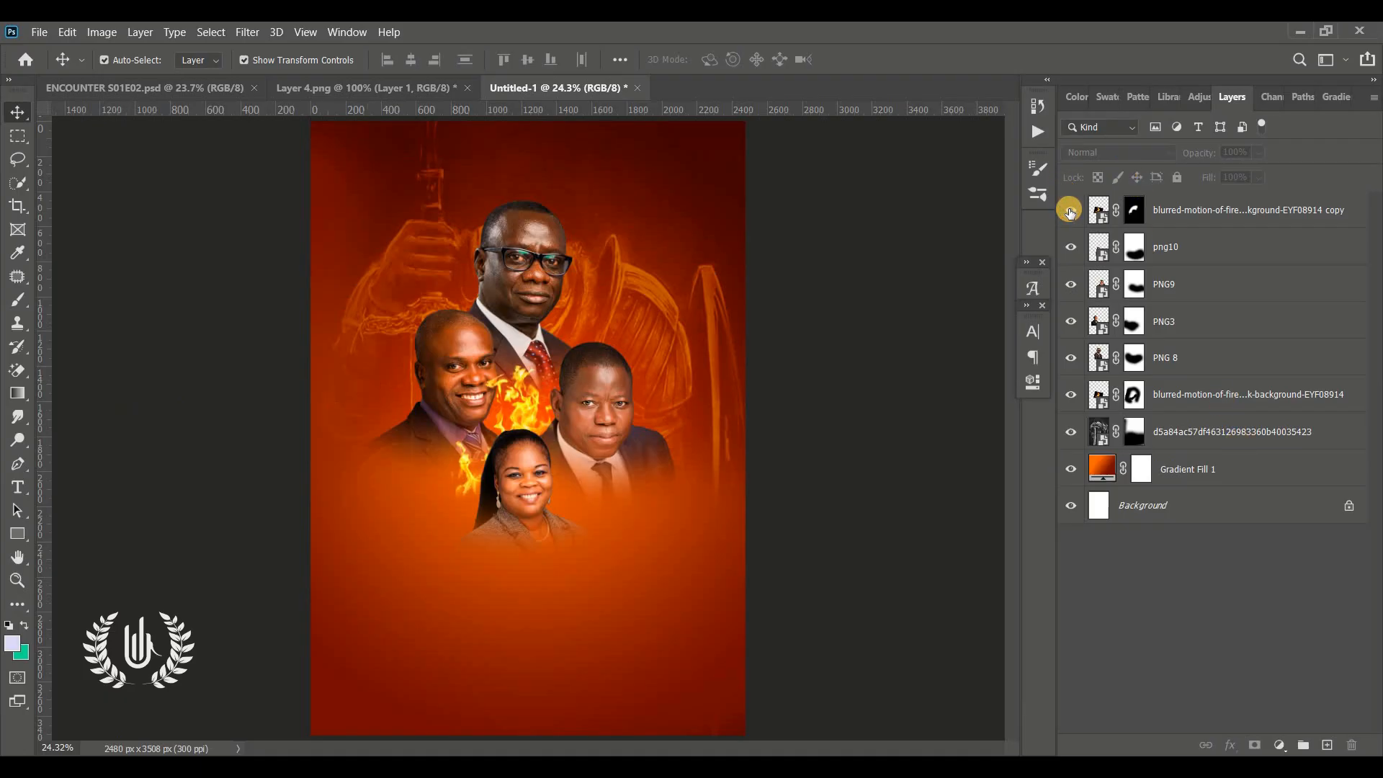
left_click(1135, 211)
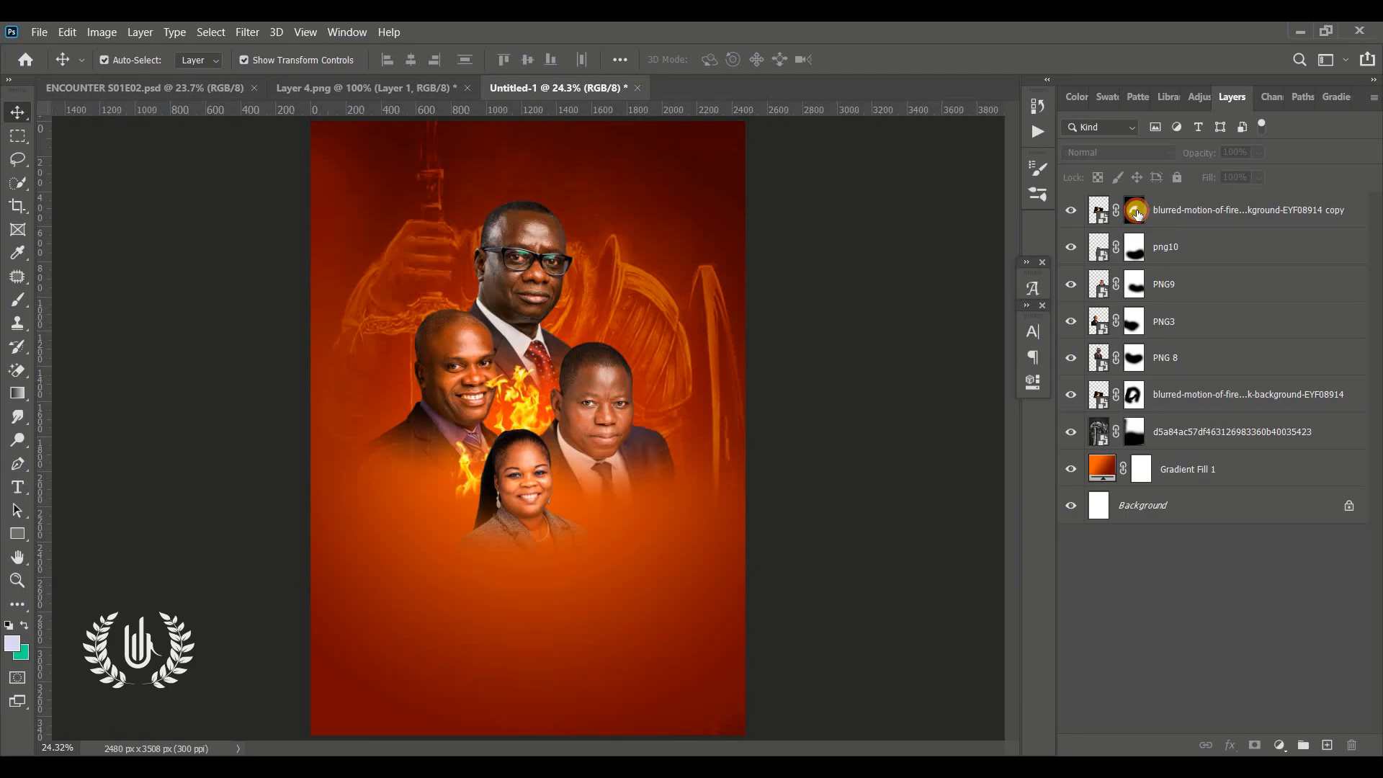
key("b")
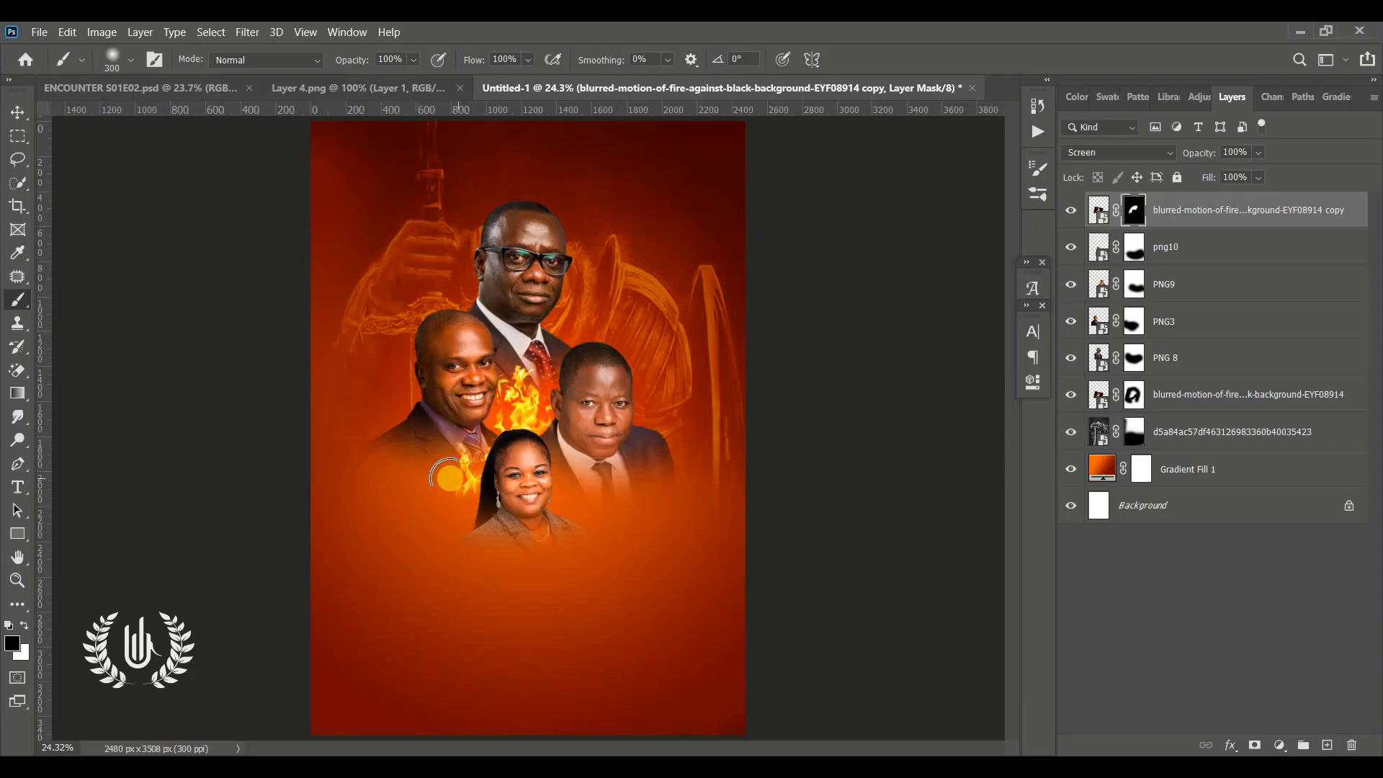
left_click(16, 116)
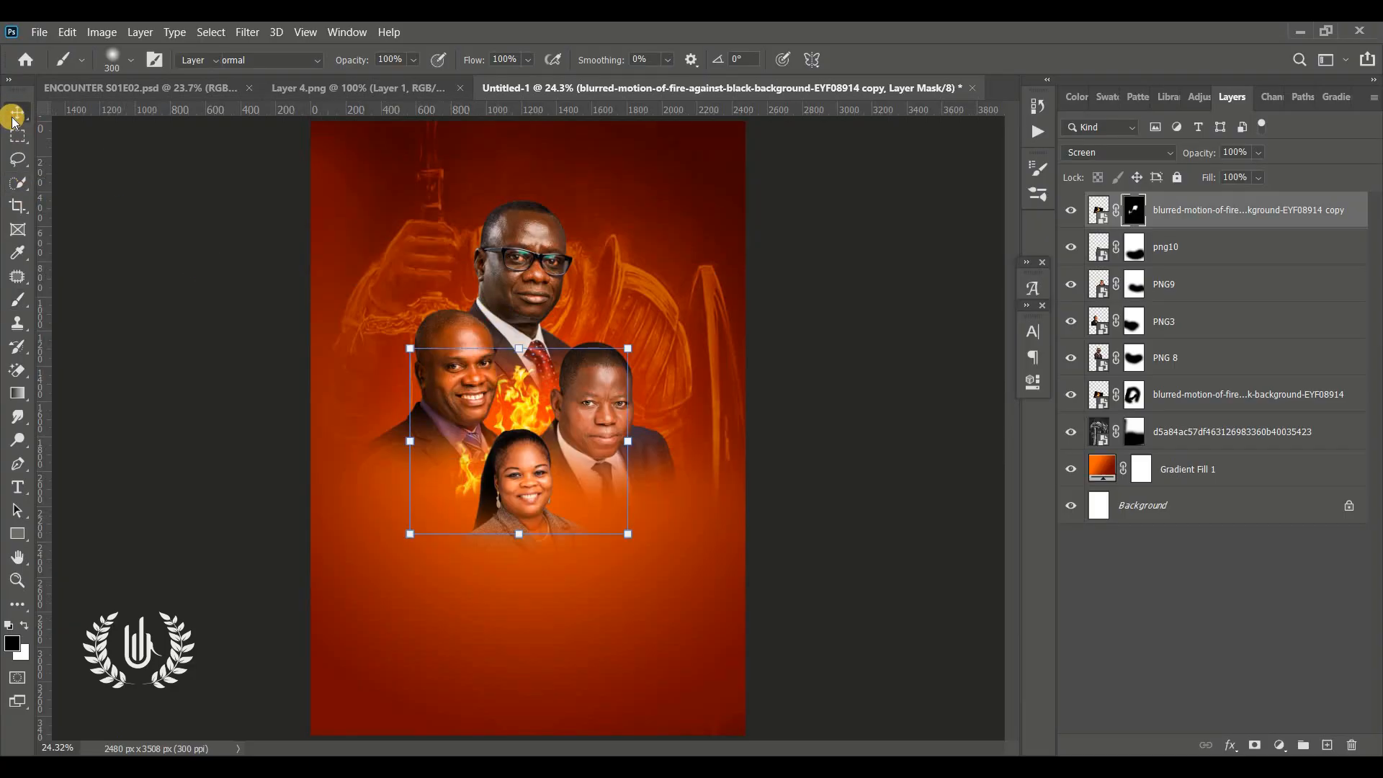
left_click(108, 435)
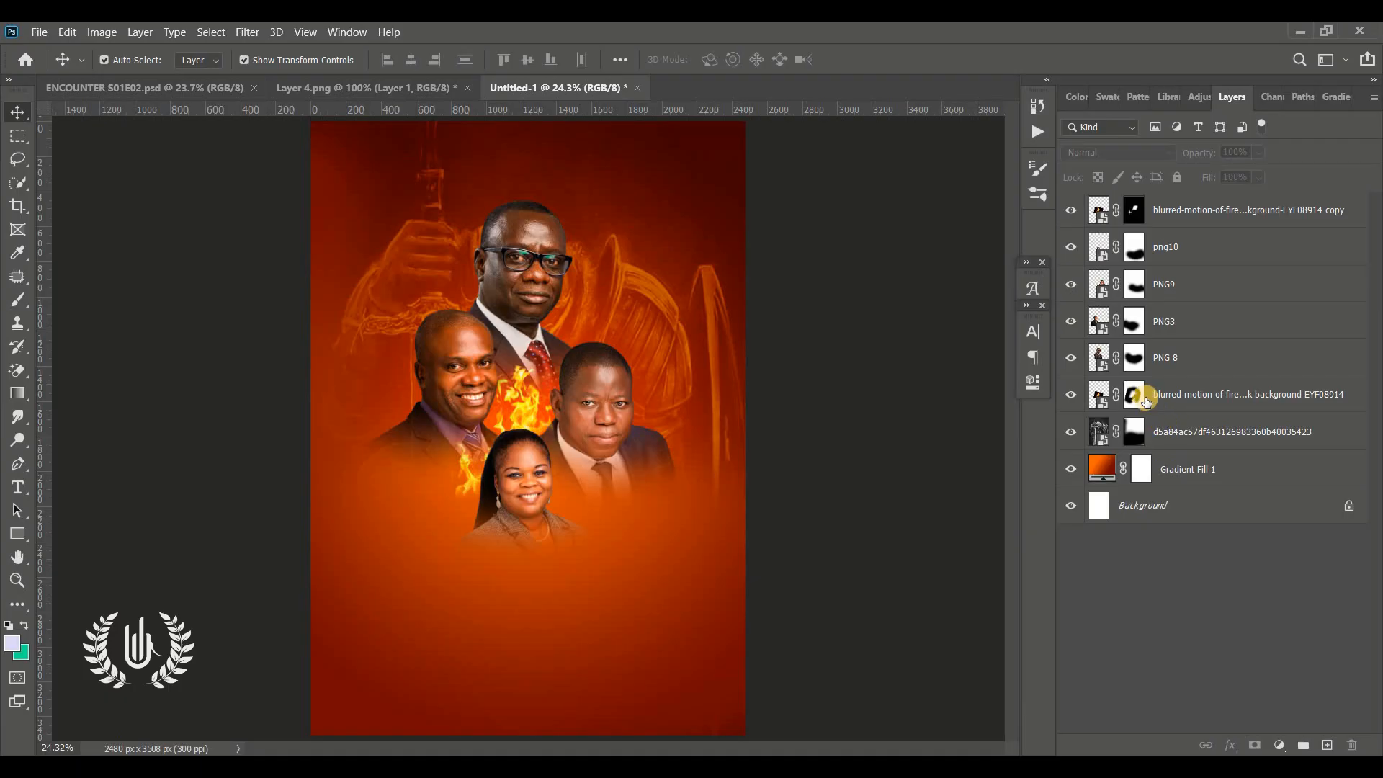
Add a new layer above the knight backdrop layer and choose a 900 px Soft Round brush
left_click(1198, 439)
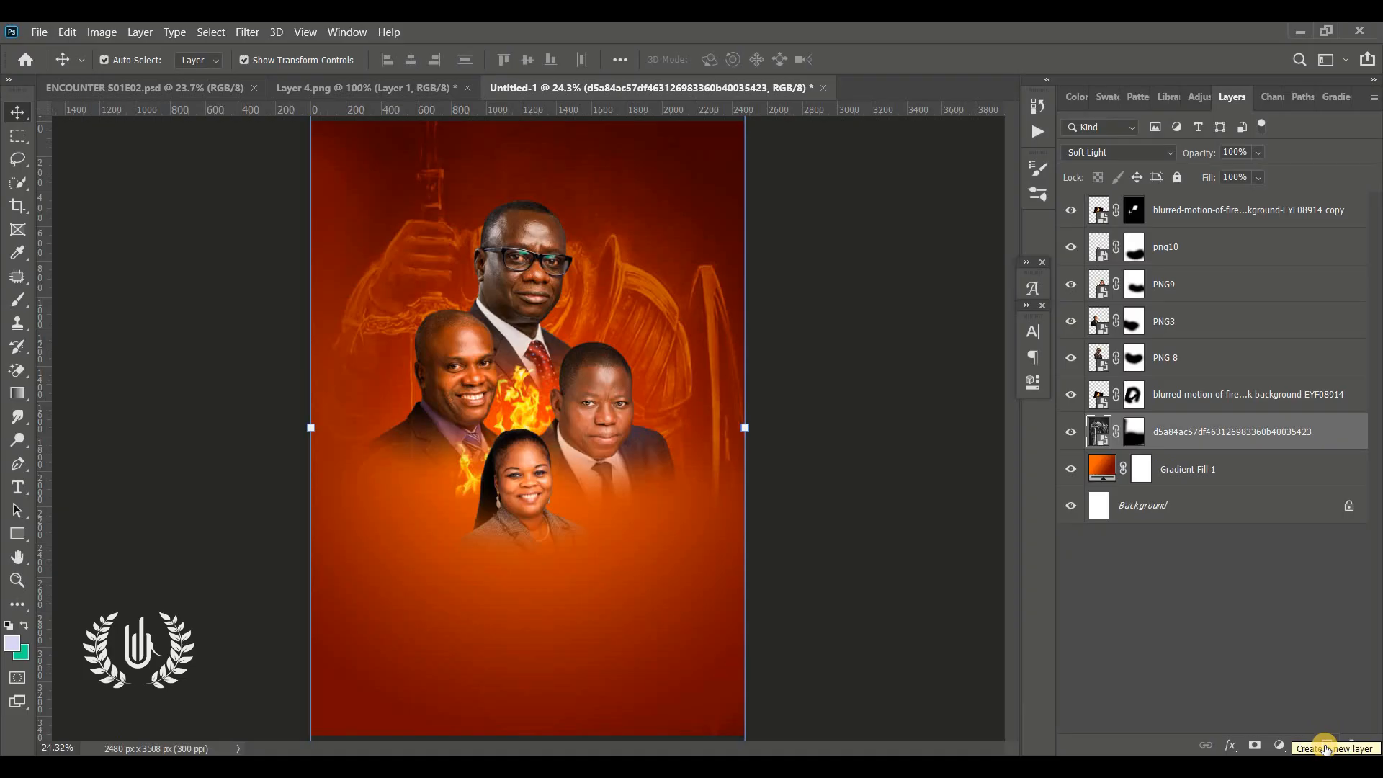
left_click(1326, 747)
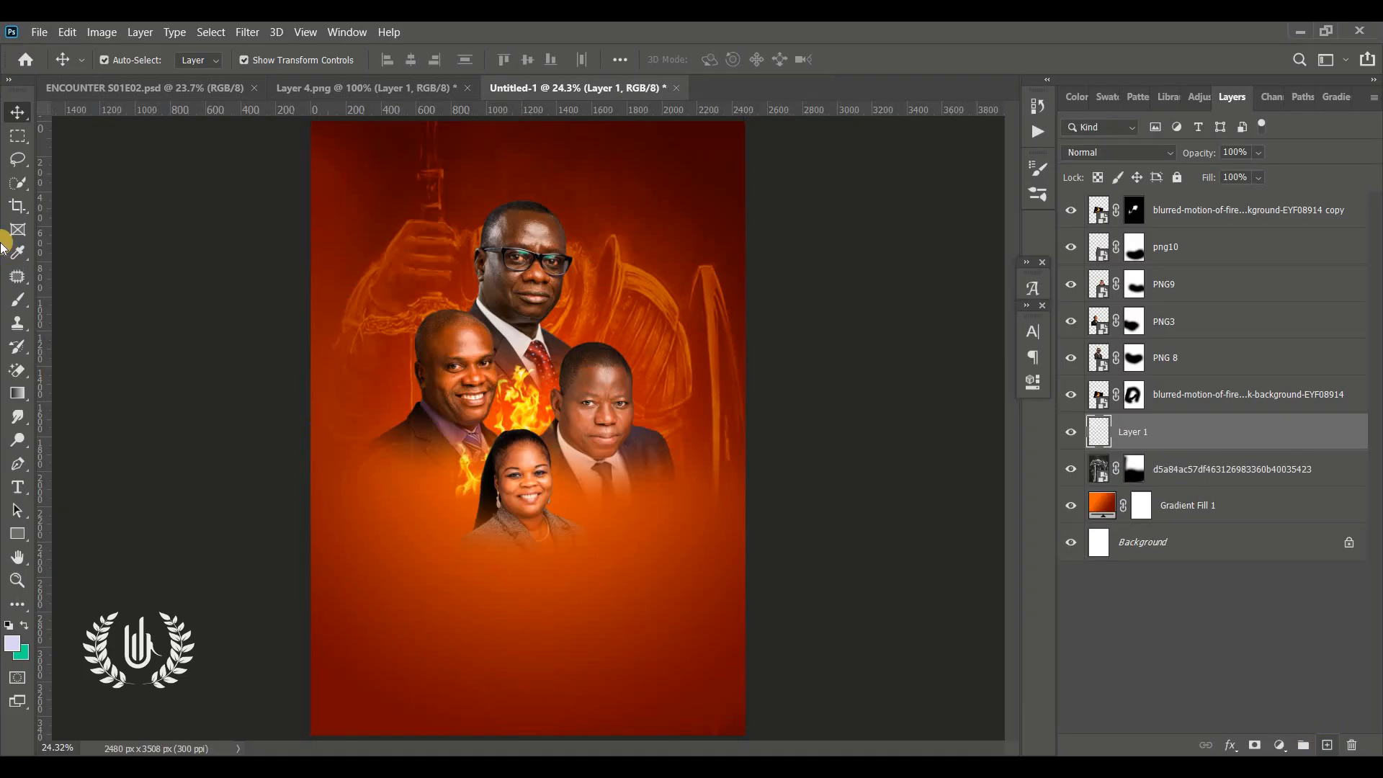
left_click(14, 304)
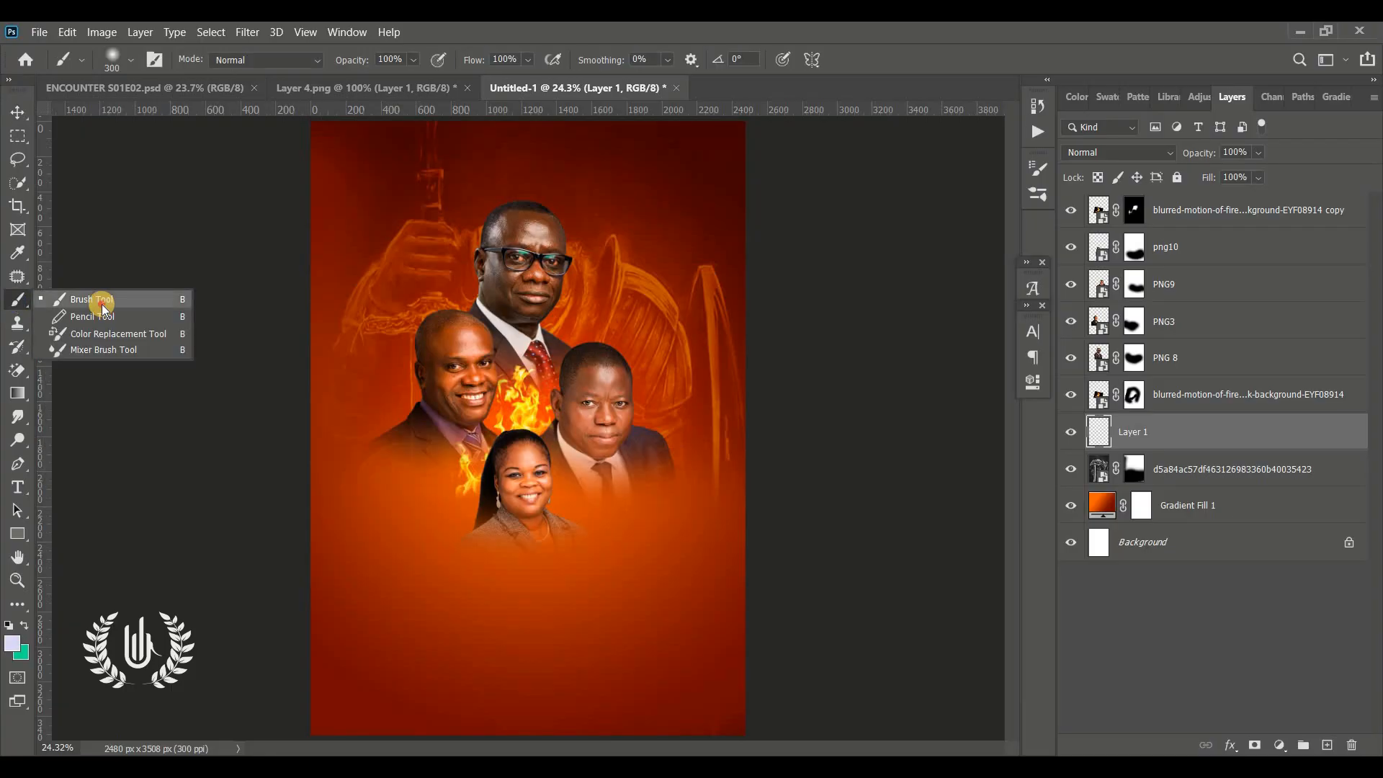
left_click(472, 418)
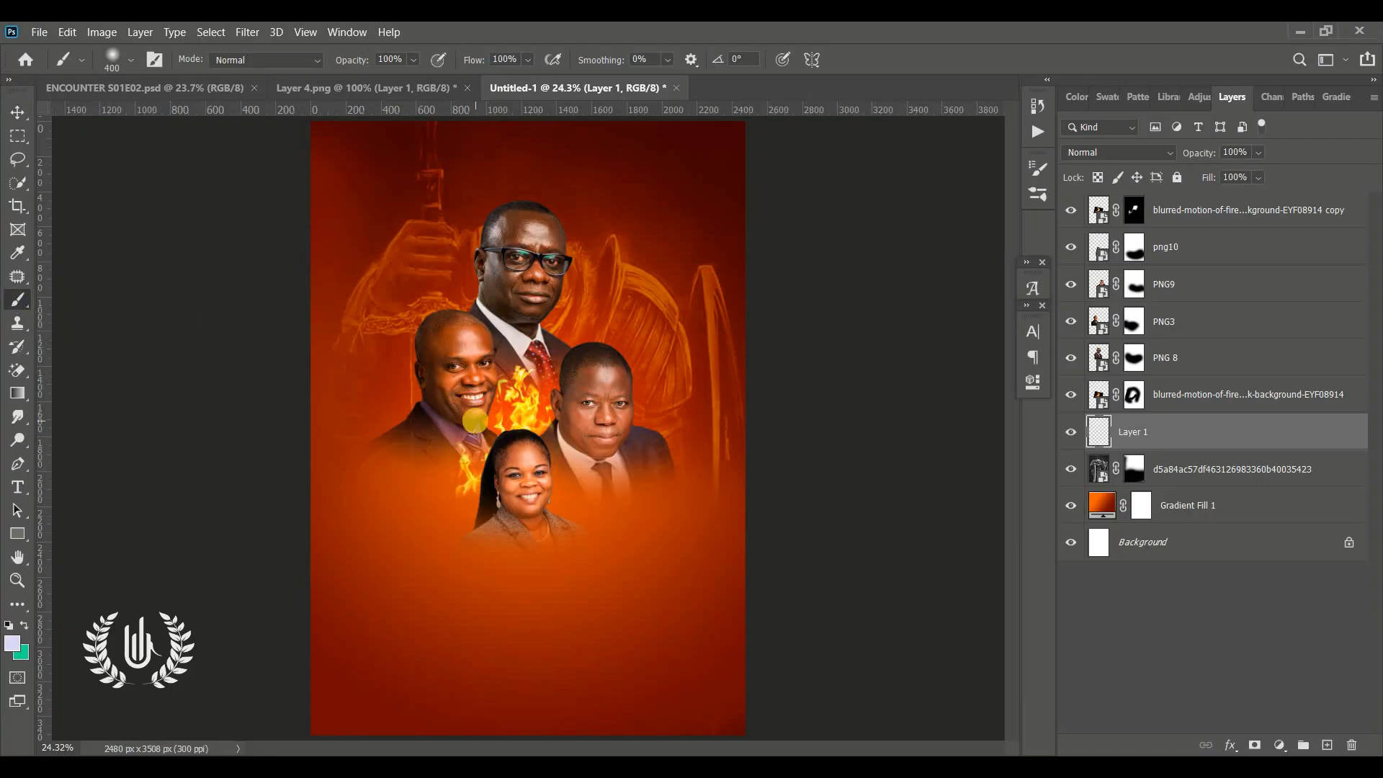
key("bracketright")
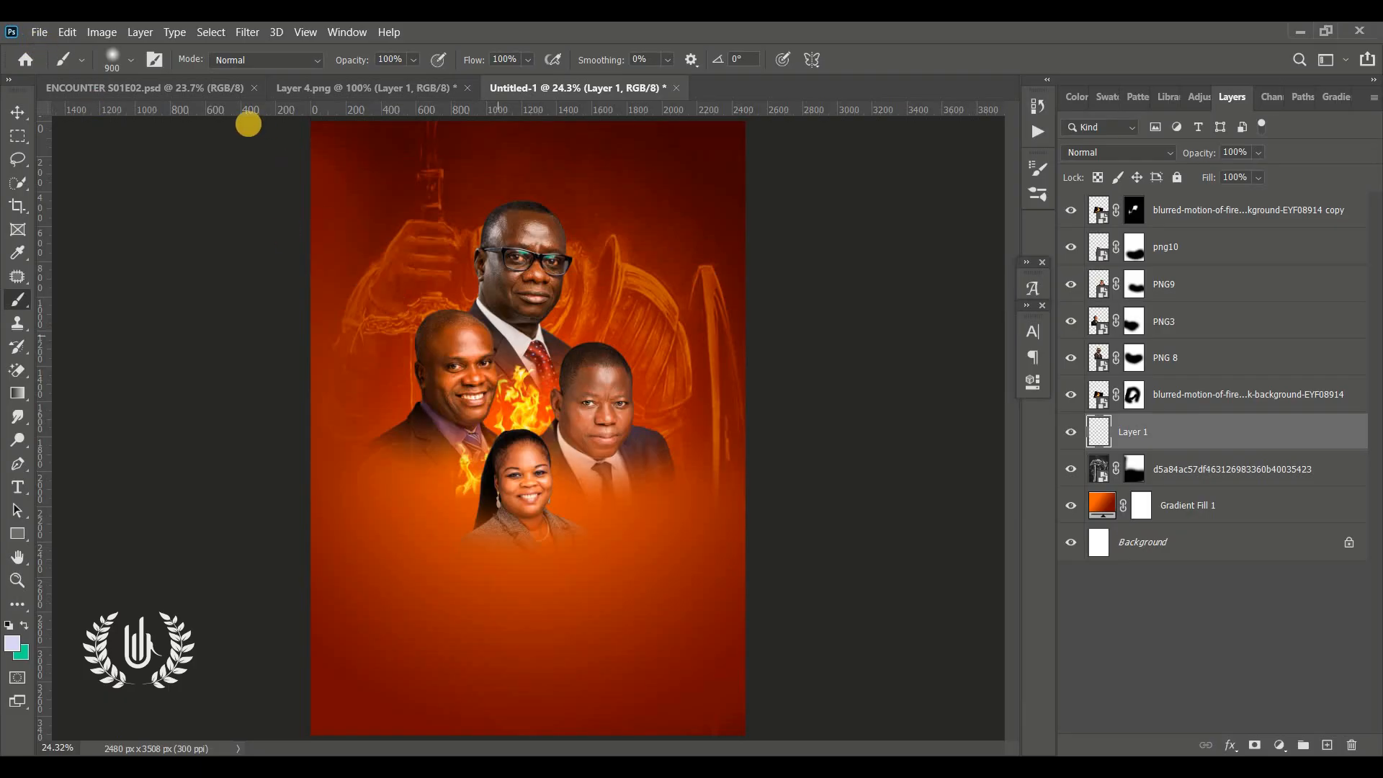
left_click(131, 62)
left_click(123, 277)
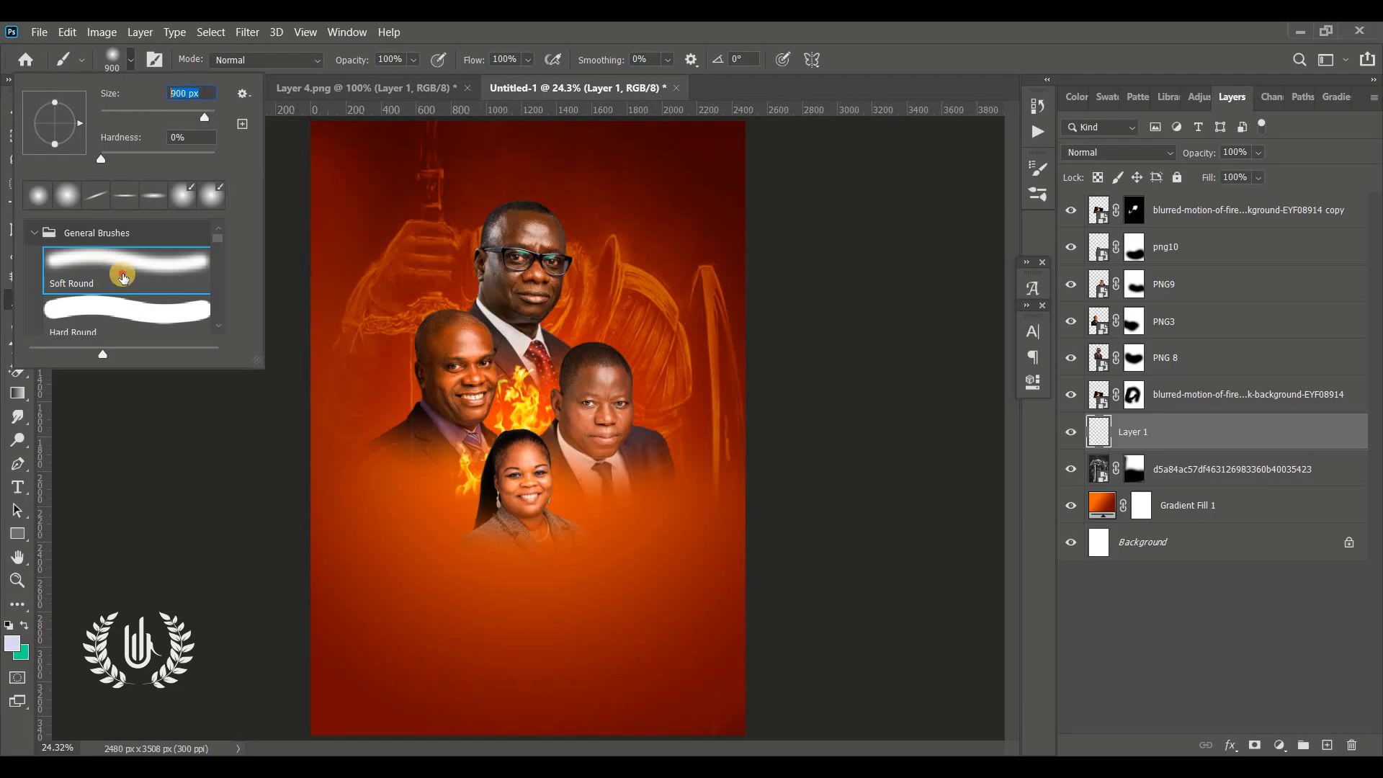
left_click(131, 60)
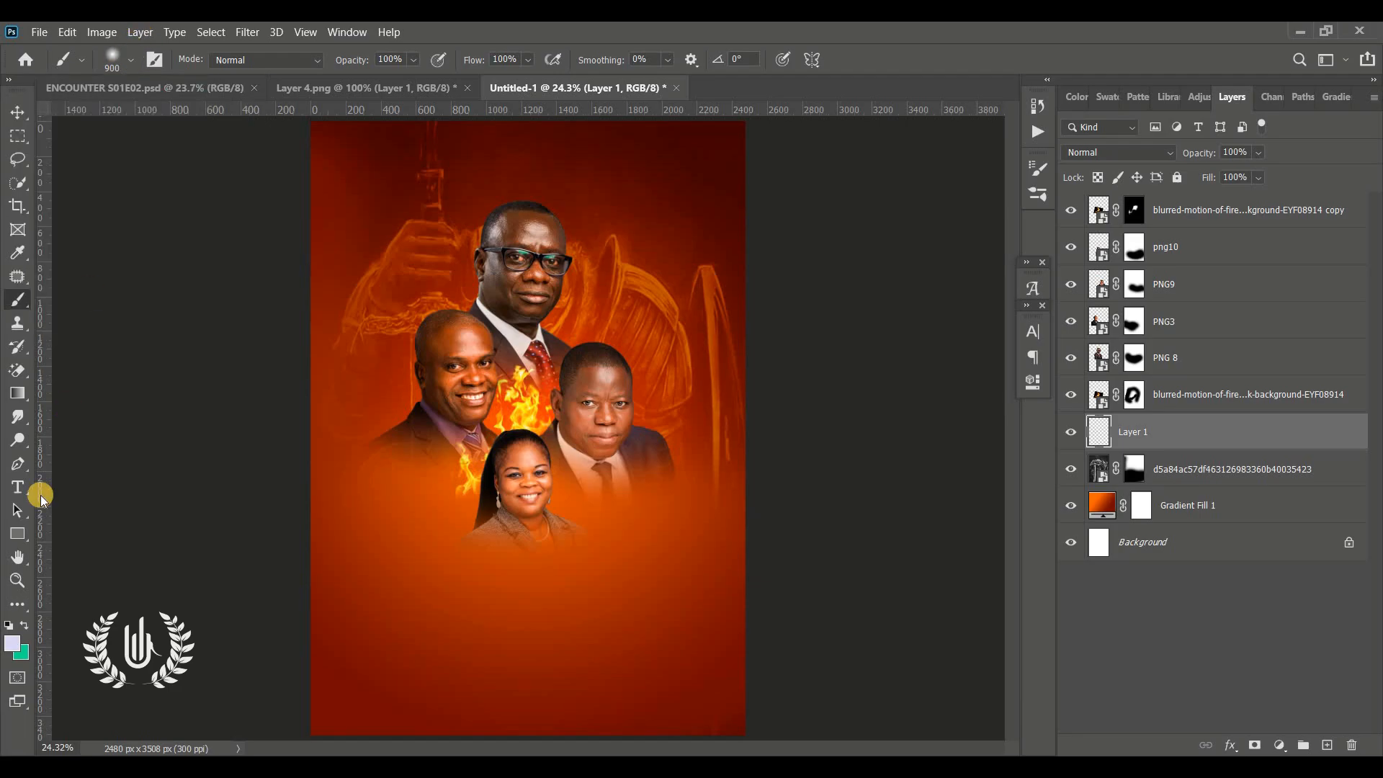
Sample the fire's yellow (ffef00) as foreground colour and dab soft yellow glows behind the portraits on the new layer
left_click(13, 646)
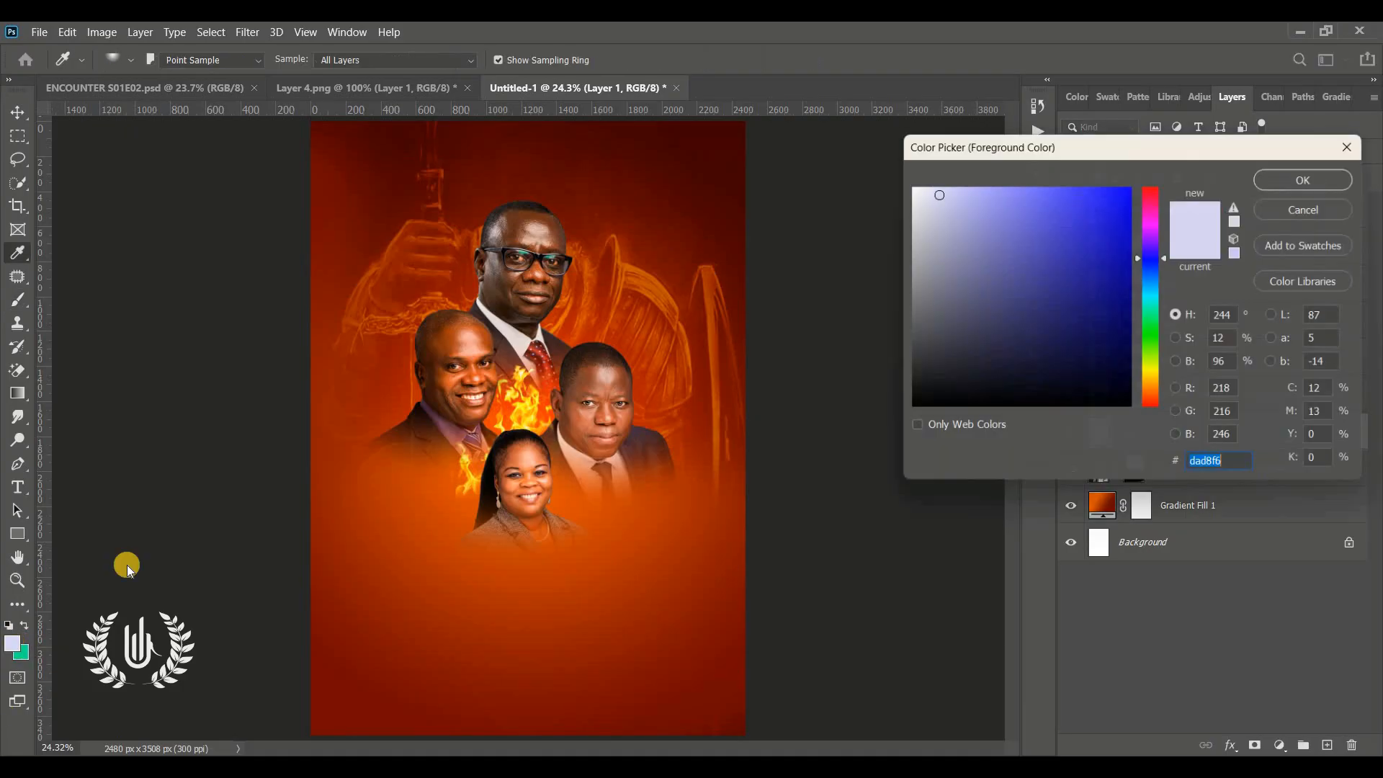
left_click(529, 402)
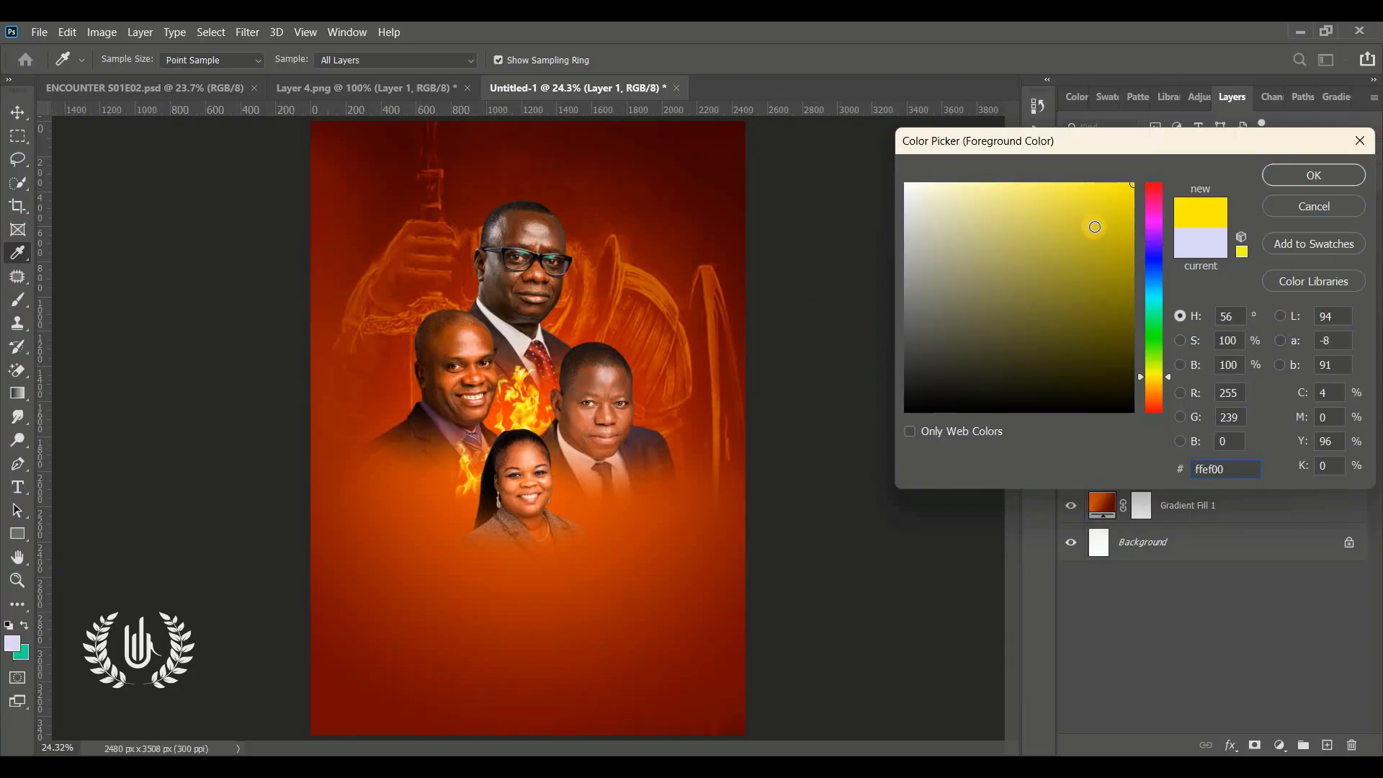
left_click(1287, 175)
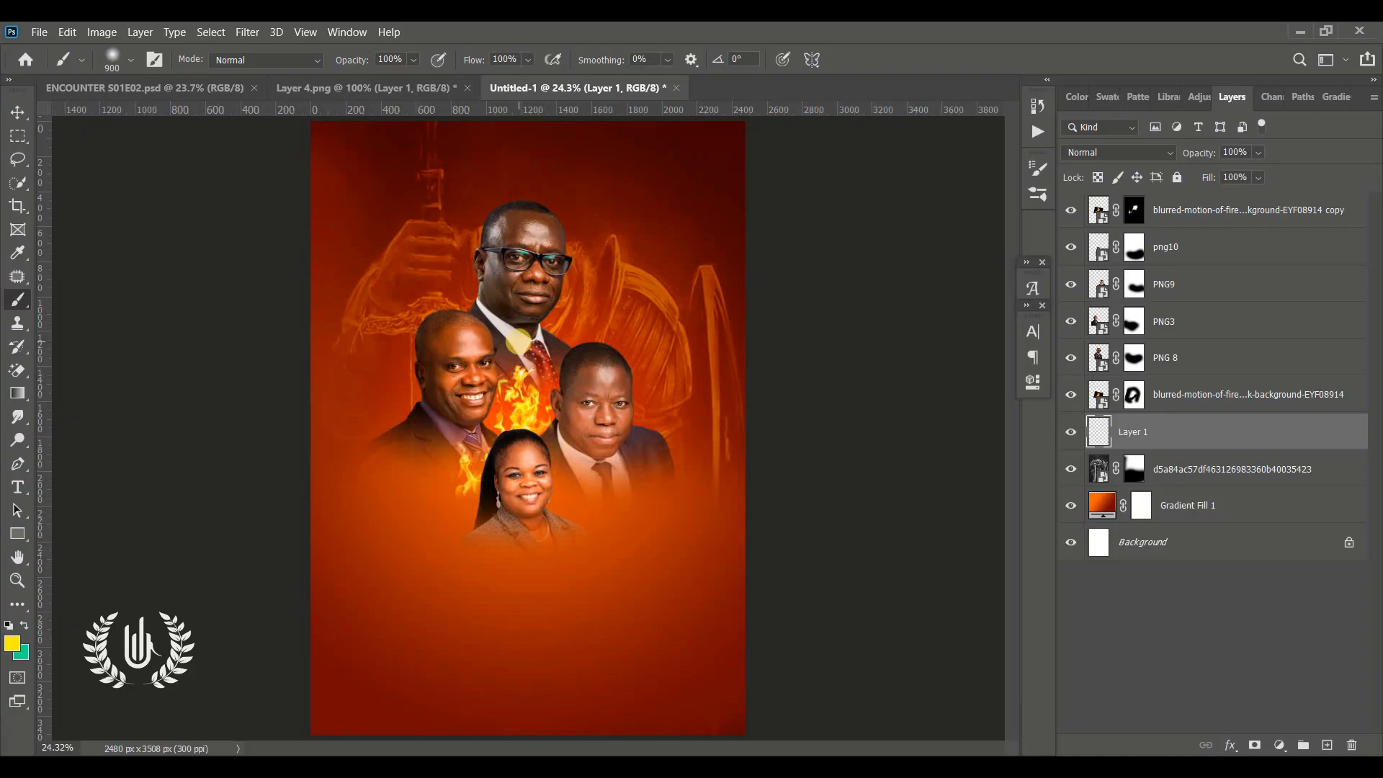
left_click(517, 327)
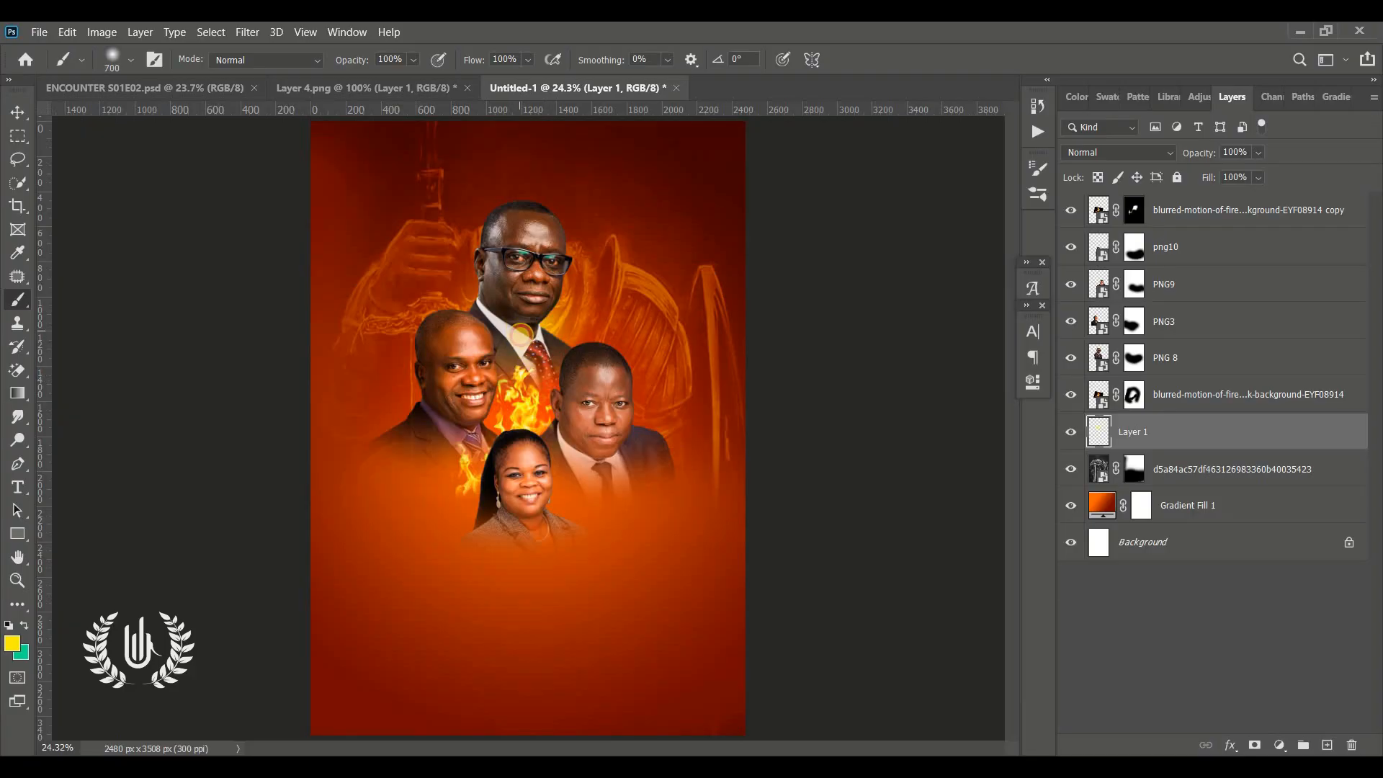
left_click(602, 437)
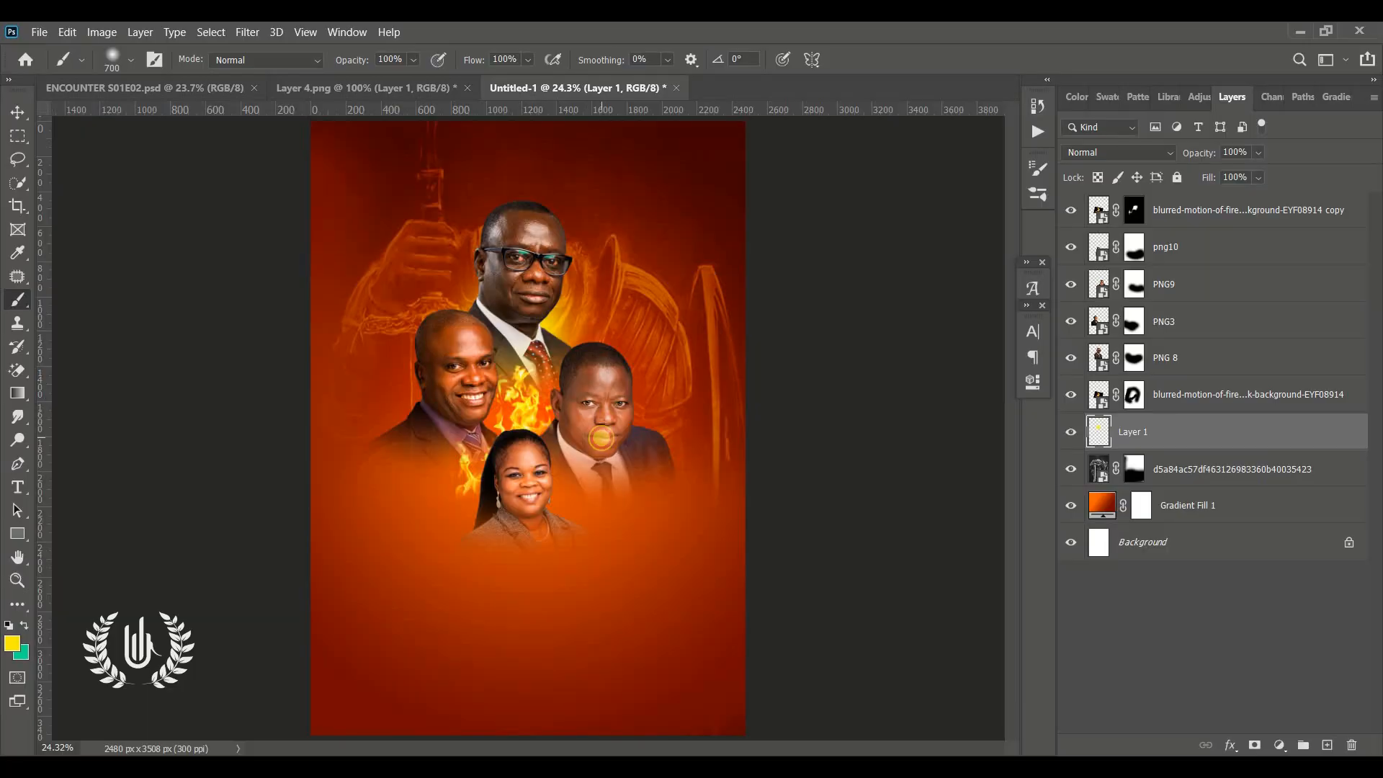
left_click(601, 437)
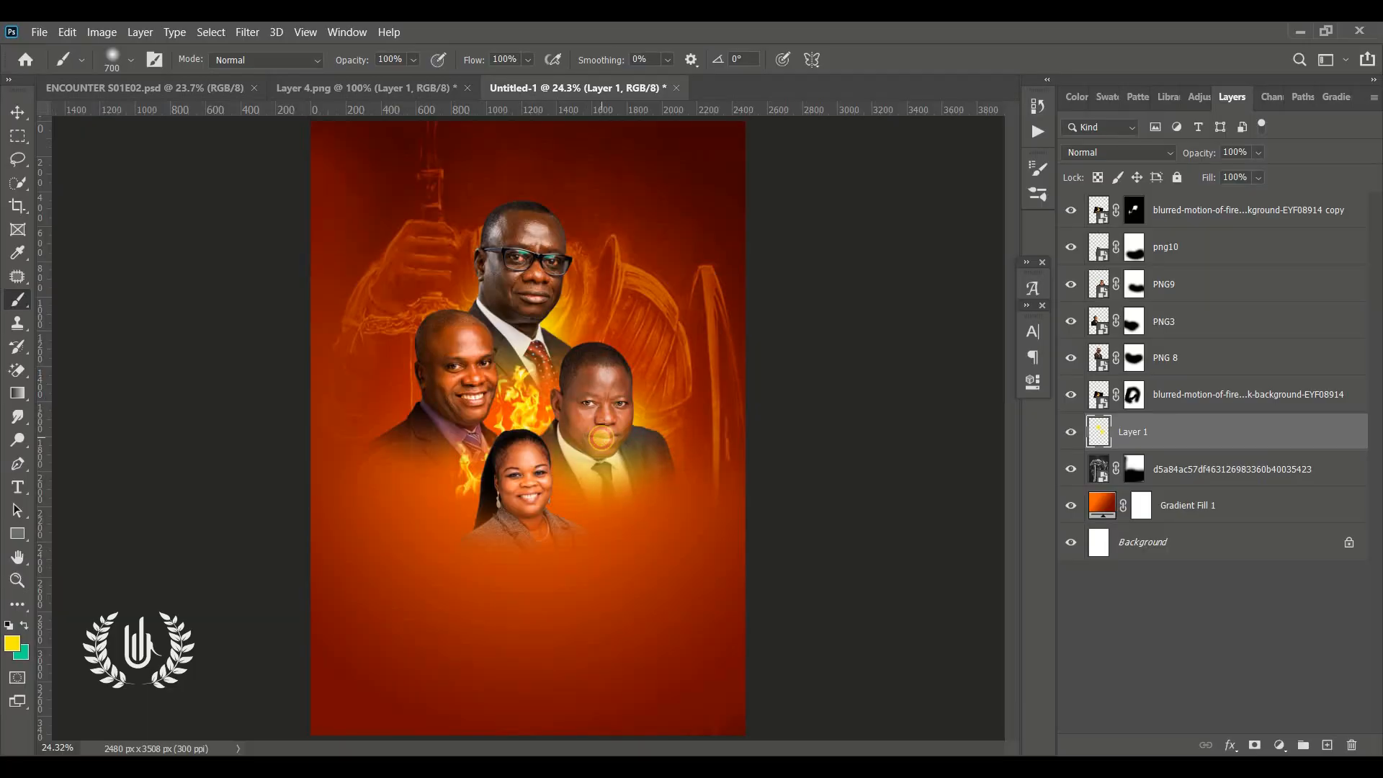
left_click(509, 463)
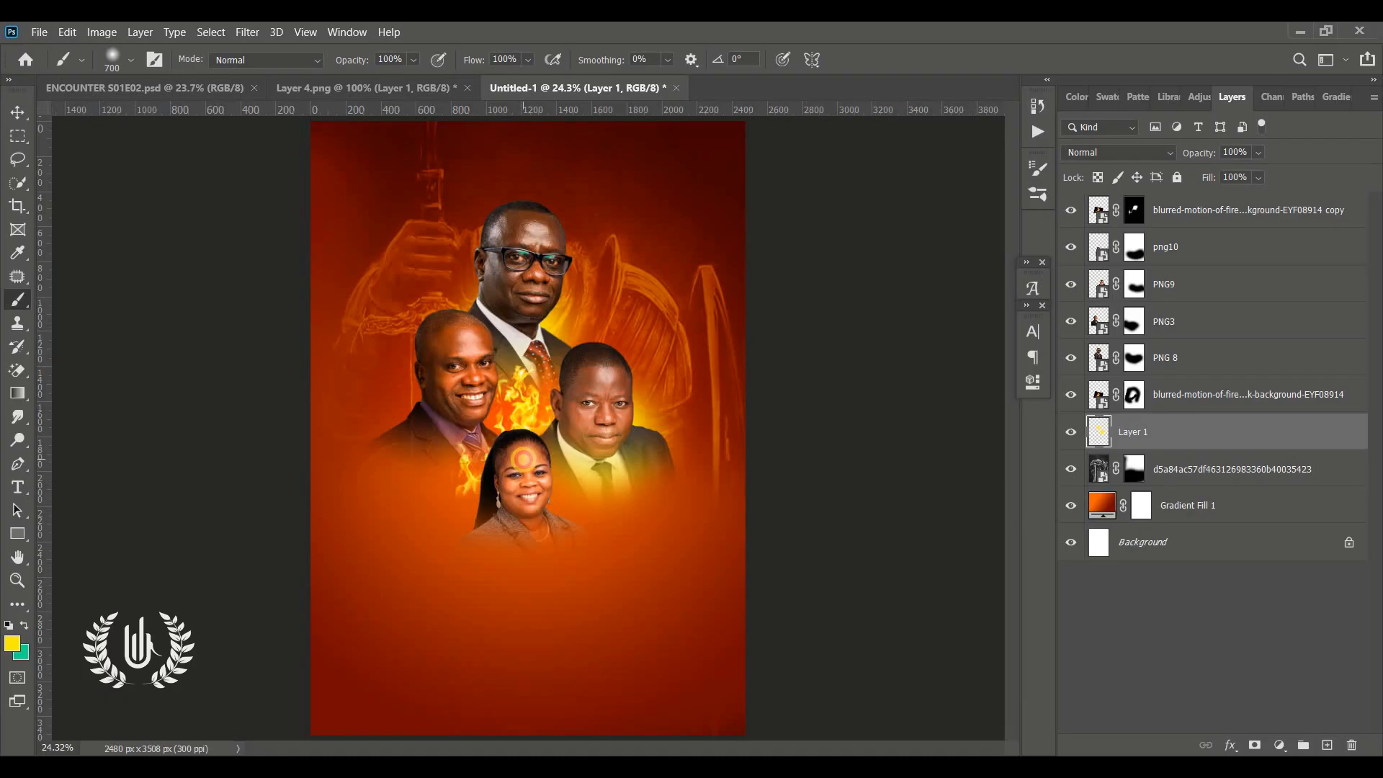
left_click(523, 459)
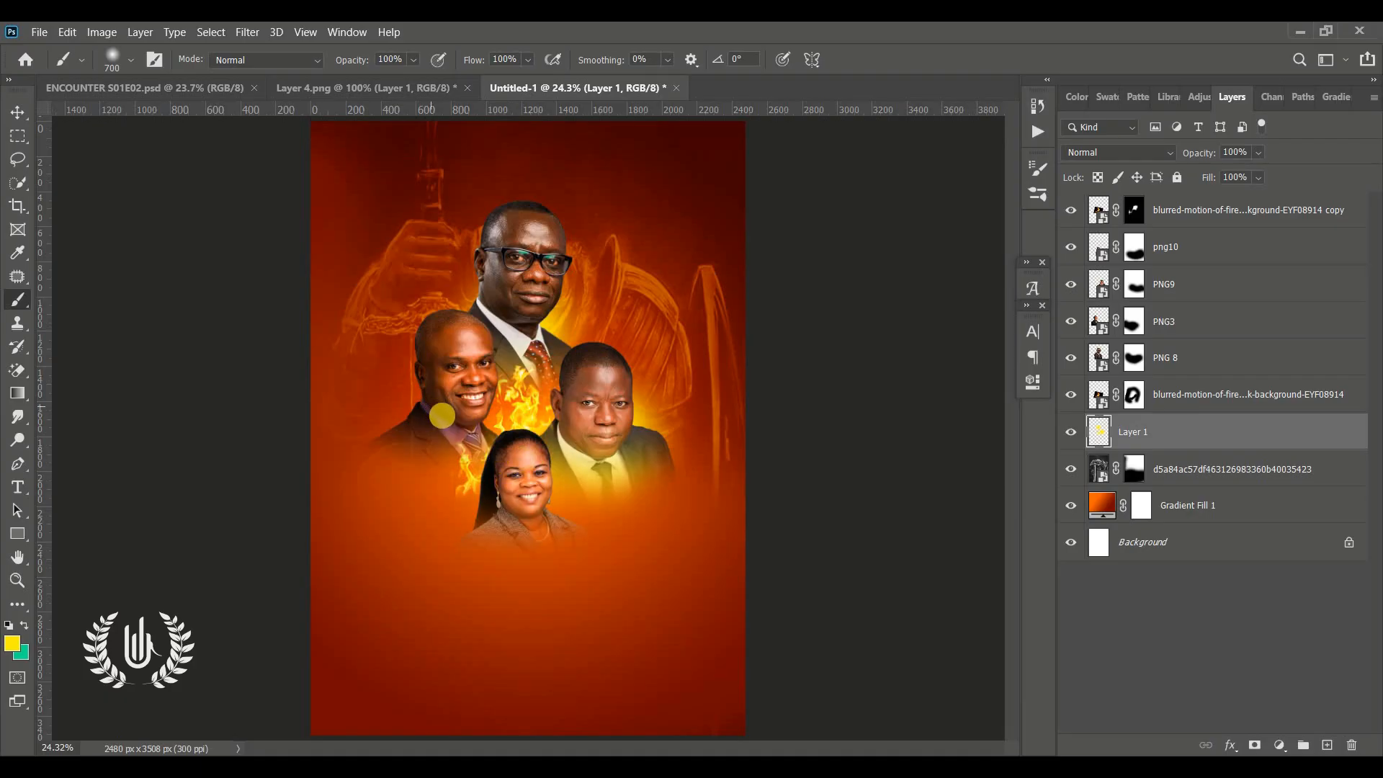
left_click(442, 415)
left_click(441, 416)
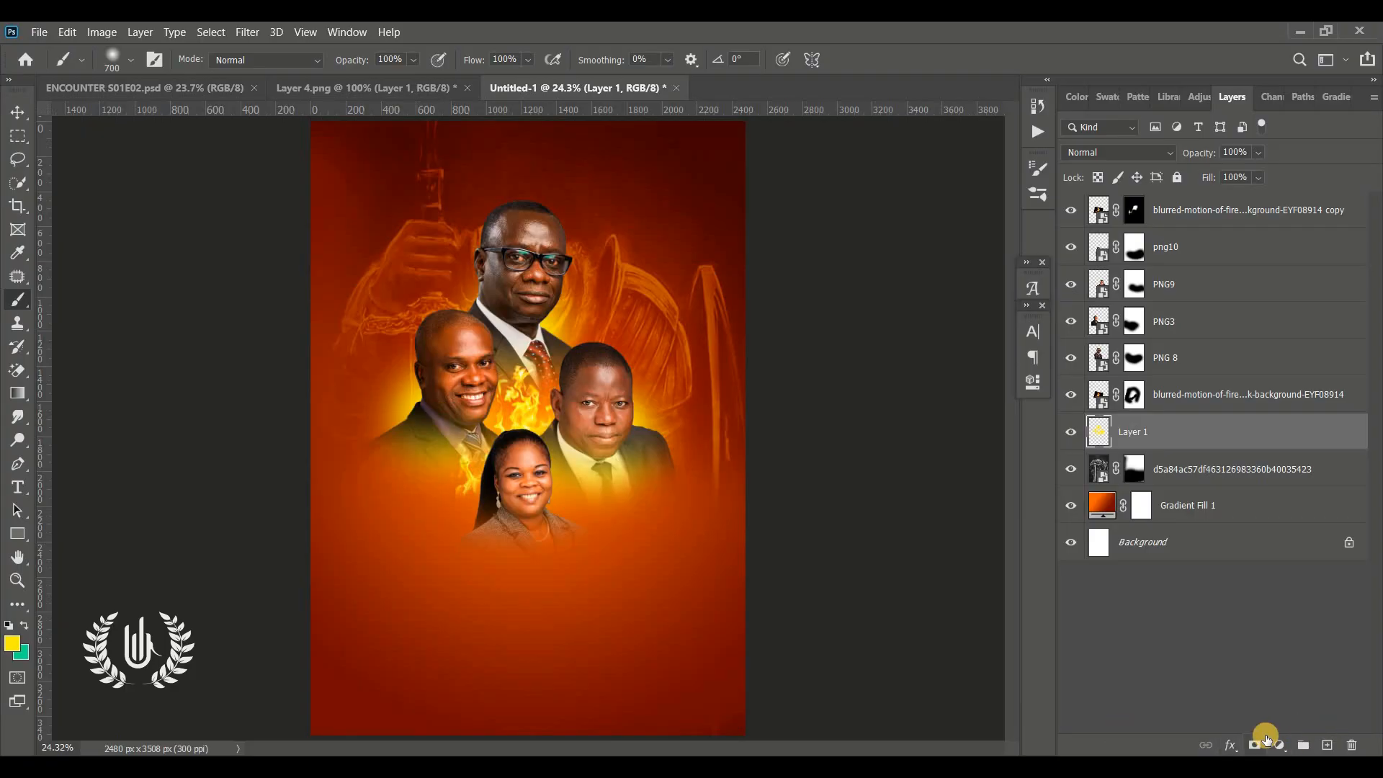
Add a layer mask to the glow layer and paint black on it to soften the glow around the portraits
left_click(1255, 744)
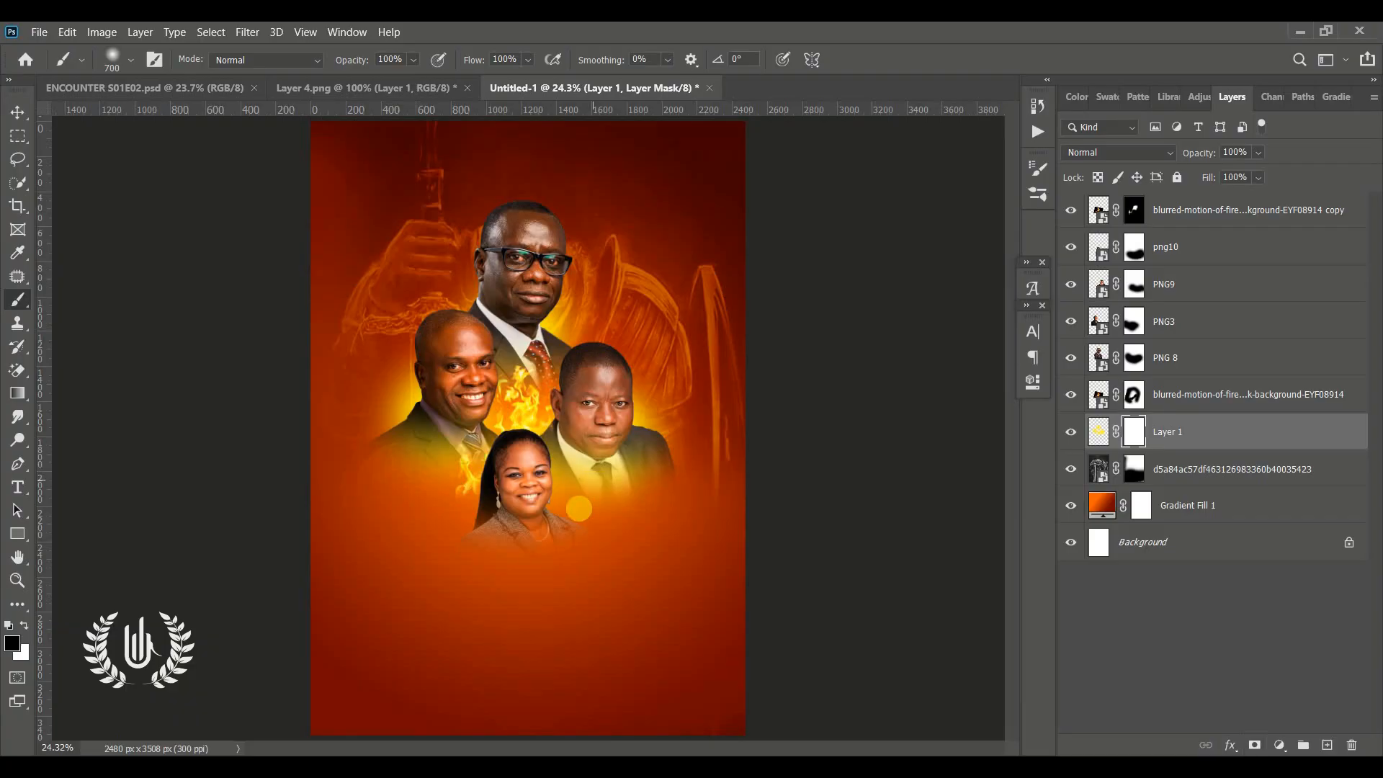
mouse_move(601, 512)
left_mouse_down()
mouse_move(571, 496)
mouse_move(572, 480)
mouse_move(589, 480)
mouse_move(561, 453)
mouse_move(590, 525)
mouse_move(531, 468)
mouse_move(458, 456)
left_mouse_up()
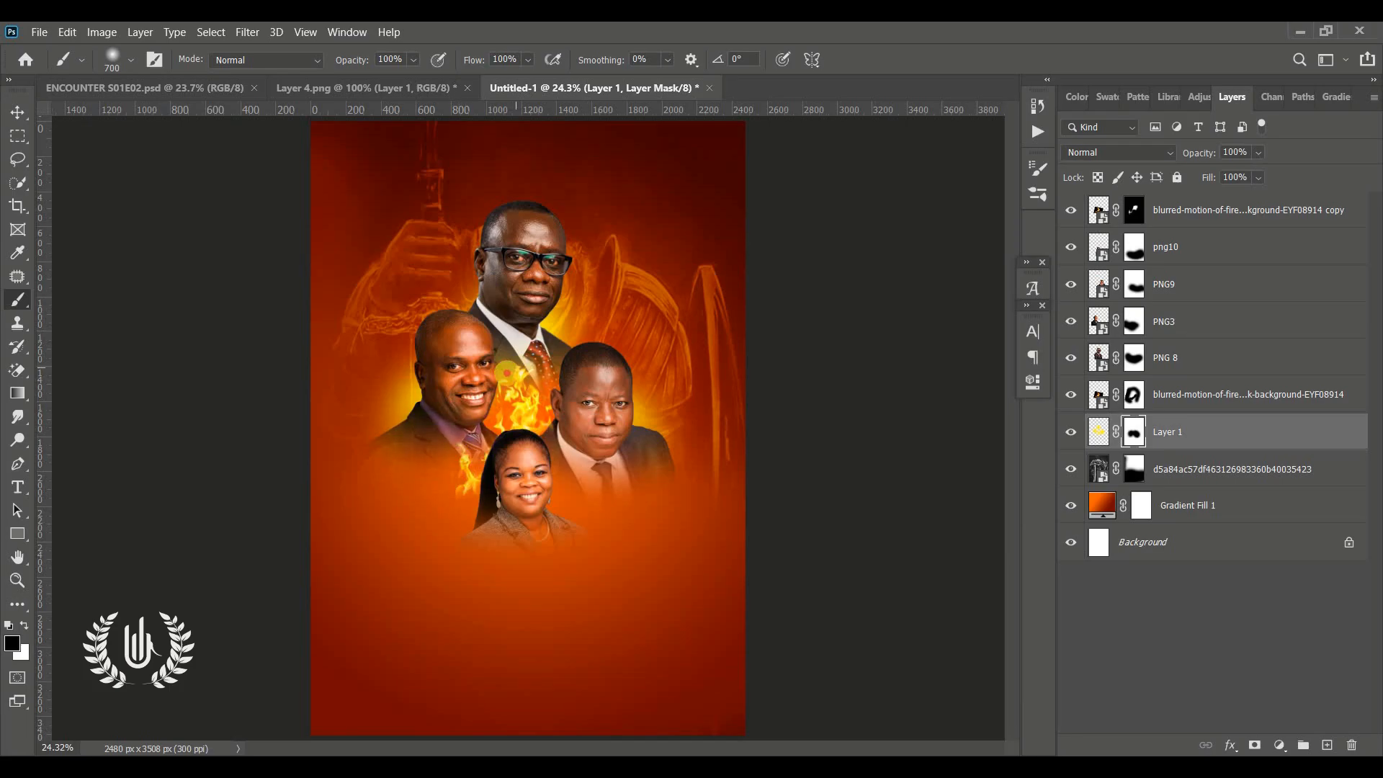
left_click_drag(506, 373, 505, 373)
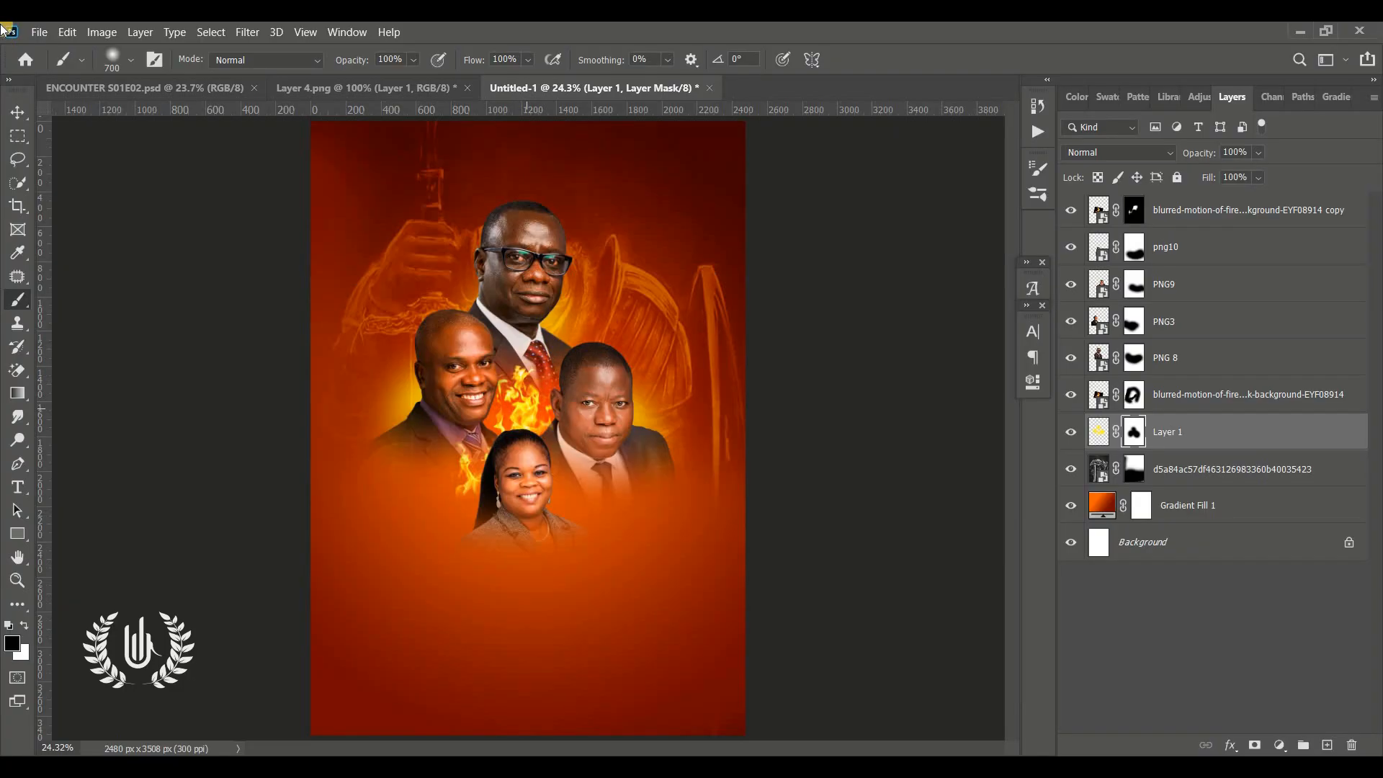
left_click(25, 113)
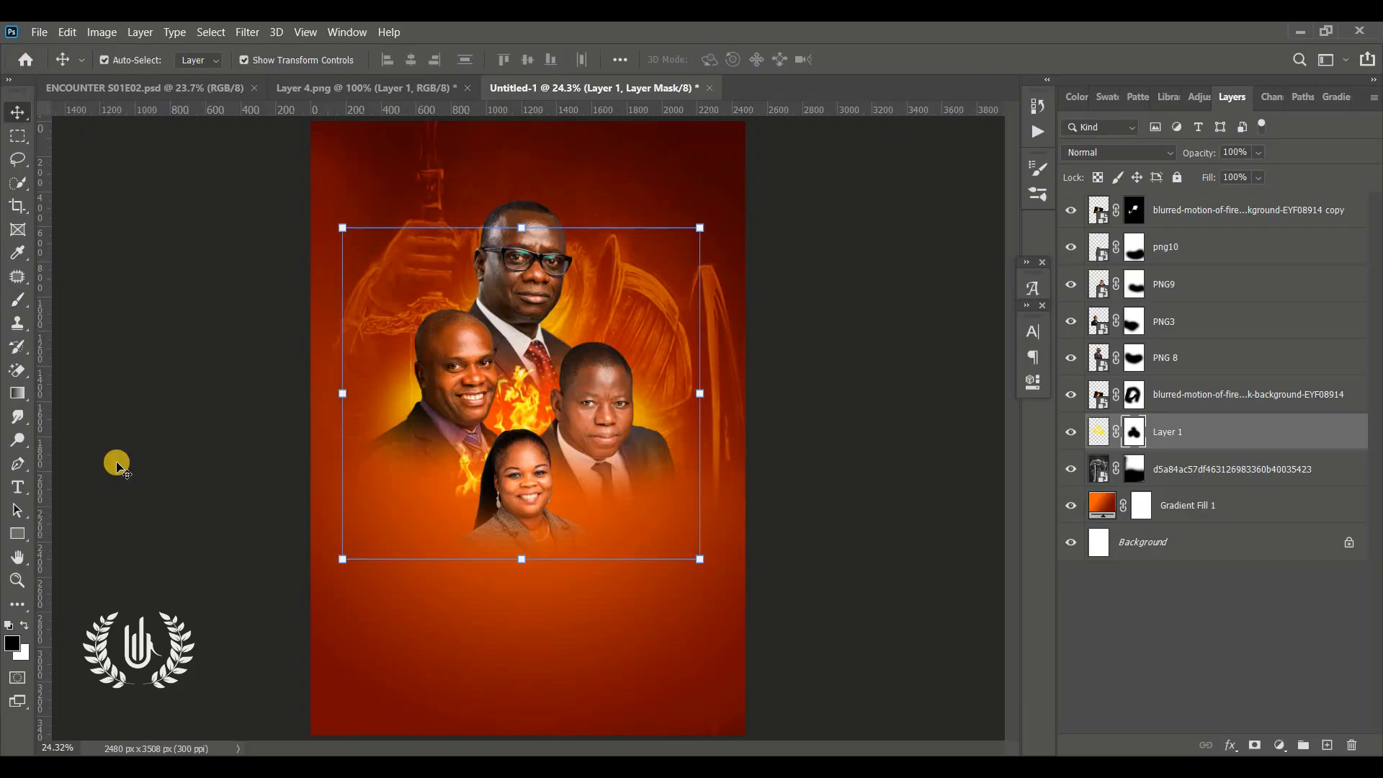
left_click(159, 430)
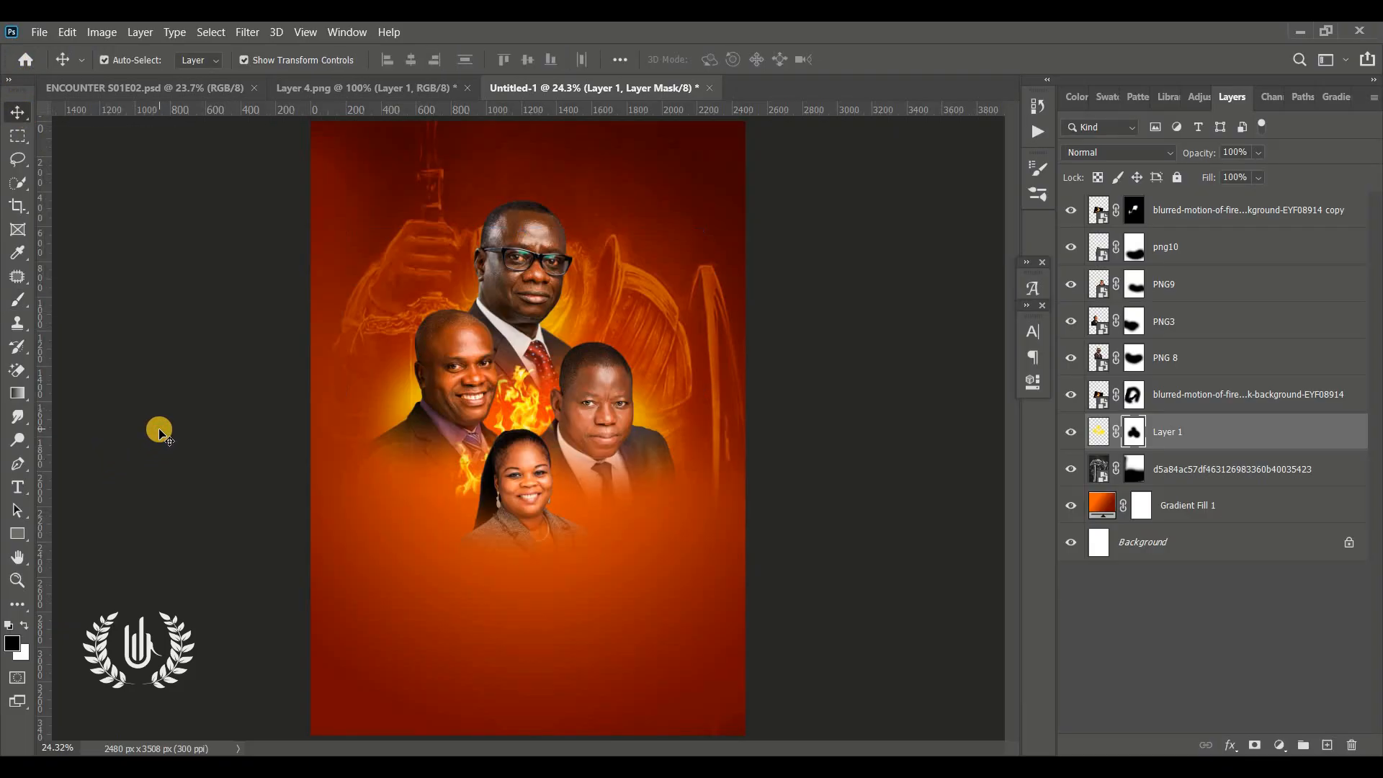
Place the flaming dove image as an embedded layer above the fire copy layer
left_click(1262, 218)
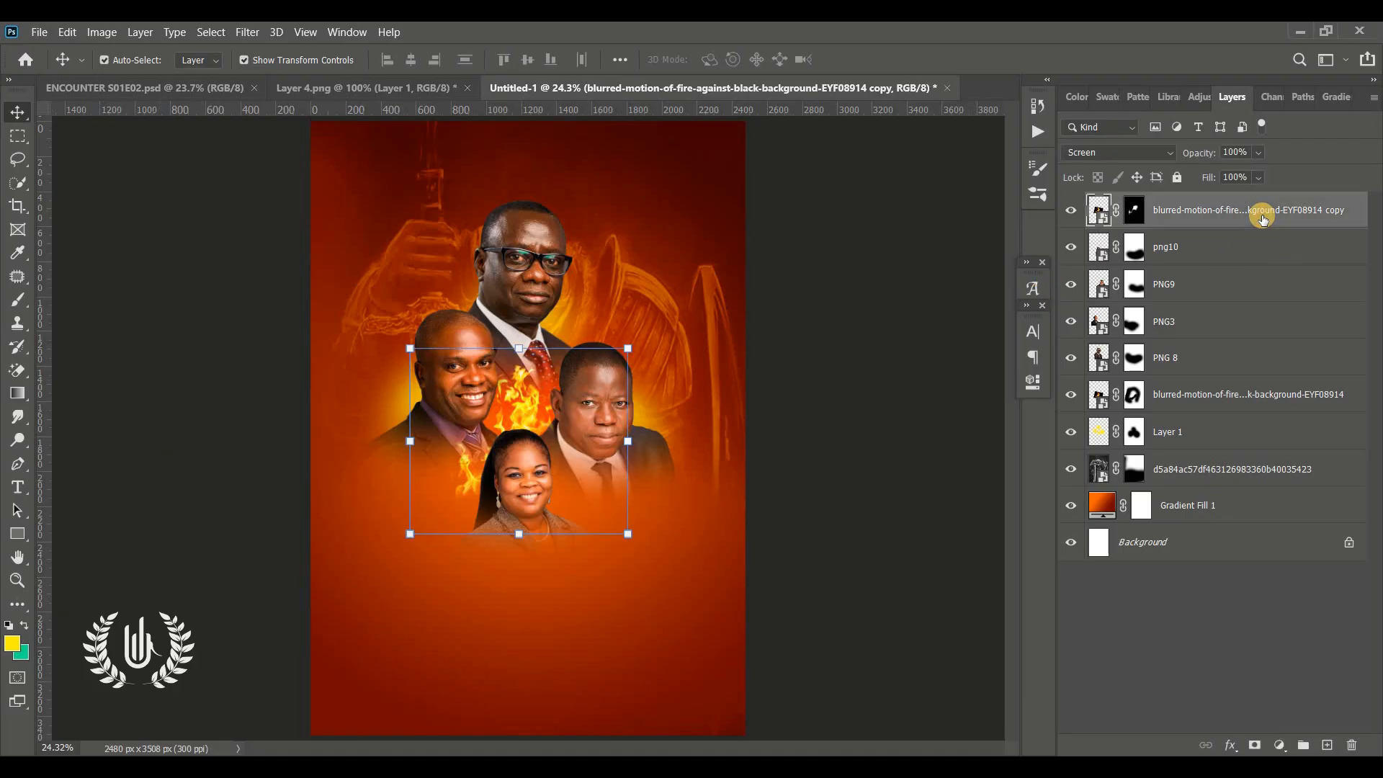
left_click(39, 33)
left_click(108, 378)
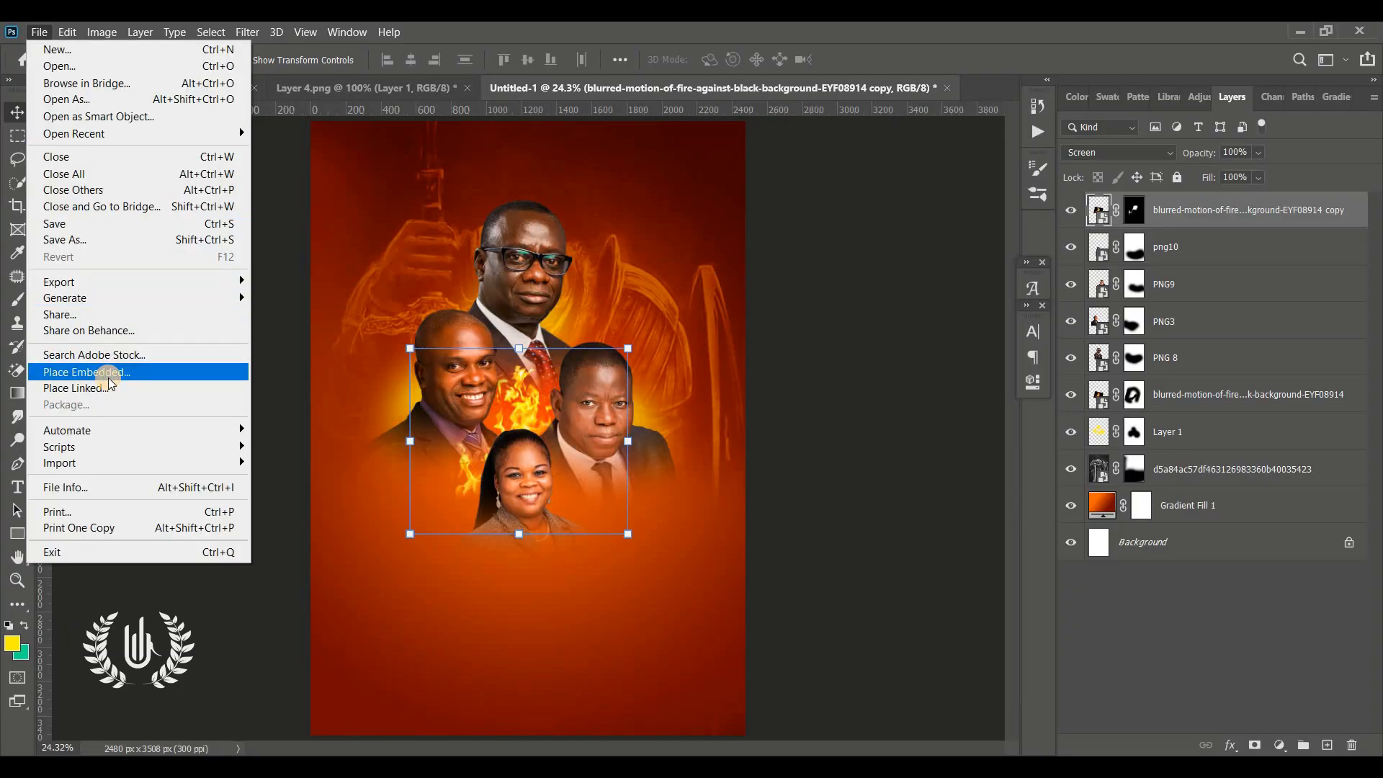
left_click(900, 281)
left_click(797, 504)
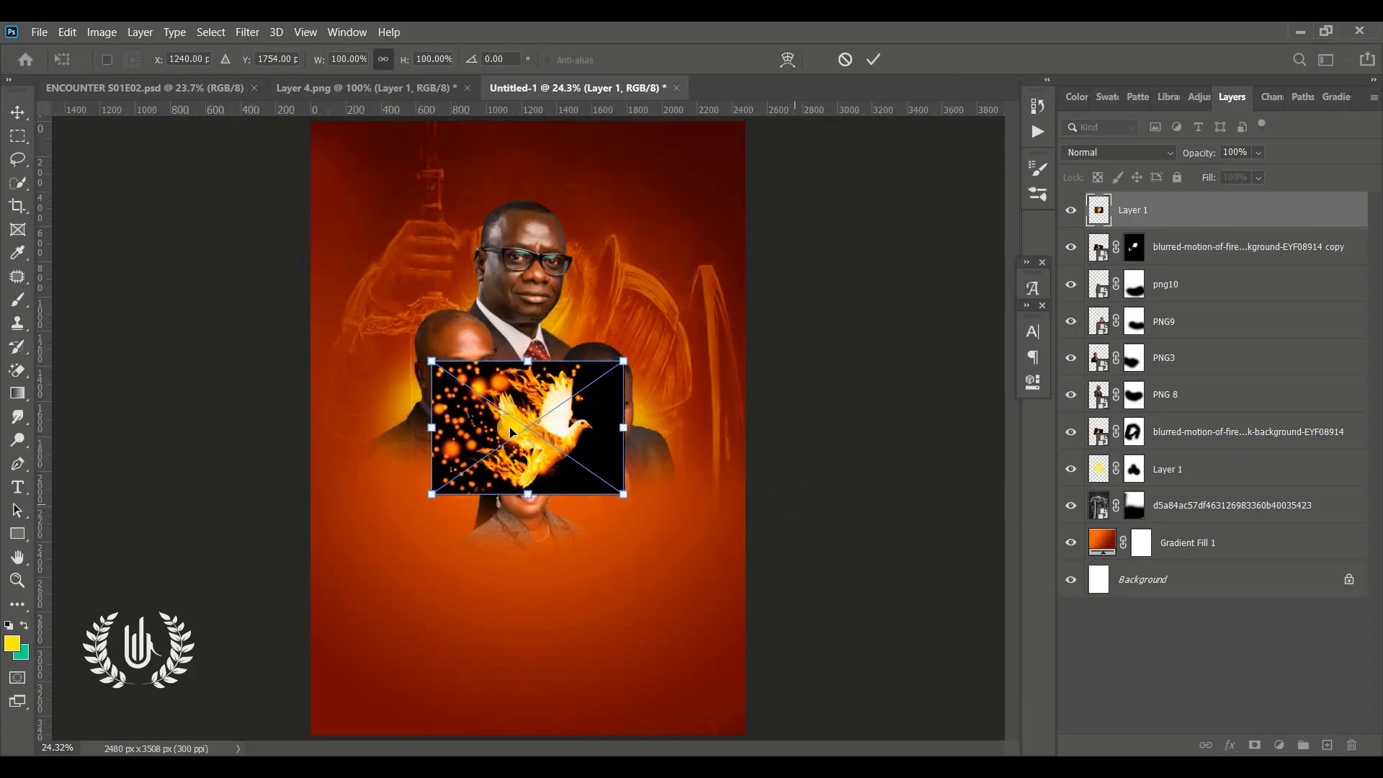
Flip the dove image horizontally, scale it down and position it beside the left portrait's head
left_click_drag(511, 432, 453, 492)
right_click(454, 492)
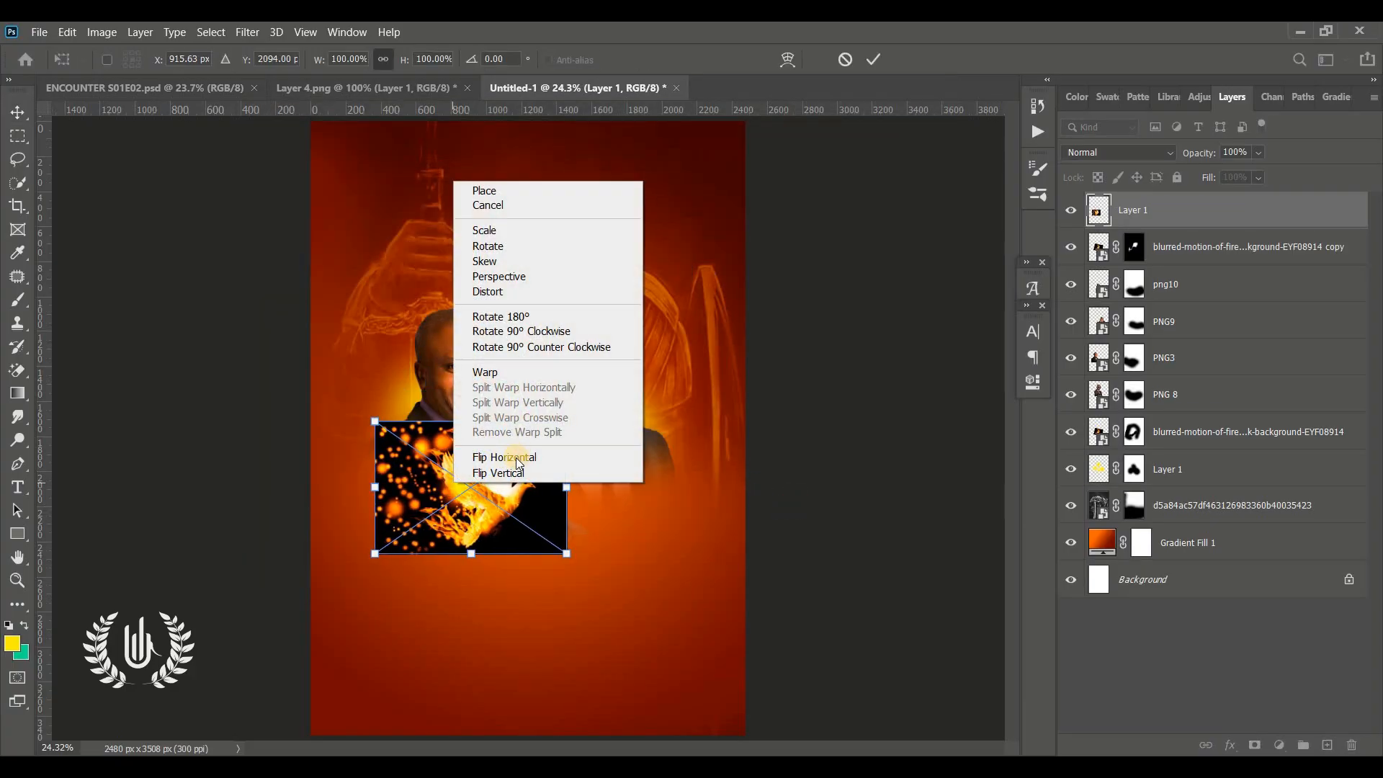
left_click(517, 458)
left_click_drag(517, 462, 482, 483)
left_click_drag(530, 580, 435, 508)
left_click_drag(400, 454, 386, 376)
left_click(886, 57)
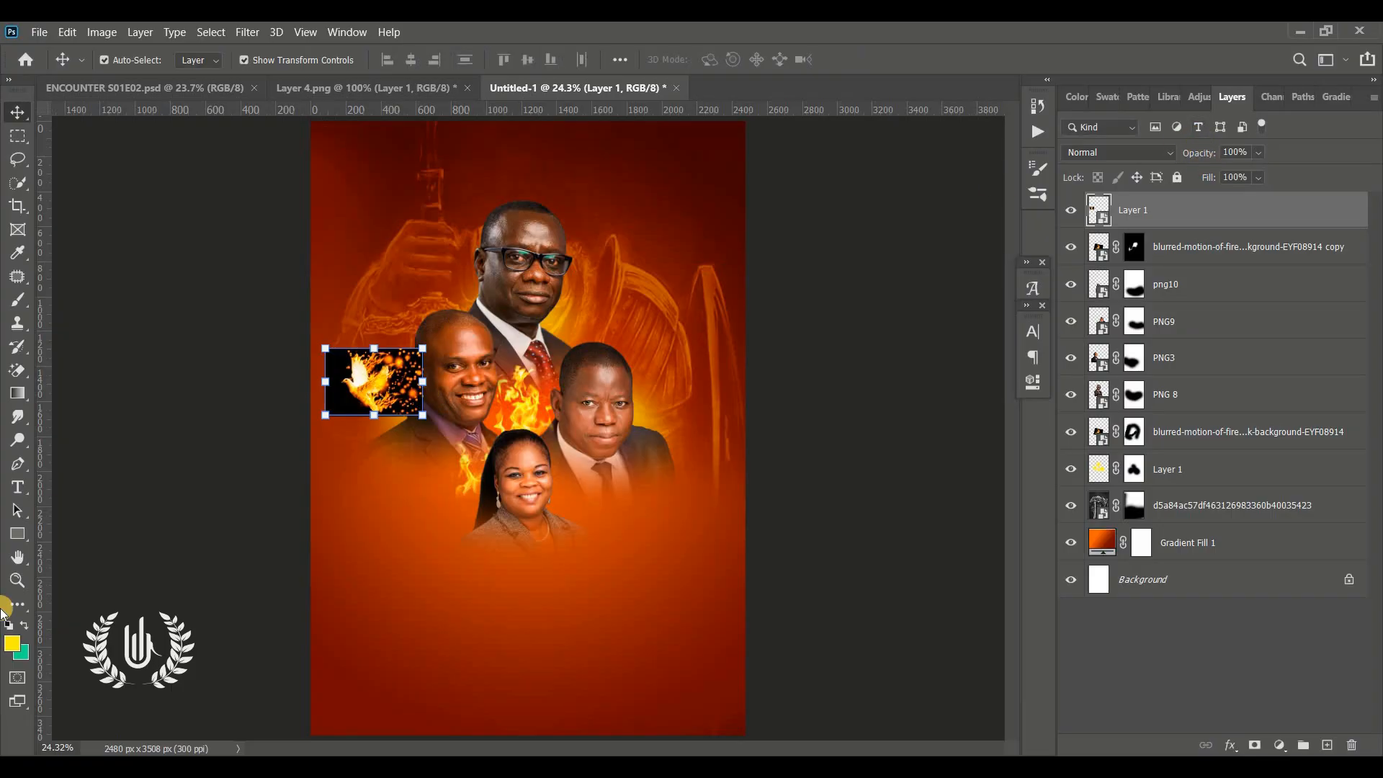
Set the dove layer's blend mode to Screen
left_click(14, 587)
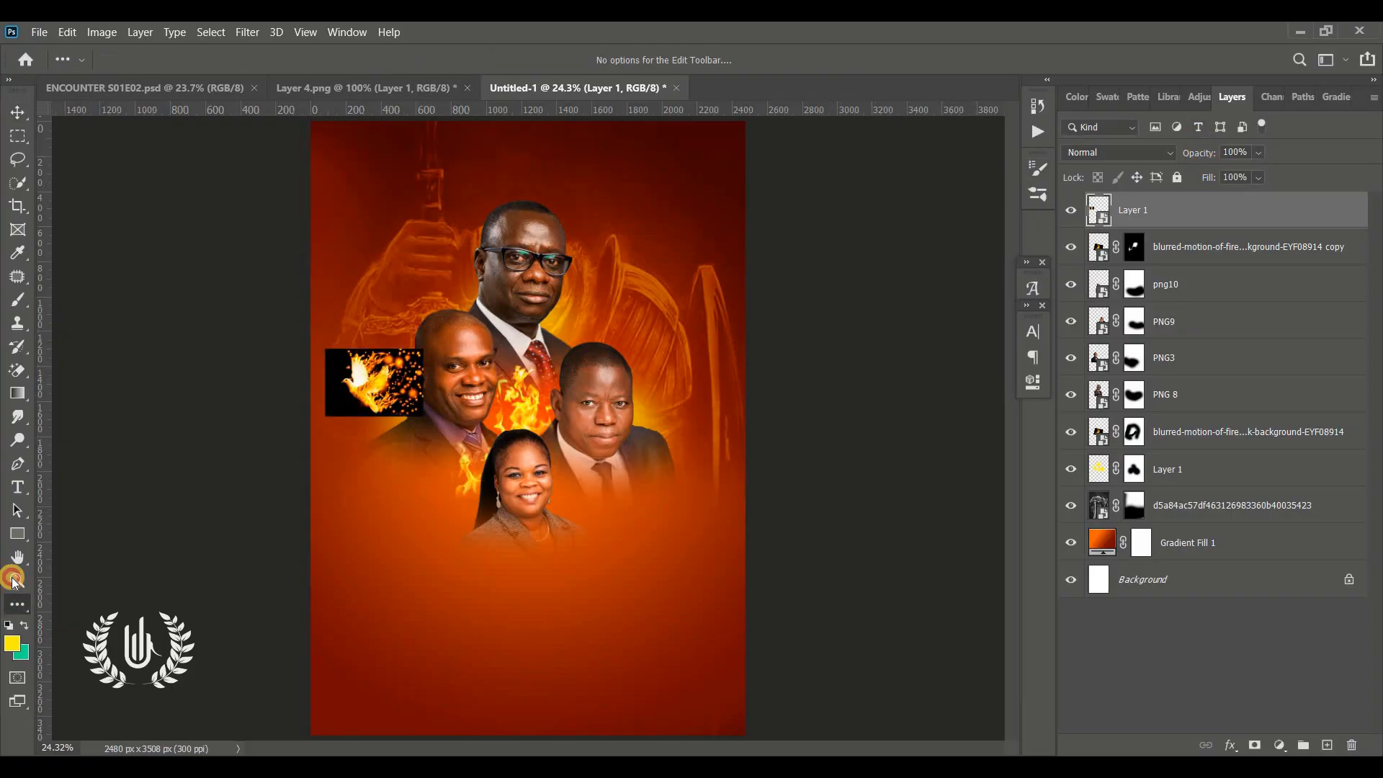
left_click(16, 580)
left_click_drag(586, 361, 599, 365)
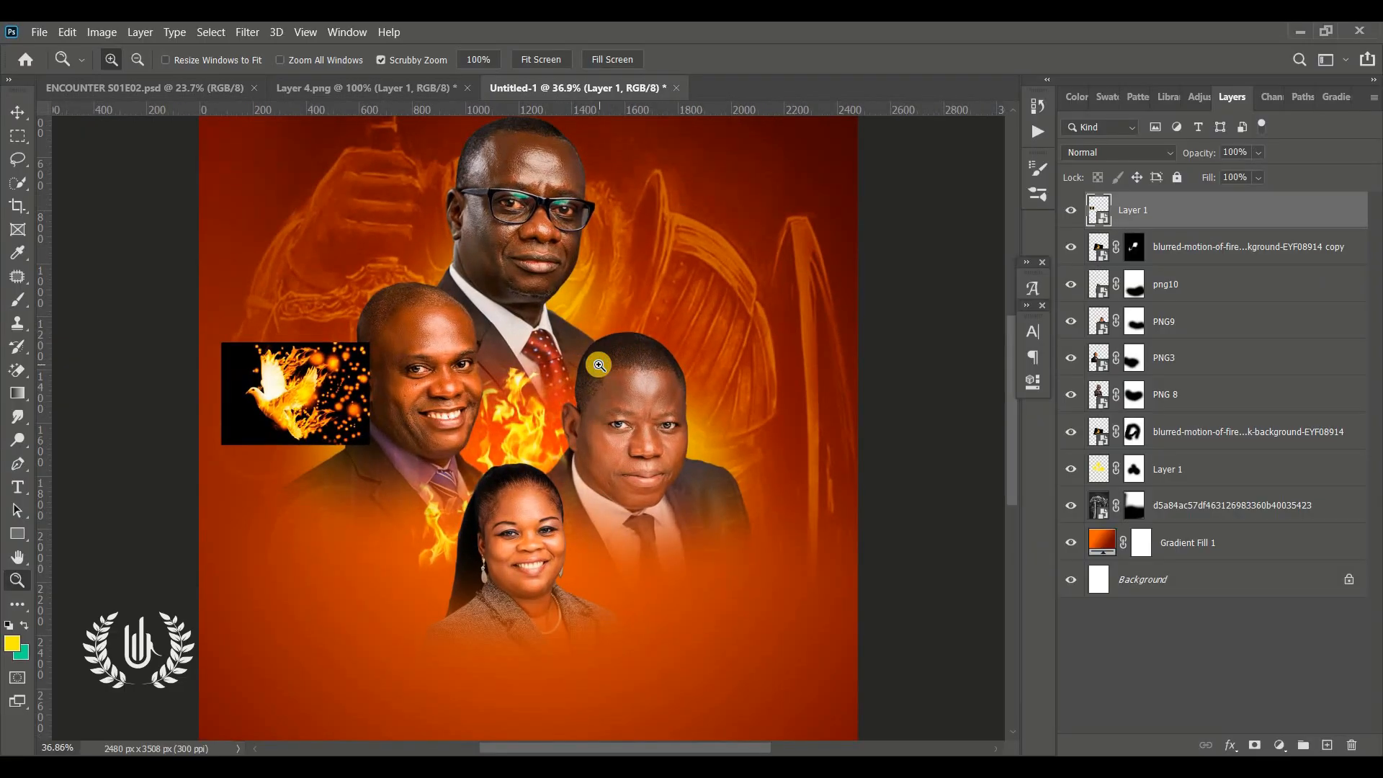
left_click(18, 112)
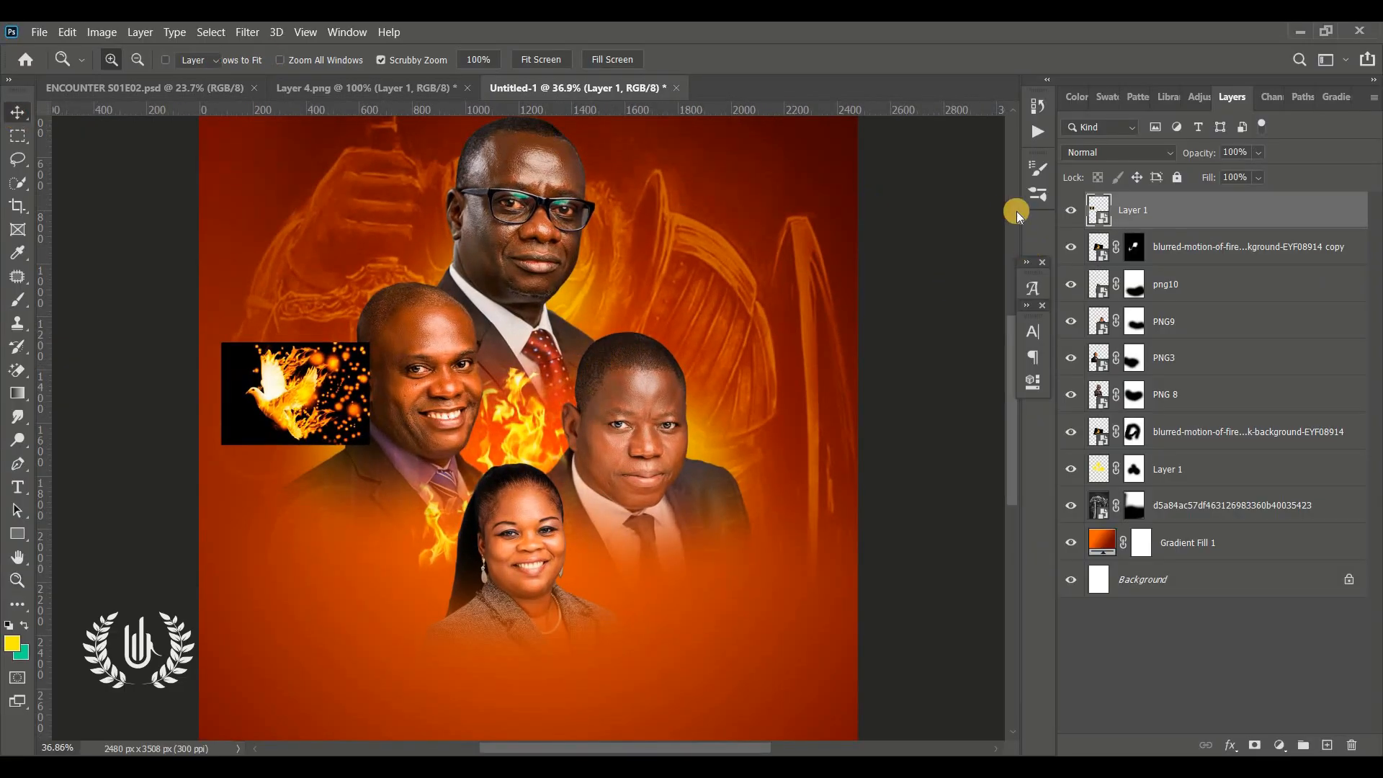
left_click(1125, 154)
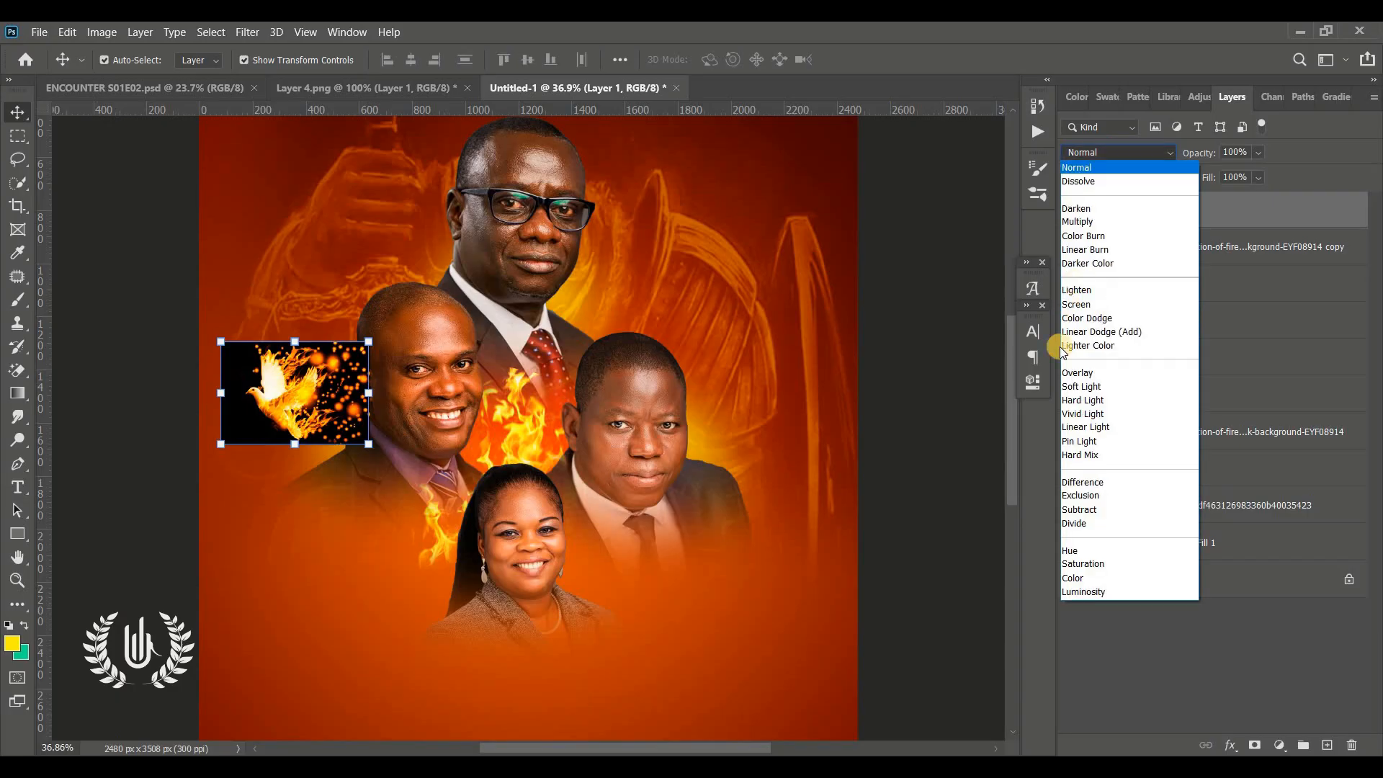
left_click(1086, 304)
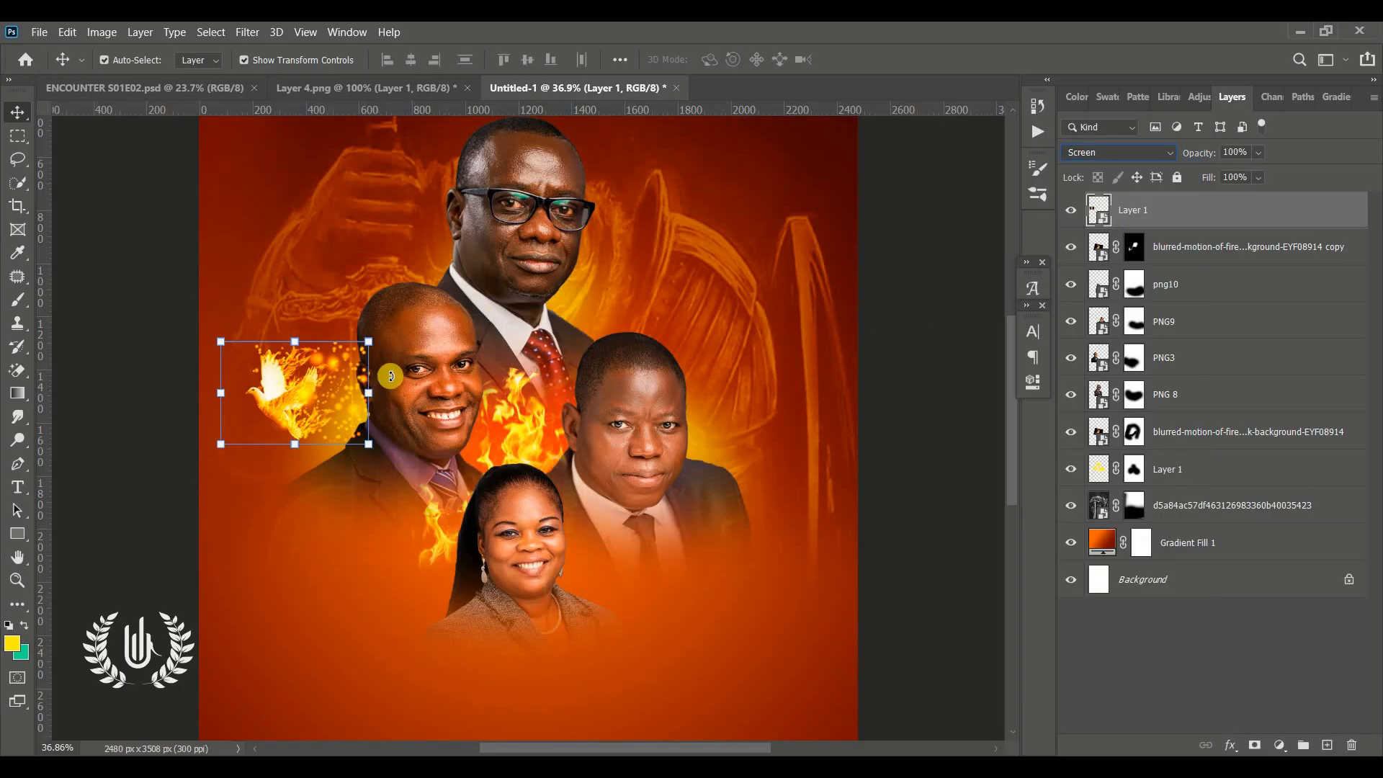
Give the PNG3 portrait layer an orange colour label
left_click(435, 370)
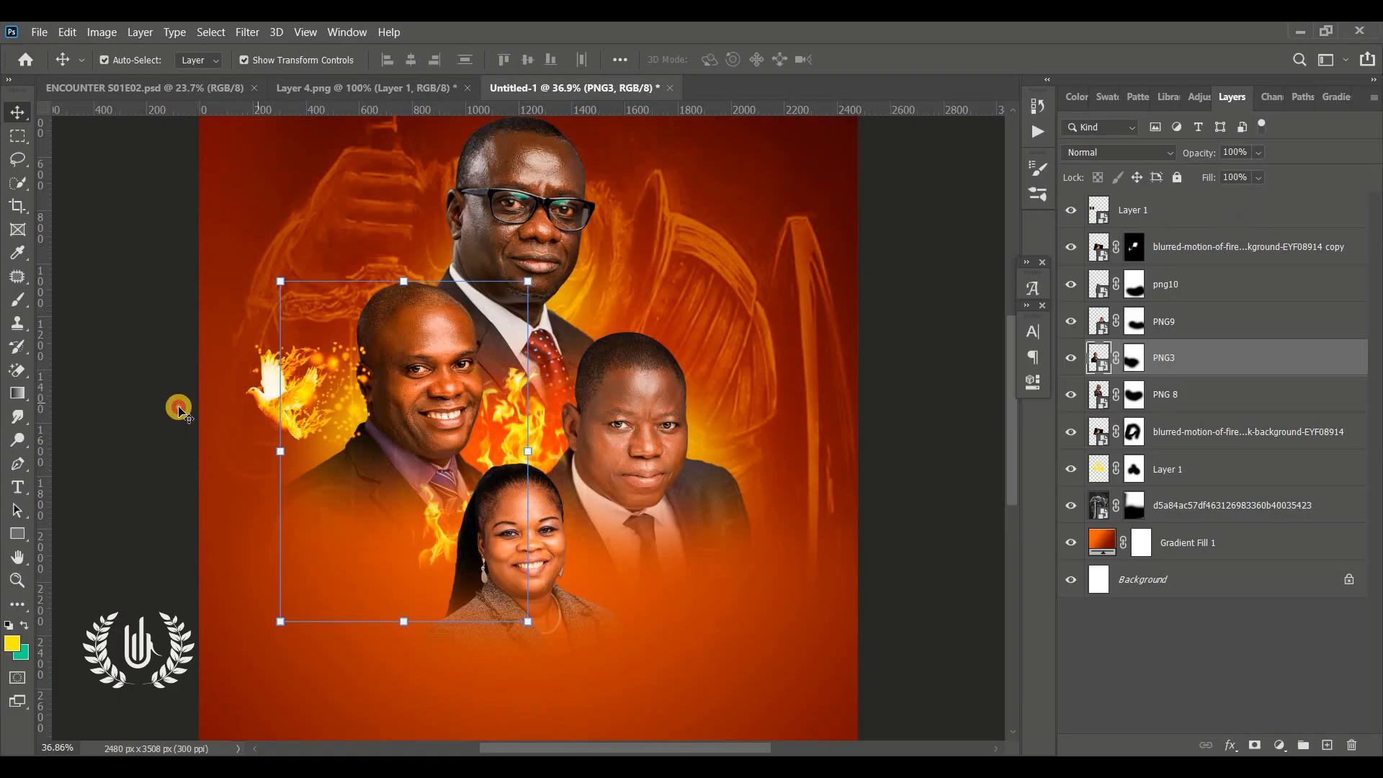
left_click(288, 386)
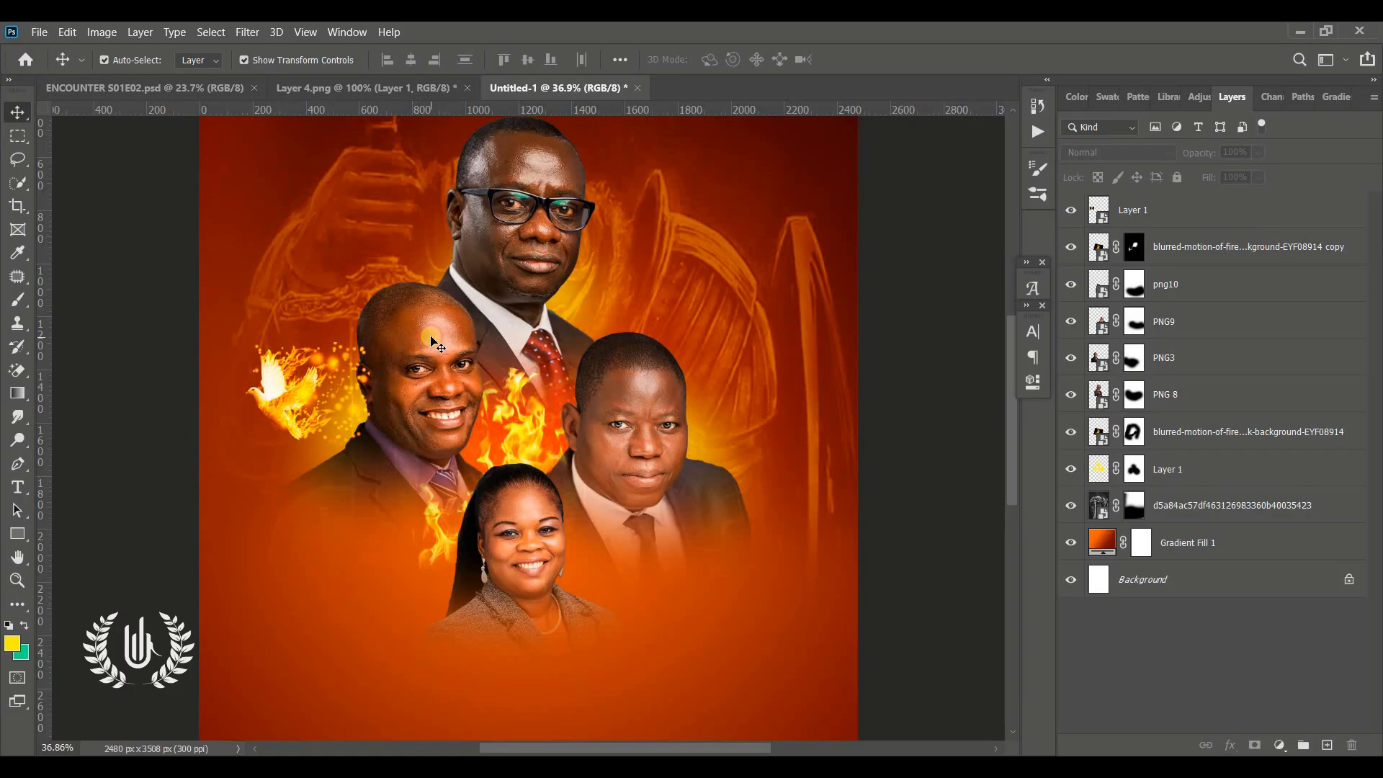
left_click(1233, 368)
right_click(1232, 371)
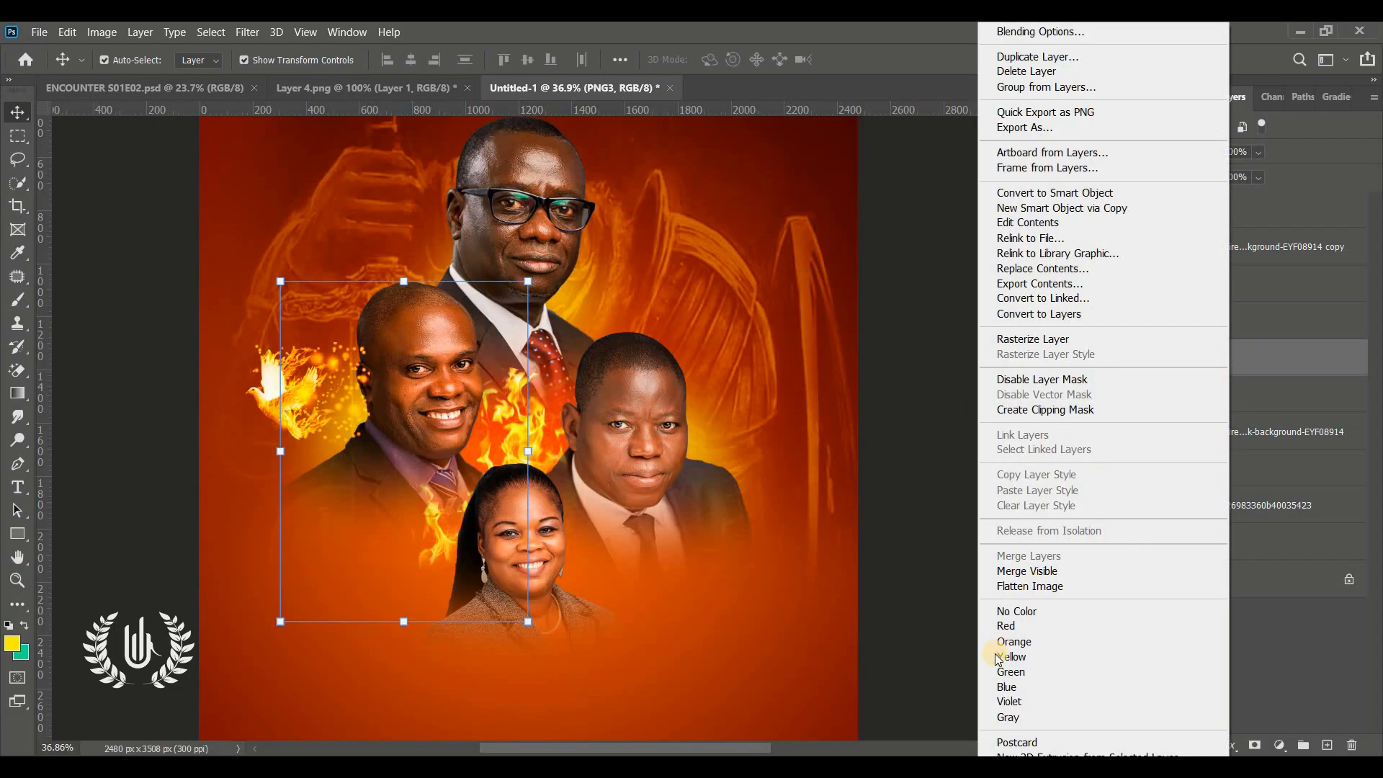
left_click(1076, 639)
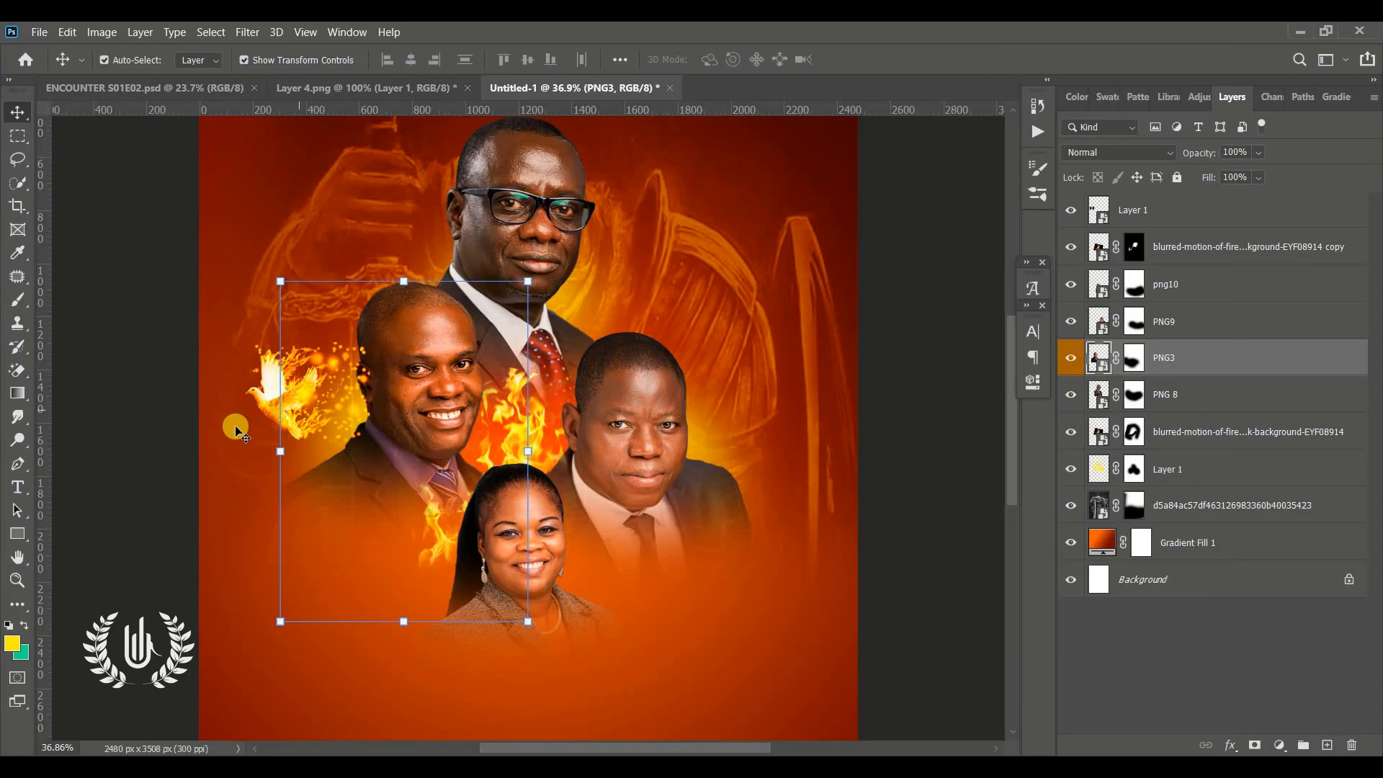
Move the dove layer below the PNG3 portrait layer and nudge the dove slightly up and right
left_click(137, 425)
left_click(301, 397)
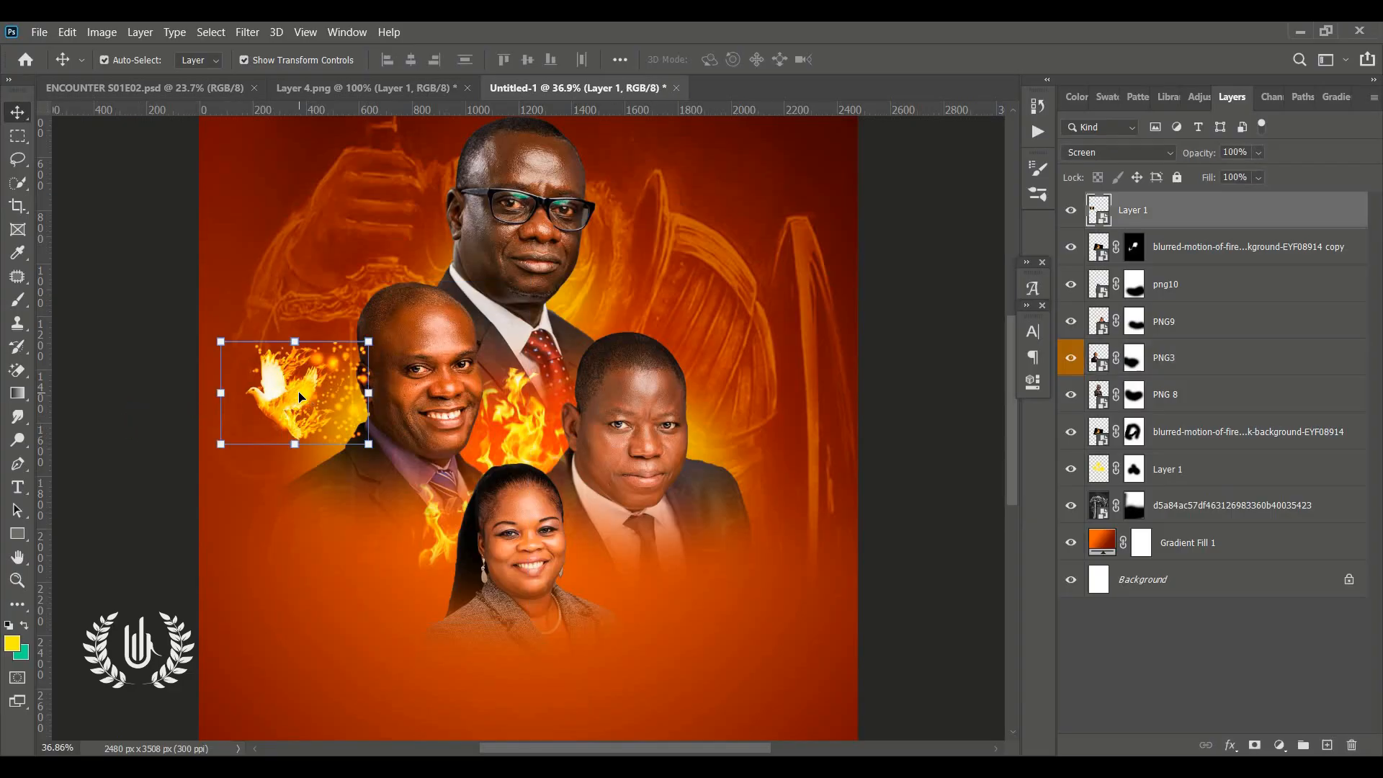
left_click_drag(1239, 214, 1174, 375)
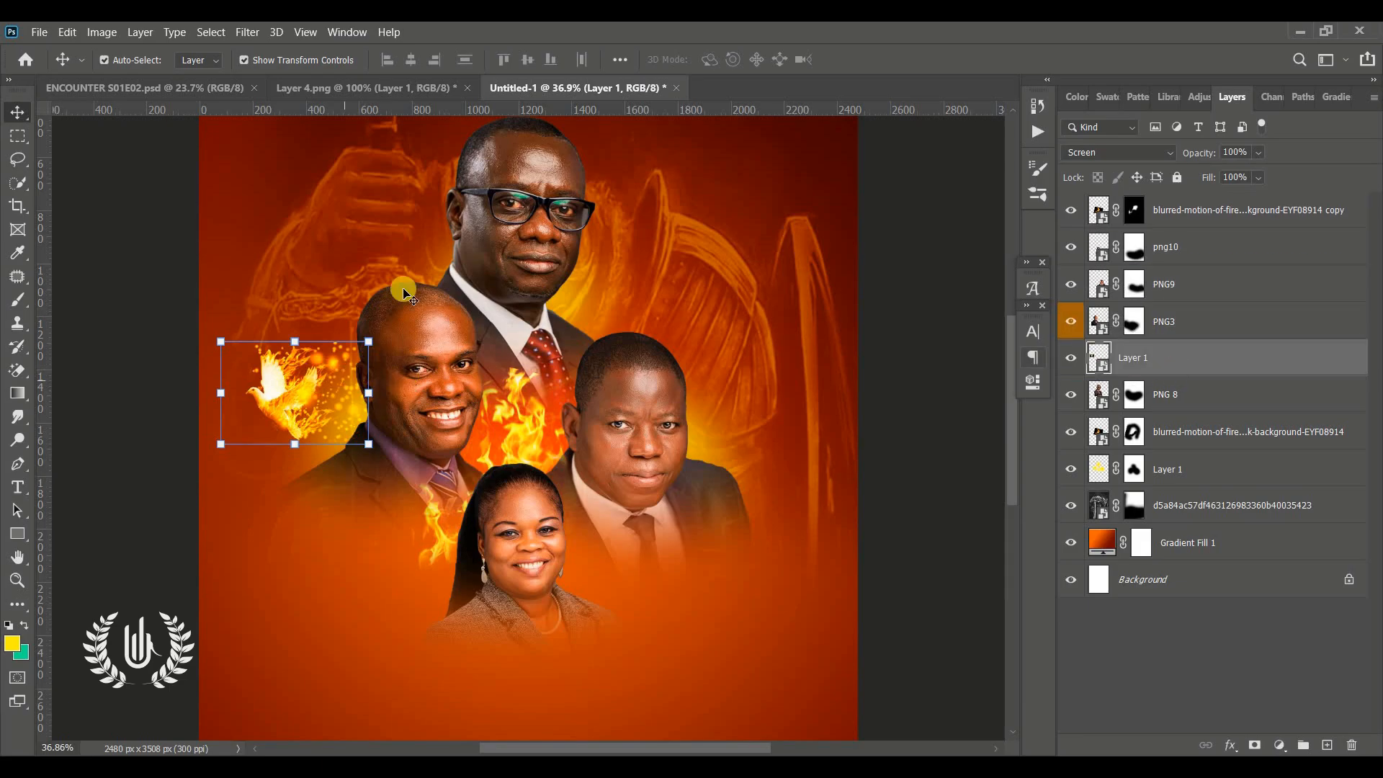
left_click_drag(306, 401, 321, 390)
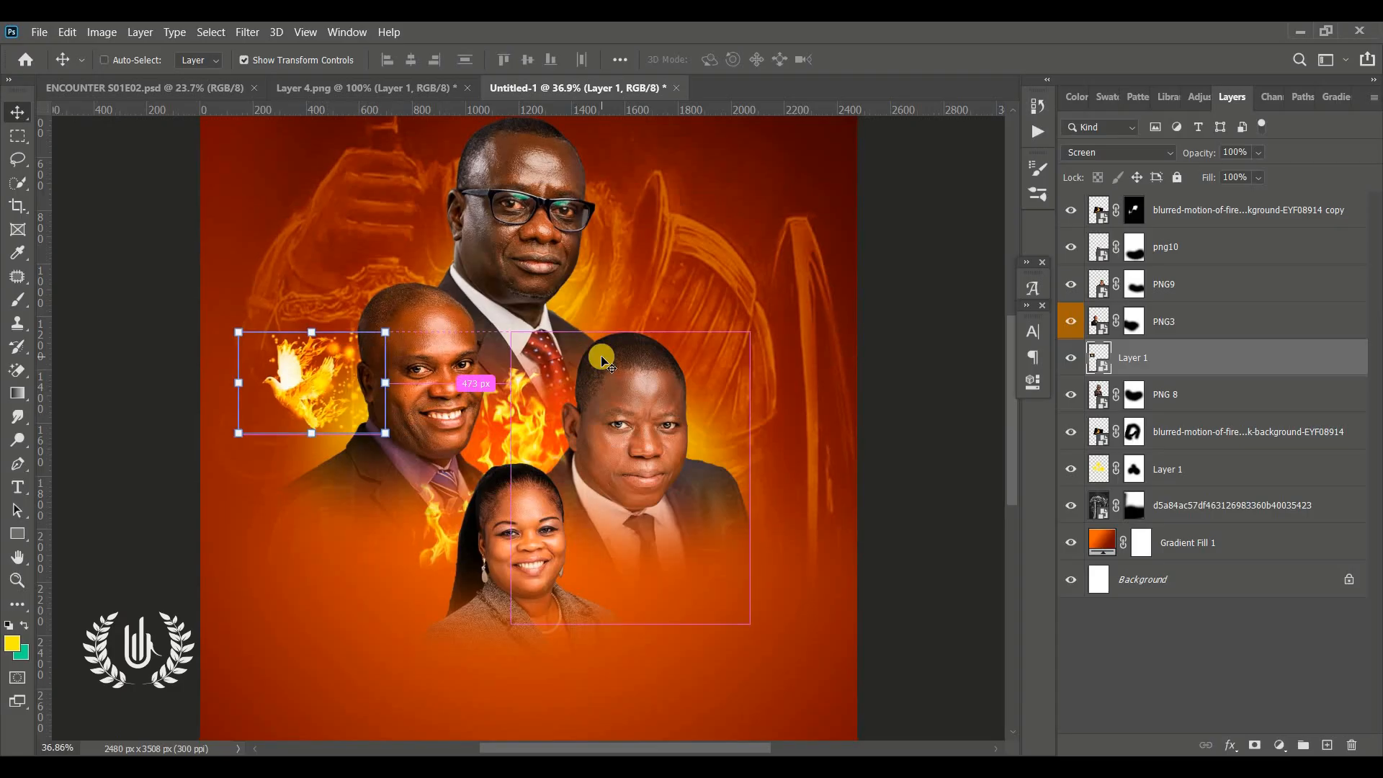
key("ctrl+0")
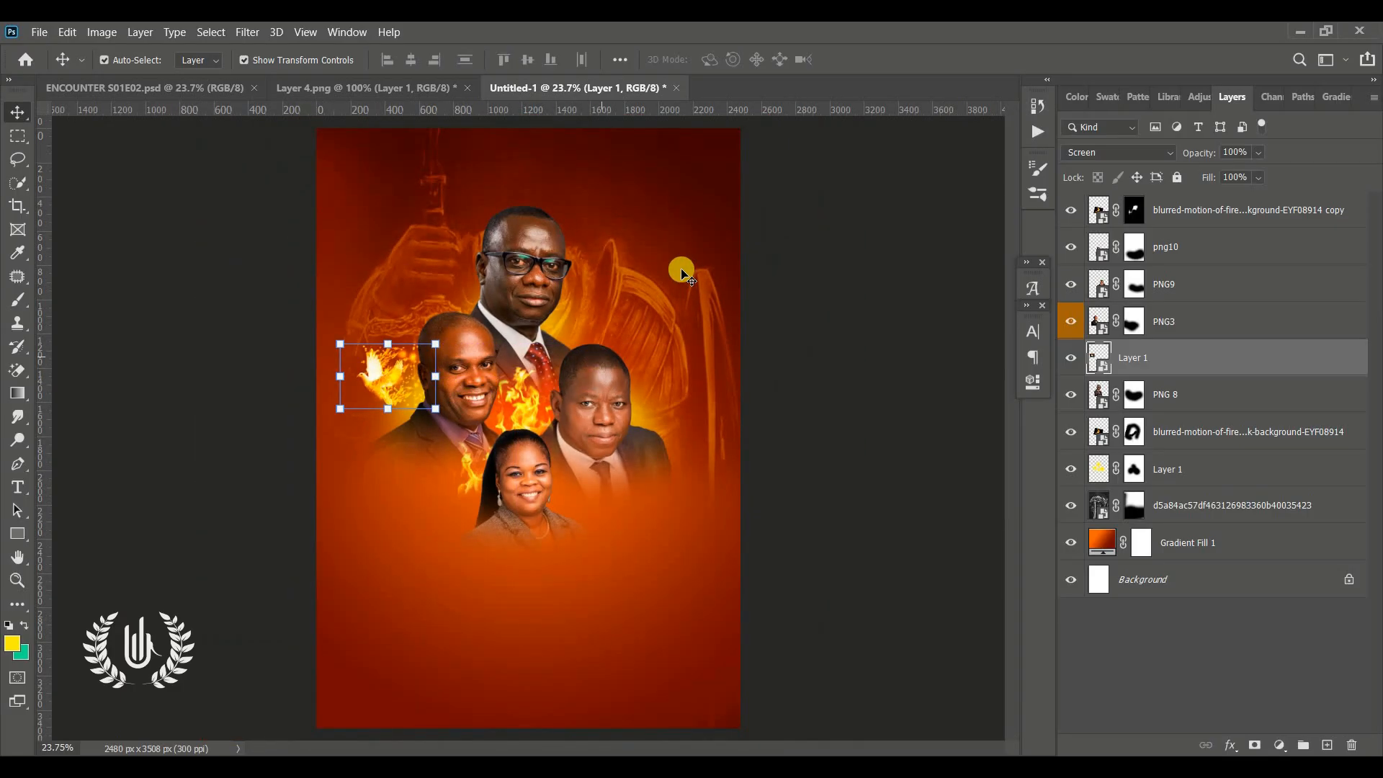
left_click(1179, 209)
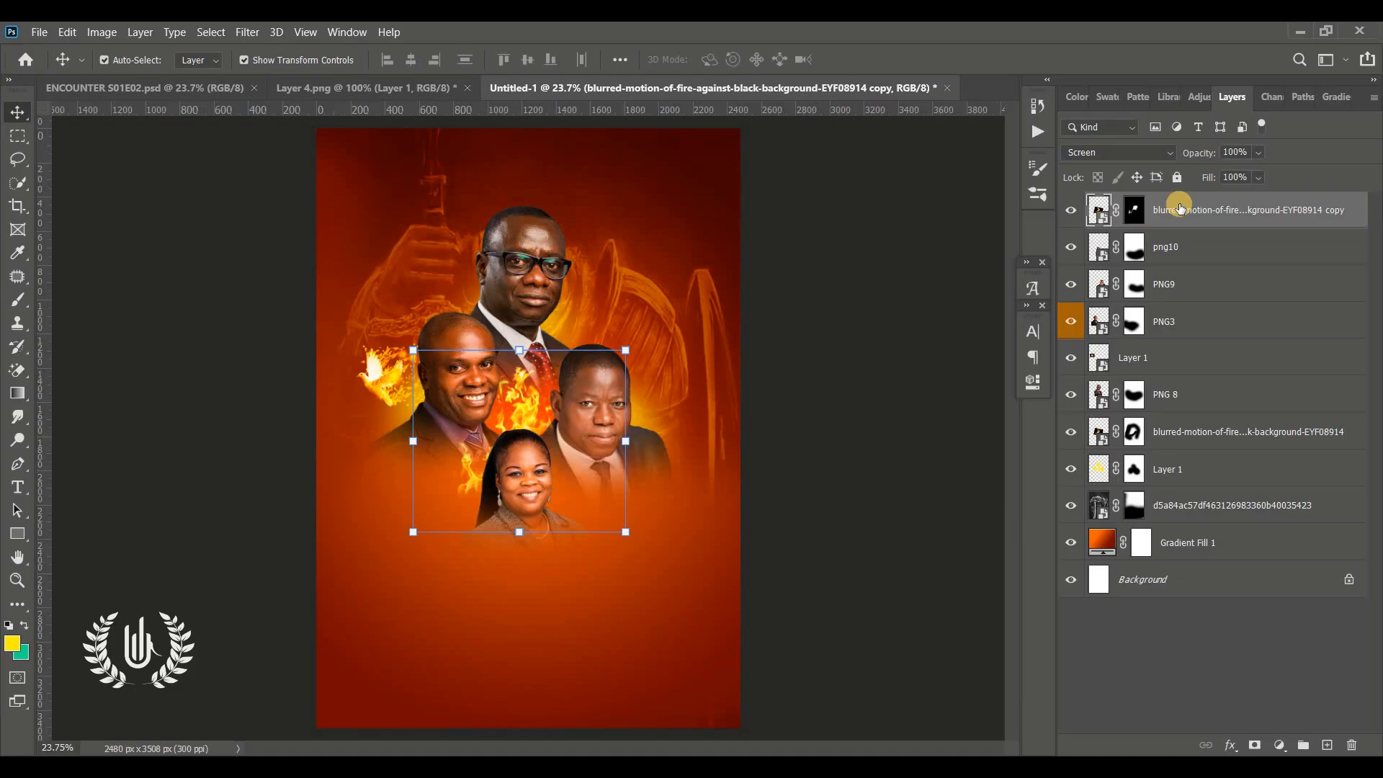
left_click(39, 32)
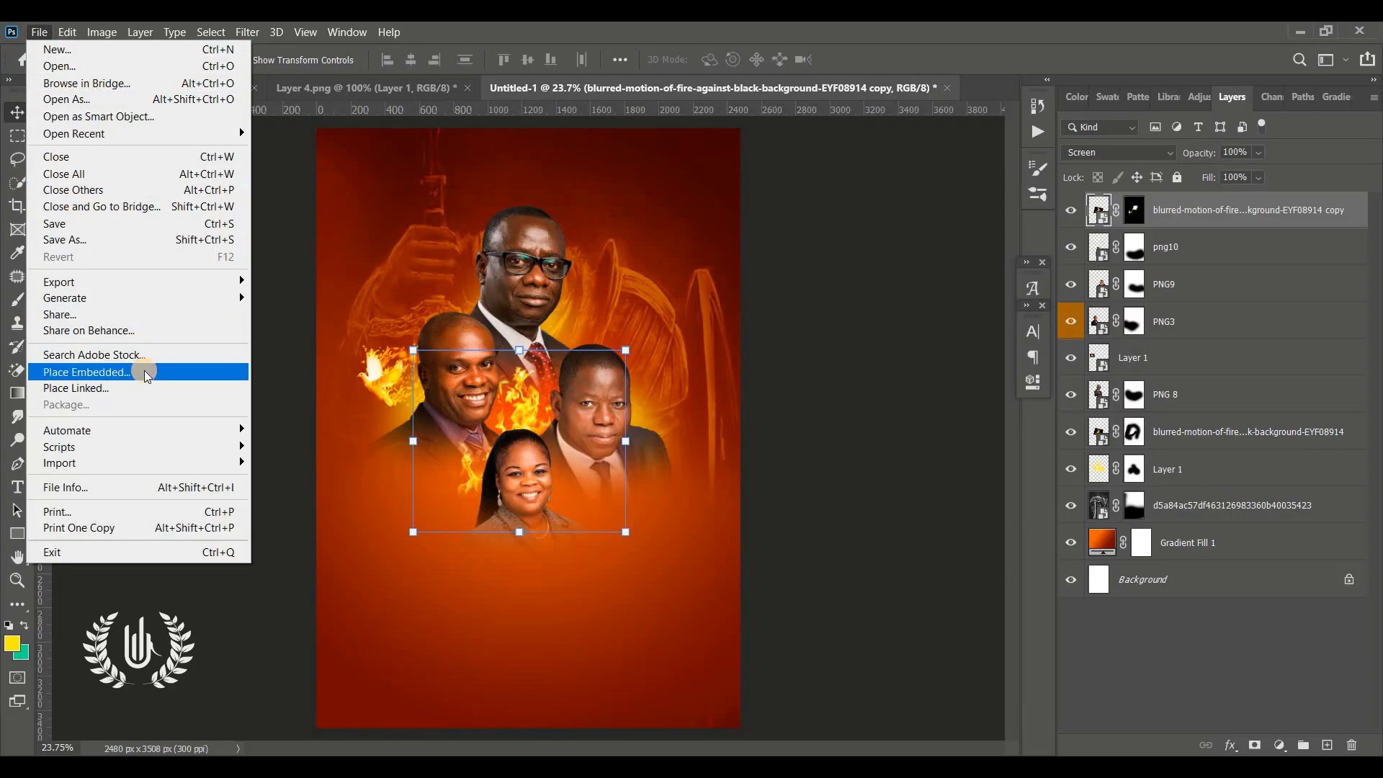
left_click(141, 371)
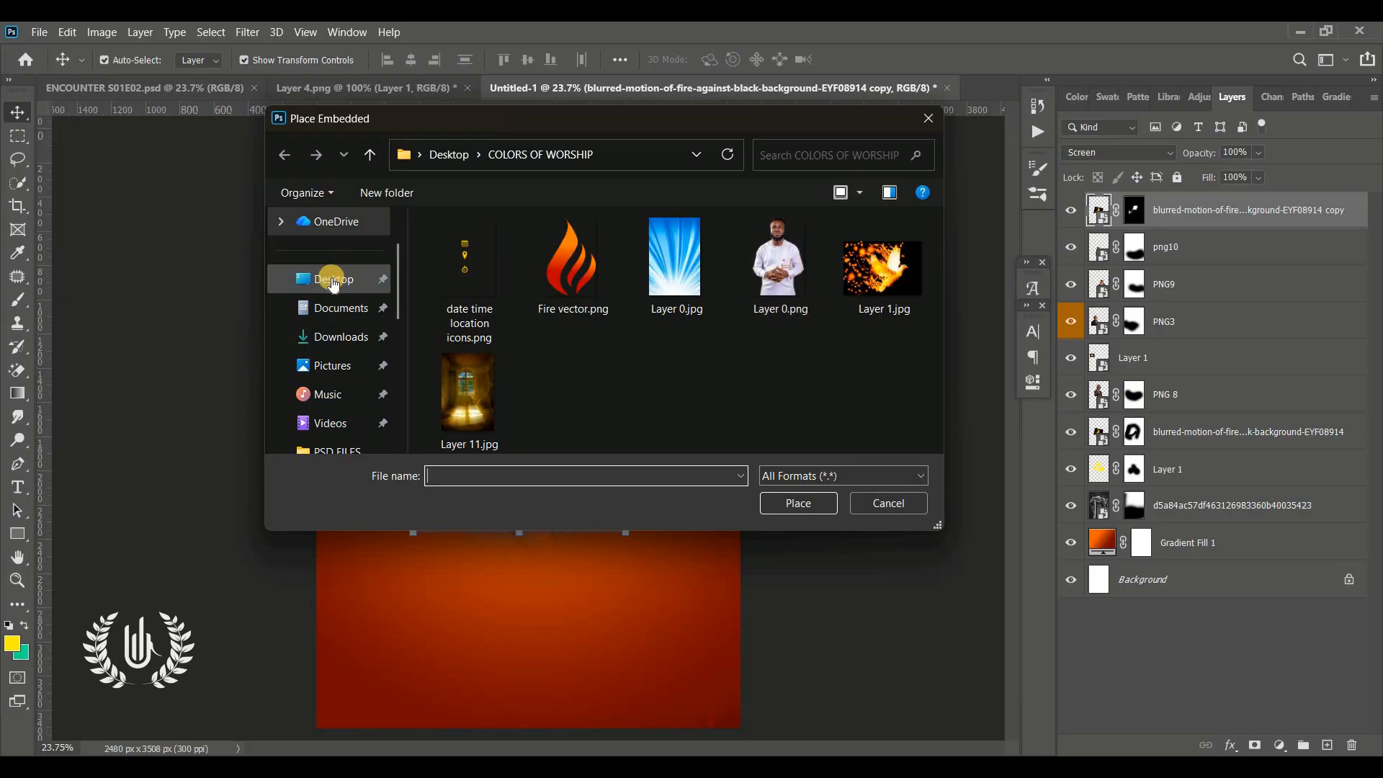
left_click(333, 284)
left_click(501, 377)
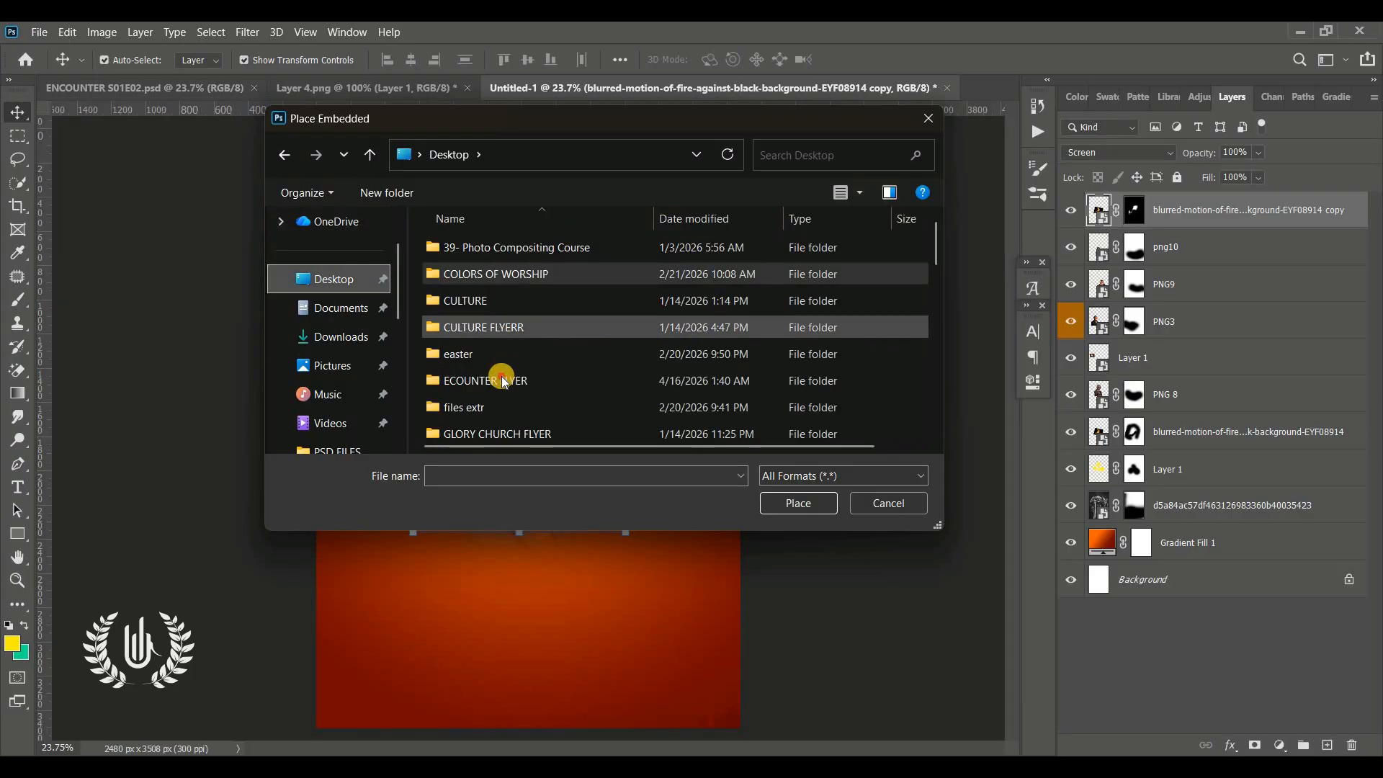
left_click(822, 502)
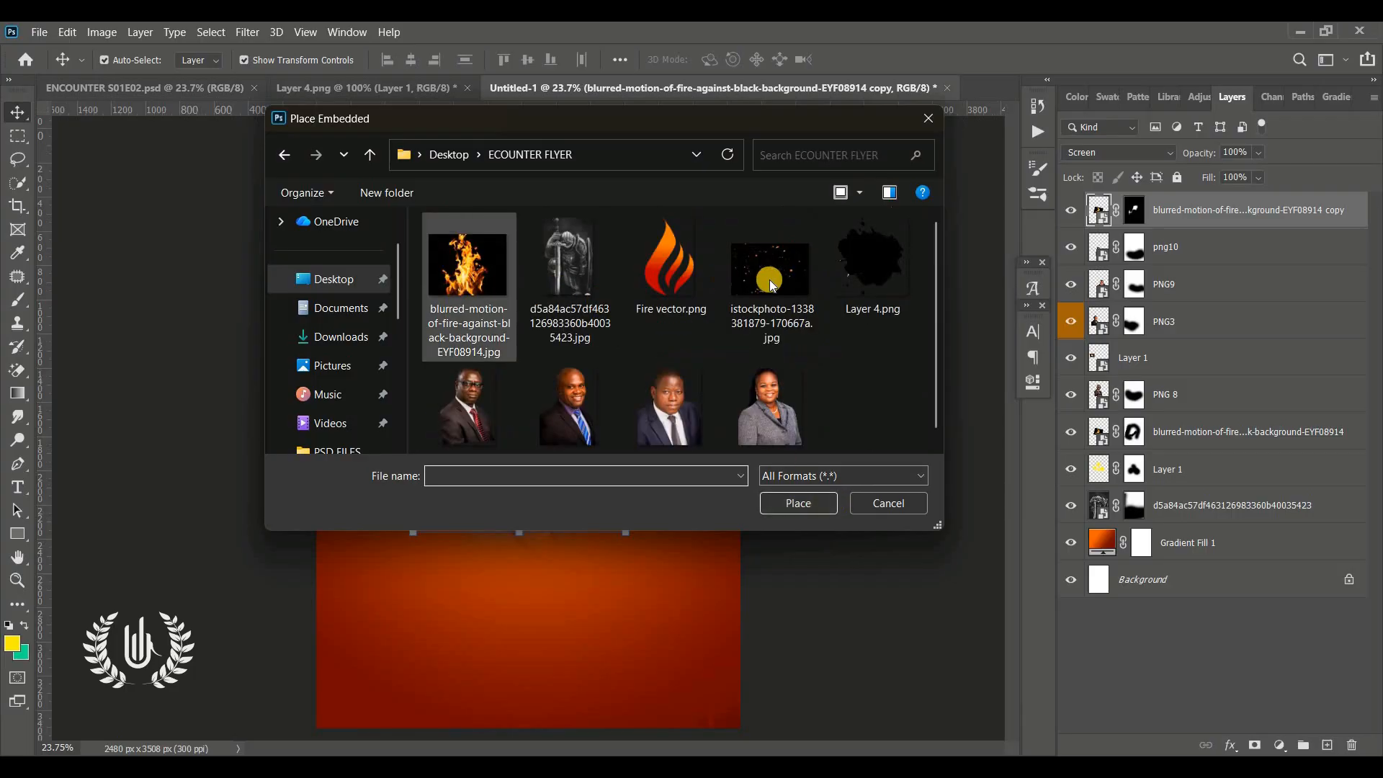
left_click(770, 279)
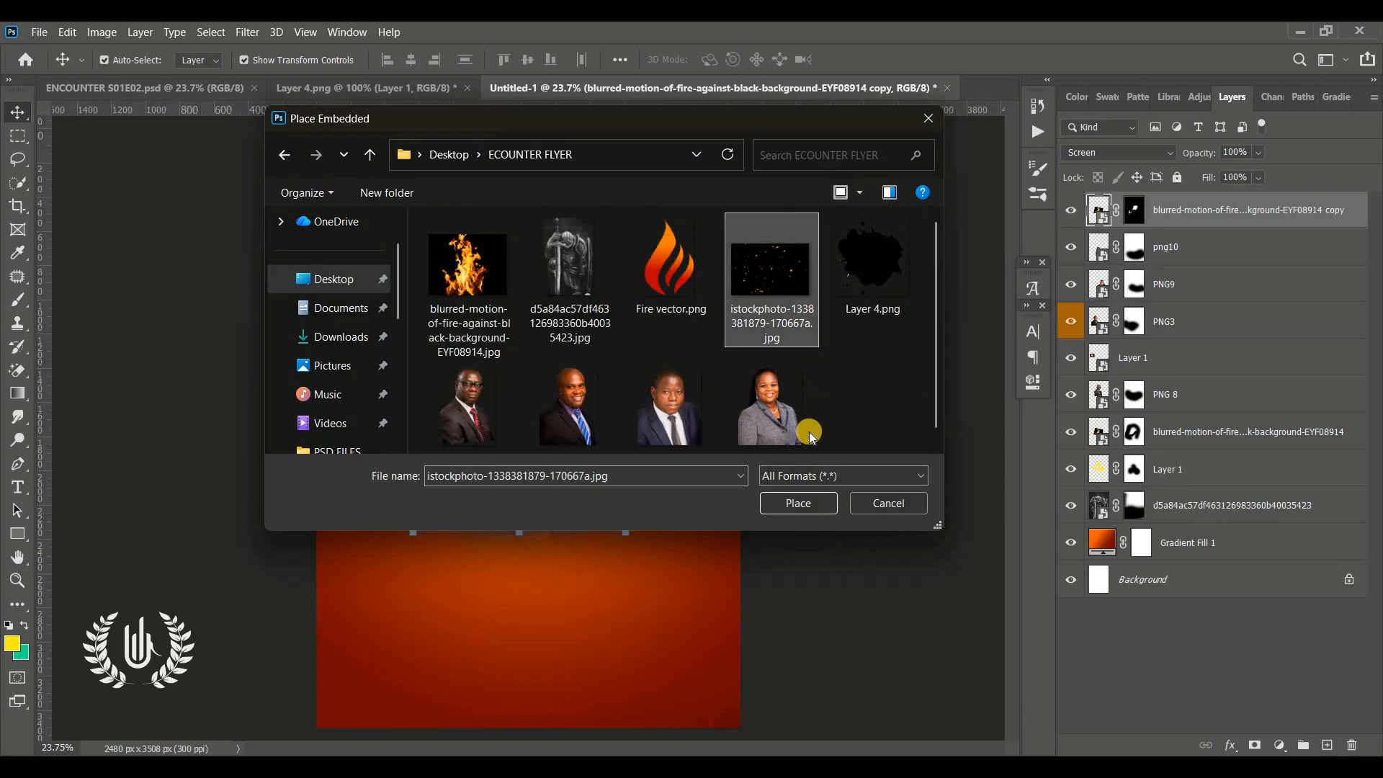
left_click(785, 502)
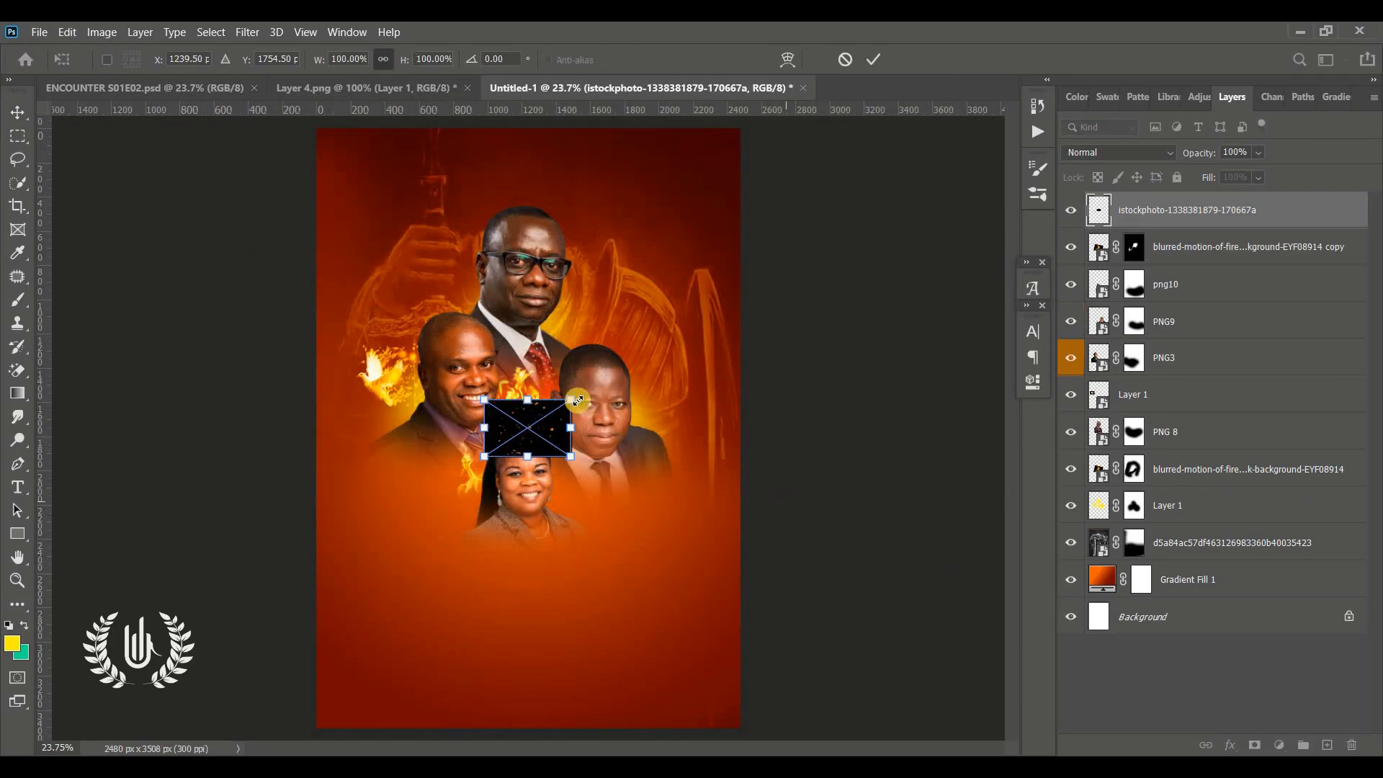
Rotate the sparks image about 90°, enlarge it to cover the page, and set its blend mode to Screen
left_click_drag(574, 401, 908, 173)
left_click_drag(698, 348, 528, 417)
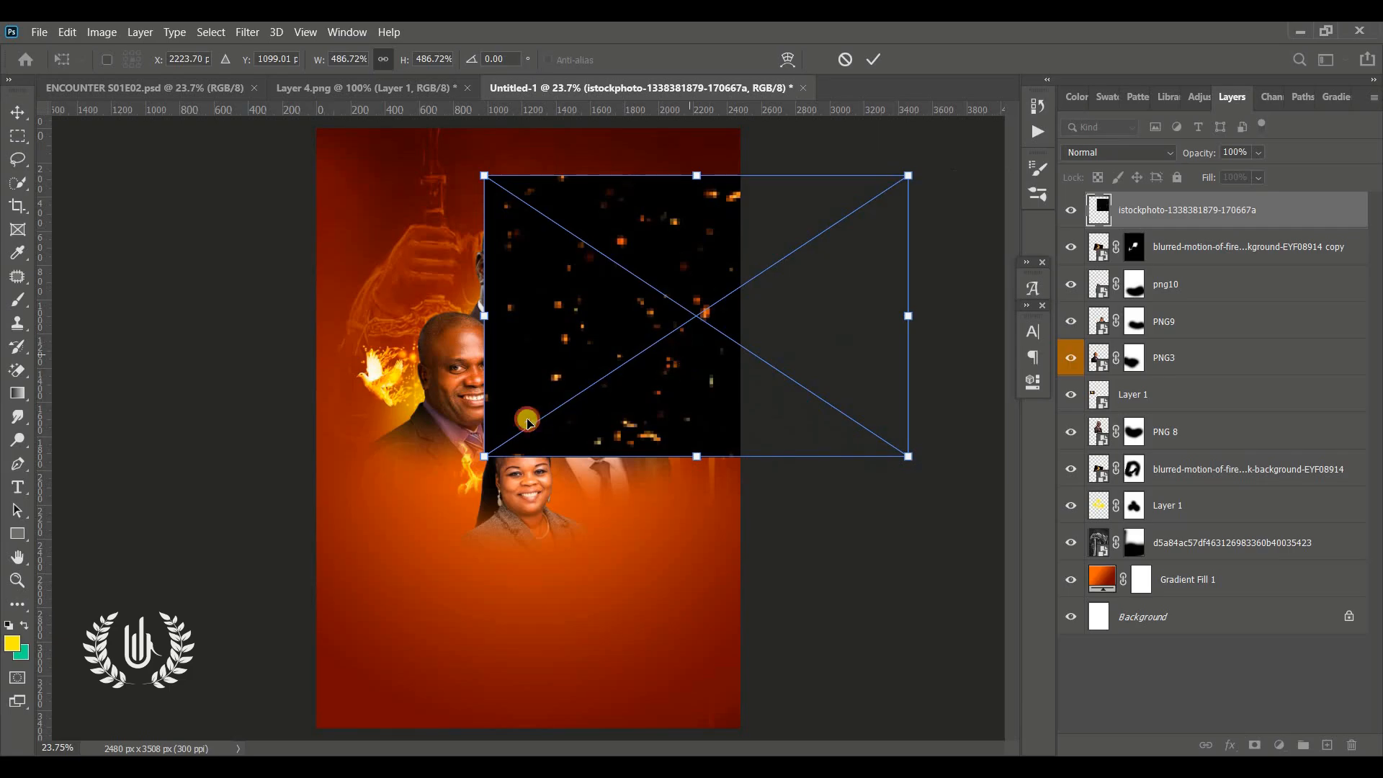
left_click_drag(530, 520, 531, 628)
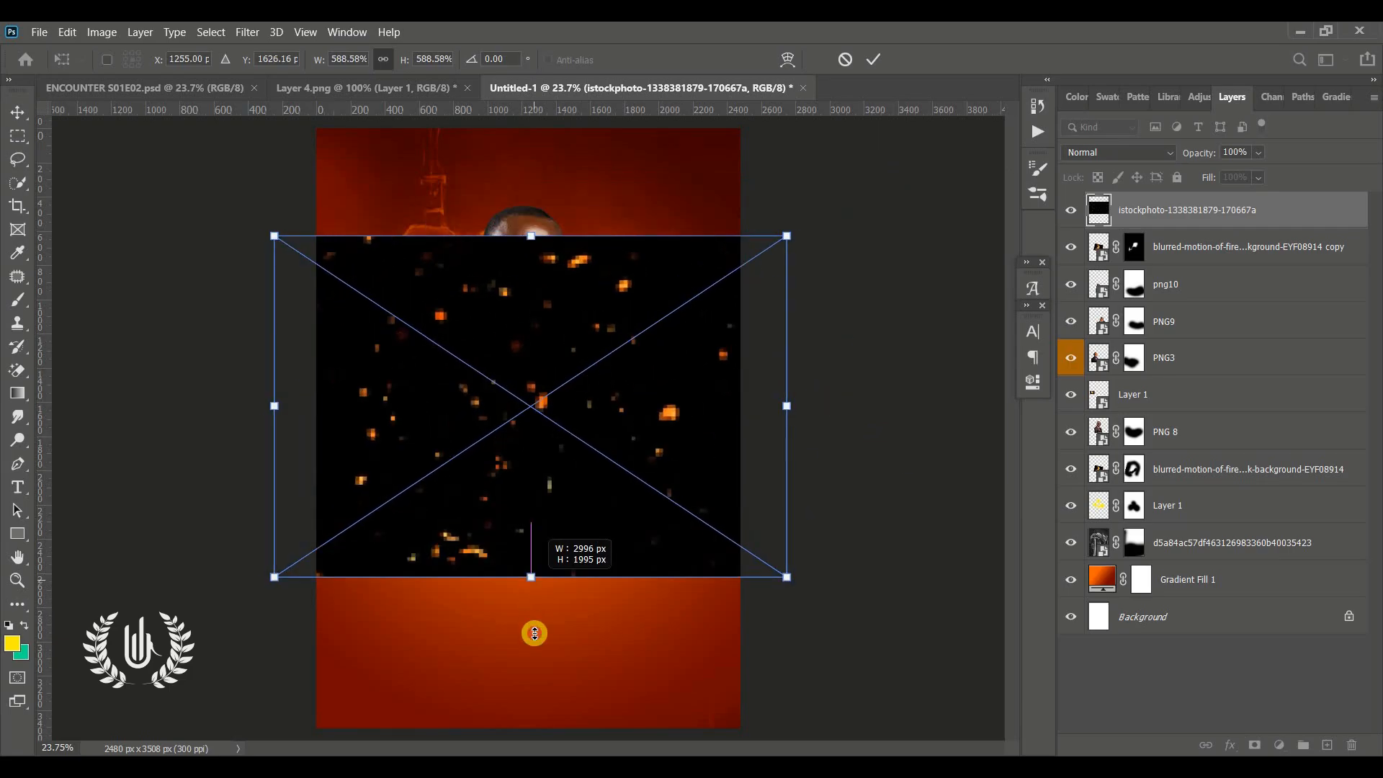
left_click_drag(585, 382, 576, 360)
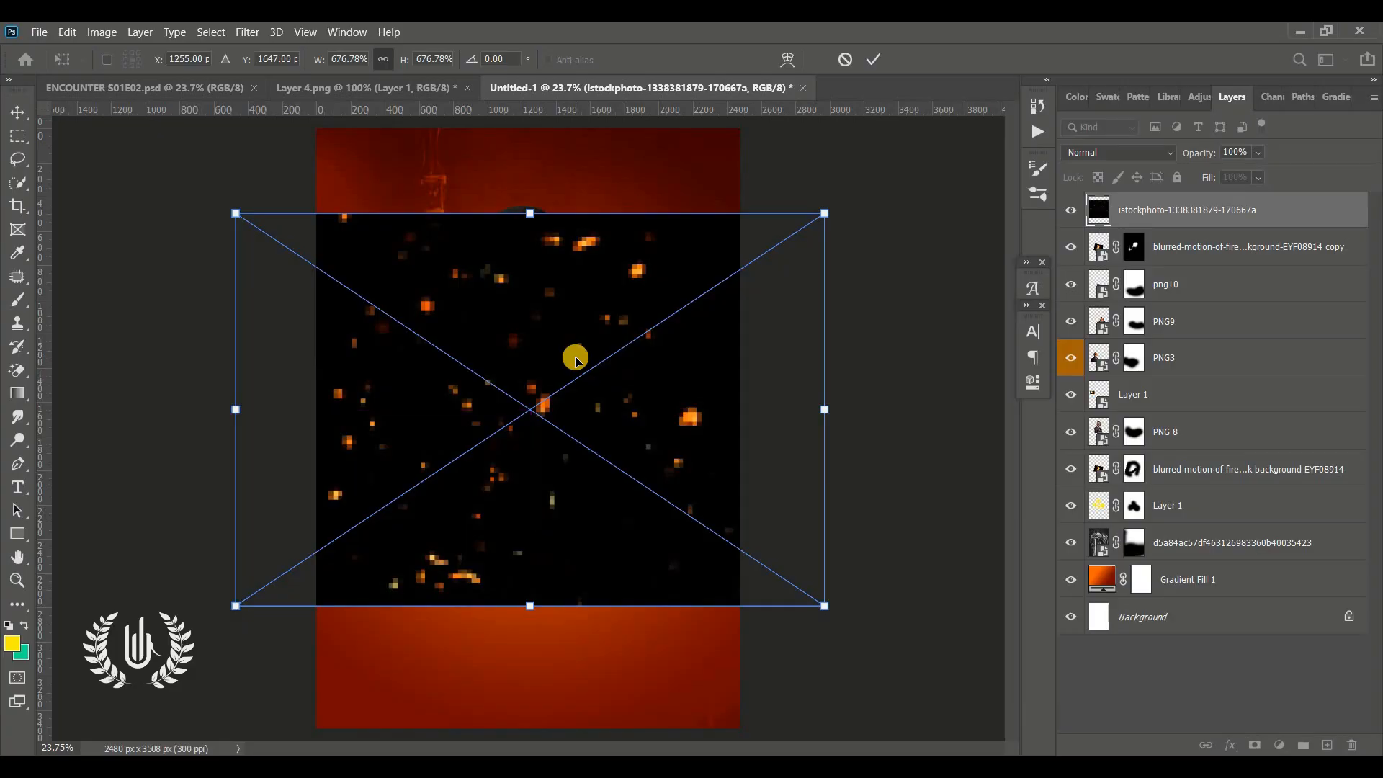
left_click_drag(810, 673, 331, 706)
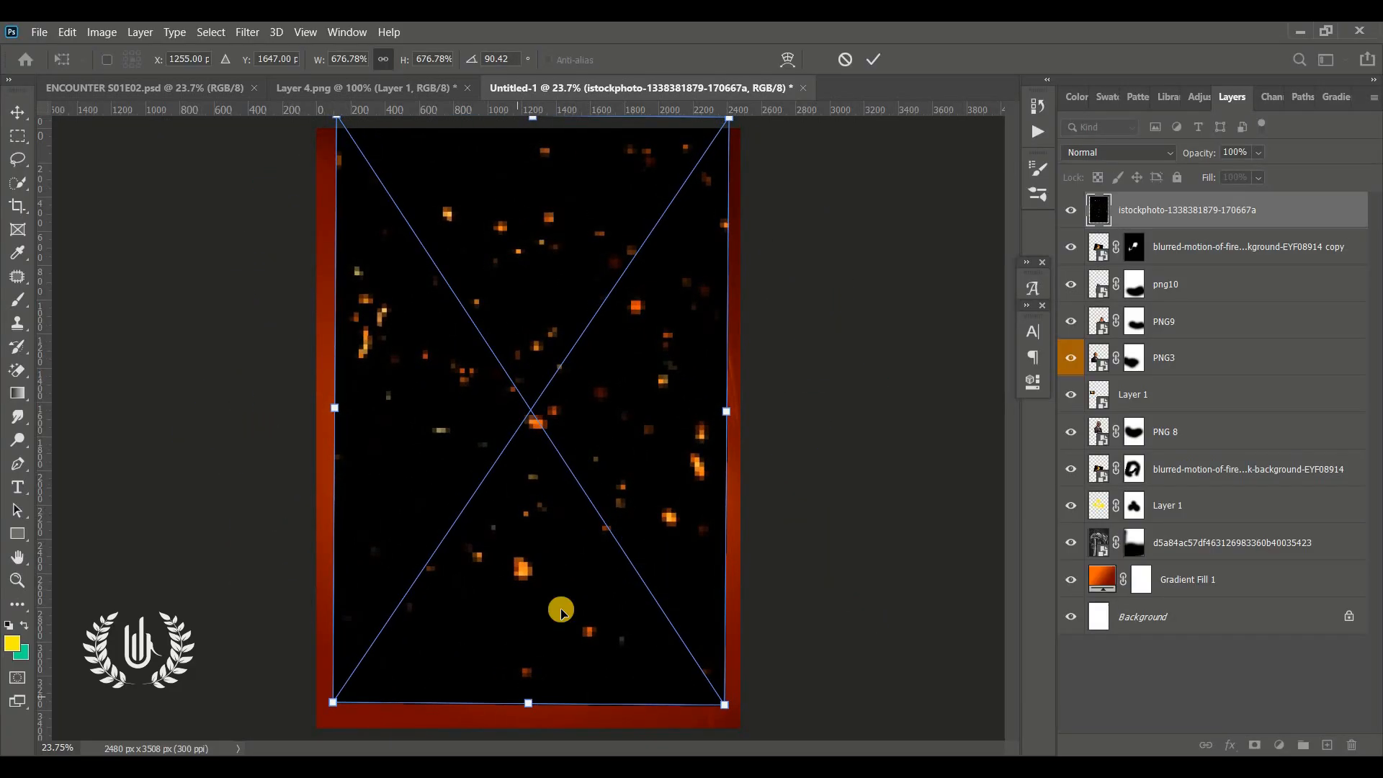
left_click_drag(557, 623, 548, 663)
left_click(872, 63)
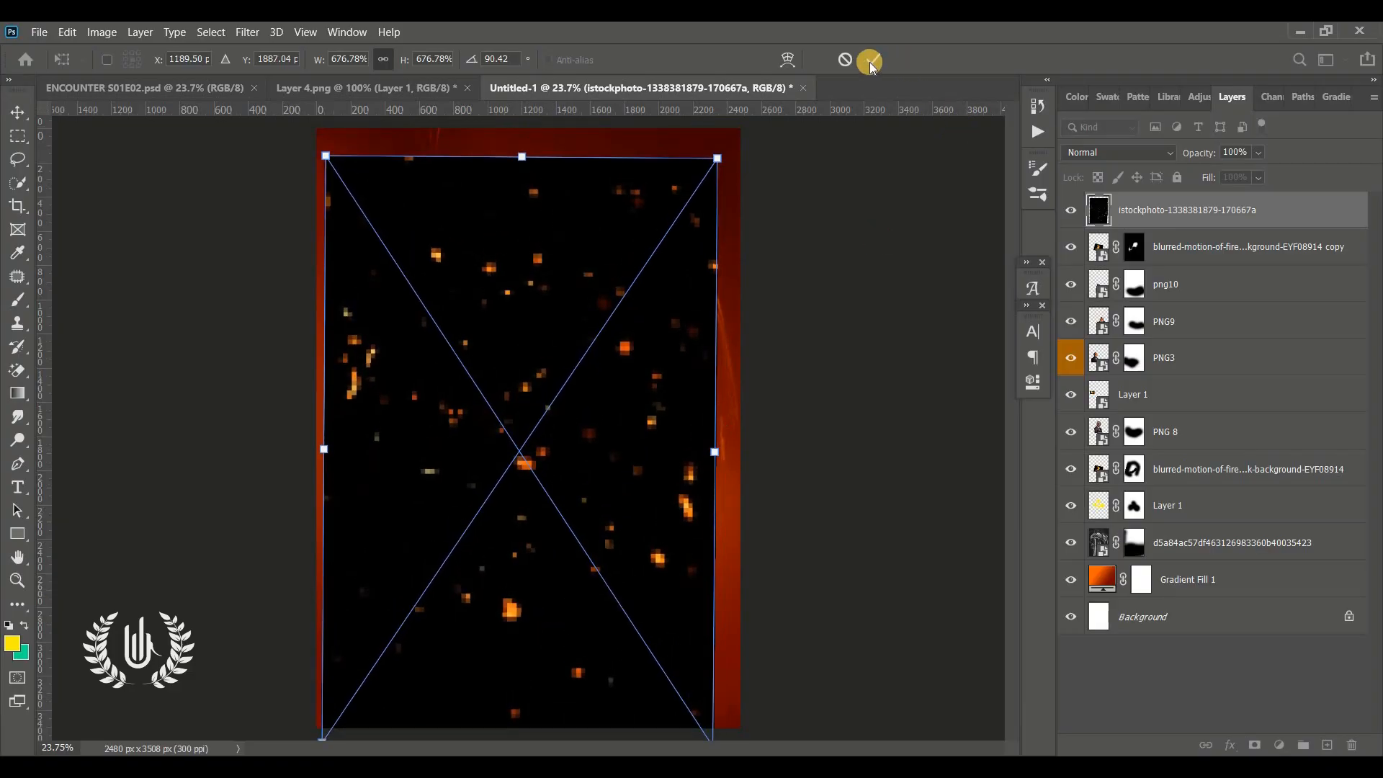
left_click(1119, 151)
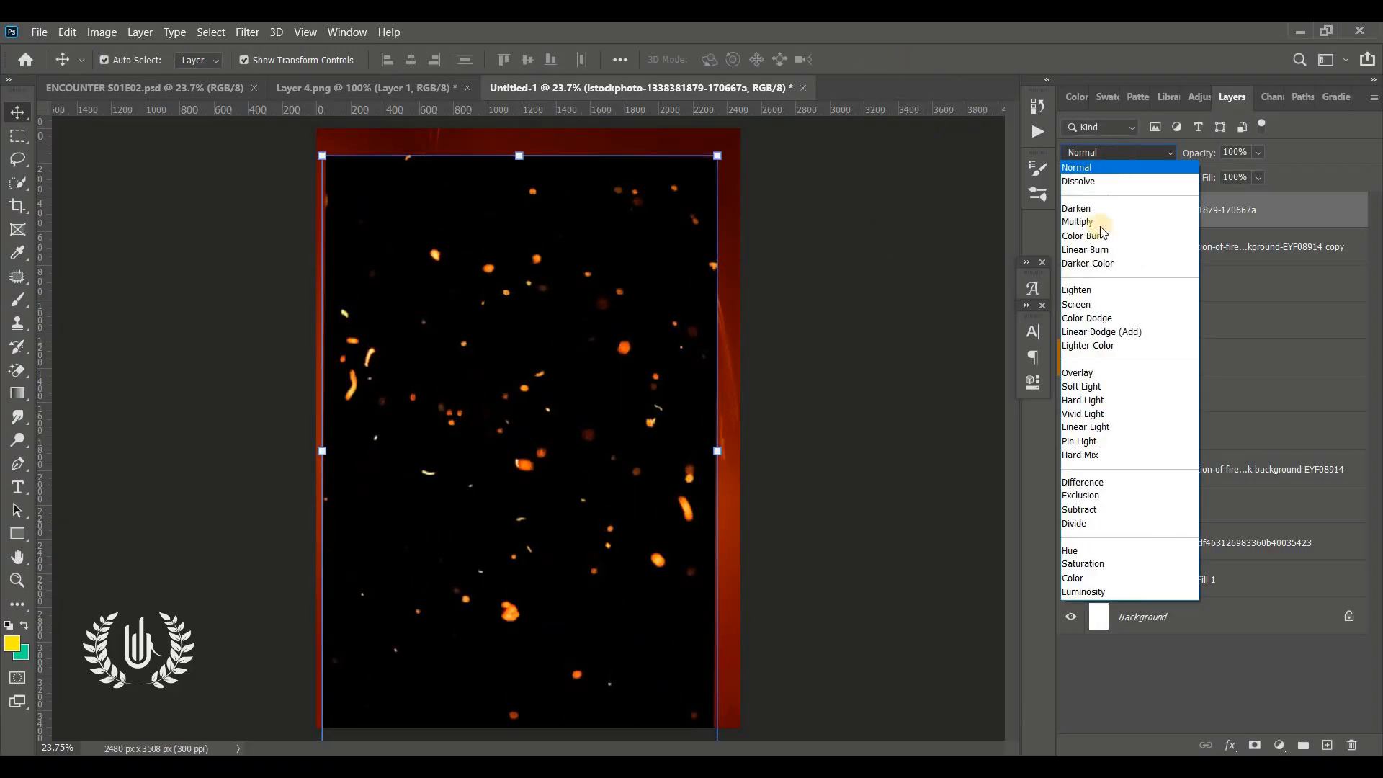
left_click(1077, 306)
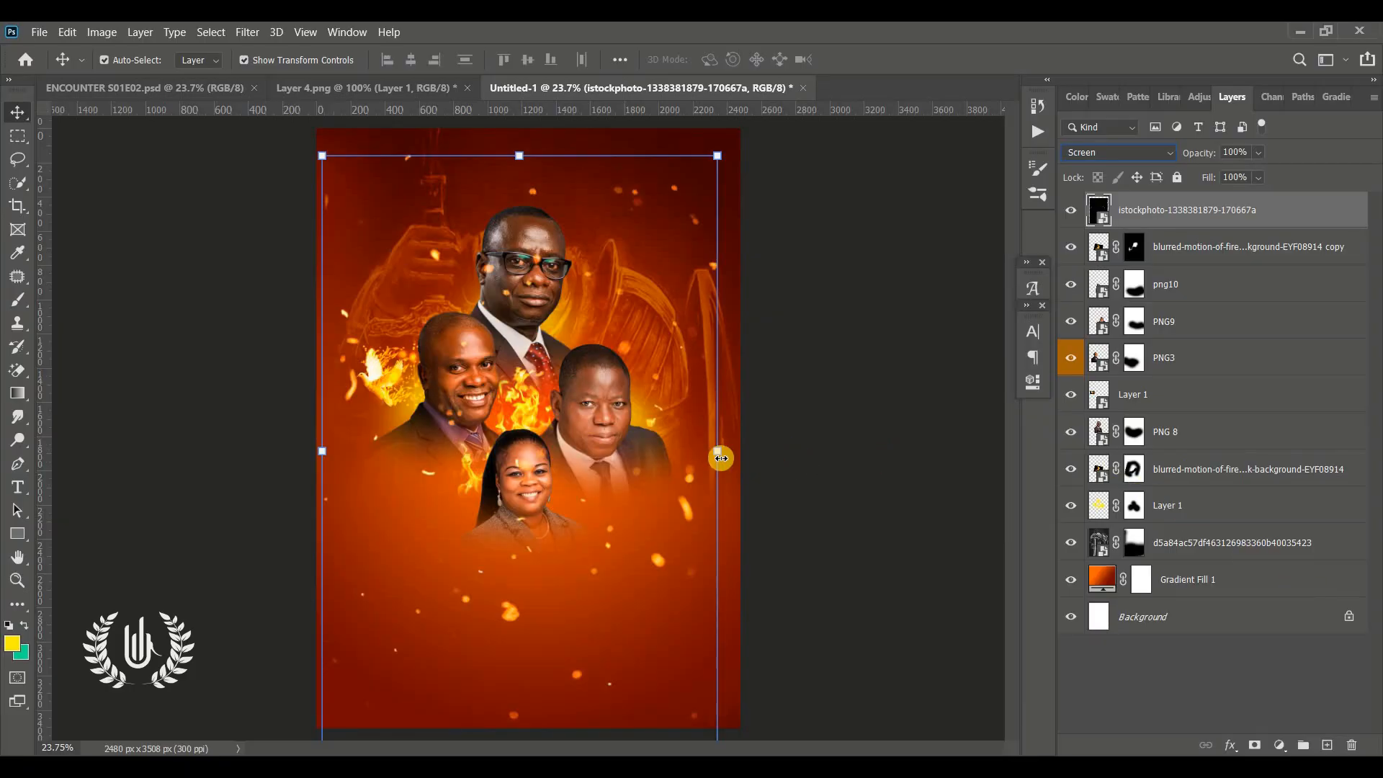
Add a layer mask to the sparks layer and paint black on it to hide sparks over the speakers' faces
left_click(1254, 745)
key("b")
key("d")
key("x")
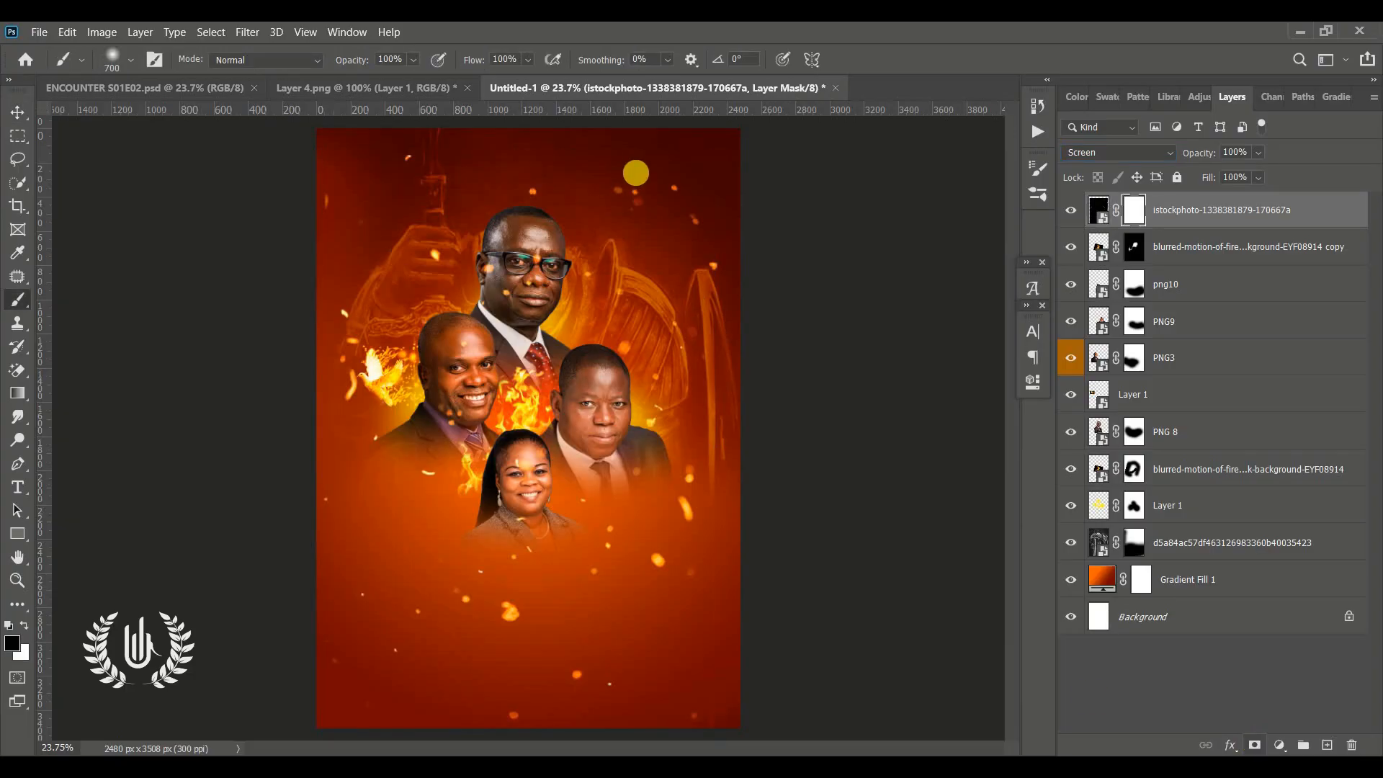
mouse_move(721, 550)
left_mouse_down()
mouse_move(726, 672)
mouse_move(613, 689)
mouse_move(421, 698)
mouse_move(355, 628)
mouse_move(419, 670)
mouse_move(276, 599)
mouse_move(340, 569)
left_mouse_up()
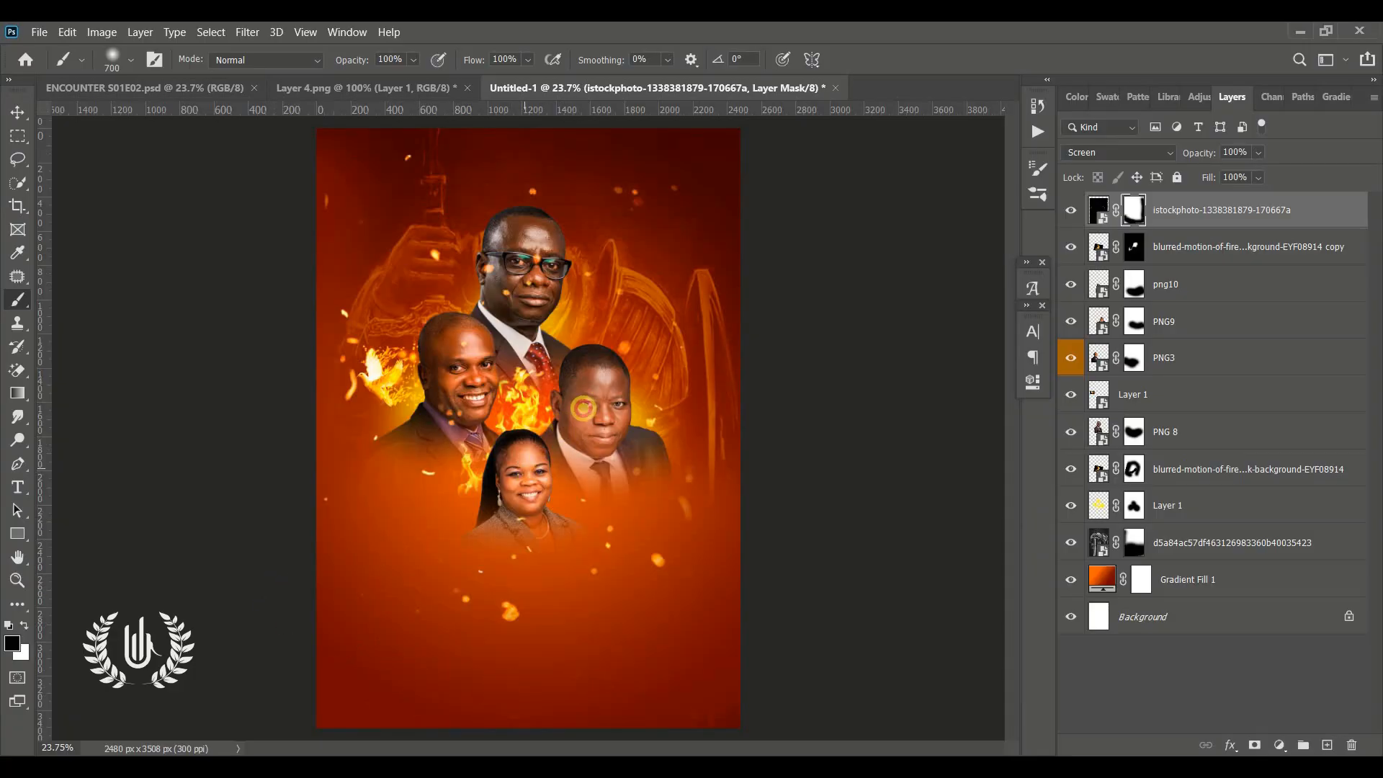
mouse_move(542, 290)
left_mouse_down()
mouse_move(500, 218)
mouse_move(516, 267)
left_mouse_up()
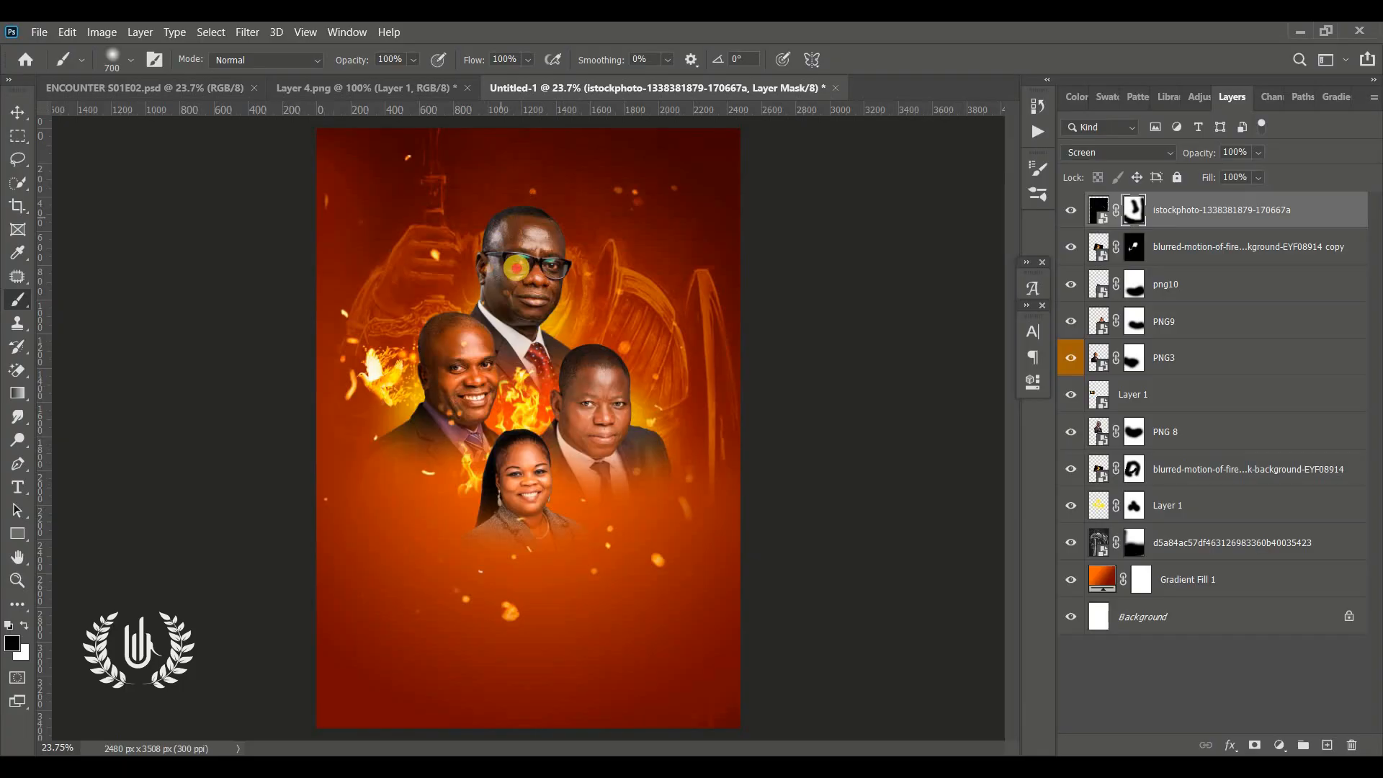
mouse_move(479, 392)
left_mouse_down()
mouse_move(480, 367)
mouse_move(497, 398)
mouse_move(469, 376)
left_mouse_up()
key("bracketleft")
key("bracketleft")
key("bracketleft")
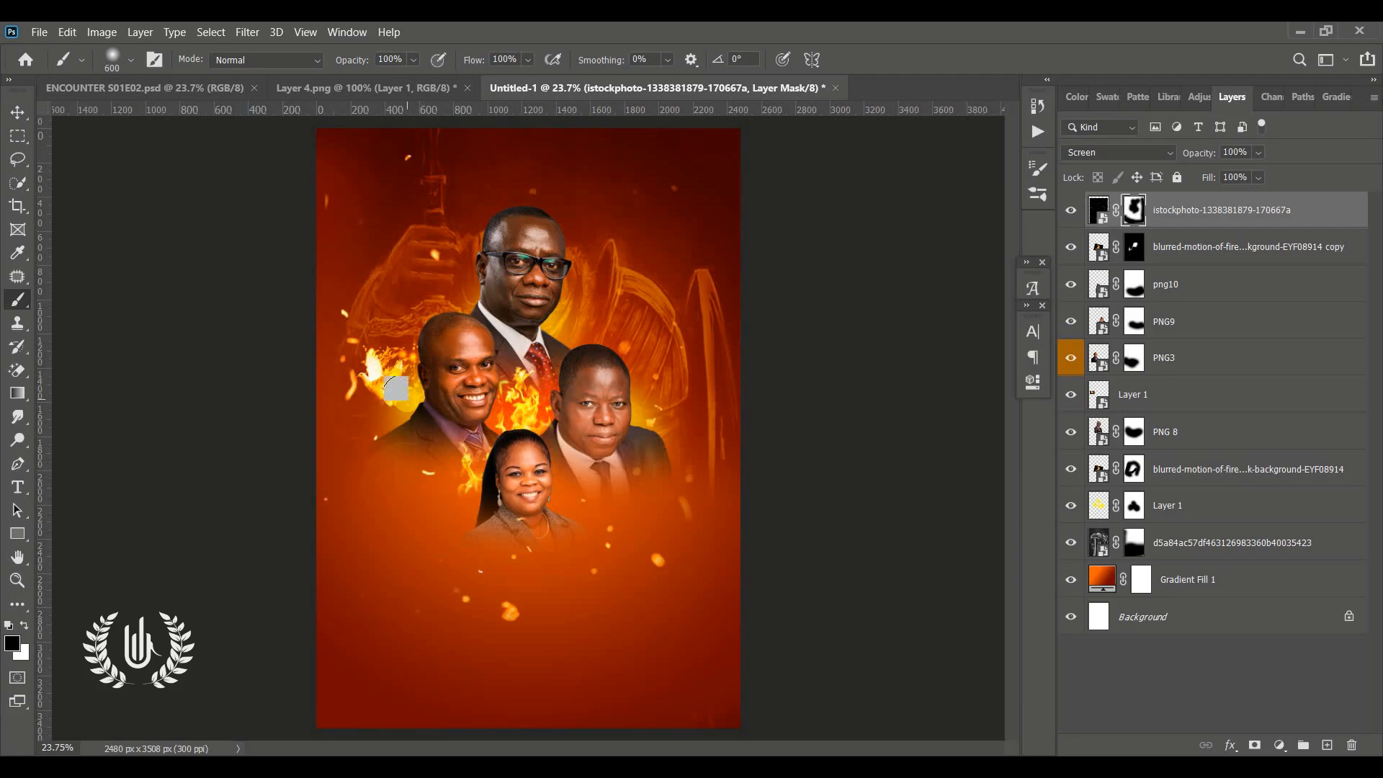
left_click_drag(389, 394, 385, 397)
left_click_drag(515, 541, 554, 430)
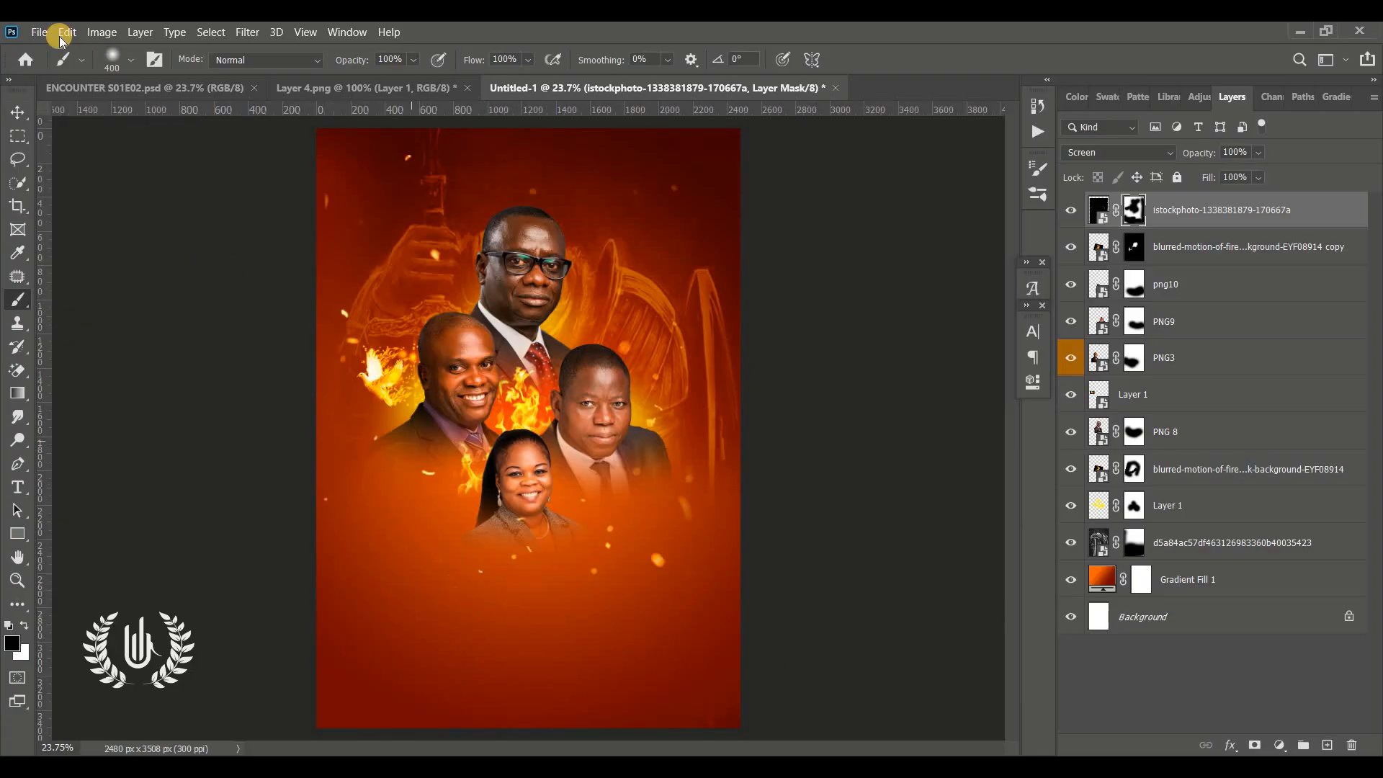
left_click(18, 112)
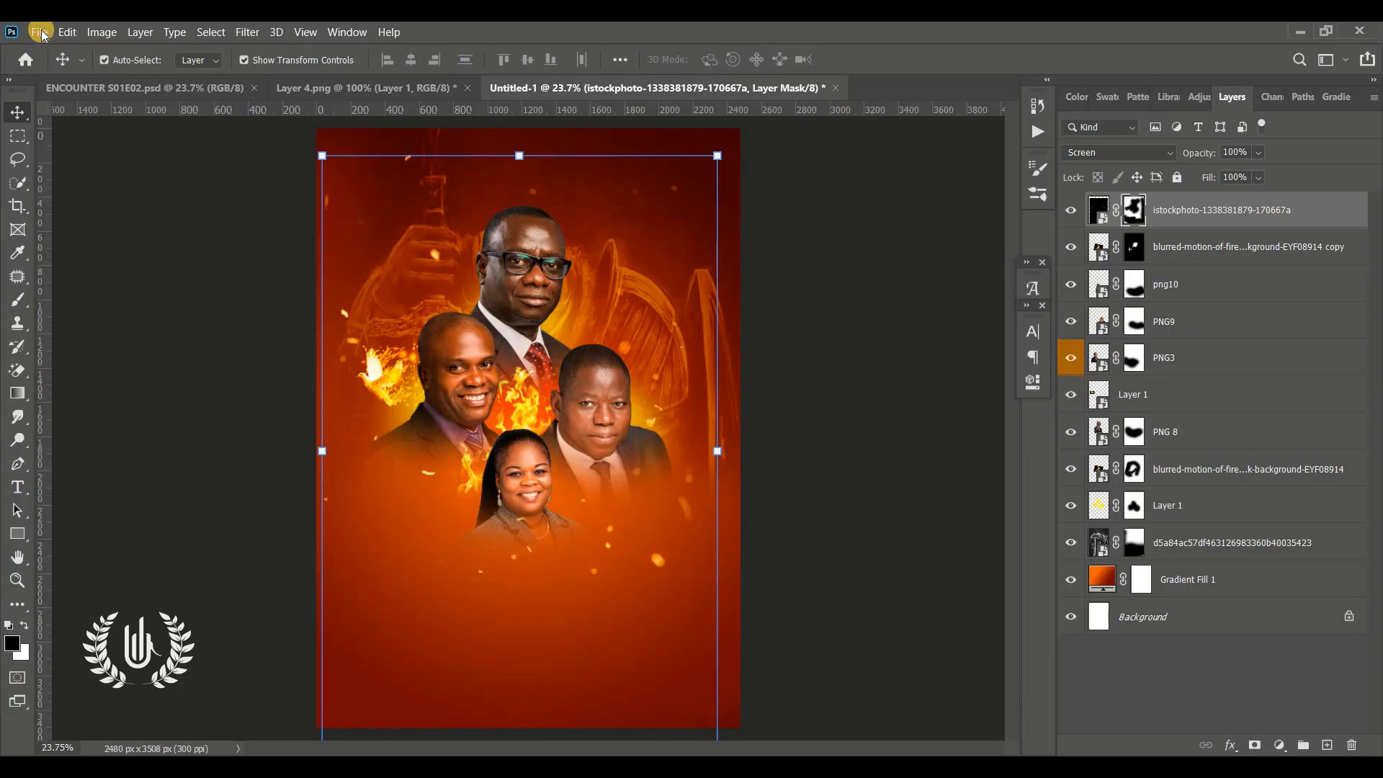
left_click(40, 32)
left_click(101, 367)
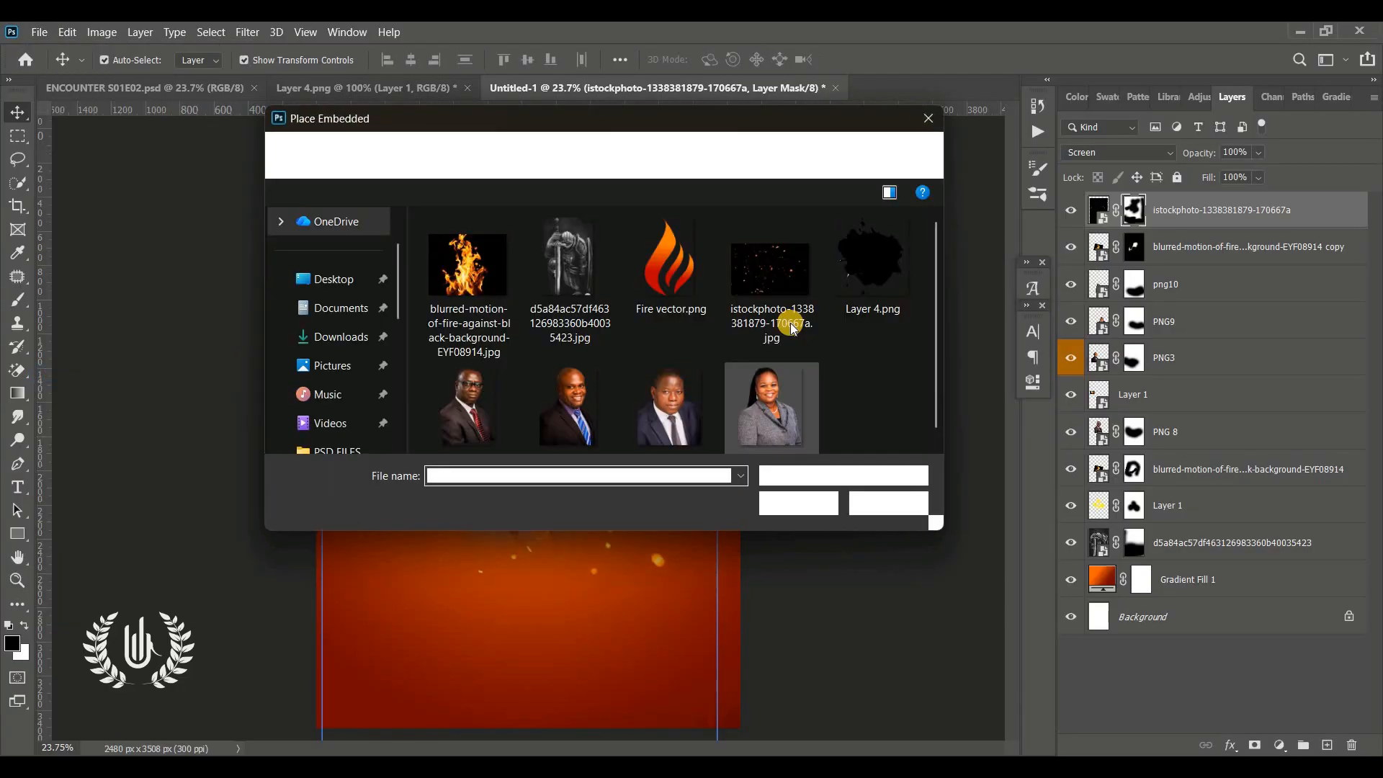
left_click(876, 281)
left_click(796, 280)
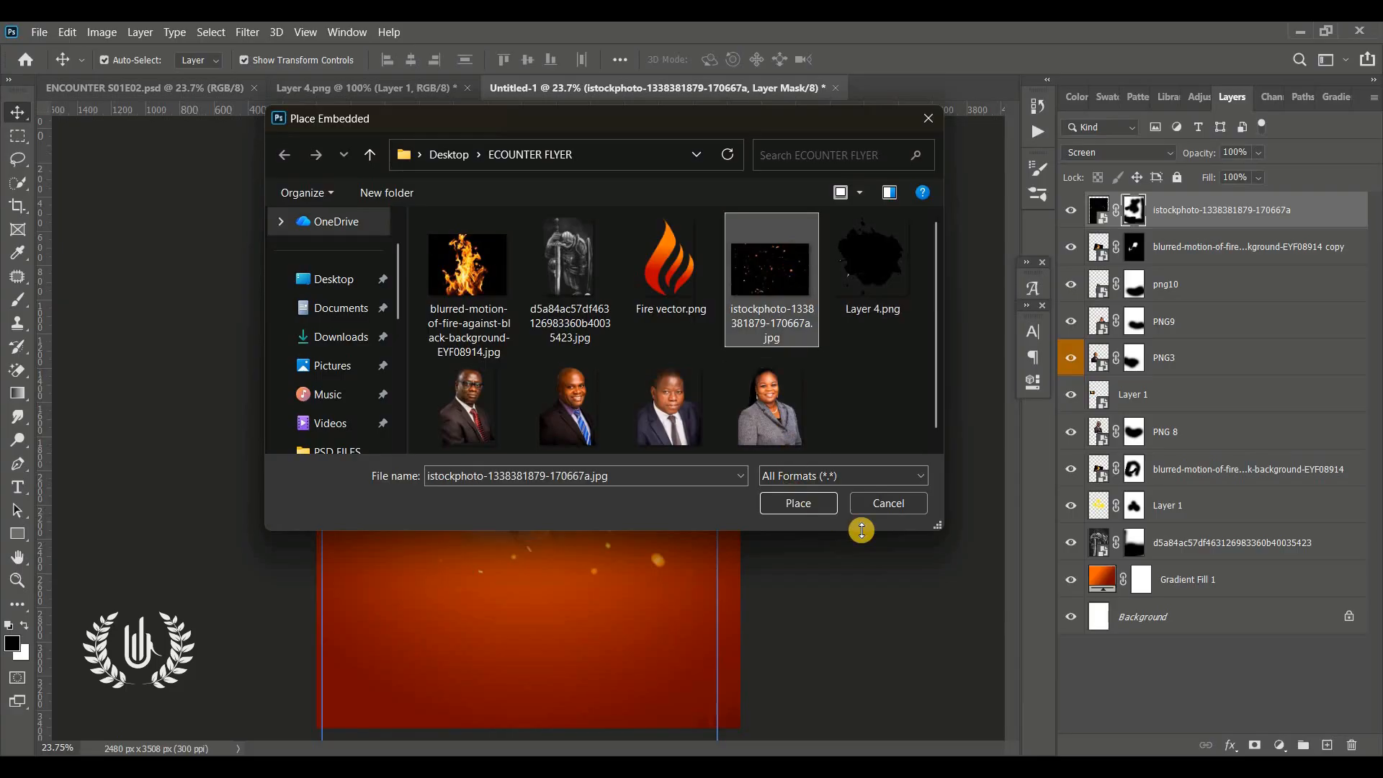
left_click(890, 504)
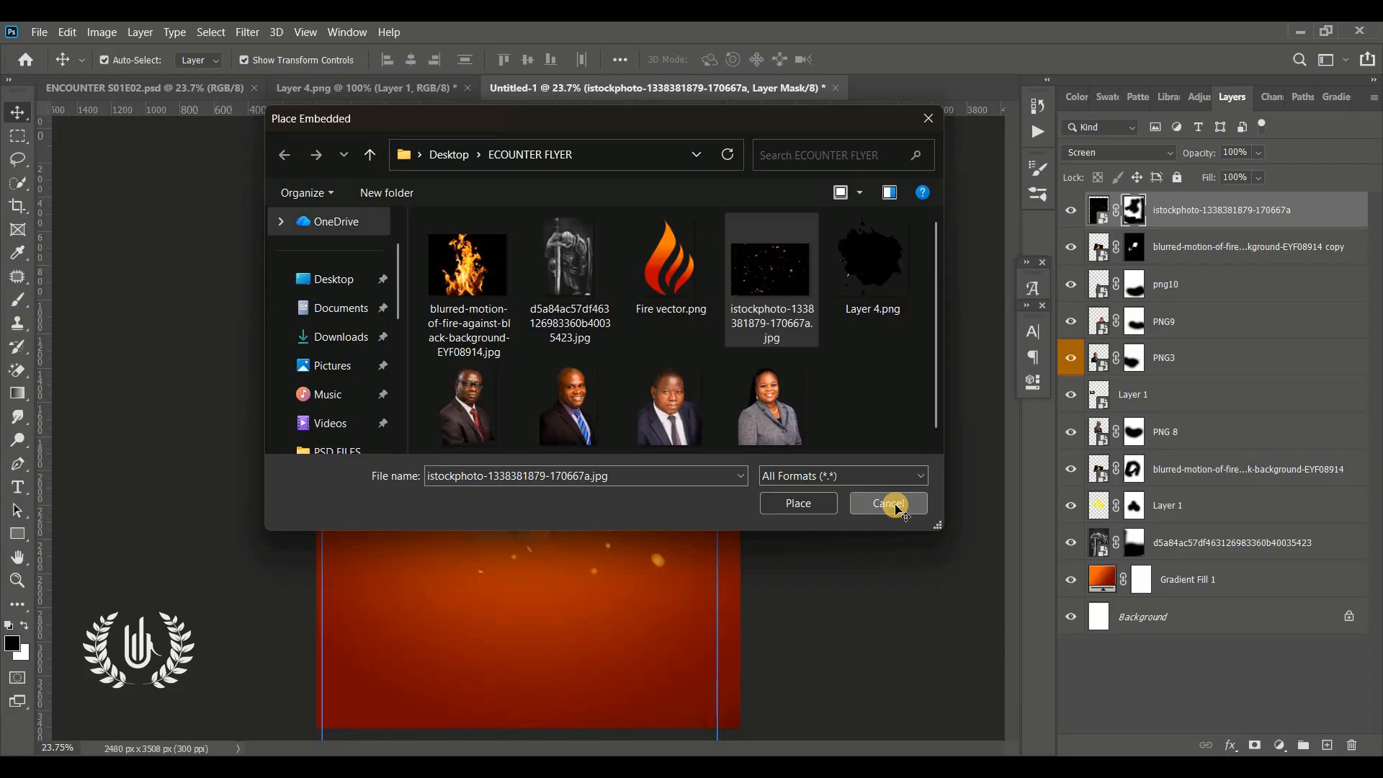
left_click(885, 399)
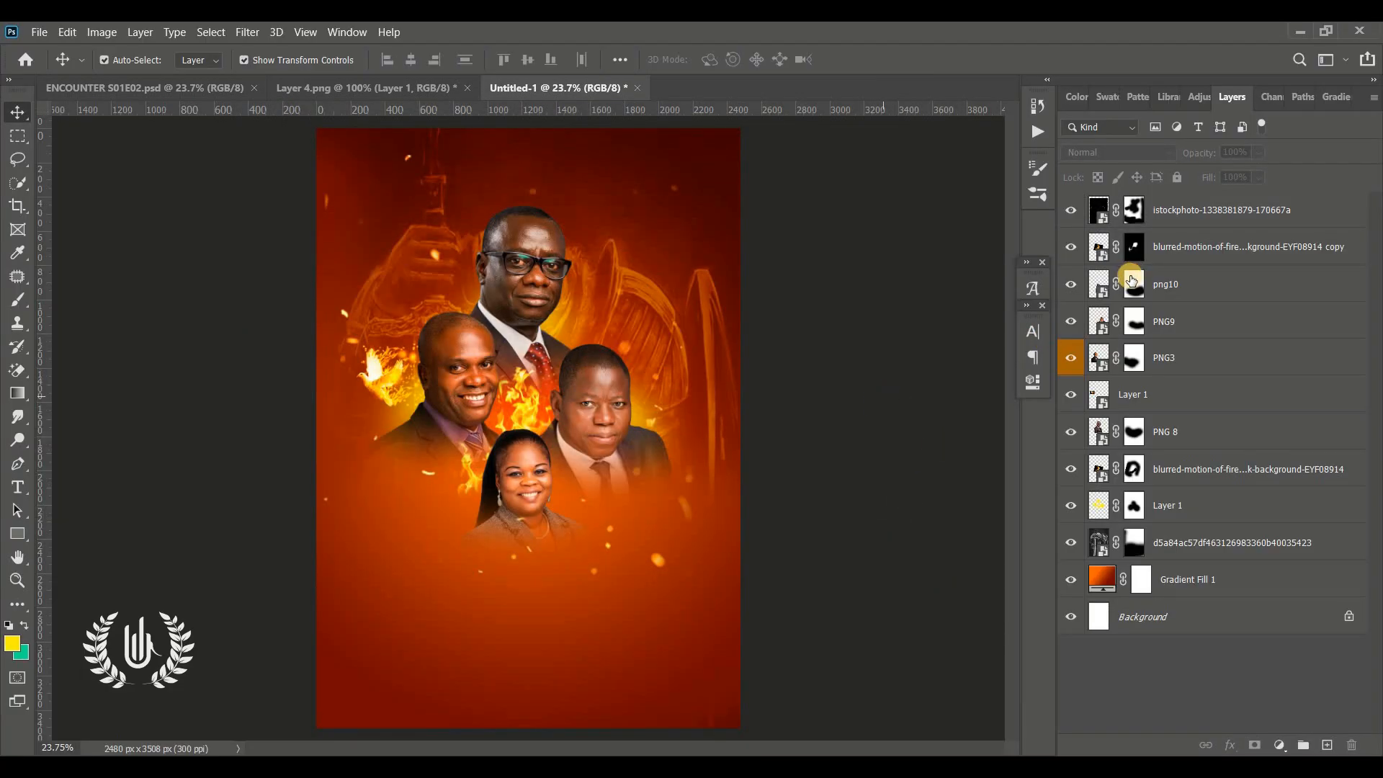
Group all layers from the sparks image down to Gradient Fill 1 into a group named BG
left_click(1137, 206)
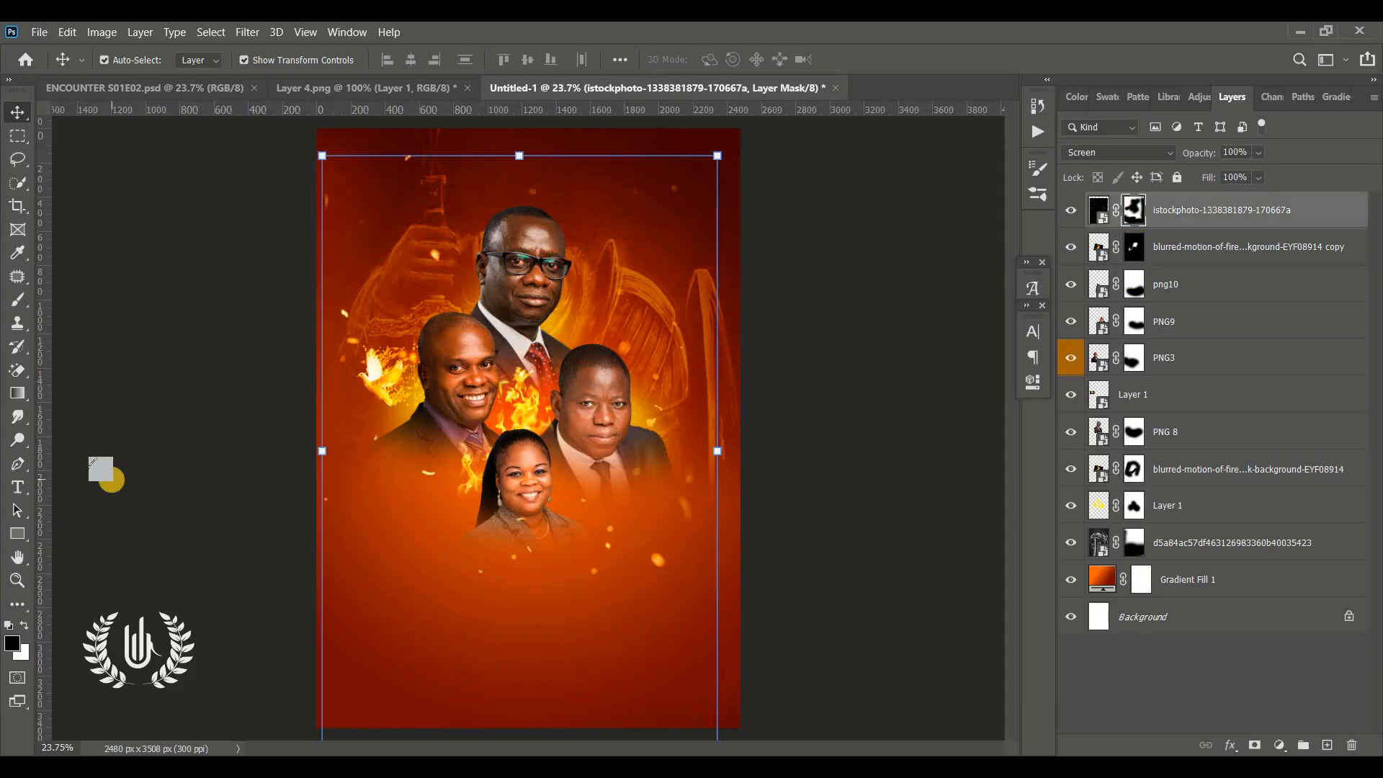
key("b")
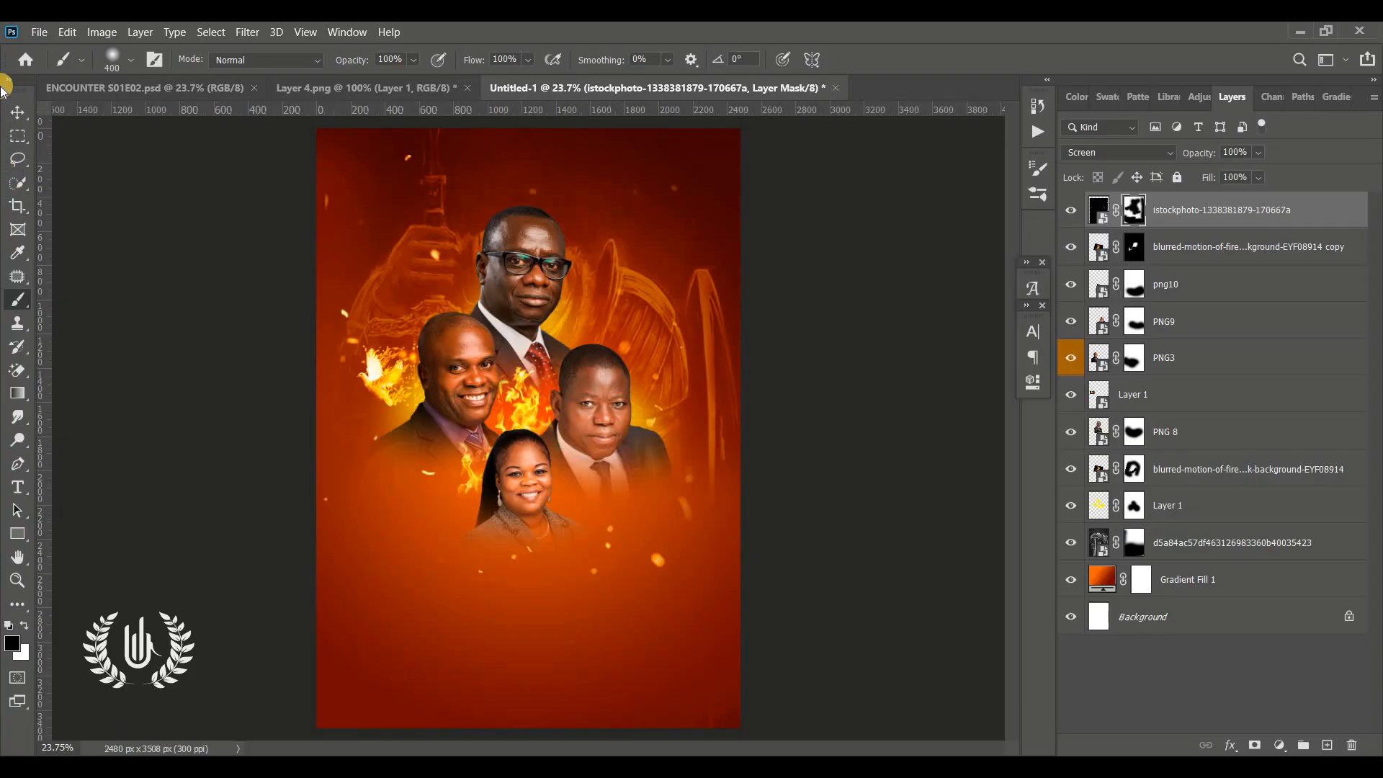
left_click(17, 112)
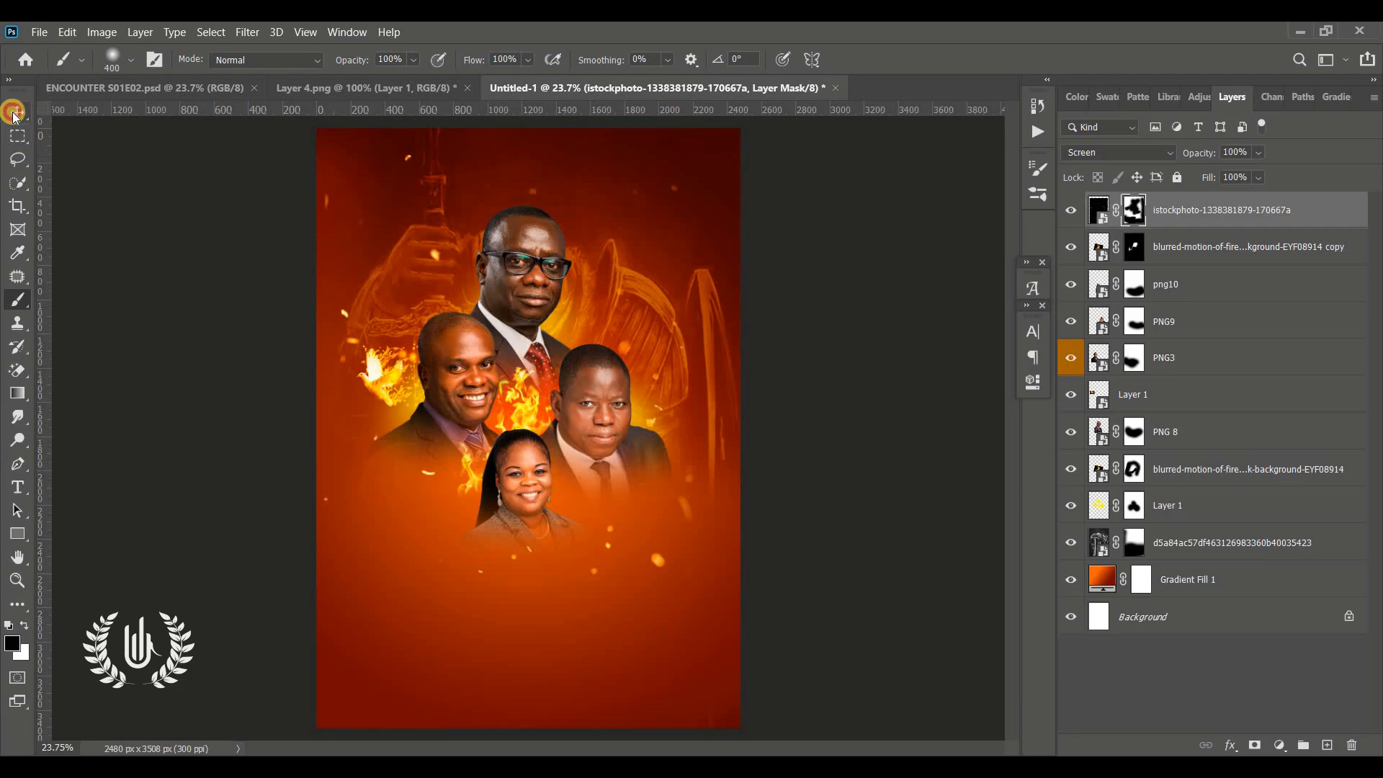
left_click(146, 424)
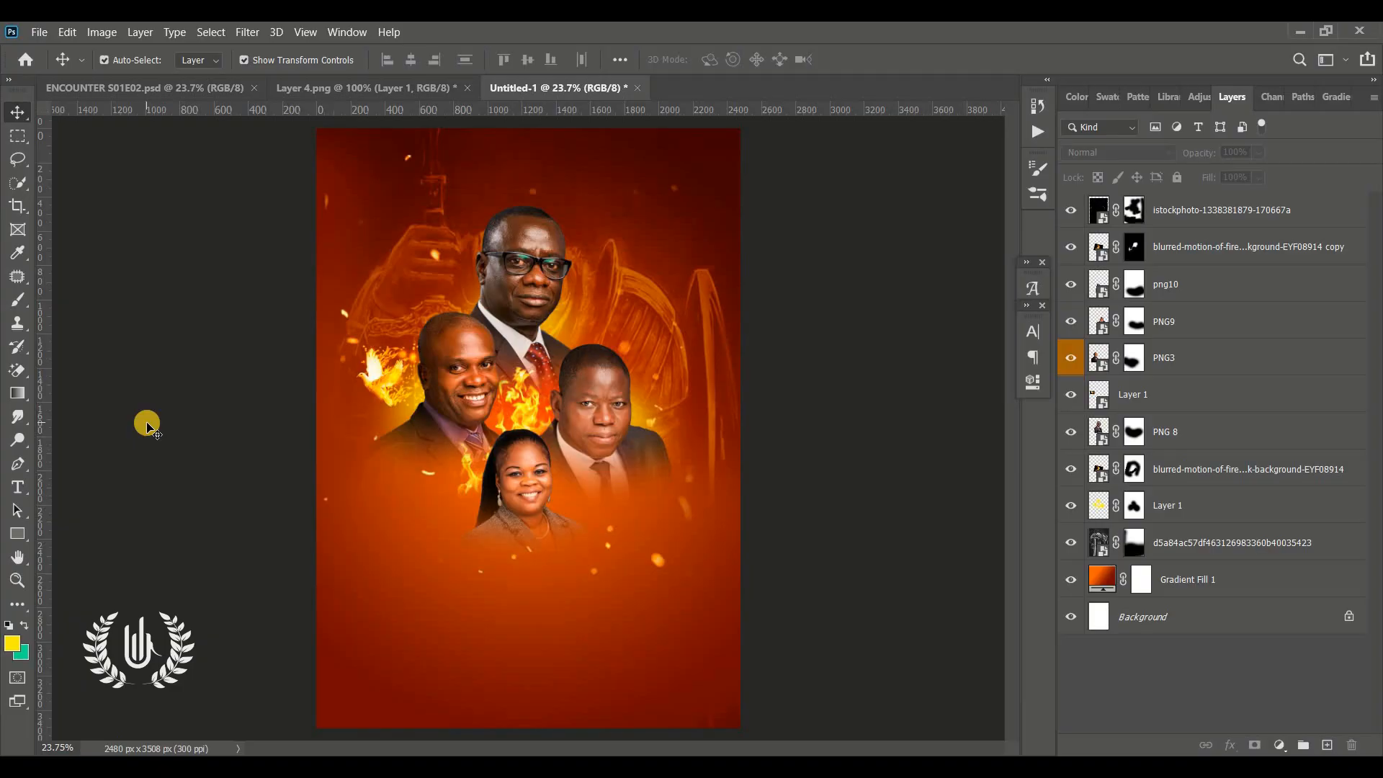
left_click(1180, 224)
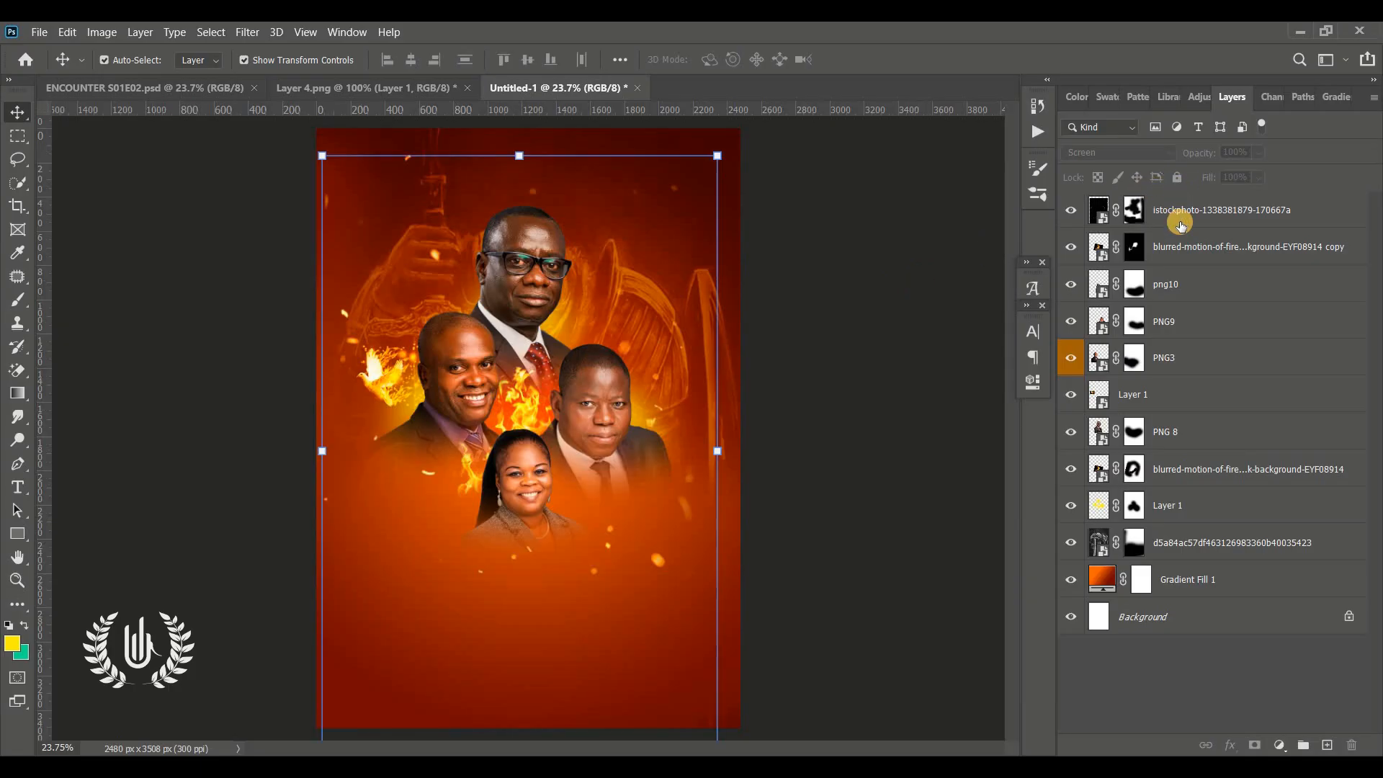
left_click(1171, 595, "shift")
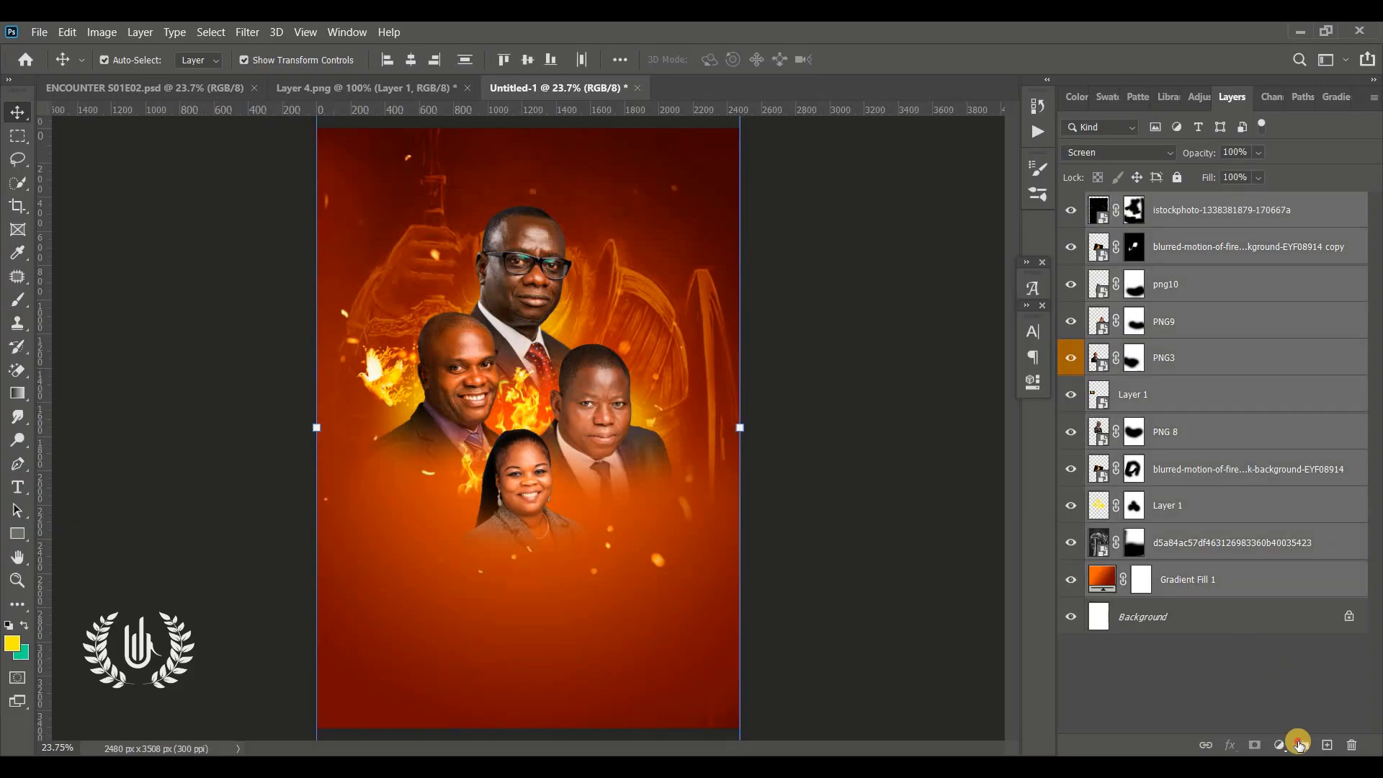
left_click(1299, 744)
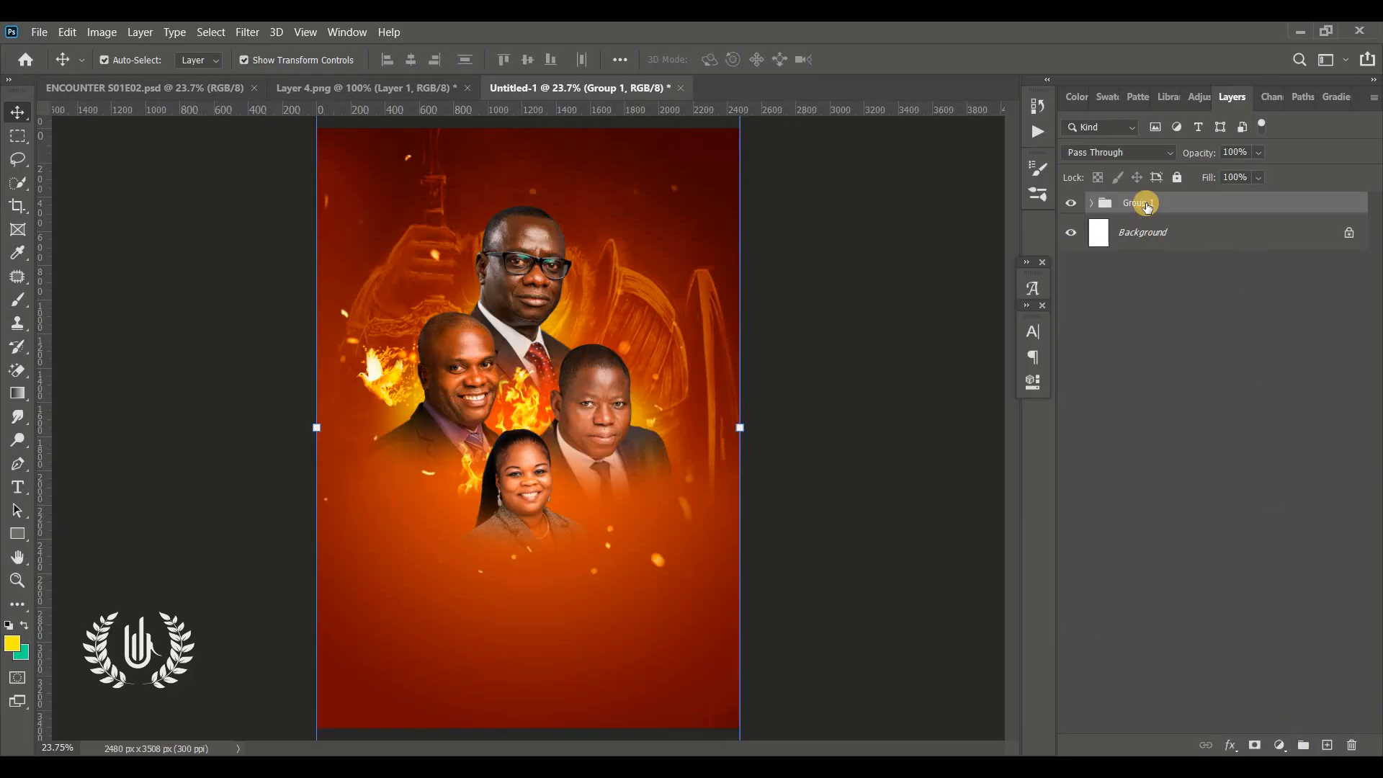
double_click(1146, 203)
type("BG")
key("Return")
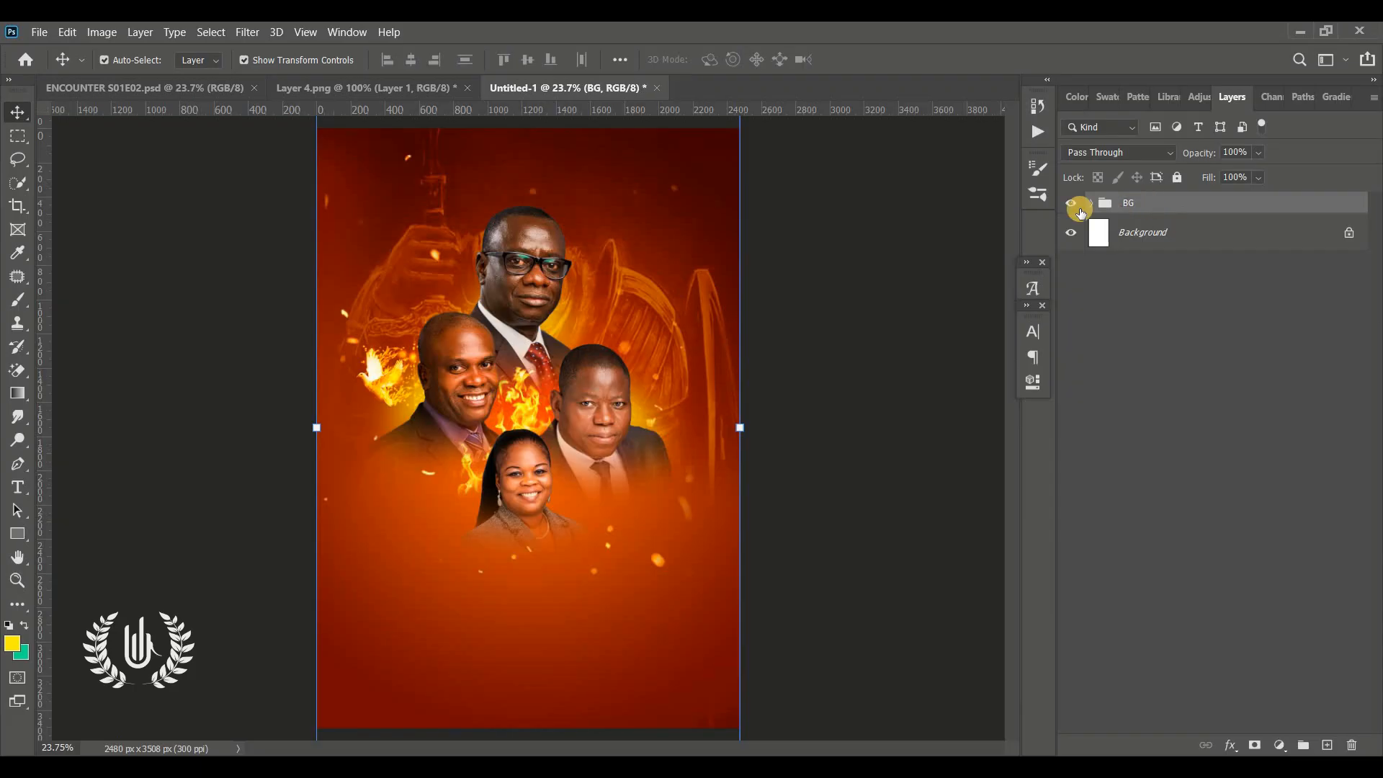
left_click(933, 254)
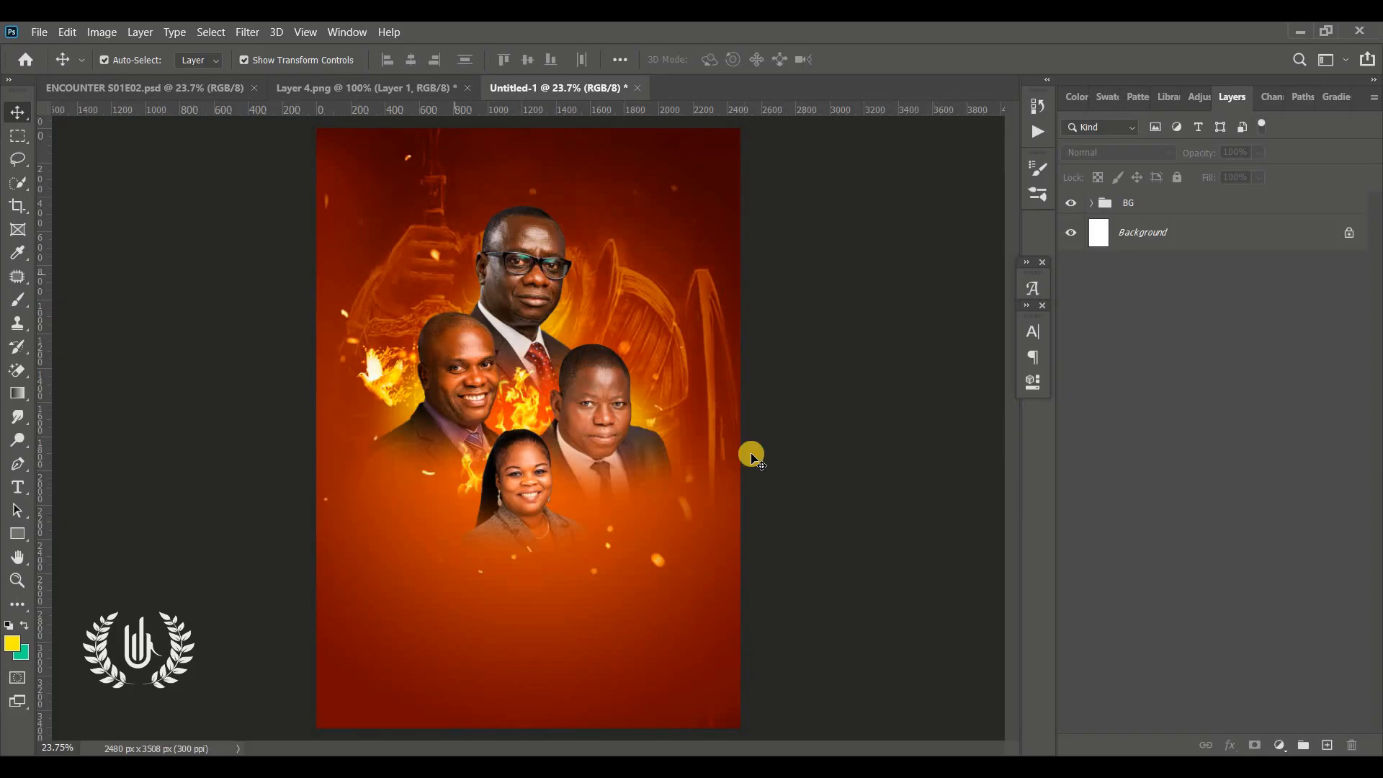
left_click(821, 448)
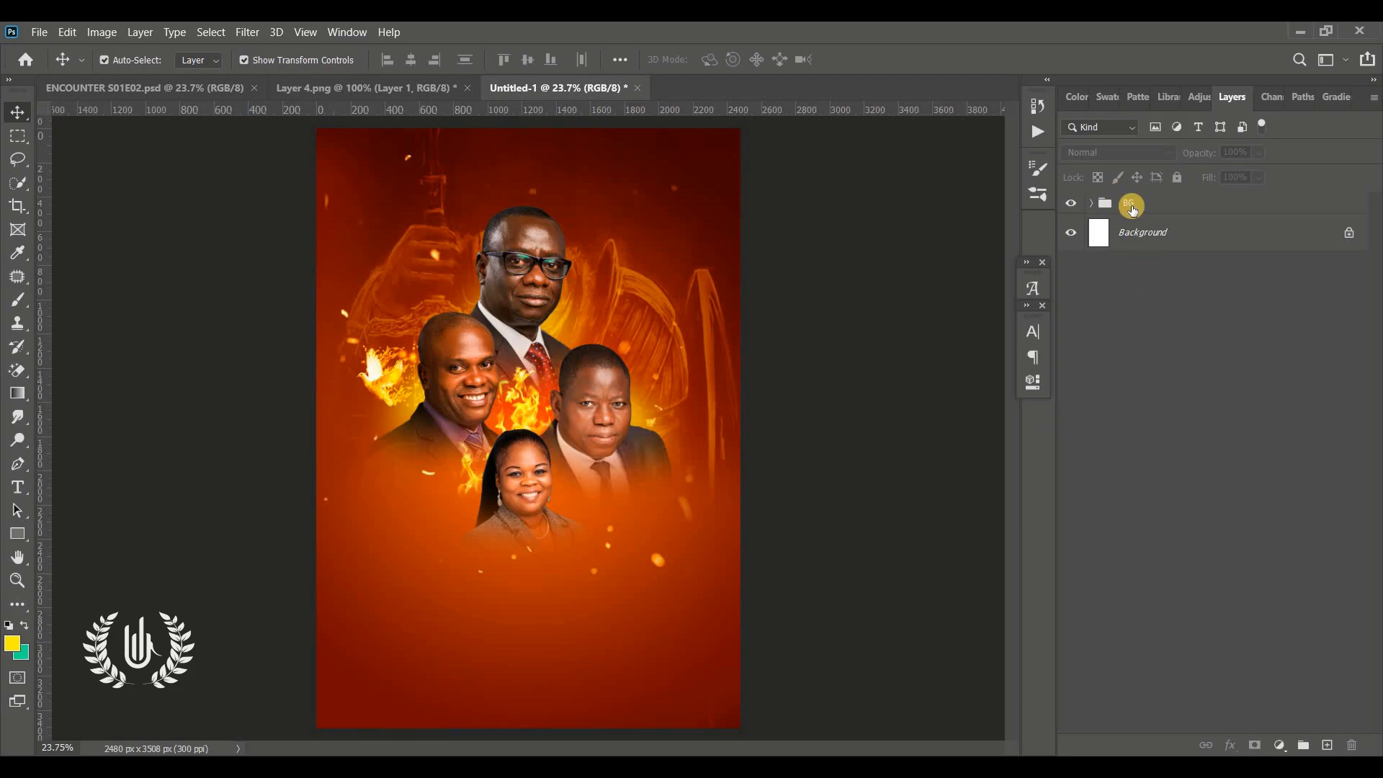
left_click(798, 497)
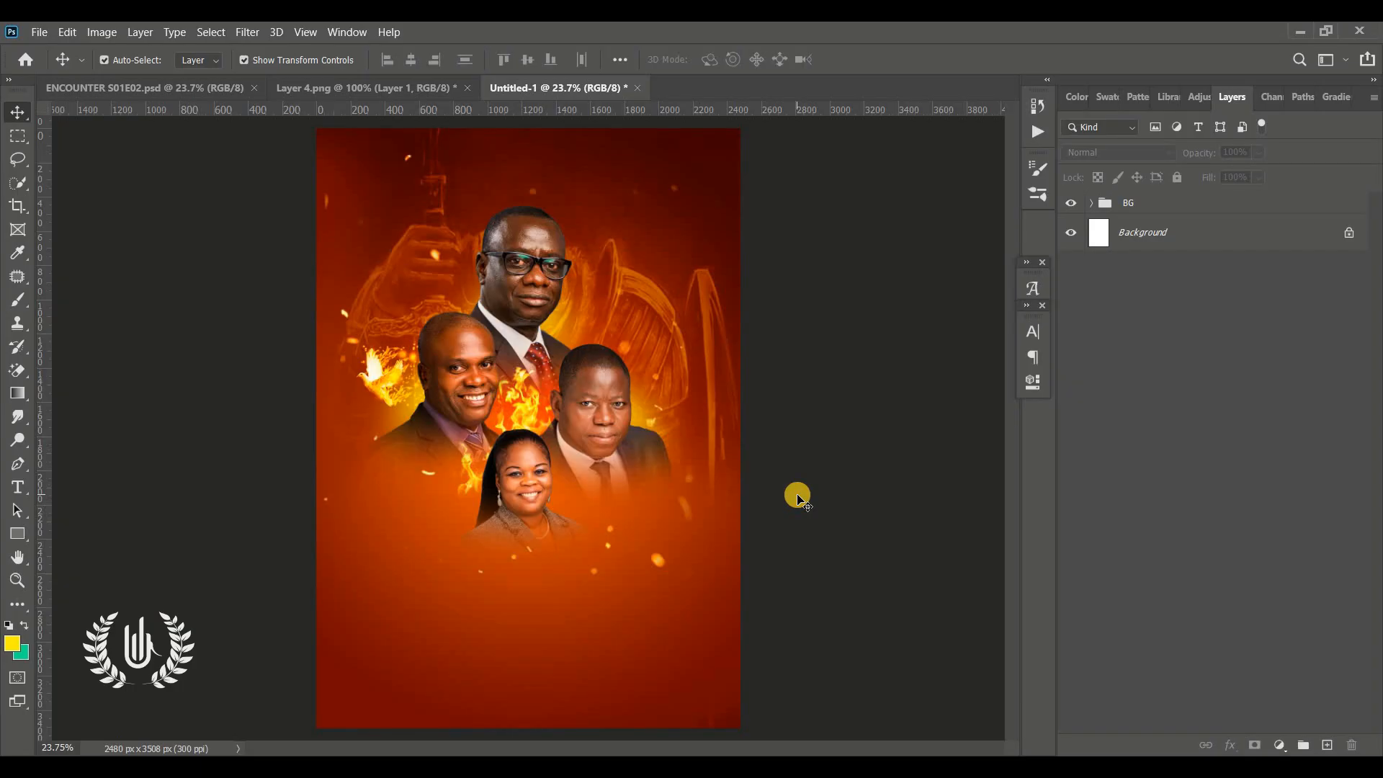
Add a text layer below the portraits in Montserrat Black reading "DEVINE"
left_click(17, 488)
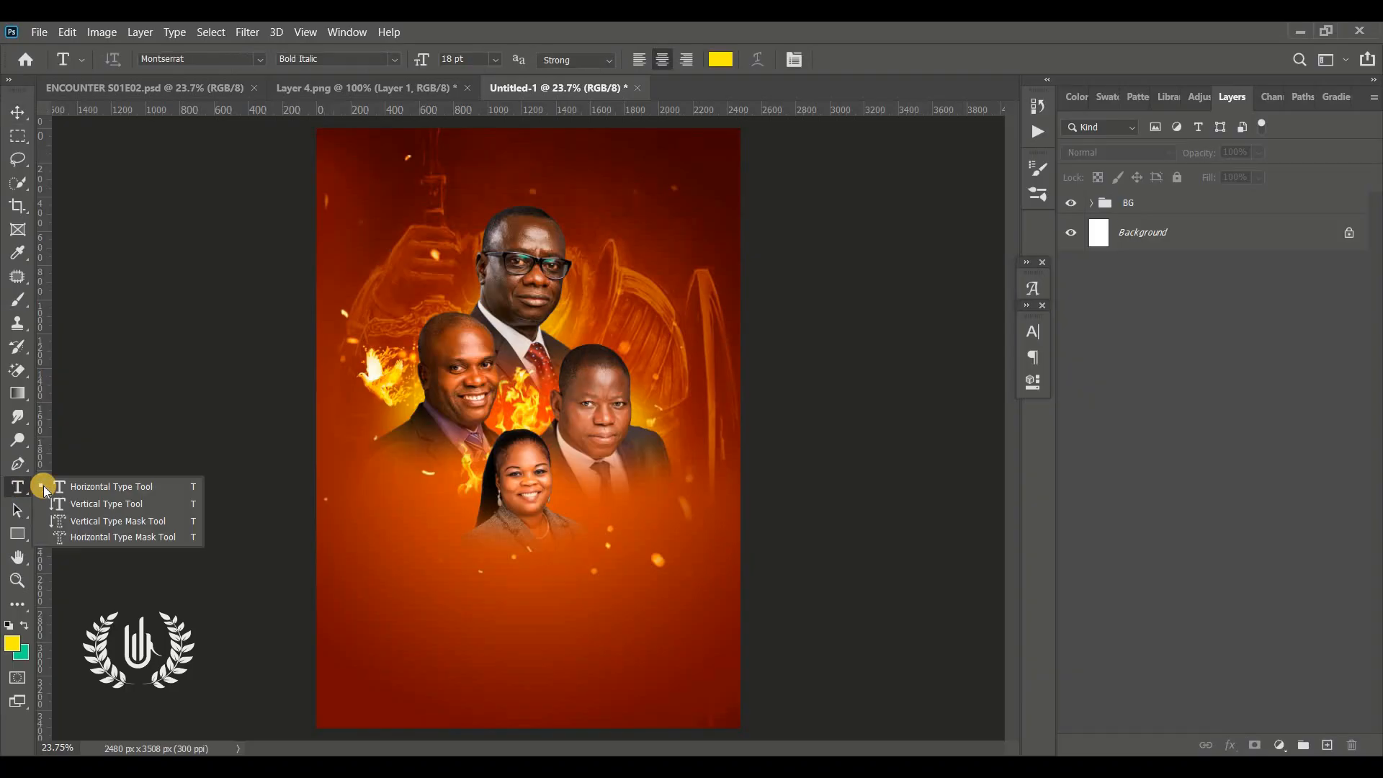
left_click(54, 482)
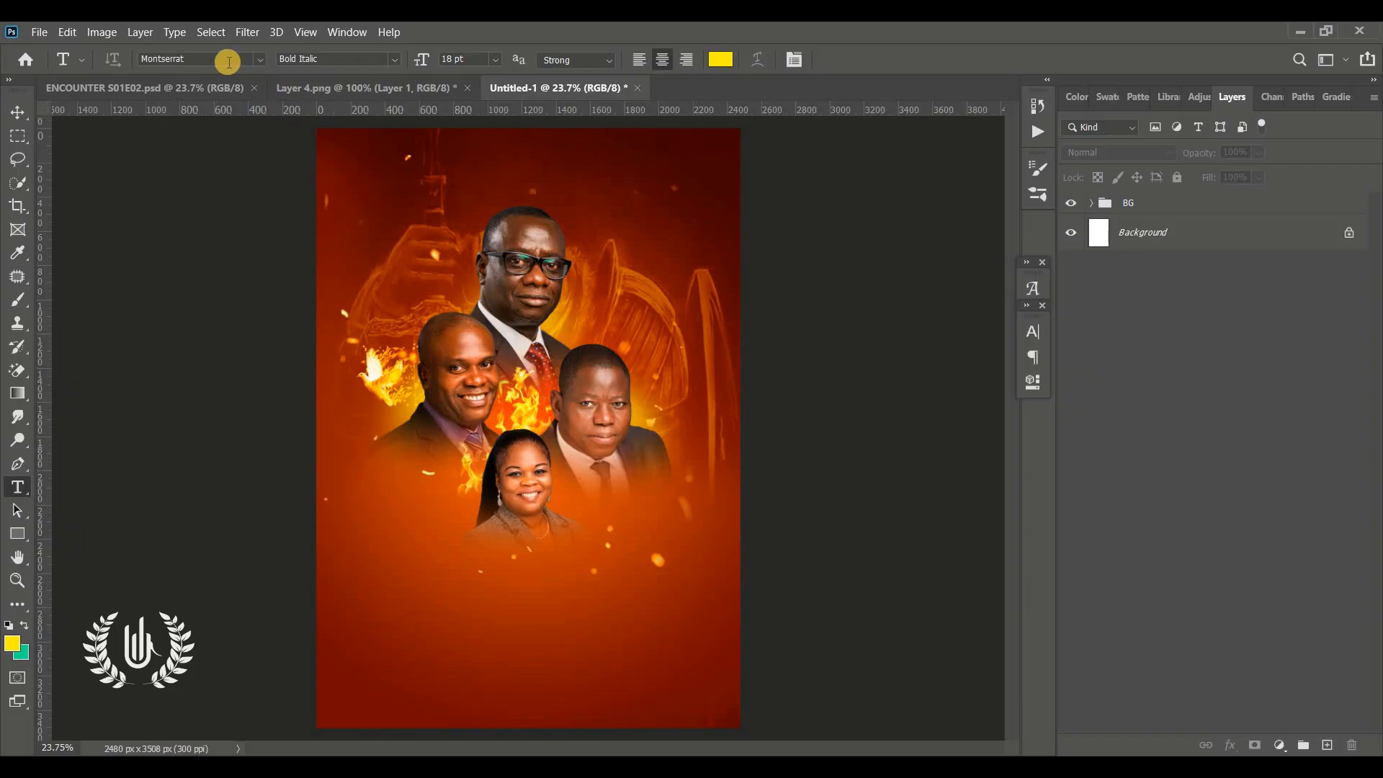
left_click(401, 600)
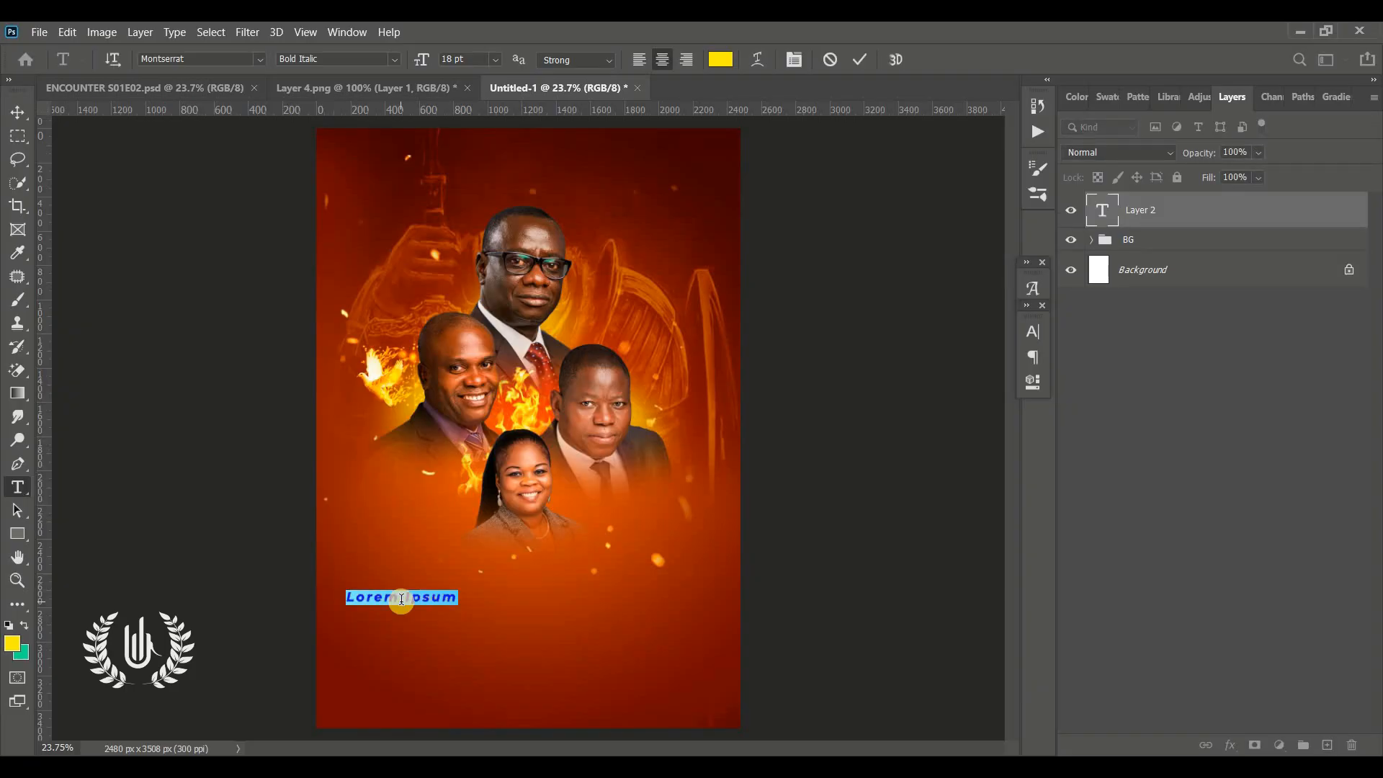
key("ctrl+t")
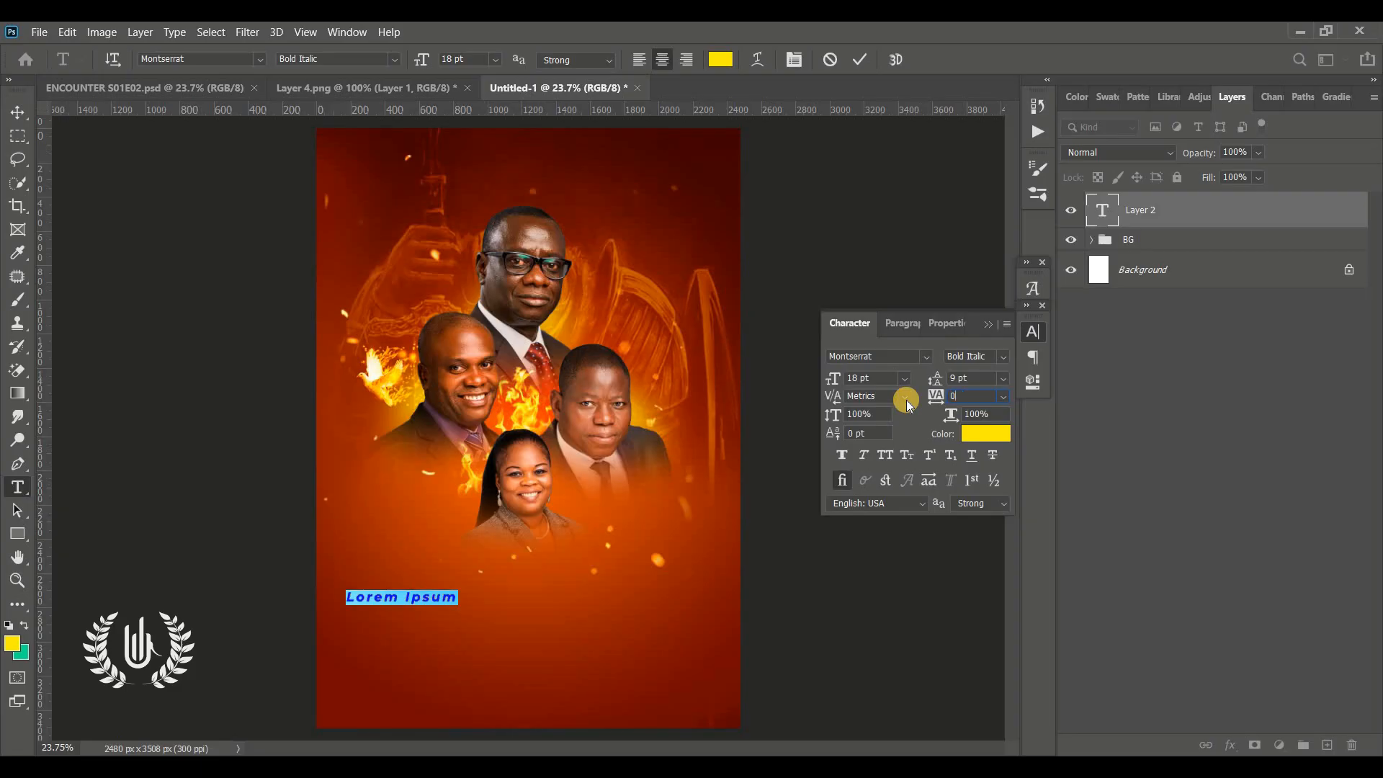
key("Return")
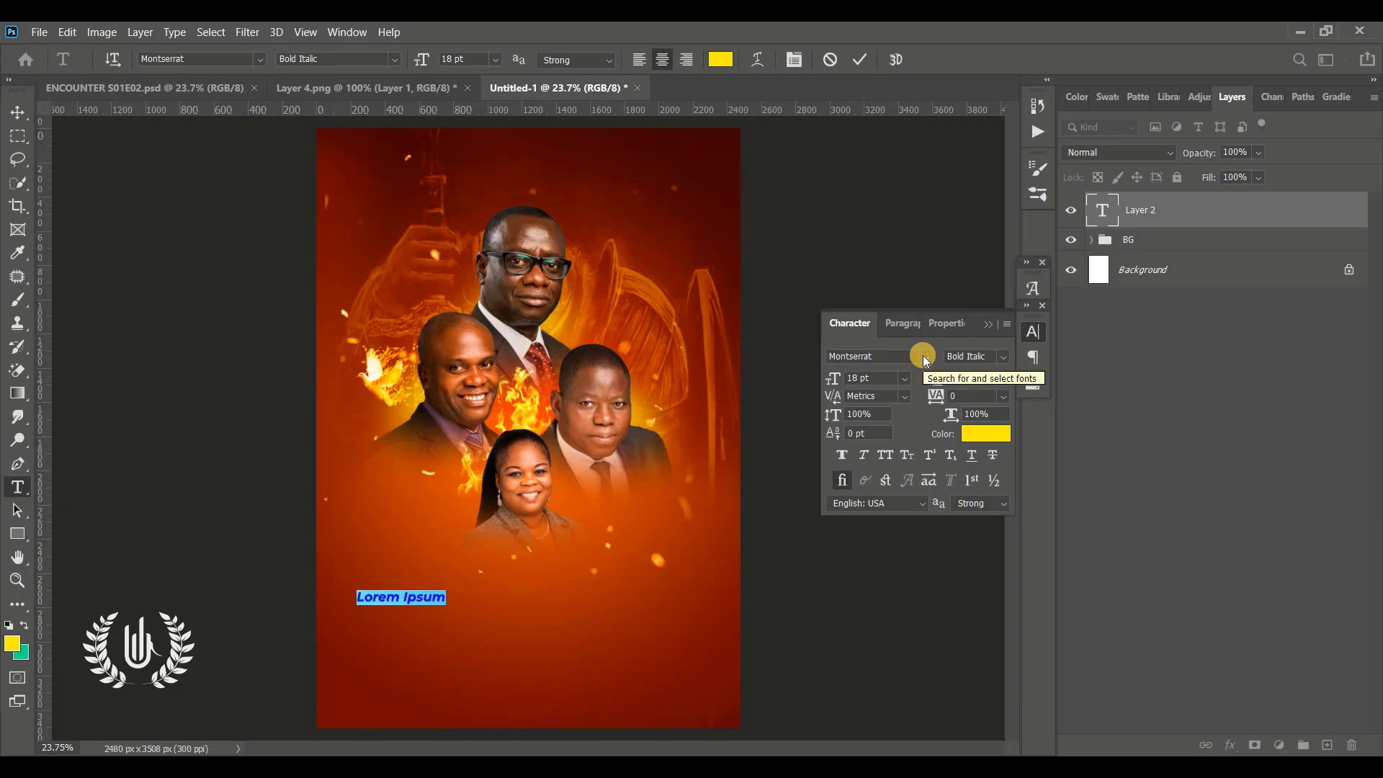
left_click(976, 356)
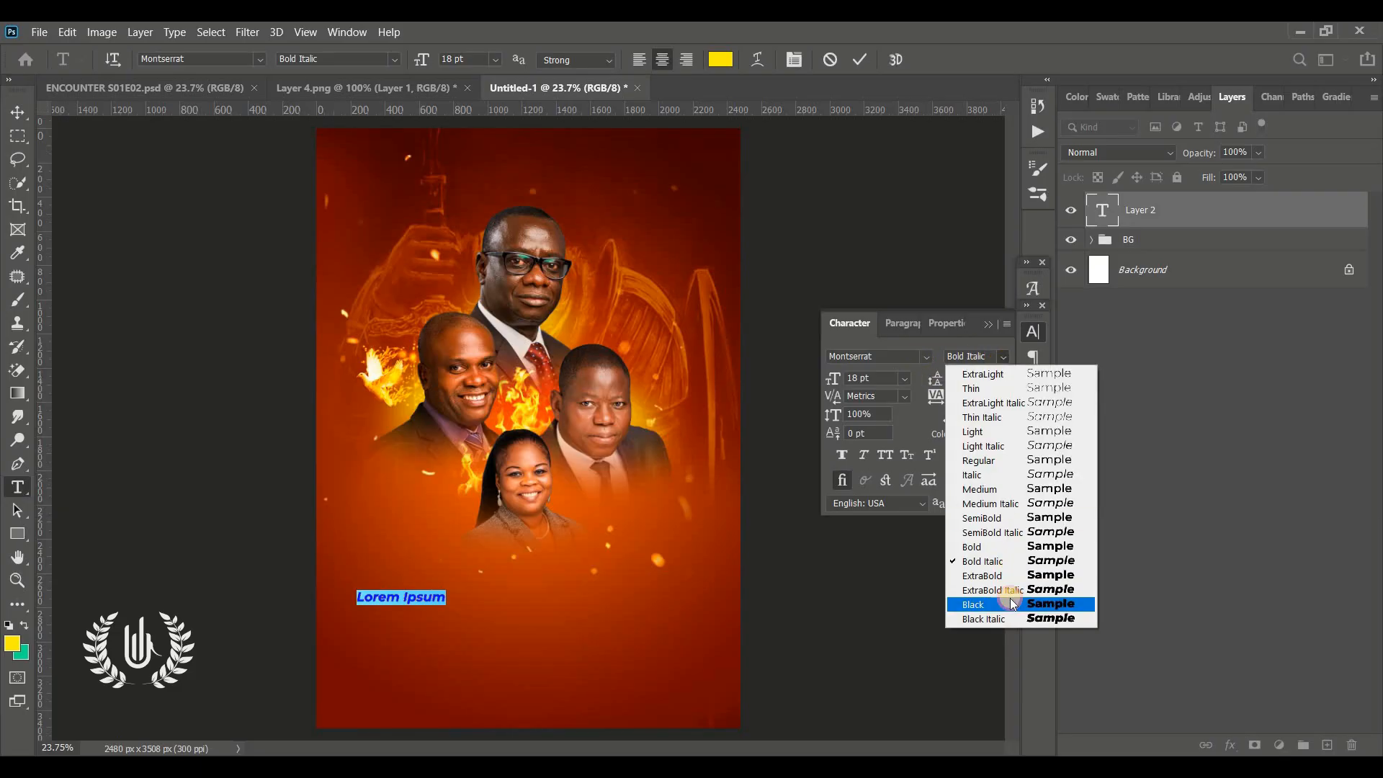
left_click(965, 607)
type("DEVV")
key("BackSpace")
type("INE")
Set the DEVINE text colour to white and commit the text
key("ctrl+a")
left_click(986, 434)
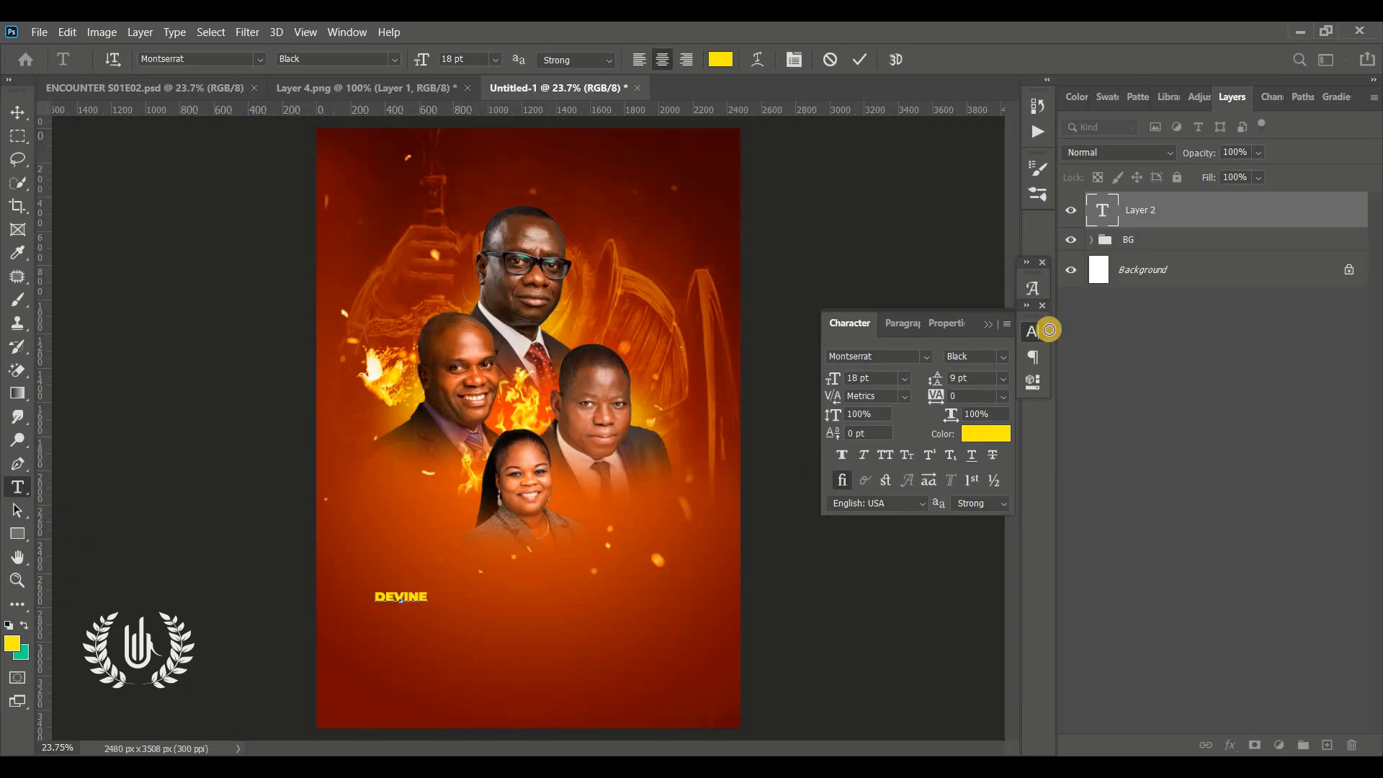
left_click(893, 152)
Enlarge the DEVINE text to about 250% and position it below the portraits on the left
left_click(17, 113)
left_click(17, 579)
left_click_drag(353, 552, 393, 551)
key("ctrl+t")
left_click_drag(396, 455, 521, 395)
left_click_drag(479, 438, 441, 427)
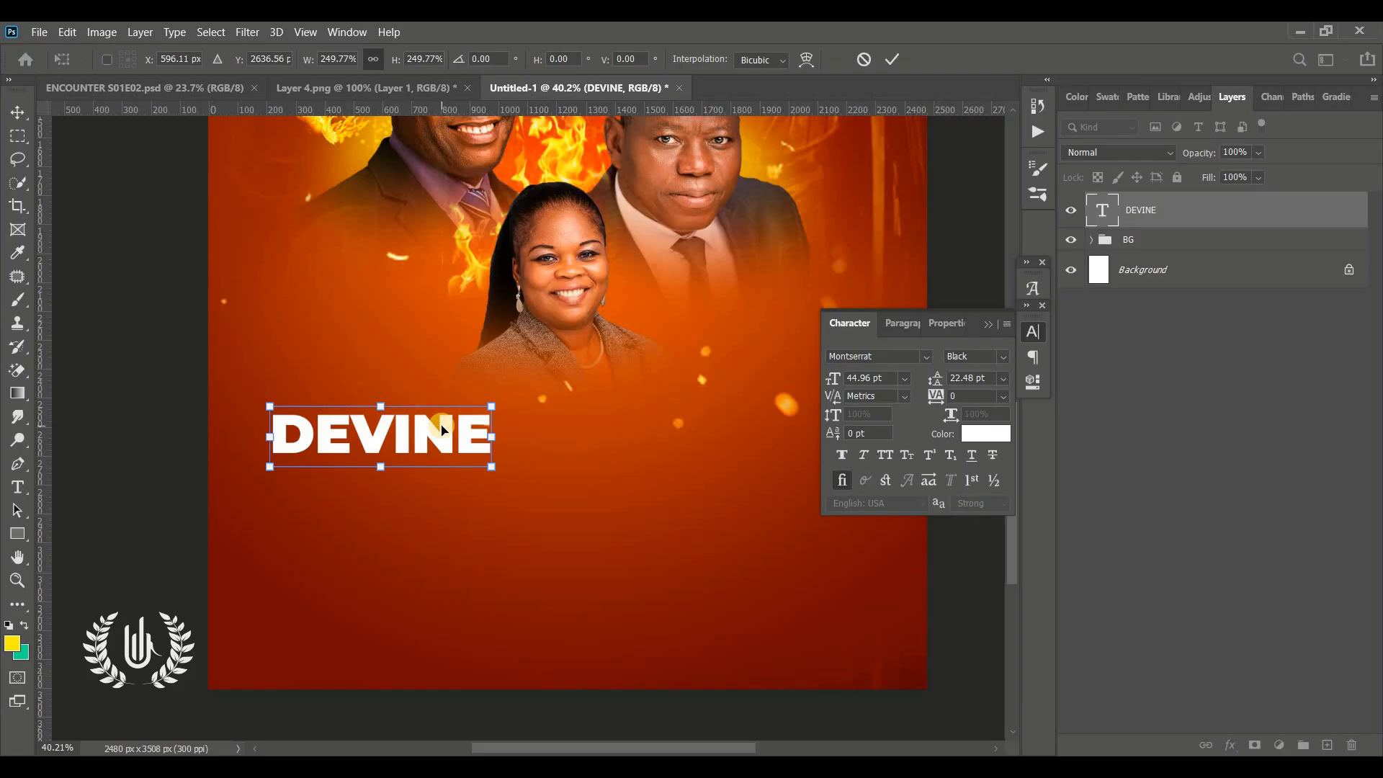
left_click(897, 56)
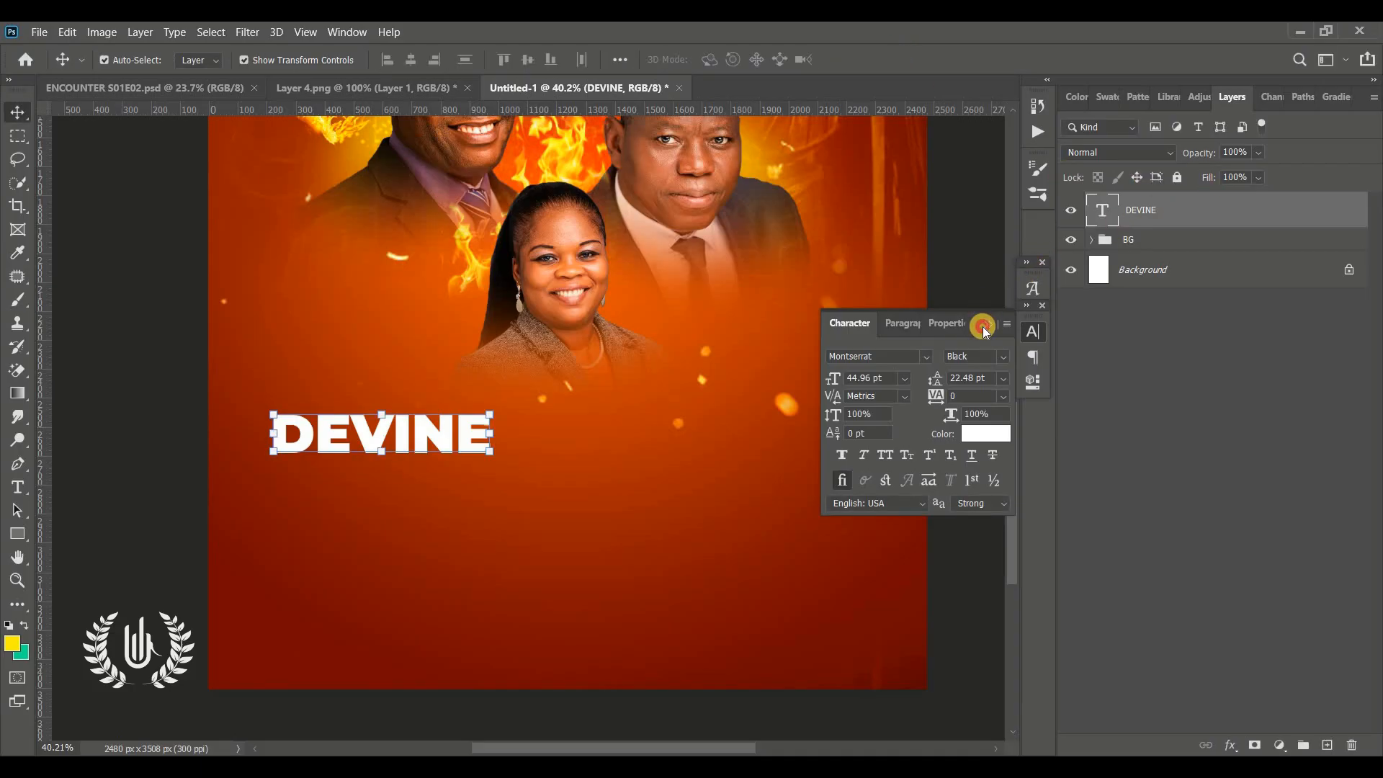
Add a second text line reading "Encounter" just below DEVINE
left_click(983, 327)
left_click(16, 483)
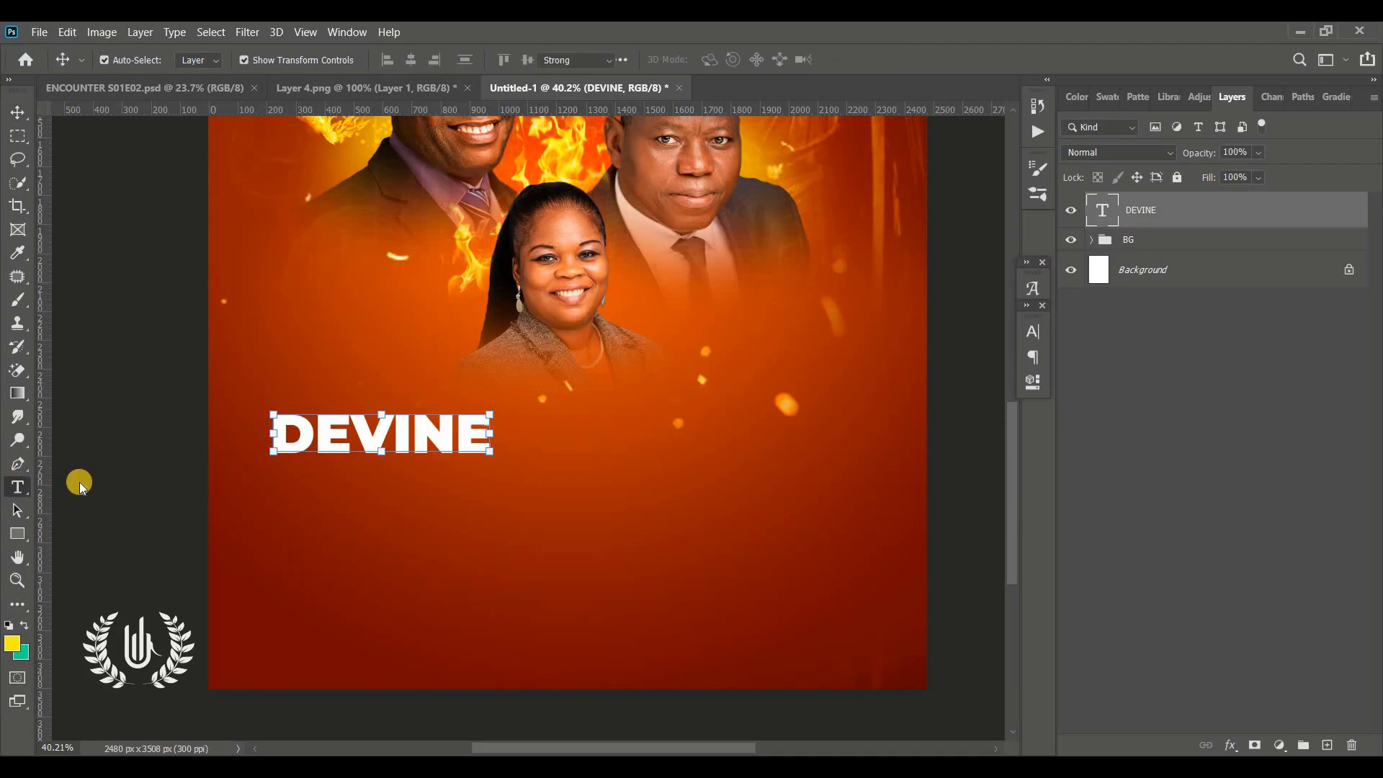
left_click(298, 493)
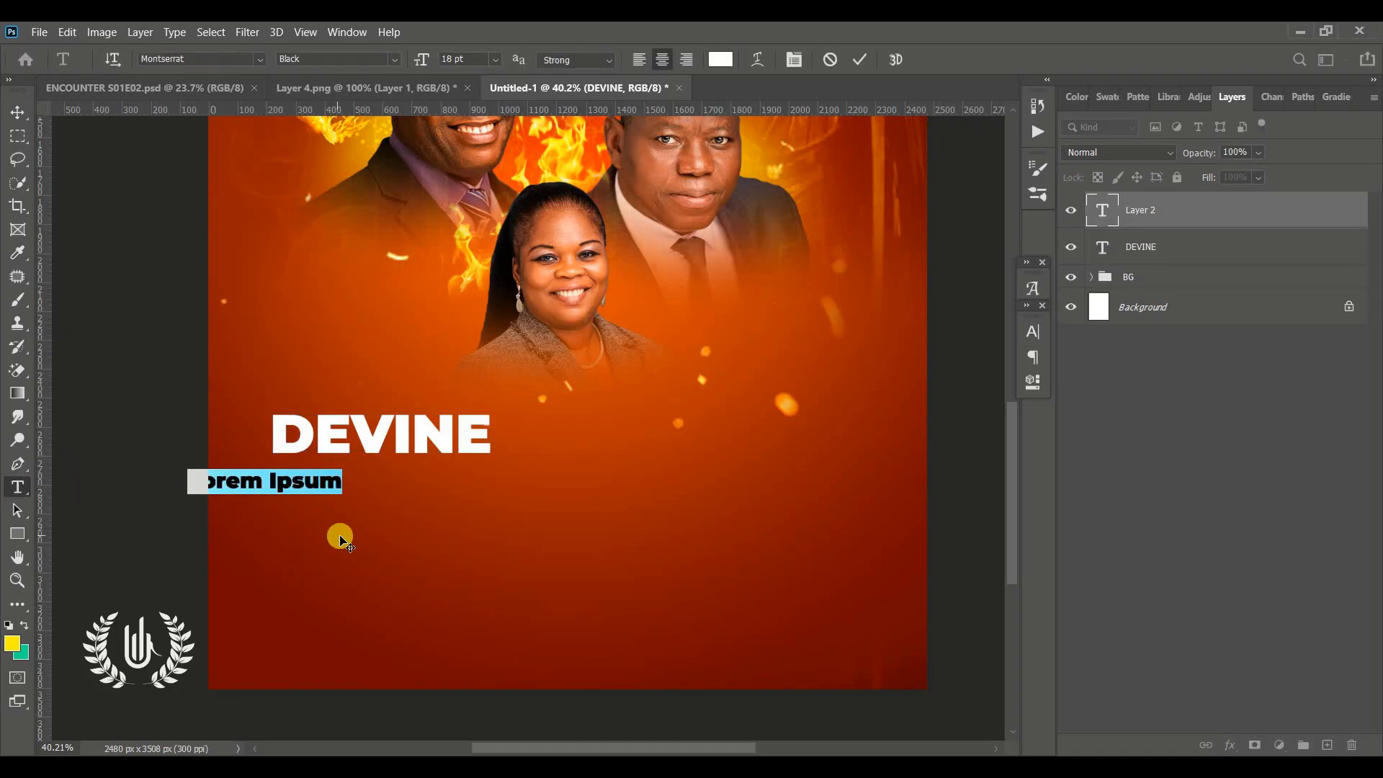
left_click_drag(374, 537, 445, 532)
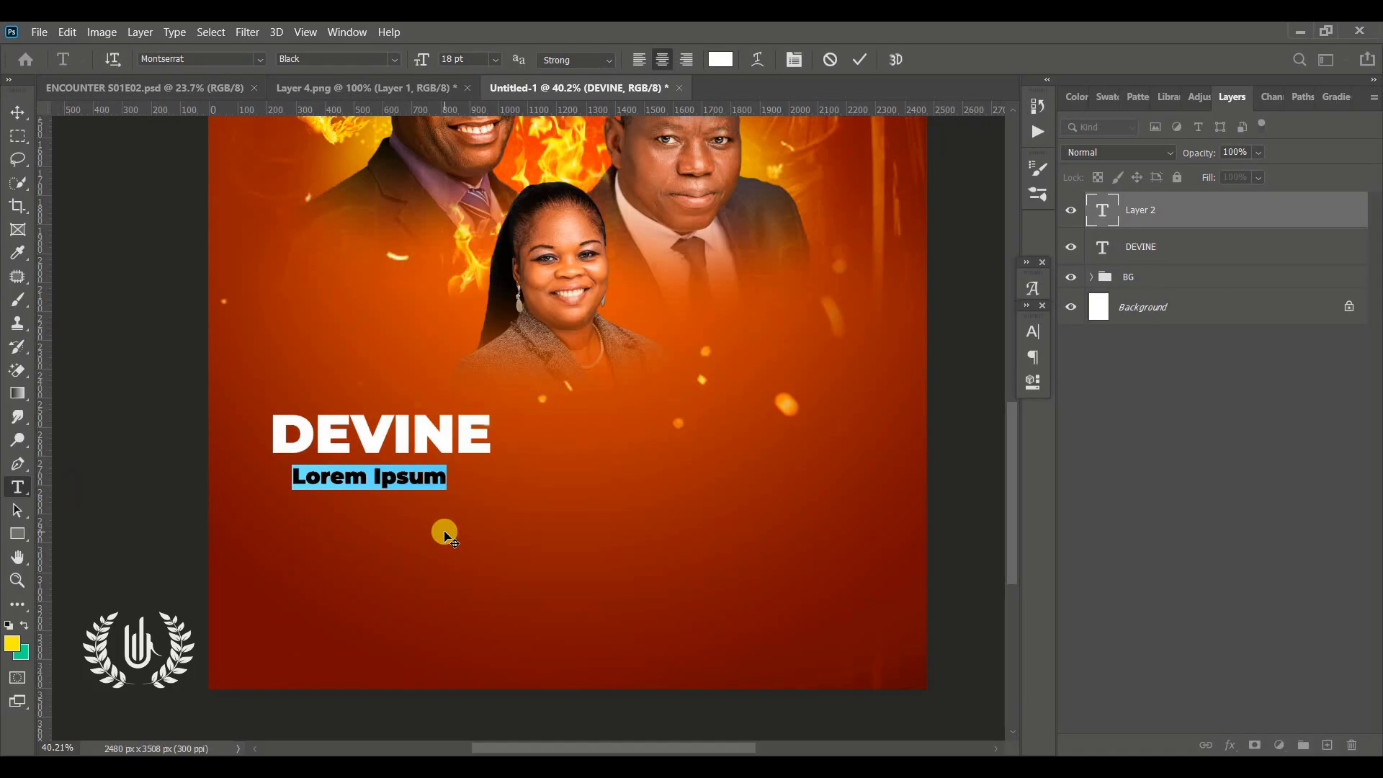
type("Encounter")
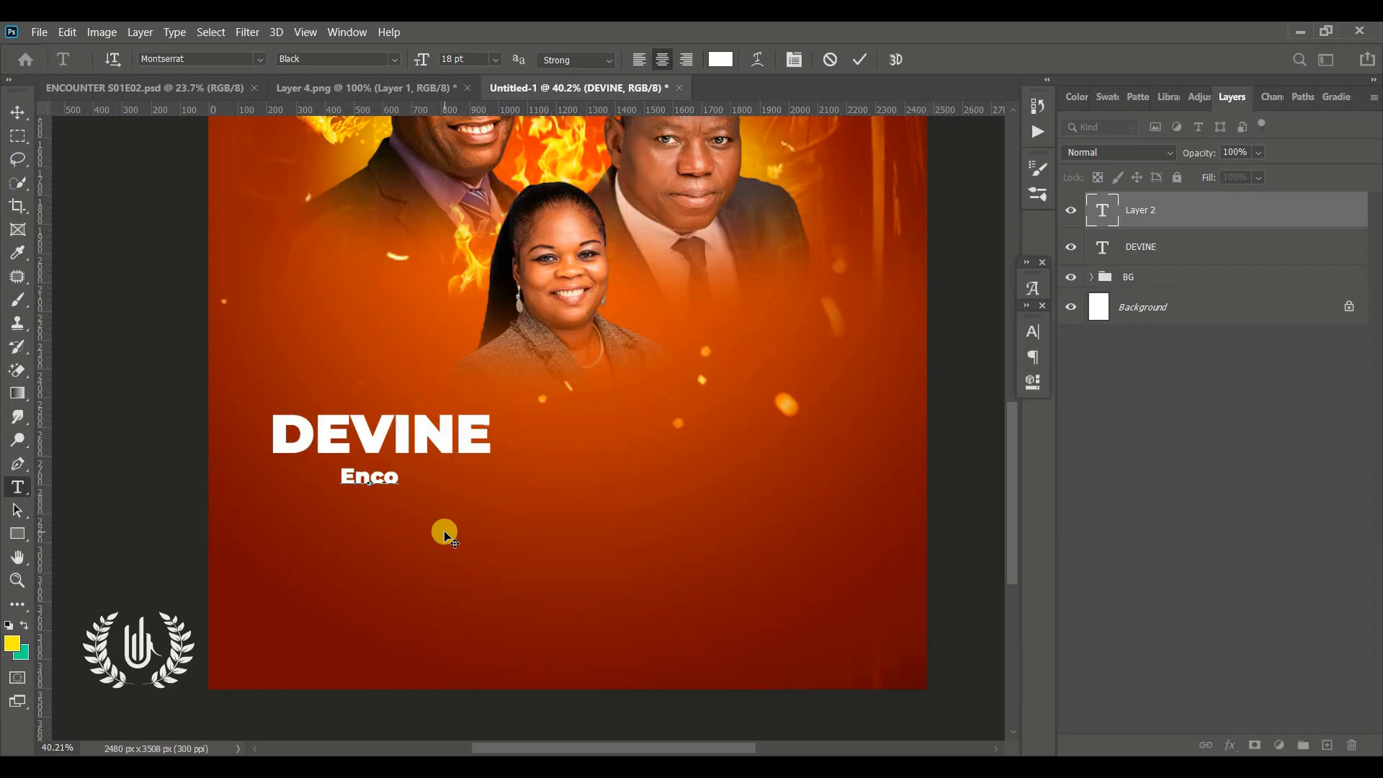
Select all the Encounter text and change its font to Blacksword
key("ctrl+a")
key("ctrl+t")
left_click(929, 357)
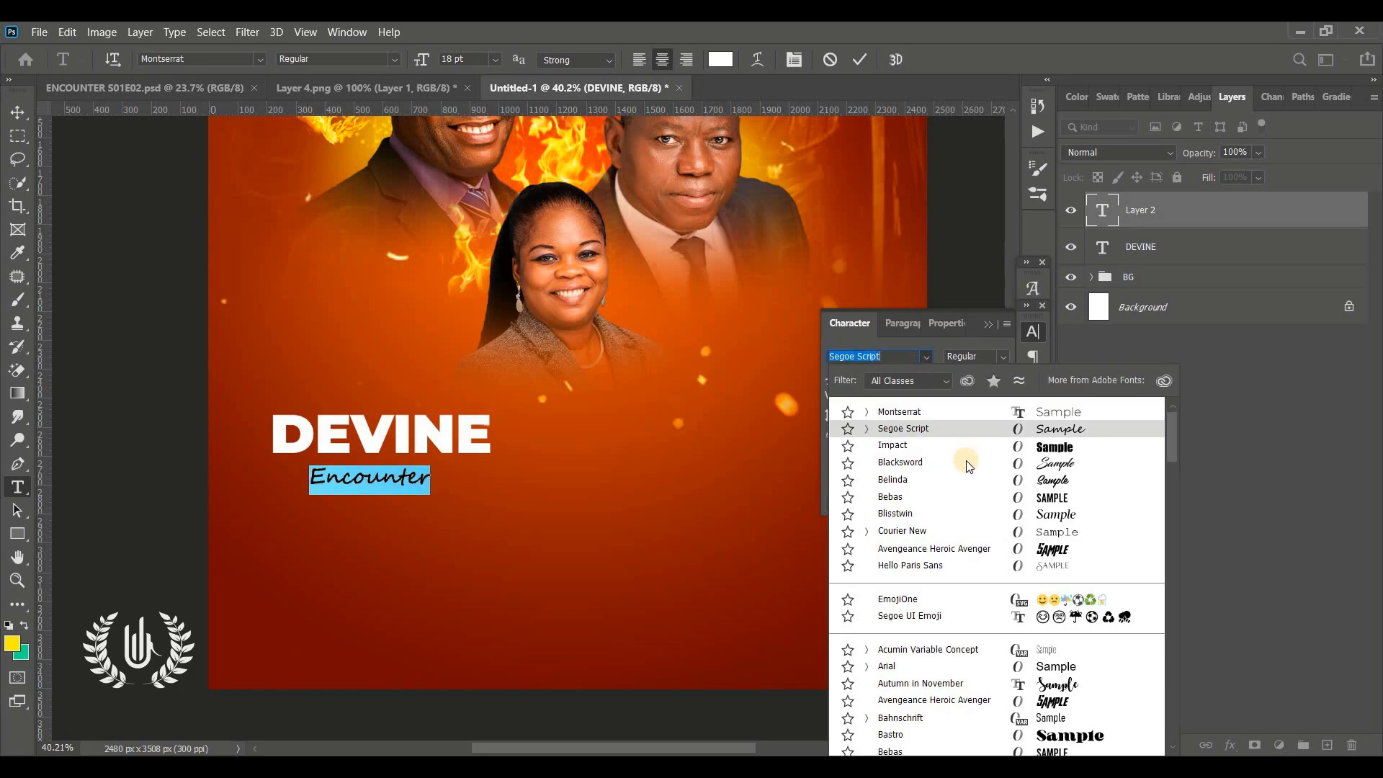
left_click(965, 460)
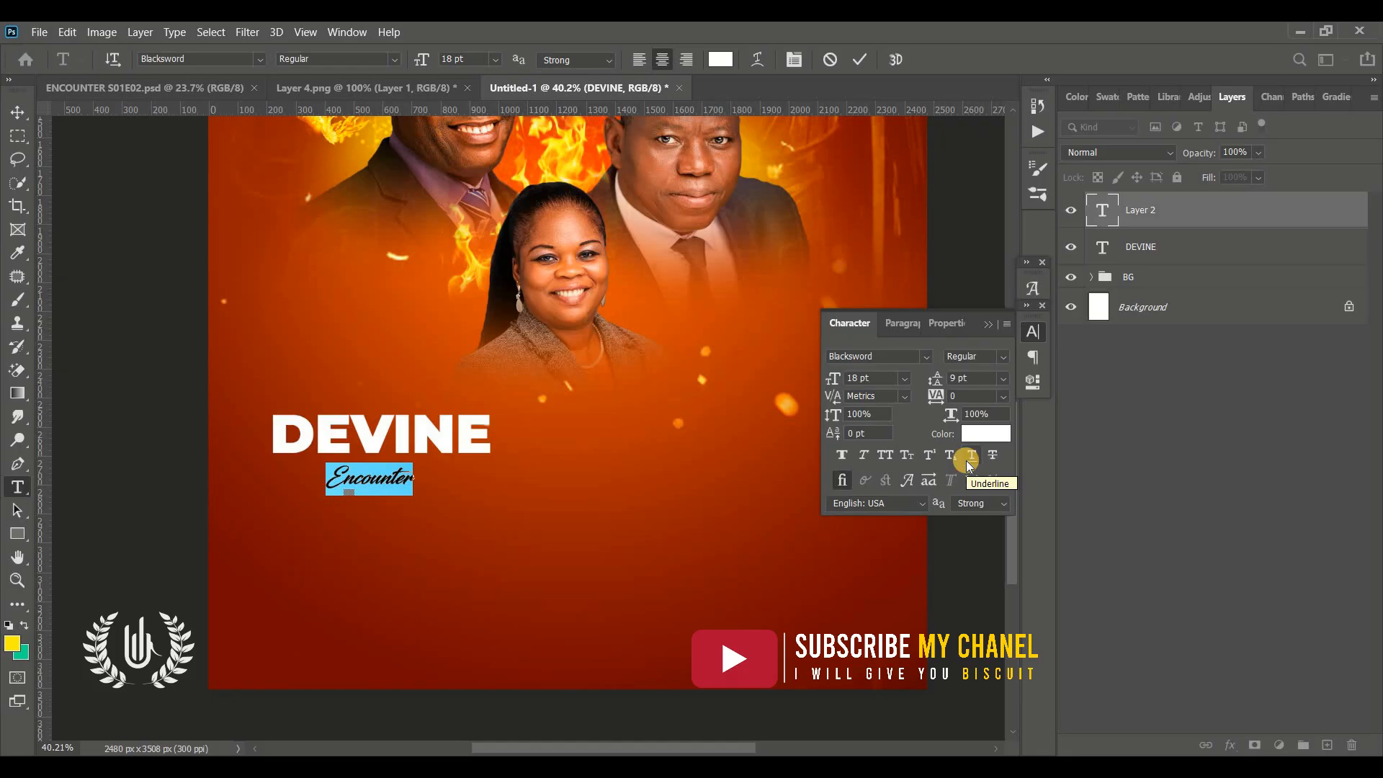
Set the Encounter text colour to yellow fff600
left_click(720, 59)
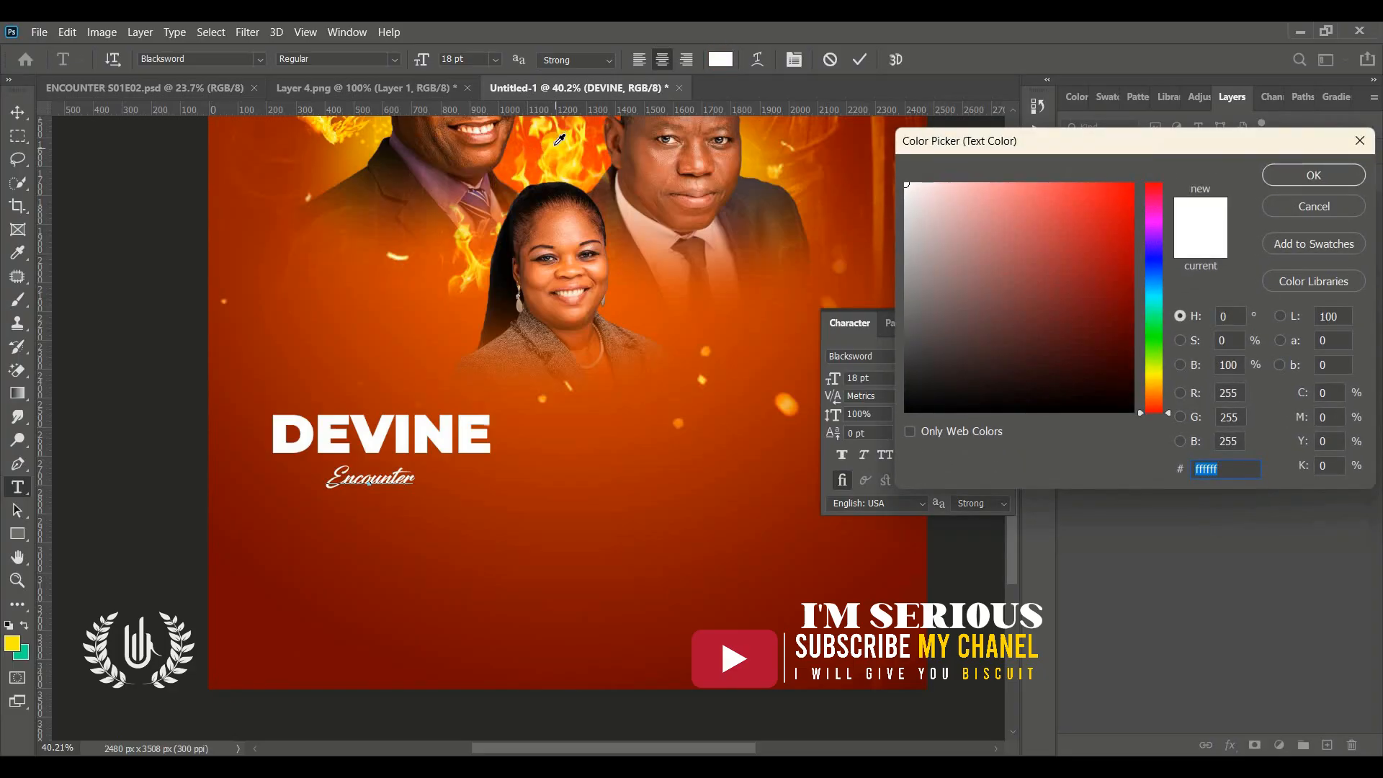
left_click(559, 139)
left_click_drag(942, 205, 1136, 181)
left_click(1178, 317)
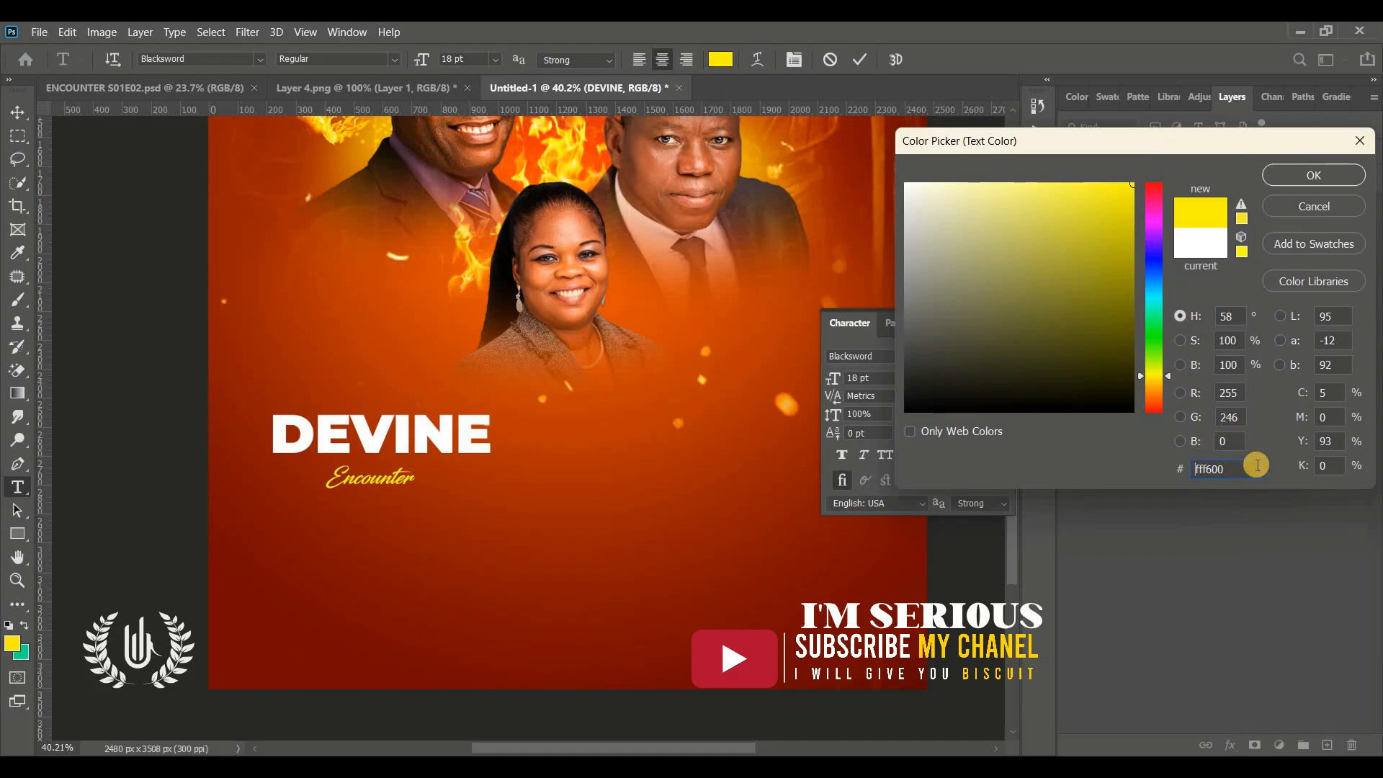
left_click_drag(1228, 468, 1157, 465)
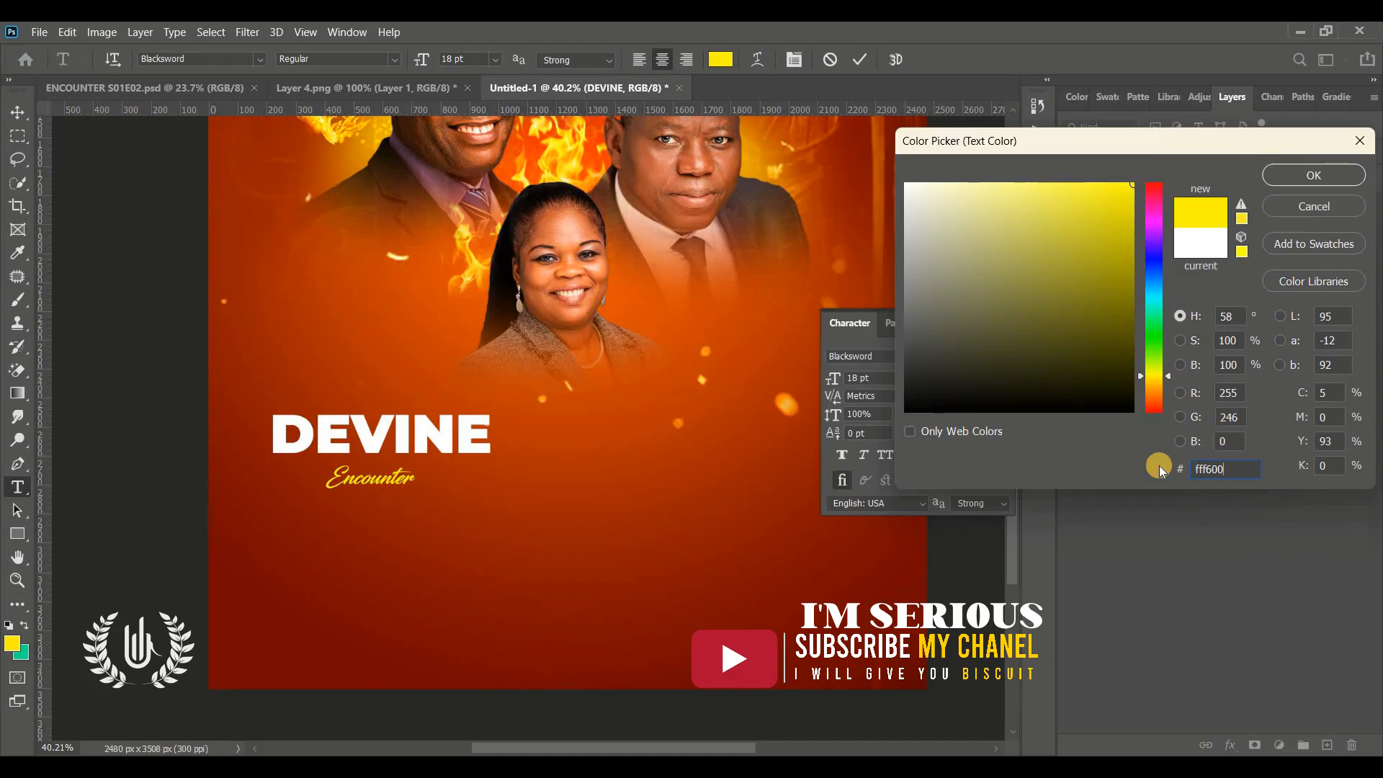
left_click(1313, 175)
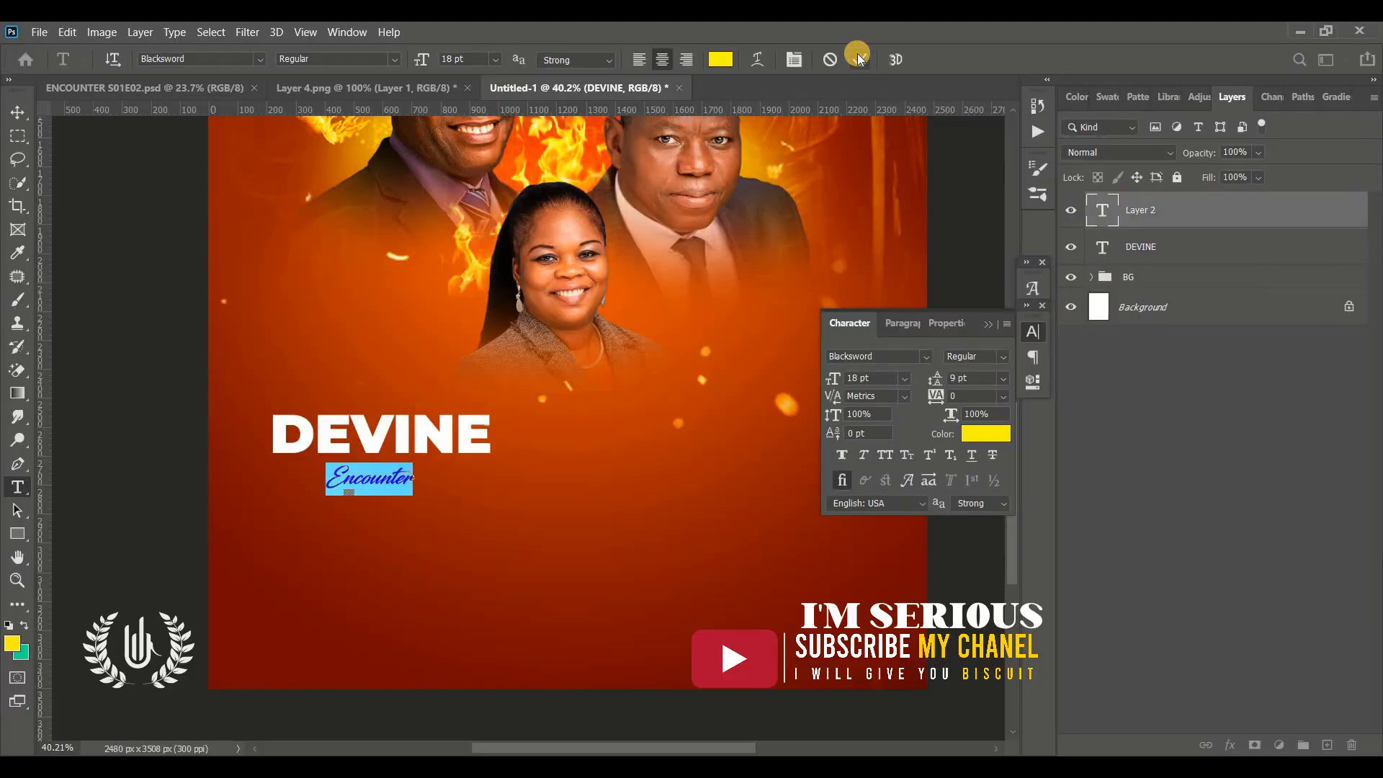
Commit the text and scale Encounter to about 227%, positioning it just below DEVINE
left_click(857, 58)
left_click(11, 115)
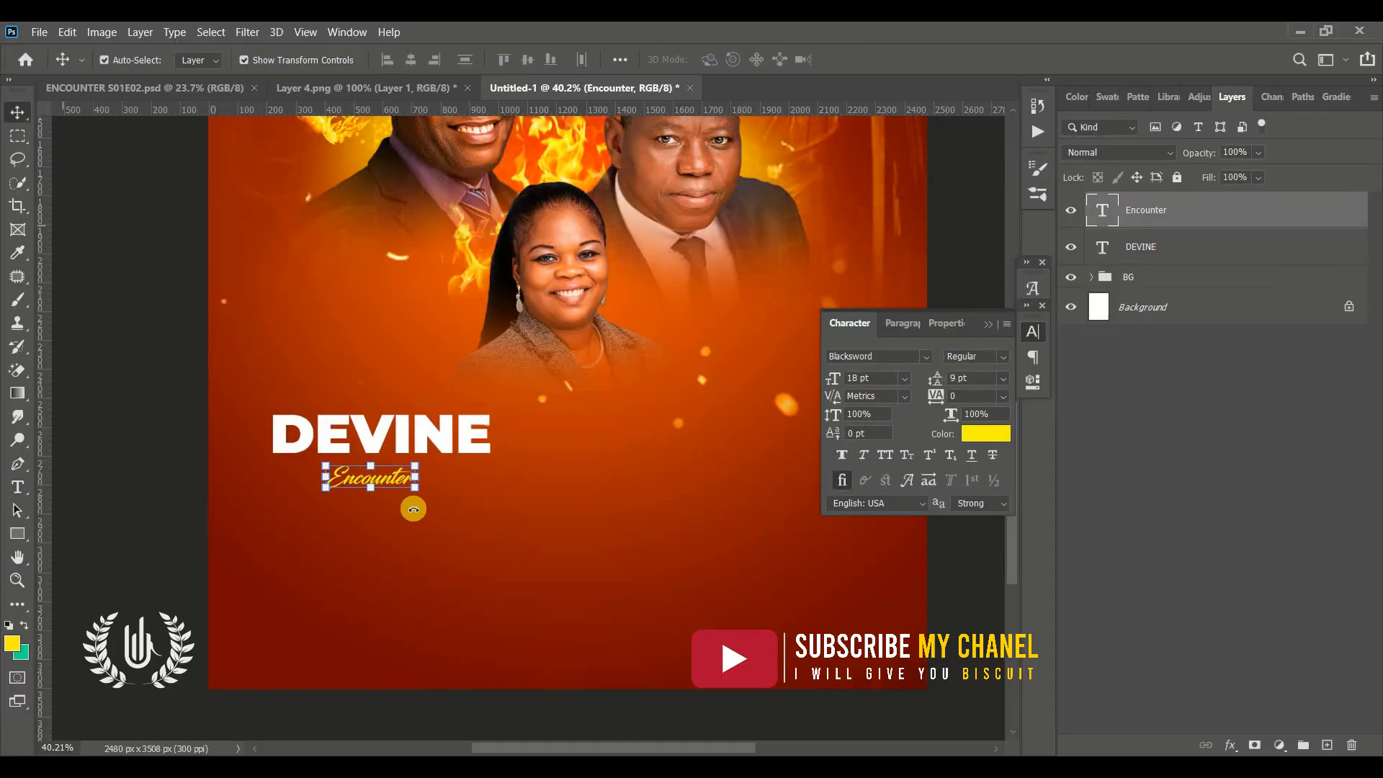
left_click_drag(417, 495, 606, 551)
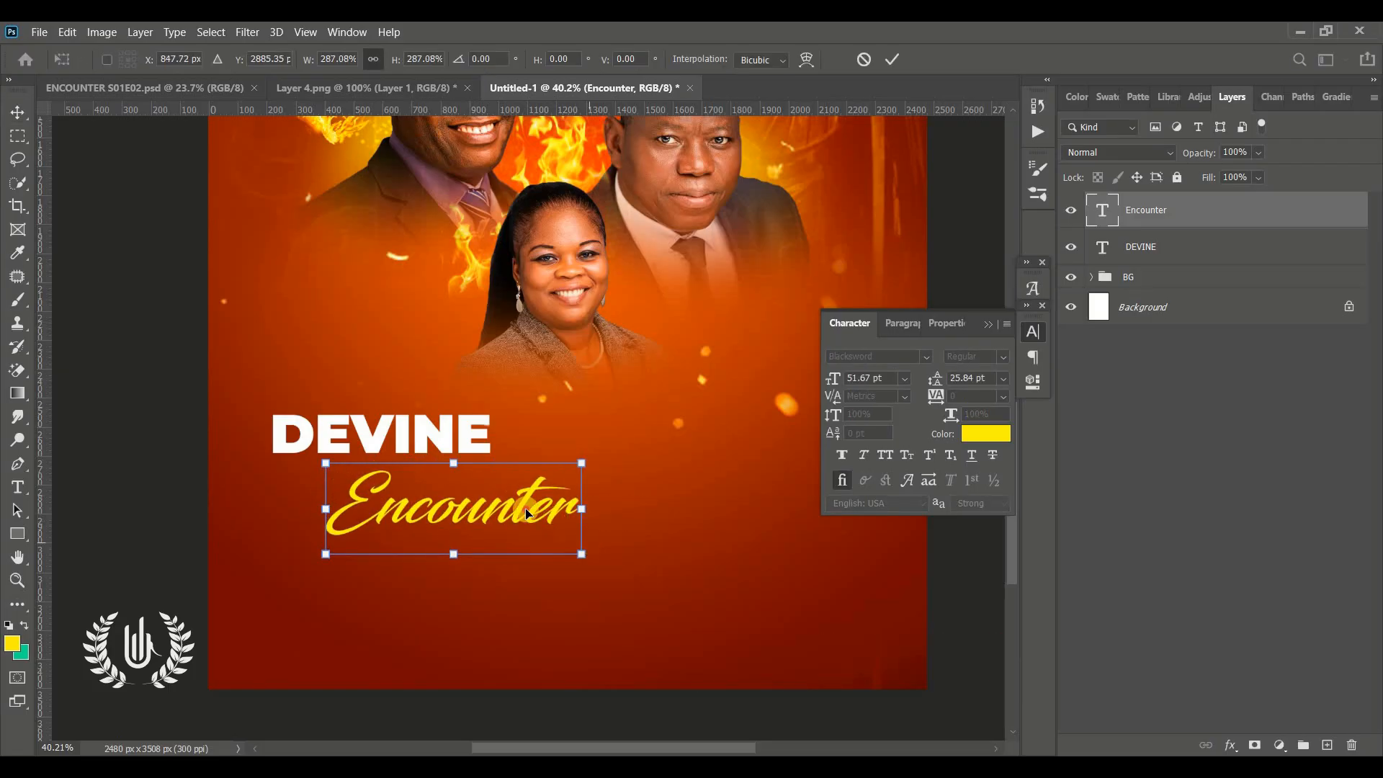
left_click_drag(522, 509, 445, 498)
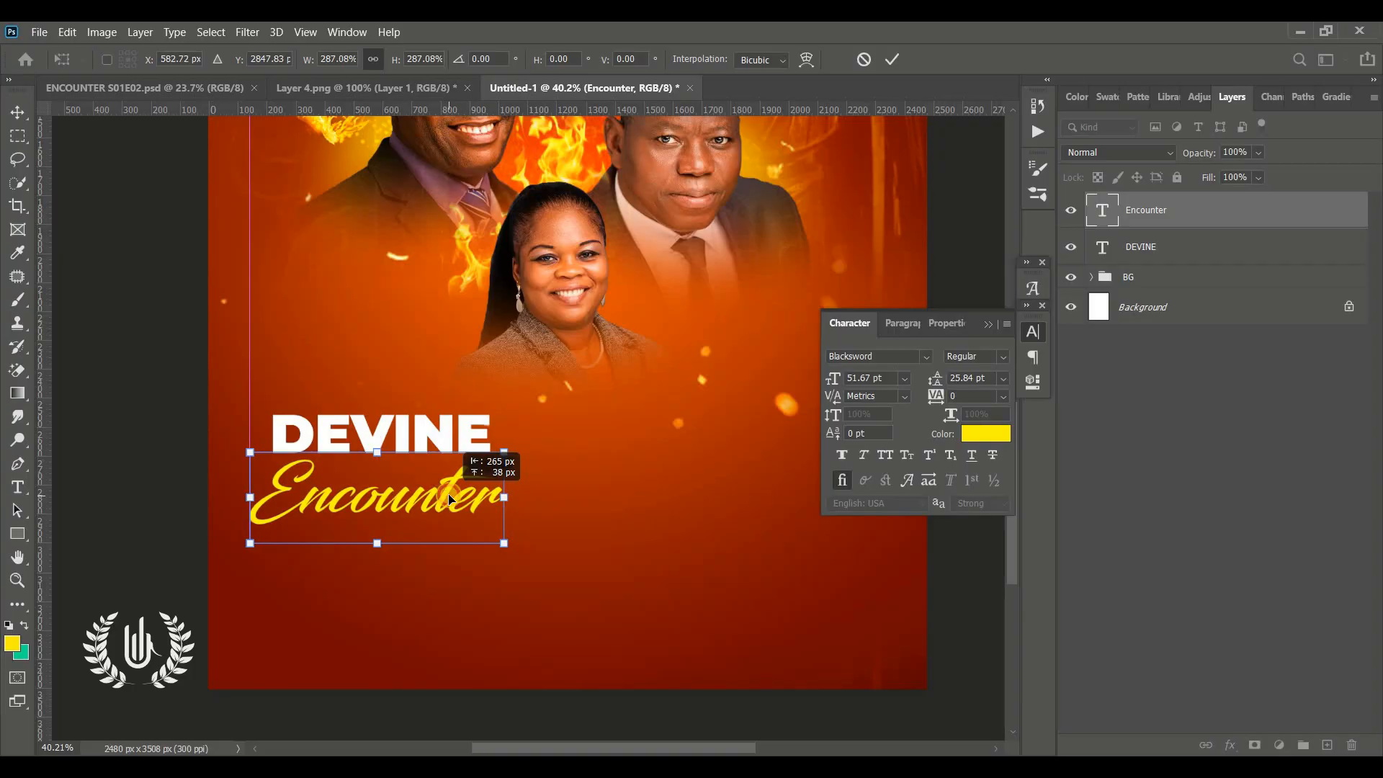
left_click_drag(497, 547, 374, 500)
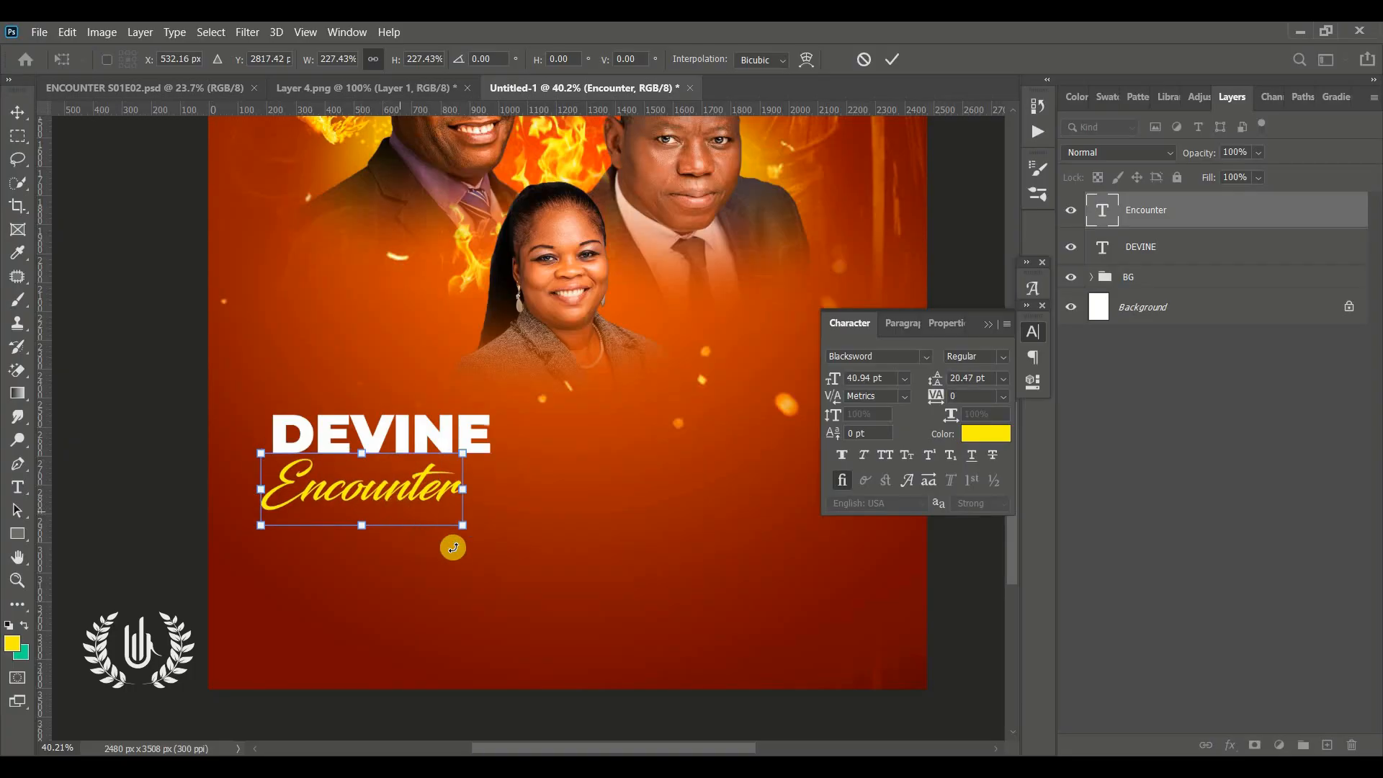
left_click(899, 63)
left_click(987, 325)
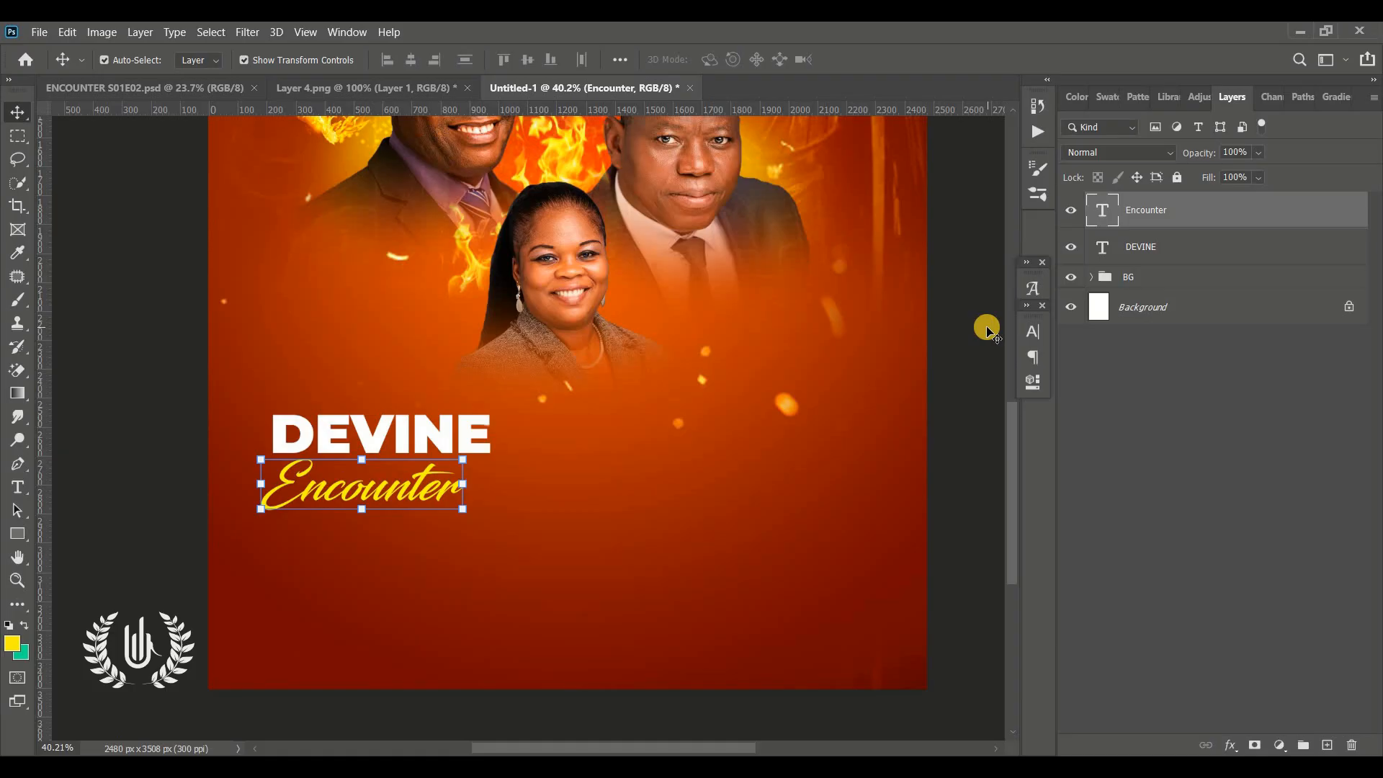
Add a new text line reading "Service" below Encounter in Montserrat SemiBold Italic, white
key("ctrl+0")
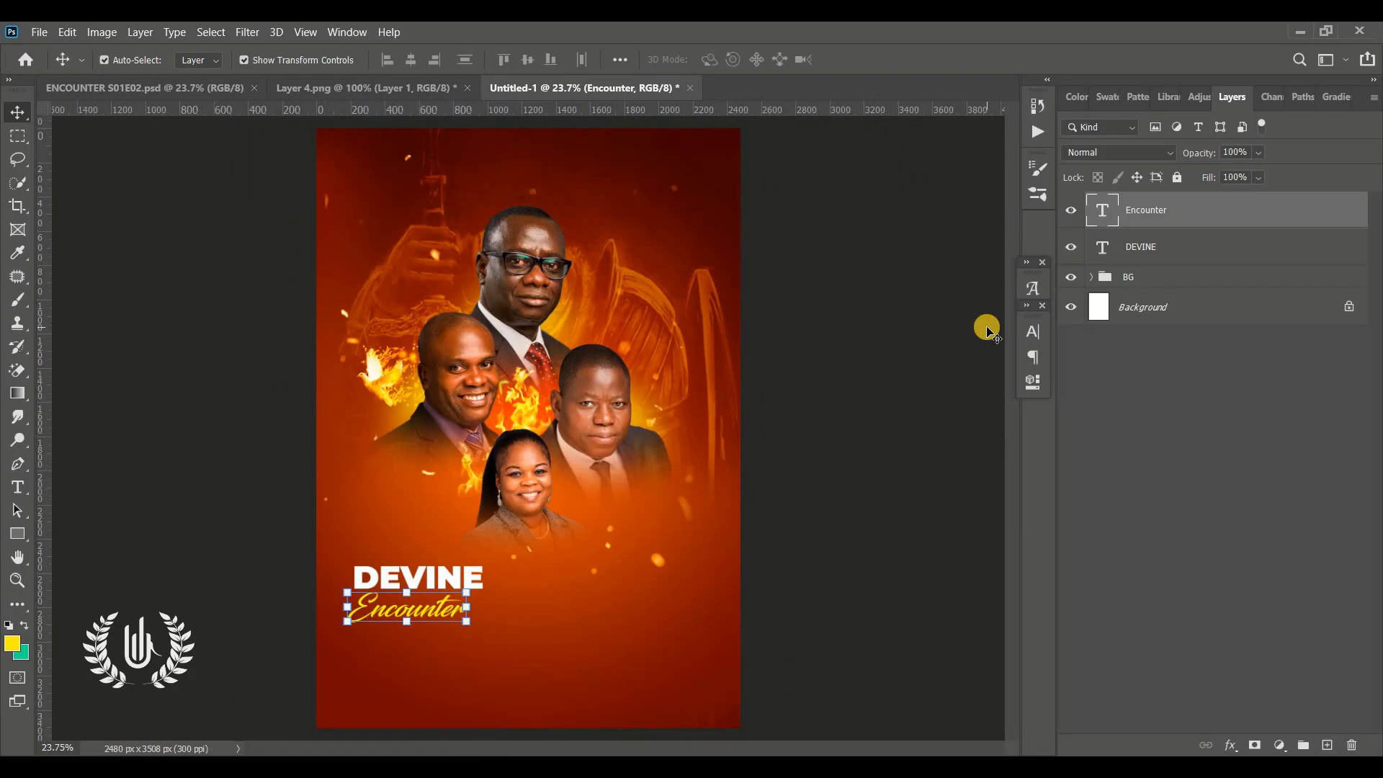
left_click_drag(987, 330, 830, 361)
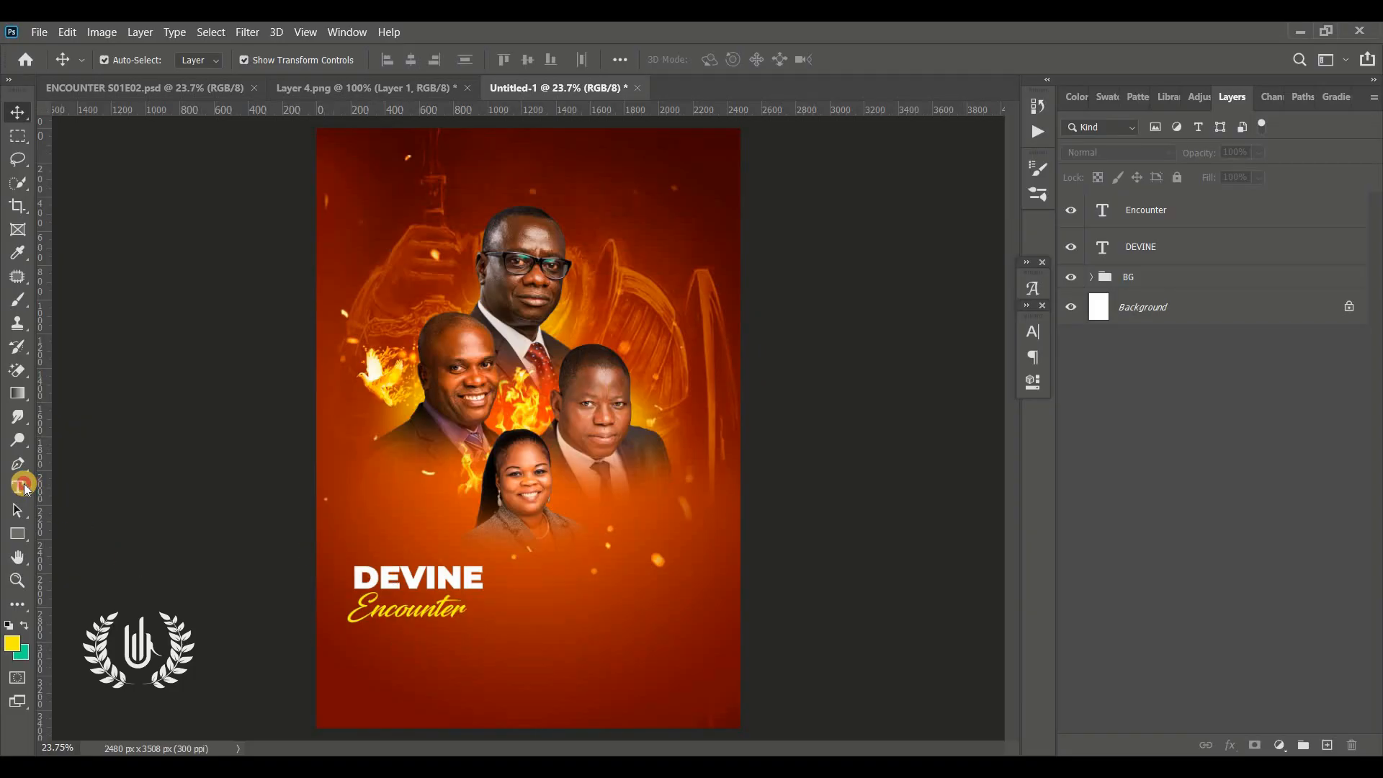
left_click(18, 487)
left_click(389, 648)
left_click(1033, 331)
left_click(927, 356)
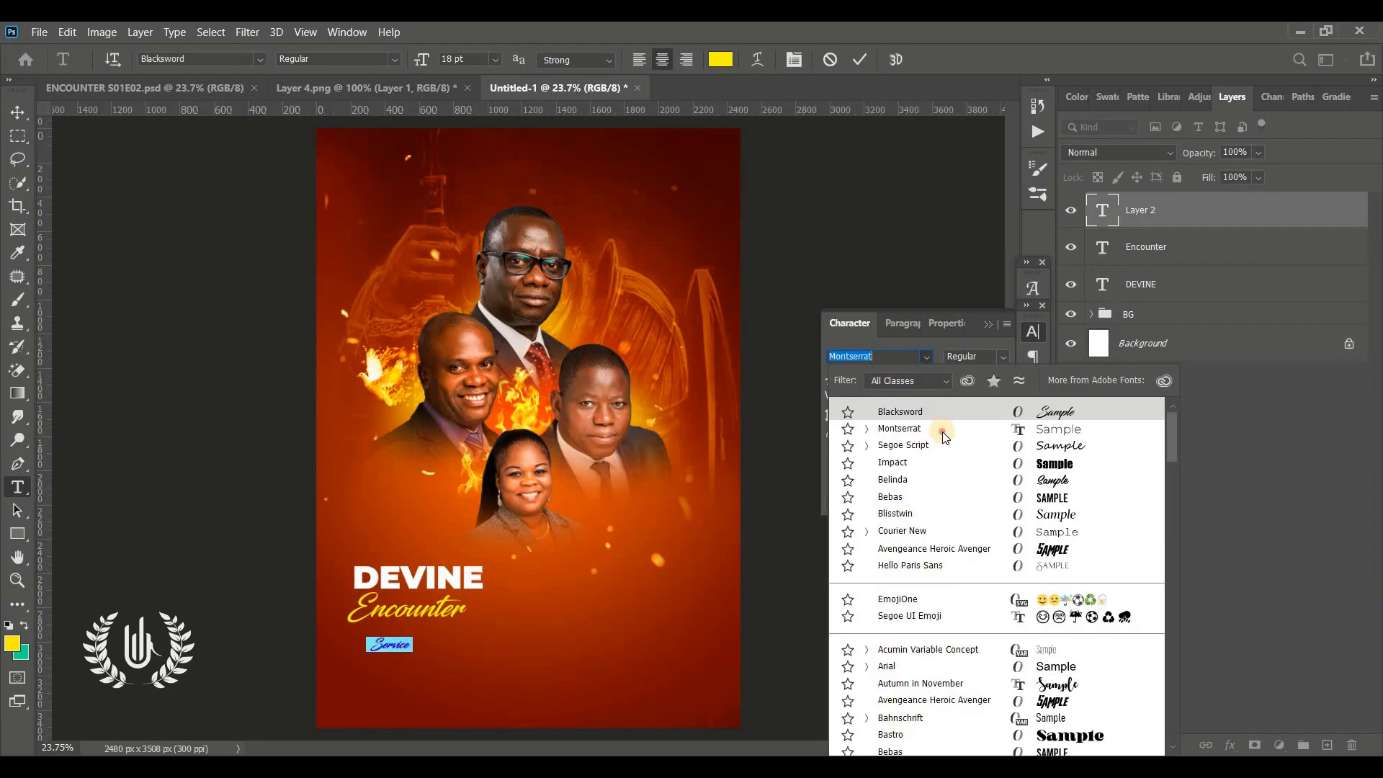
left_click(941, 430)
left_click(984, 435)
left_click(895, 167)
left_click(1302, 174)
left_click(1003, 357)
left_click(991, 537)
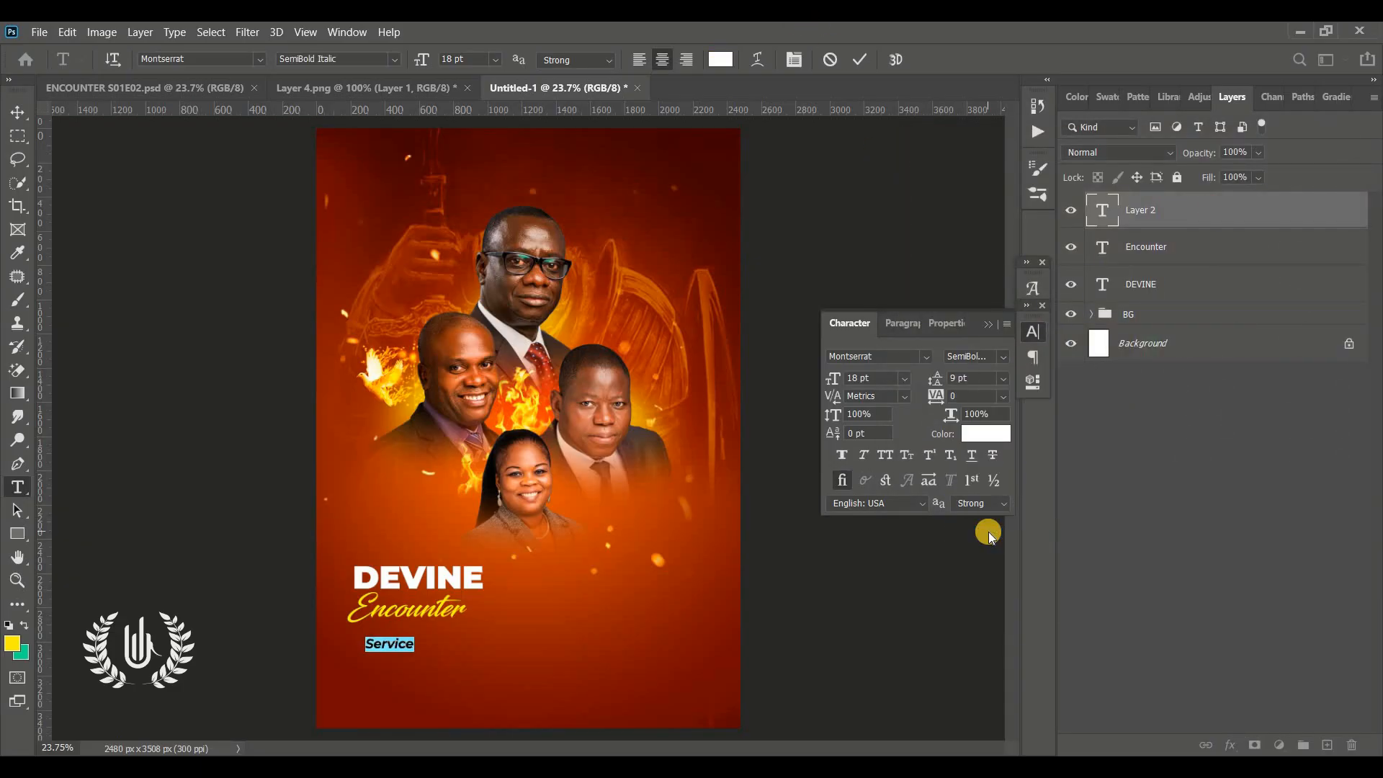
Set the Service text tracking to 1060 and its size to 15 pt, then commit
left_click_drag(946, 405, 396, 677)
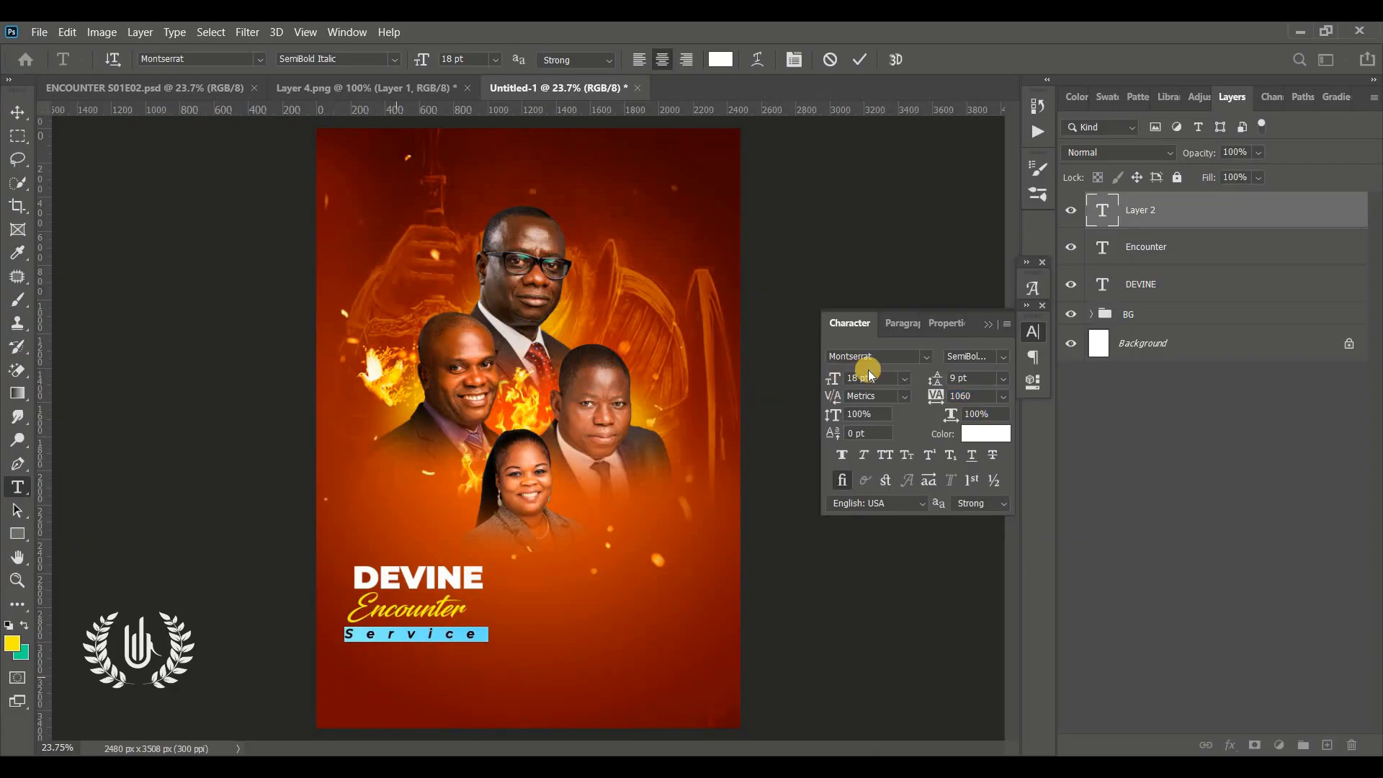
type("15")
key("Return")
left_click(859, 60)
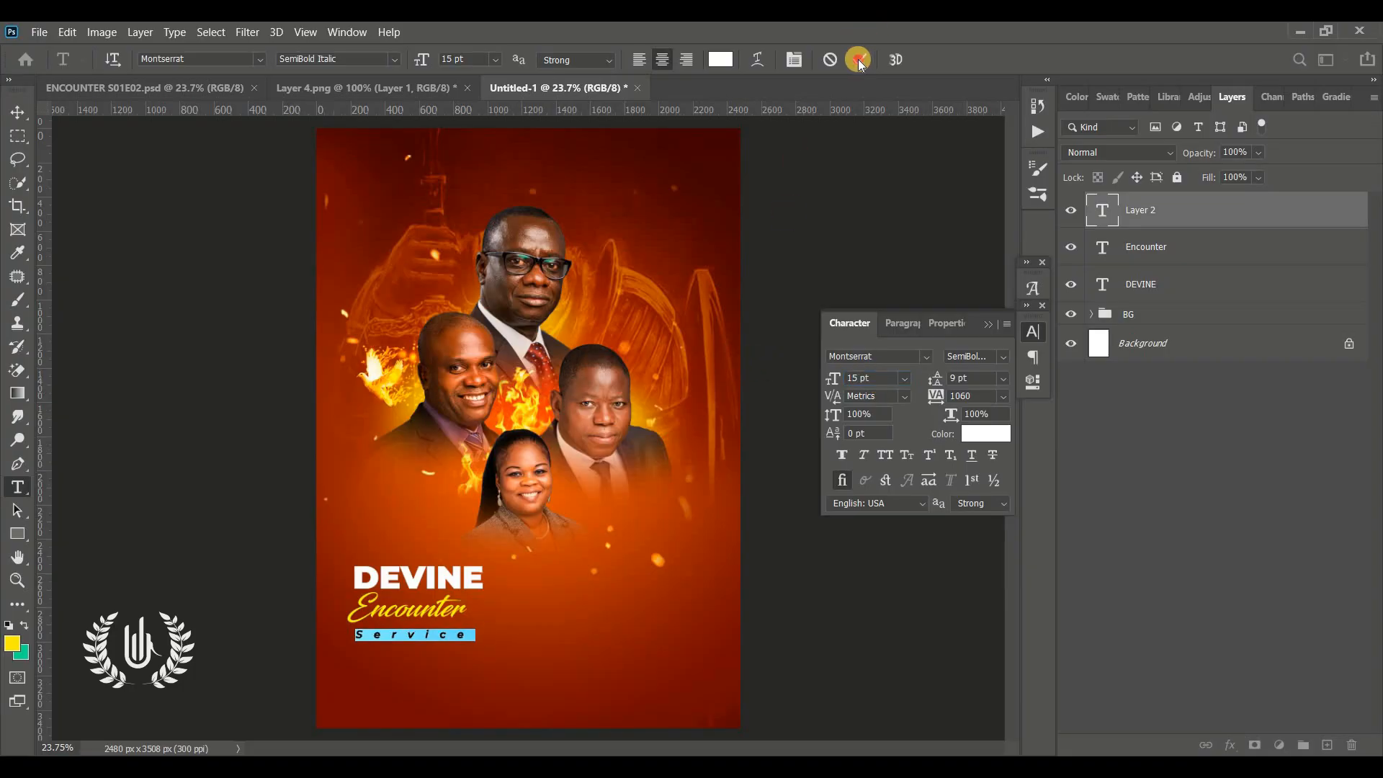
Add a horizontal guide level with the top of the DEVINE text
left_click(11, 113)
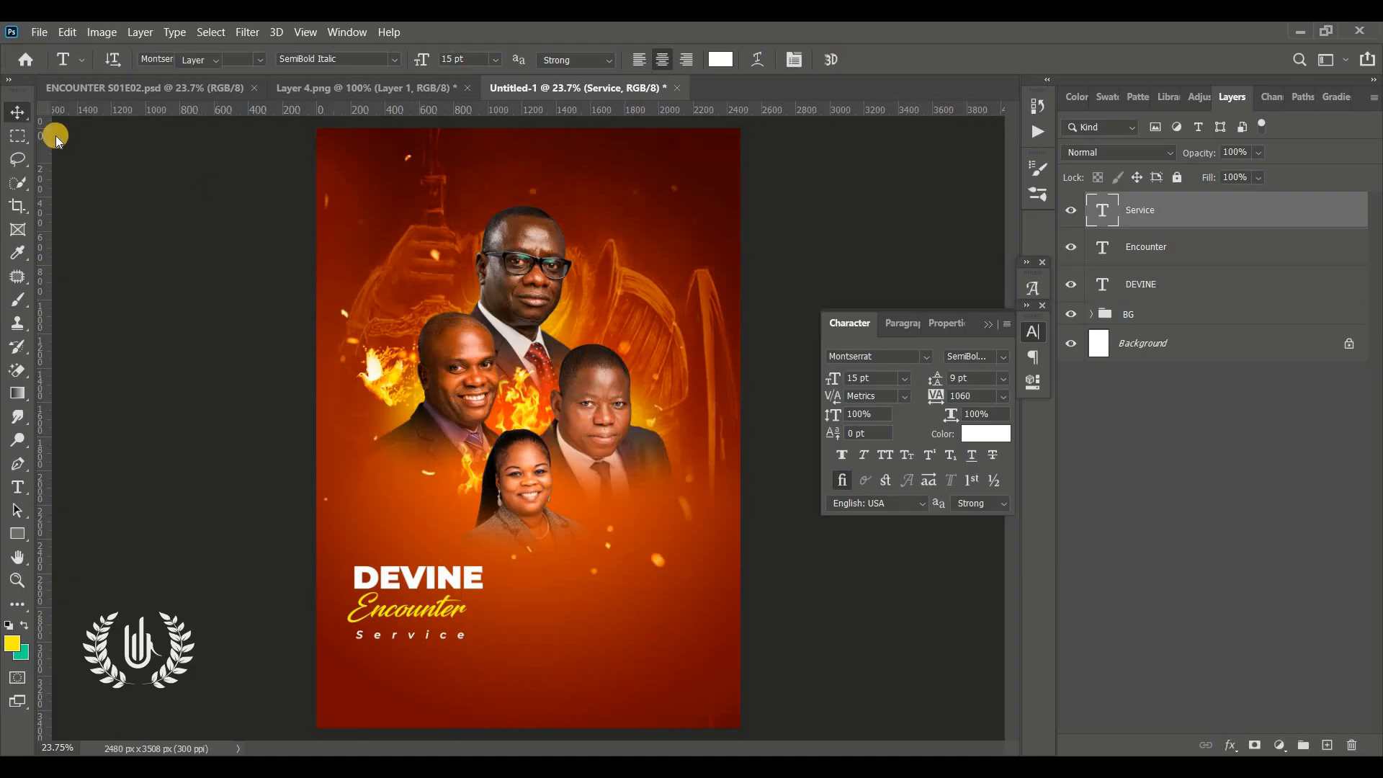
left_click(18, 580)
left_click(729, 585)
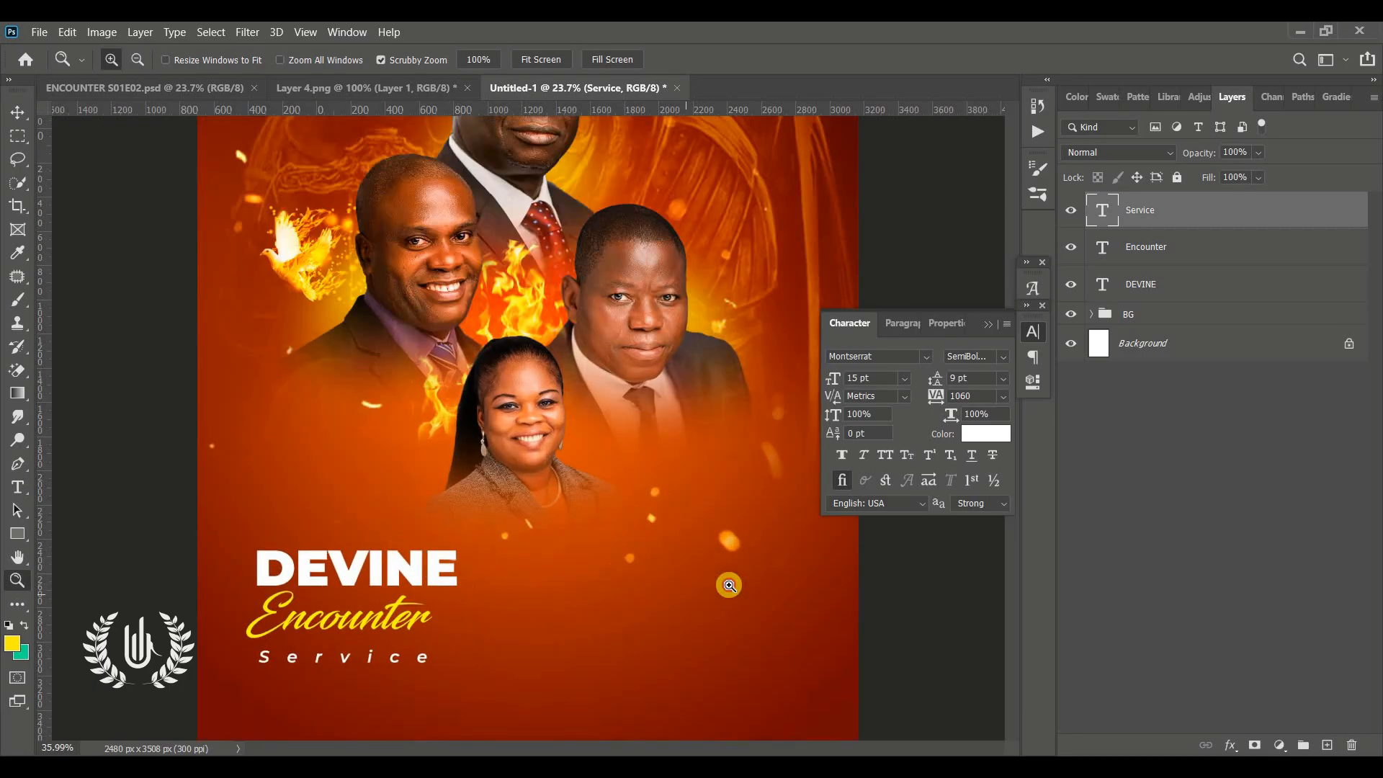
left_click(729, 585)
scroll(714, 562, "down", 2)
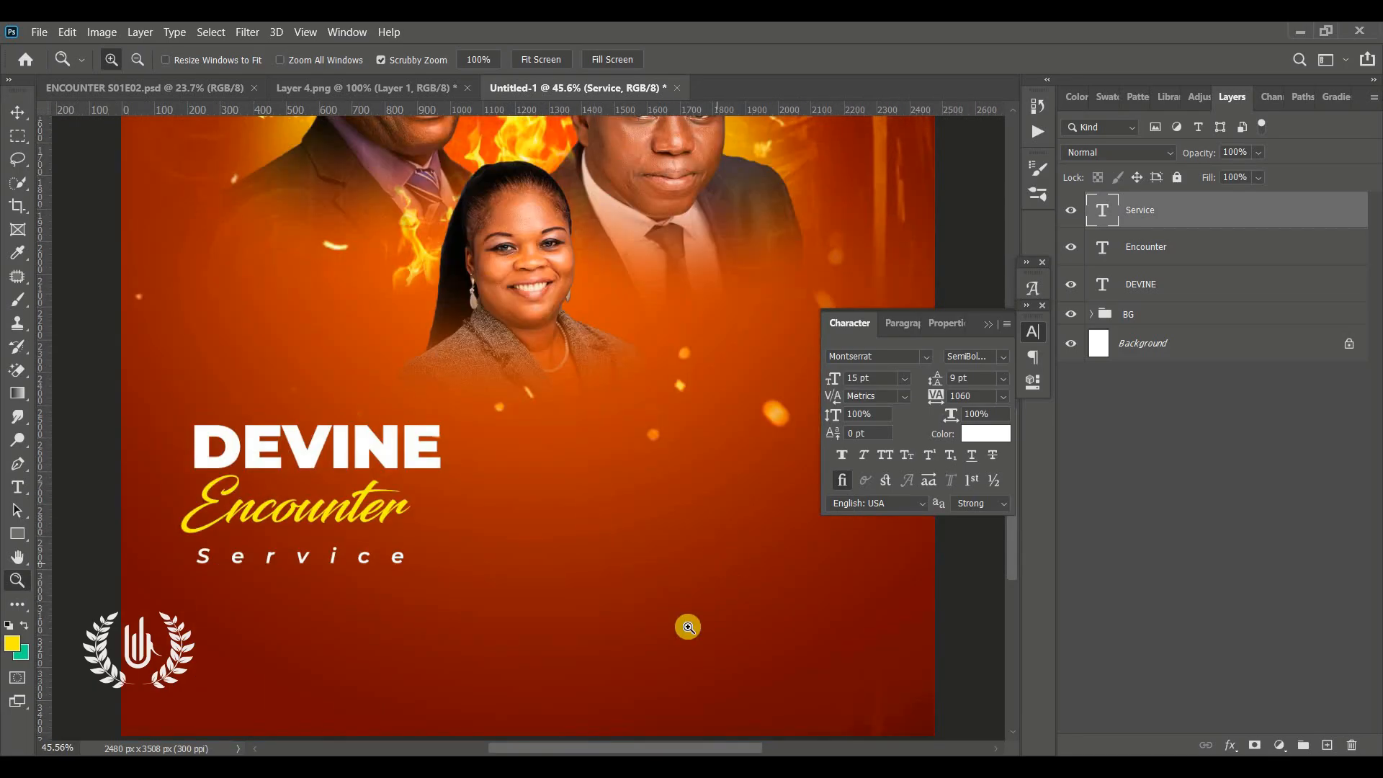
left_click_drag(554, 749, 589, 748)
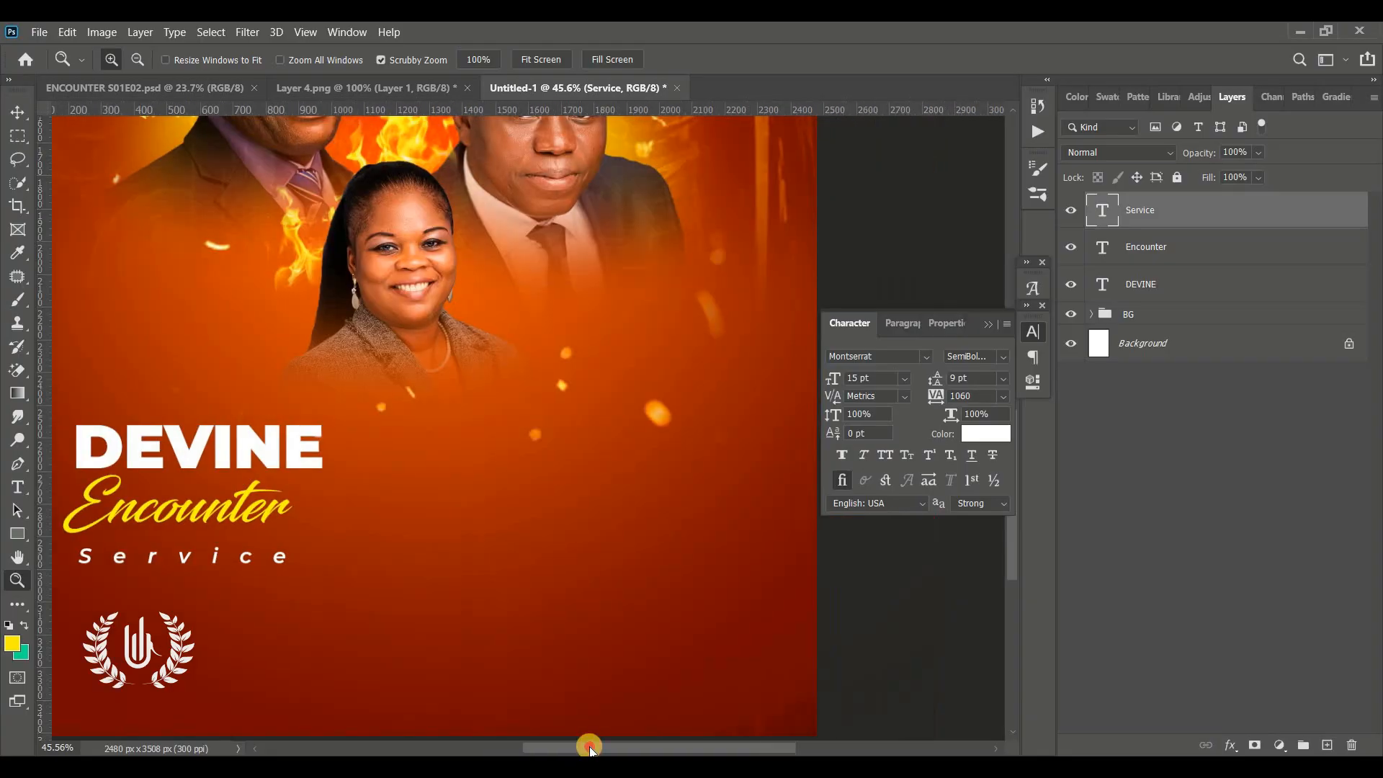
left_click(992, 321)
left_click_drag(16, 538, 76, 547)
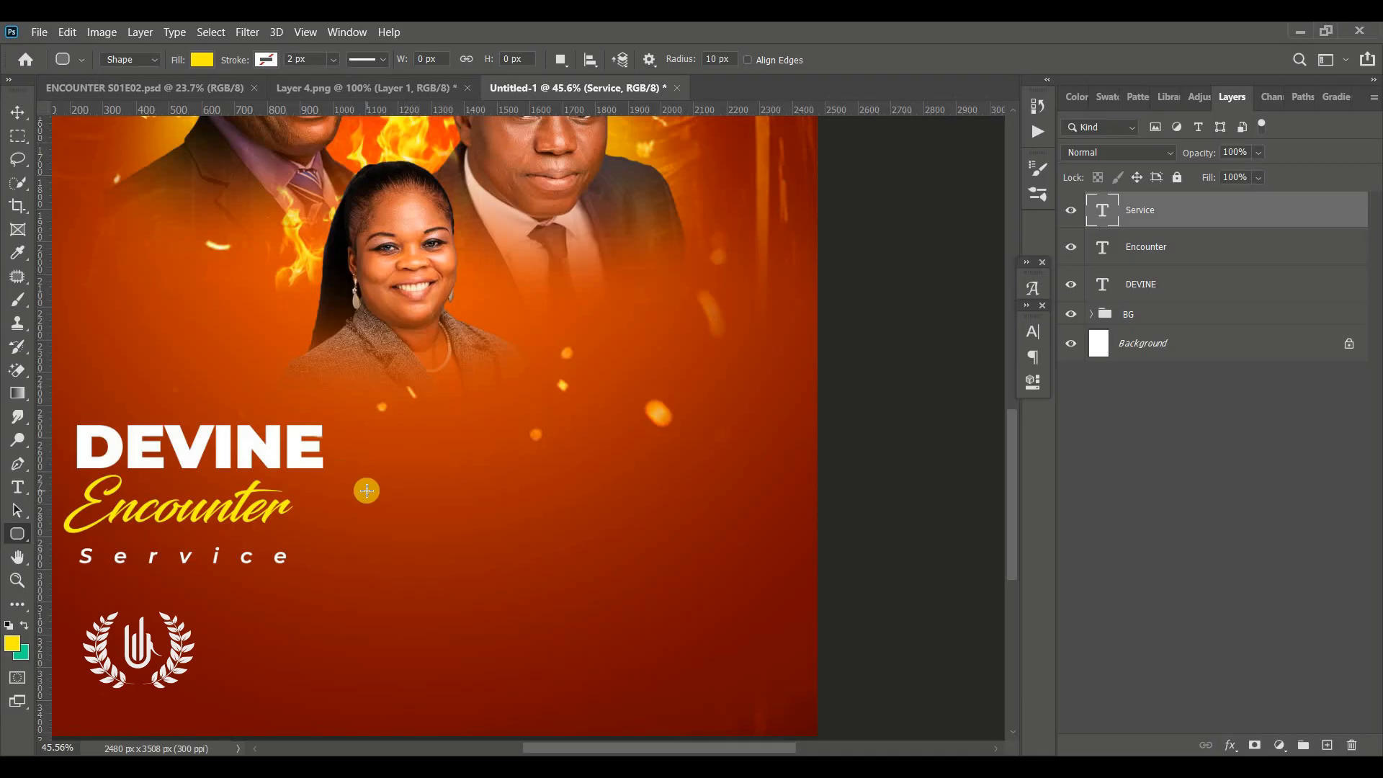
scroll(366, 491, "left", 2)
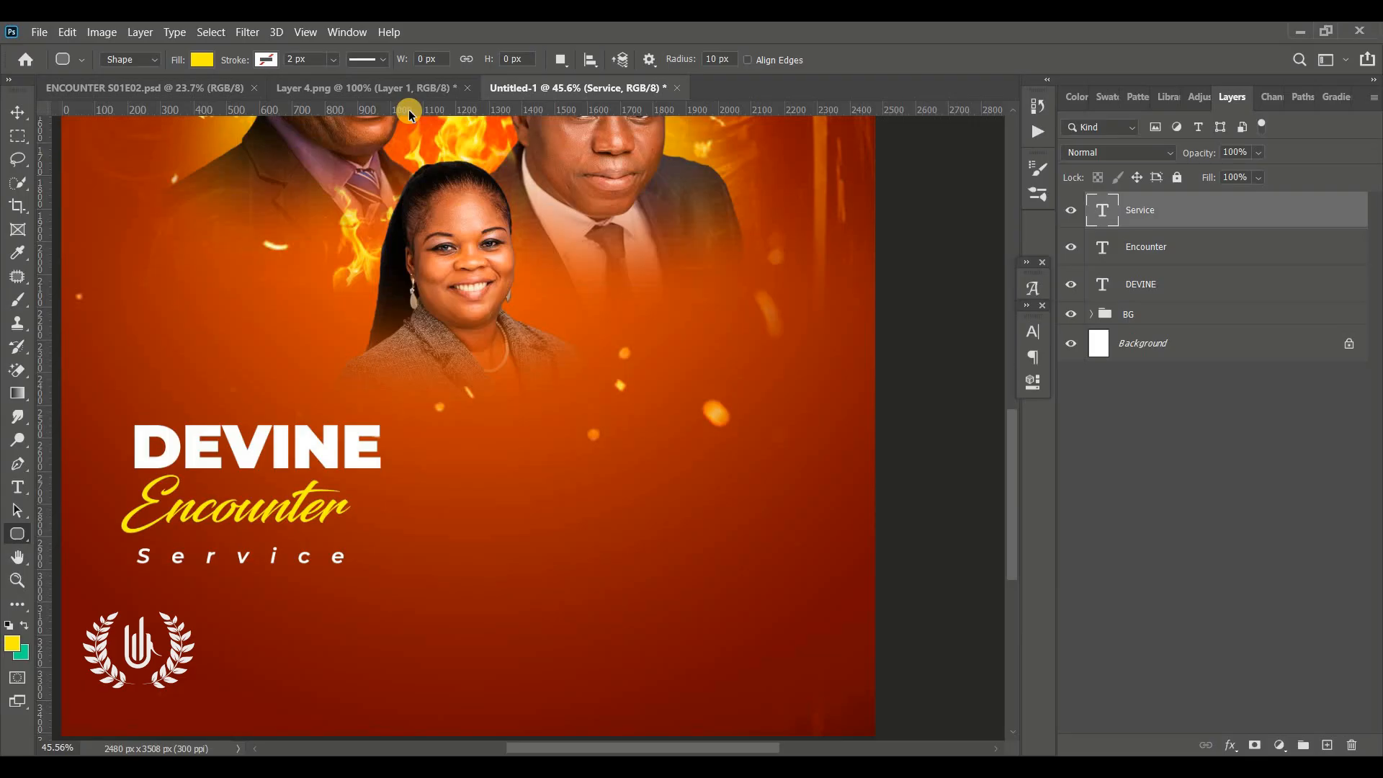
key("ctrl+r")
scroll(408, 110, "left", 2)
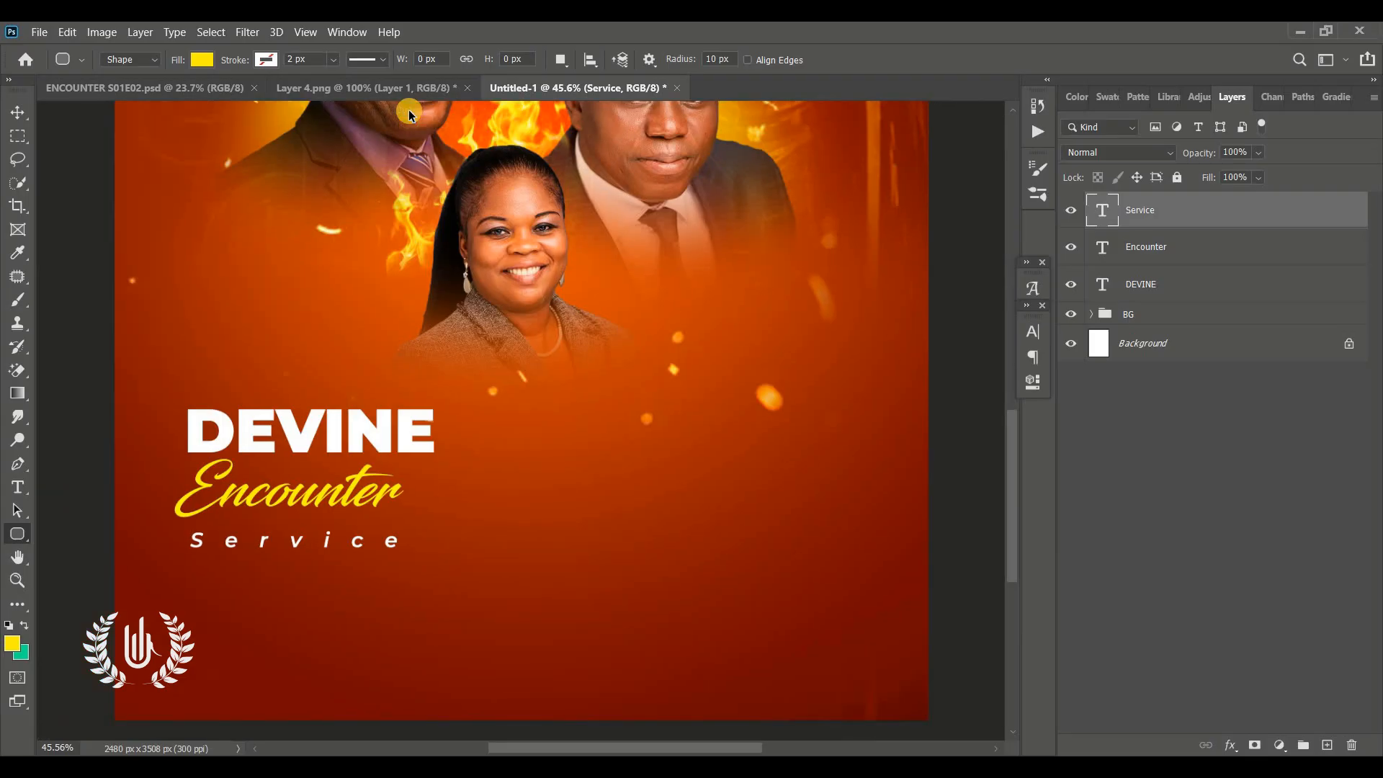
key("ctrl+r")
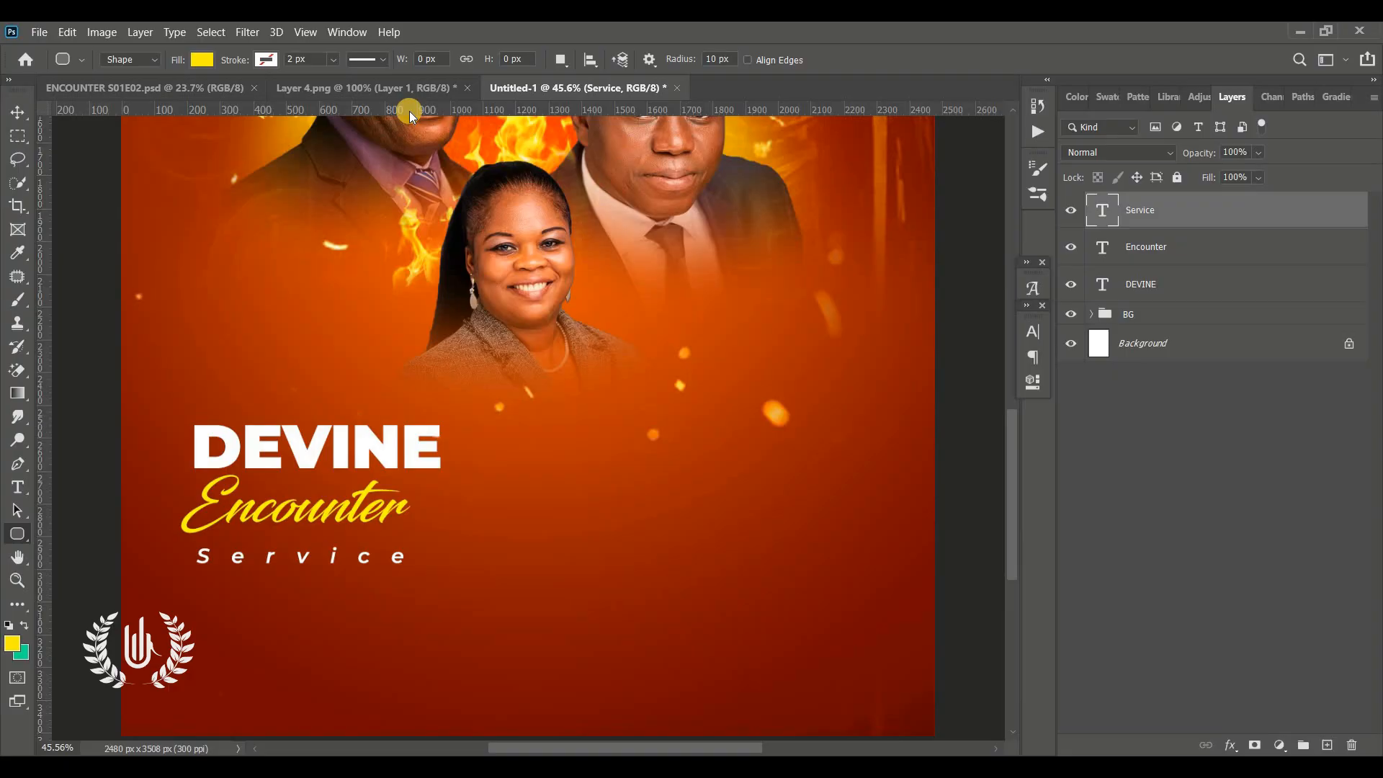
left_click_drag(451, 110, 507, 425)
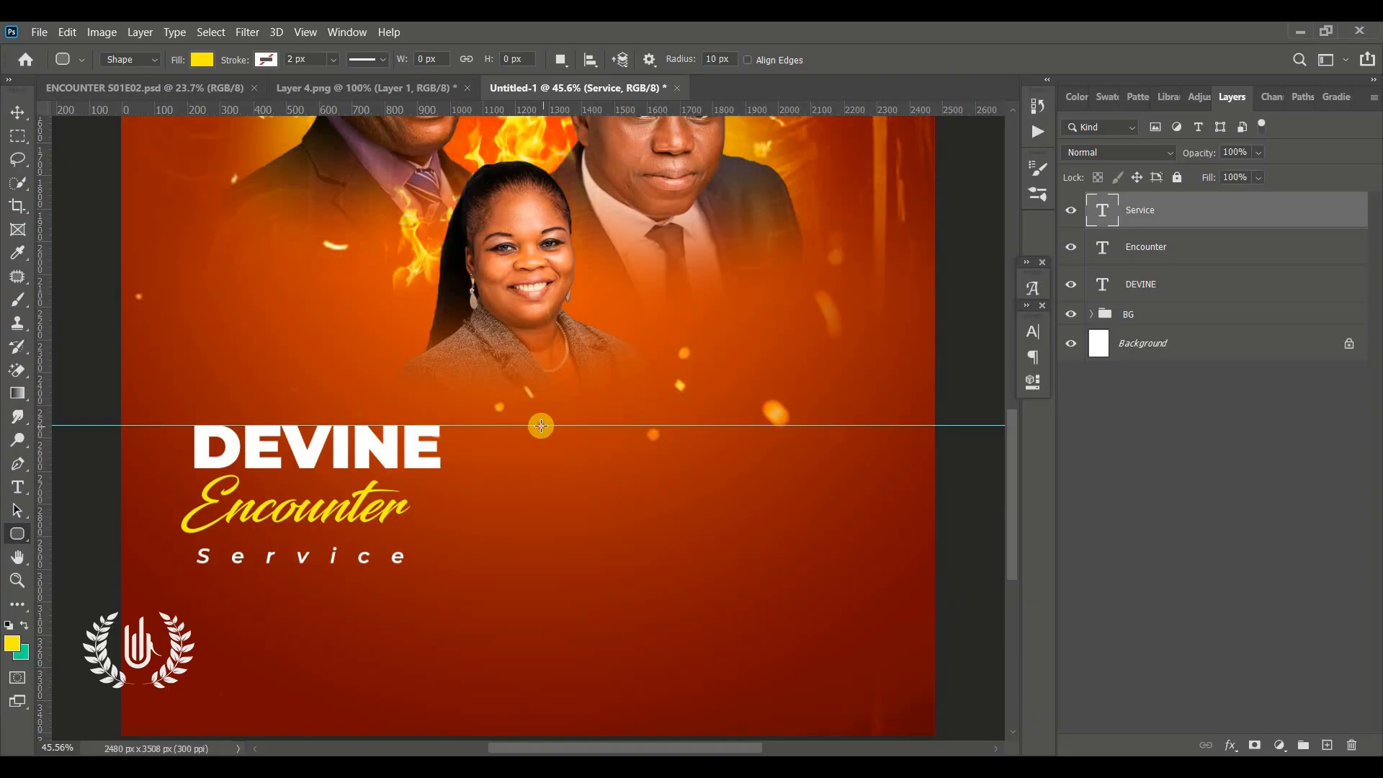
Draw a rounded rectangle about 991 × 409 px beside the title text and set its corner radius to 86 px
left_click_drag(541, 425, 865, 559)
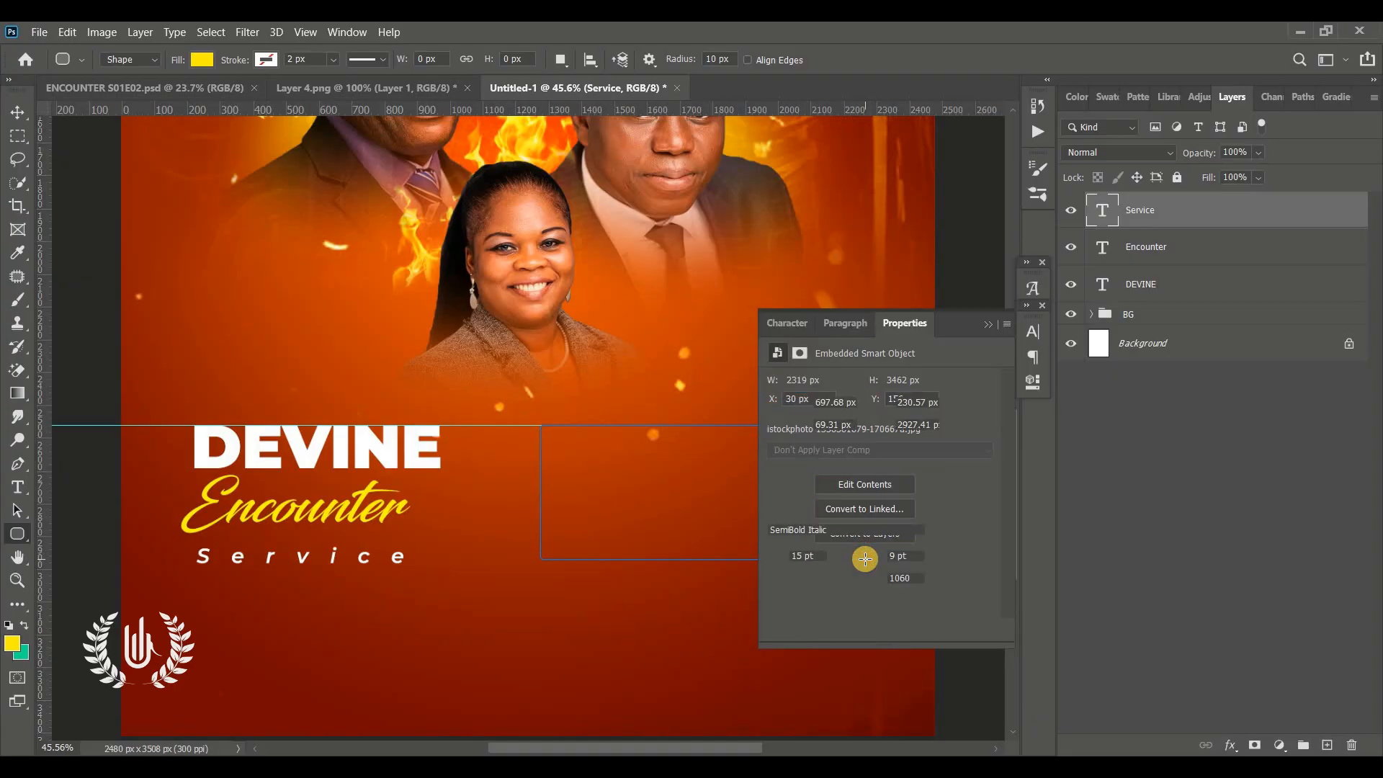
left_click_drag(775, 505, 852, 524)
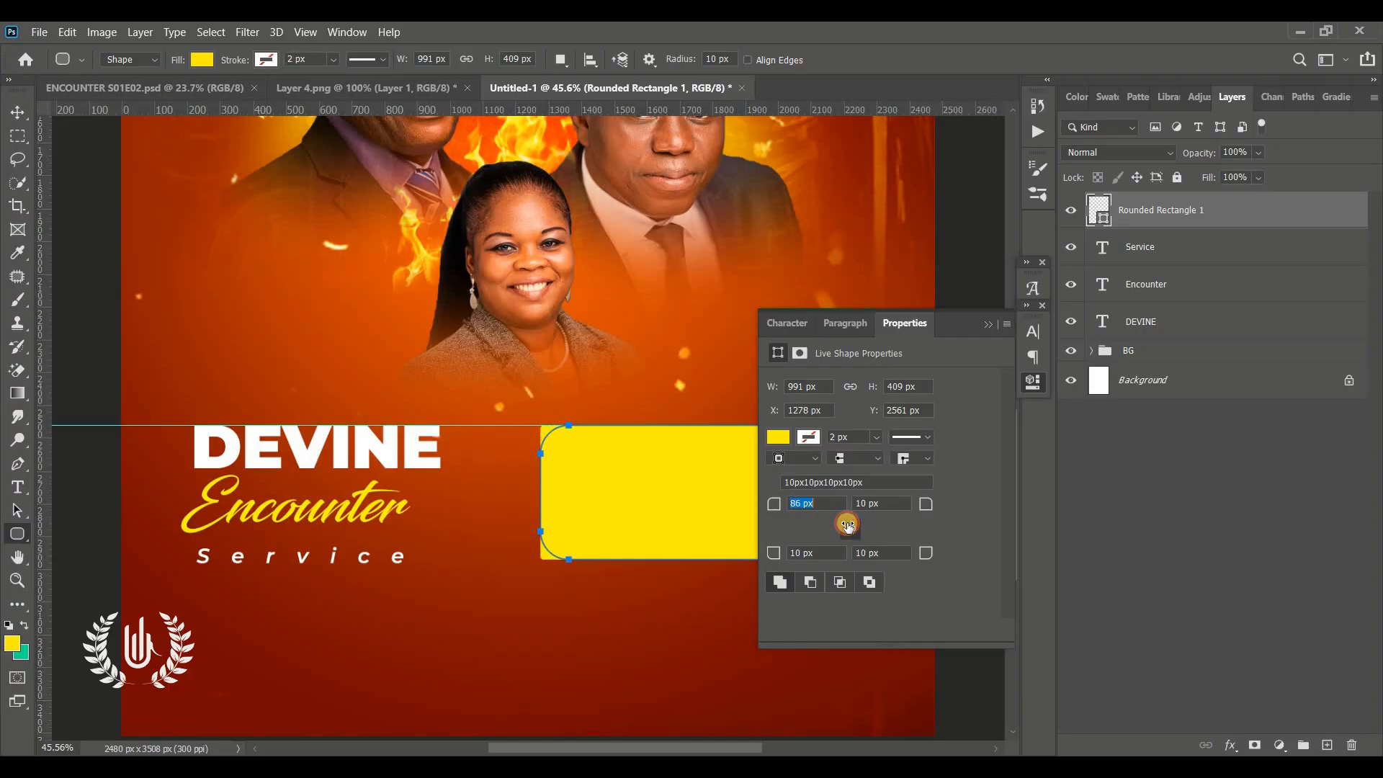
left_click_drag(847, 528, 848, 528)
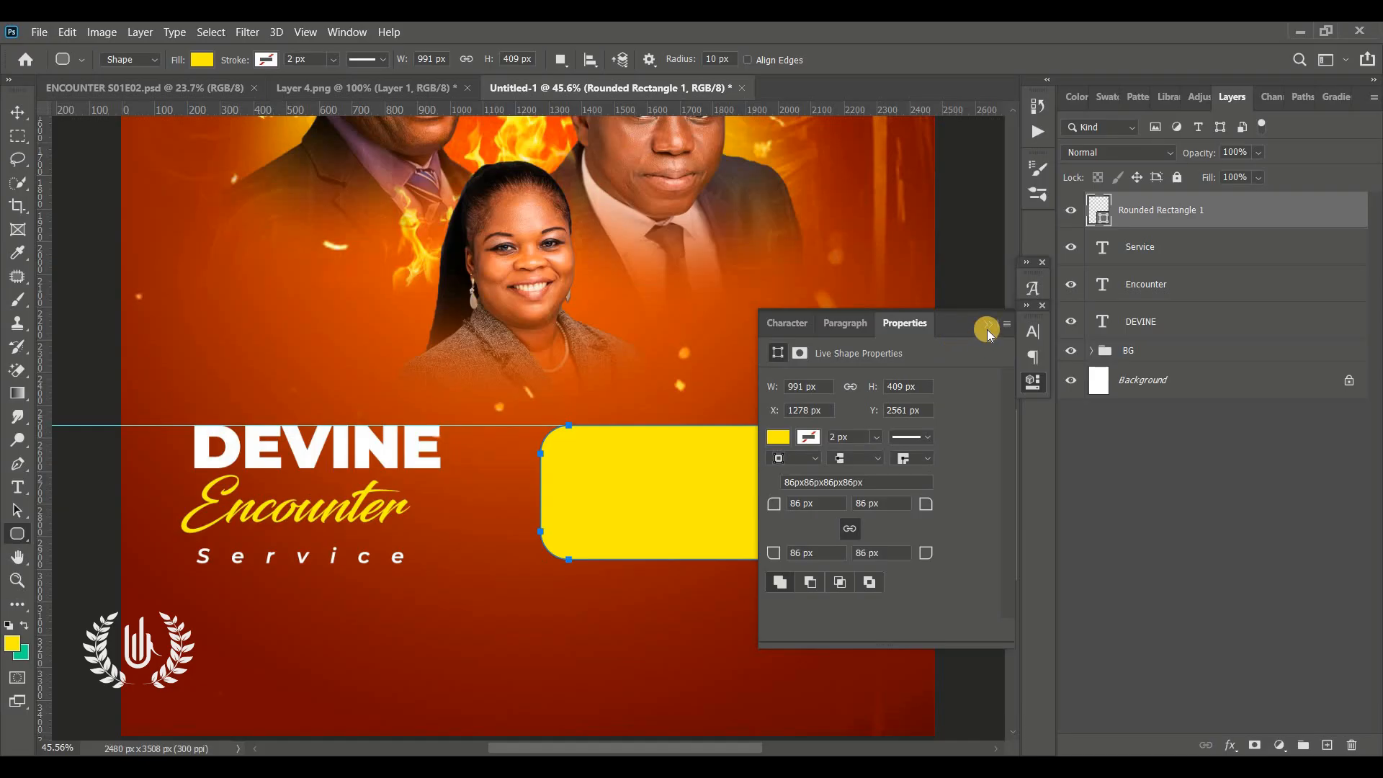
left_click(986, 329)
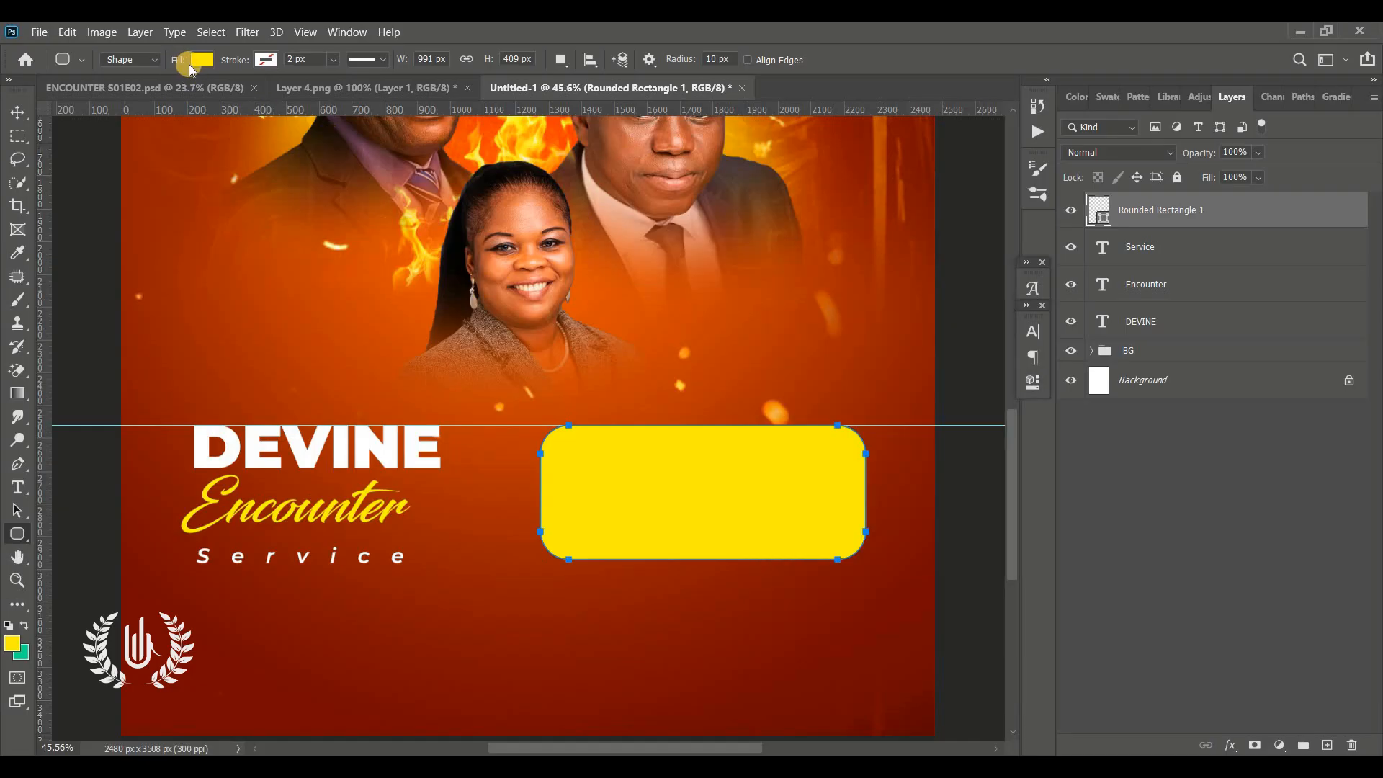
Remove the rectangle's fill and give it an orange 14 px stroke
left_click(200, 62)
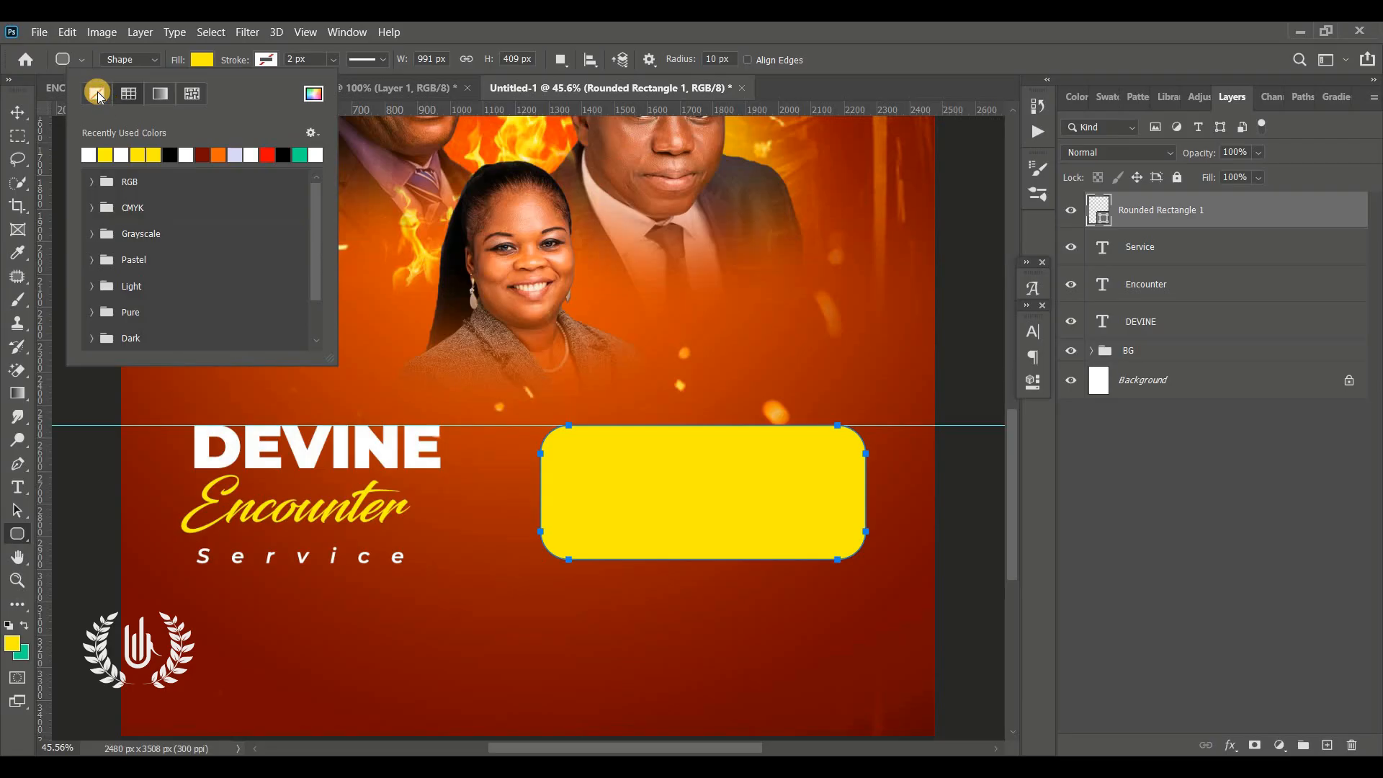
left_click(97, 94)
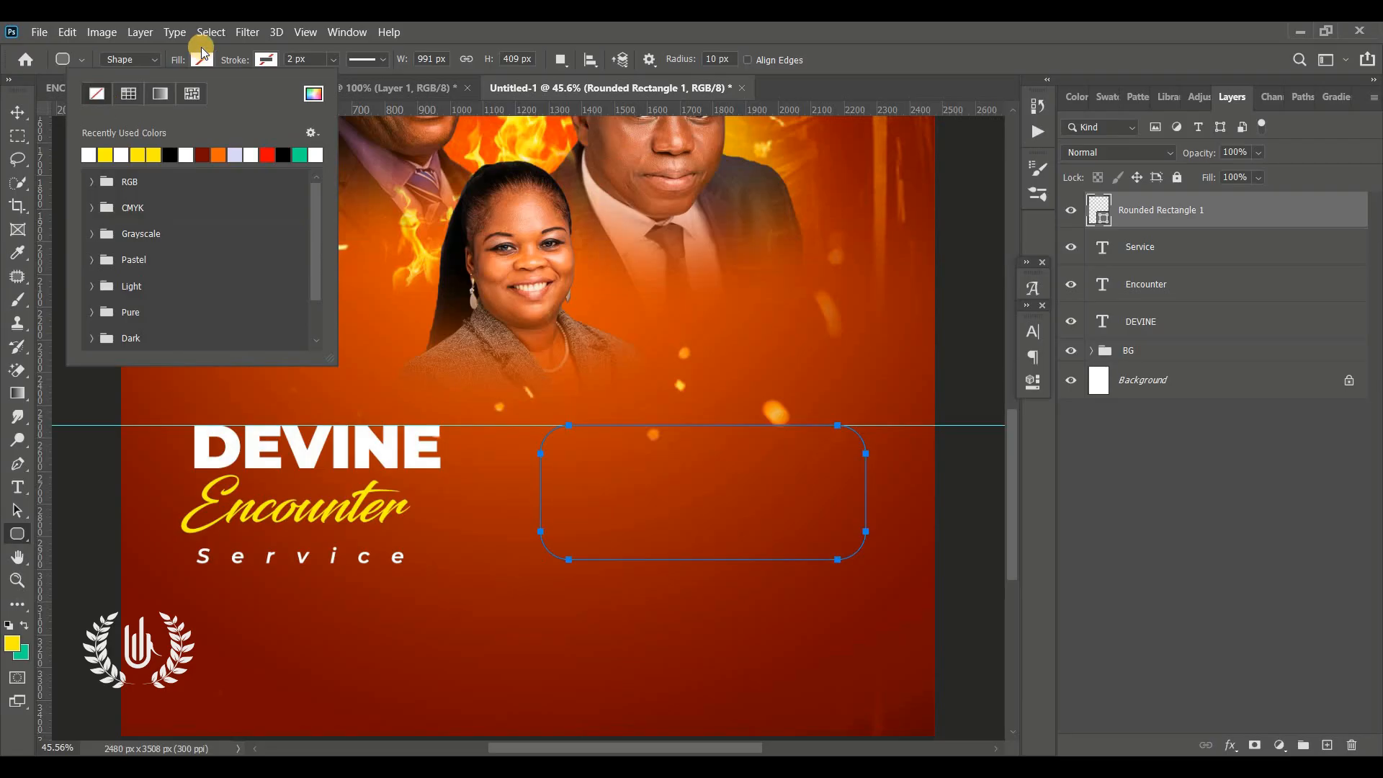
left_click(263, 62)
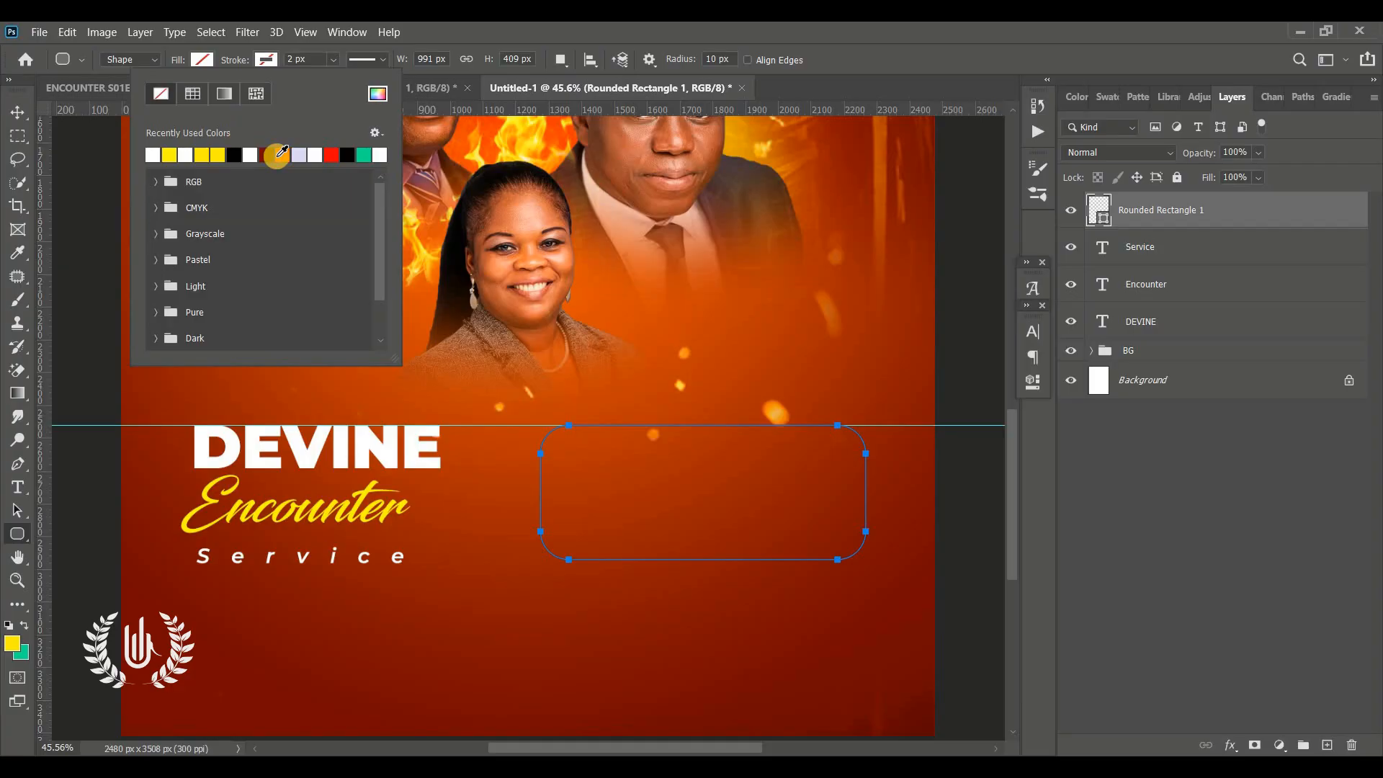
left_click(279, 154)
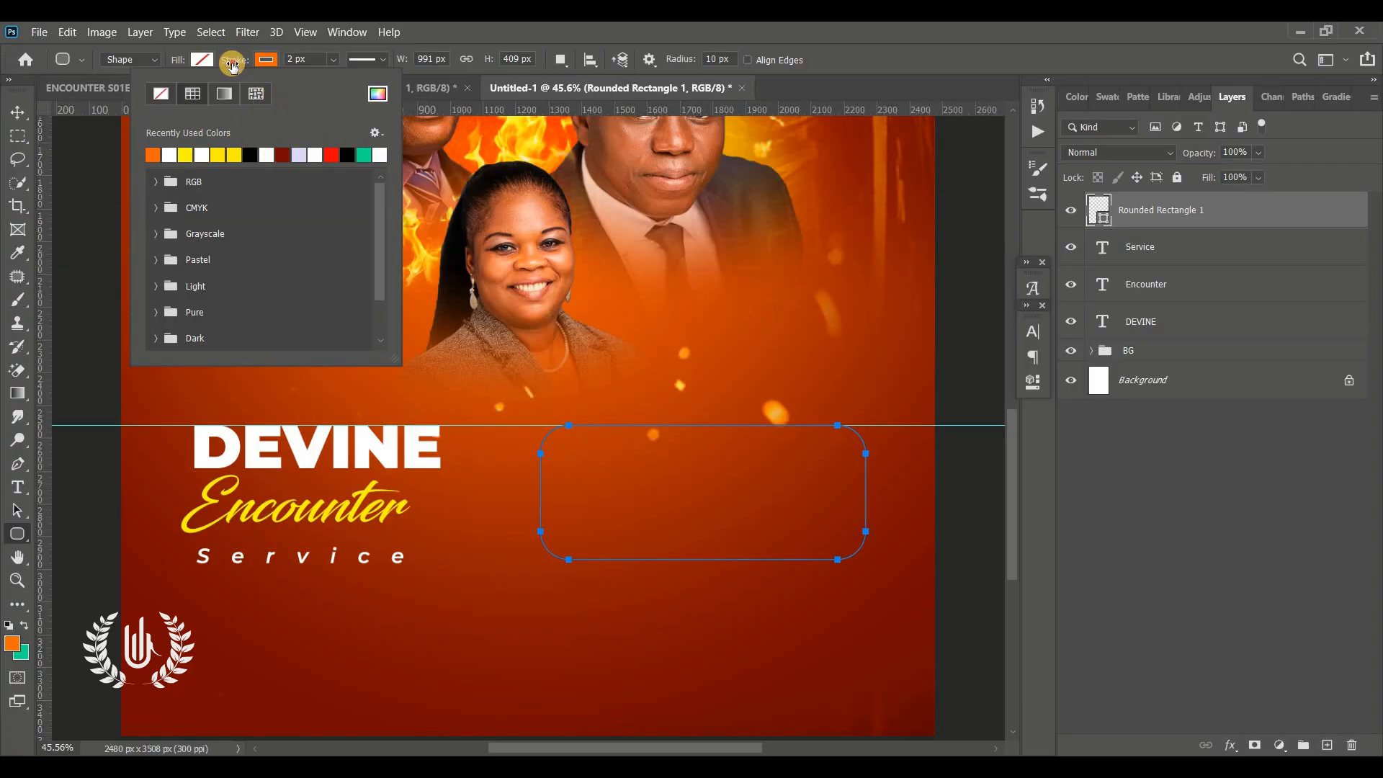
left_click_drag(232, 66, 243, 69)
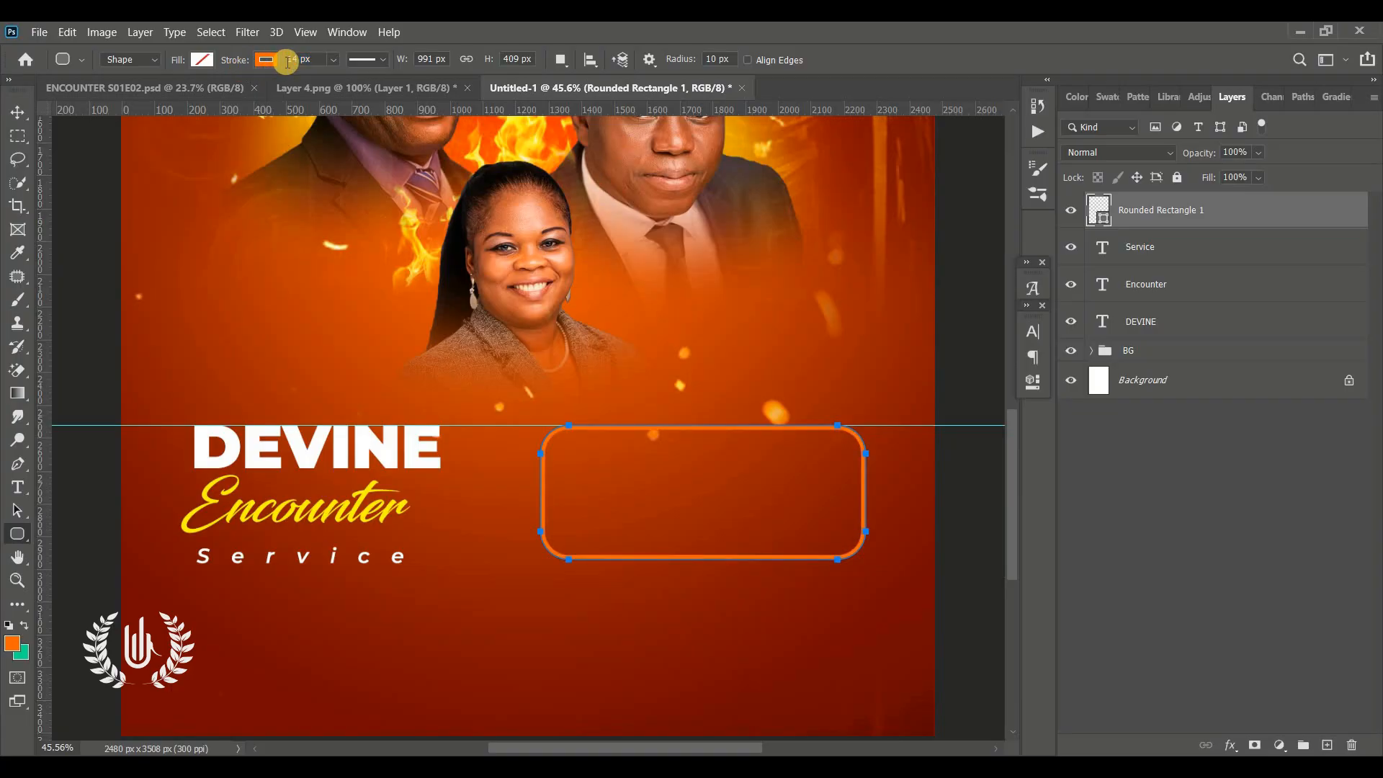
Draw an orange-filled rectangle about 291 × 119 px at the top-left corner of the rounded frame
left_click(18, 113)
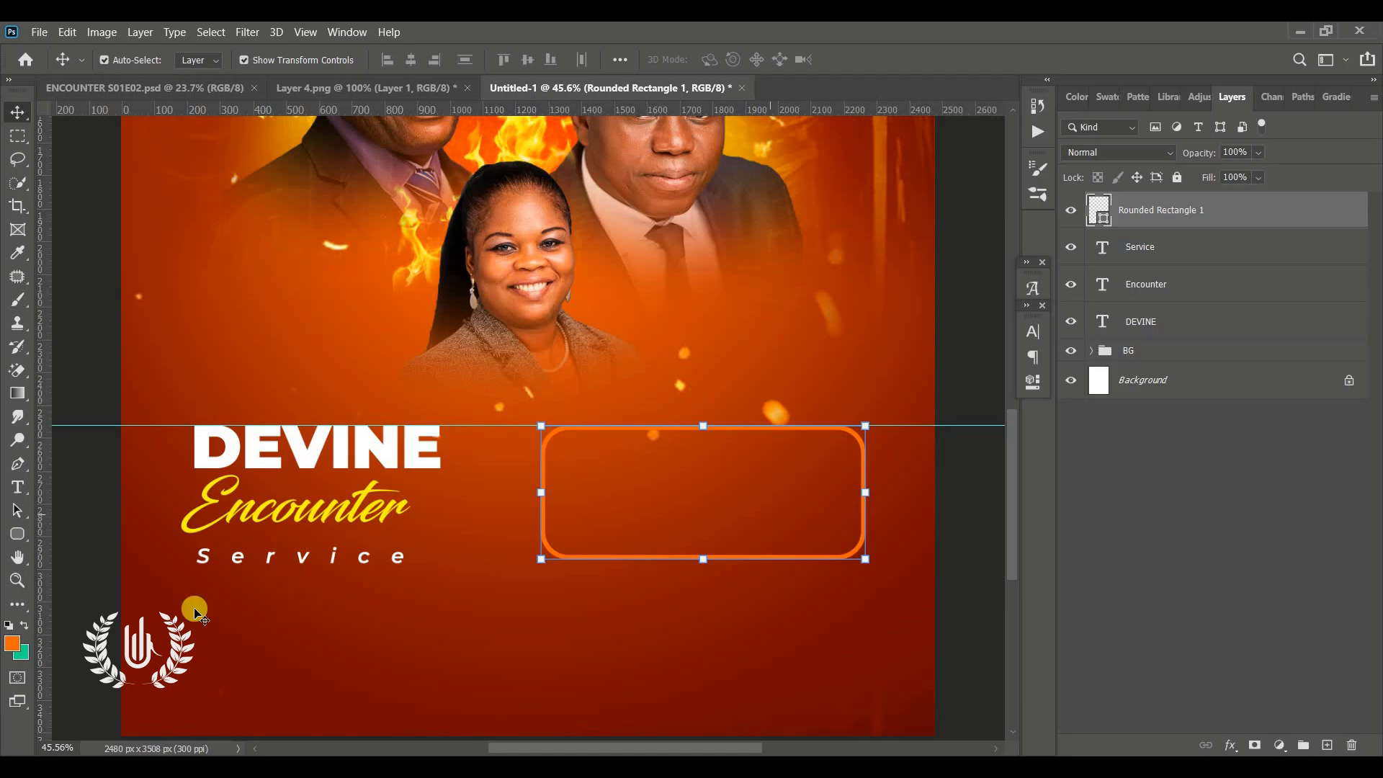
left_click(28, 542)
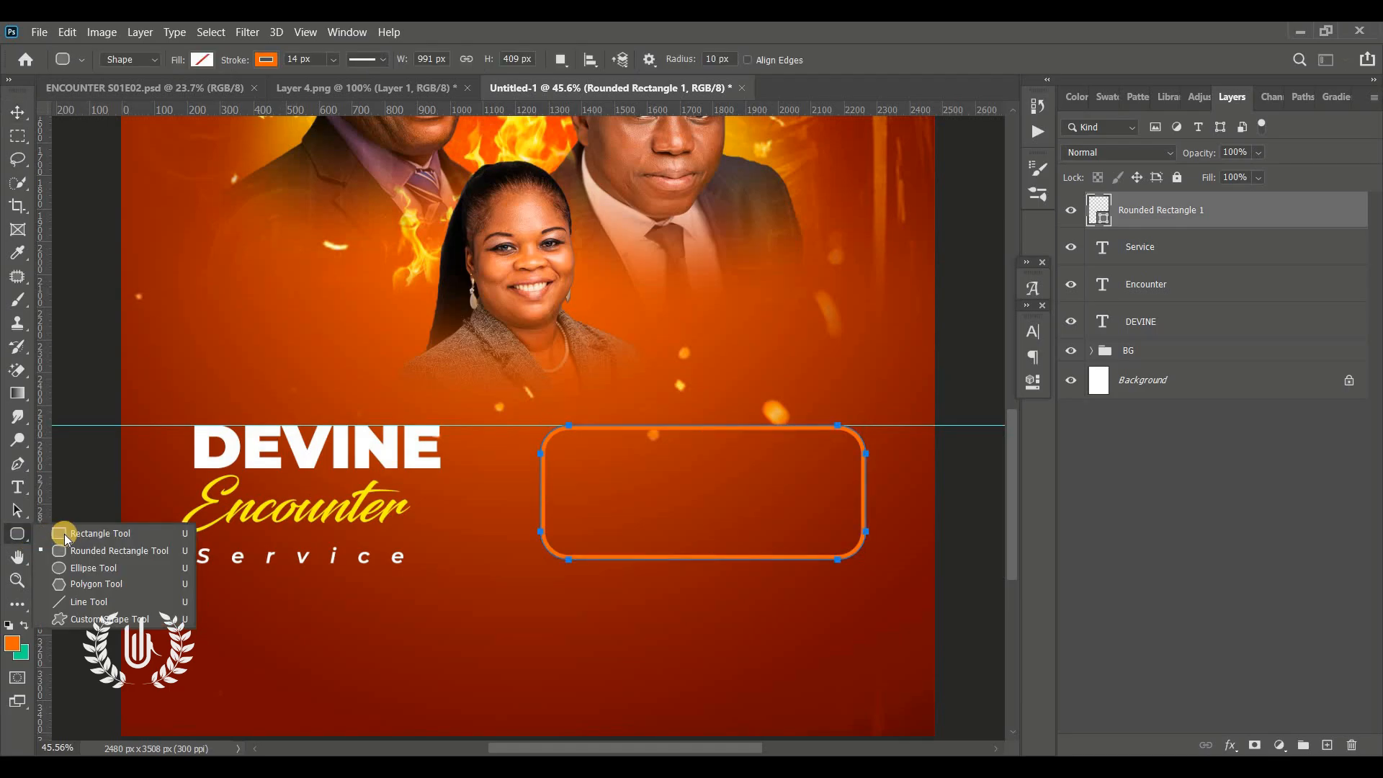
left_click(72, 533)
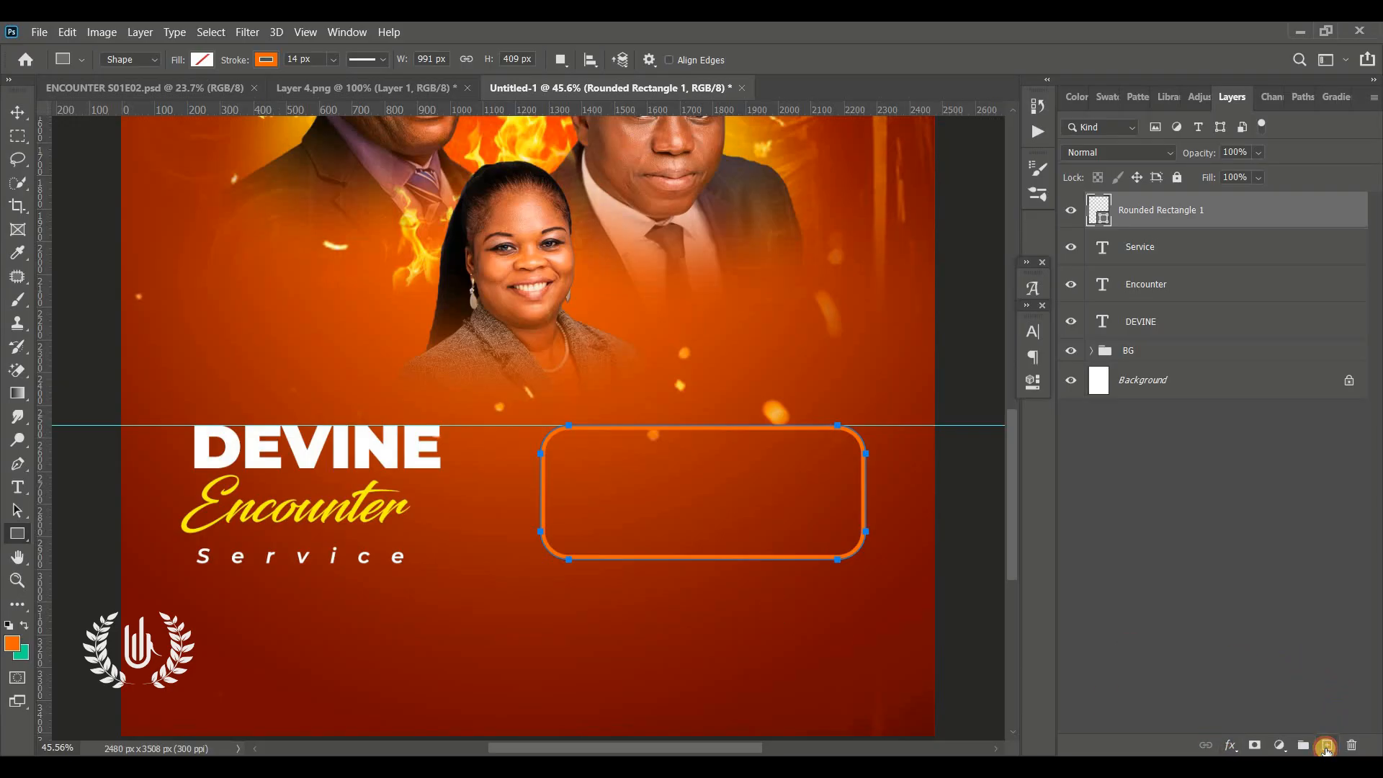
left_click(1327, 746)
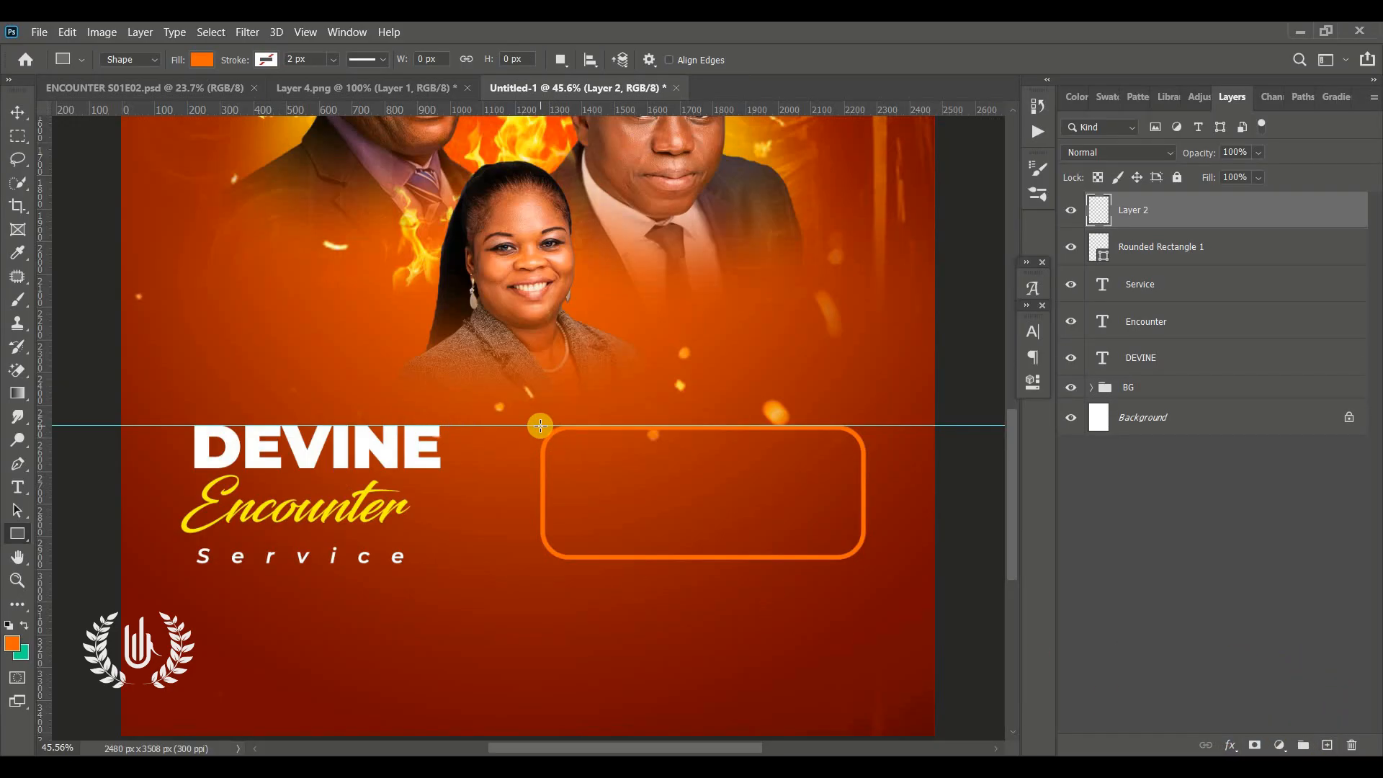
left_click_drag(540, 425, 635, 463)
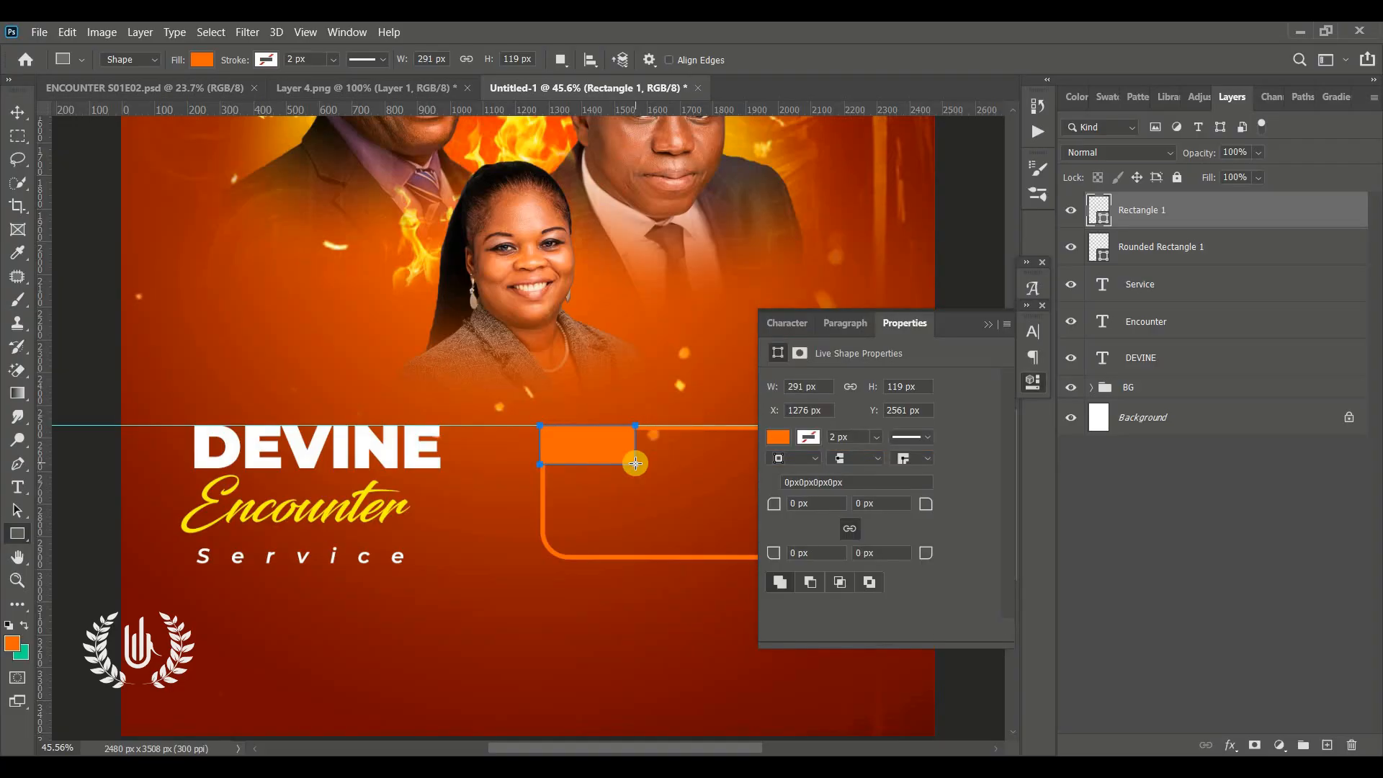
left_click(992, 326)
Nudge the orange rectangle vertically so it straddles the frame's top edge
left_click(18, 112)
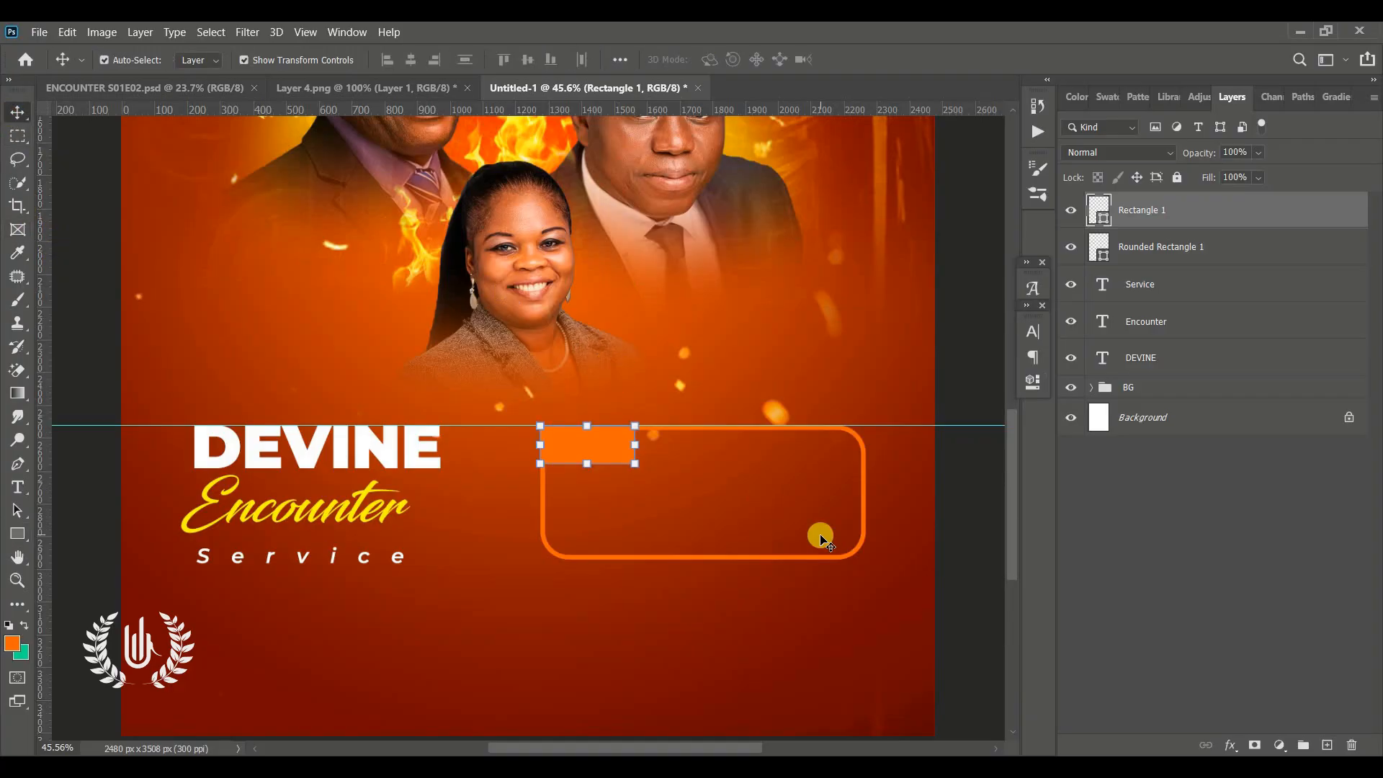
key("Up")
key("Up")
key("Up")
key("Up")
key("Up")
key("Up")
key("Up")
key("Up")
key("Up")
key("Up")
key("Up")
key("Up")
key("Up")
key("Up")
key("Up")
key("Up")
key("Up")
key("Up")
key("Up")
key("Up")
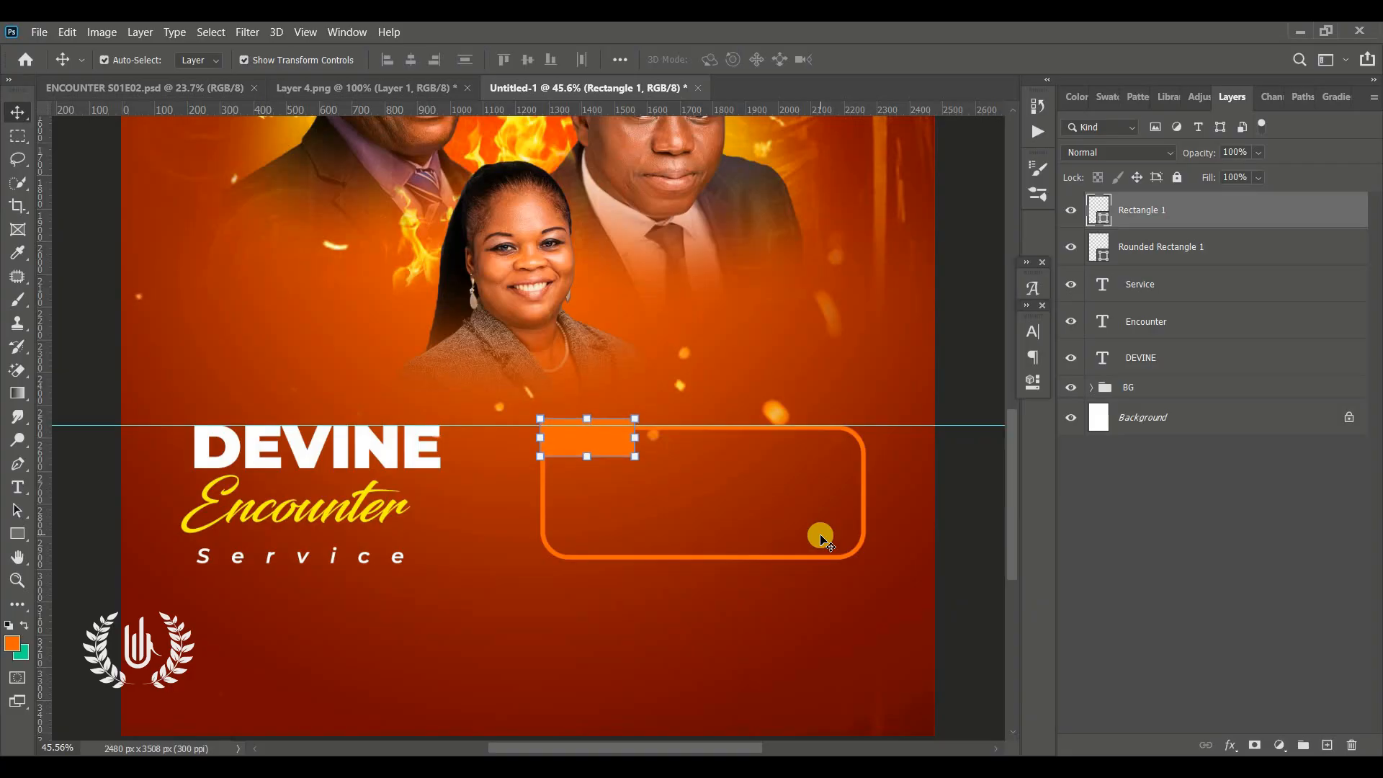
key("Down")
key("Down")
key("Down")
key("Down")
key("Down")
key("Down")
key("Down")
key("Down")
key("Down")
key("Down")
key("Down")
key("Down")
key("Down")
key("Down")
key("Down")
key("Down")
key("Down")
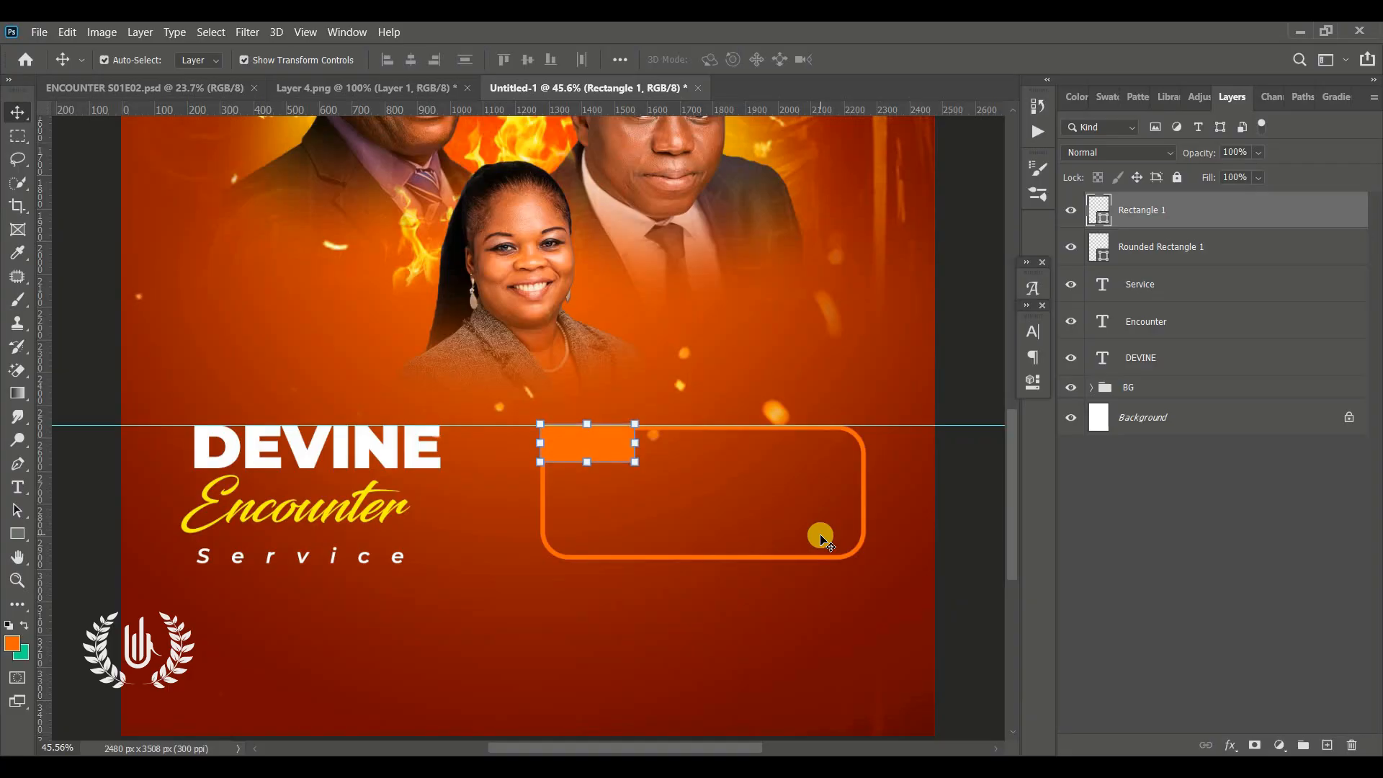
key("Up")
key("Up")
key("Up")
key("Up")
key("Up")
key("Up")
key("Up")
key("Up")
key("Up")
key("Up")
key("Up")
key("Up")
key("Up")
key("Up")
key("Up")
key("Up")
key("Up")
key("Up")
key("Up")
key("Up")
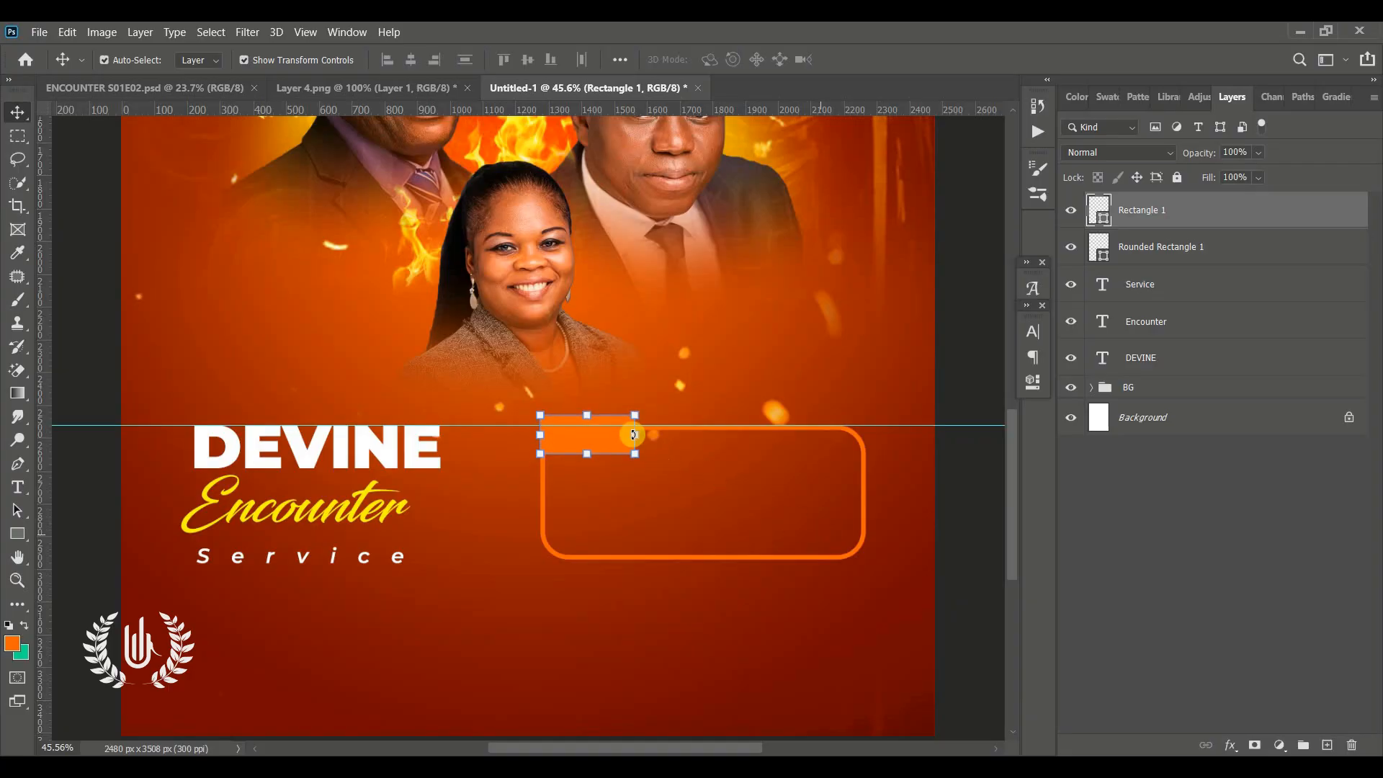
key("Up")
key("Up")
key("Up")
key("Up")
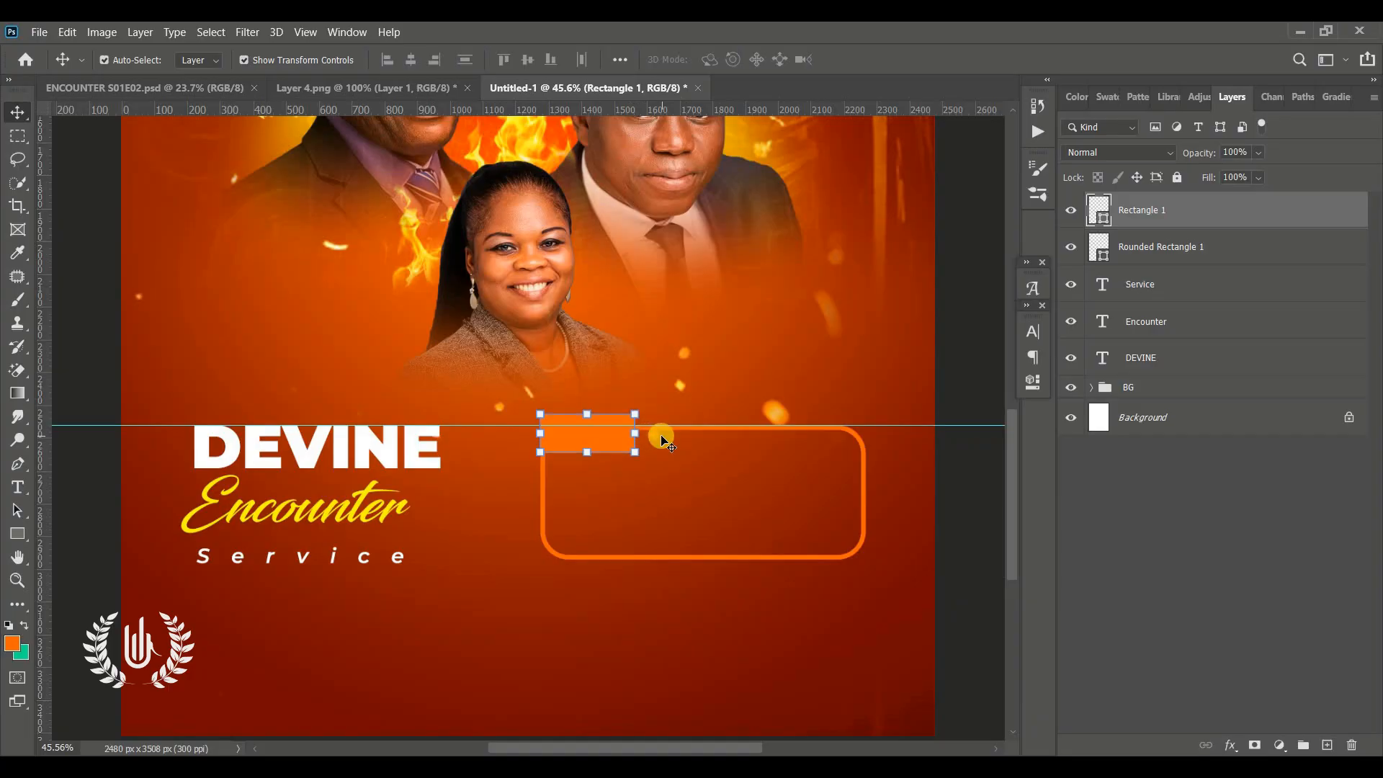
key("Up")
key("Up")
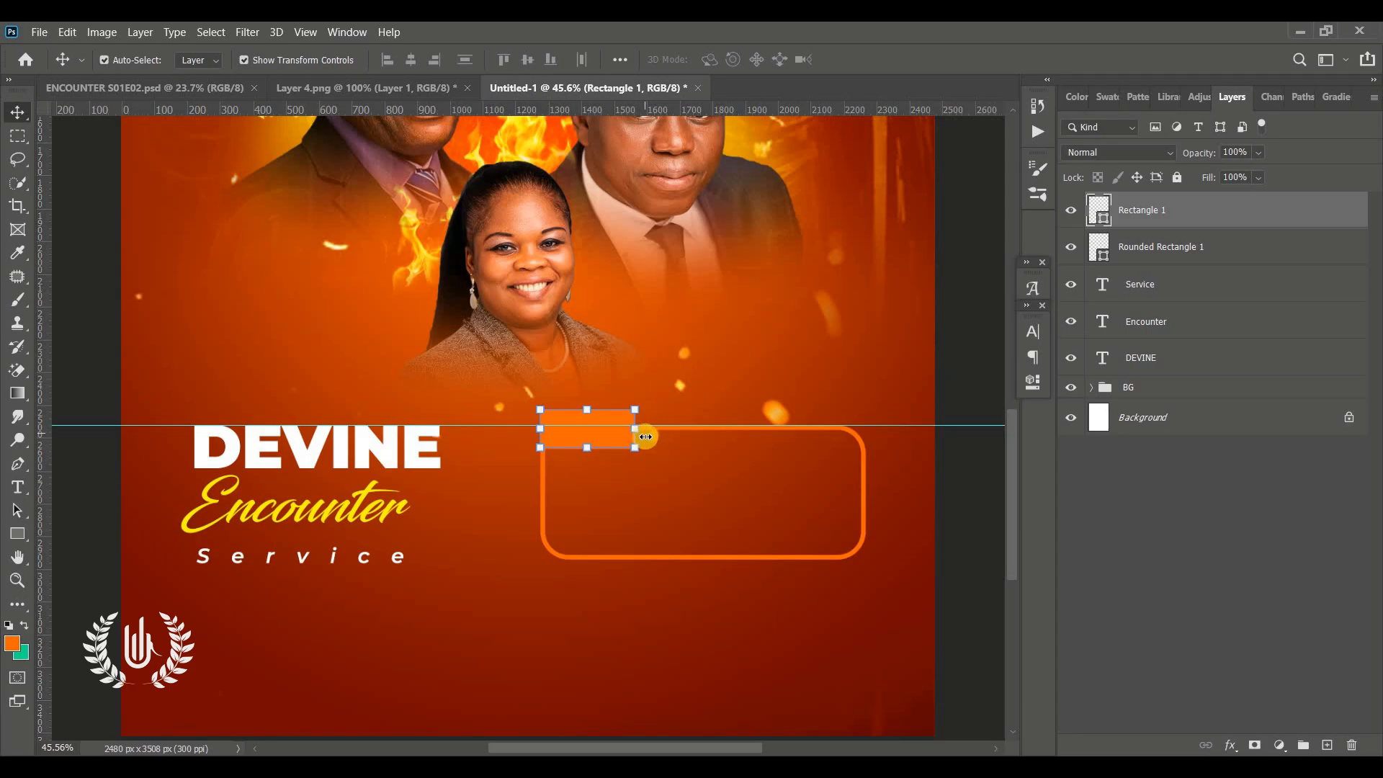
left_click(953, 551)
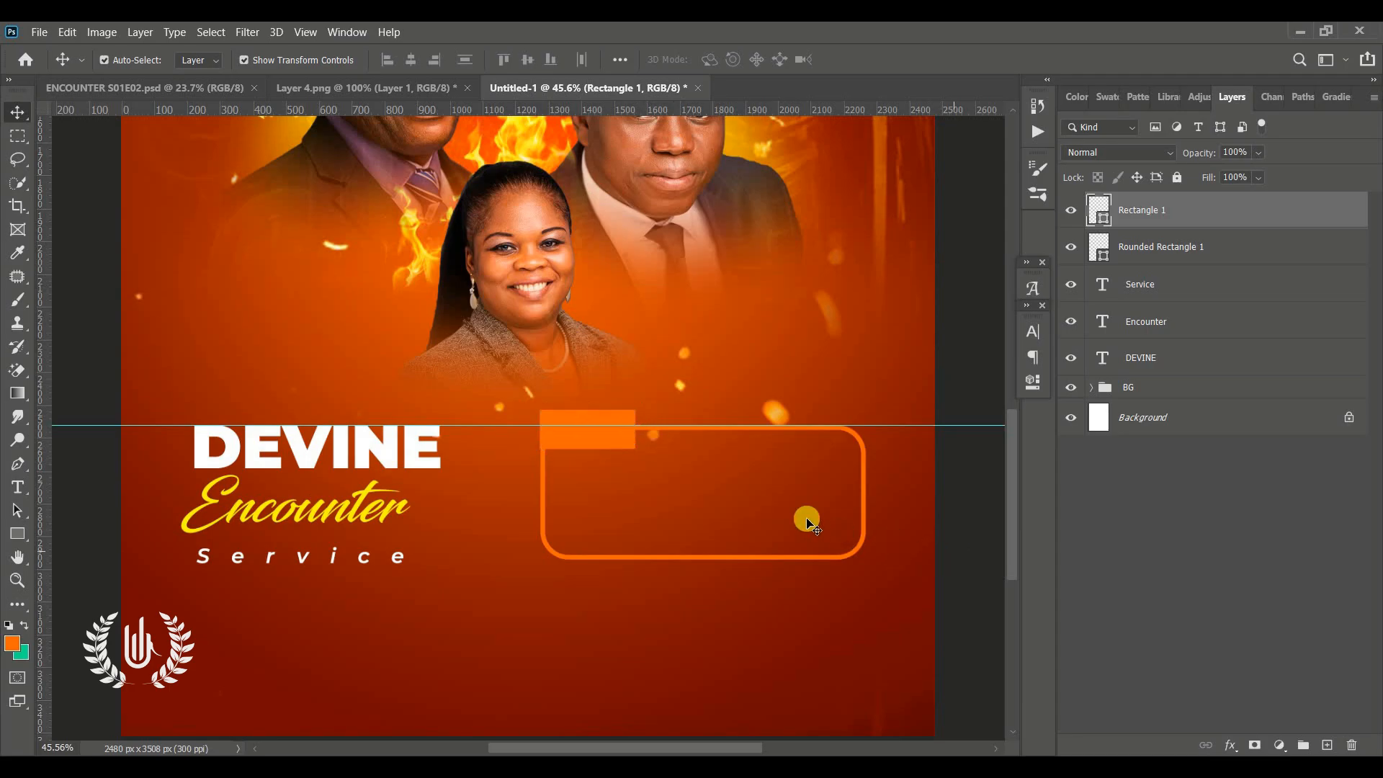
Draw a small 3-sided polygon, about 53 × 61 px, pointing right beside the orange rectangle
left_click(19, 533)
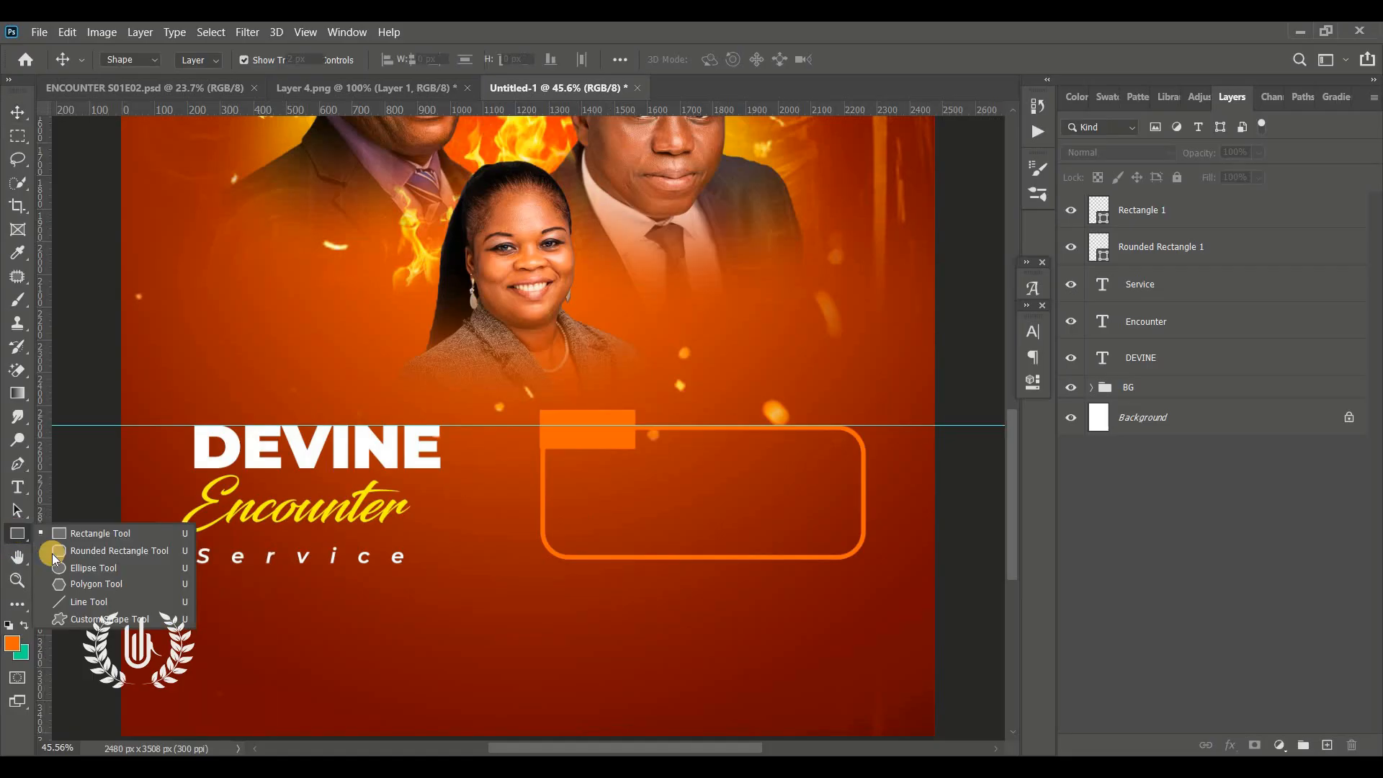
left_click(82, 585)
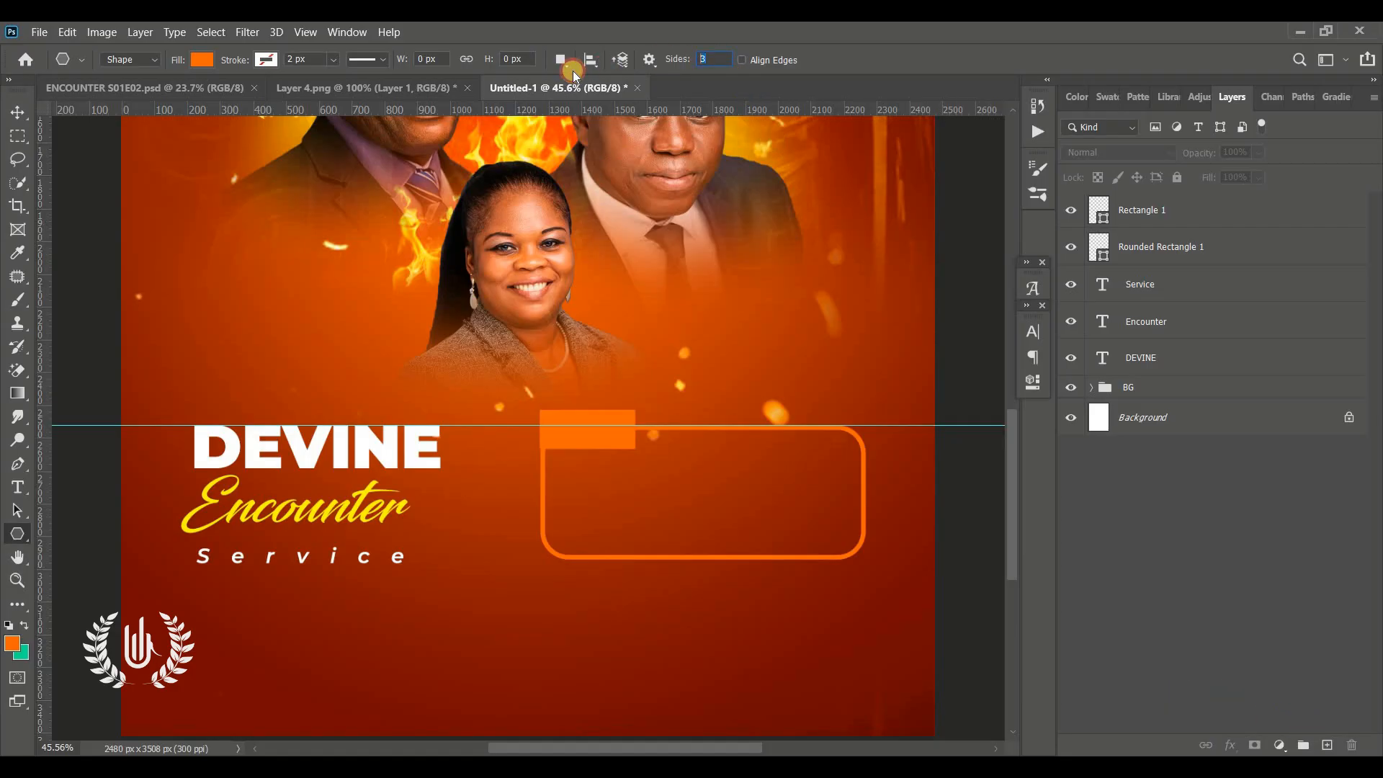
type("3")
left_click(1186, 225)
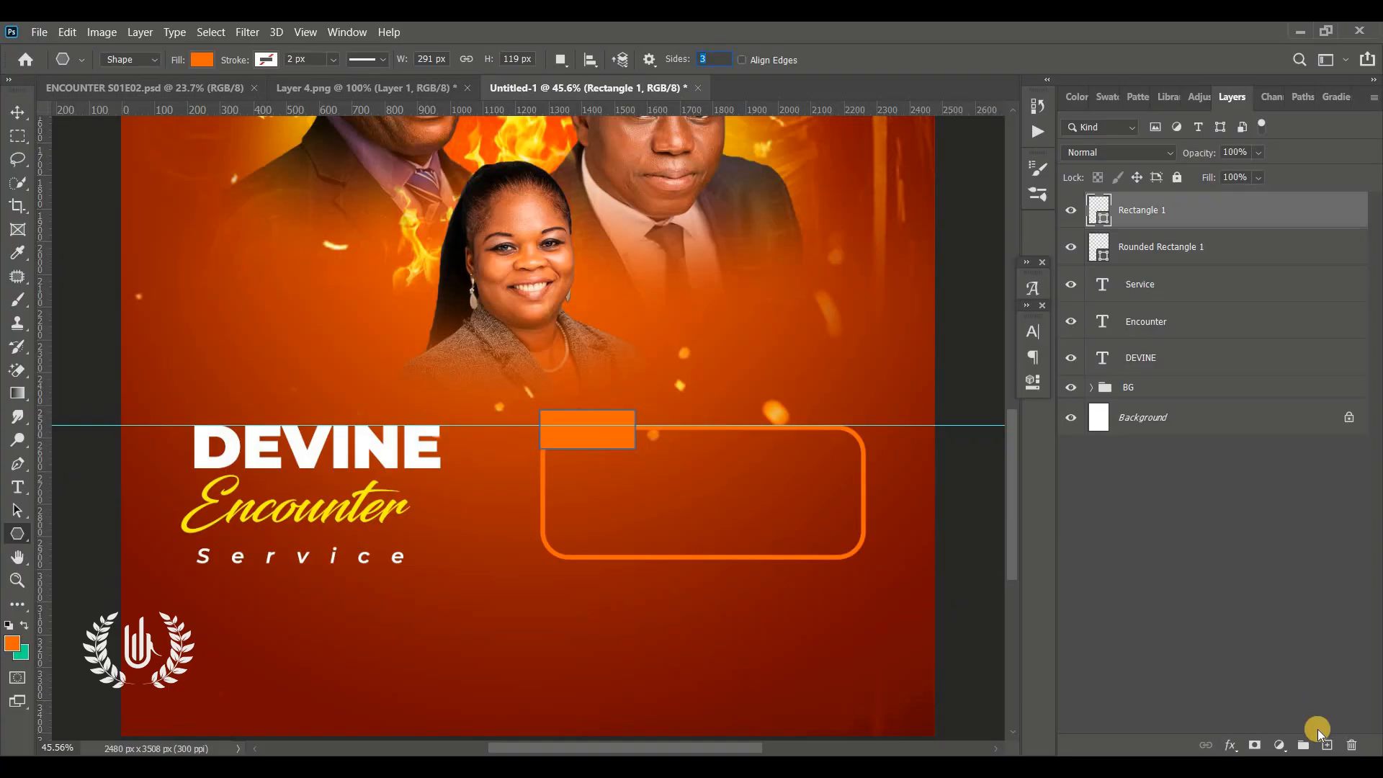
left_click(1324, 744)
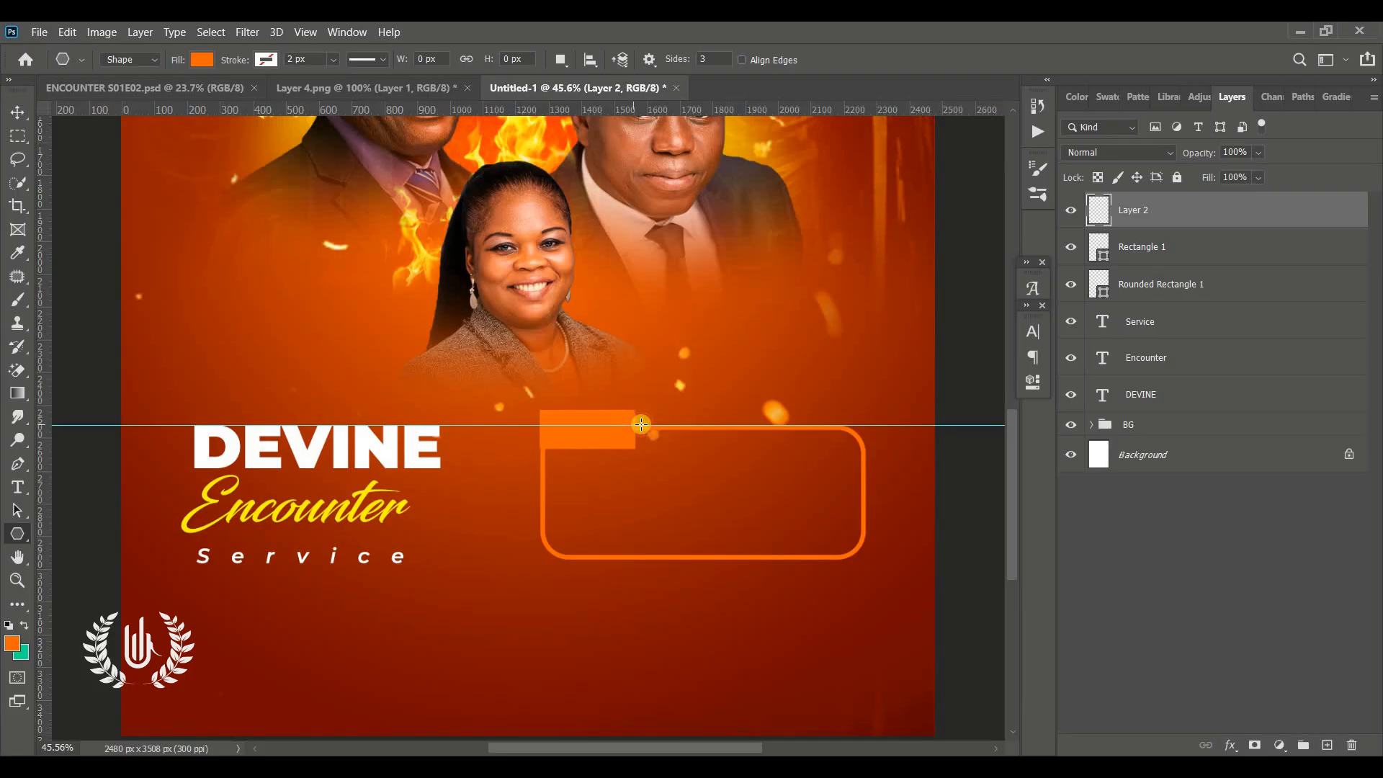
left_click_drag(641, 424, 625, 425)
left_click(20, 136)
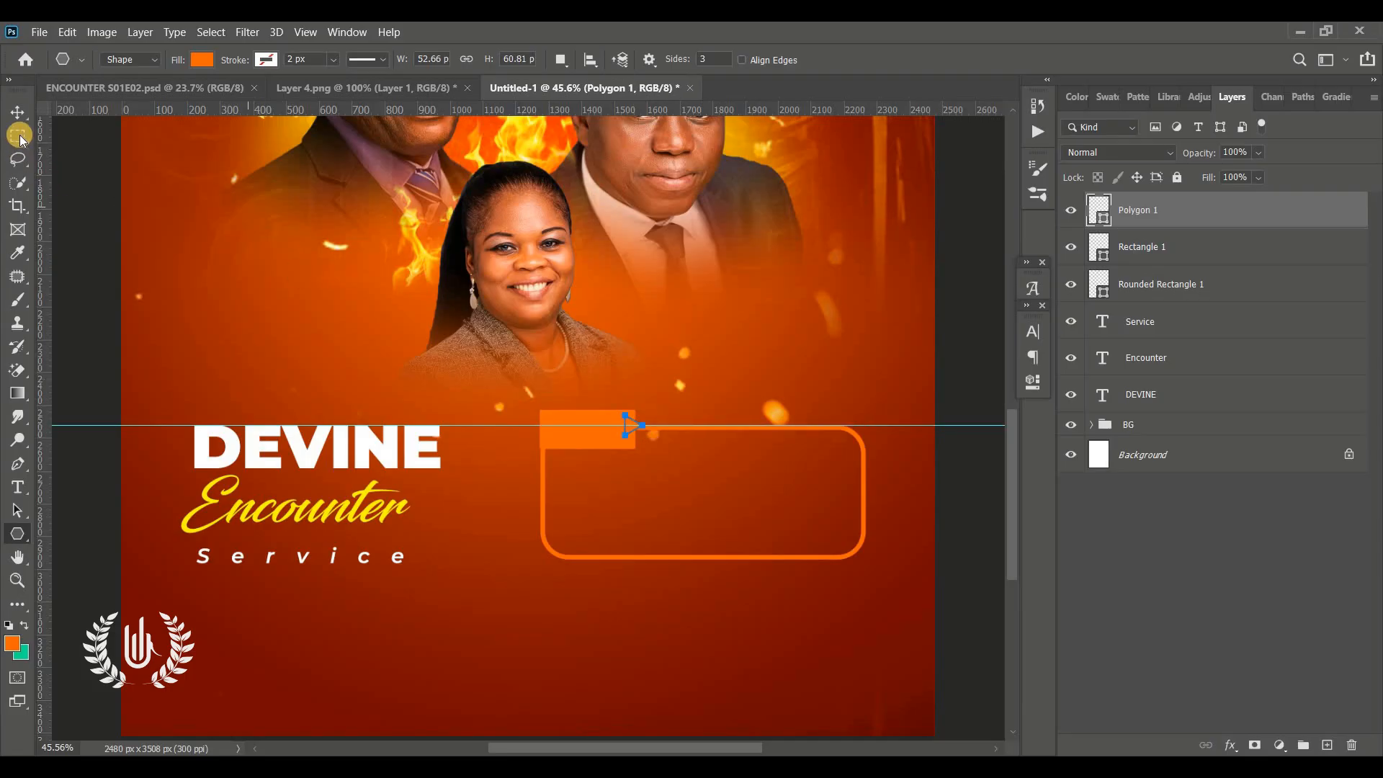
left_click(17, 111)
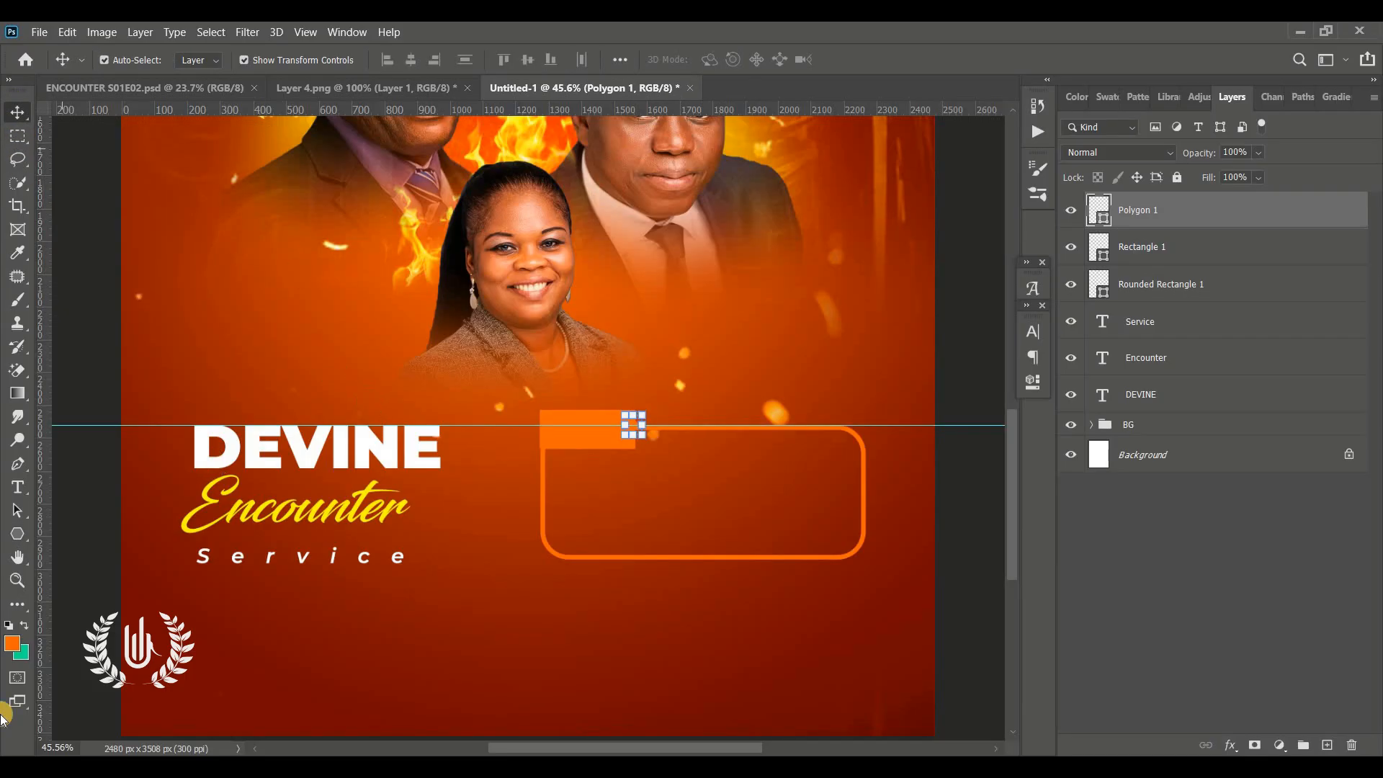
Position the triangle snugly against the orange rectangle's right edge to form a tab arrow
left_click(18, 579)
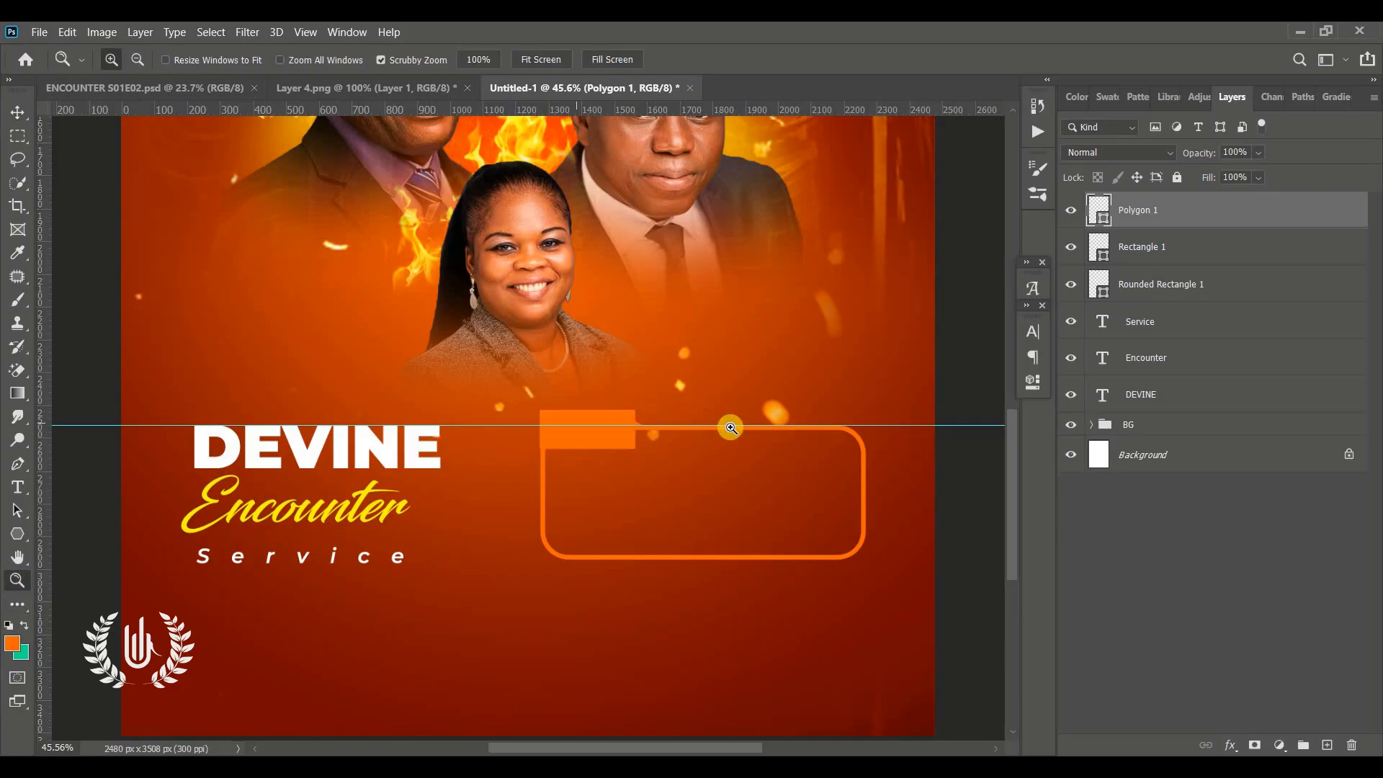
left_click_drag(730, 427, 802, 401)
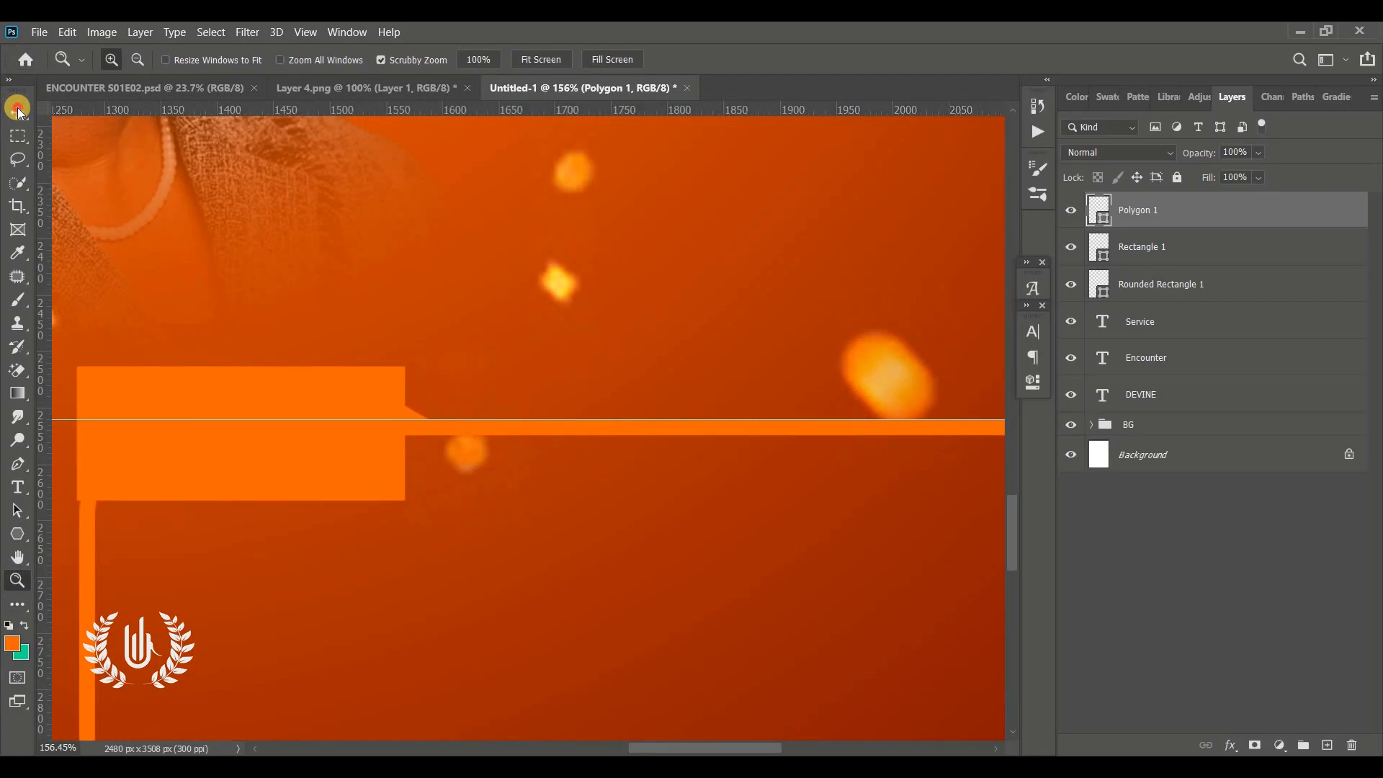
left_click(19, 112)
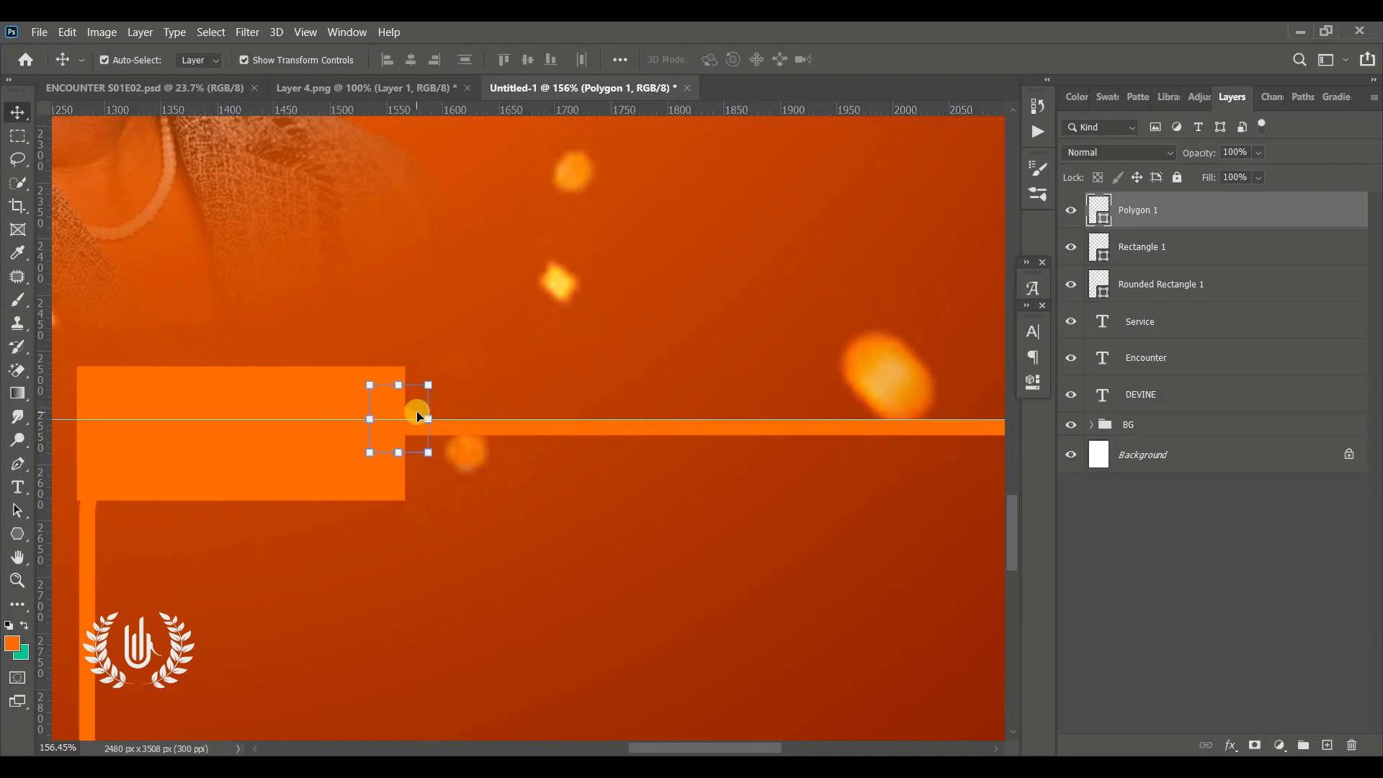
left_click_drag(429, 413, 428, 412)
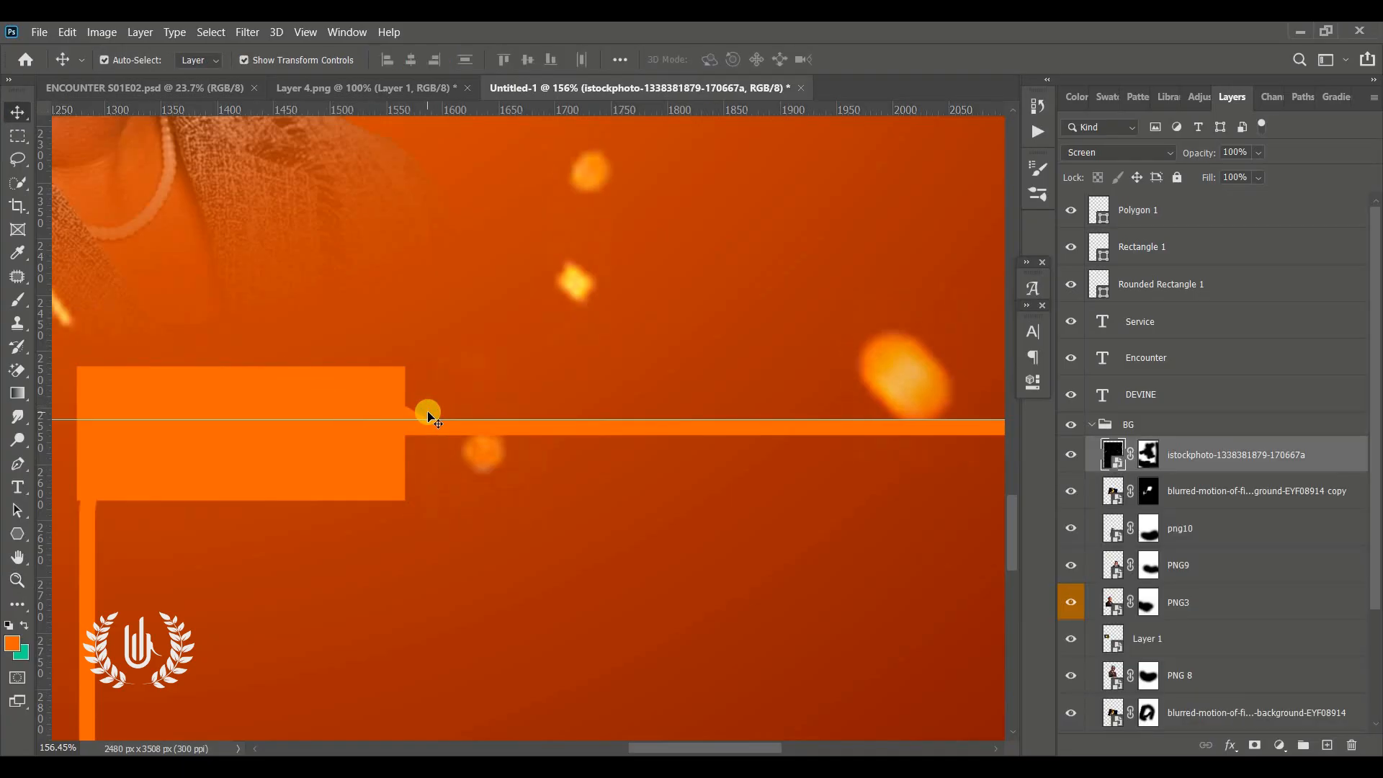
key("ctrl+z")
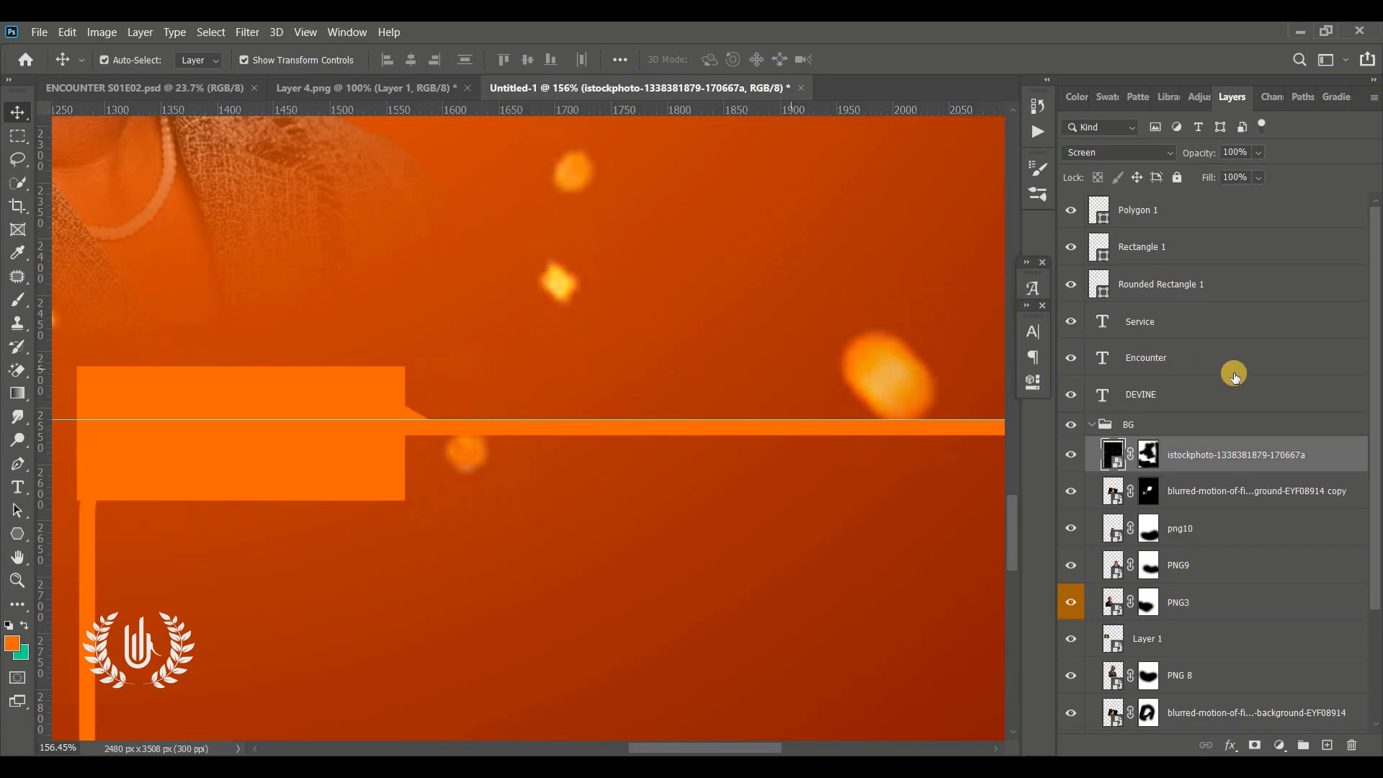
left_click(1095, 426)
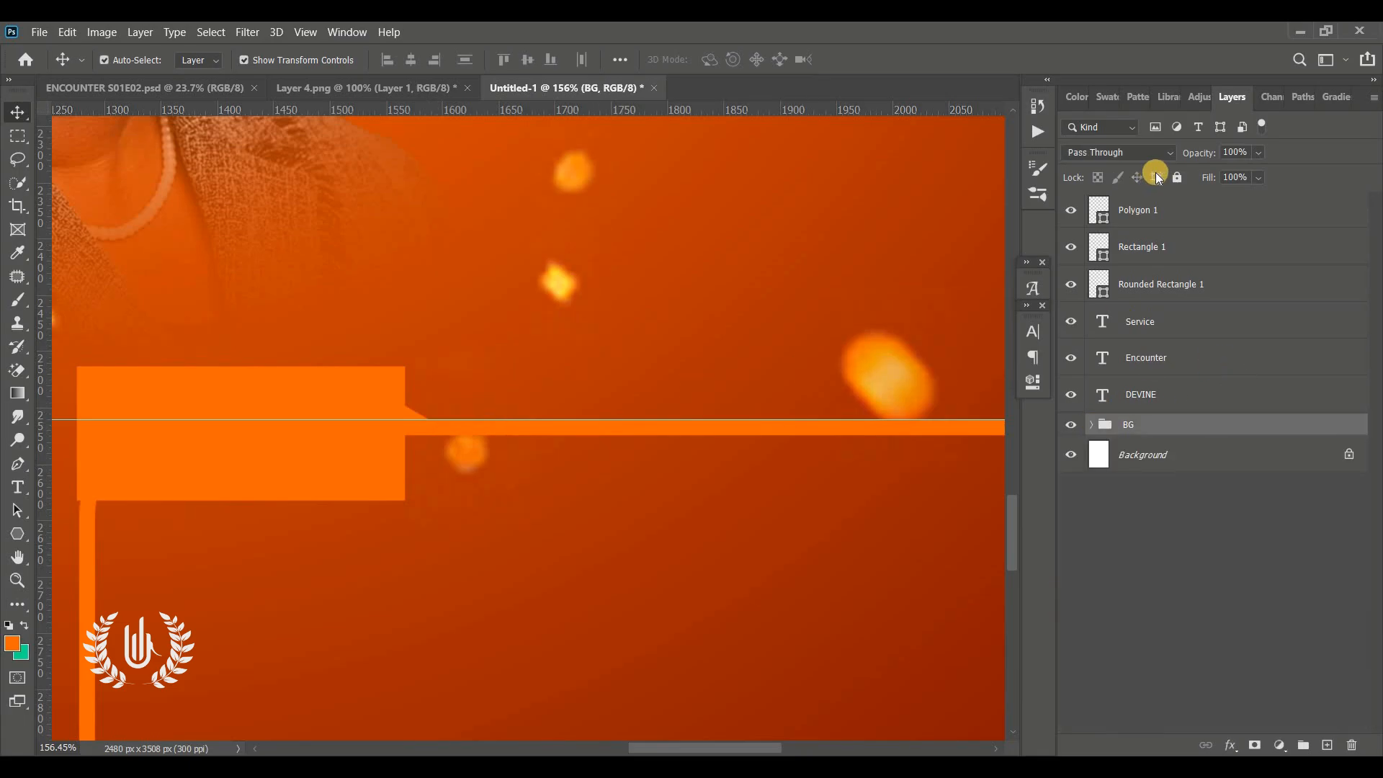
left_click(1156, 211)
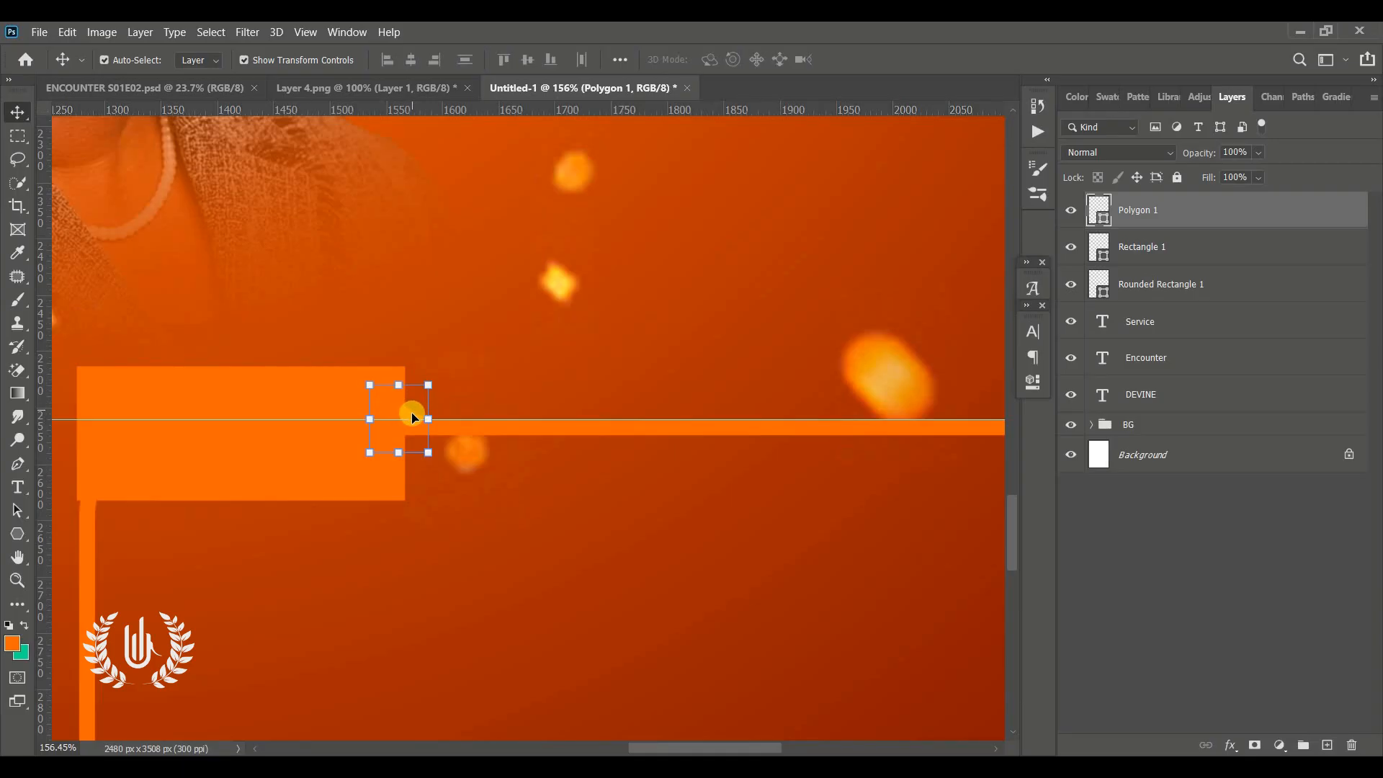
left_click_drag(415, 412, 430, 423)
key("Up")
key("Up")
key("Up")
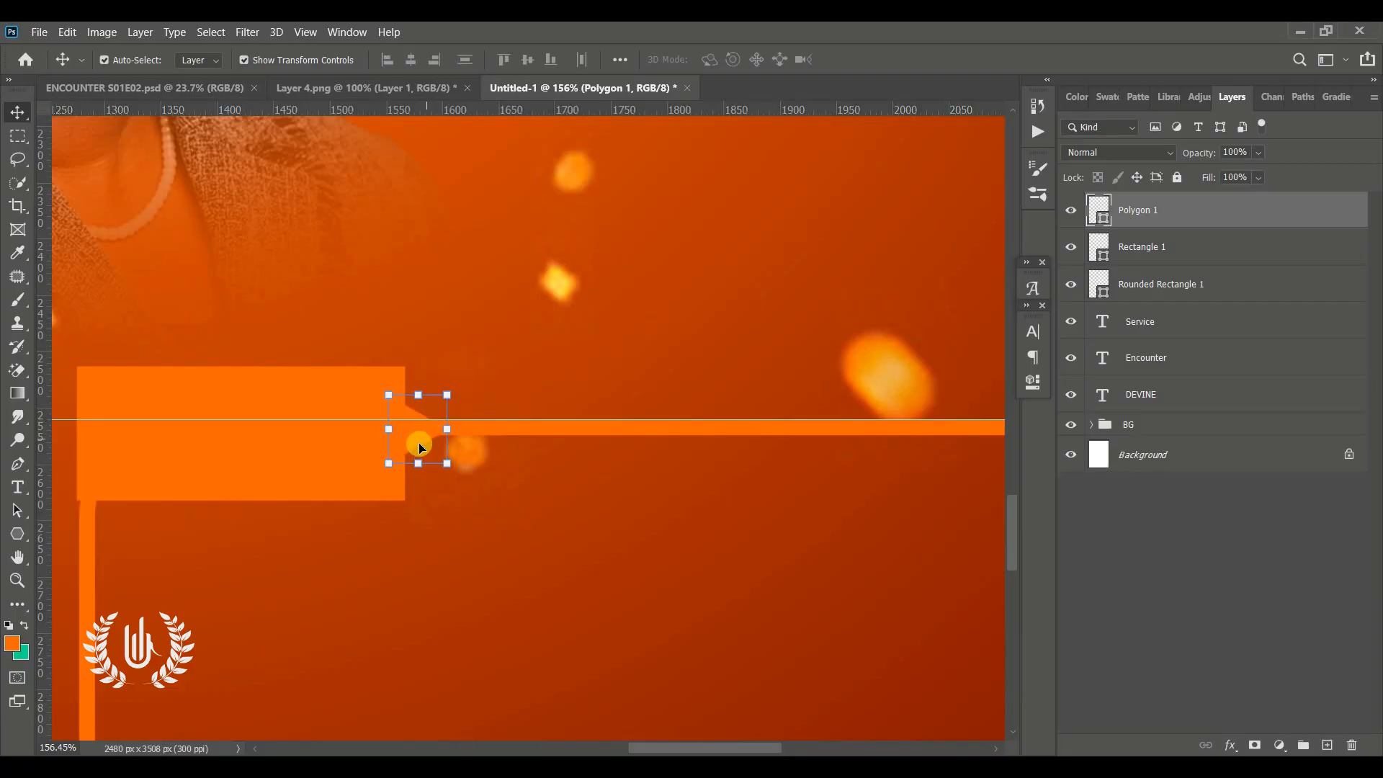
Remove the horizontal guide from the canvas
key("ctrl+0")
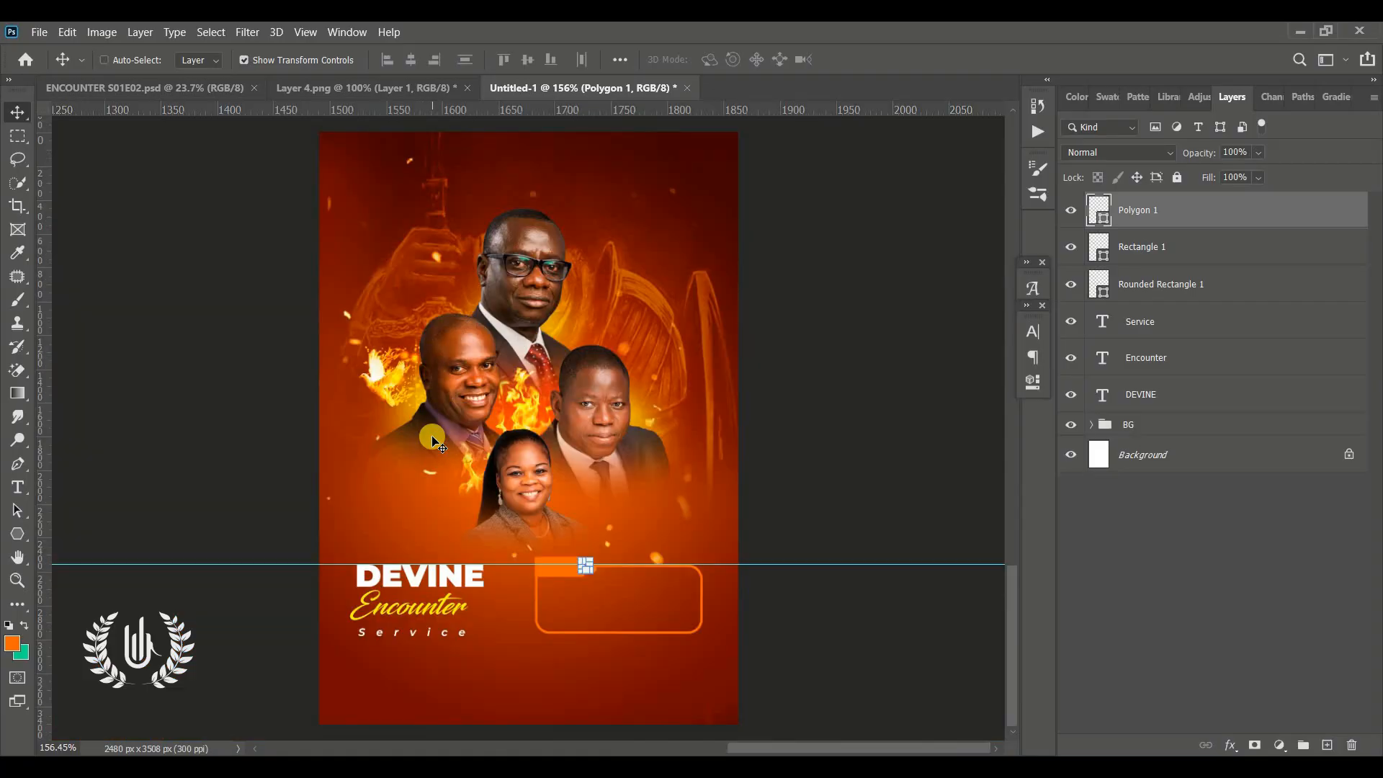
left_click(773, 559)
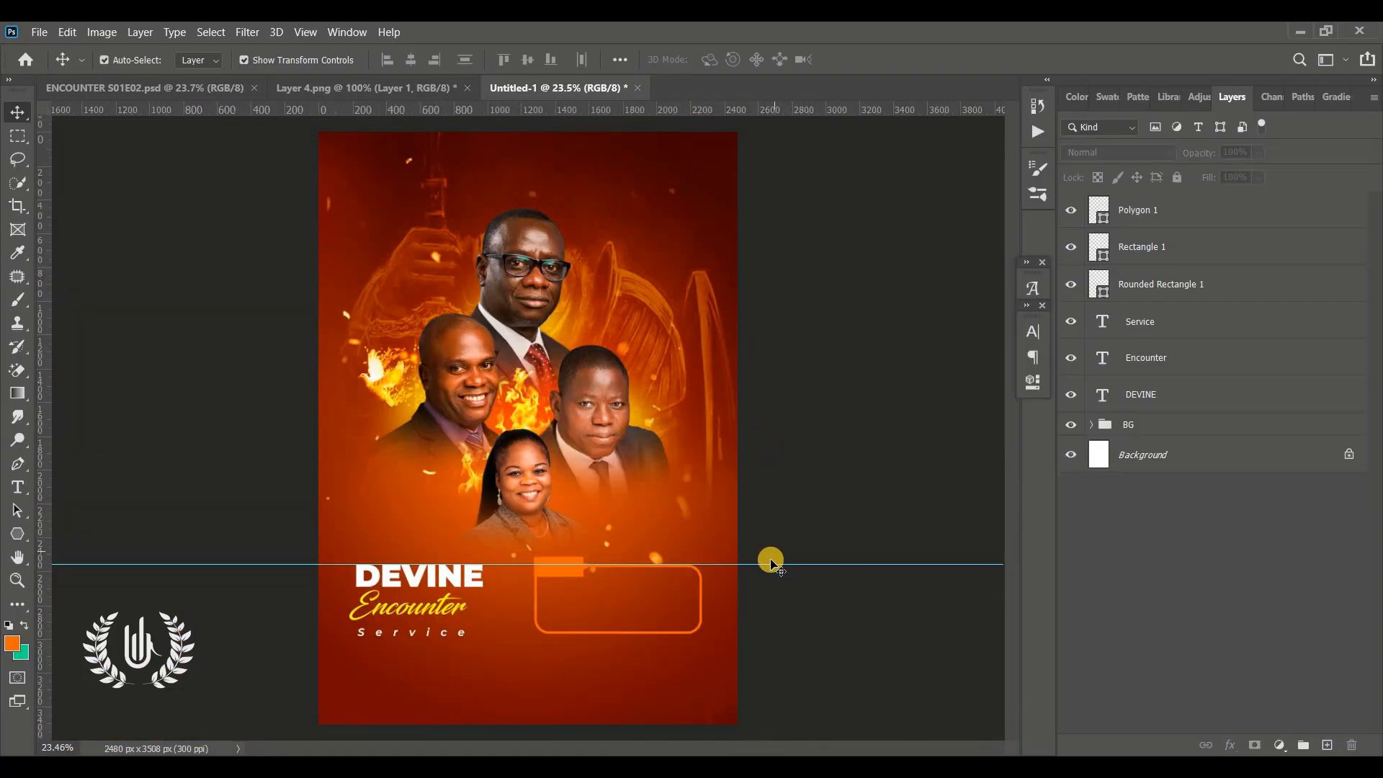
left_click_drag(772, 566, 677, 98)
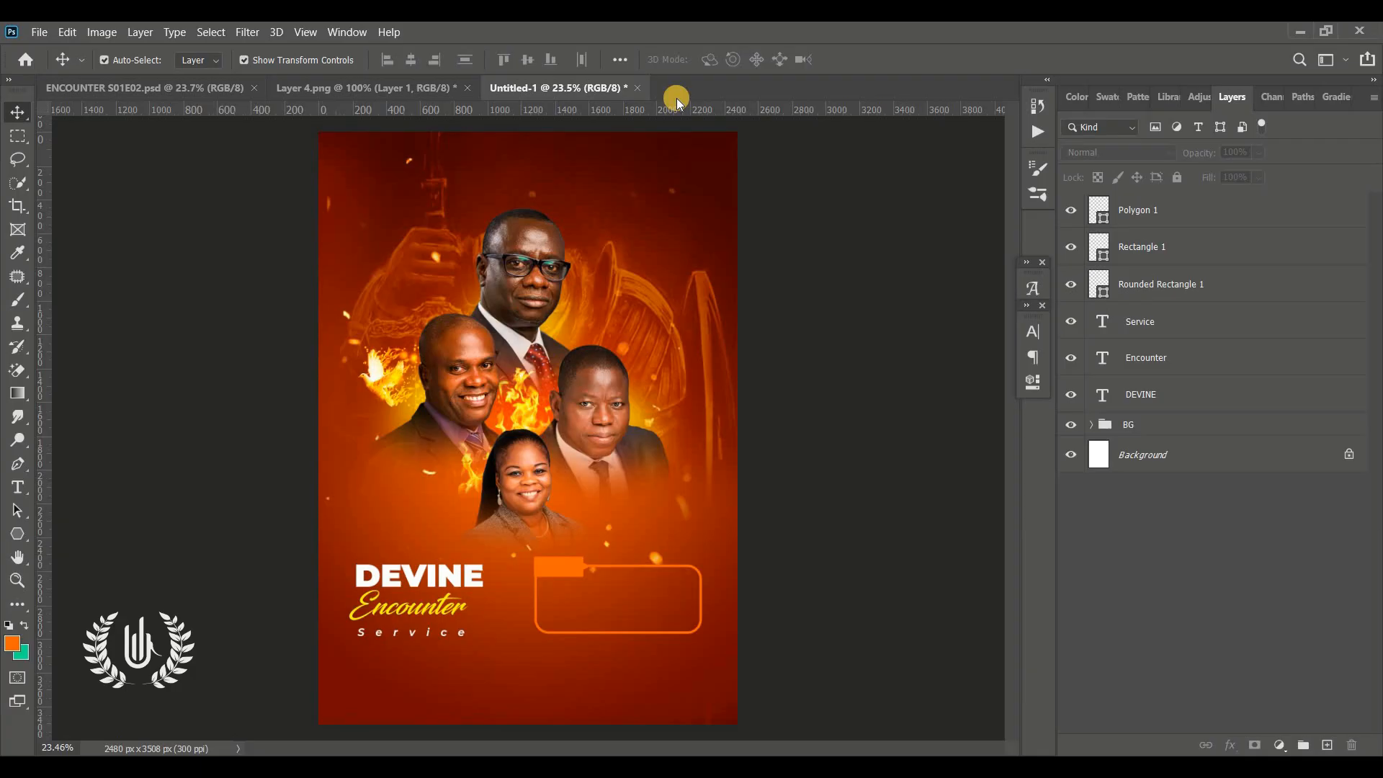
Add a new text layer inside the rounded frame
left_click(16, 579)
left_click_drag(684, 669, 734, 661)
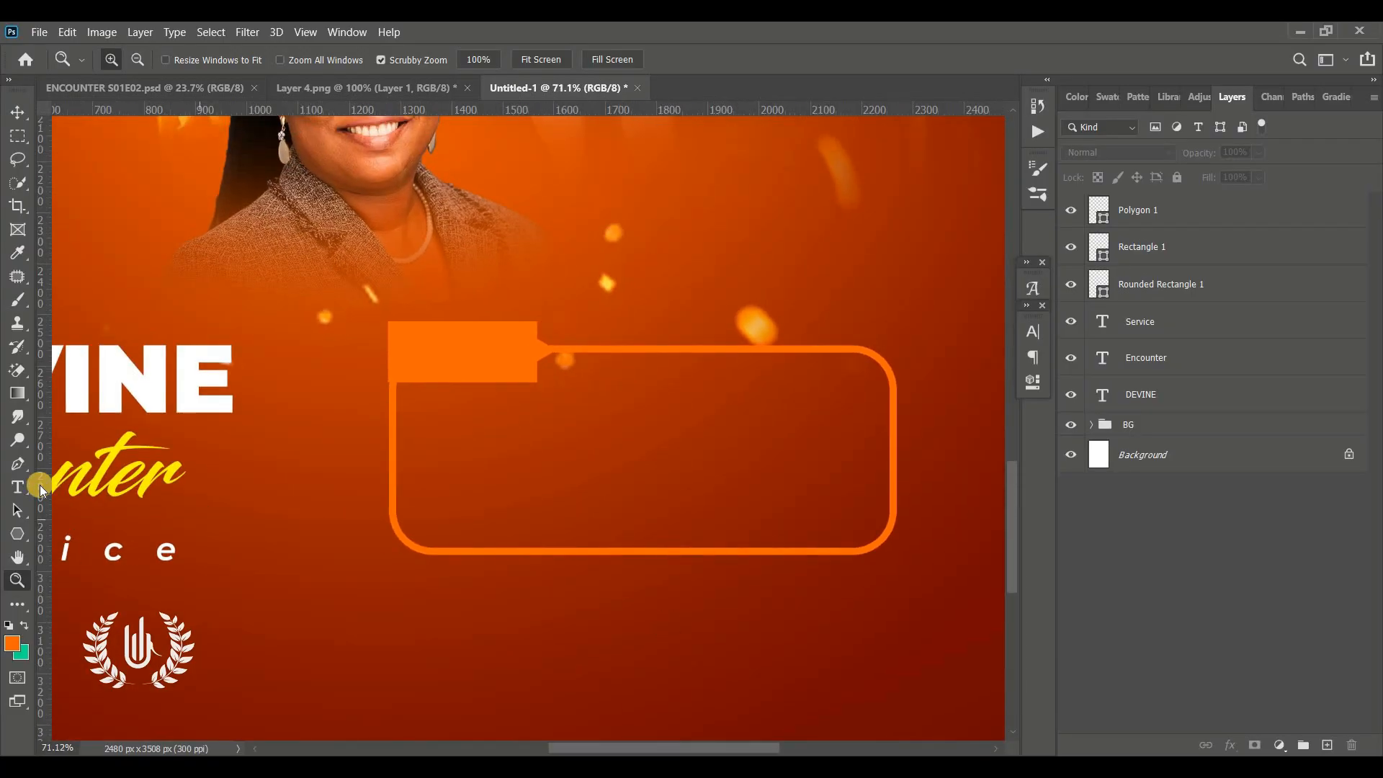
left_click(17, 487)
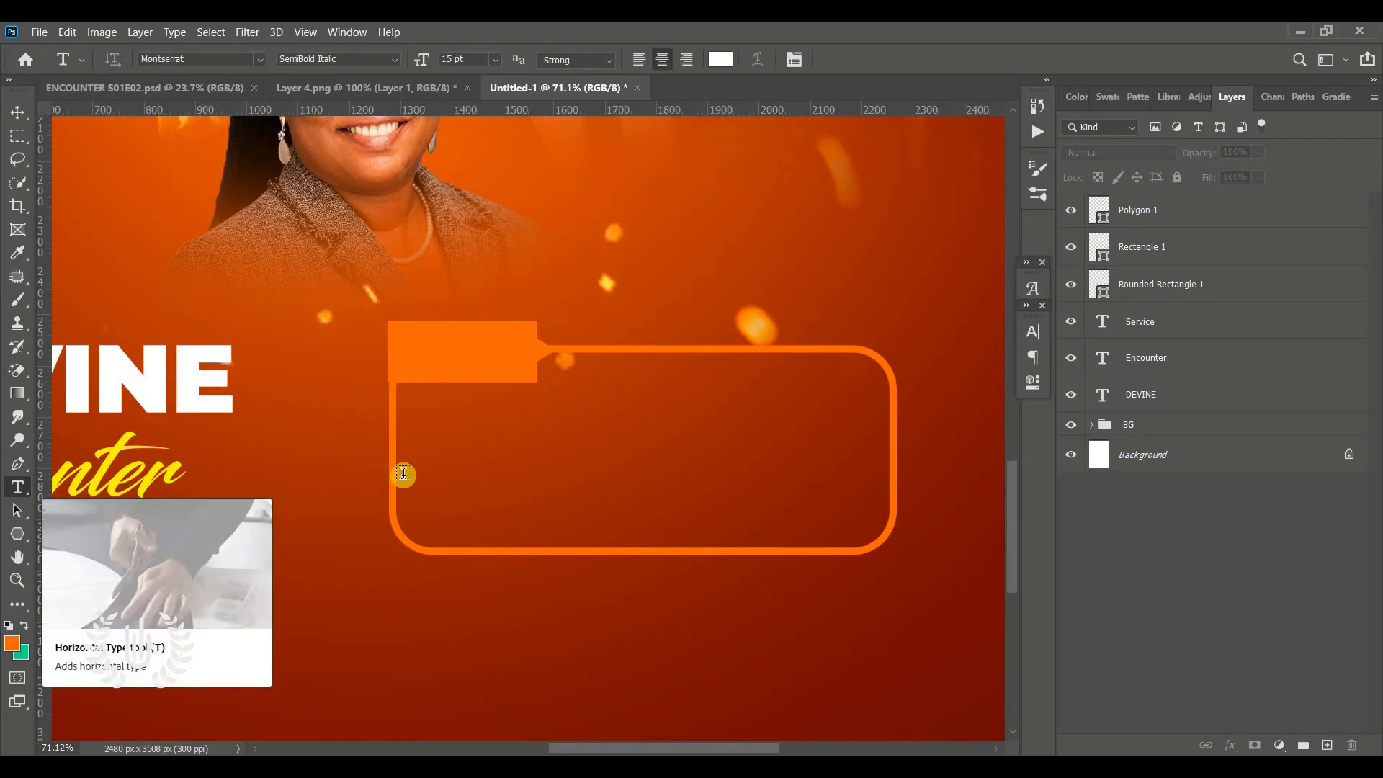
left_click(495, 480)
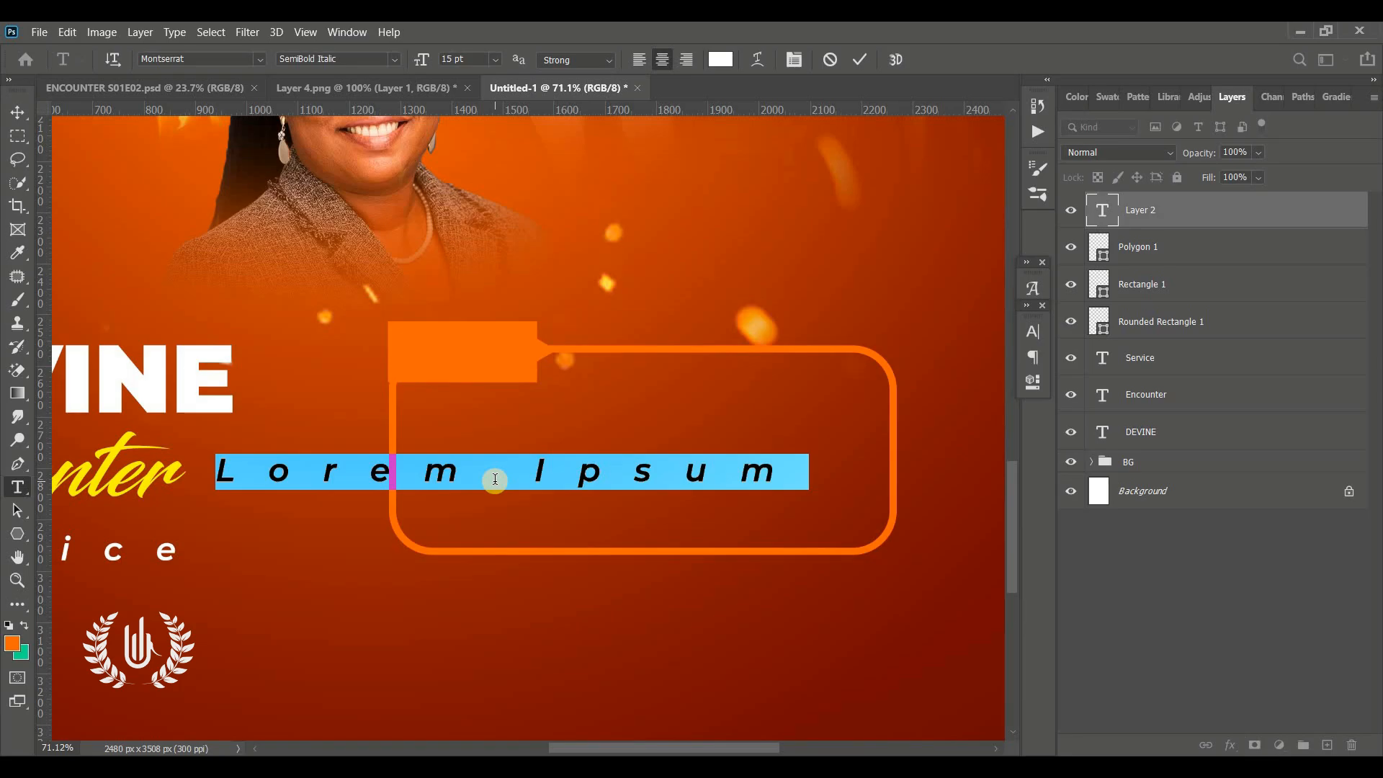
Type the Exodus verse beginning 'Then the Lord said to Moses' in Montserrat SemiBold Italic inside the rounded frame
left_click(1032, 331)
left_click(1001, 356)
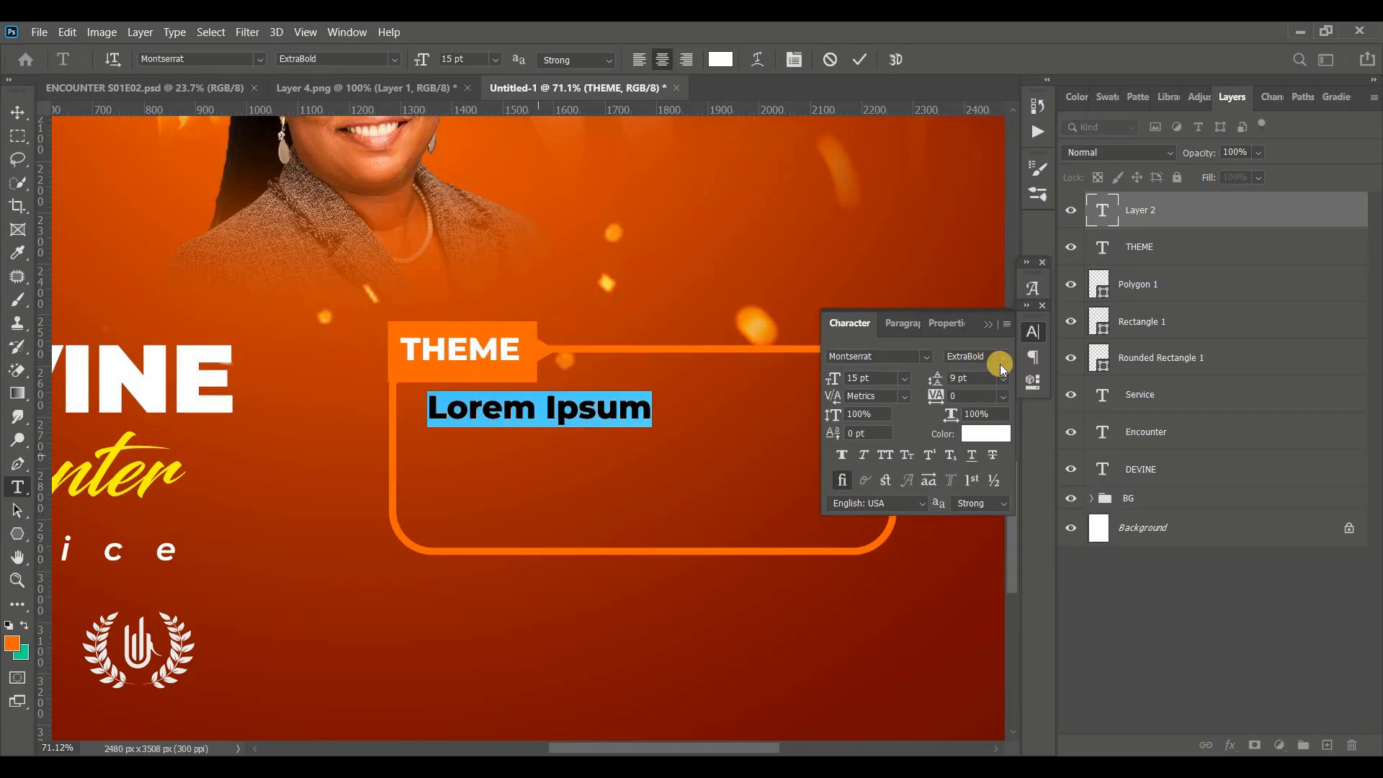
left_click(1001, 356)
left_click(1009, 525)
left_click(988, 324)
type("Then the Lord said to Mo")
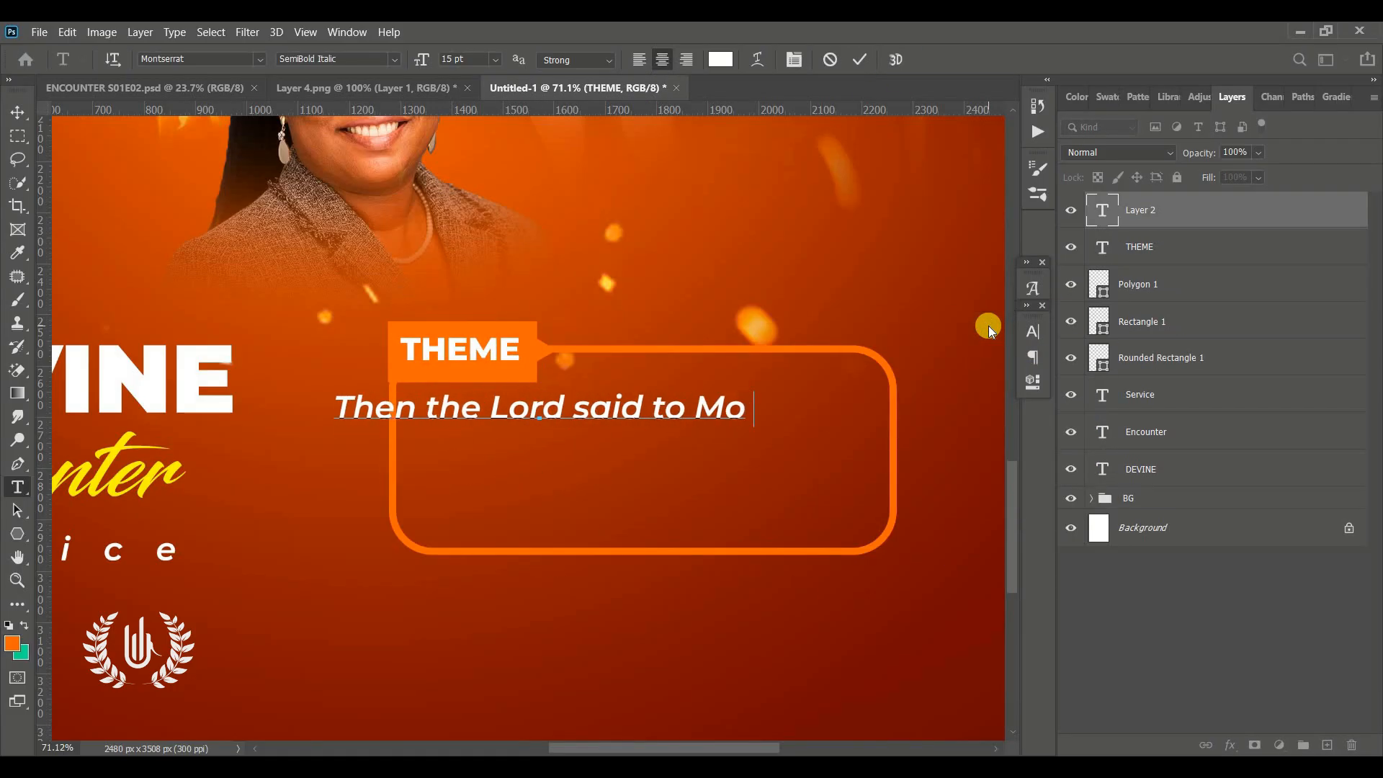
type("ses 'I will send one more punishment on the king of ")
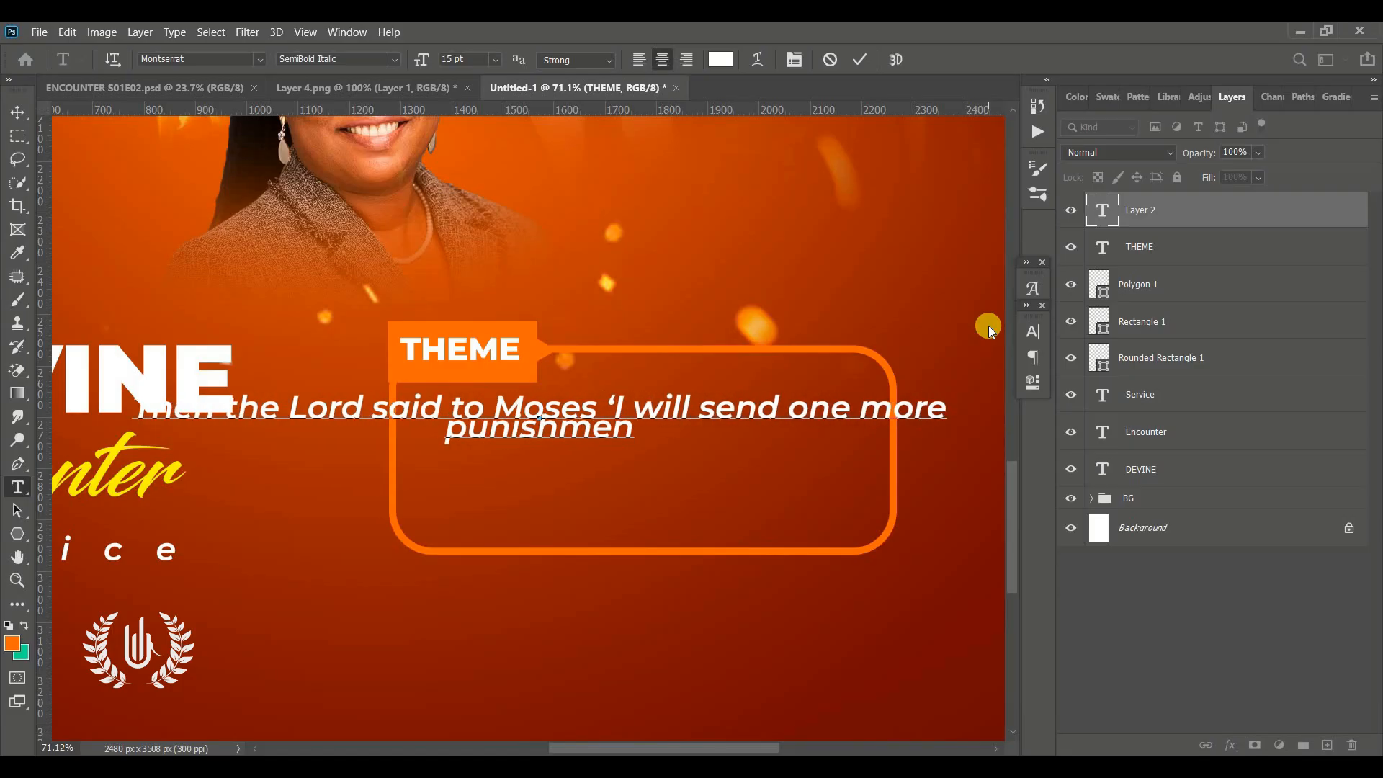
type("Egypt and his people")
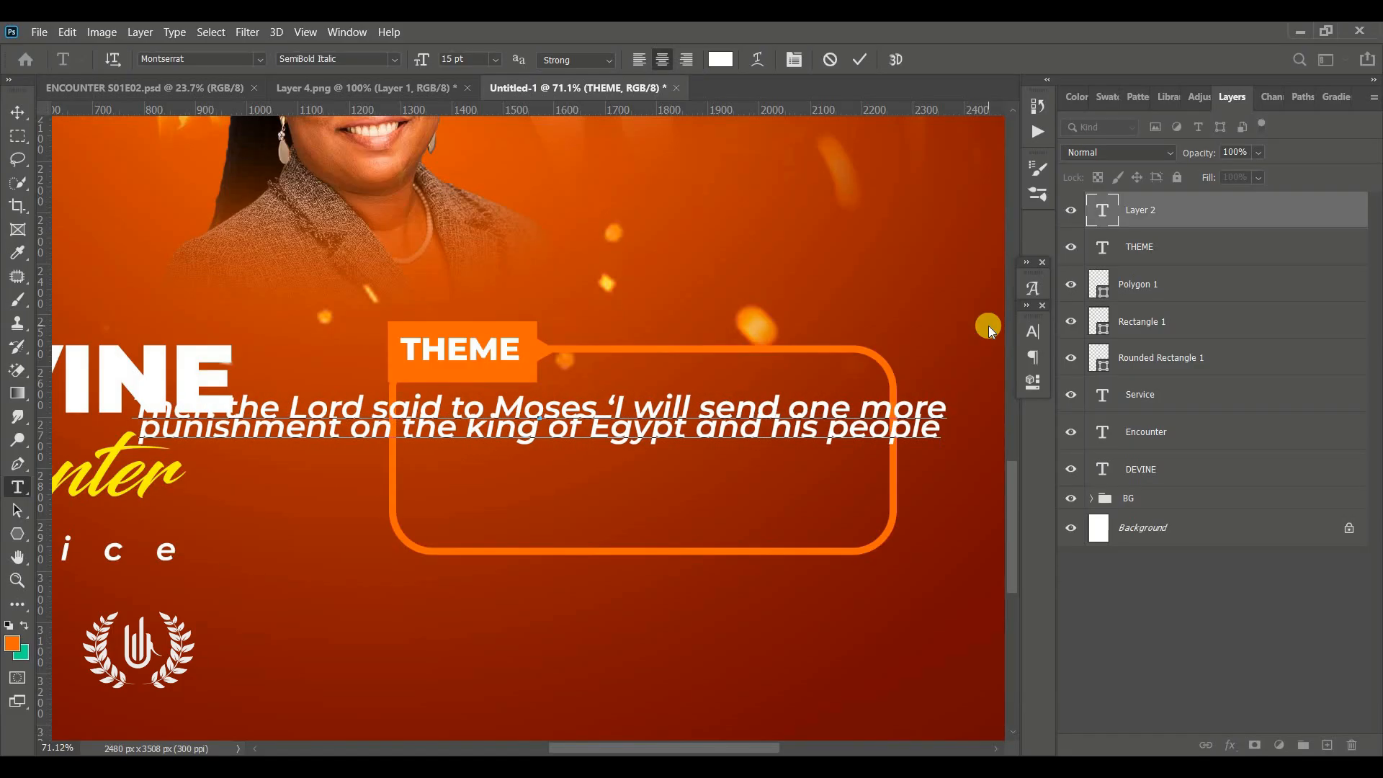
type(". After that he will let you leave..")
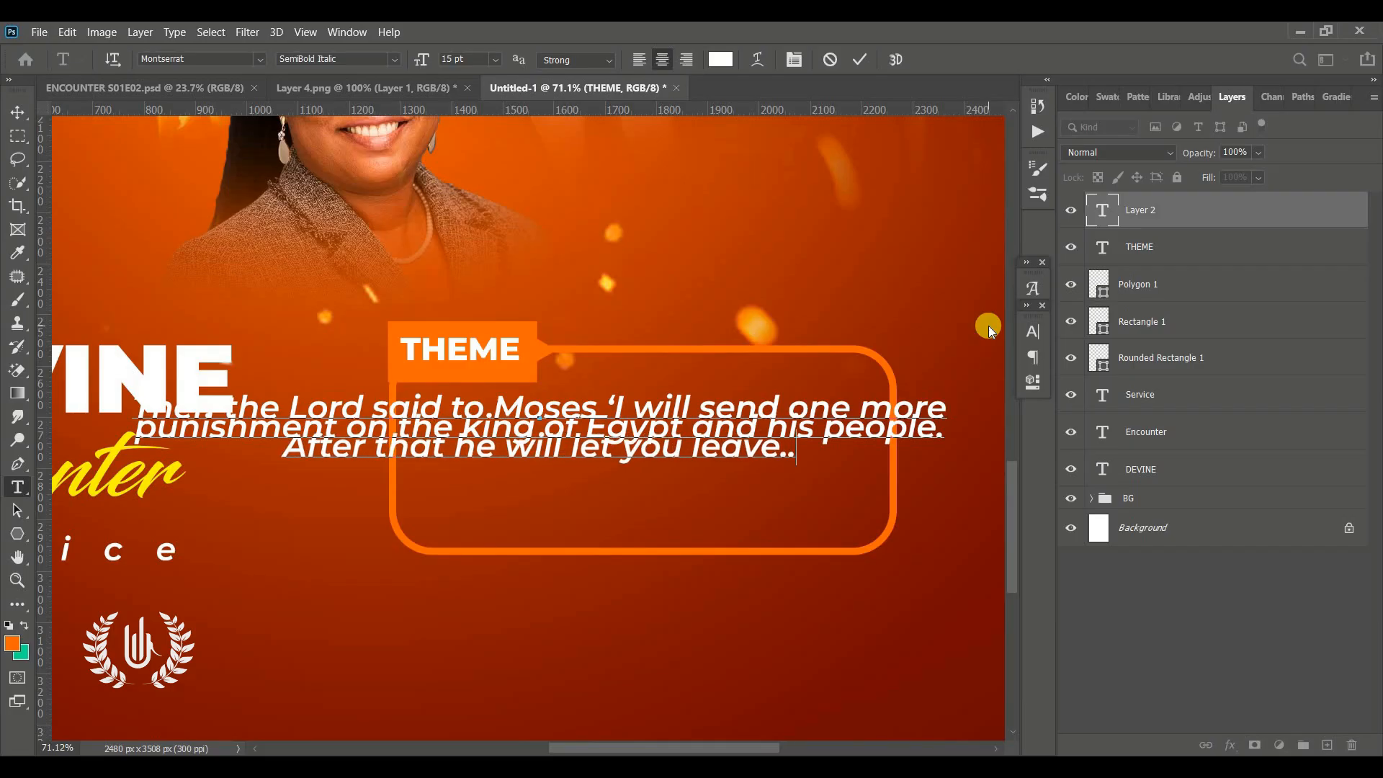
Reduce the verse text size to 12.29 pt and commit the text
key("ctrl+a")
key("ctrl+shift+comma")
key("ctrl+shift+comma")
left_click_drag(421, 60, 320, 70)
left_click(859, 59)
Move and transform the verse so it sits centred within the rounded frame
key("v")
left_click_drag(440, 439, 555, 433)
key("ctrl+t")
left_click_drag(898, 434, 876, 435)
left_click_drag(630, 475, 627, 505)
key("Return")
Add the reference text 'EXODUS 11:1-5' below the verse inside the frame
key("t")
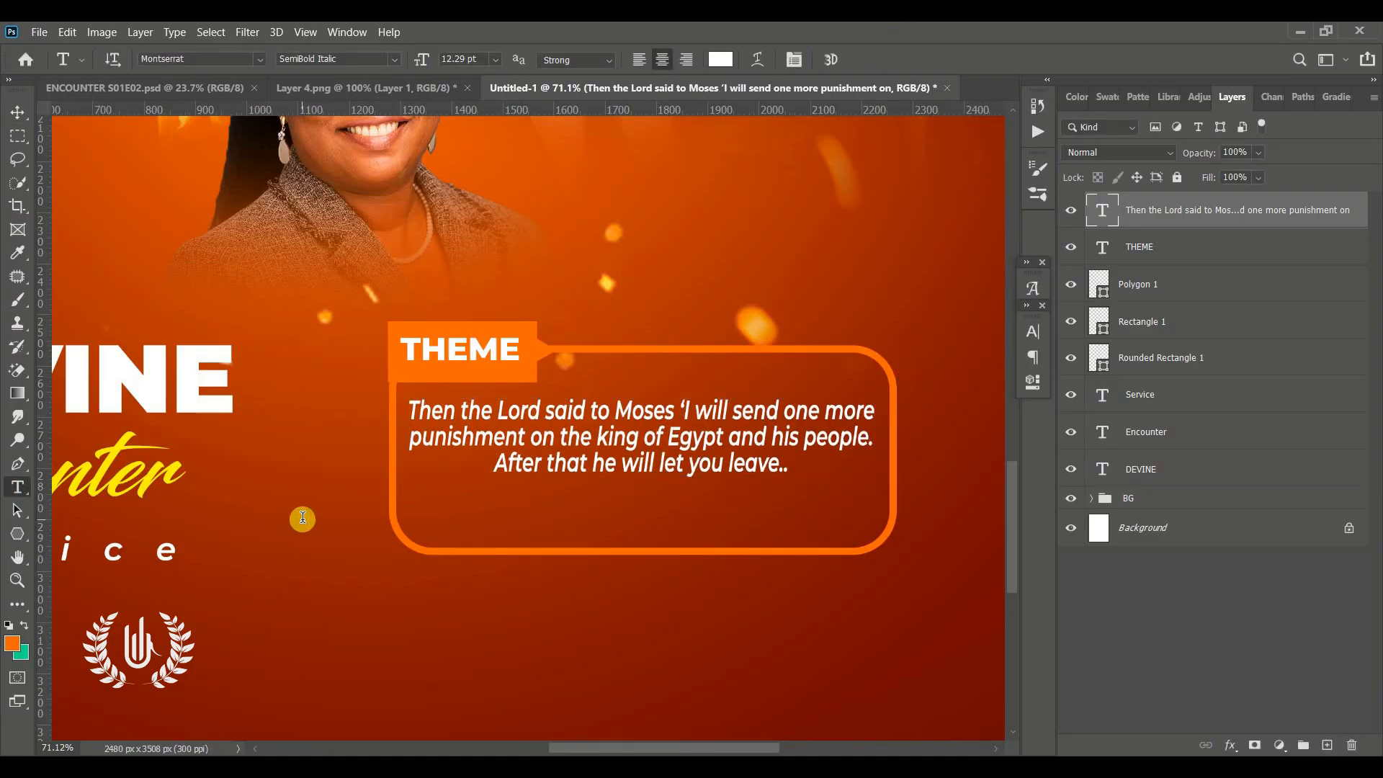
left_click(637, 497)
type("EXODUS 11:1-5")
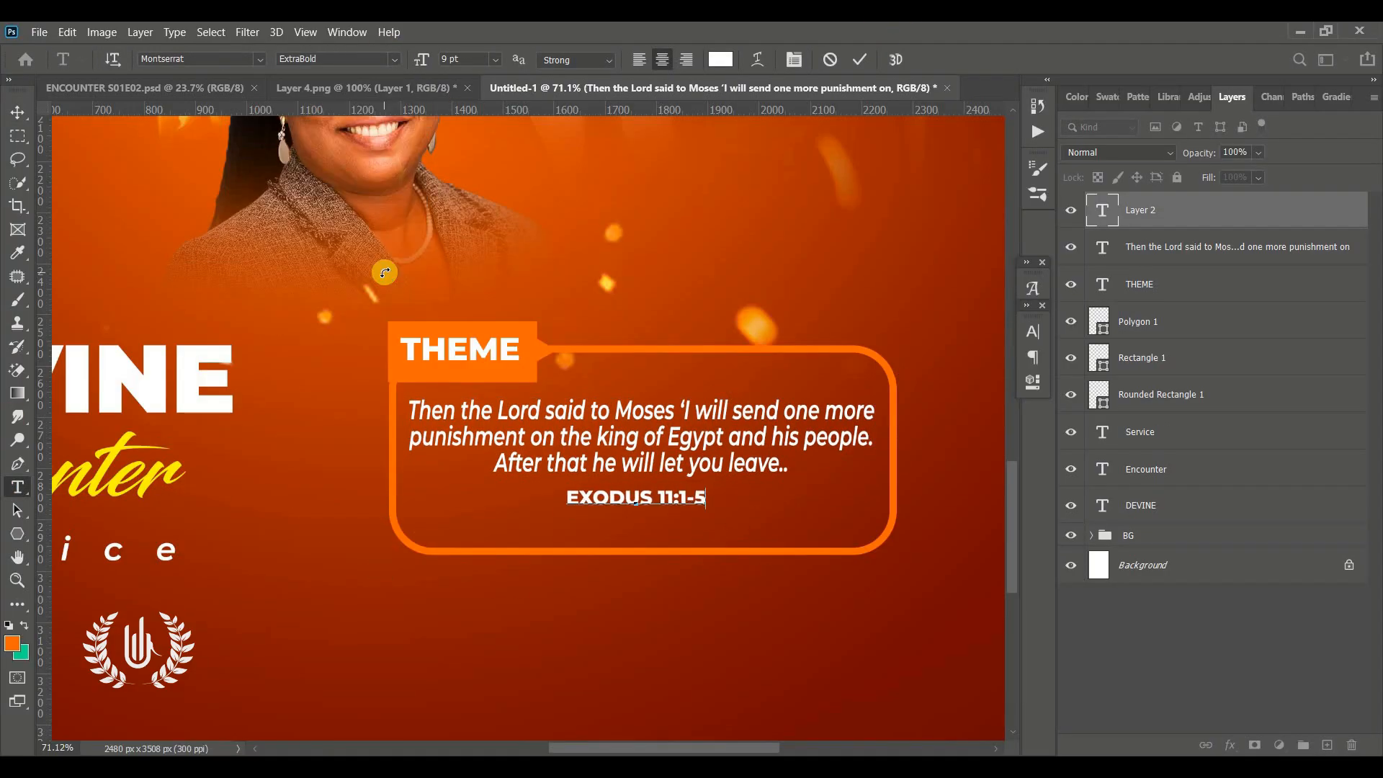
Color the reference text with the yellow of the Encounter title and commit it
key("ctrl+a")
left_click(720, 60)
left_click(120, 467)
key("Return")
left_click(859, 61)
Group all the title, theme, shape and verse layers from DEVINE up to EXODUS 11:1-5
left_click(18, 114)
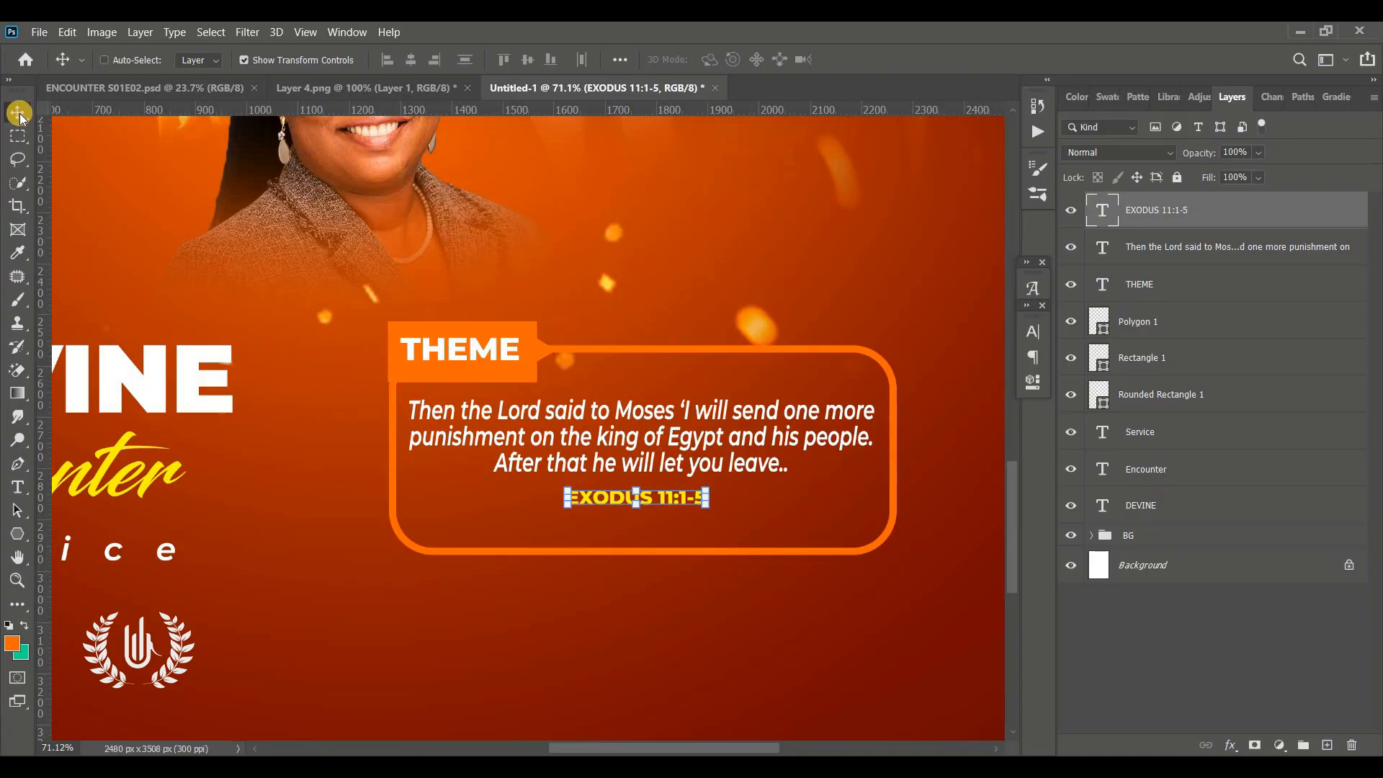
key("ctrl+0")
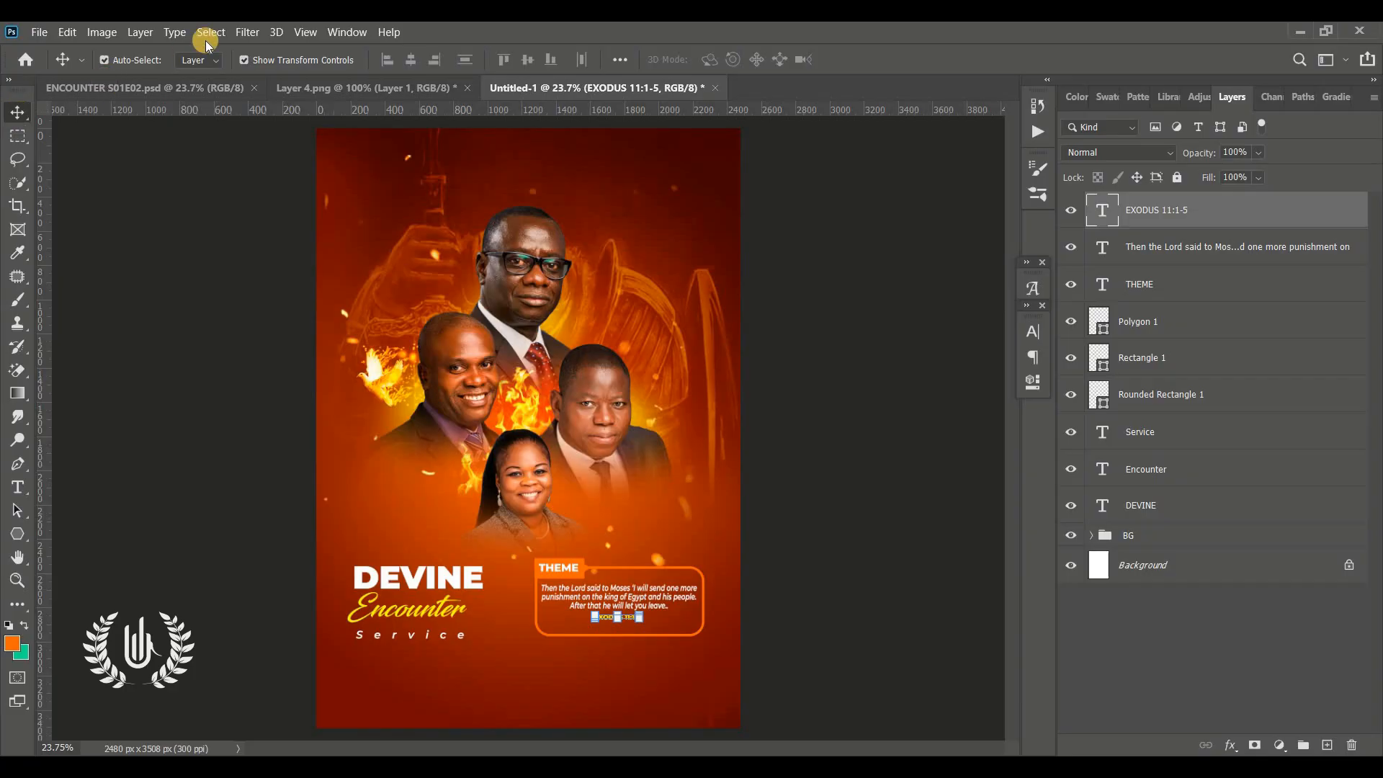
left_click(1180, 513)
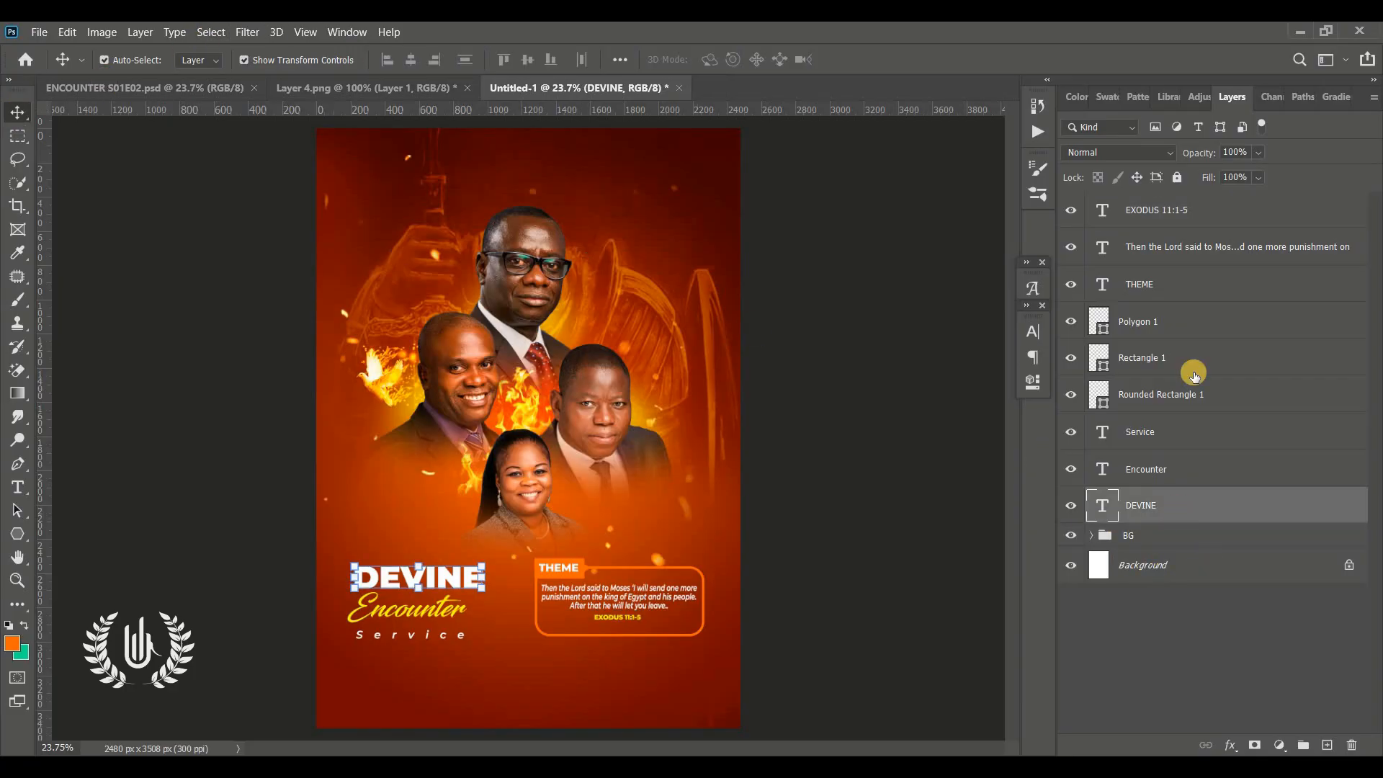
left_click(1162, 215, "shift")
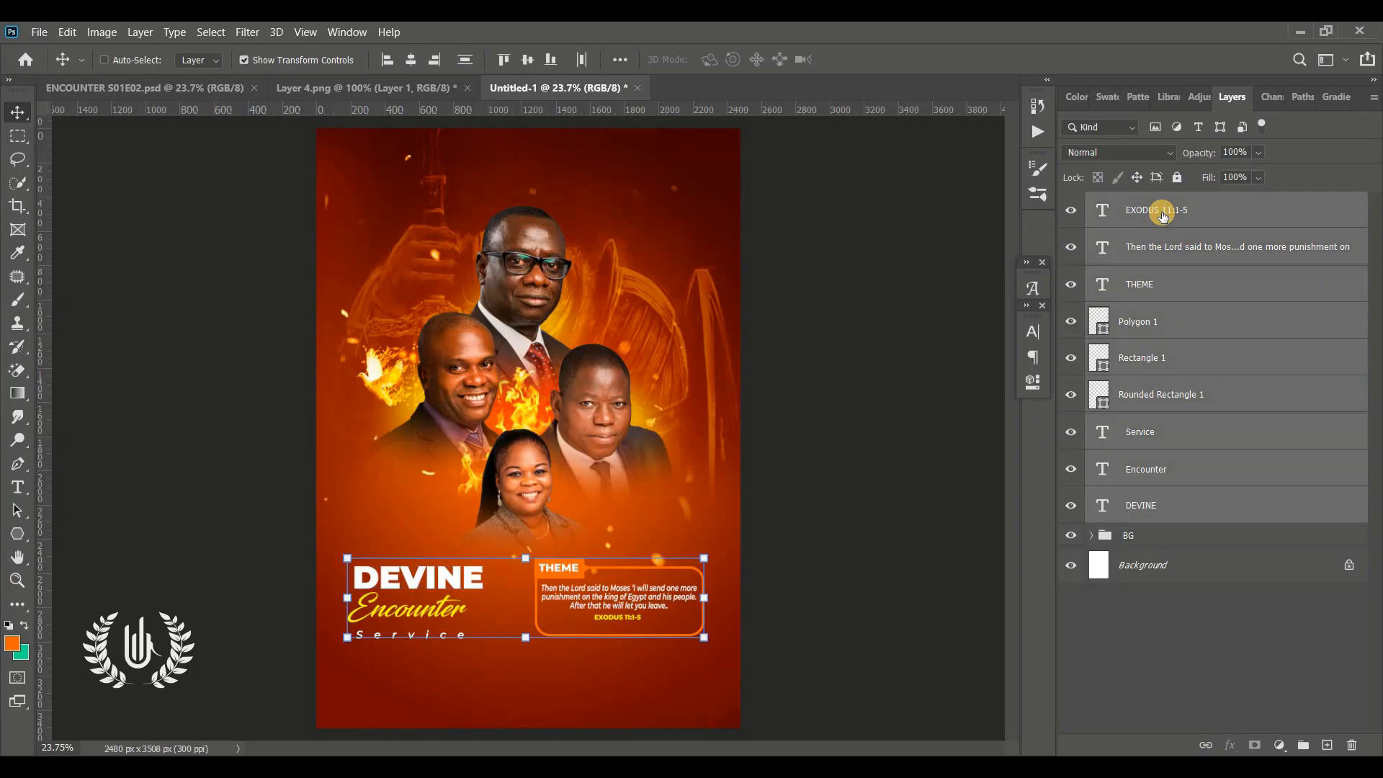
key("ctrl+g")
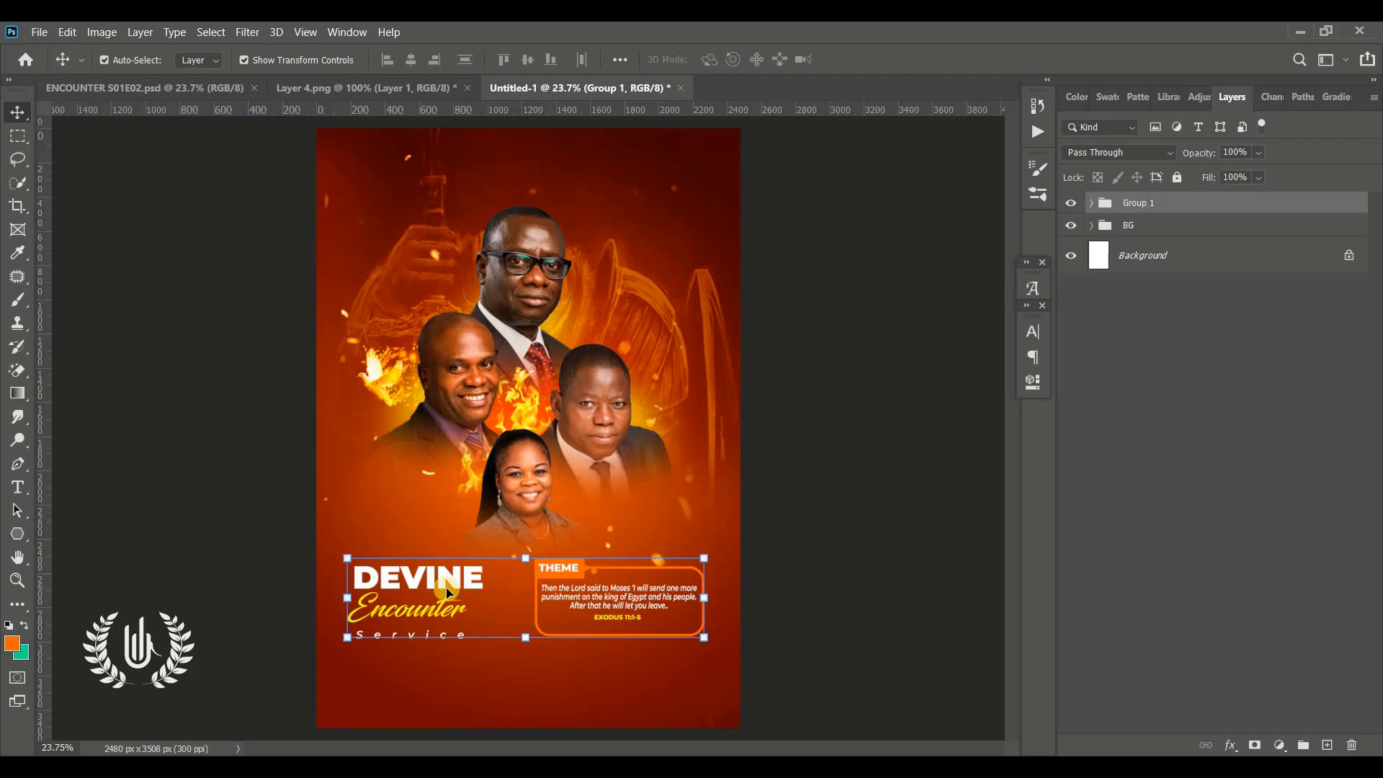
Move the grouped text block slightly upward on the flyer and apply the transform
left_click(523, 558)
left_click_drag(525, 579, 528, 562)
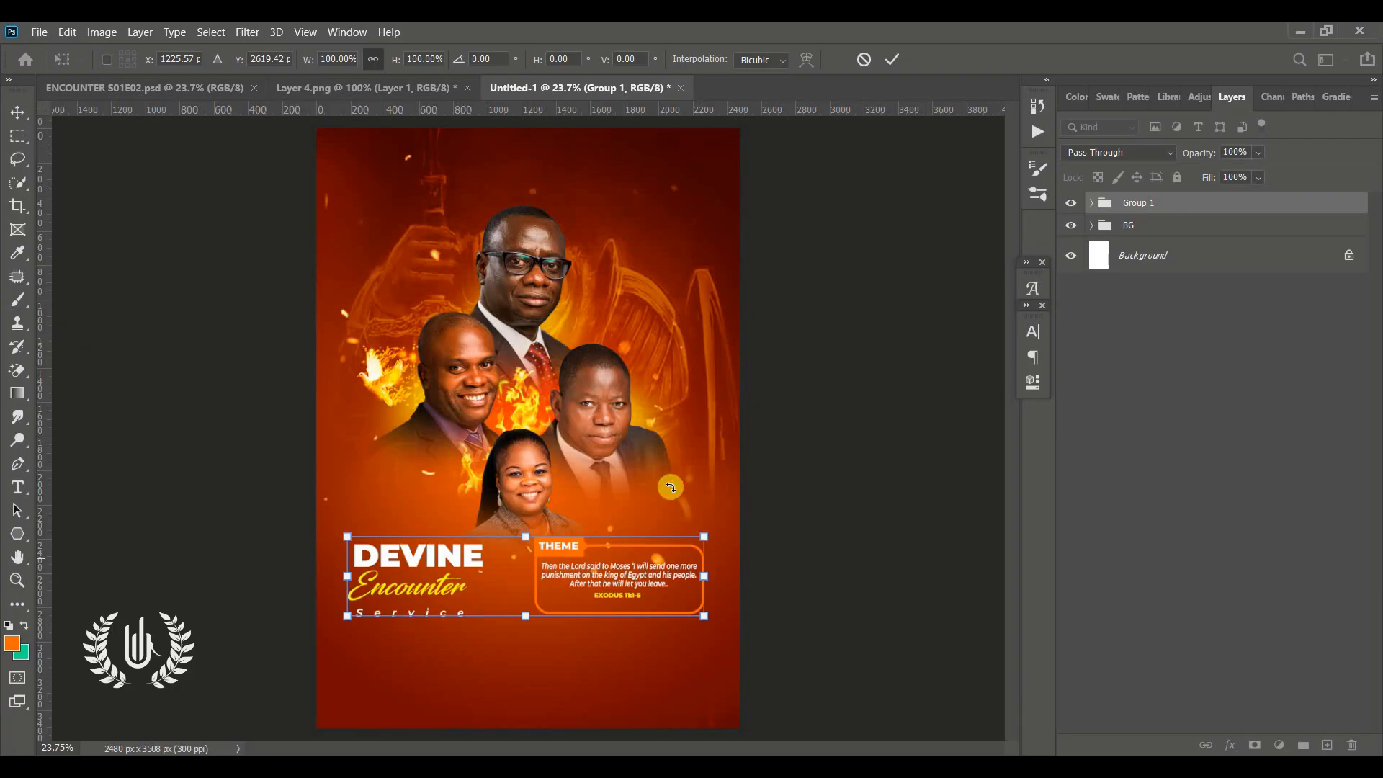
left_click(890, 62)
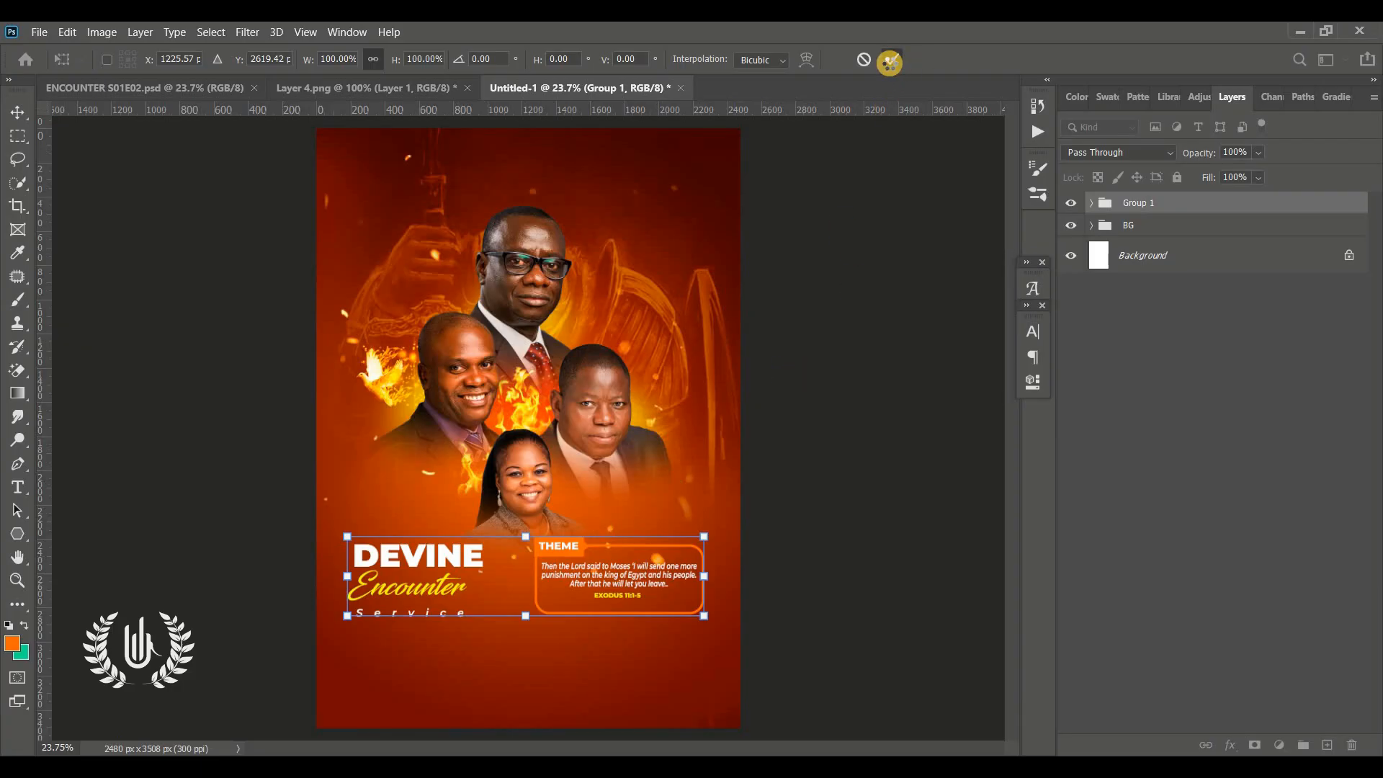
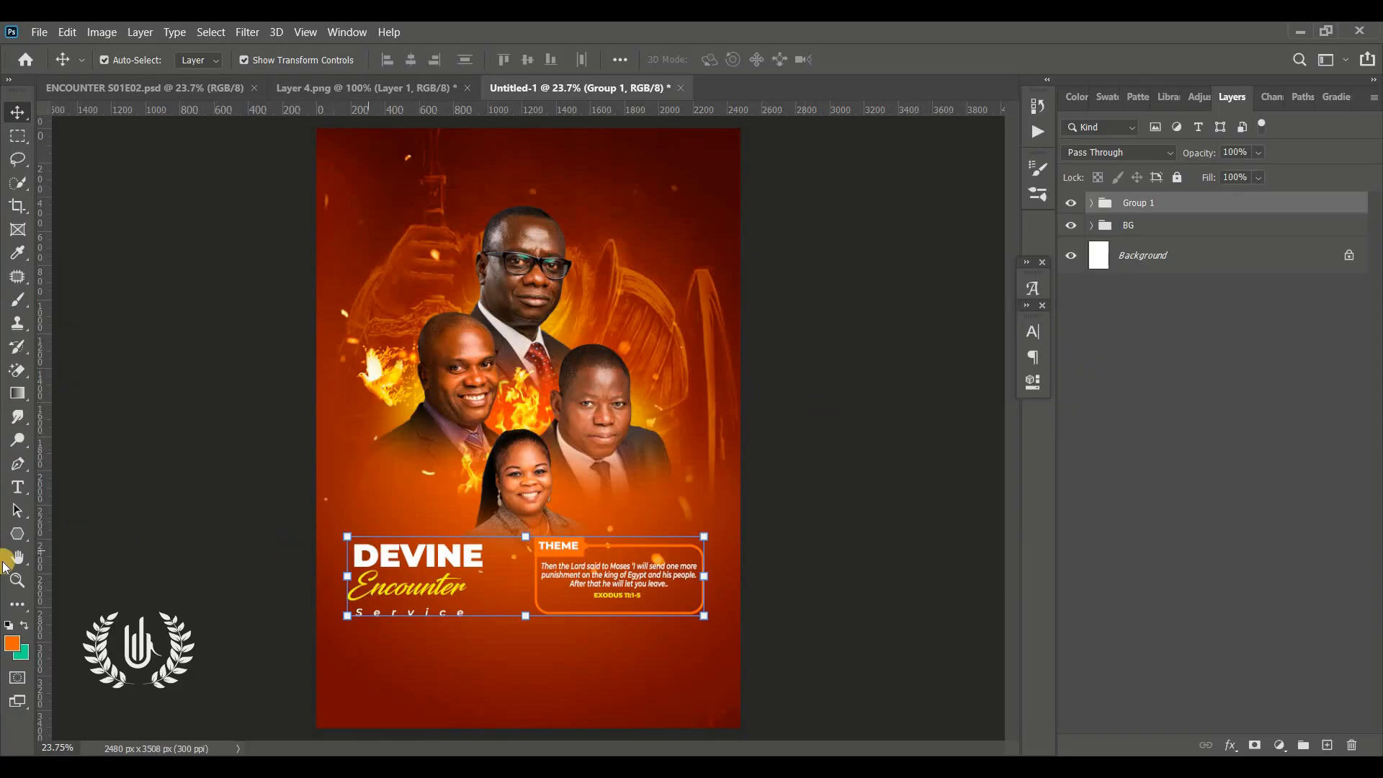
Place Layer 4.png as an embedded splash shape and position it near the top left of the flyer
left_click(17, 579)
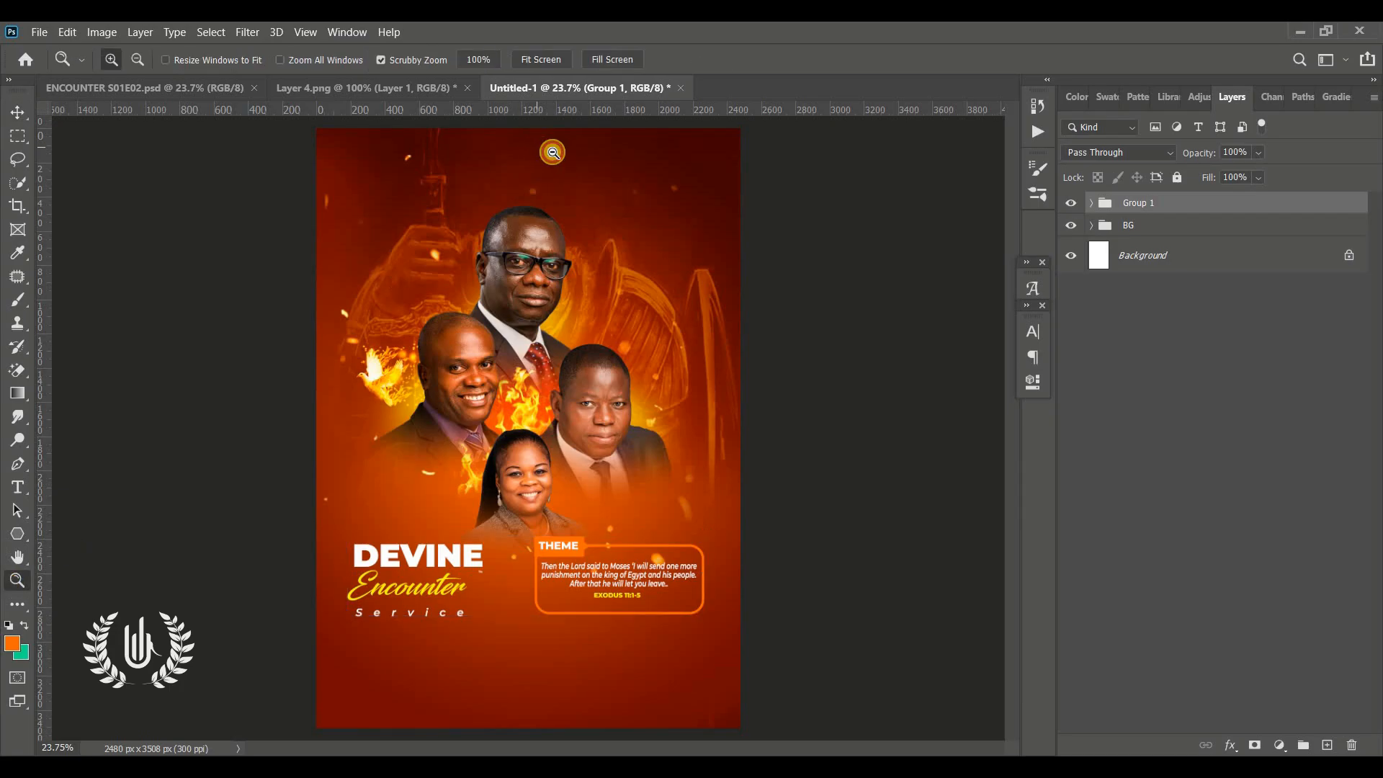
scroll(552, 152, "up", 2)
scroll(552, 152, "up", 2)
scroll(547, 245, "up", 2)
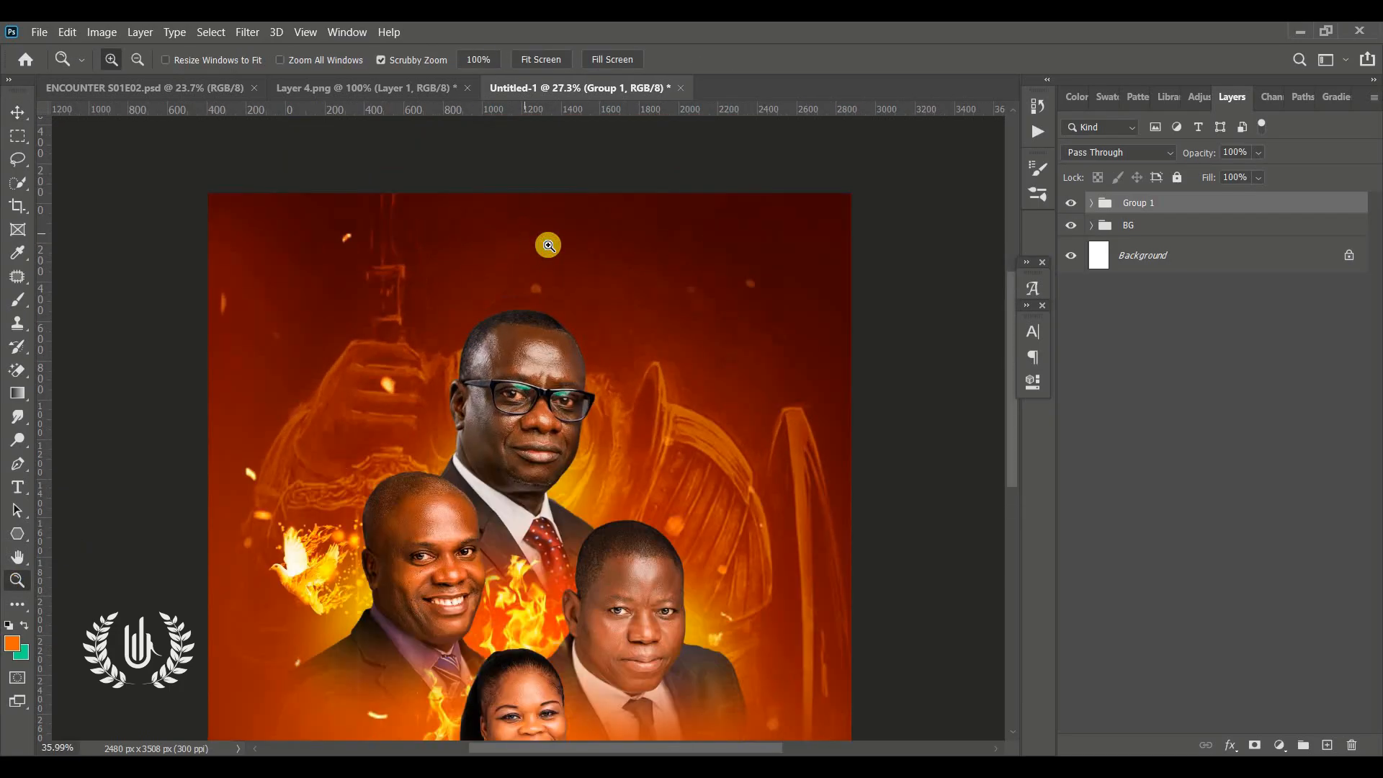
left_click(18, 112)
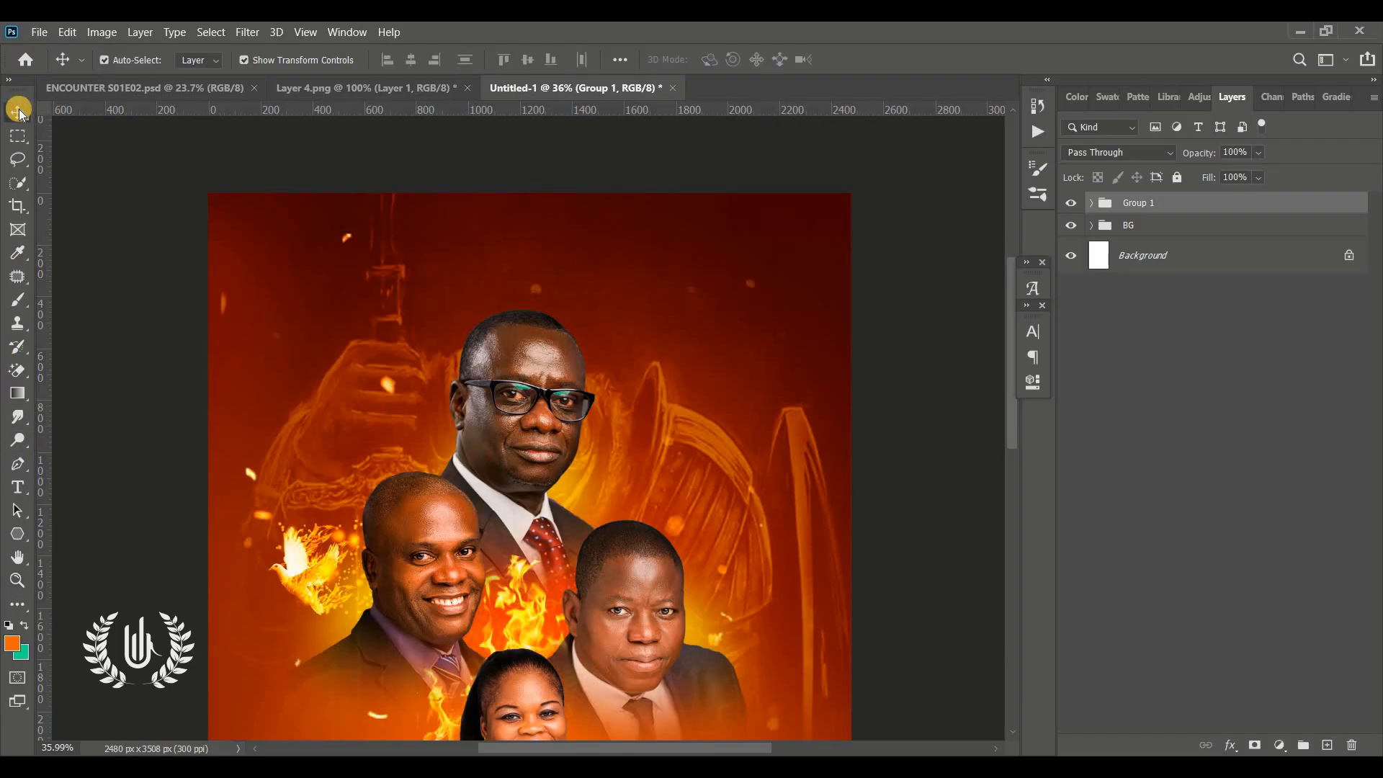
left_click(42, 33)
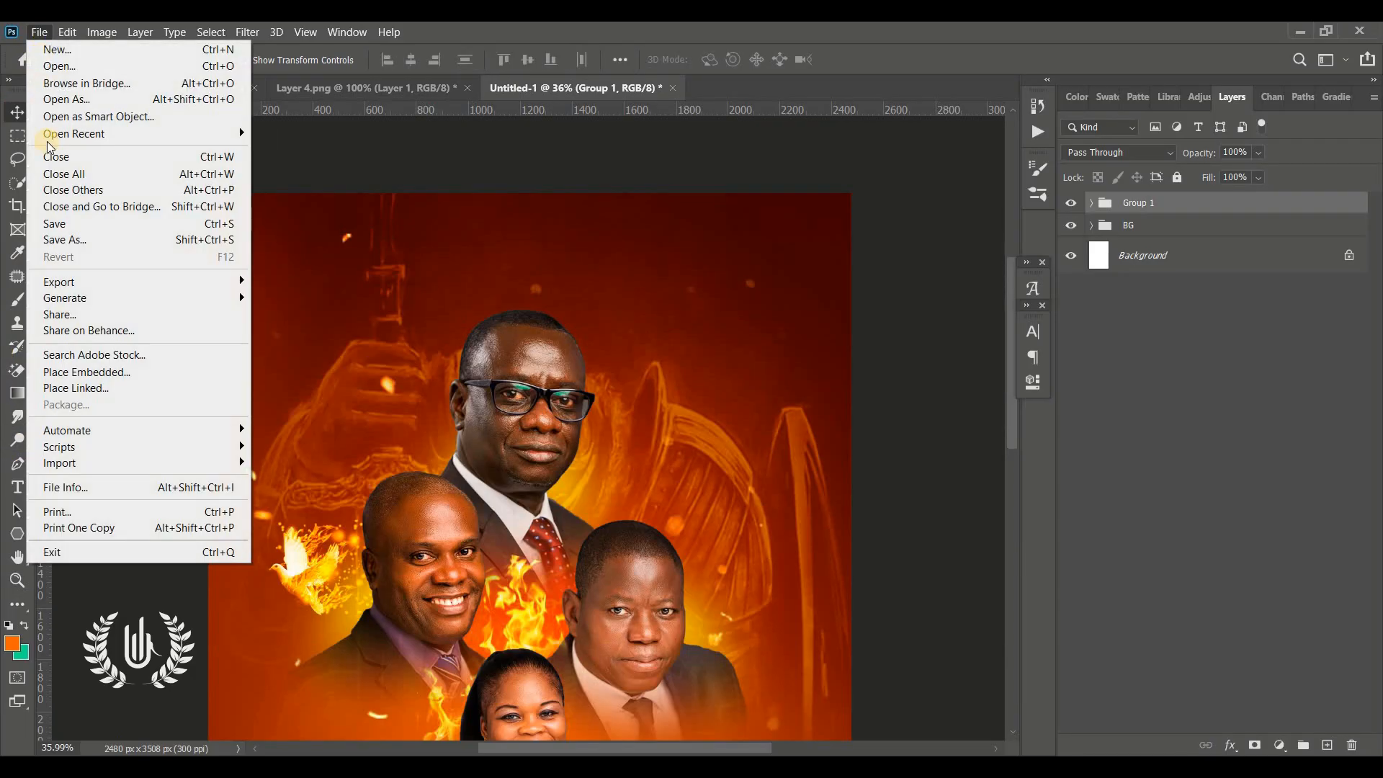
left_click(88, 373)
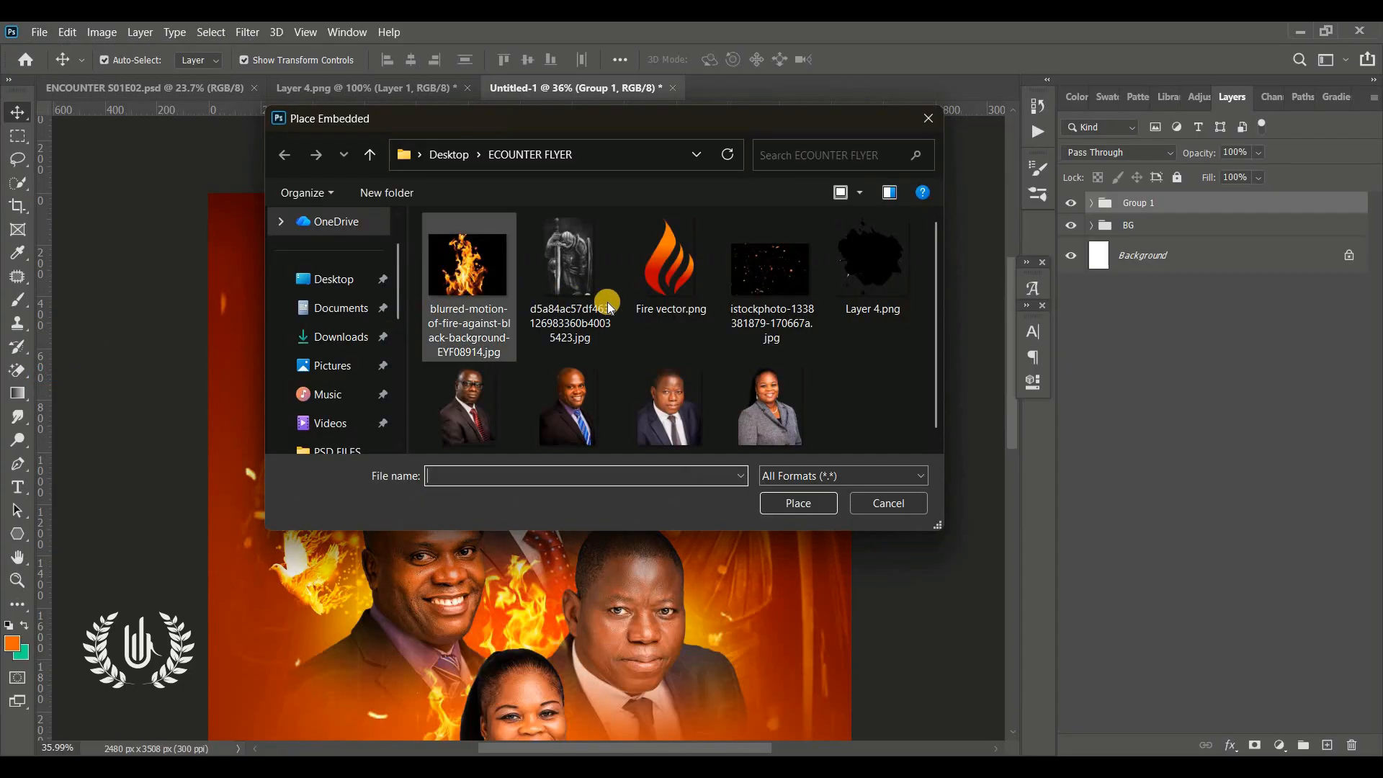
left_click(853, 277)
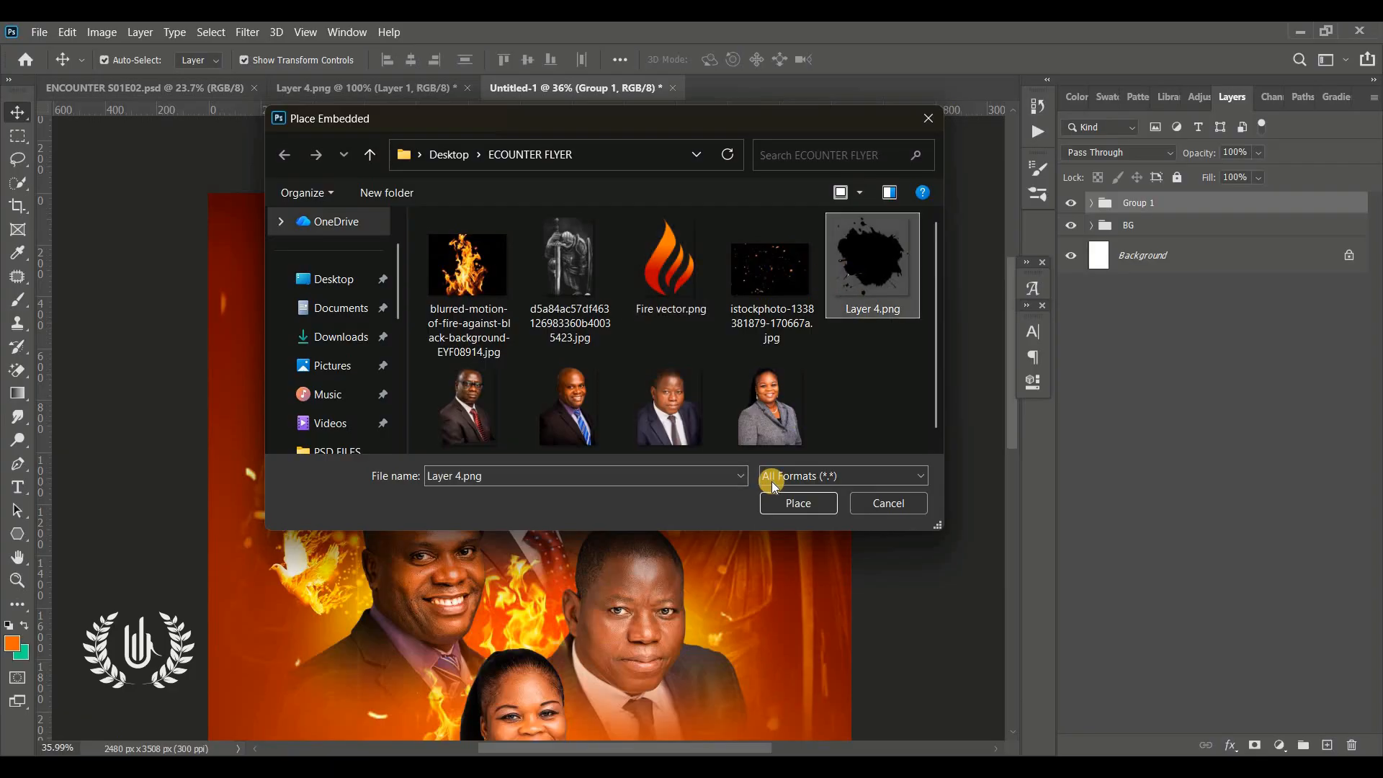
left_click(789, 498)
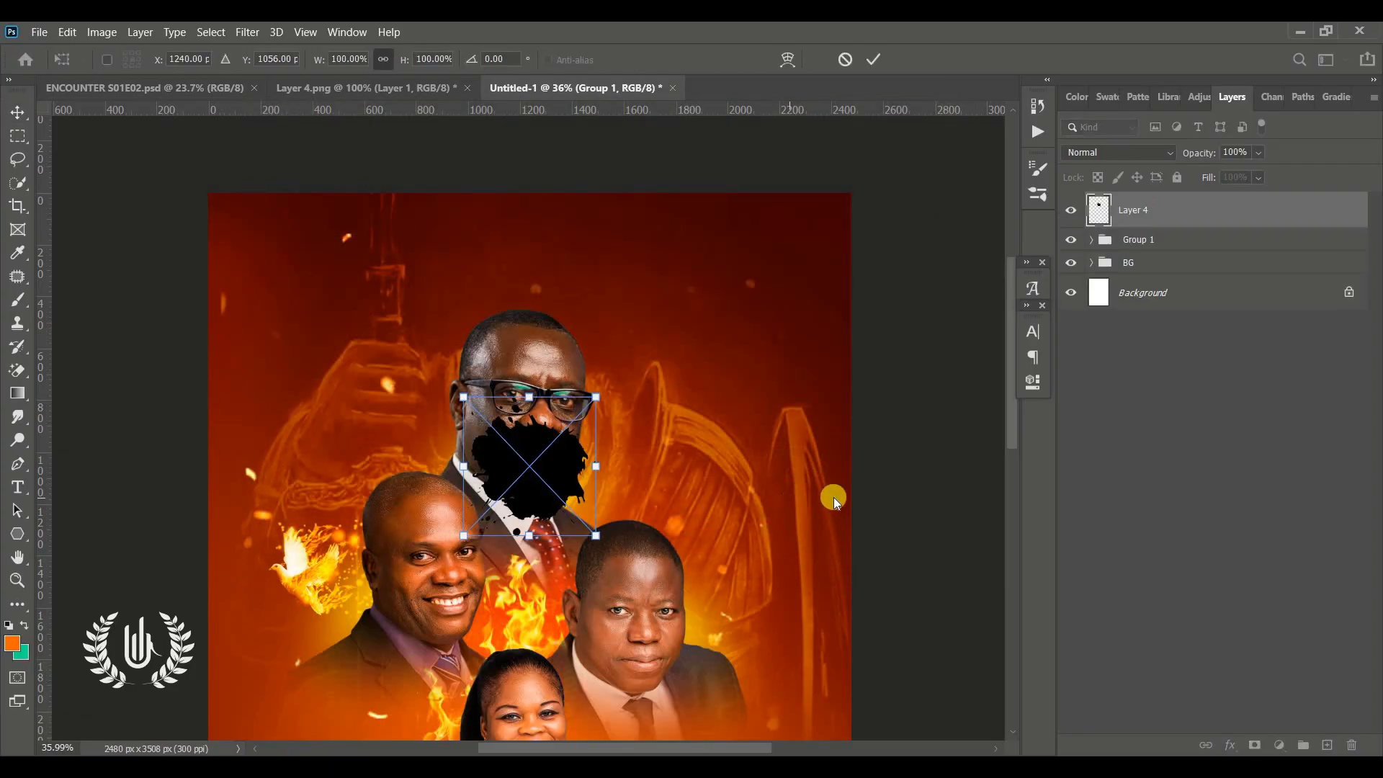
left_click_drag(569, 479, 476, 259)
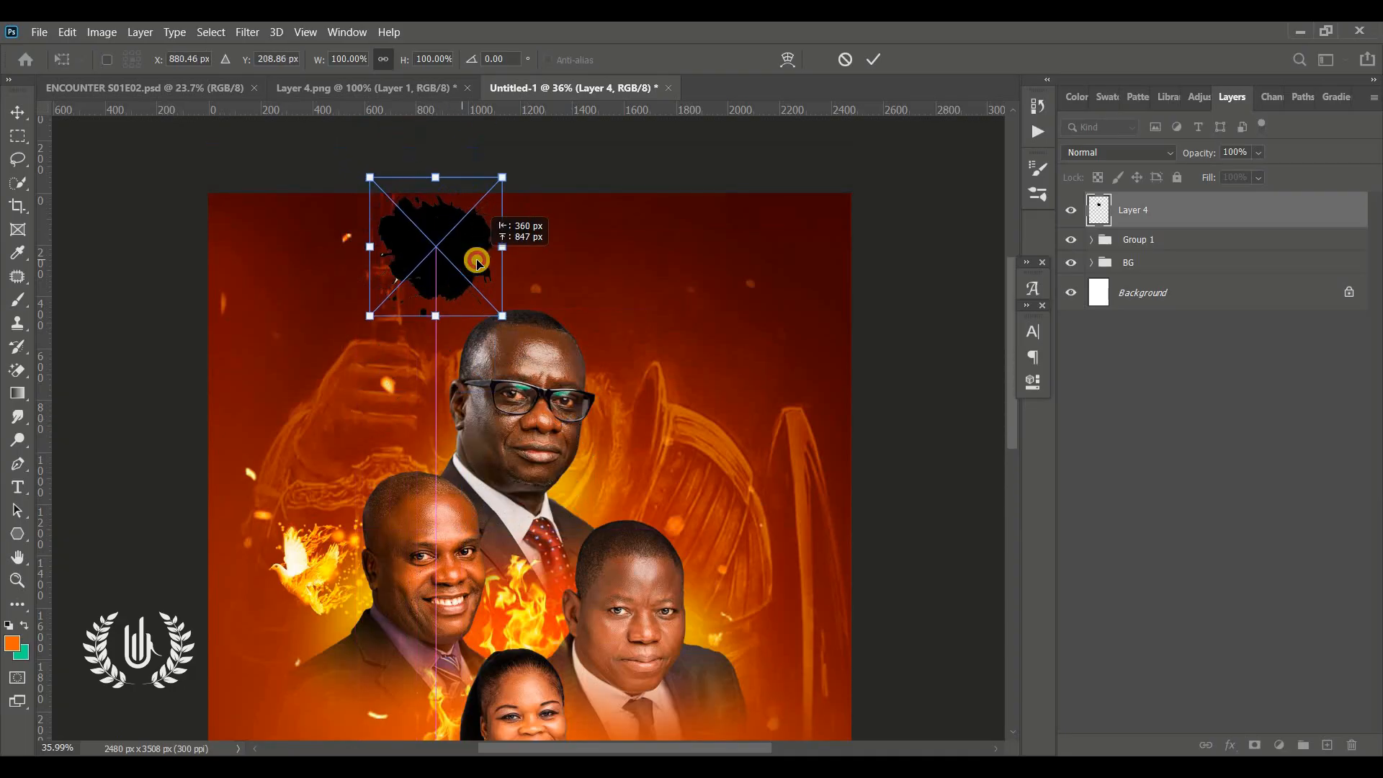
left_click(874, 62)
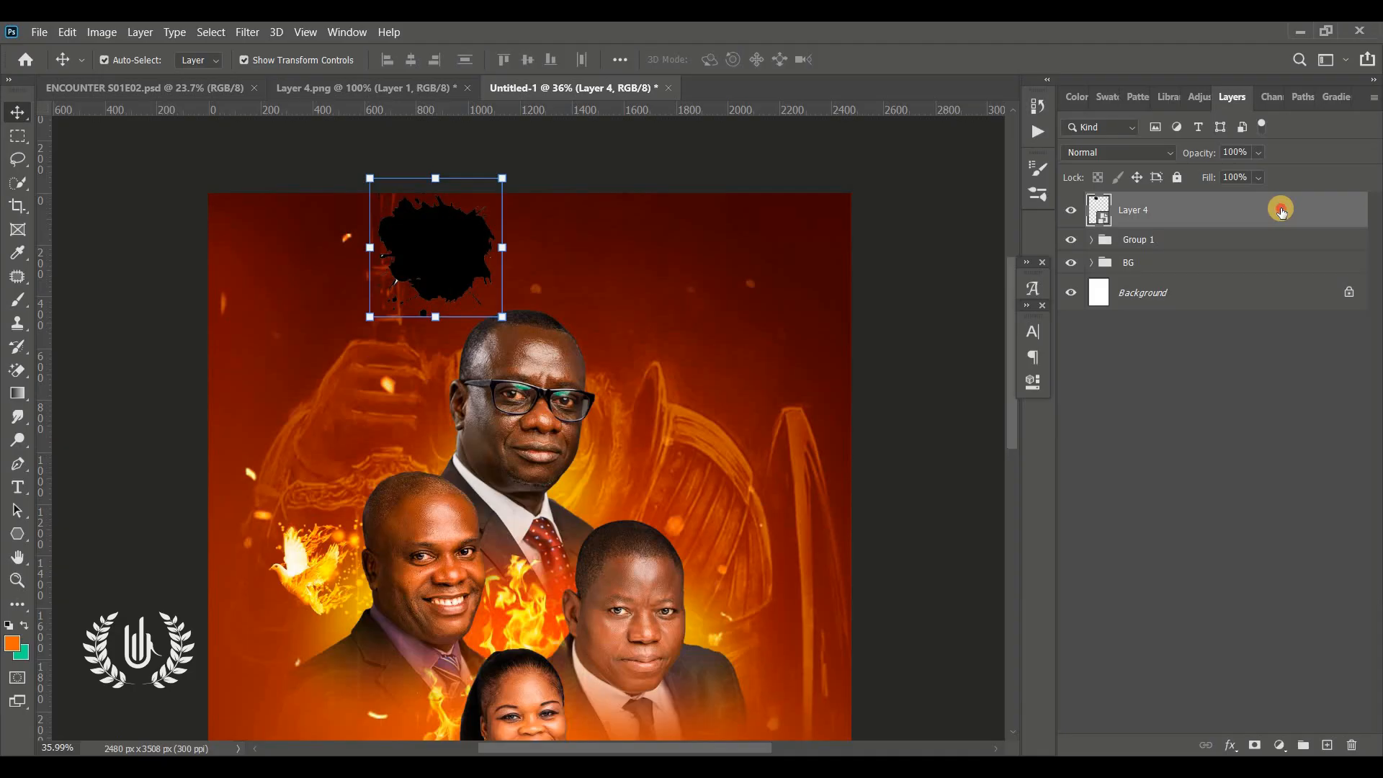
Apply a white Color Overlay layer style to the splash shape
double_click(1275, 211)
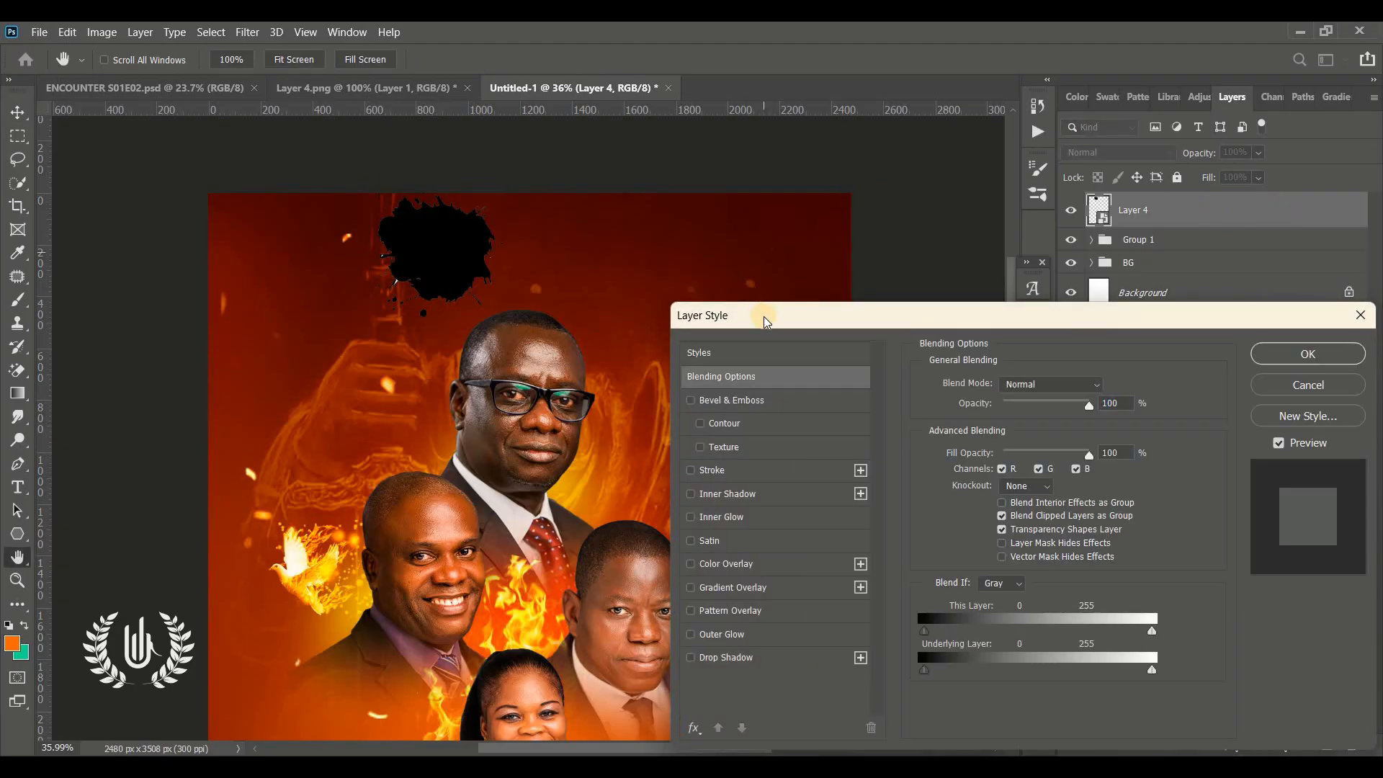
left_click_drag(811, 315, 780, 192)
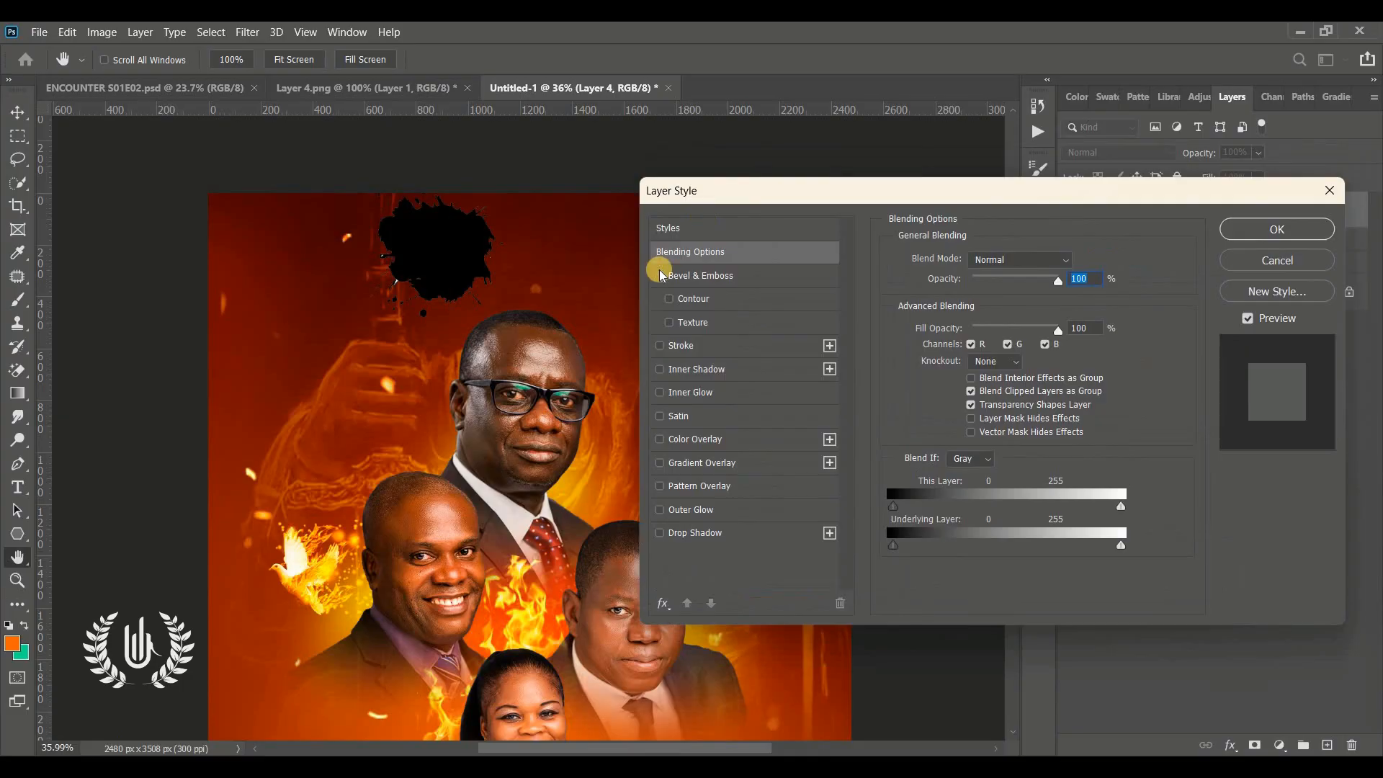
left_click(715, 445)
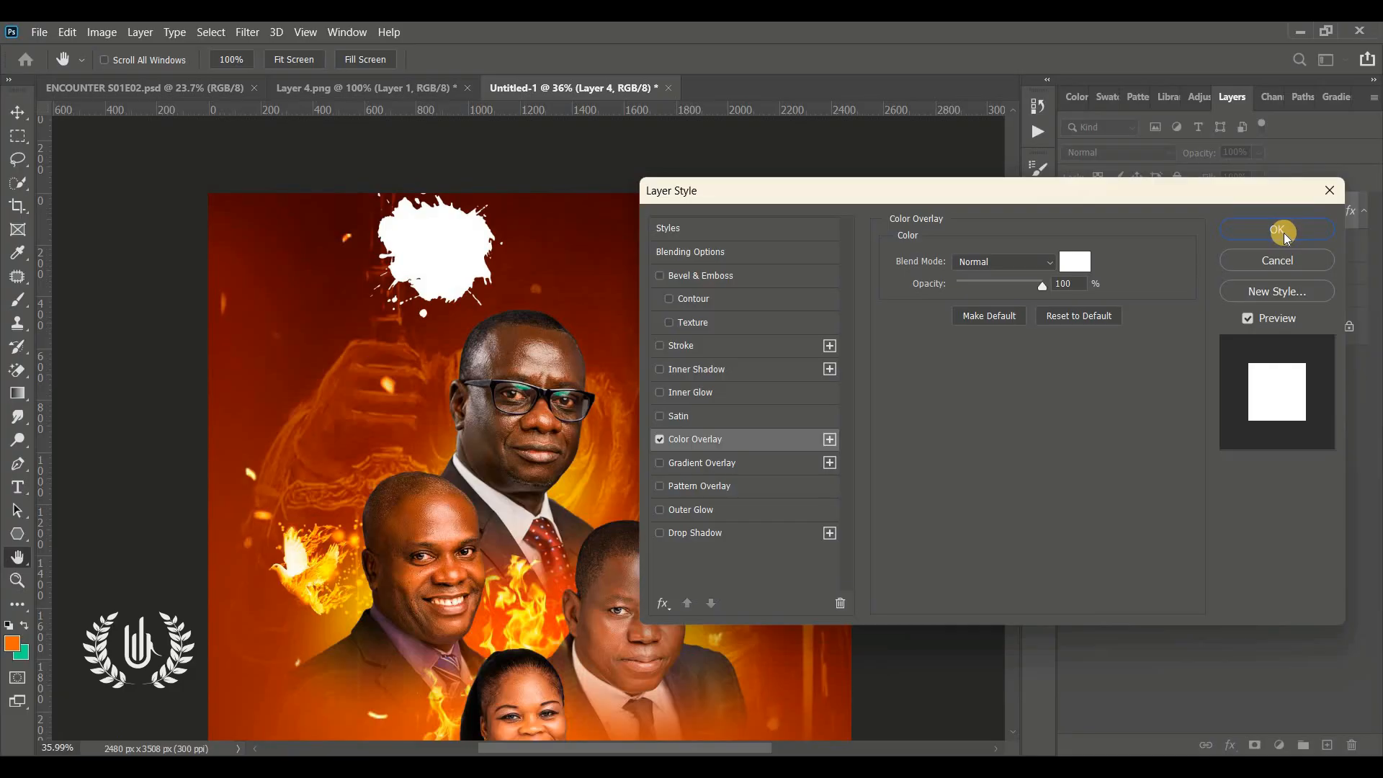
left_click(1077, 260)
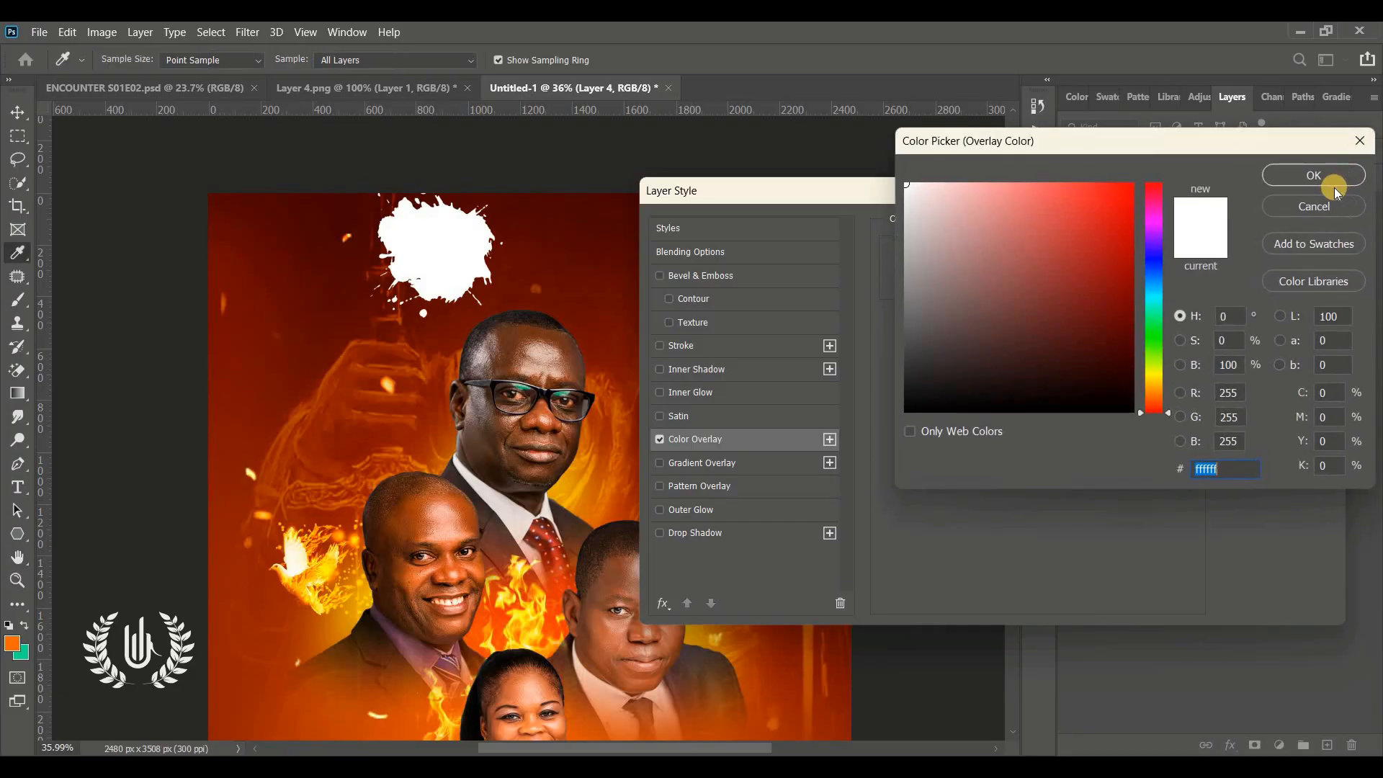
left_click(1336, 185)
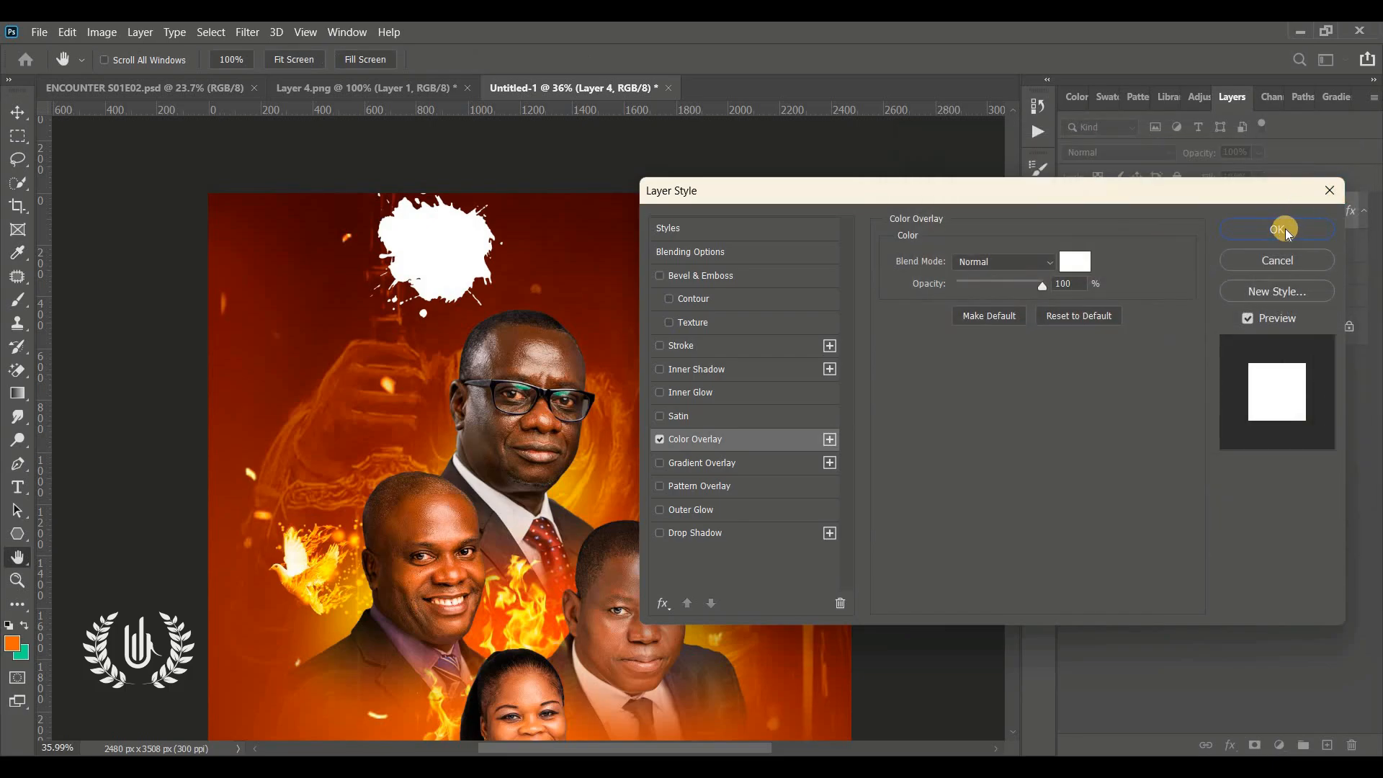
left_click(1288, 228)
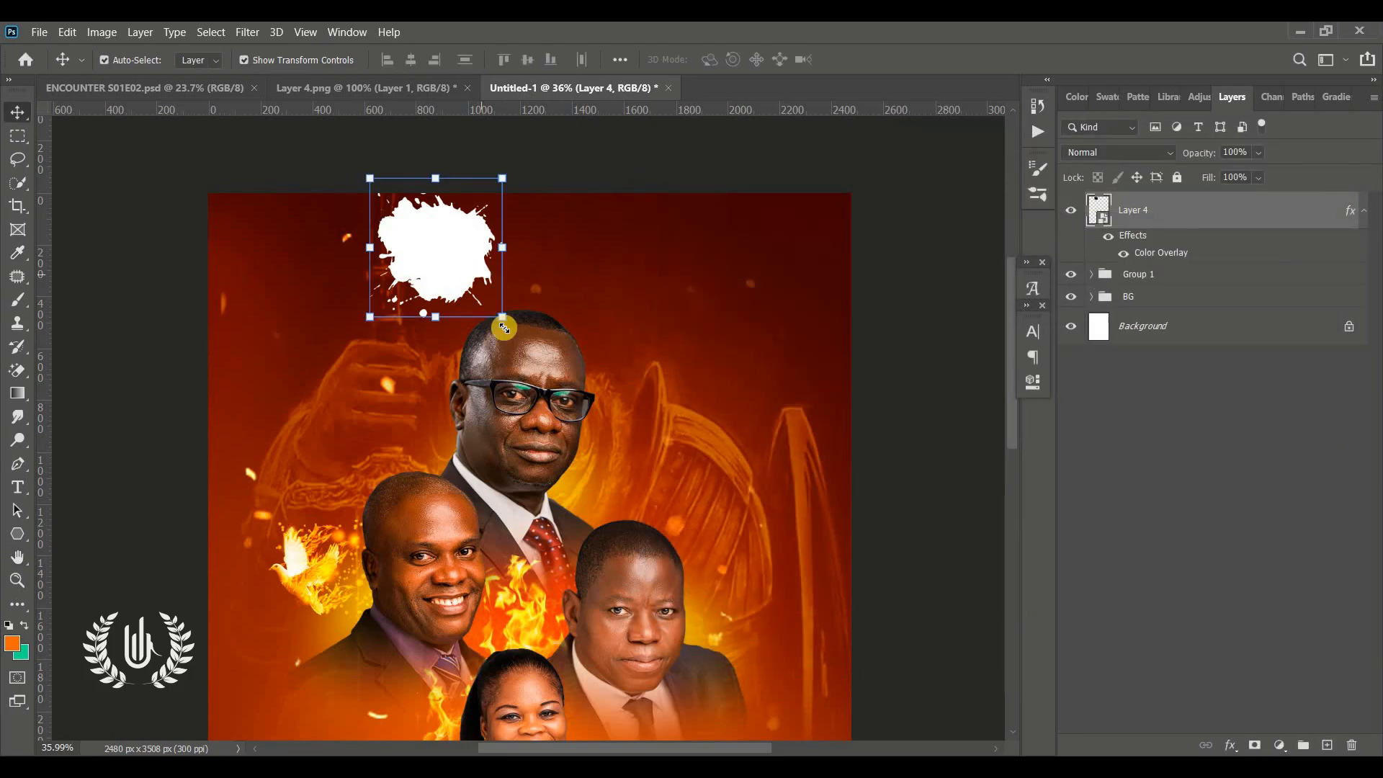
Scale the white splash down to about 60% and reposition it near the top left corner
left_click_drag(504, 321, 449, 261)
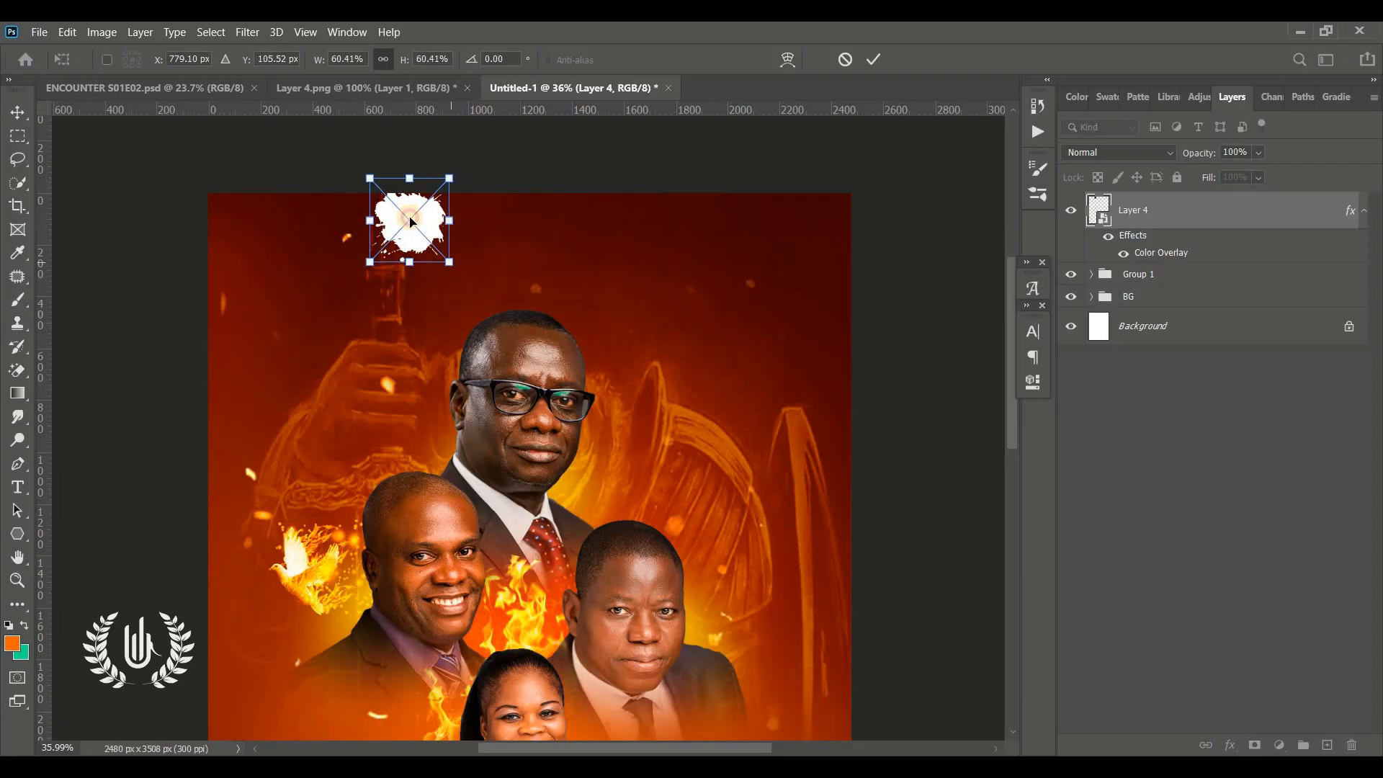
left_click_drag(407, 218, 434, 244)
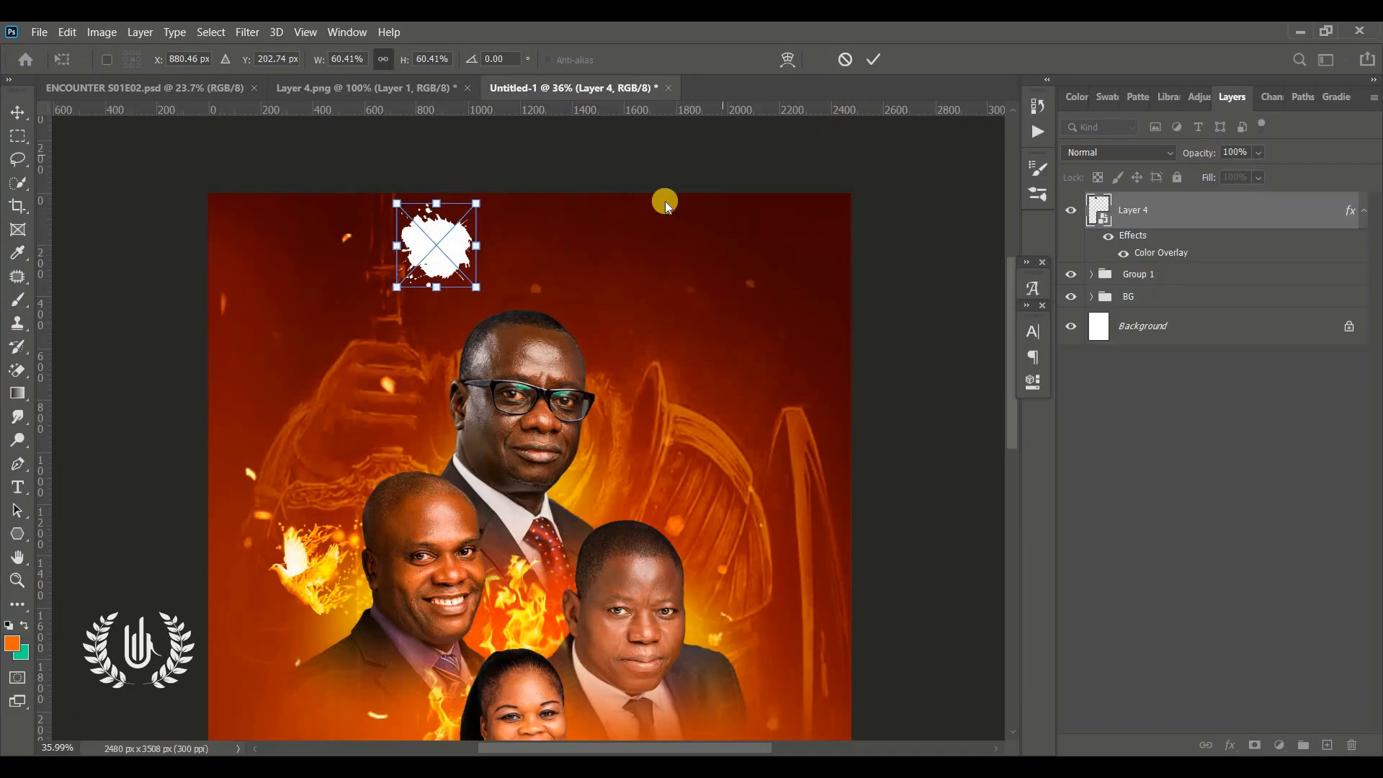
left_click_drag(481, 288, 466, 276)
left_click(866, 59)
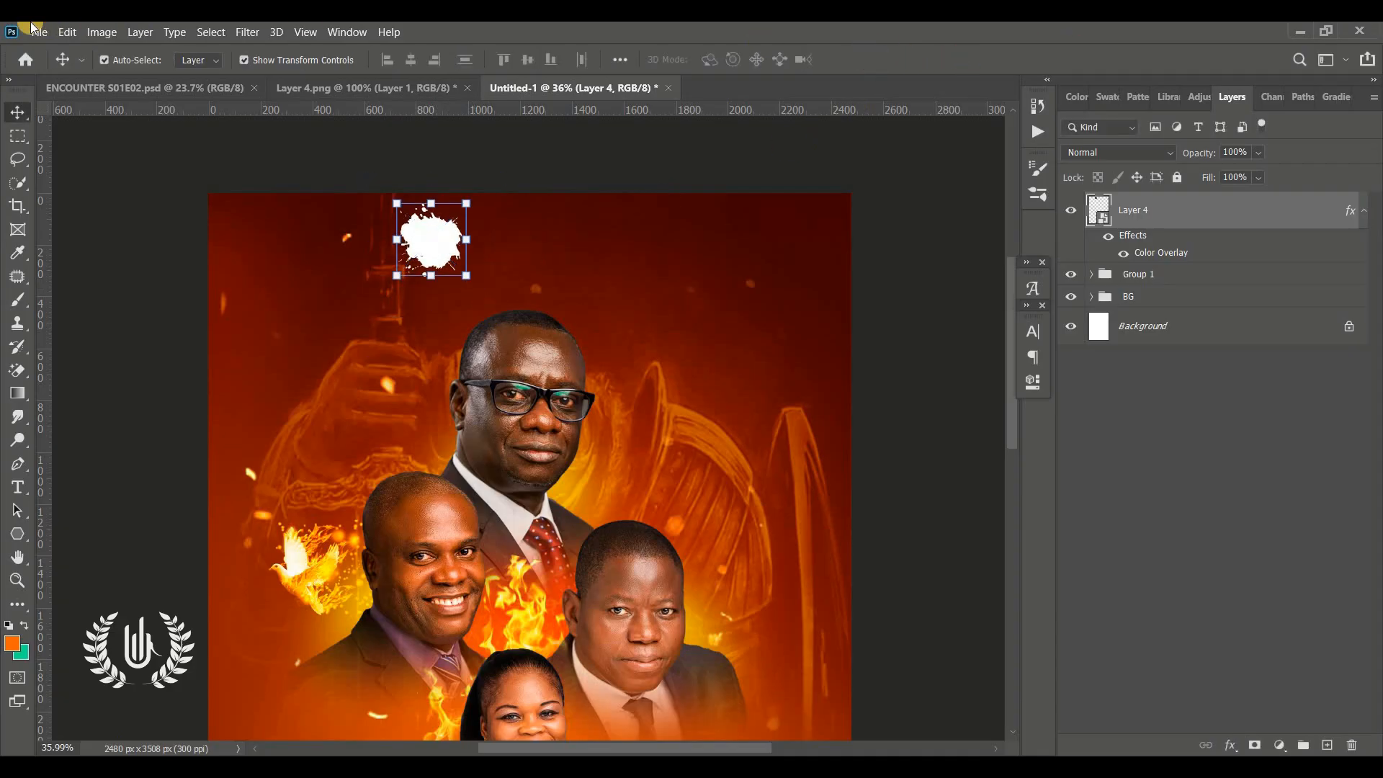
Place Fire vector.png as an embedded image and scale it to about 13.55% on top of the white splash
left_click(39, 32)
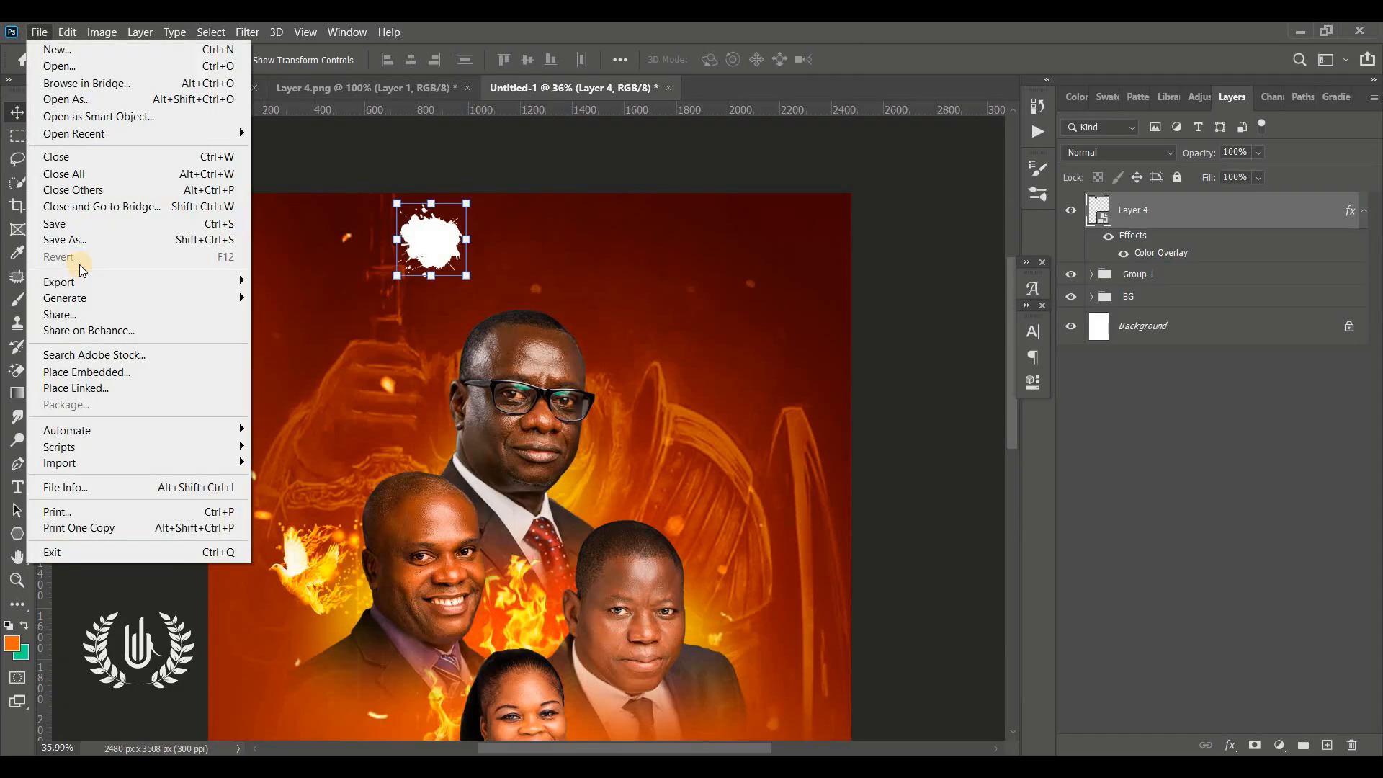
left_click(97, 372)
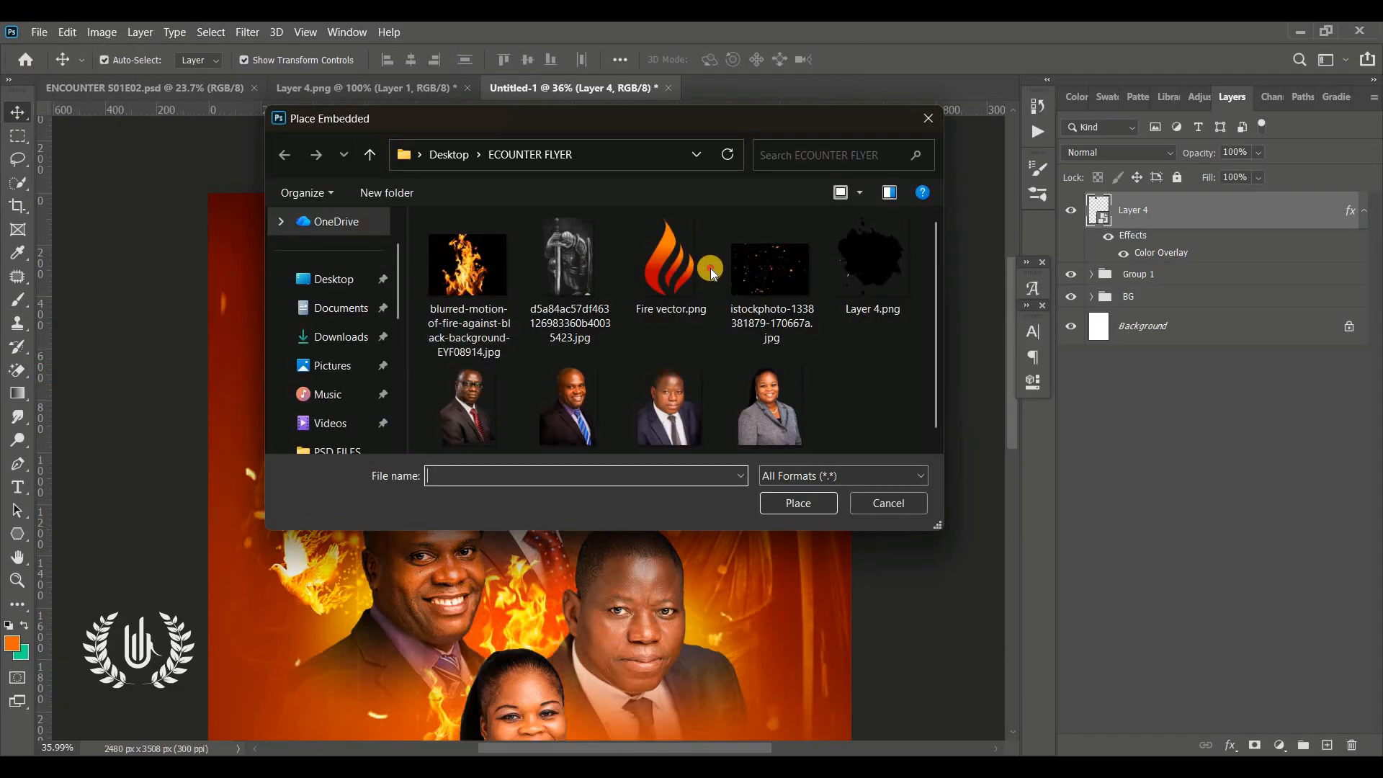
left_click(671, 266)
left_click(814, 504)
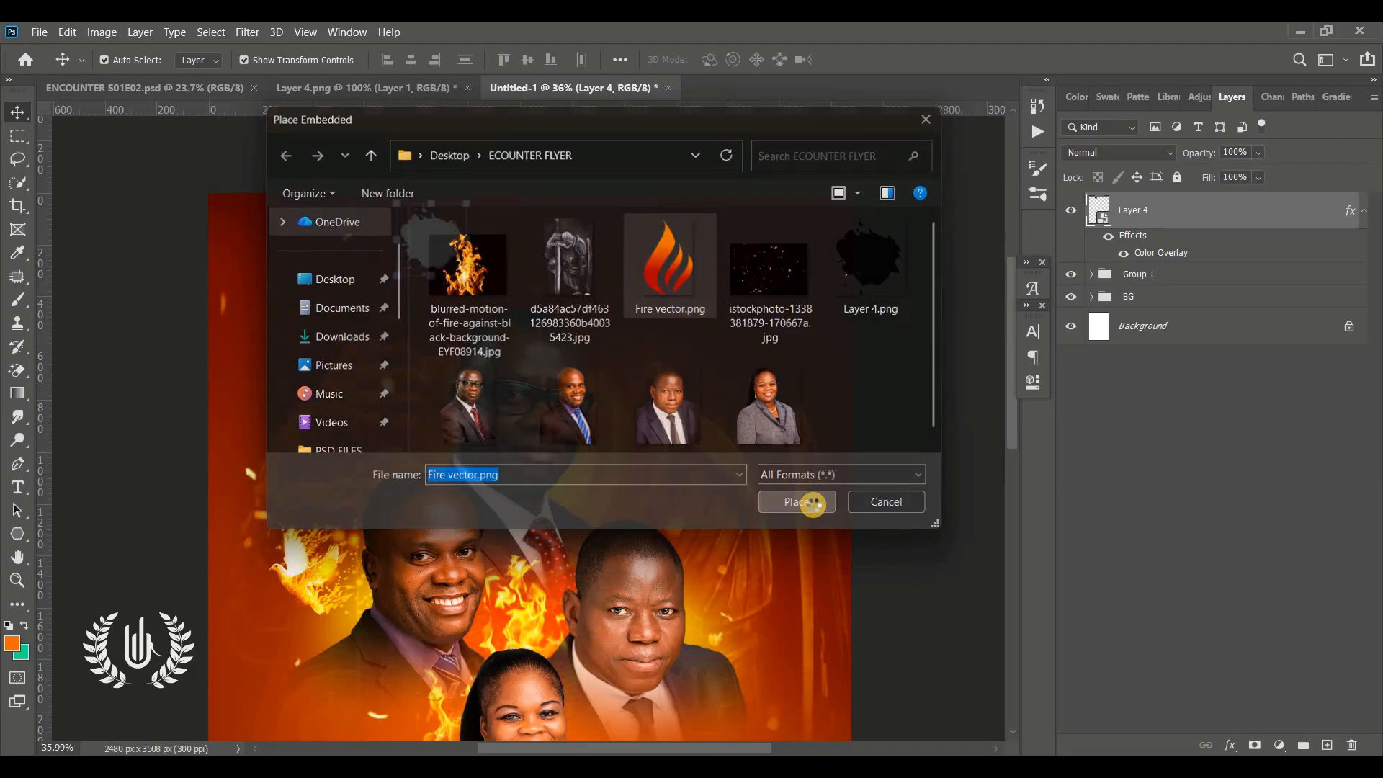
left_click_drag(531, 634, 421, 264)
left_click(871, 57)
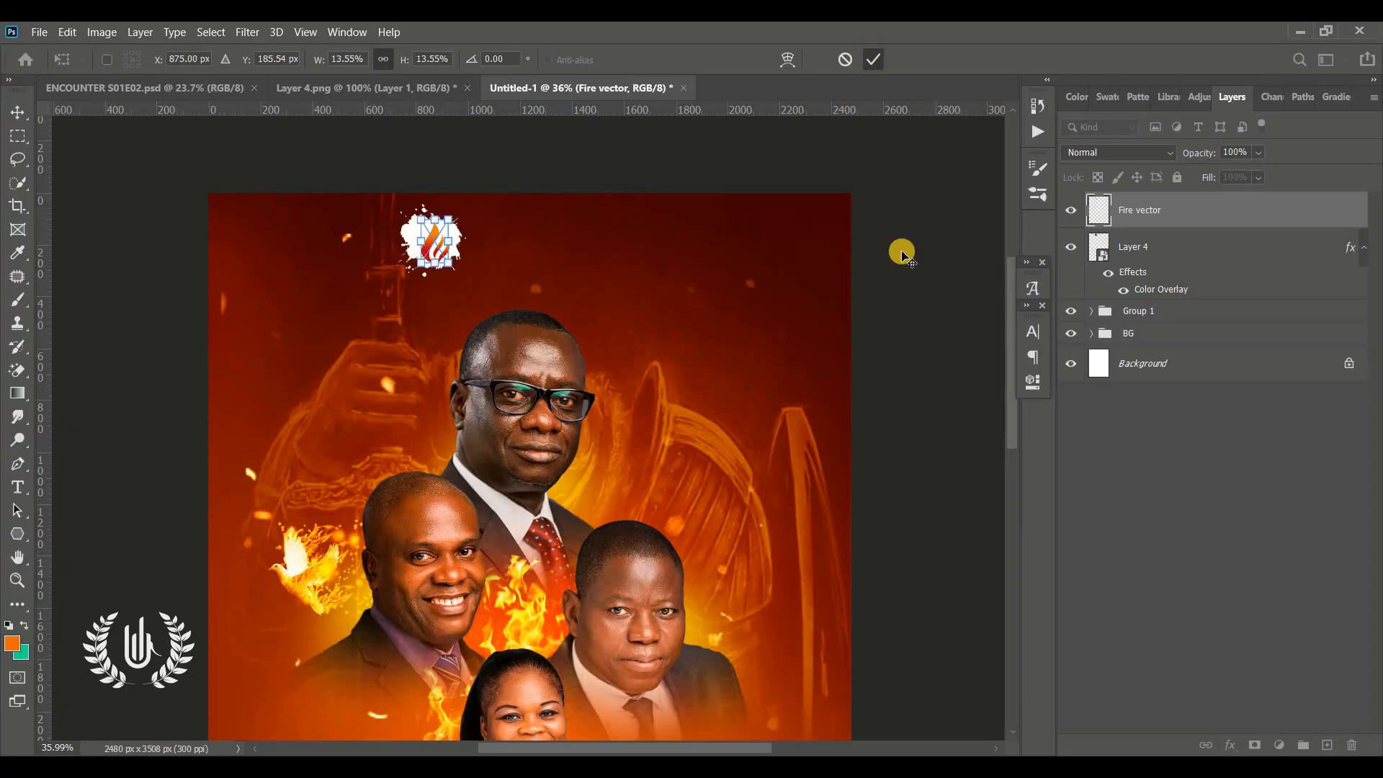
Add the text 'STRONG TOWER PRAYER' to the right of the fire logo
left_click(435, 242)
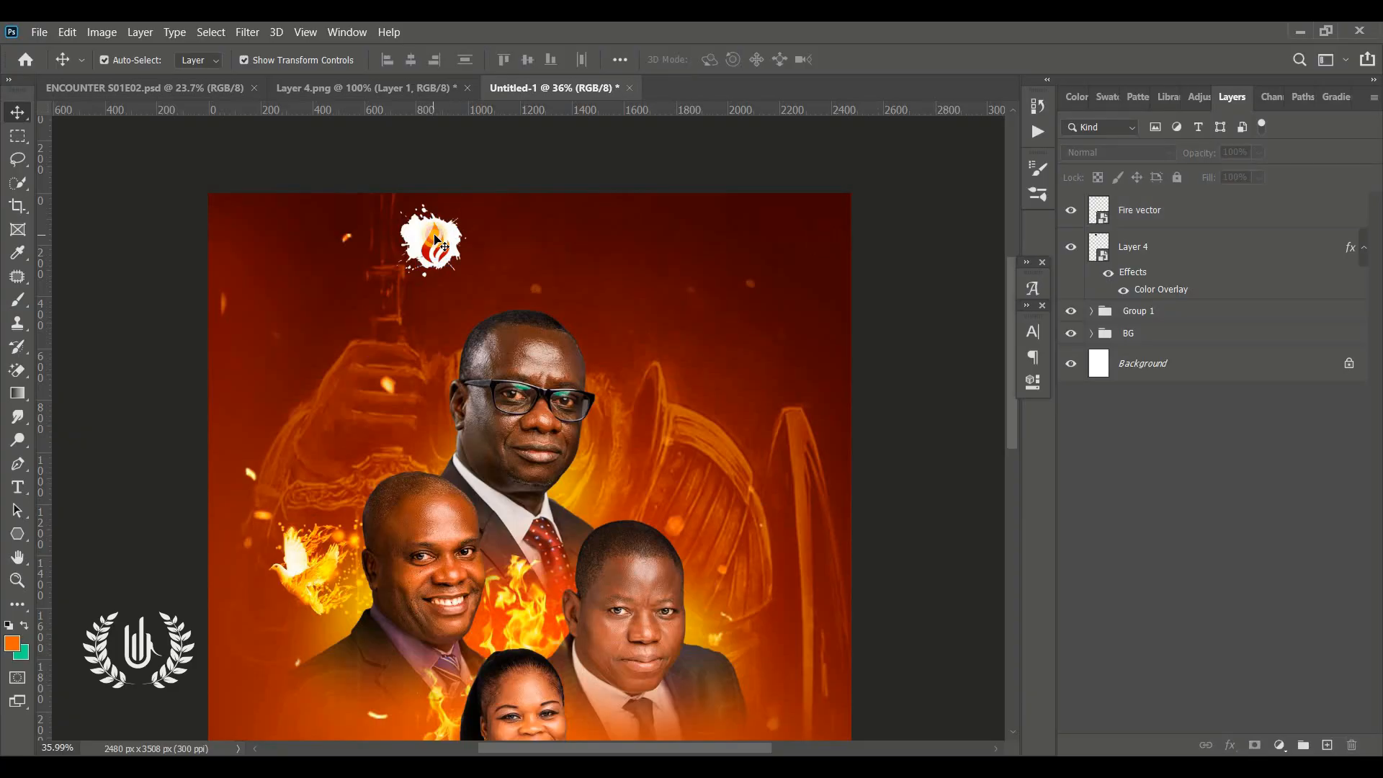
left_click(435, 241)
left_click(432, 238)
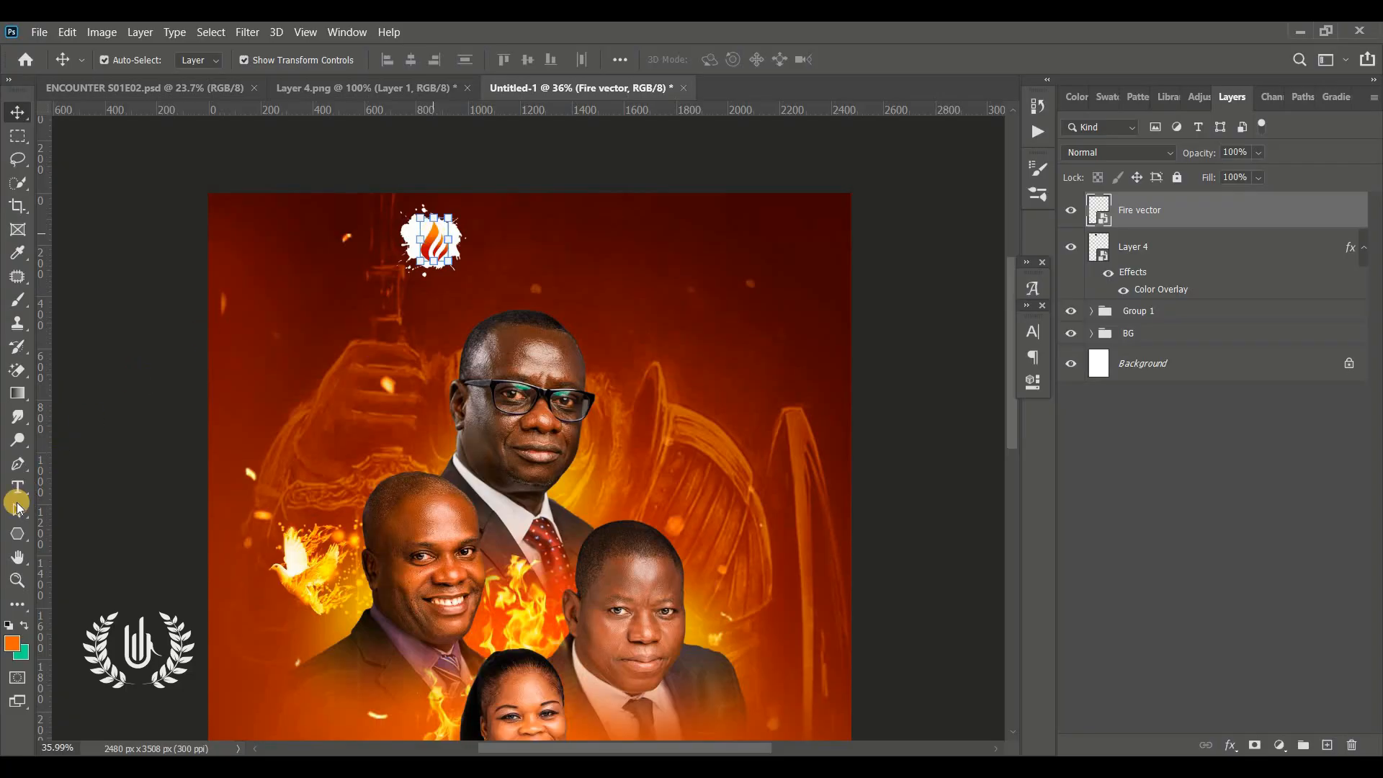
left_click(17, 580)
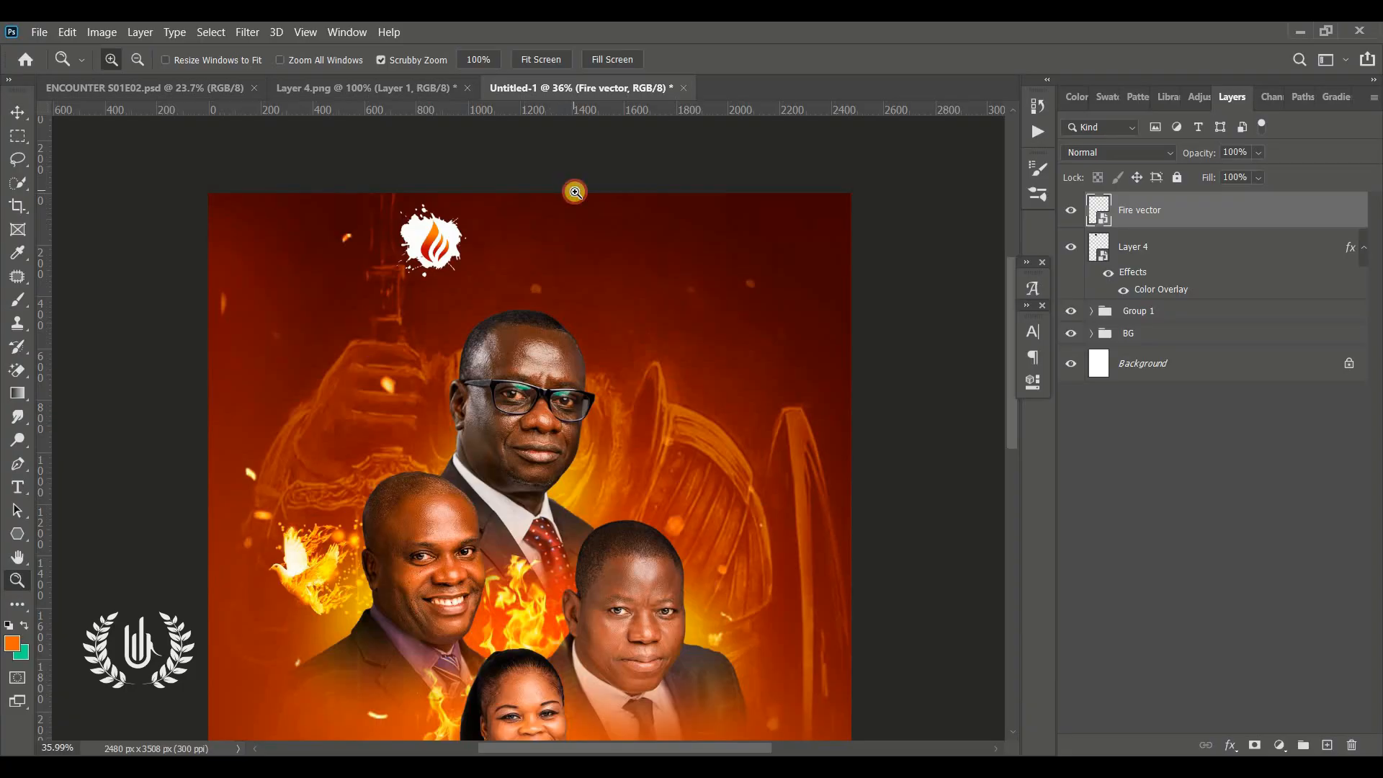
left_click_drag(574, 191, 605, 203)
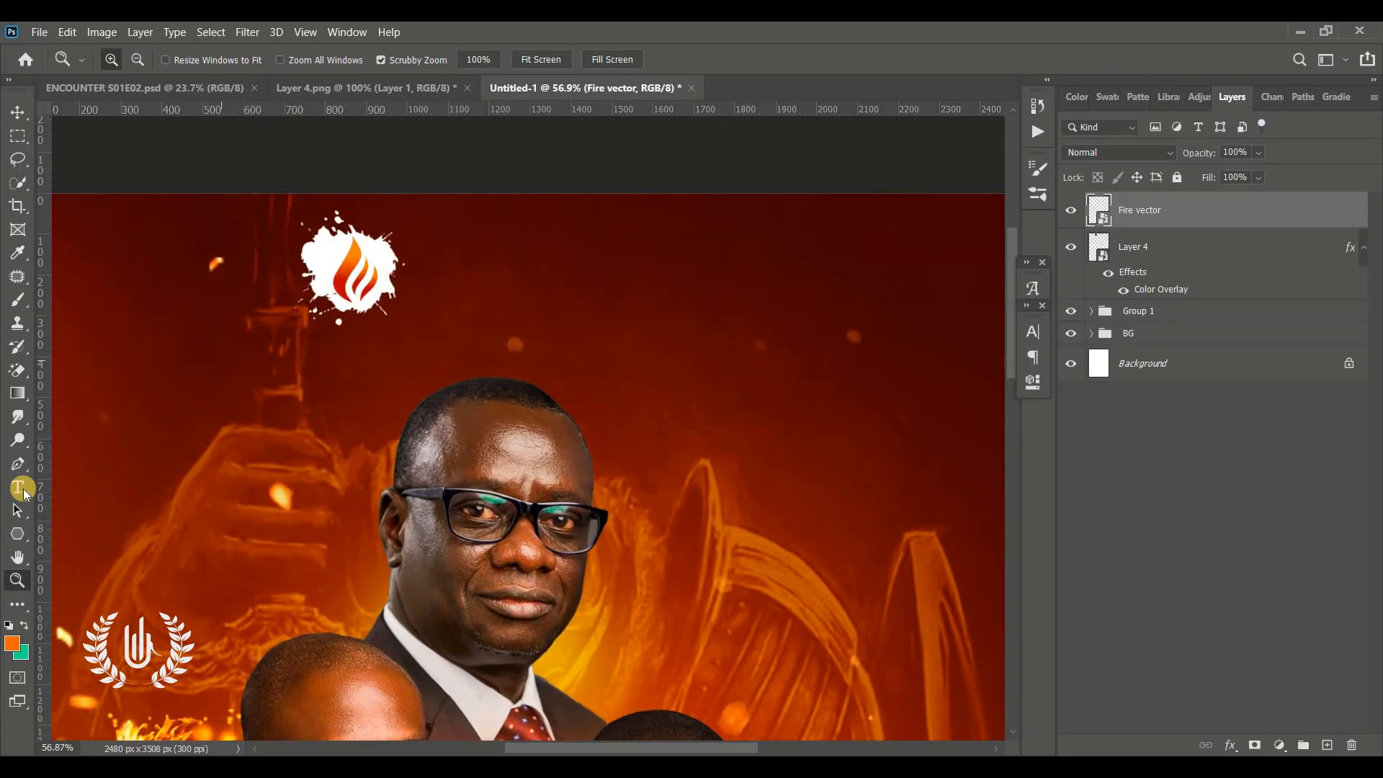
left_click(17, 492)
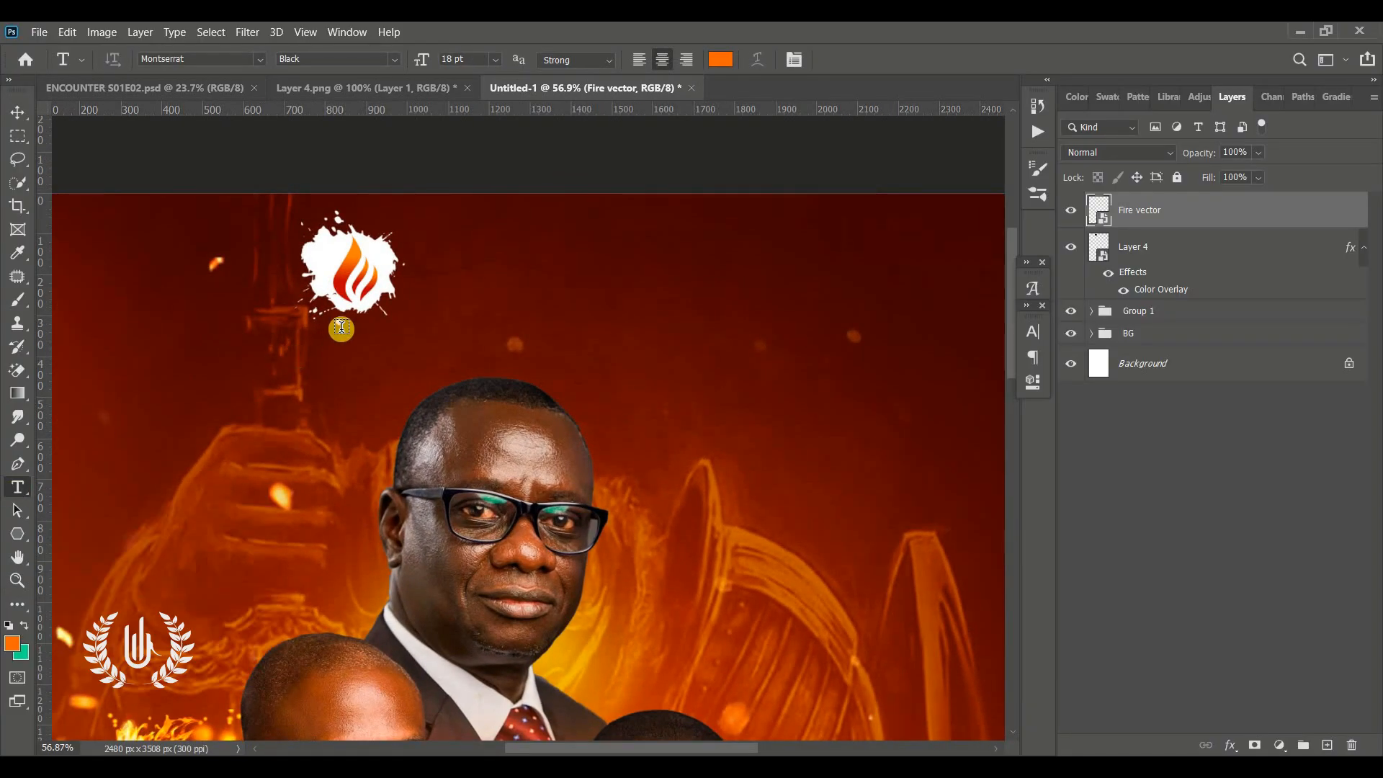
left_click(431, 255)
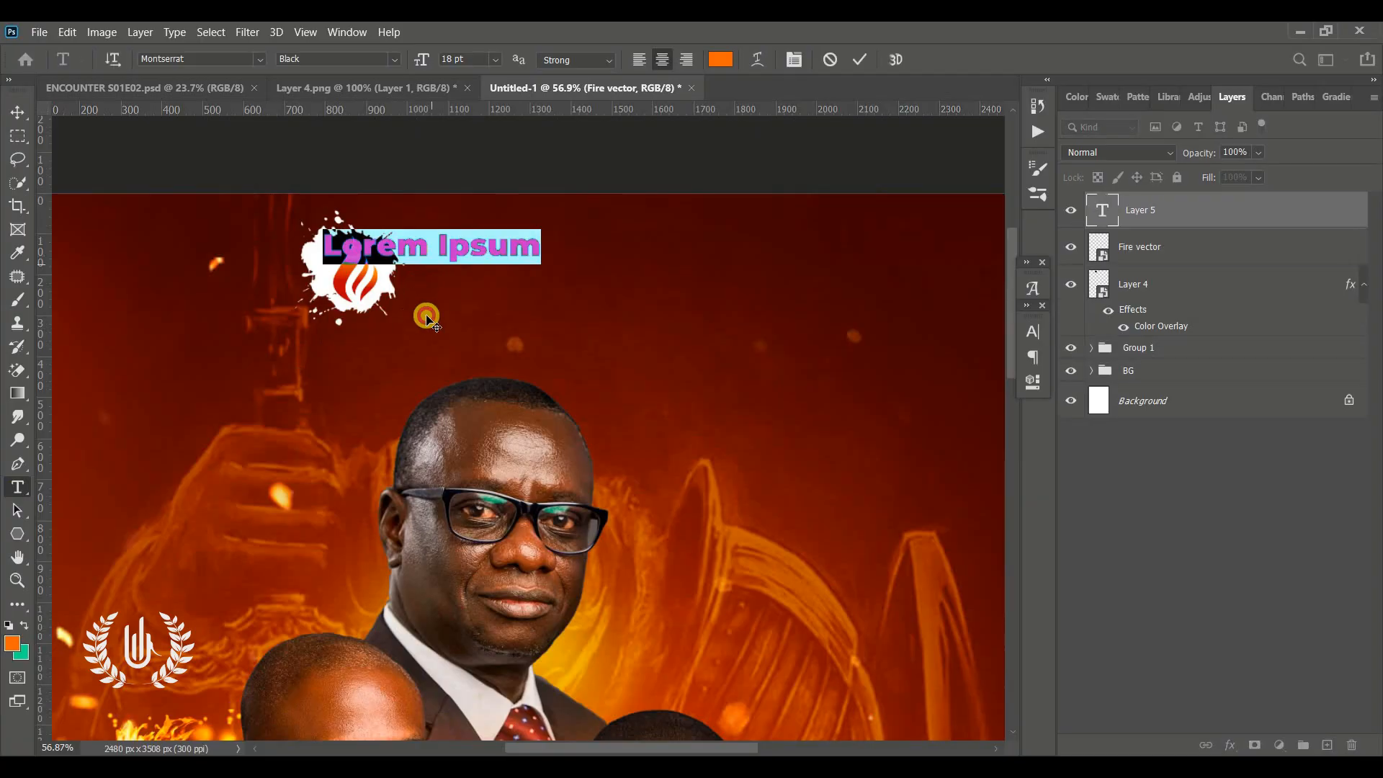
left_click_drag(423, 312, 500, 309)
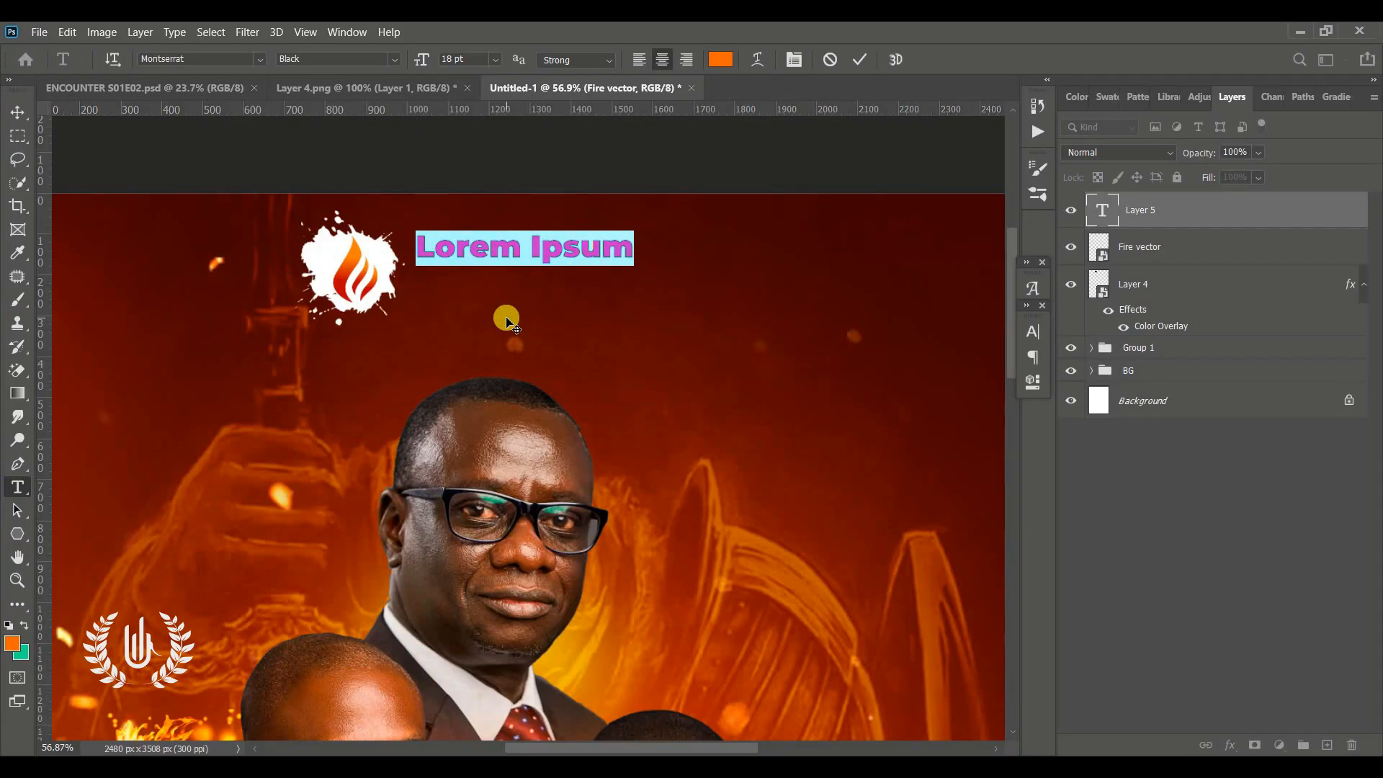
type("STRONG TOWER PRAYER")
Color the 'STRONG TOWER PRAYER' text white, set it to Montserrat Bold, and commit it
left_click(720, 59)
left_click(906, 184)
left_click(1312, 176)
left_click(394, 60)
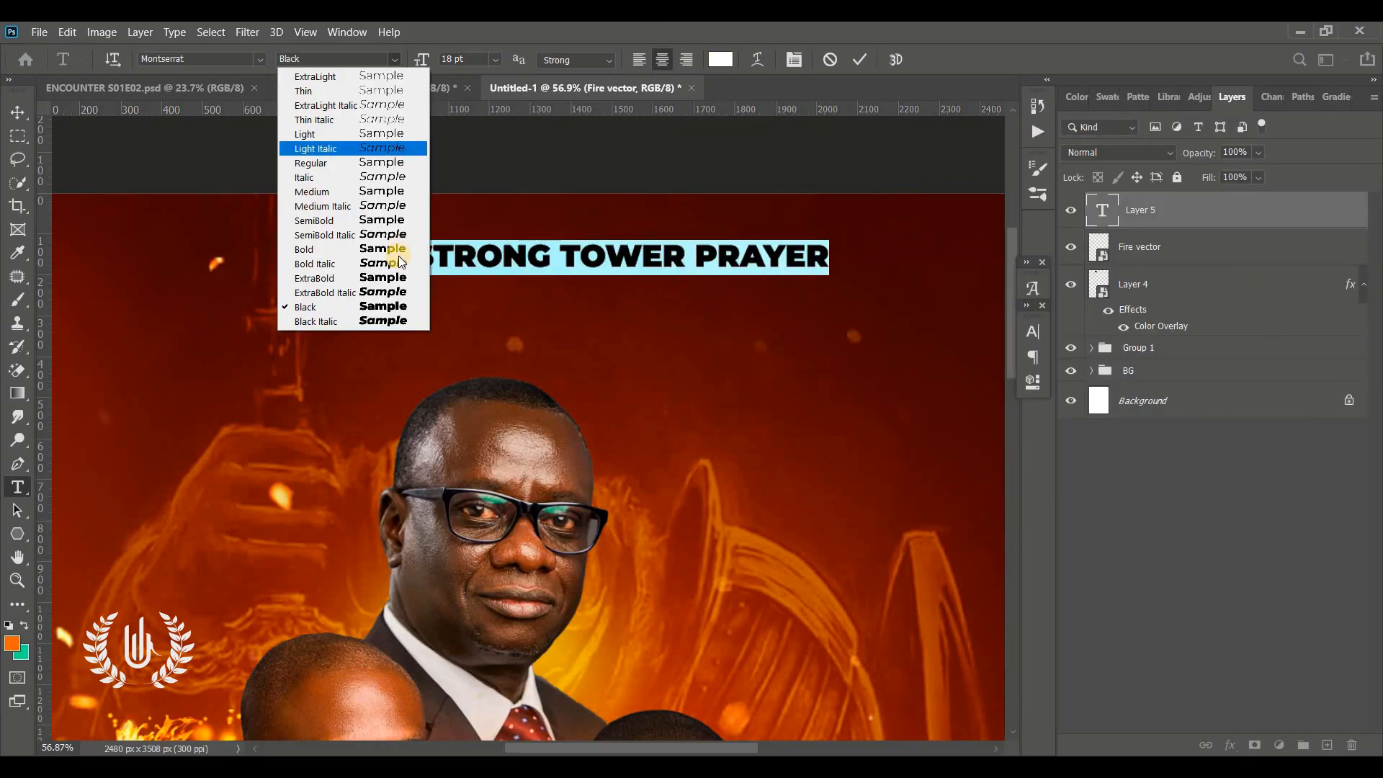
left_click(395, 249)
key("ctrl+Return")
Add a second line of text 'MINISTRY INTERNATIOAL' below the title
left_click(535, 304)
type("MINISTRY INTERNATIOAL")
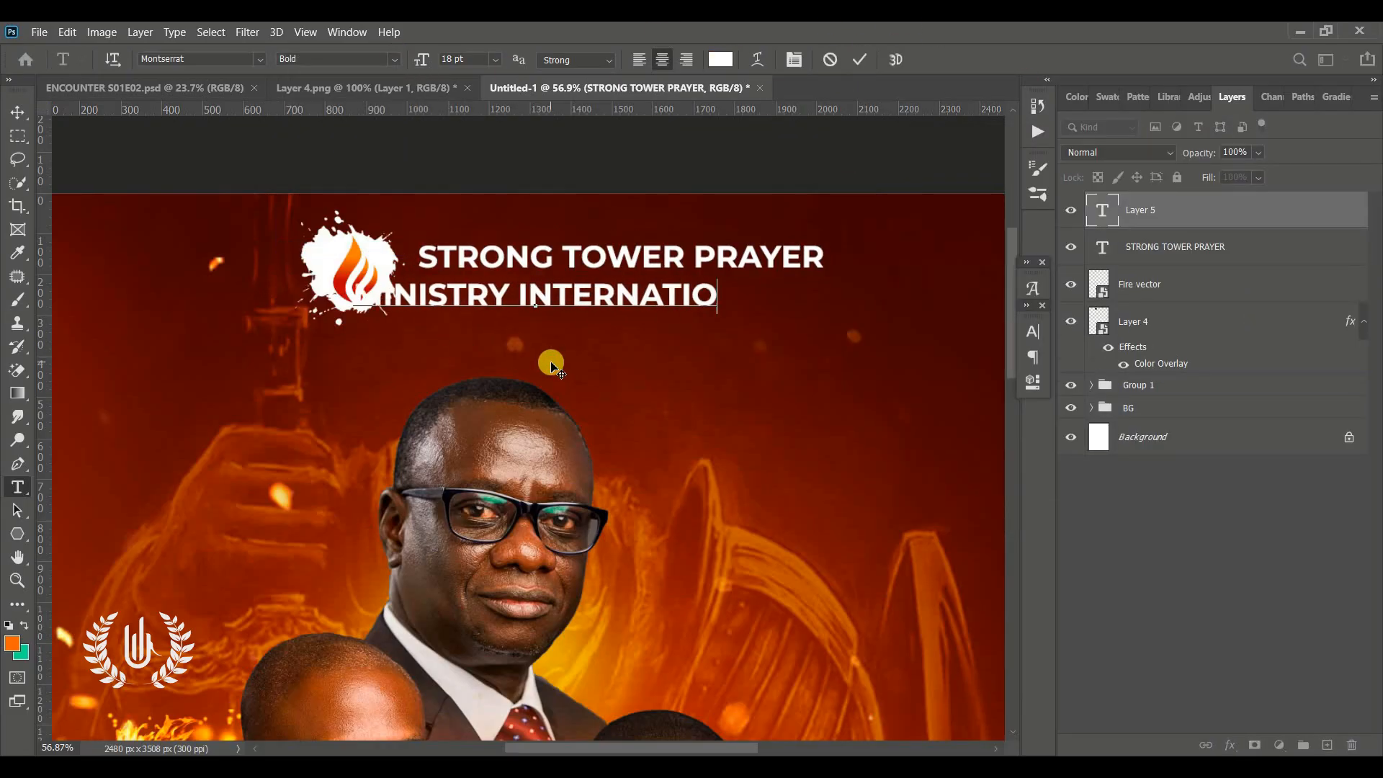
Set the second line to Montserrat SemiBold, 10 pt, with tracking 260, and commit it
key("ctrl+a")
left_click(394, 60)
left_click(404, 222)
left_click_drag(519, 374, 613, 373)
left_click(1032, 331)
left_click_drag(834, 376, 830, 375)
left_click_drag(935, 395, 953, 395)
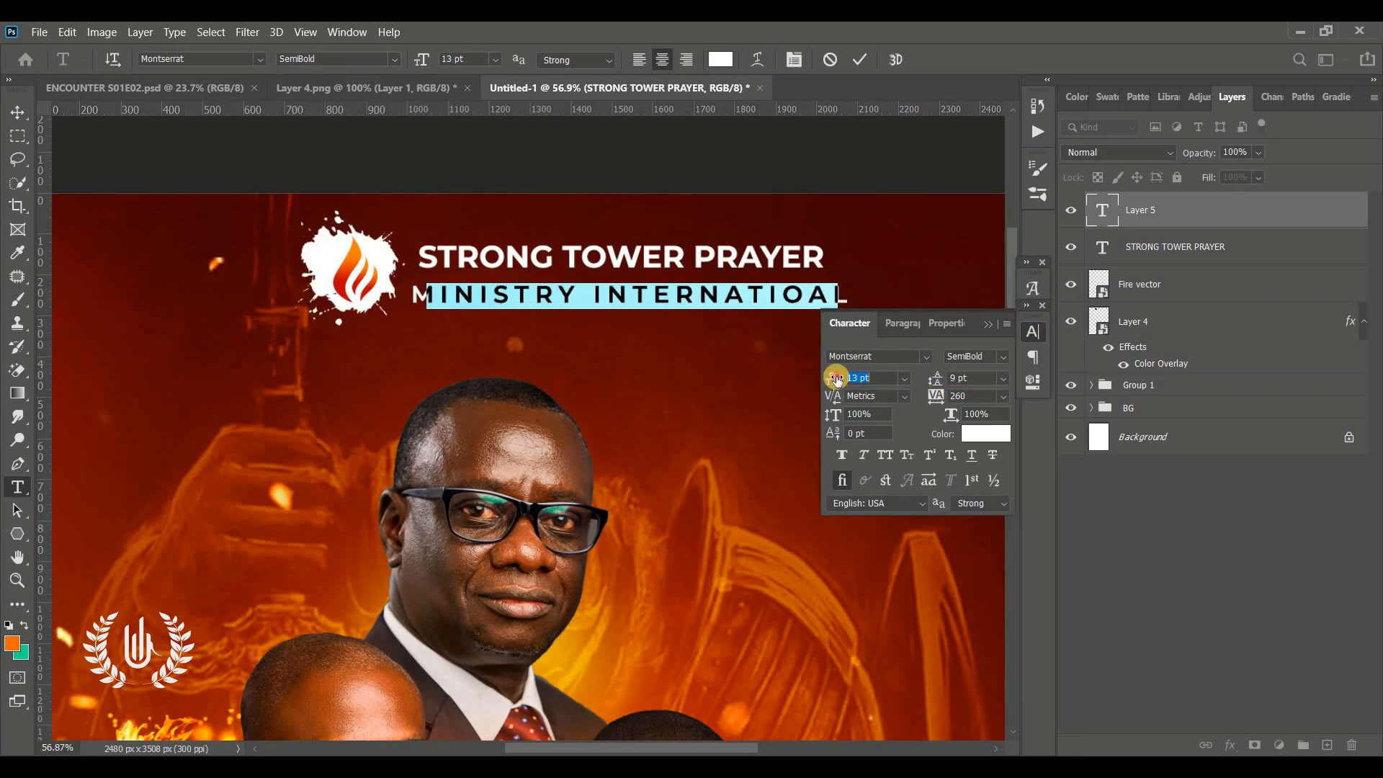
left_click_drag(833, 377, 789, 374)
mouse_move(935, 393)
left_mouse_down()
mouse_move(949, 394)
mouse_move(925, 393)
left_mouse_up()
left_click_drag(720, 389, 663, 377)
key("ctrl+Return")
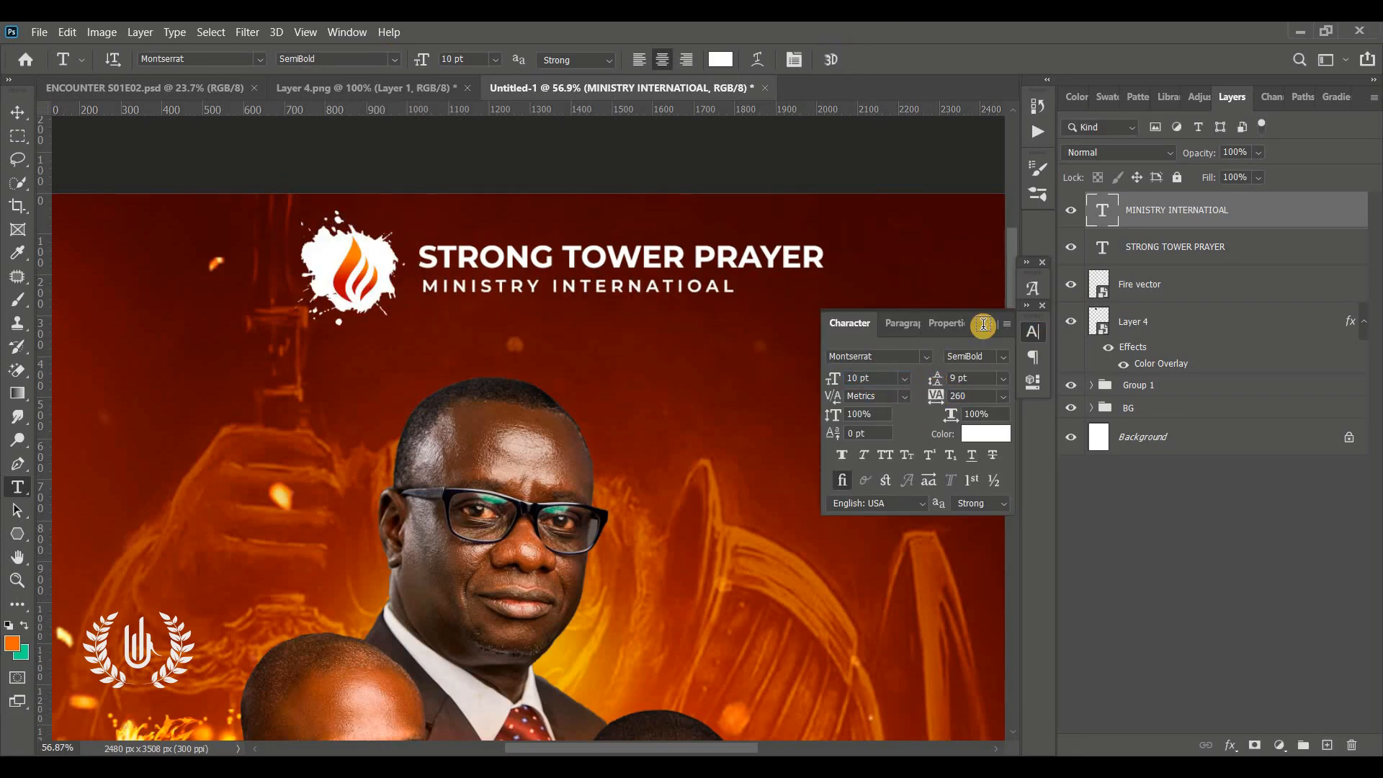
left_click(988, 324)
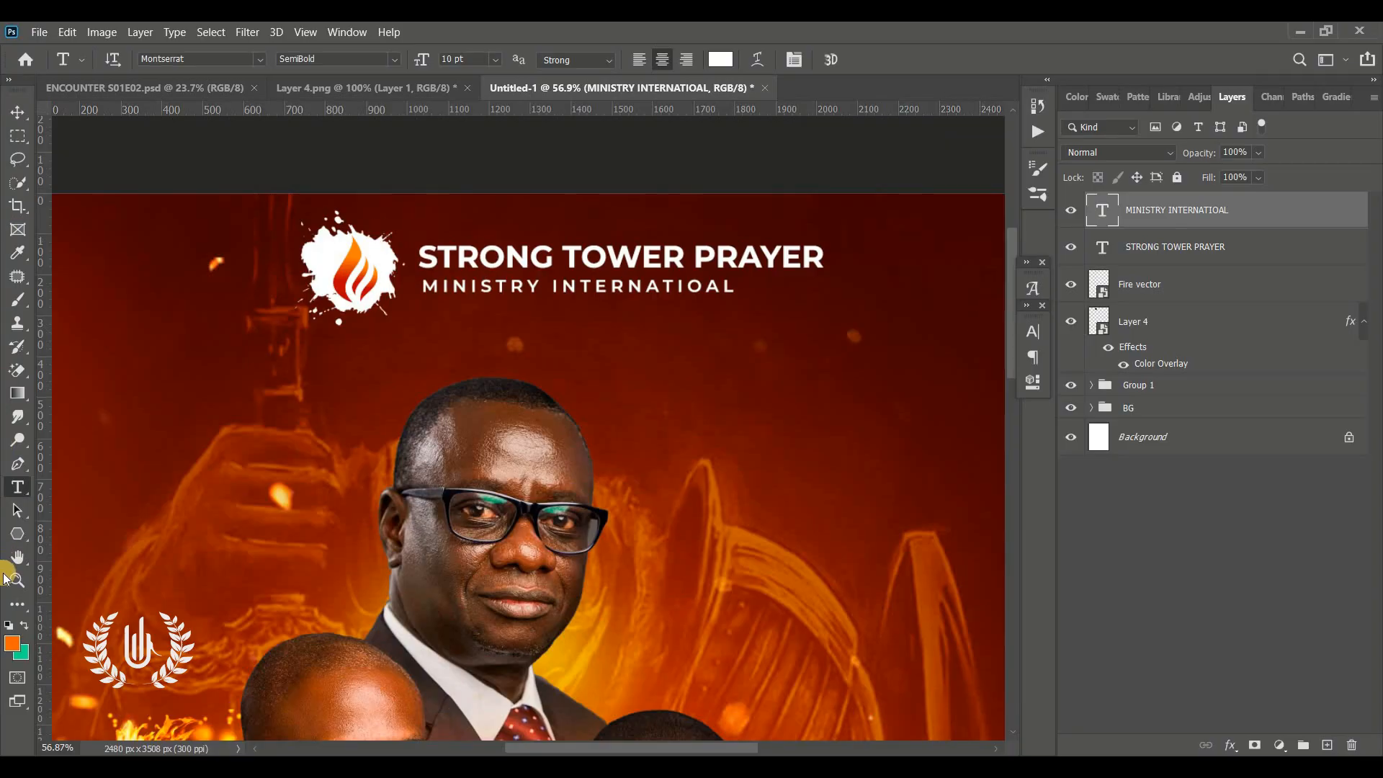
Draw a horizontal line about 1633 px wide across the flyer below the ministry header
left_click(20, 531)
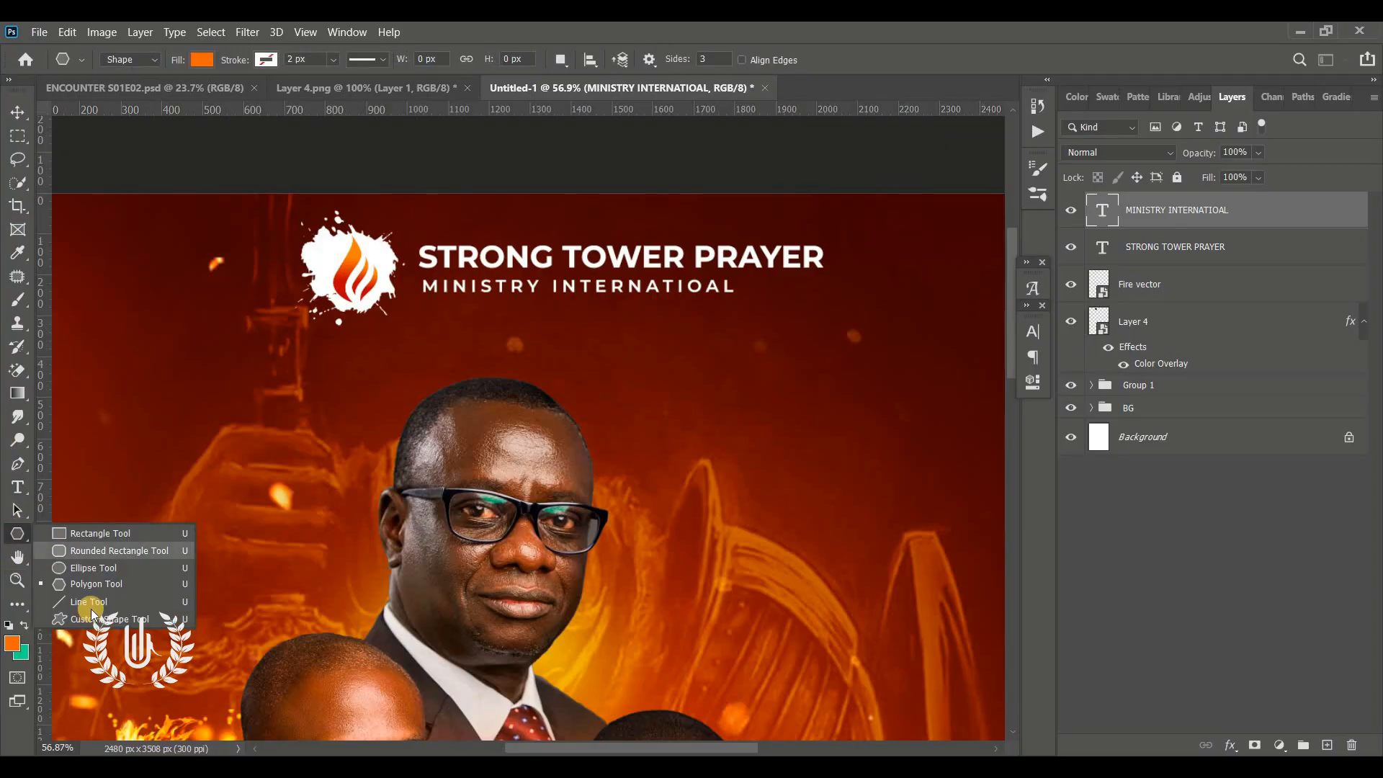
left_click(122, 604)
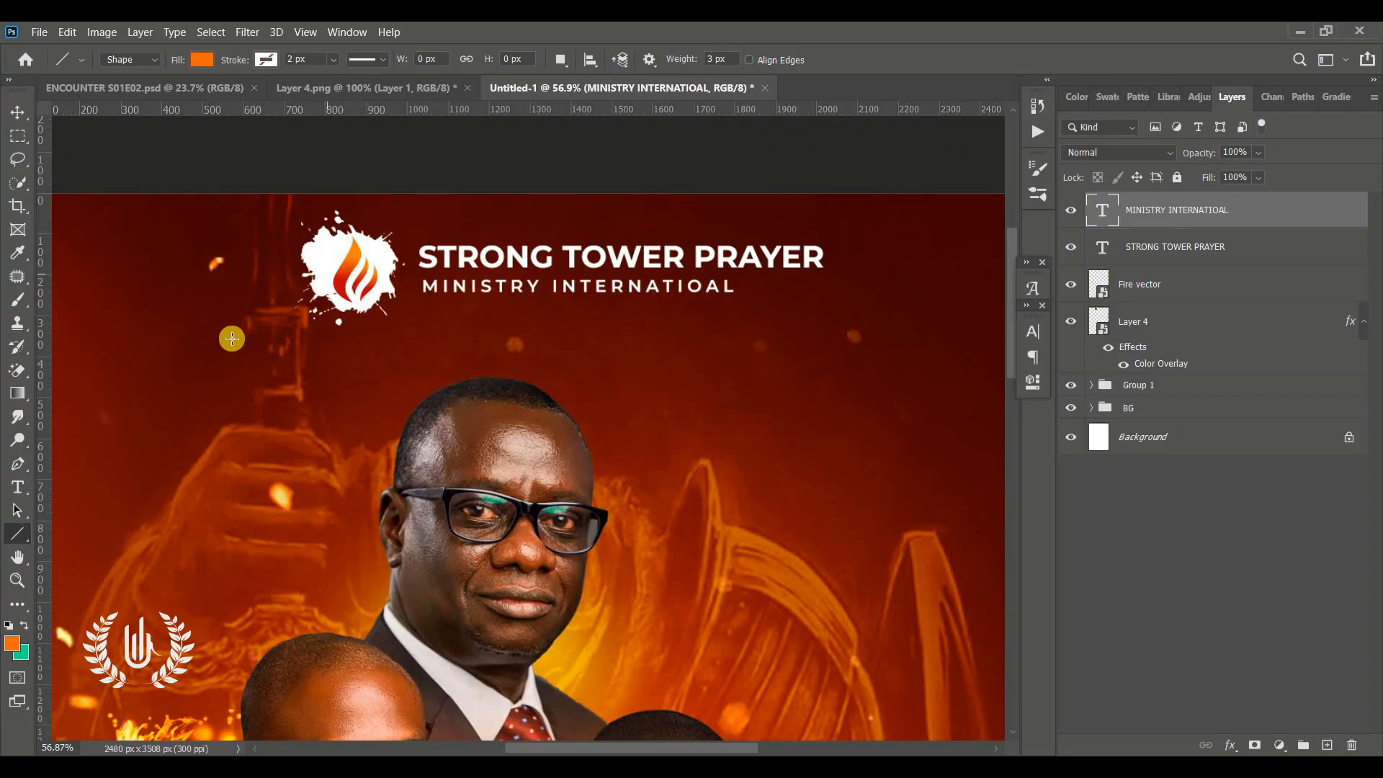
left_click_drag(233, 350, 903, 325)
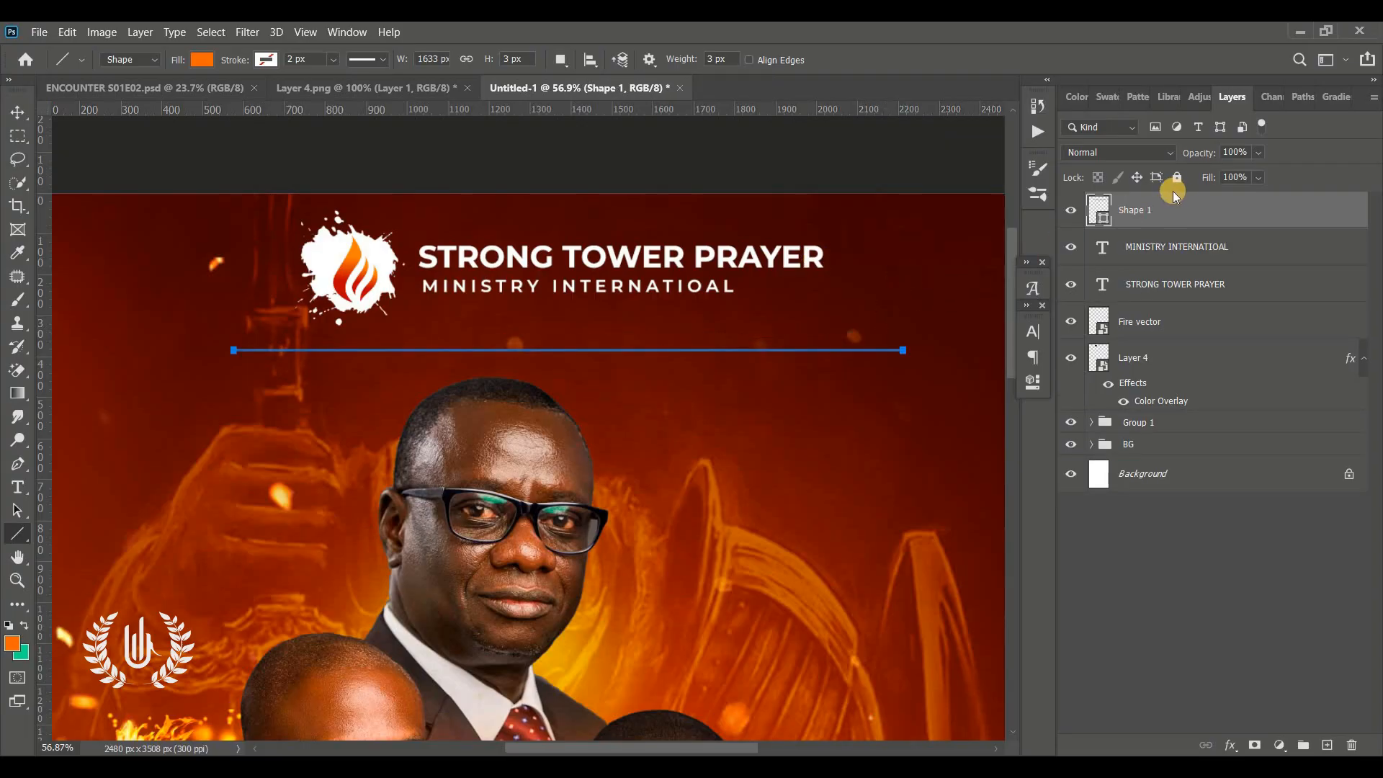
Set the line's fill color to ff6600
double_click(1104, 222)
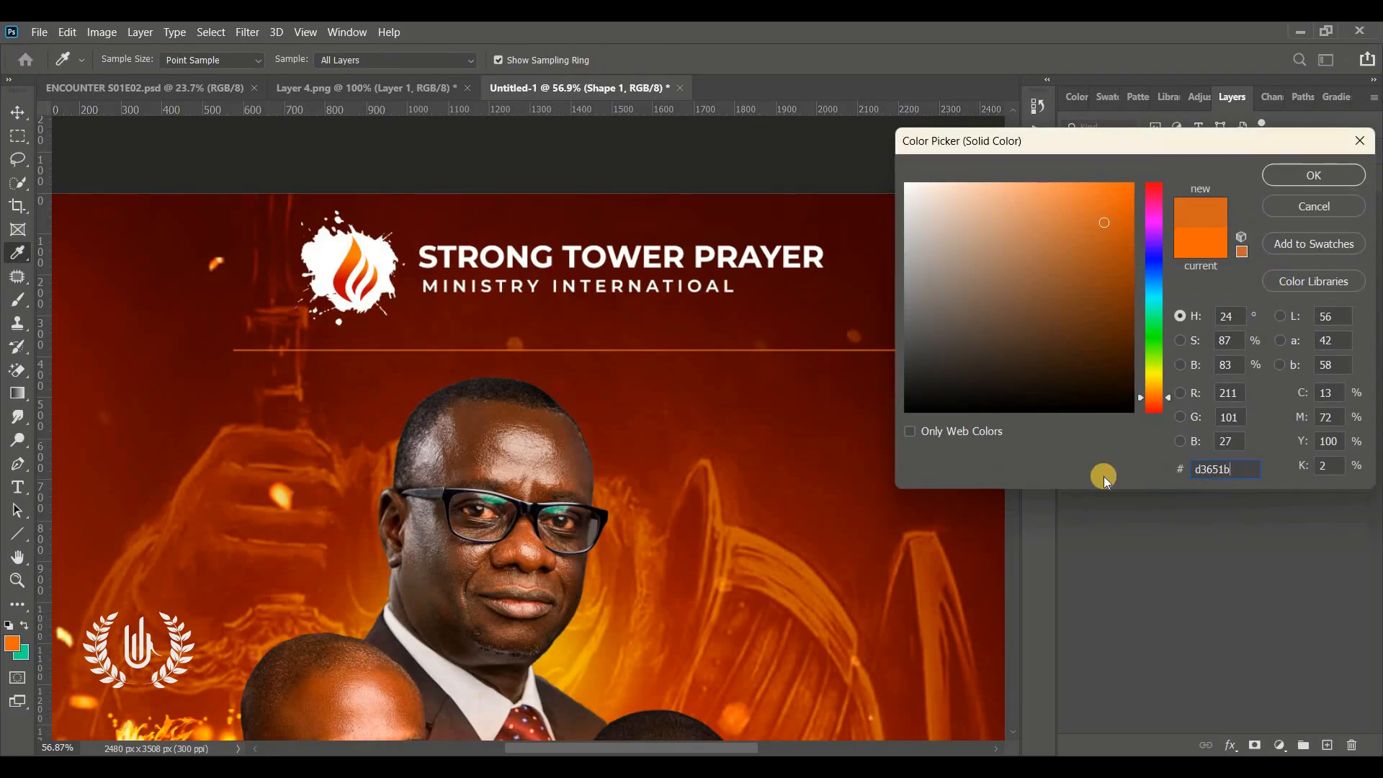
left_click_drag(1120, 216, 1154, 154)
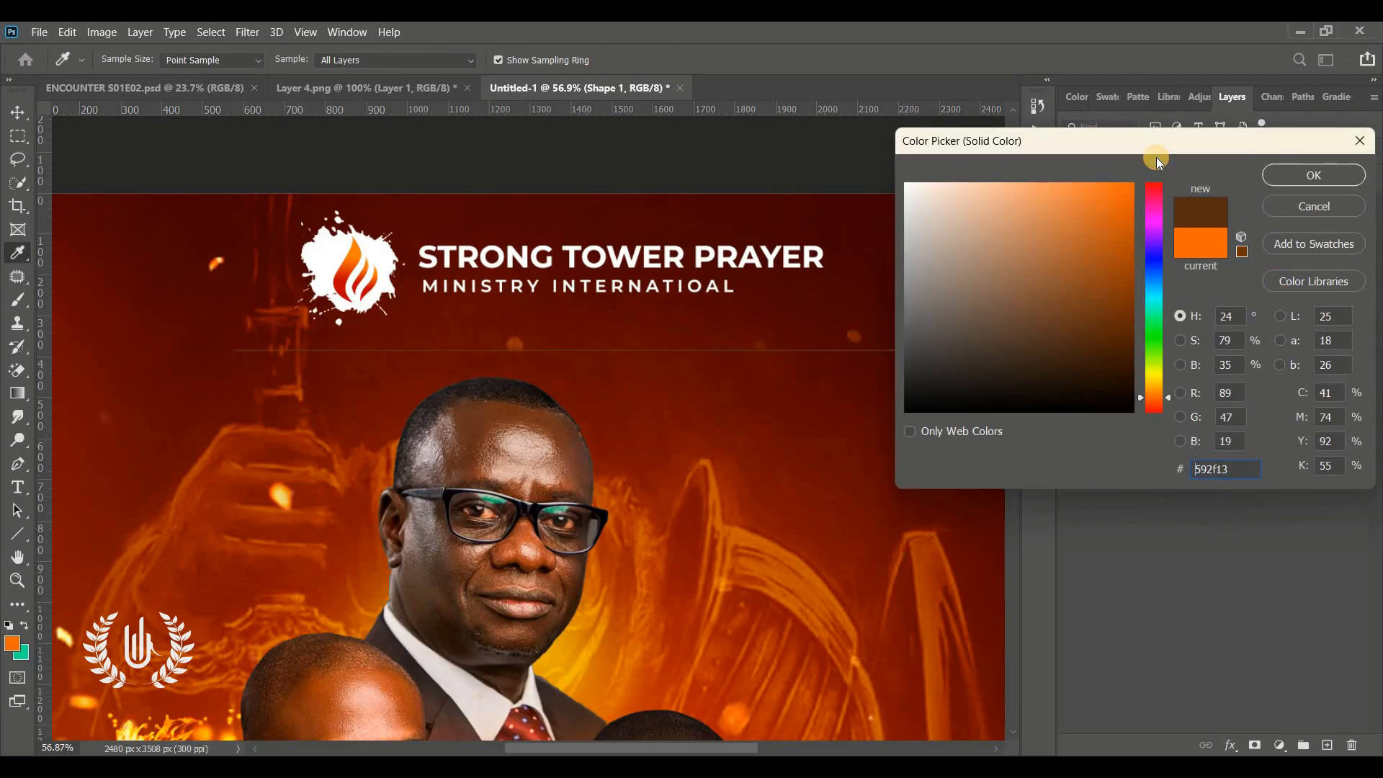
double_click(1240, 469)
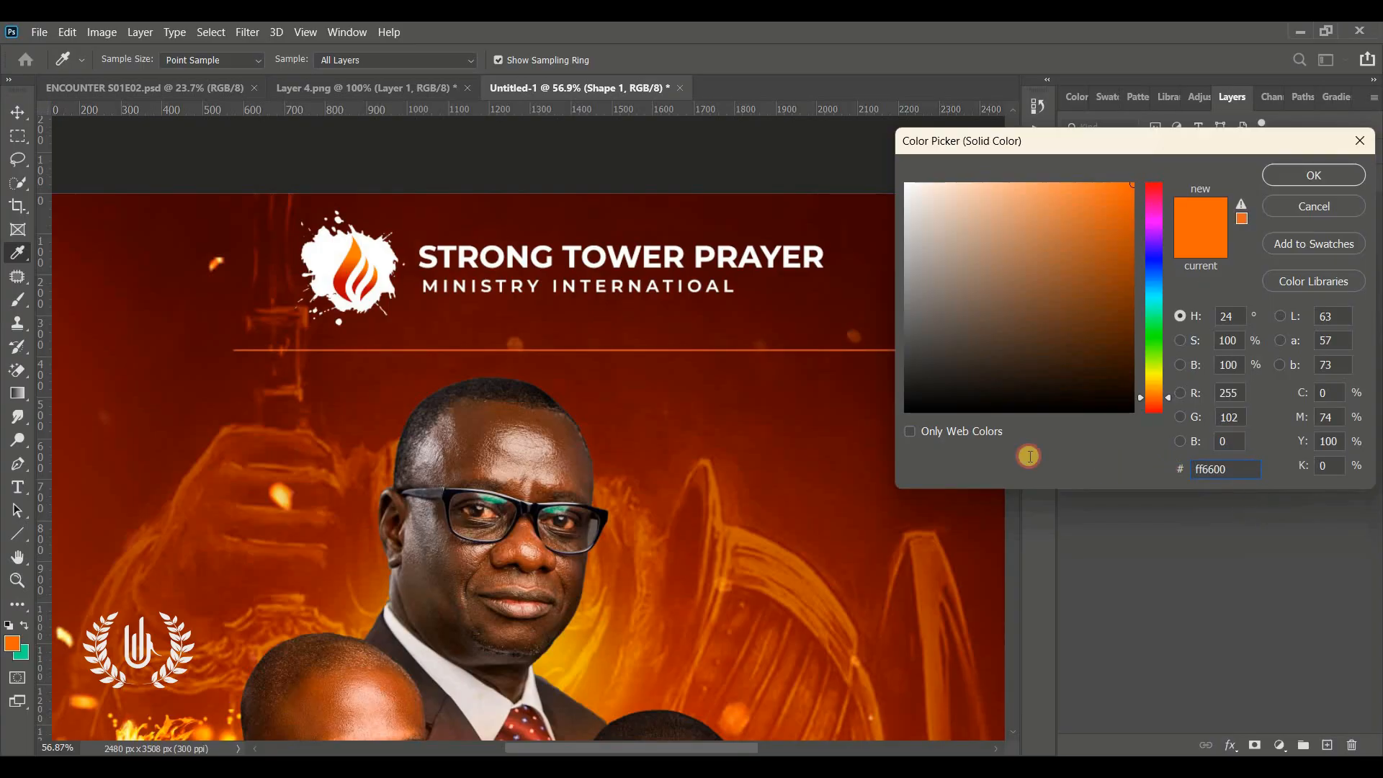
left_click(1299, 177)
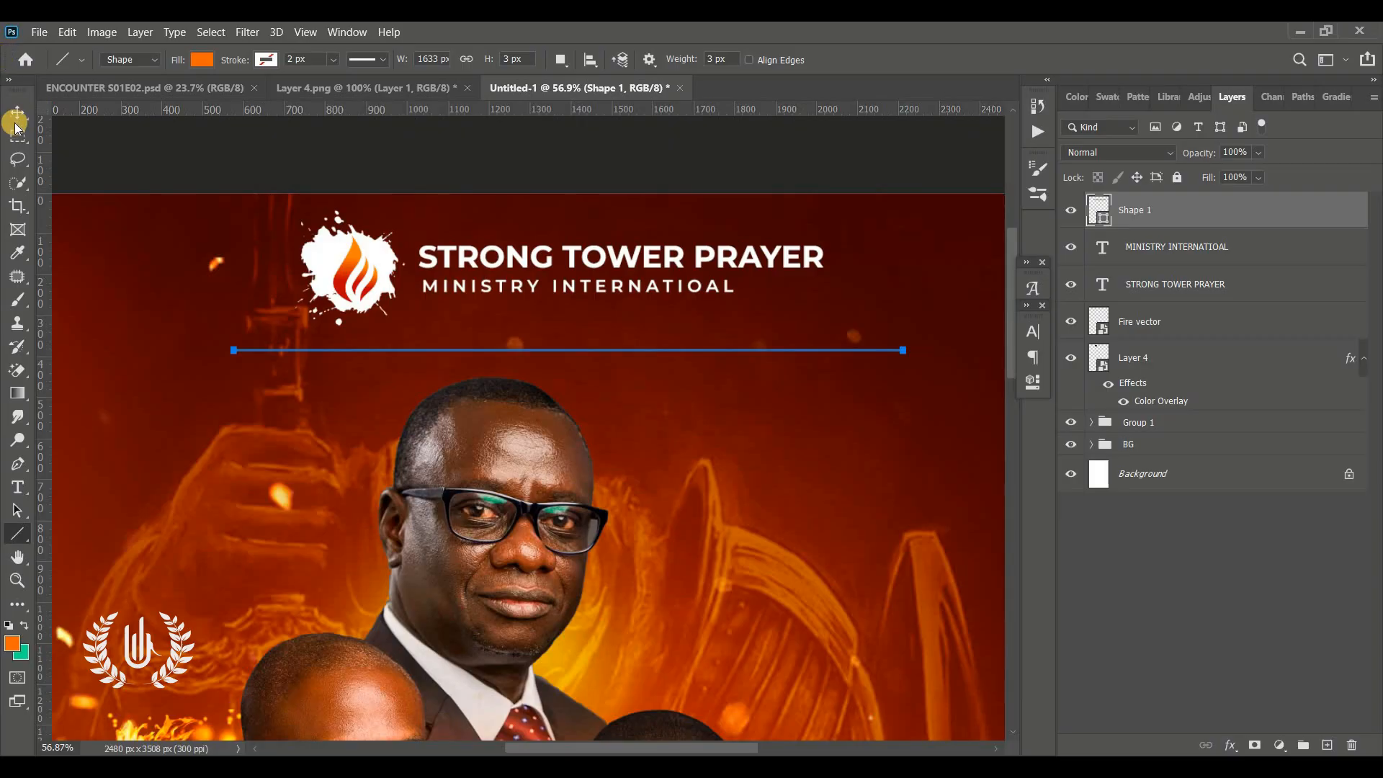
Nudge the line upward closer to the header text
left_click(17, 110)
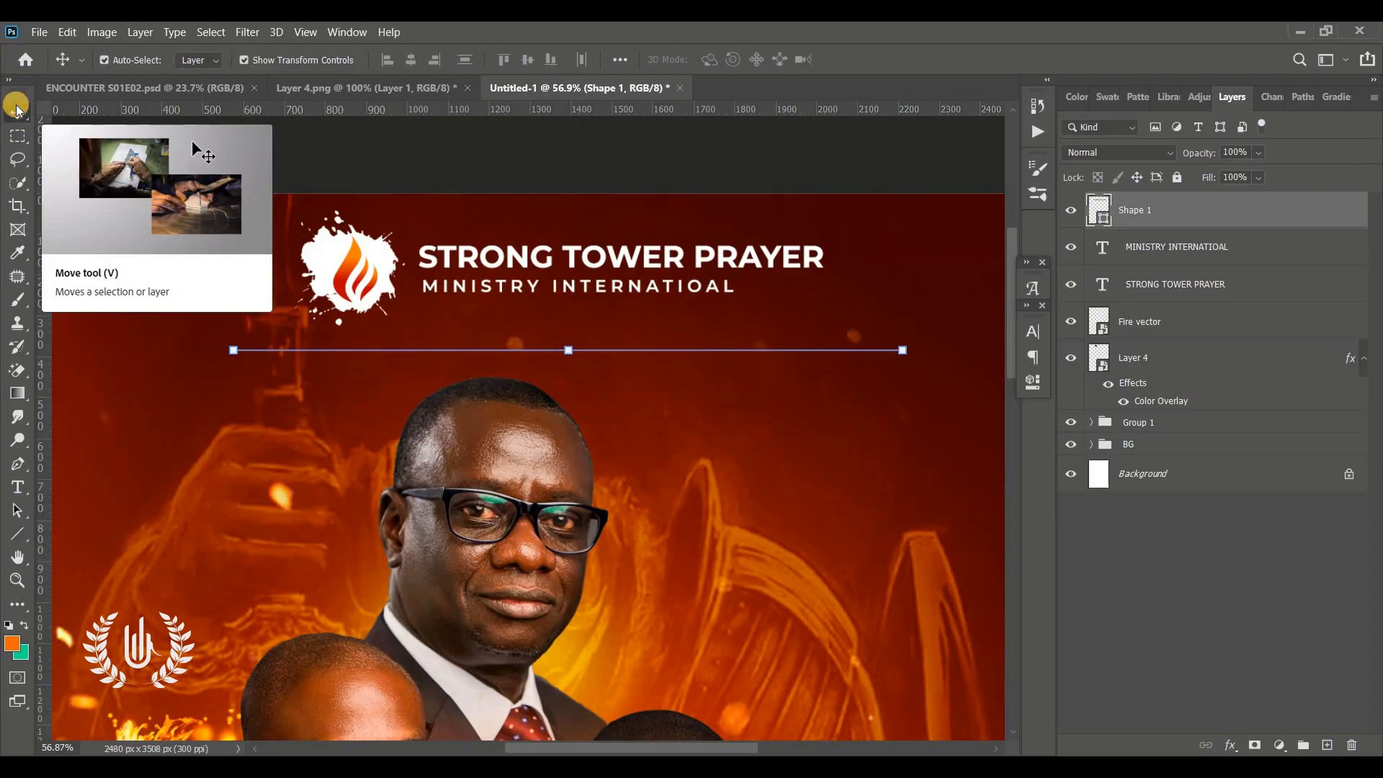
key("Up")
key("Up")
key("Up")
key("Up")
key("Up")
key("Up")
key("Up")
key("Up")
key("Up")
key("Up")
key("Up")
key("Up")
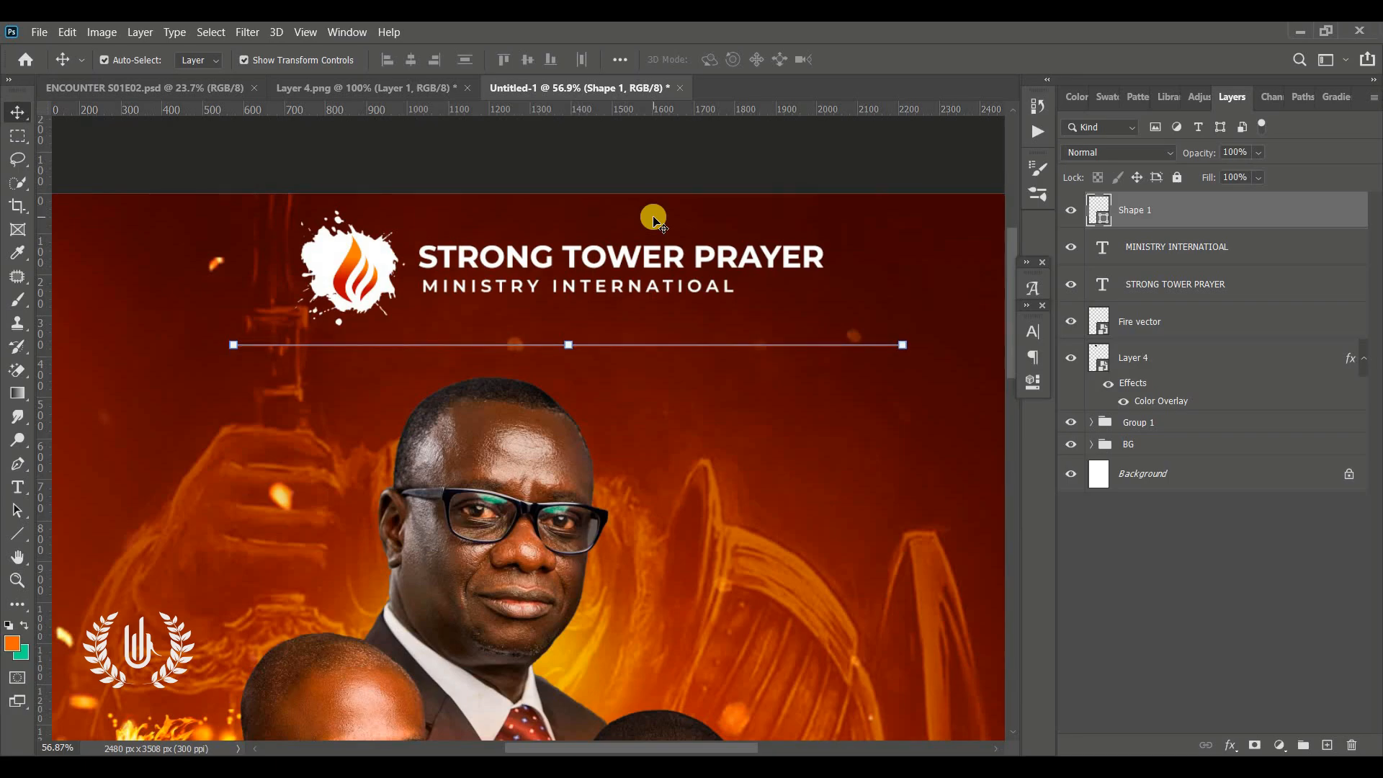
key("Up")
key("Up")
key("Up")
key("Up")
key("Up")
key("Up")
key("Up")
key("Up")
key("Up")
key("Up")
key("Up")
key("Up")
key("Up")
key("Up")
key("Up")
key("Up")
key("Up")
key("Up")
key("Up")
key("Up")
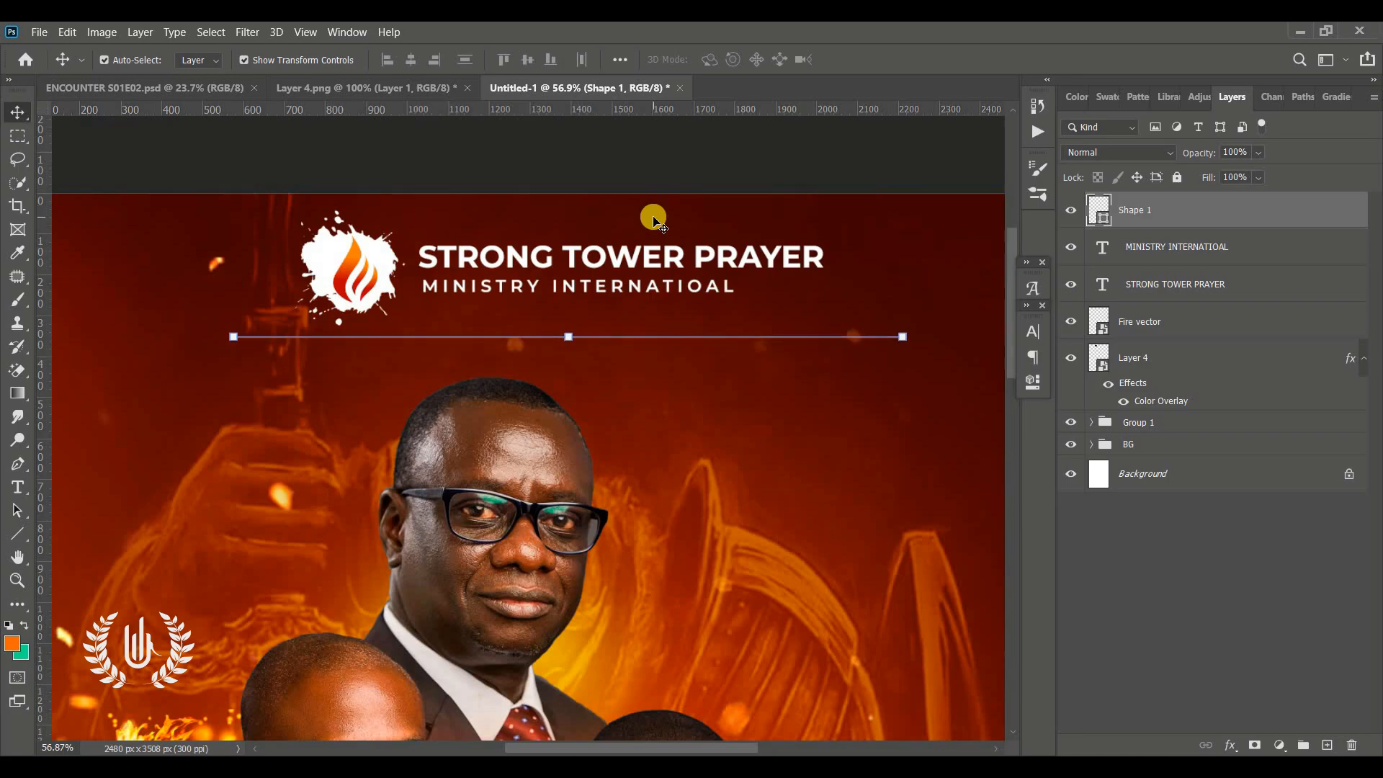
key("Up")
key("Up")
key("Up")
Group the fire logo, header text and line layers together
key("ctrl+0")
left_click(806, 250, "ctrl")
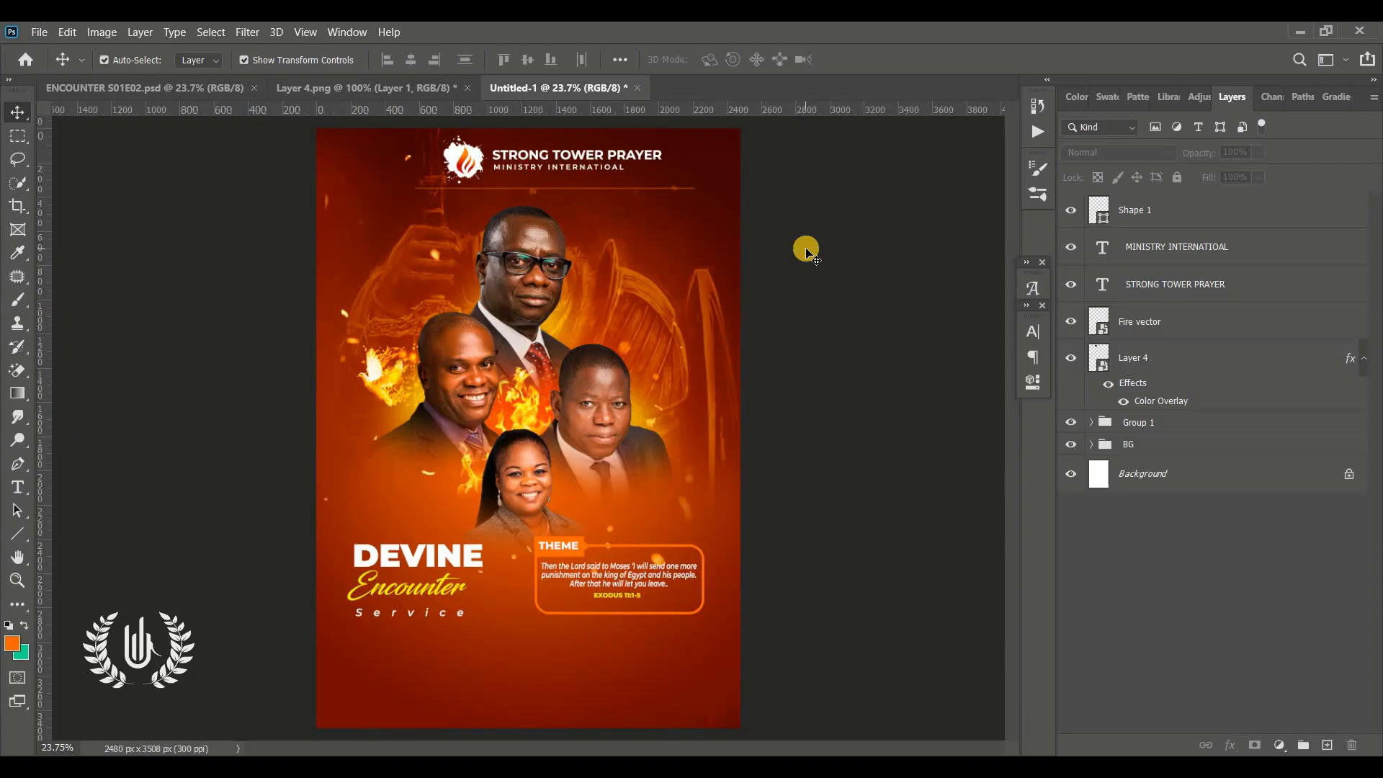
left_click(1168, 367)
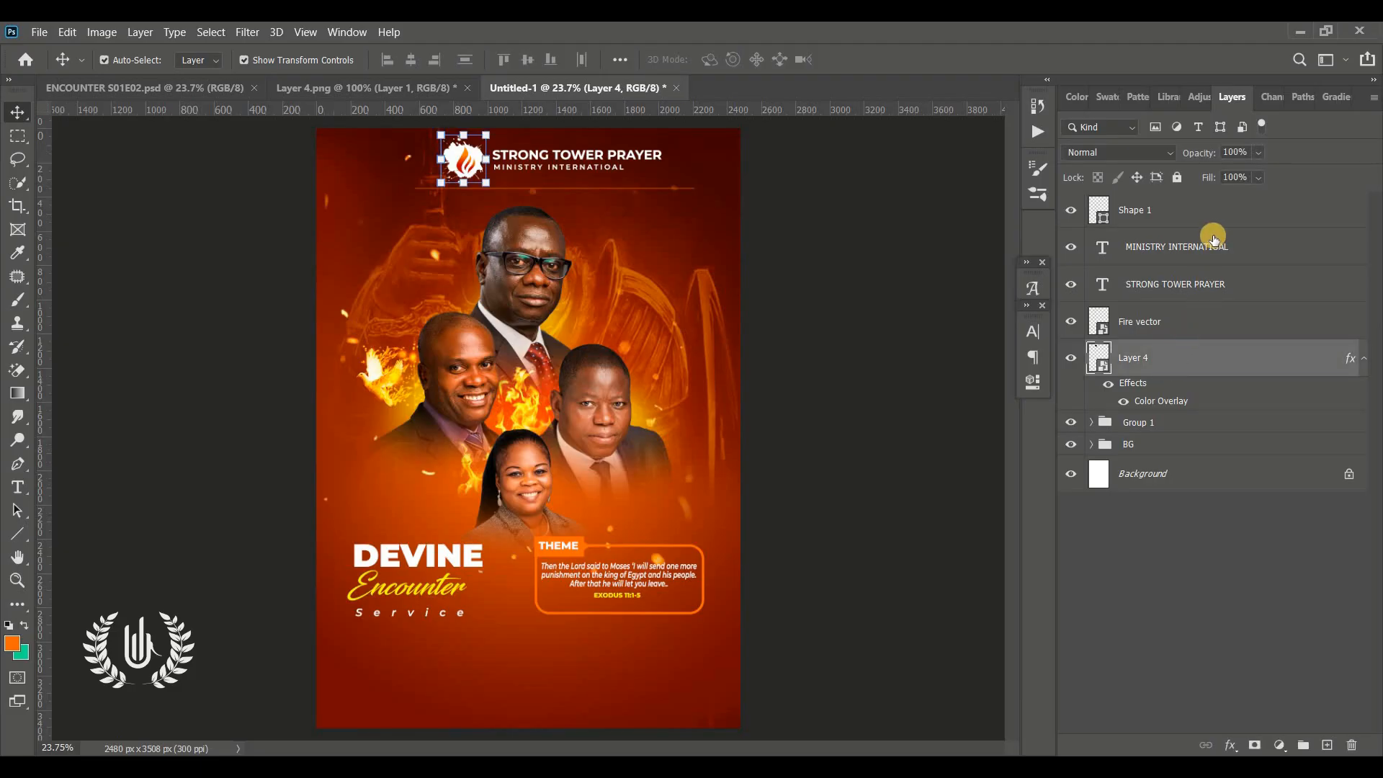
left_click(1201, 211)
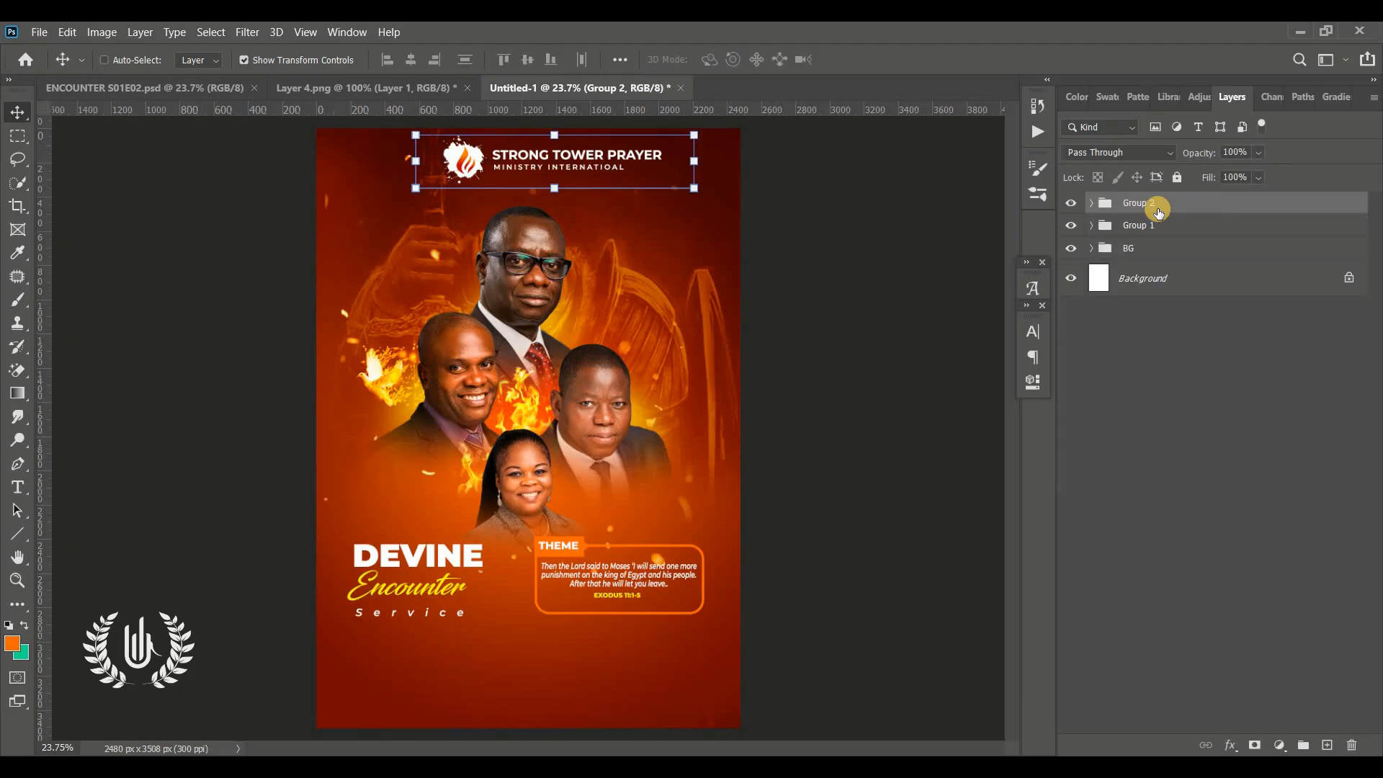
key("ctrl+g")
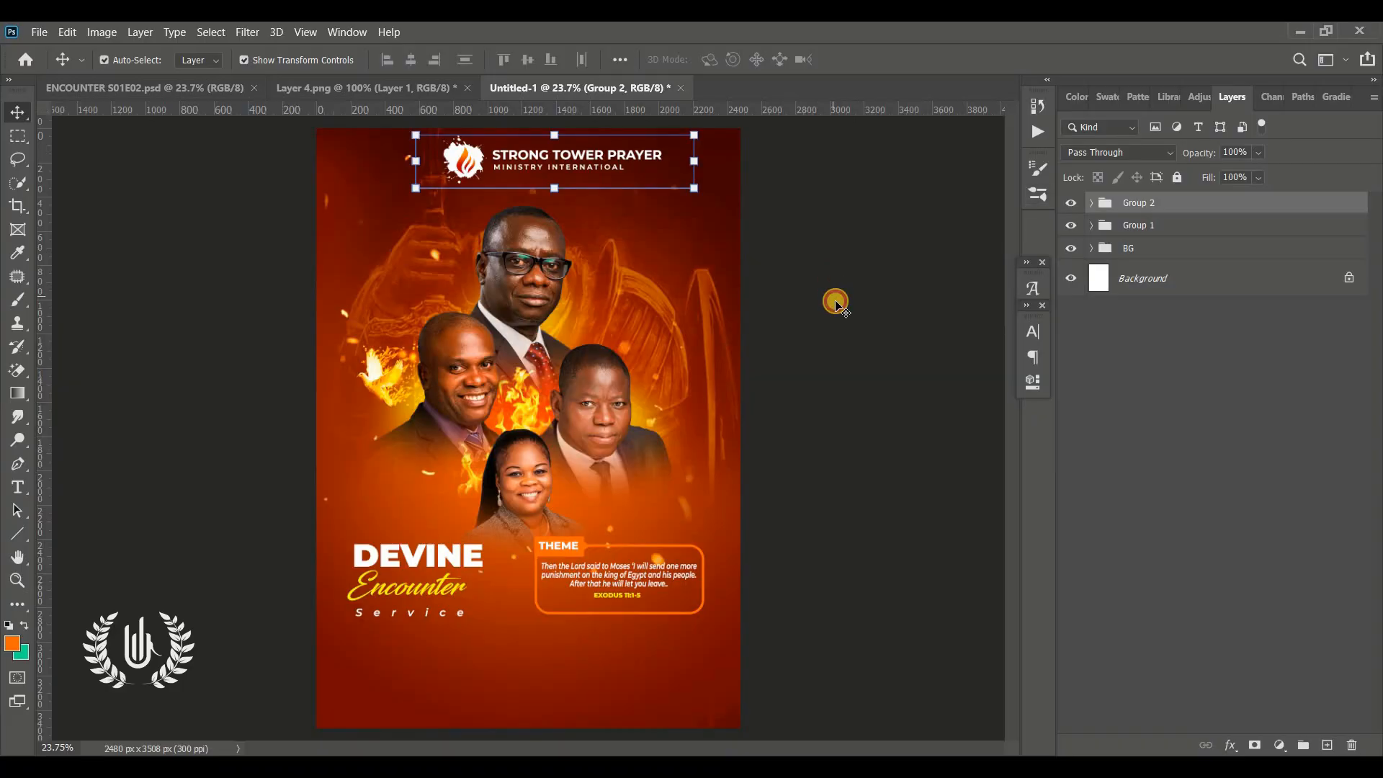
Draw an orange circle about 363 px wide to the right of the top speaker's head
left_click(836, 302)
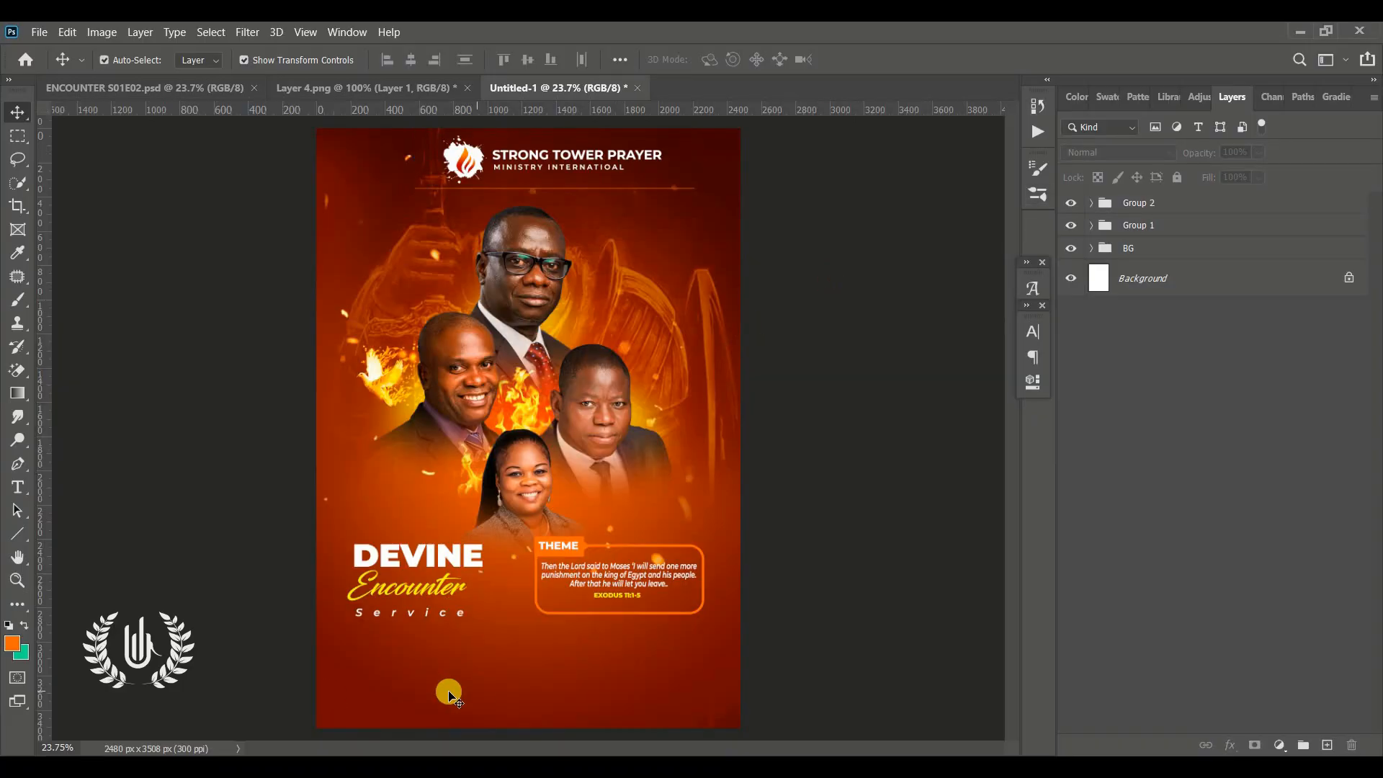
left_click(15, 585)
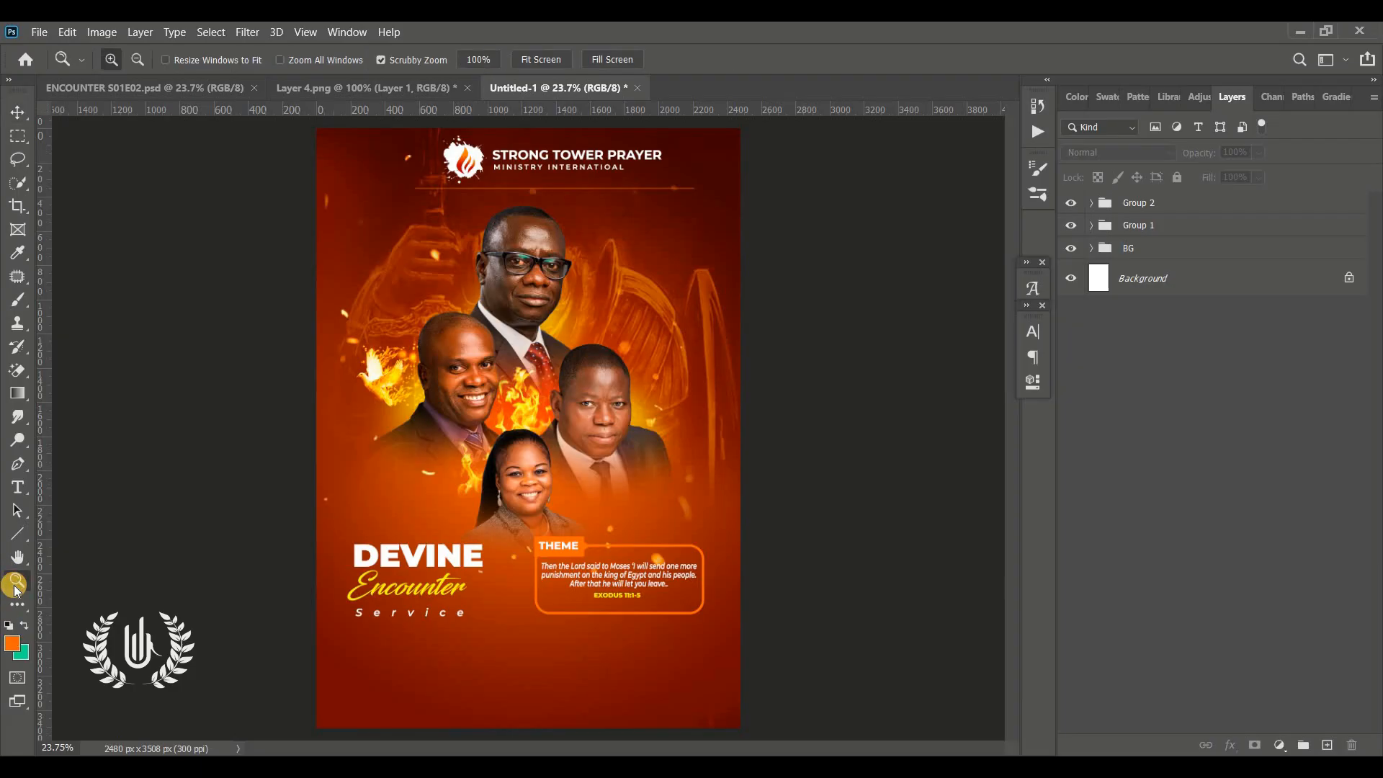
left_click_drag(565, 671, 576, 667)
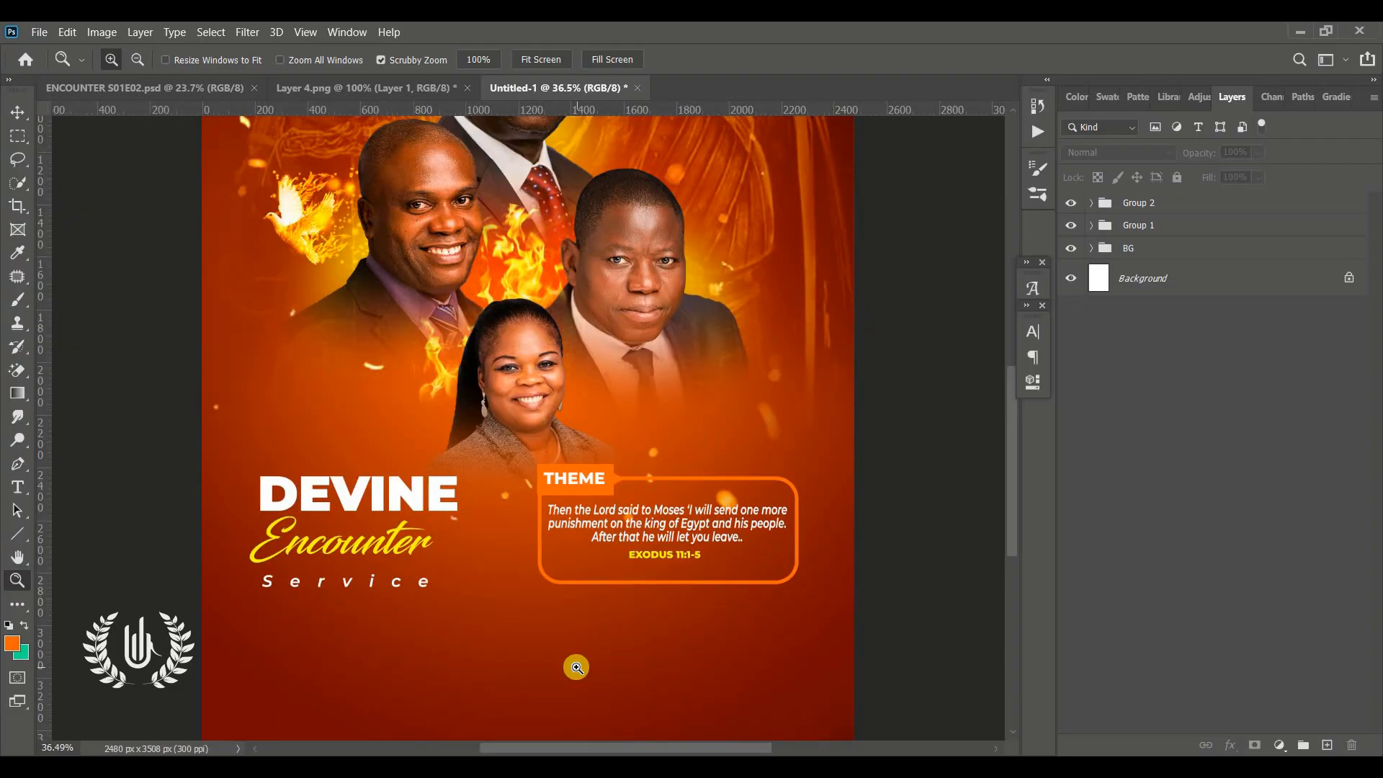
scroll(576, 667, "down", 2)
scroll(576, 667, "up", 9)
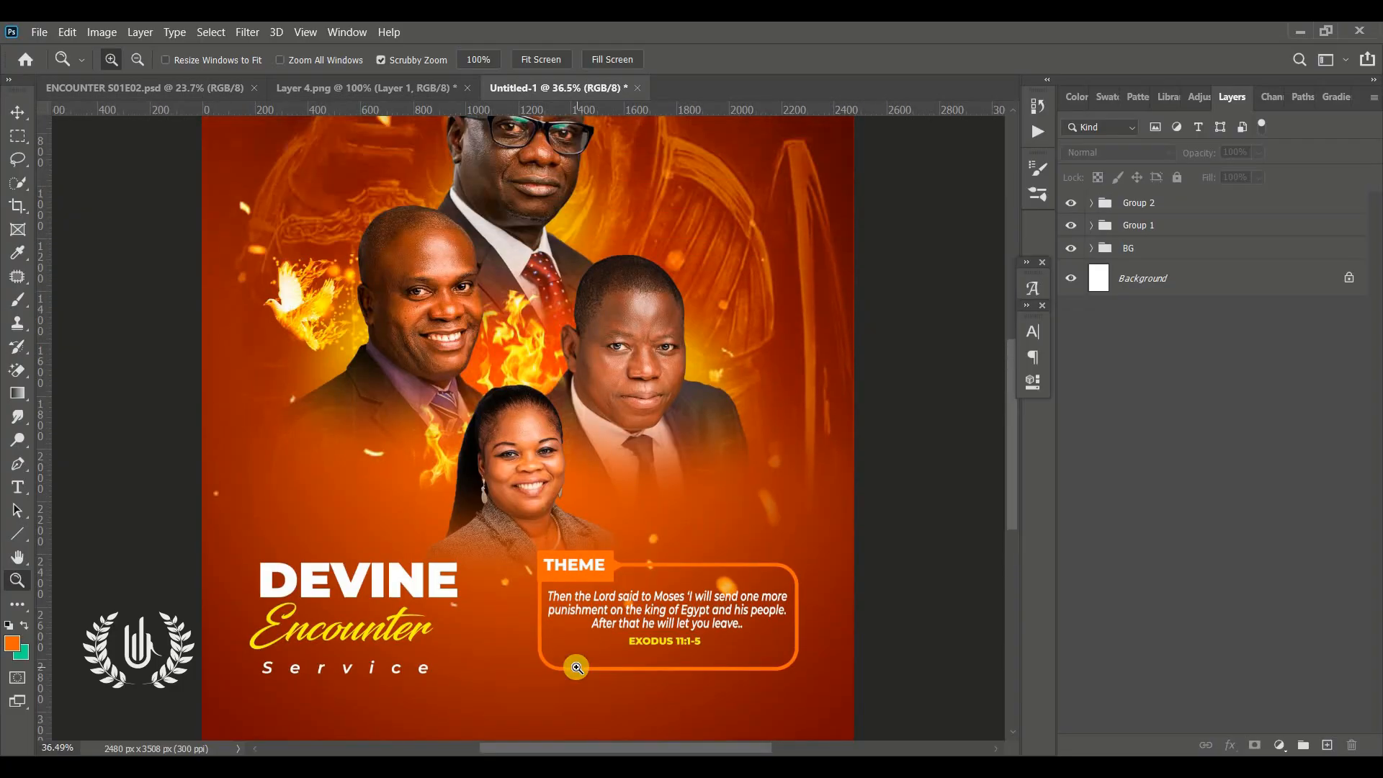
scroll(576, 667, "up", 1)
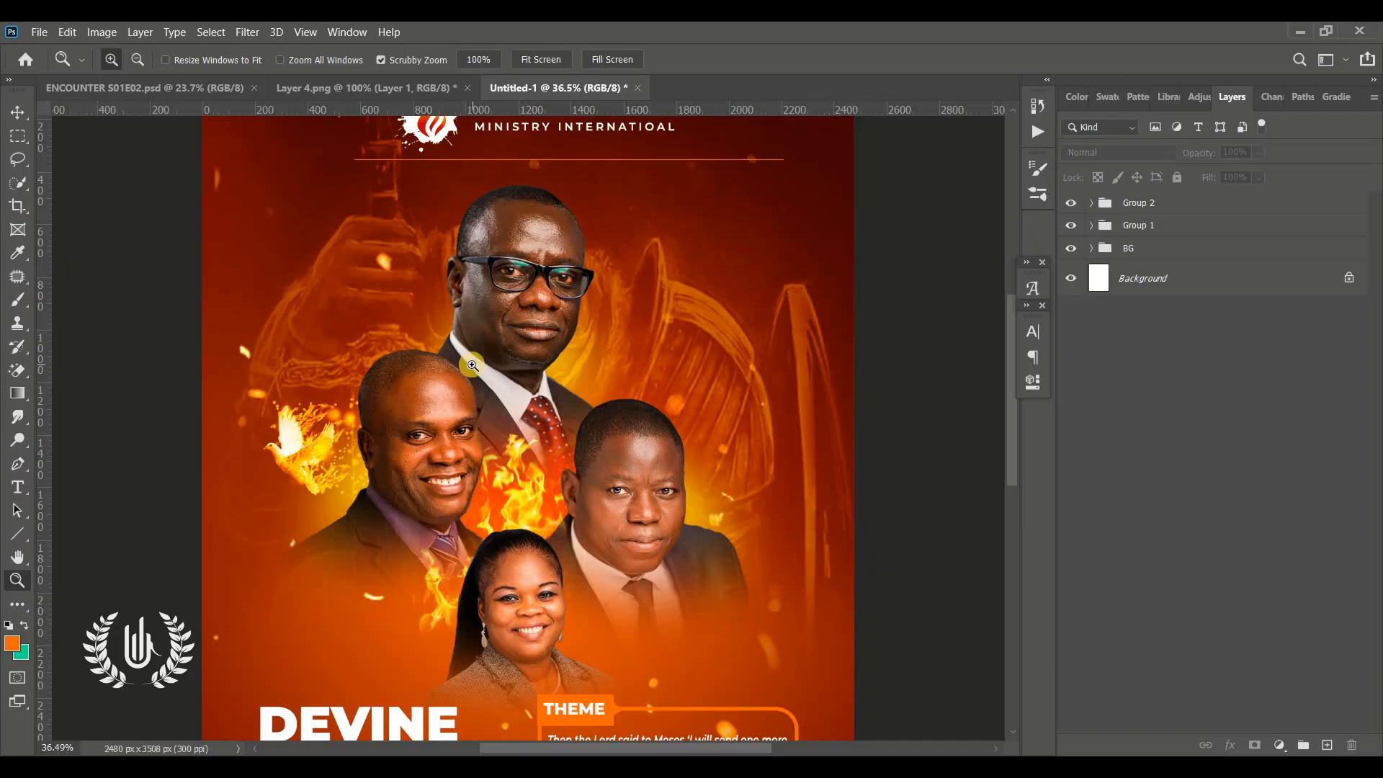
scroll(472, 365, "up", 1)
left_click_drag(642, 421, 659, 421)
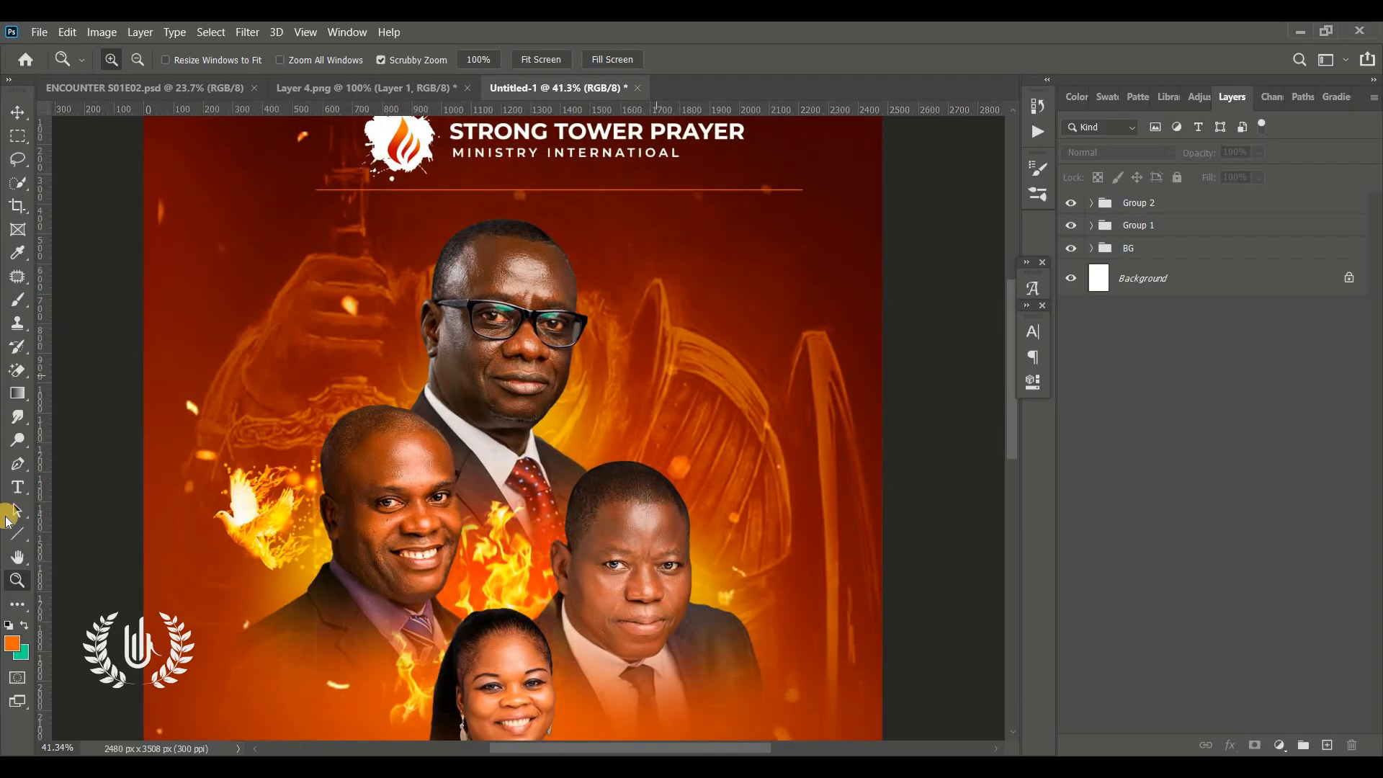
left_click(24, 534)
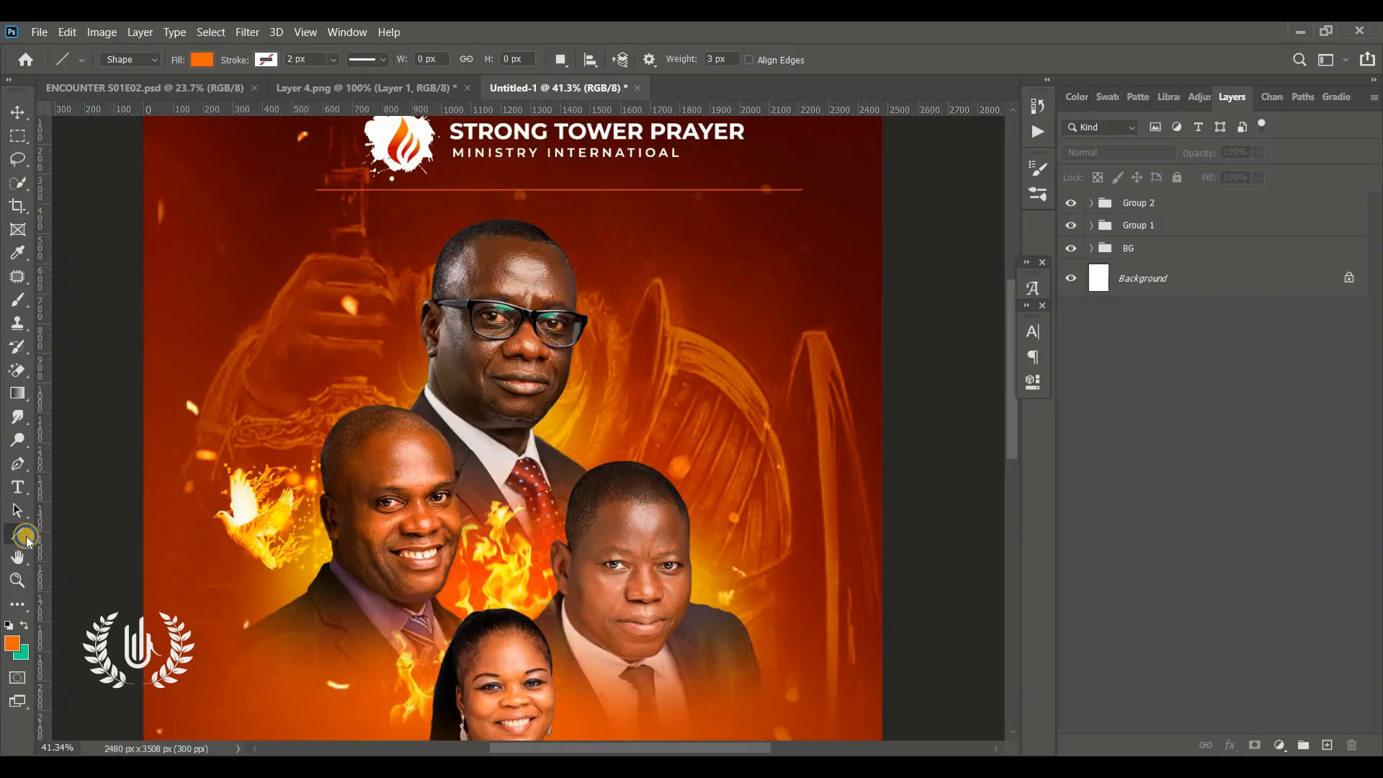
right_click(26, 539)
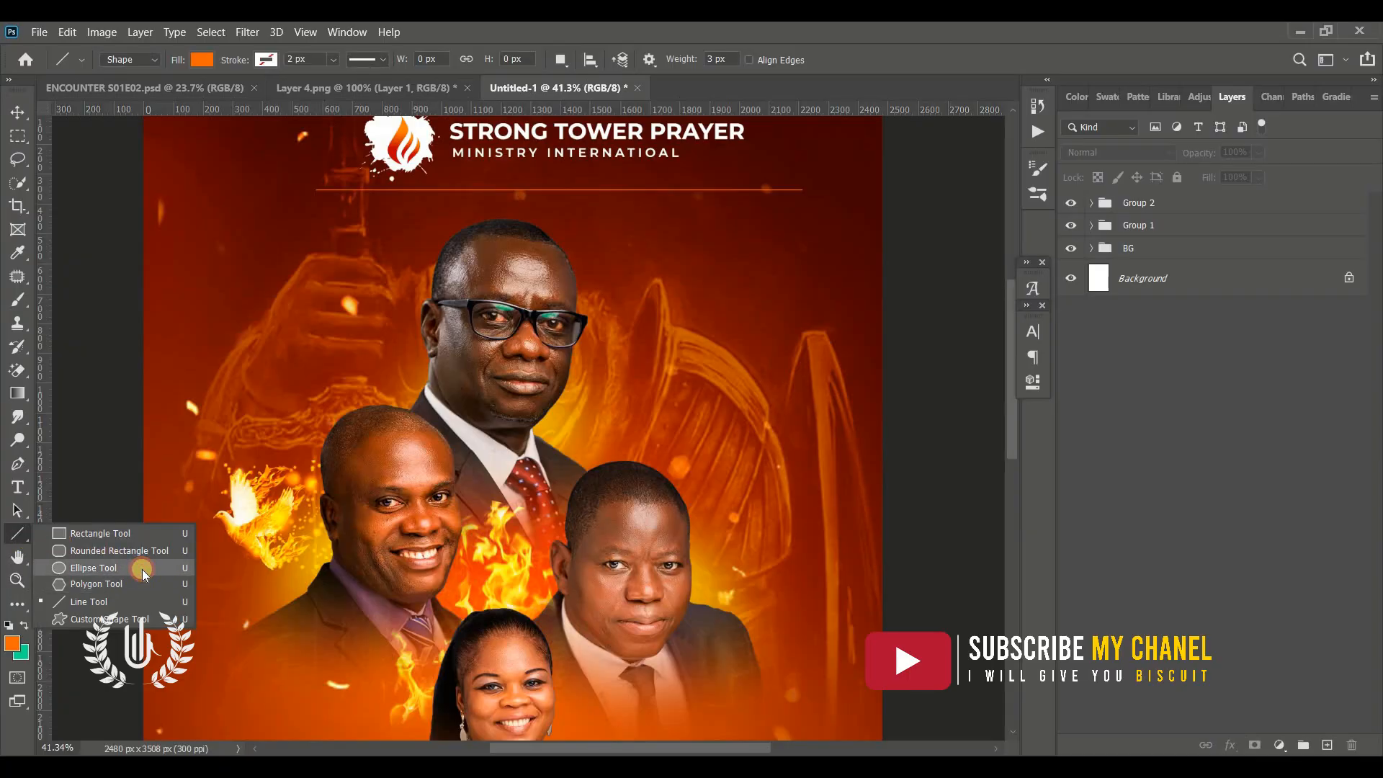
left_click(143, 569)
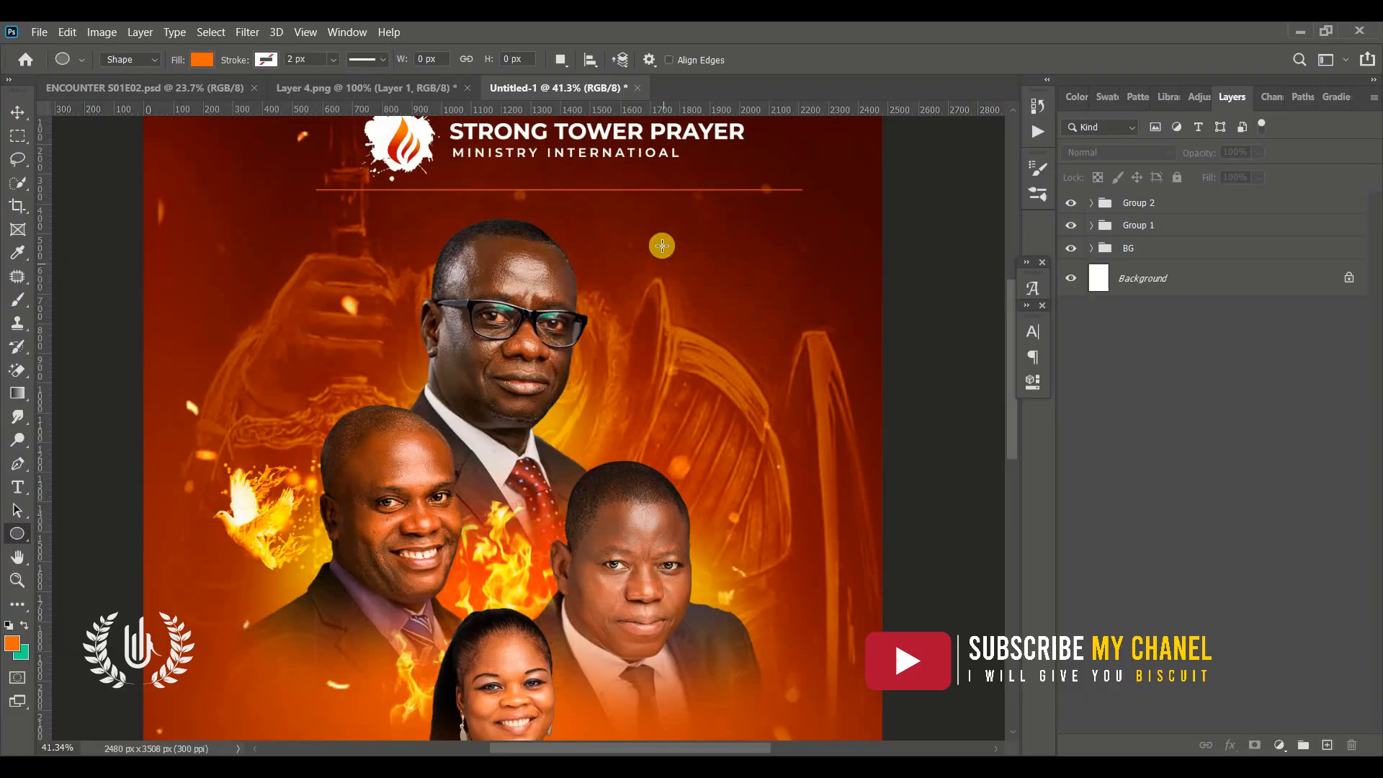
mouse_move(663, 246)
left_mouse_down()
mouse_move(823, 404)
mouse_move(872, 378)
mouse_move(771, 355)
left_mouse_up()
Move the circle left, closer to the top speaker's head
left_click(17, 111)
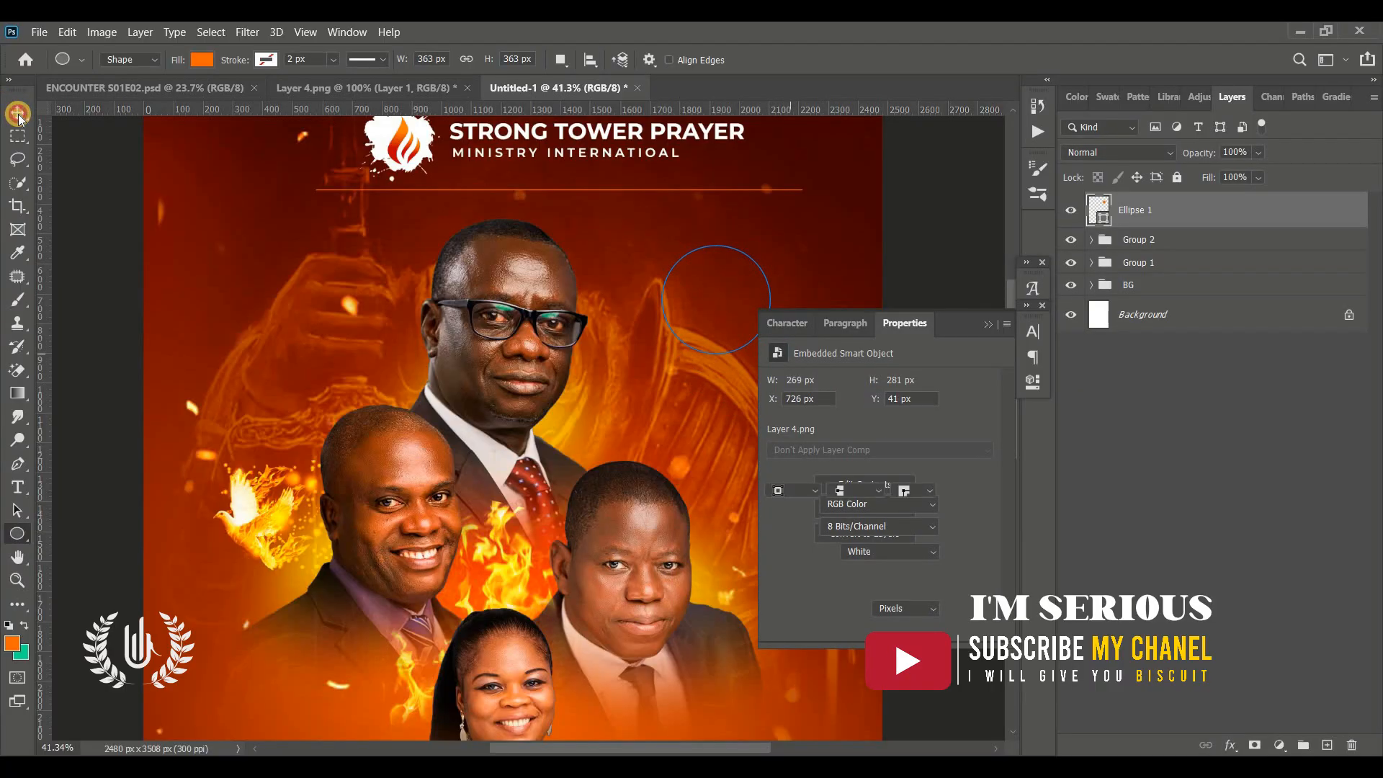
left_click(990, 325)
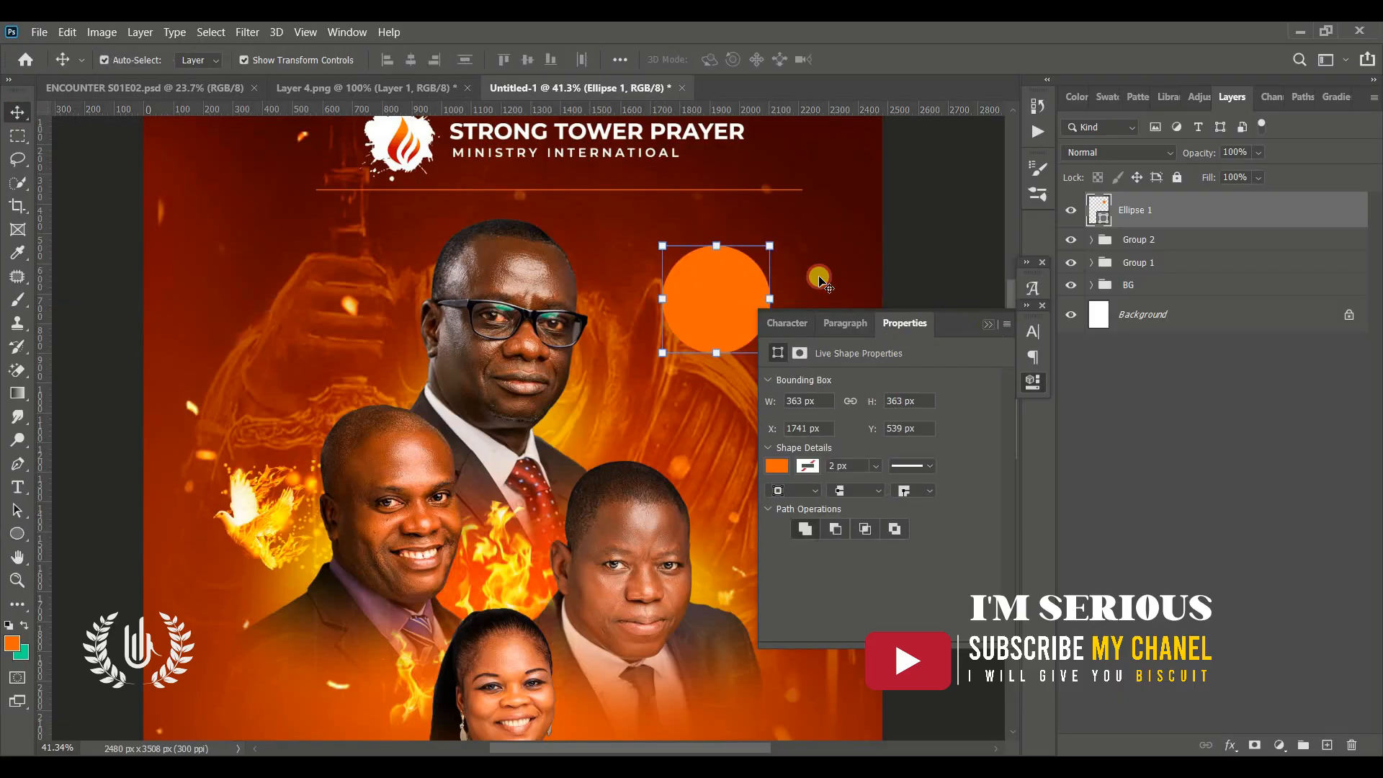
left_click_drag(703, 326, 614, 306)
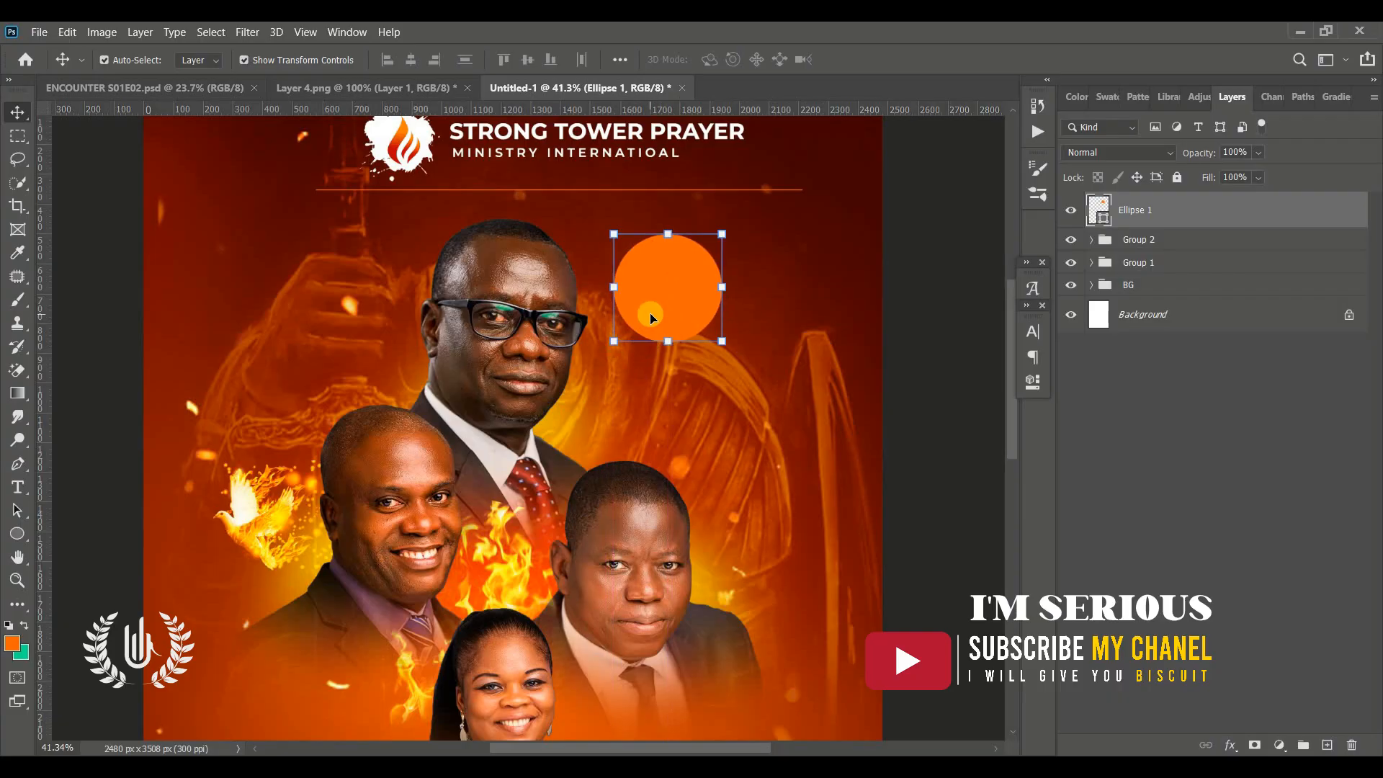
Draw a small three-sided polygon on the circle's left edge as a speech-bubble pointer
left_click(14, 533)
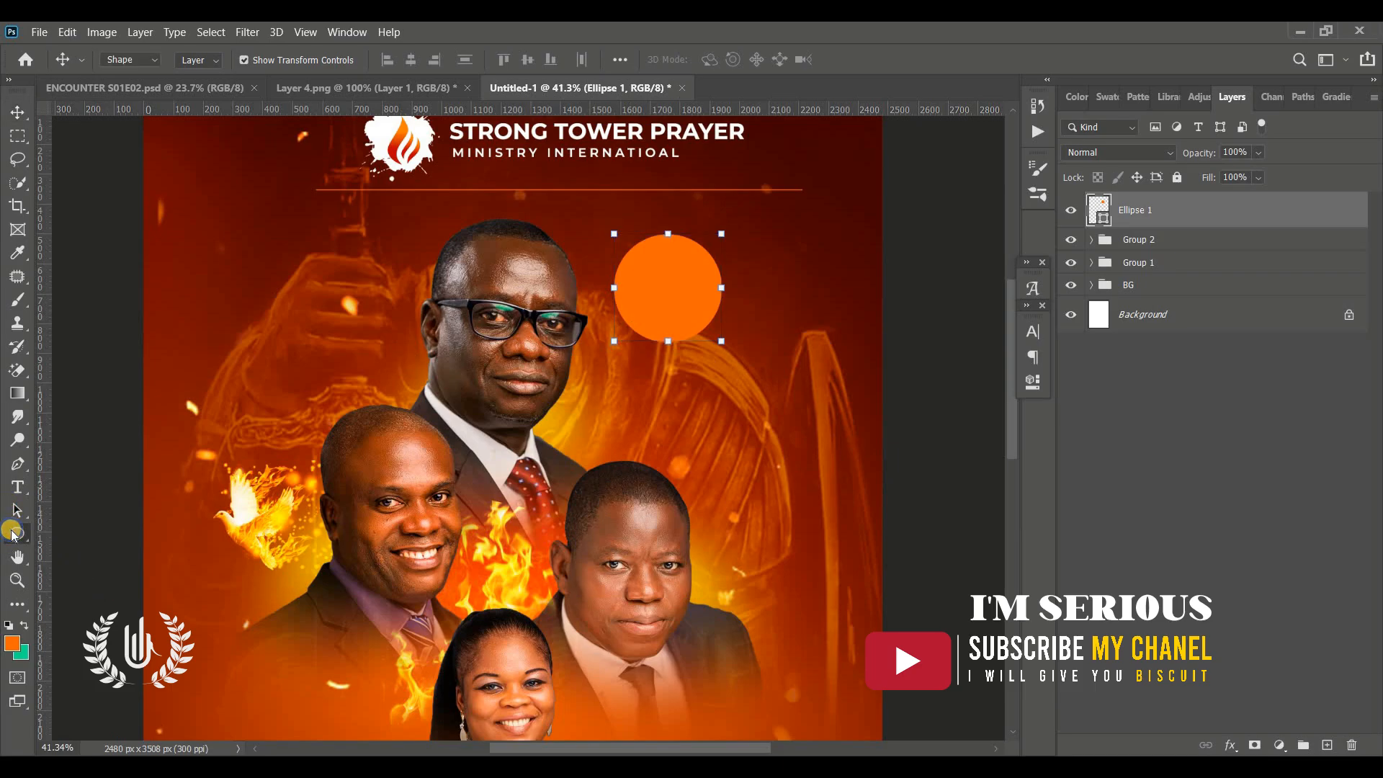
left_click(12, 535)
left_click(95, 585)
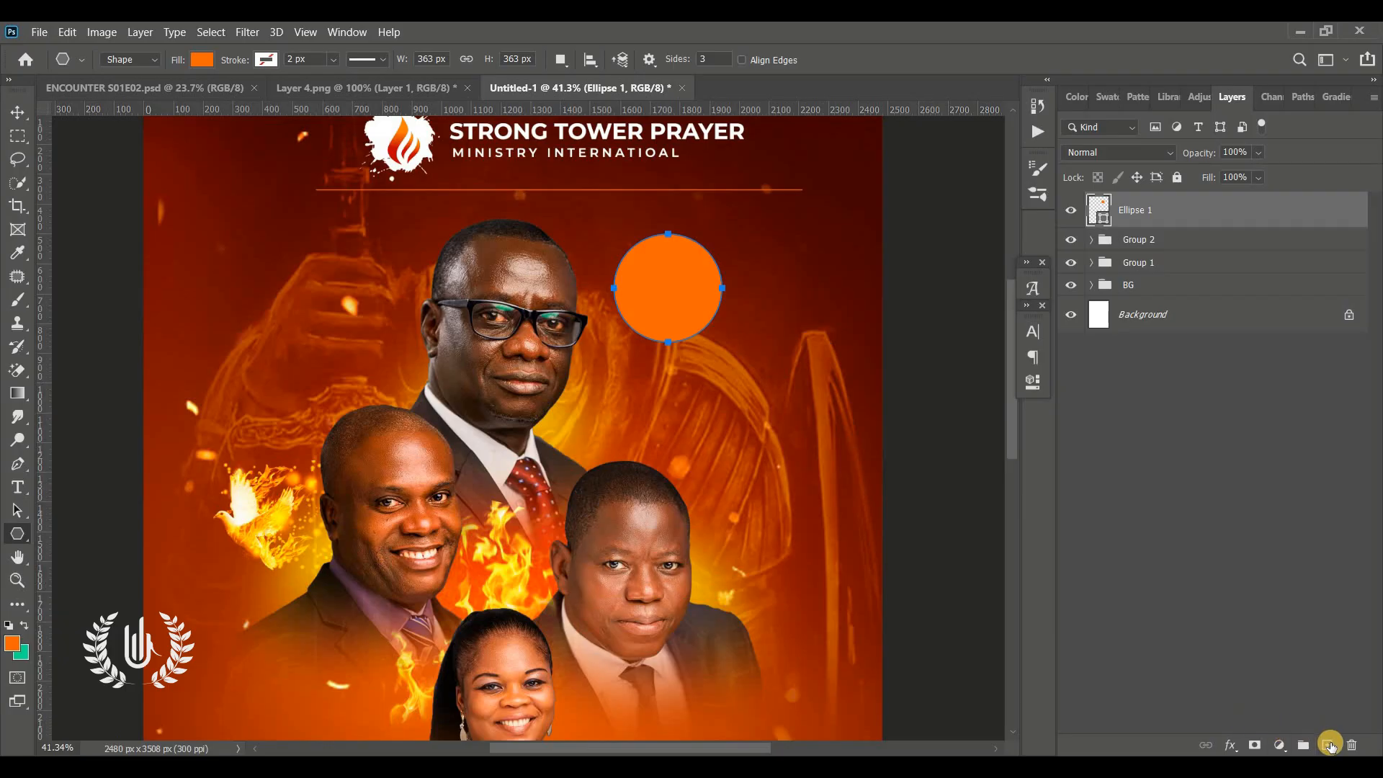
left_click(1330, 745)
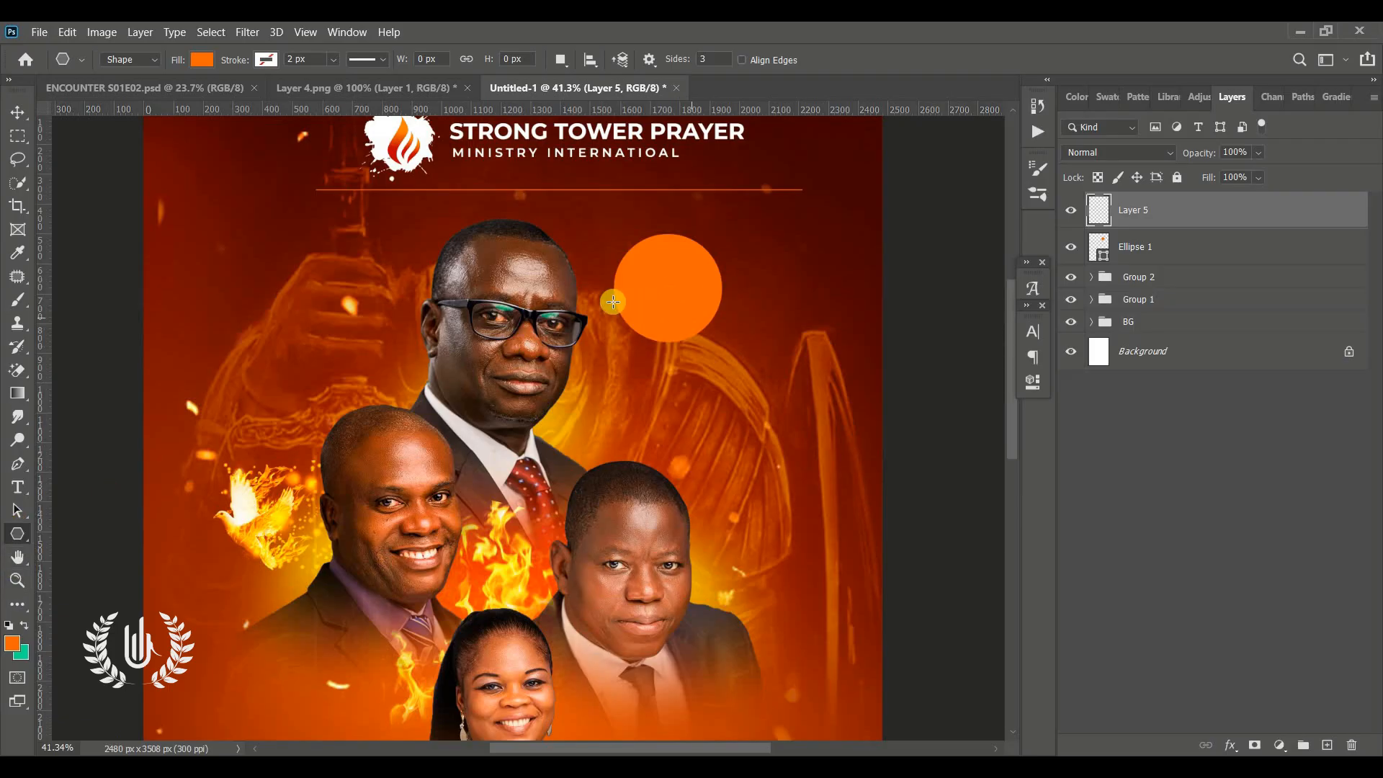
left_click_drag(608, 279, 618, 300)
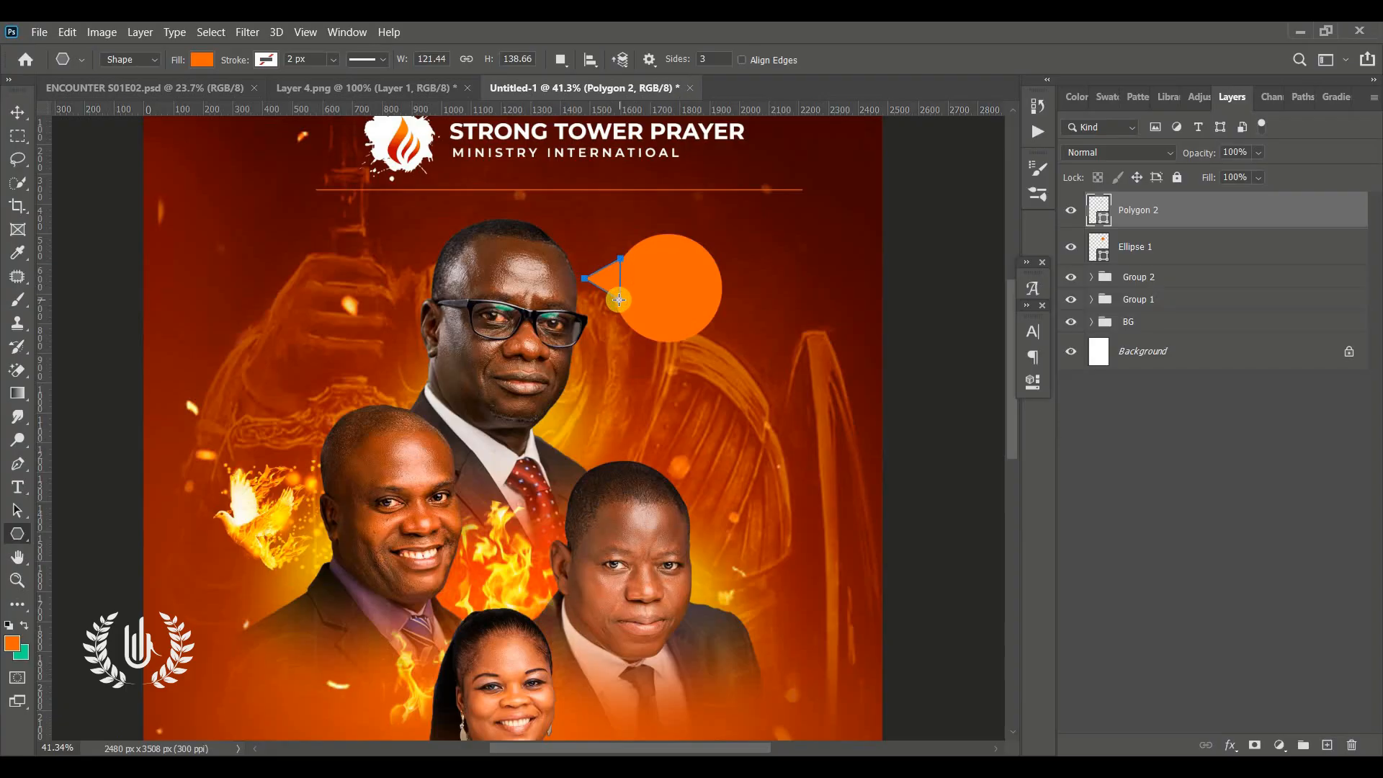
Reposition the triangle pointer against the circle's edge
left_click(8, 109)
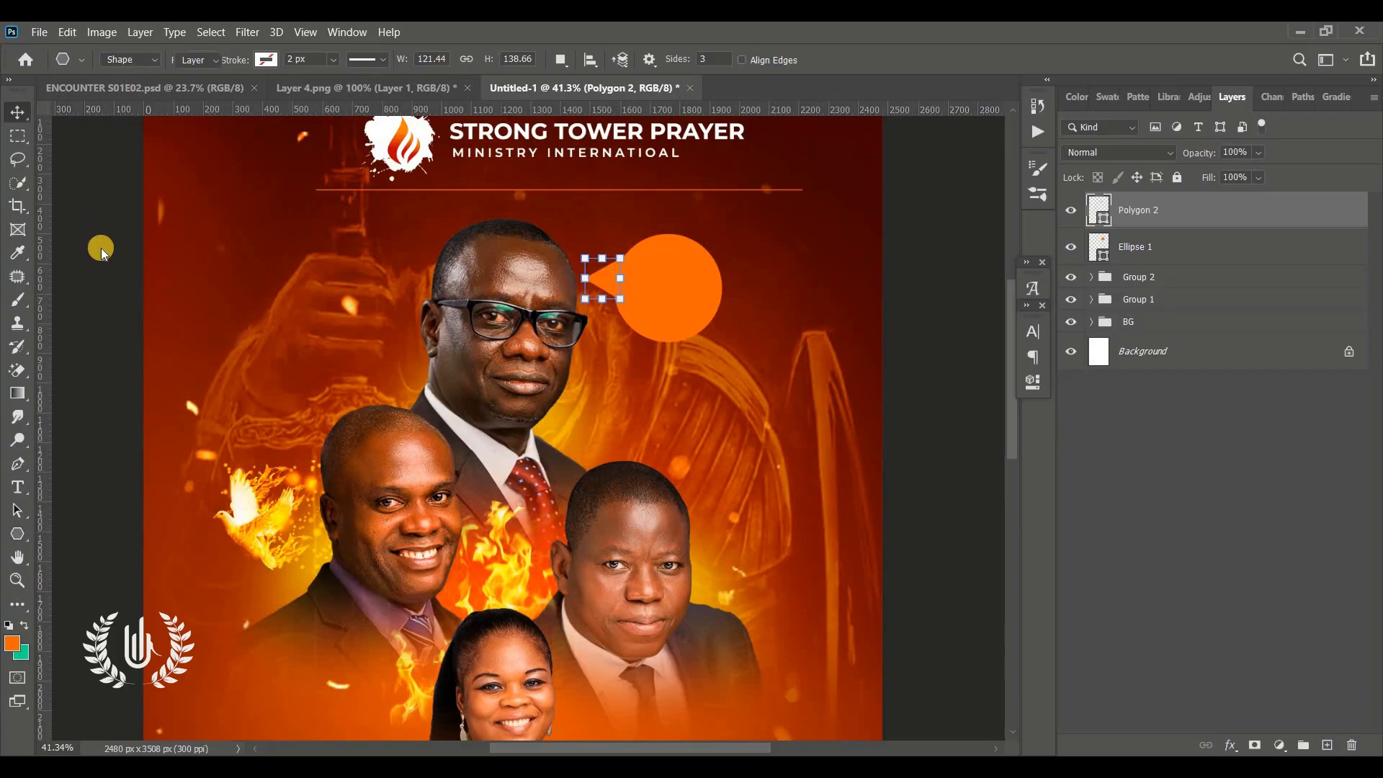
left_click(616, 284)
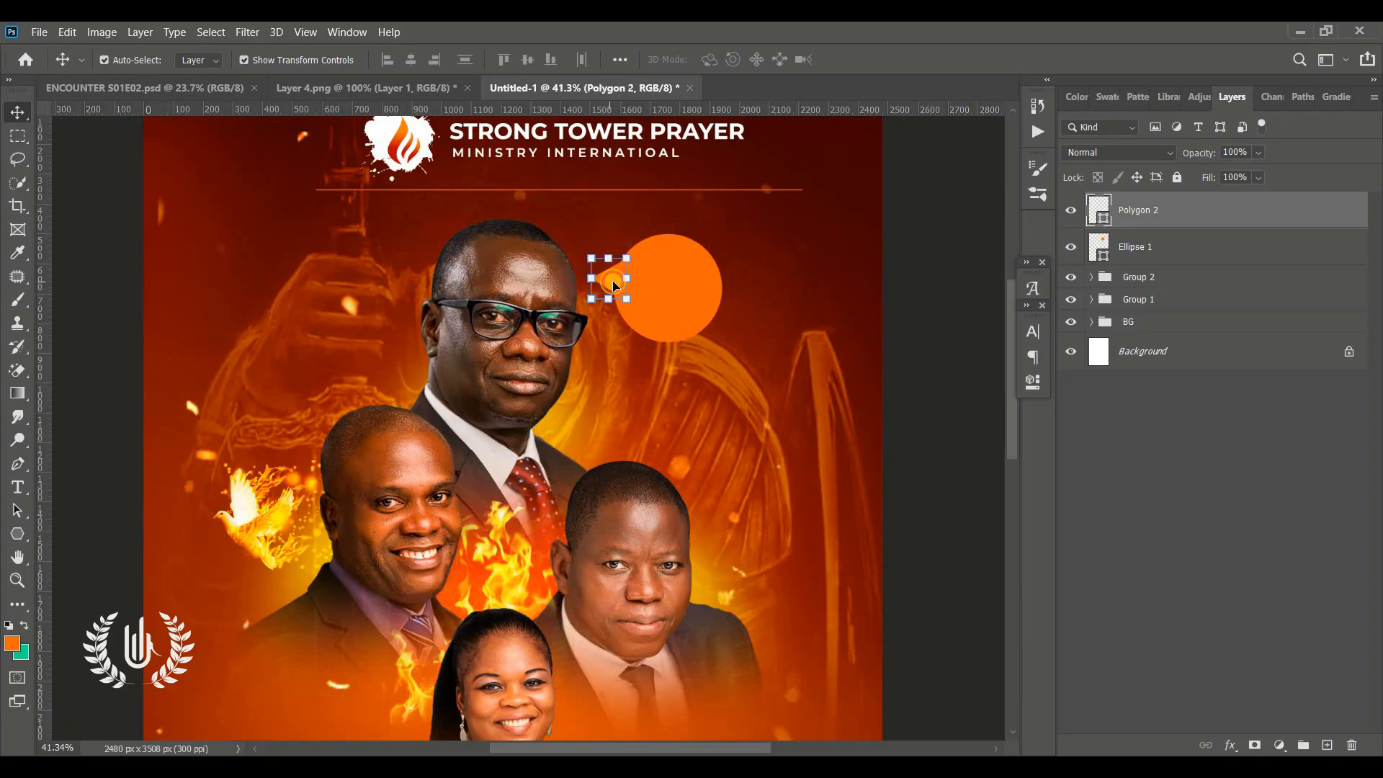
left_click_drag(619, 284, 623, 293)
Add a placeholder text line on the orange circle and set it to ExtraBold with 0 tracking
left_click(15, 489)
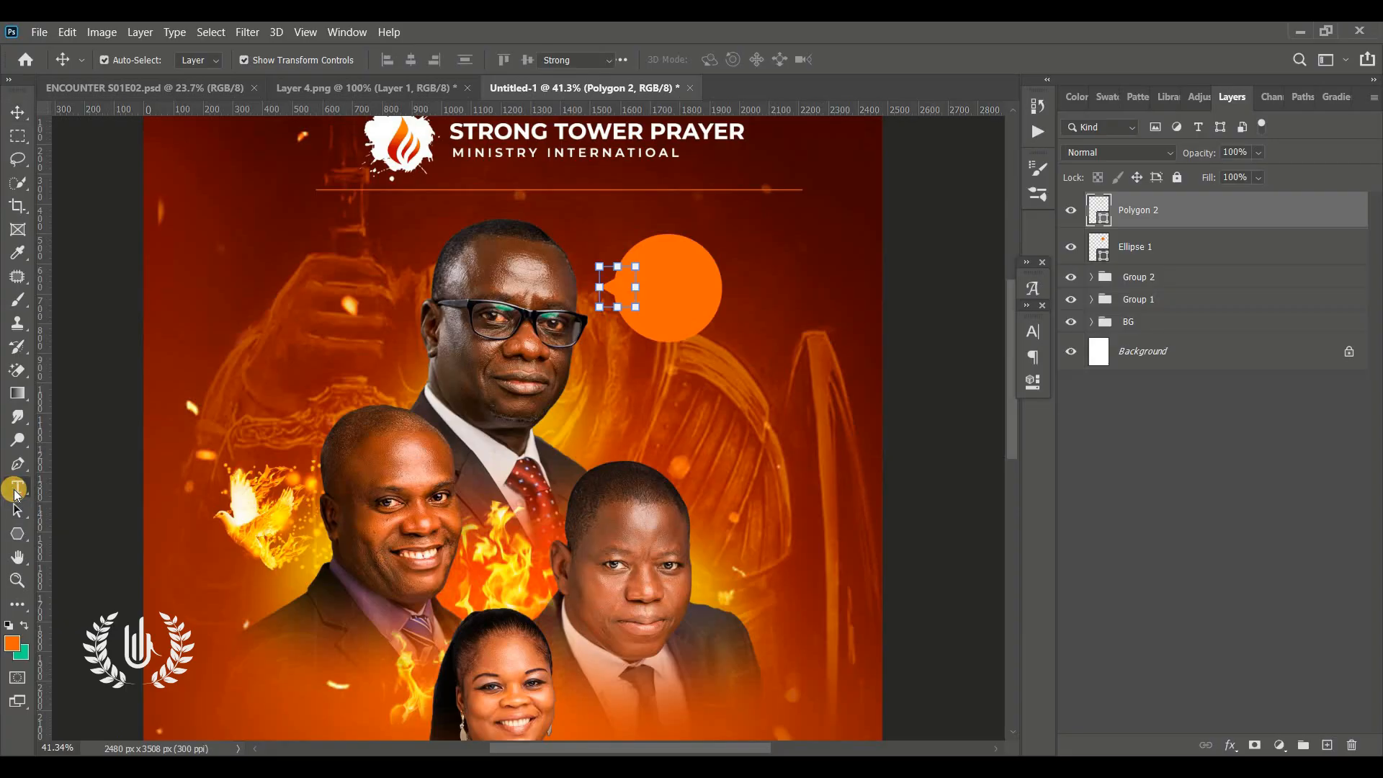
left_click(811, 327)
left_click_drag(824, 413, 696, 364)
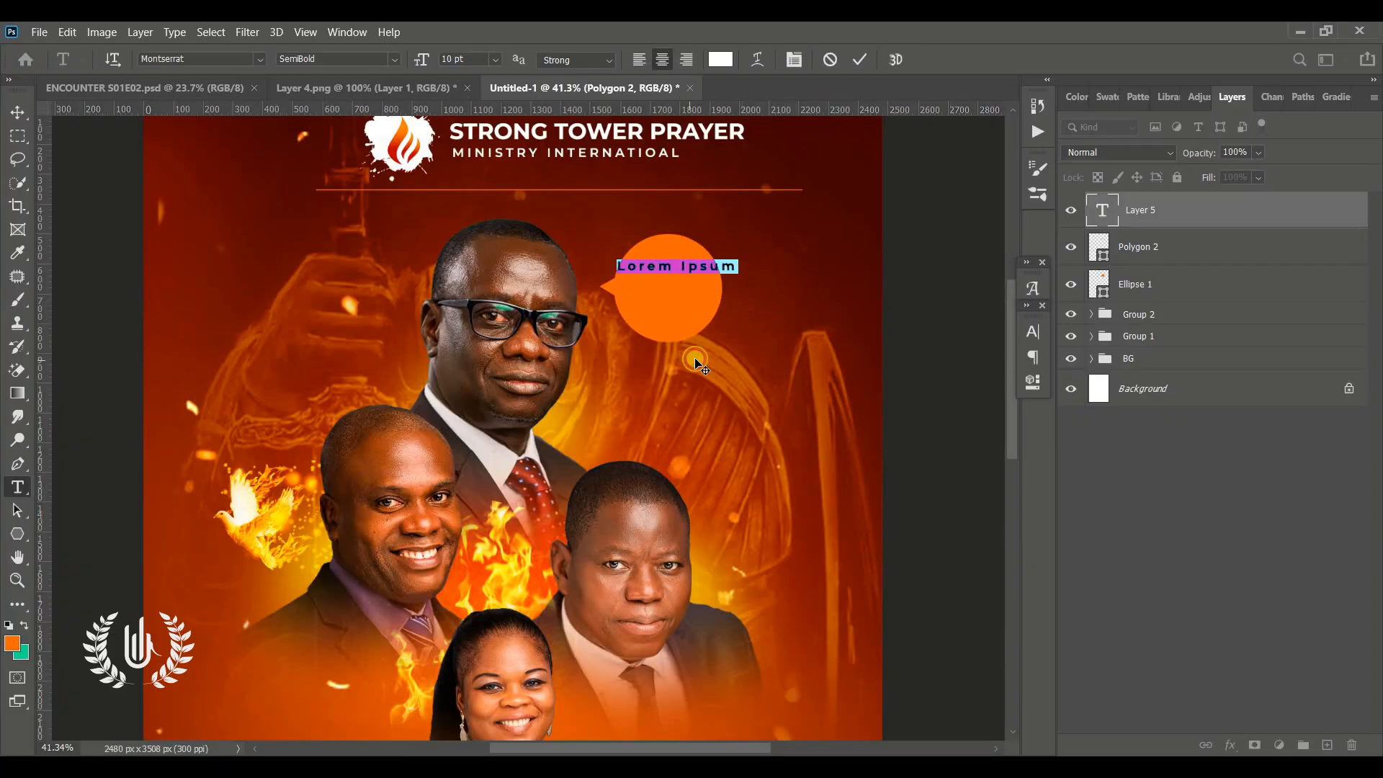
key("ctrl+t")
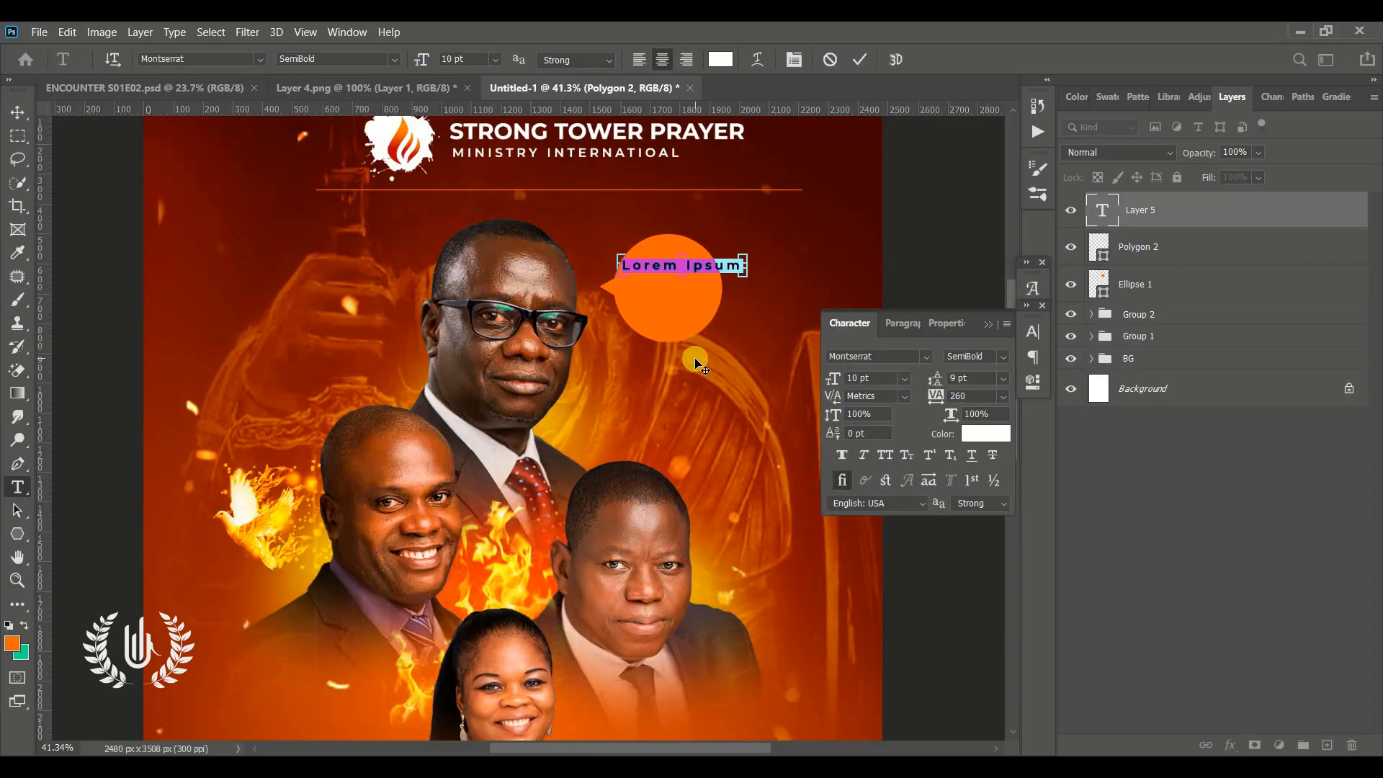
left_click(1003, 357)
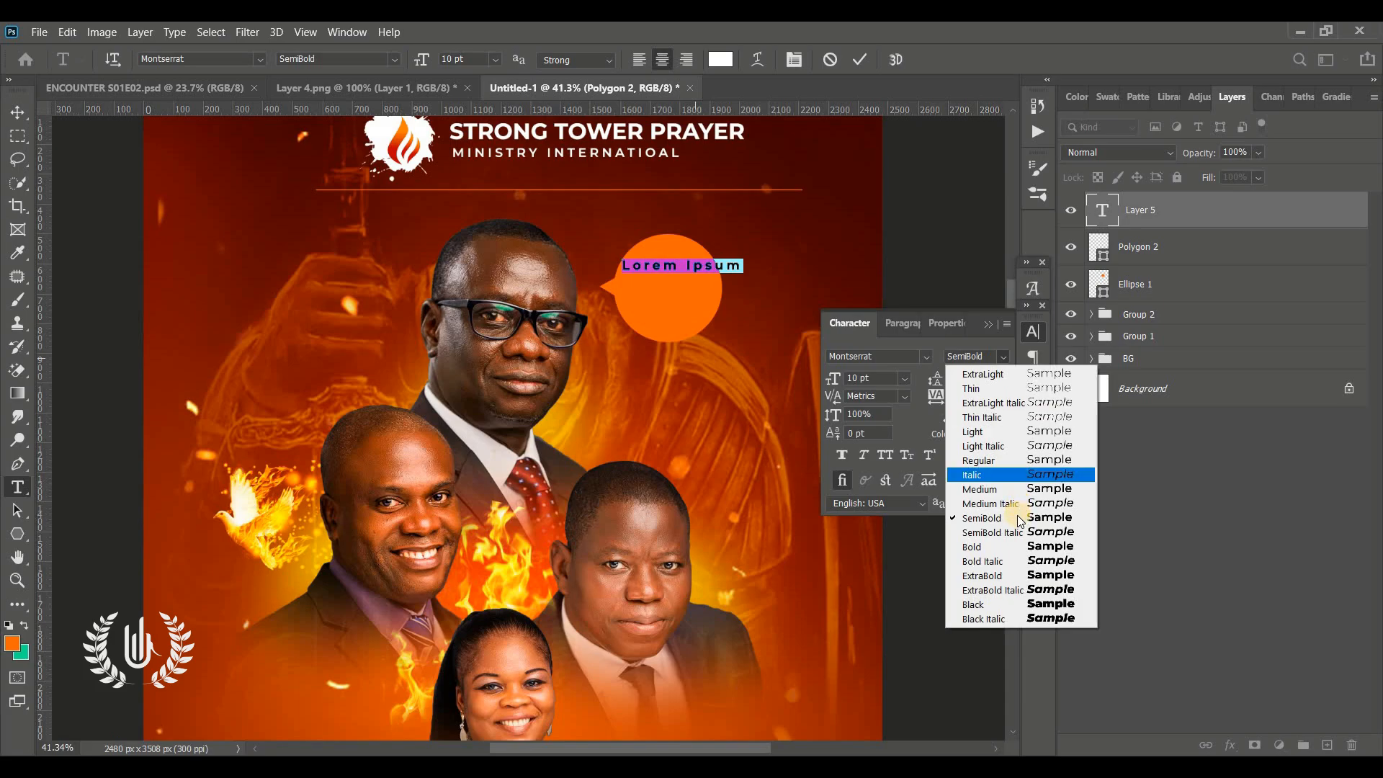
left_click(1018, 576)
left_click(977, 398)
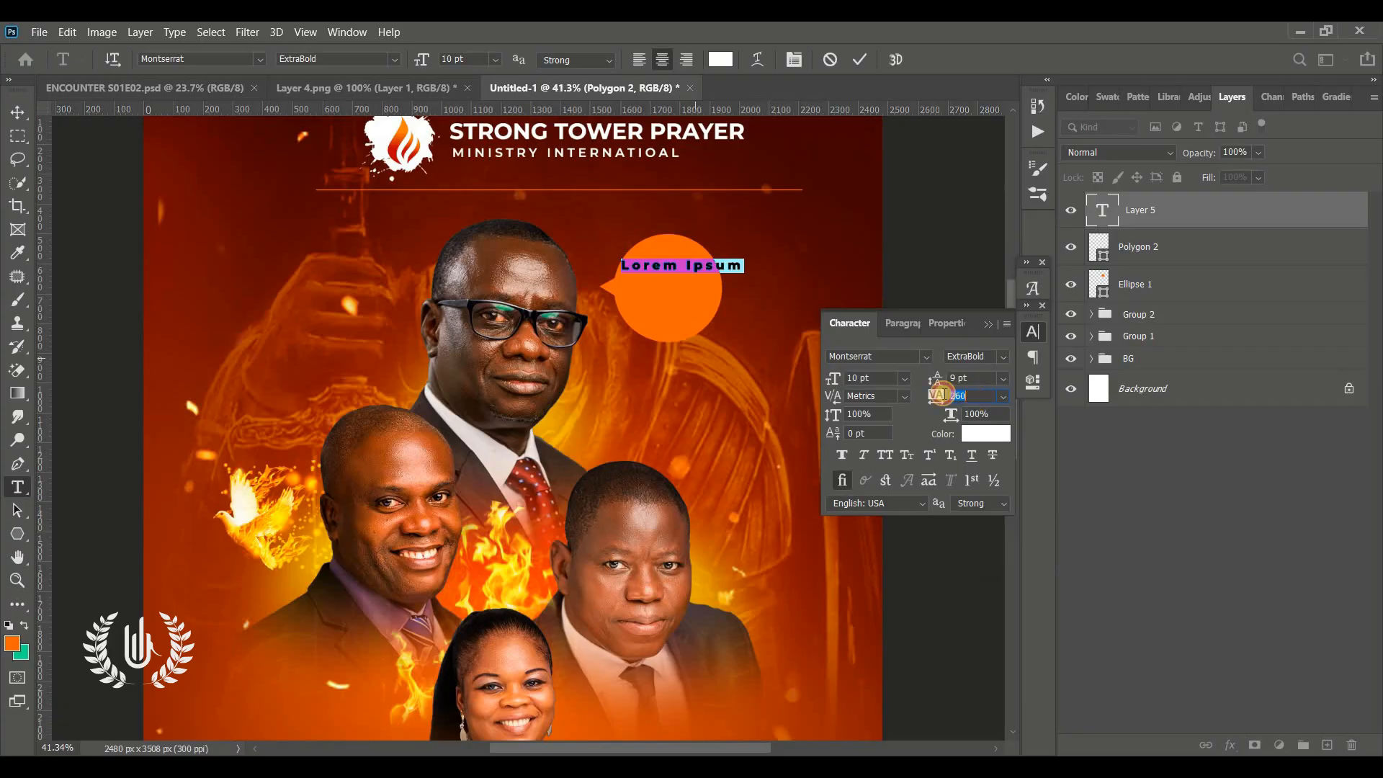
type("0")
key("Return")
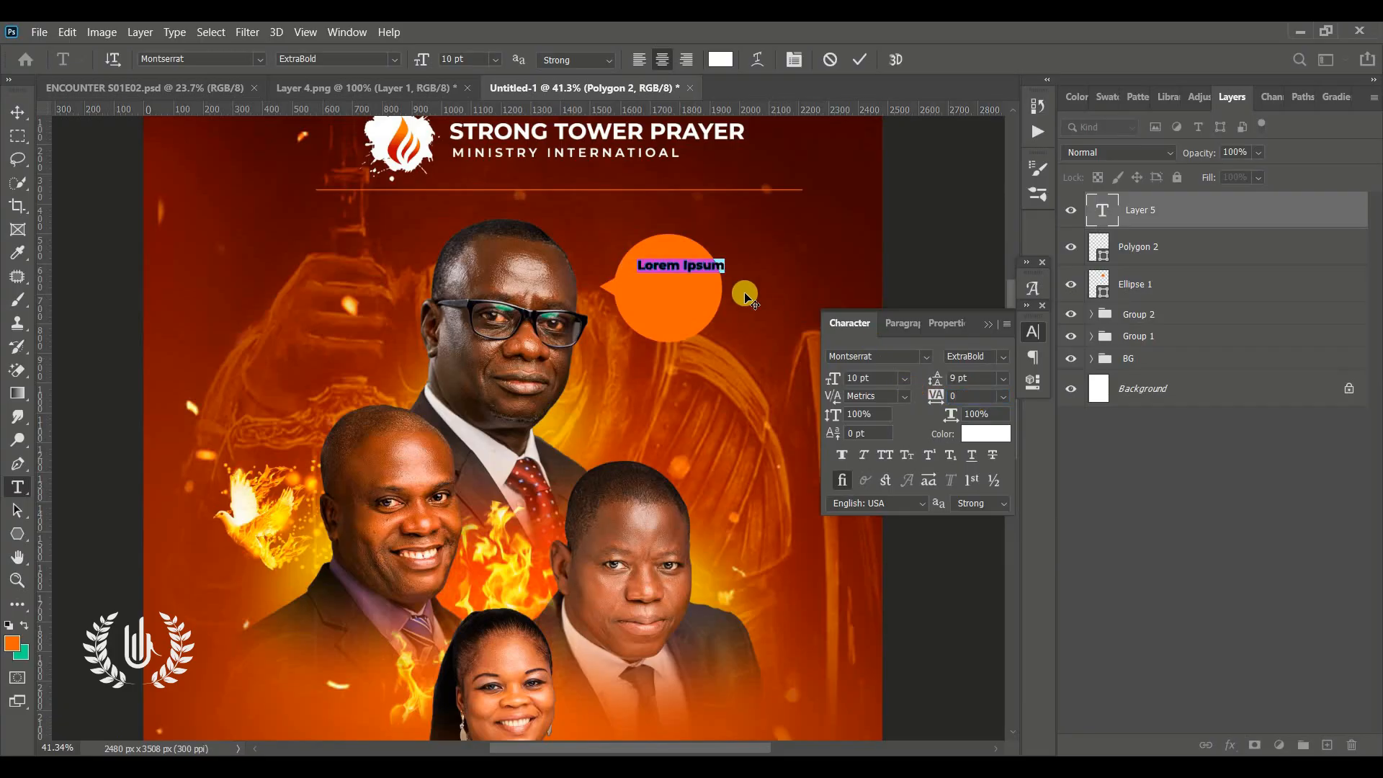
Replace the placeholder text in the bubble with HOST
left_click(686, 263)
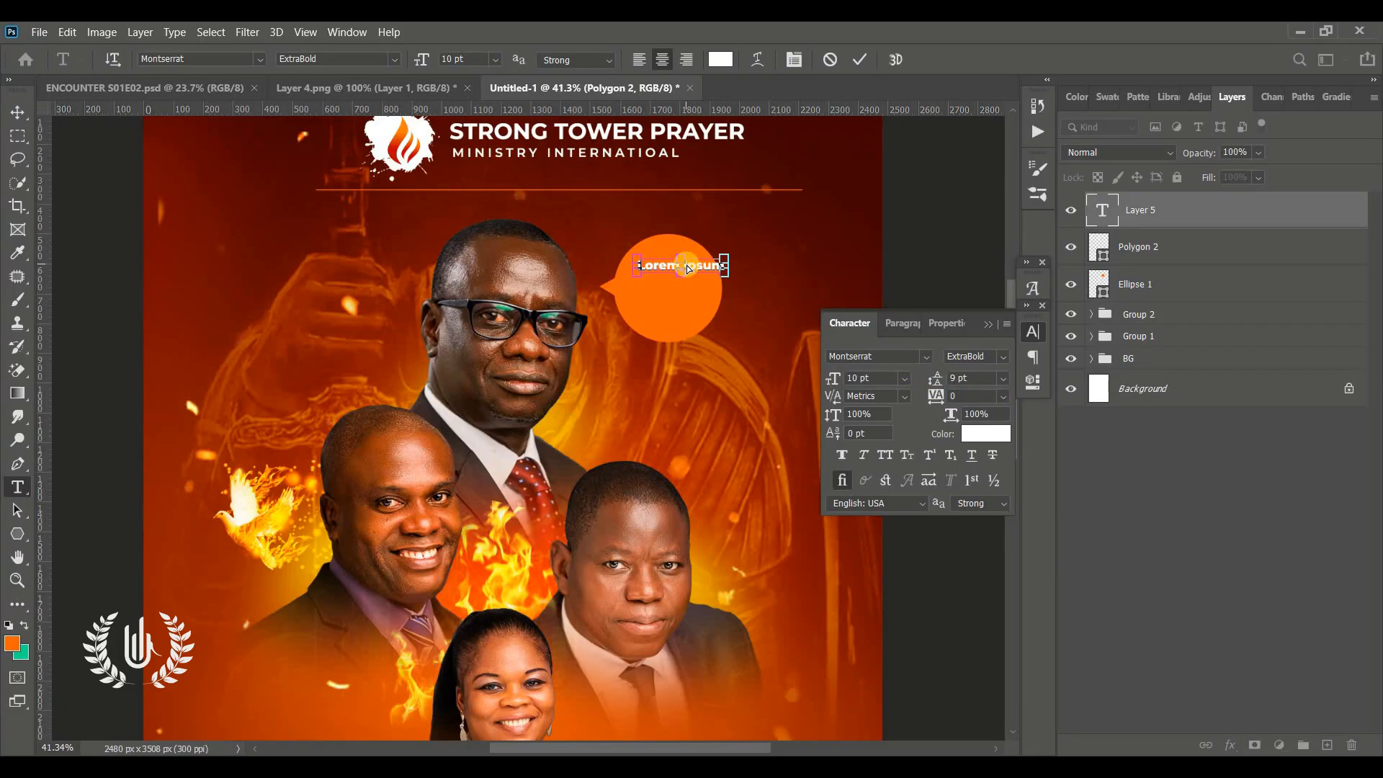
triple_click(686, 263)
type("HOST")
left_click(859, 59)
Add two more text lines below HOST: the title Prophet and the host's first name
left_click(662, 280)
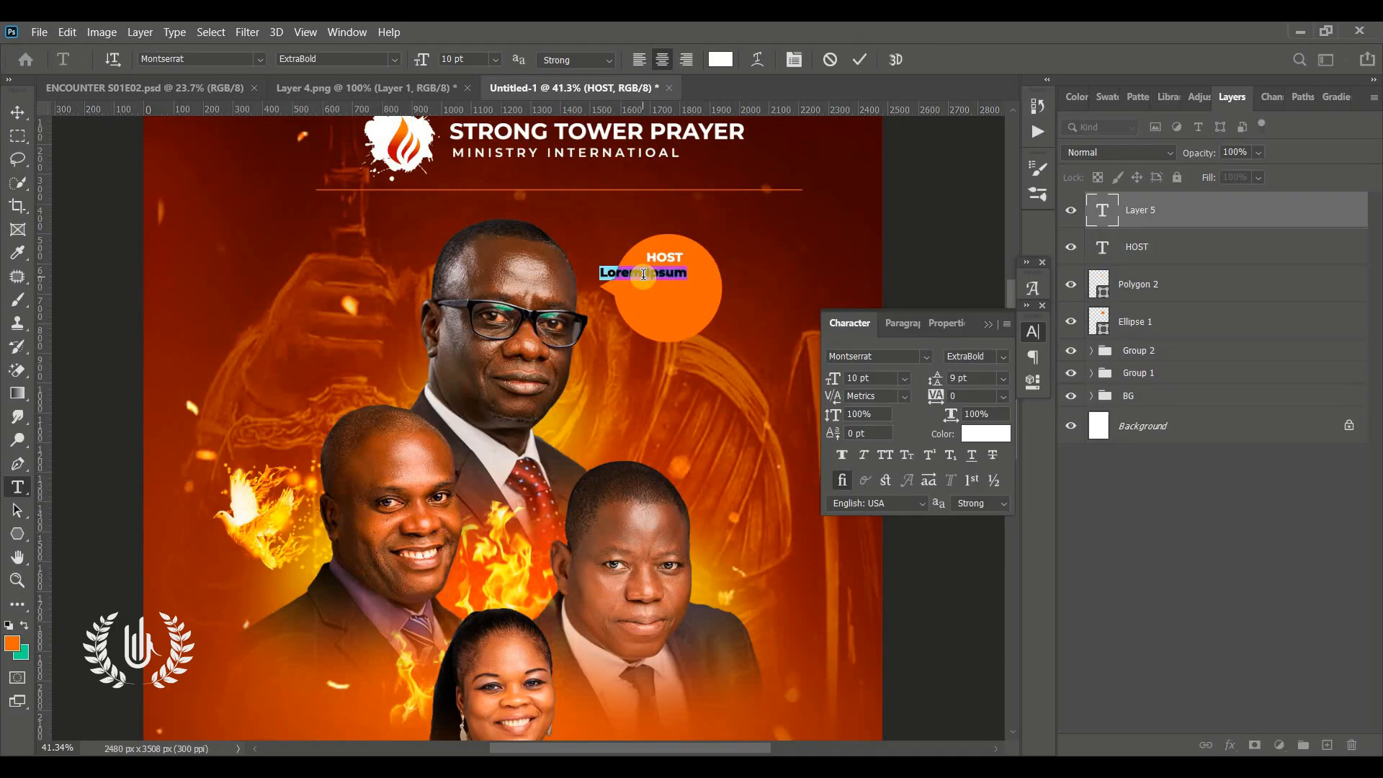
type("Prophet")
left_click(860, 59)
left_click(662, 309)
type("Francis")
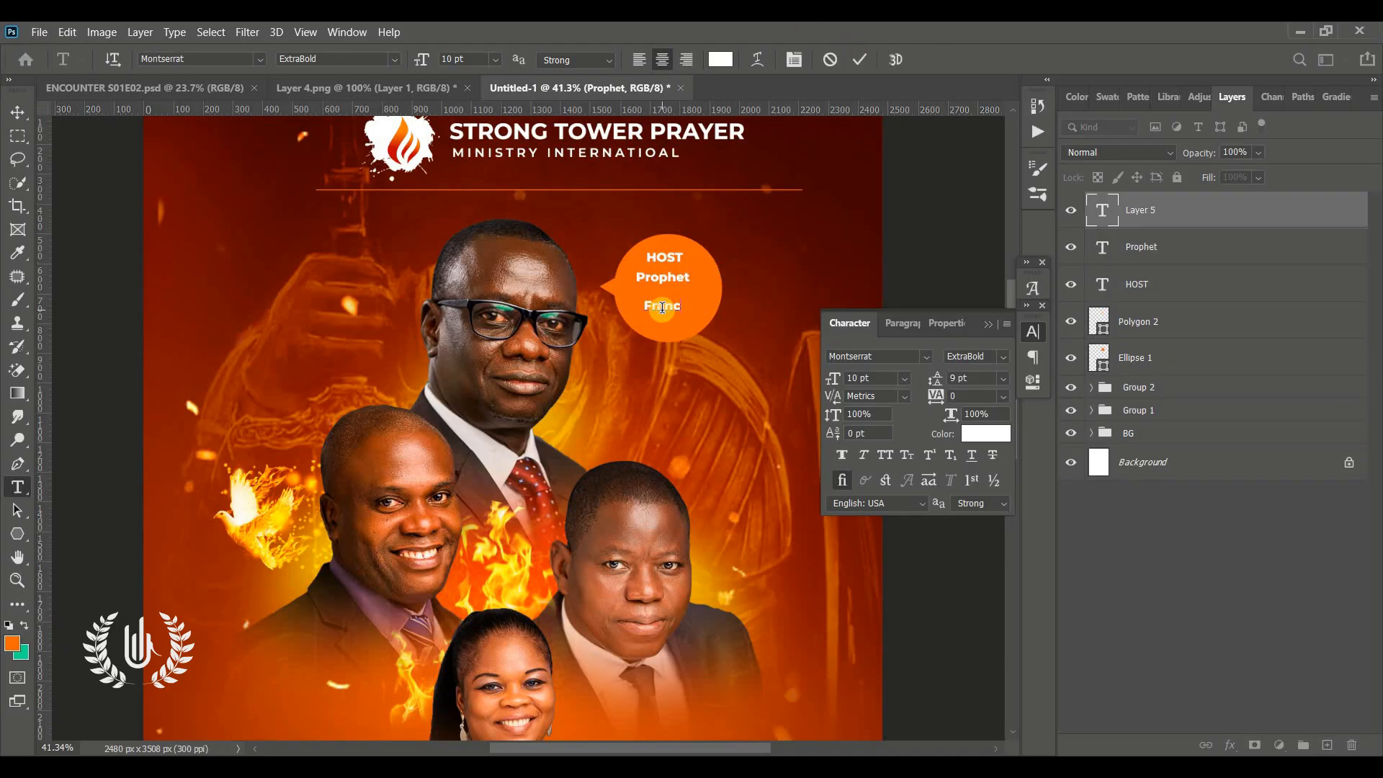
left_click(860, 59)
Scale up the host's first-name line and center it under the other bubble lines
key("ctrl+t")
left_click_drag(687, 298, 714, 287)
left_click_drag(692, 310, 688, 309)
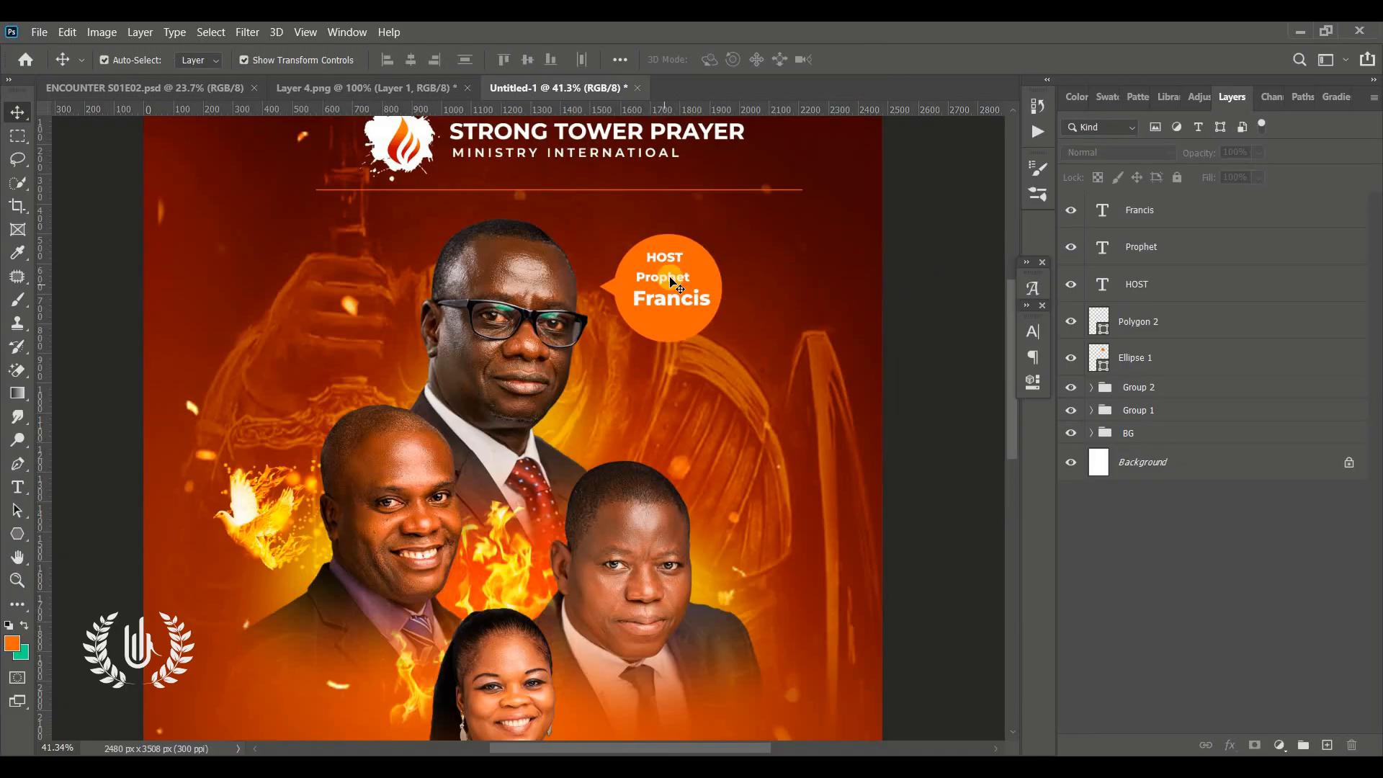
Add a left-aligned three-line label 'ORG. Pastor' plus the organiser's name beside the right speaker's head
left_click(798, 407)
scroll(798, 407, "down", 3)
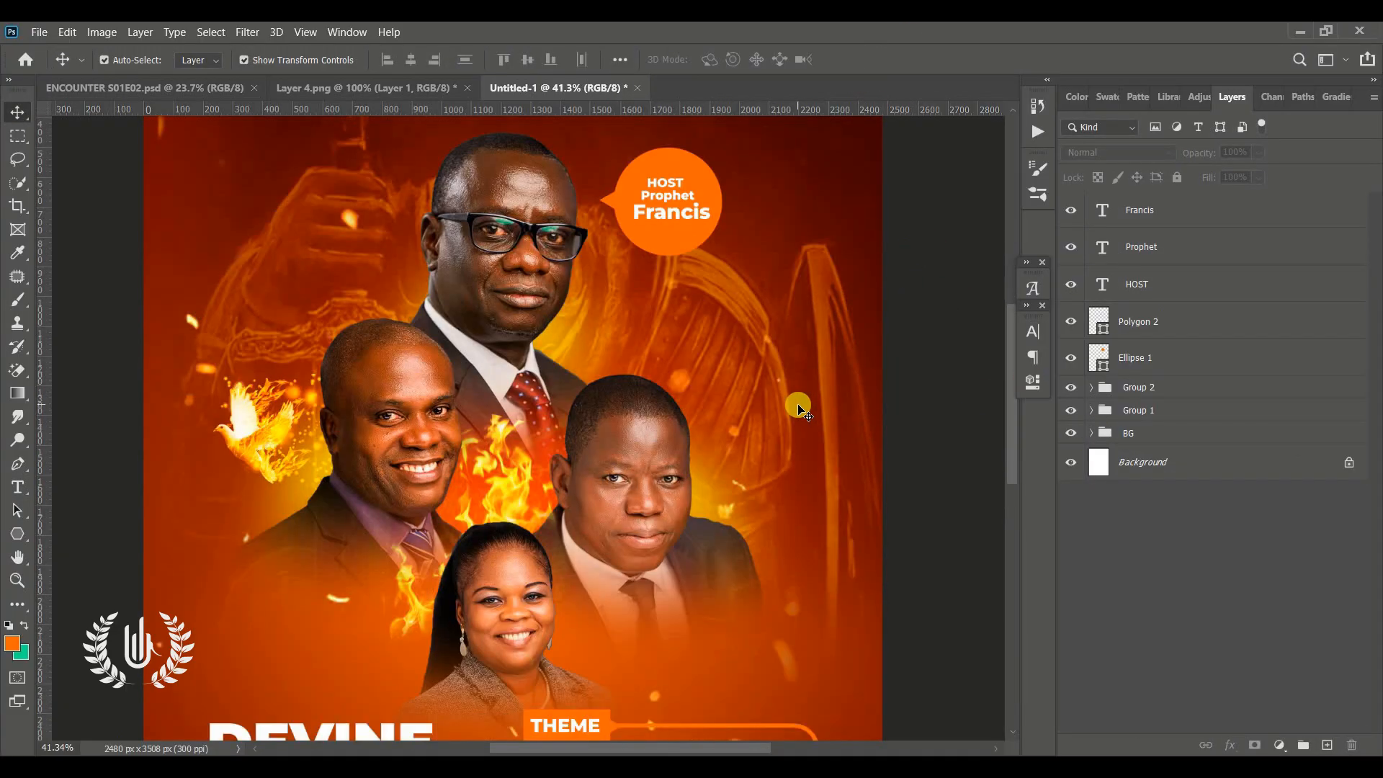
left_click(16, 486)
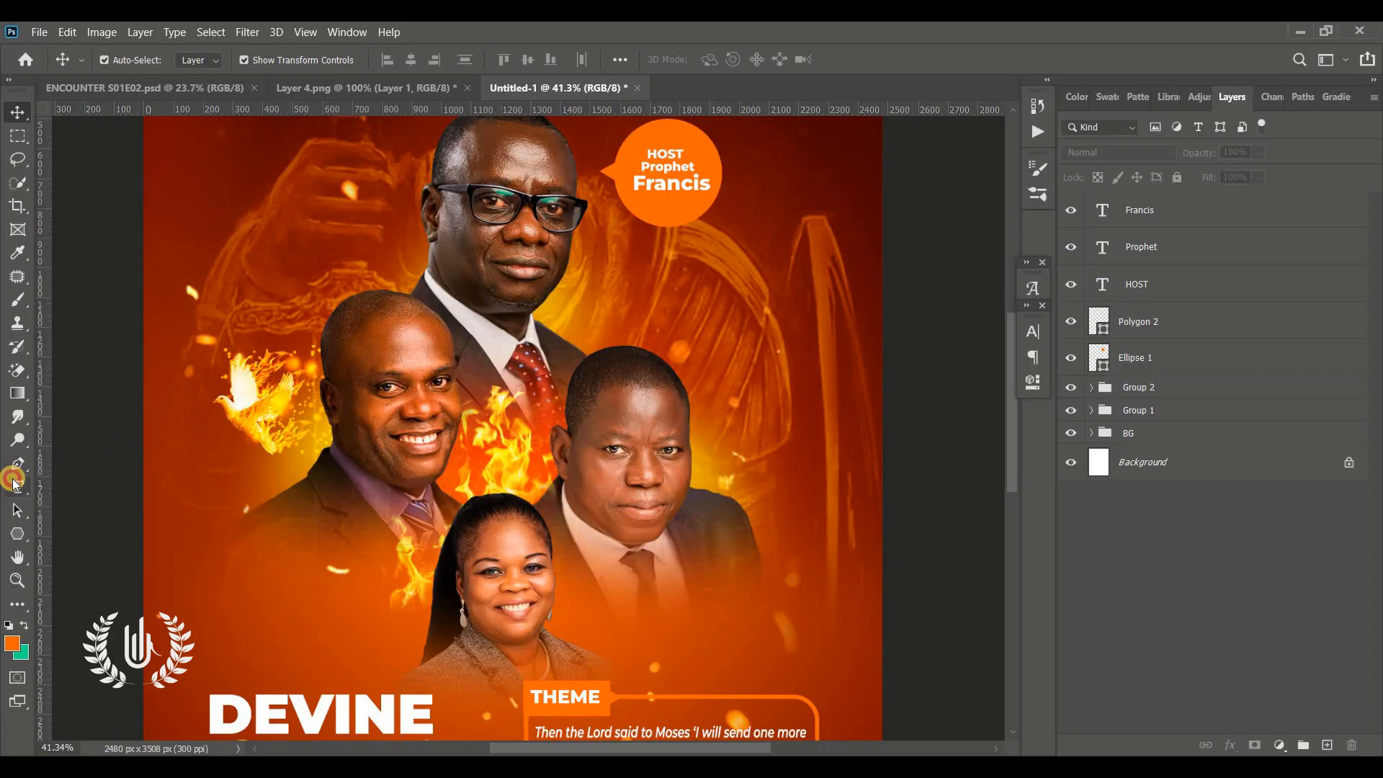
left_click(744, 360)
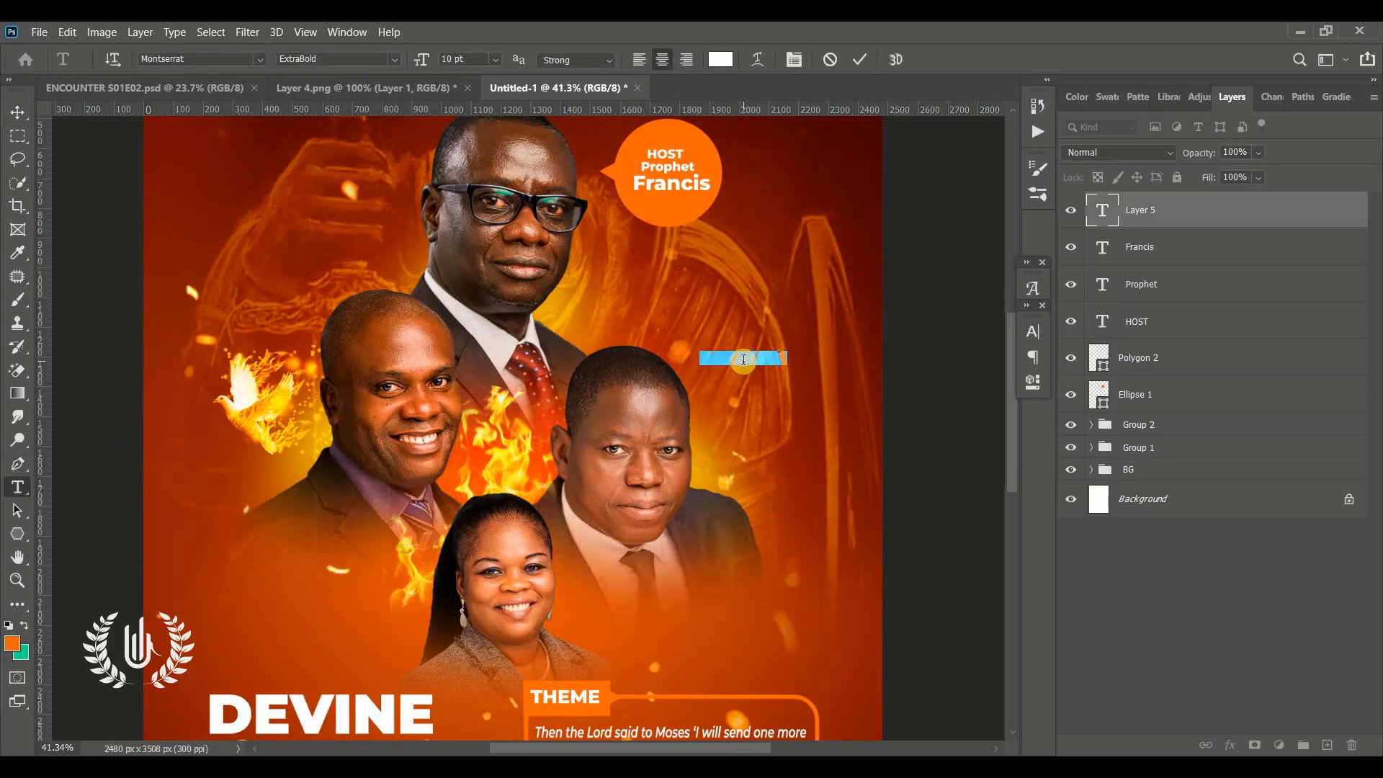
type("ORG.")
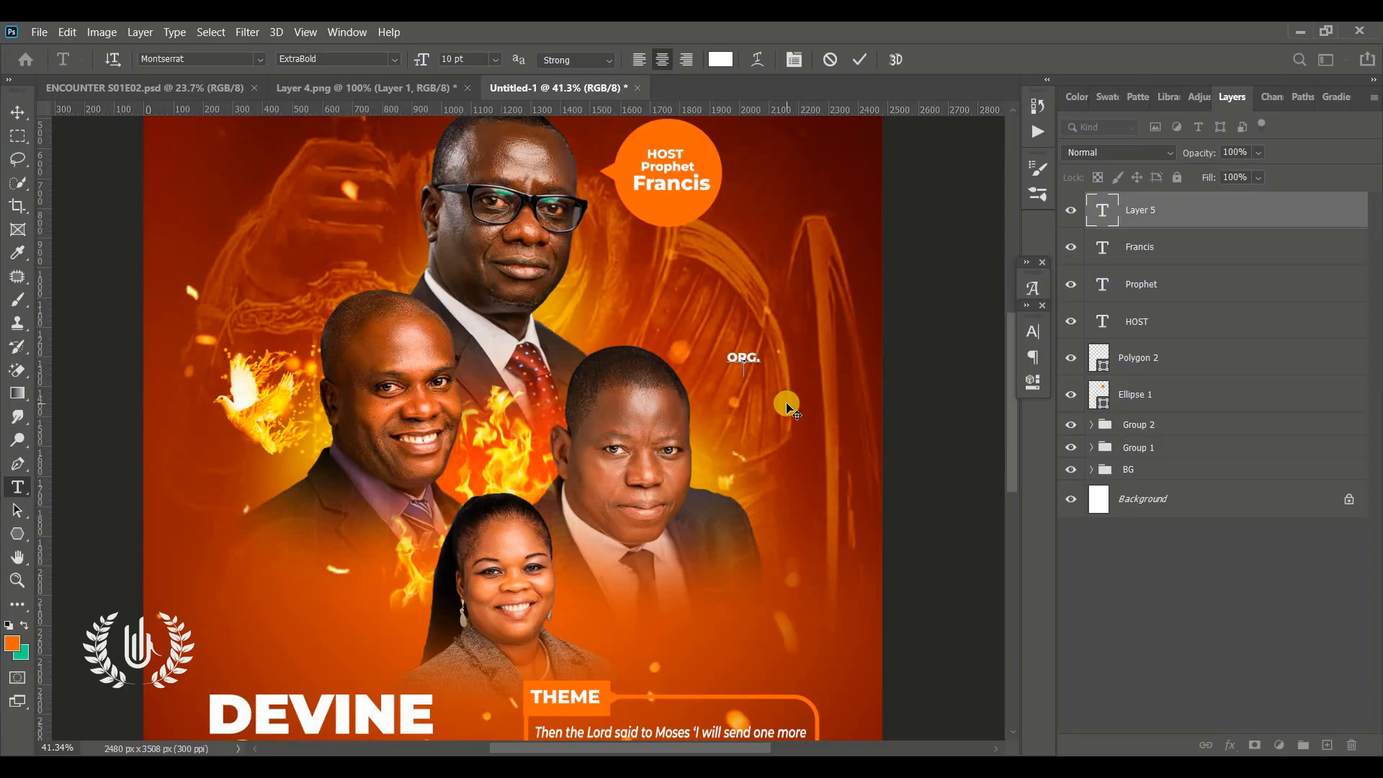
key("ctrl+a")
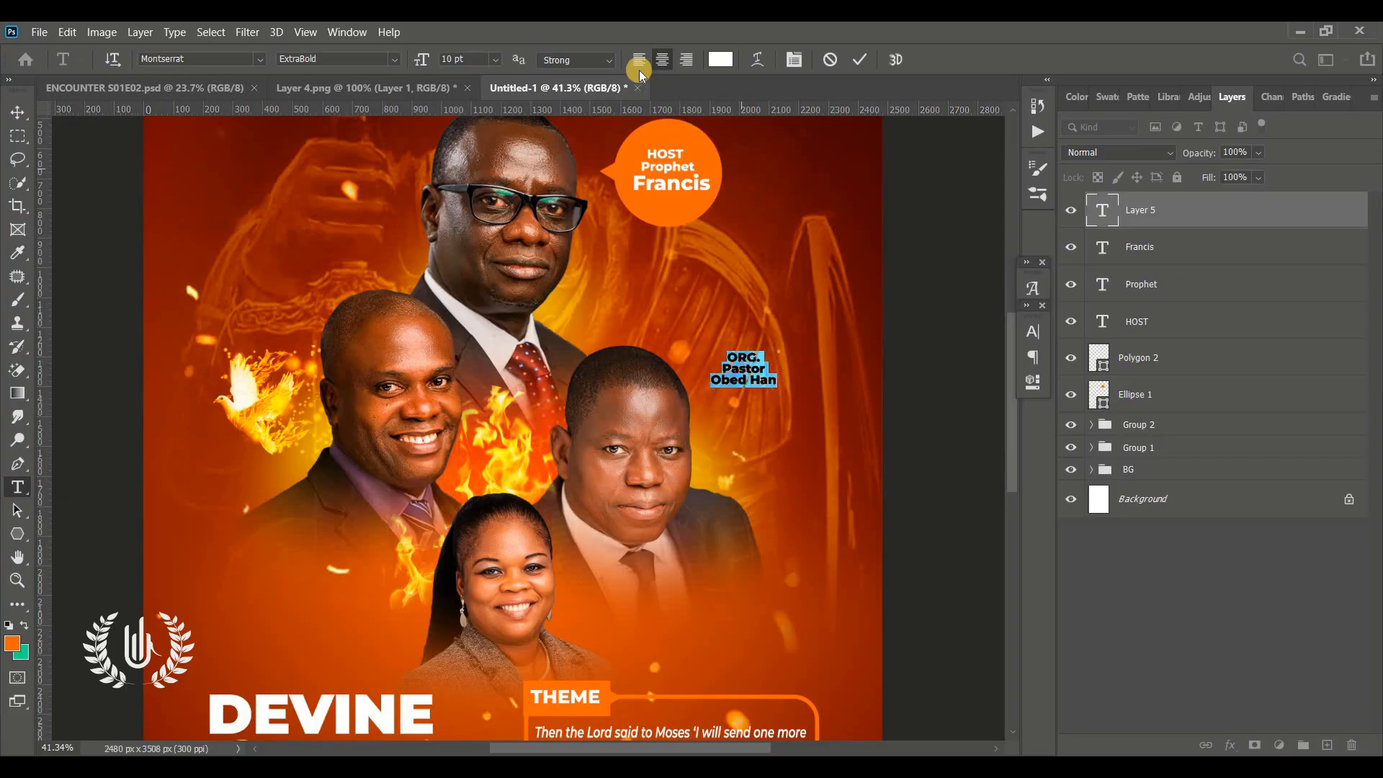
left_click(638, 67)
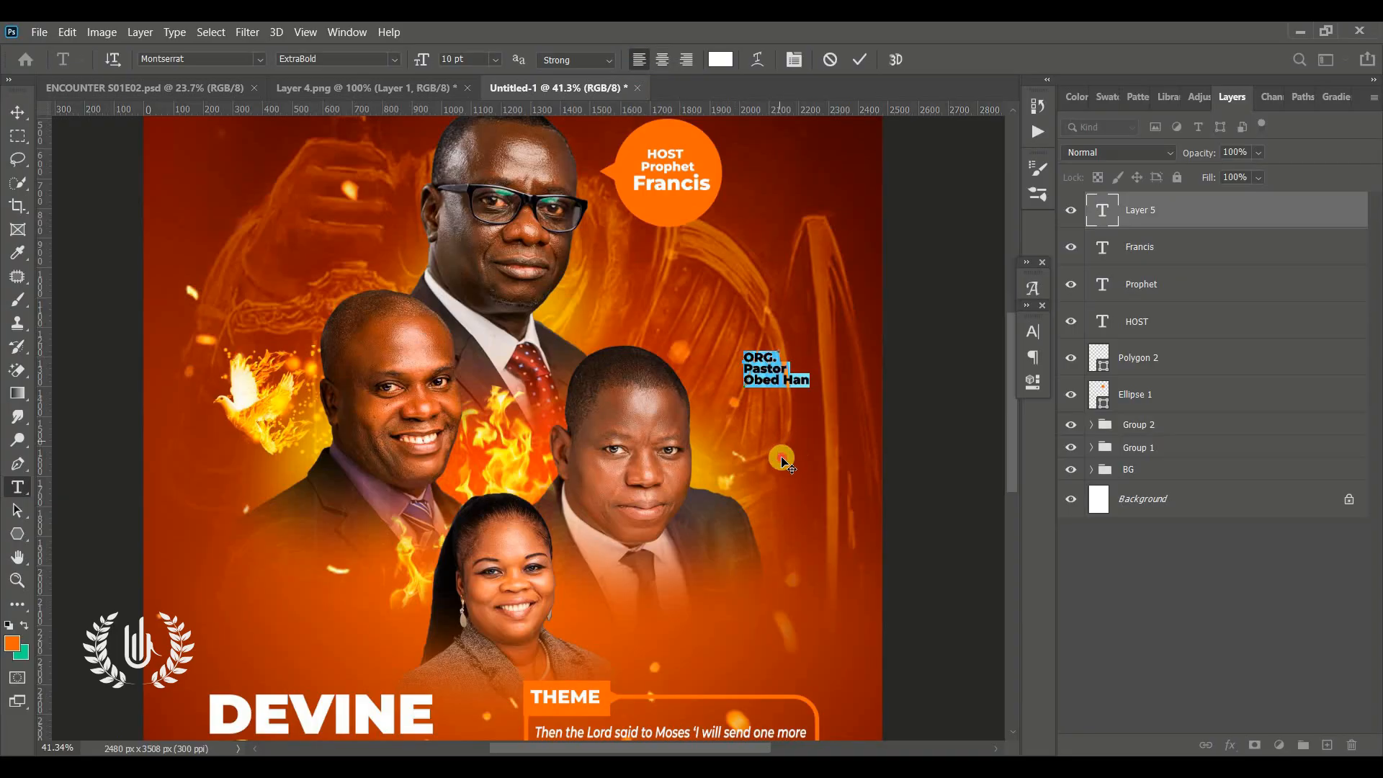
left_click_drag(774, 480, 768, 480)
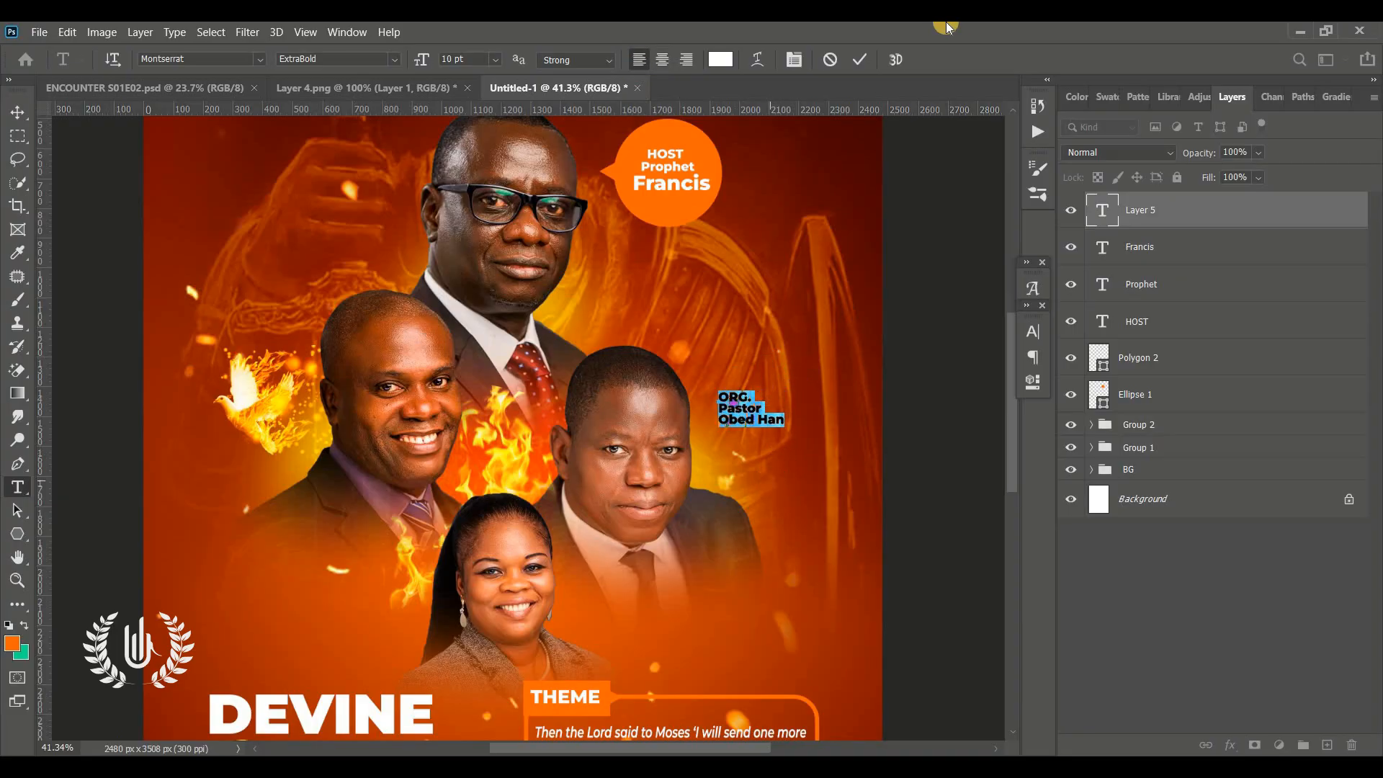
left_click(866, 57)
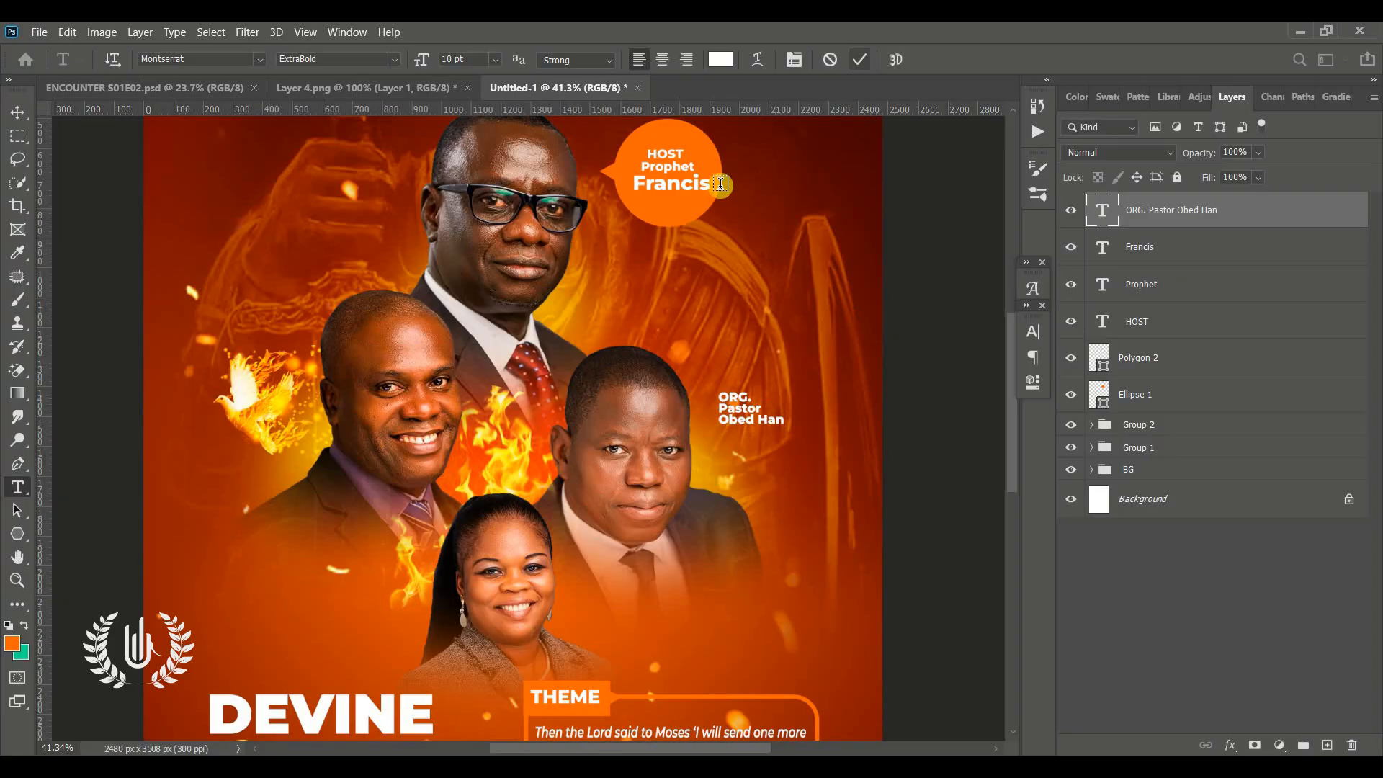
Duplicate the organiser label below the right speaker and rewrite it as 'KEEPER. Madam' plus the keeper's name
left_click(16, 113)
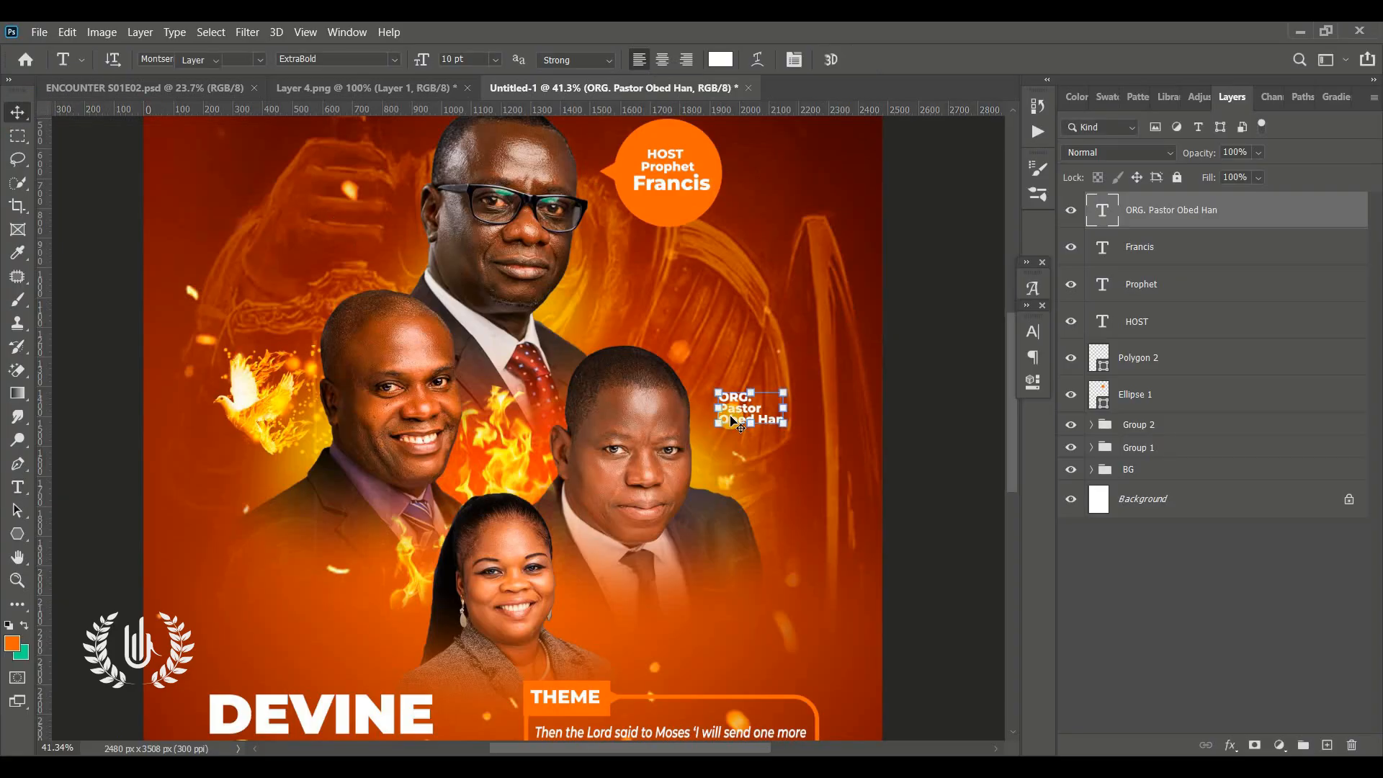
left_click(963, 479)
scroll(922, 447, "down", 3)
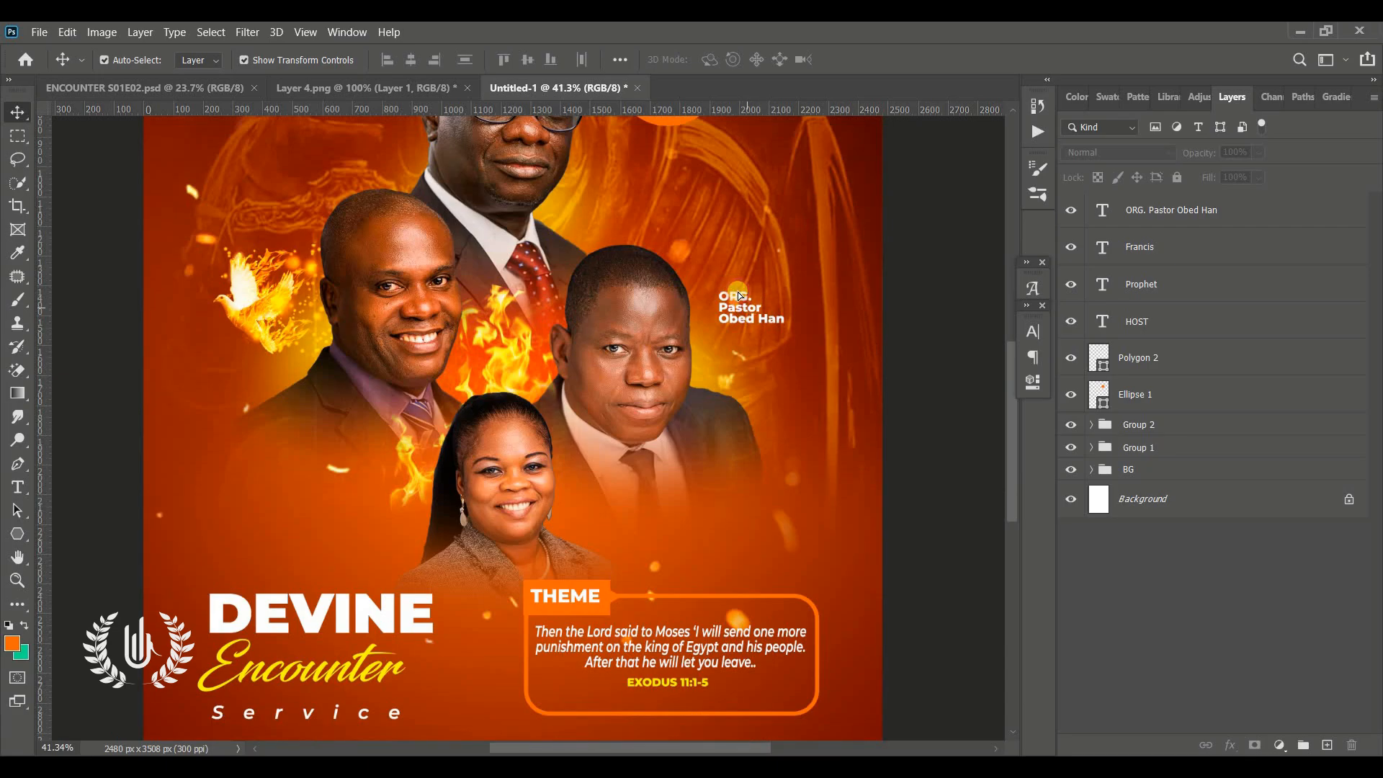
left_click_drag(738, 295, 577, 519)
double_click(643, 519)
type("KEEPER. Madam")
left_click_drag(671, 533, 609, 519)
left_click(860, 59)
Duplicate a label beside the left speaker, rewrite it as 'GUST SP. Pastor' plus the guest's name, right-aligned
key("v")
left_click_drag(609, 520, 217, 207)
double_click(244, 209)
type("GUST. SP. ")
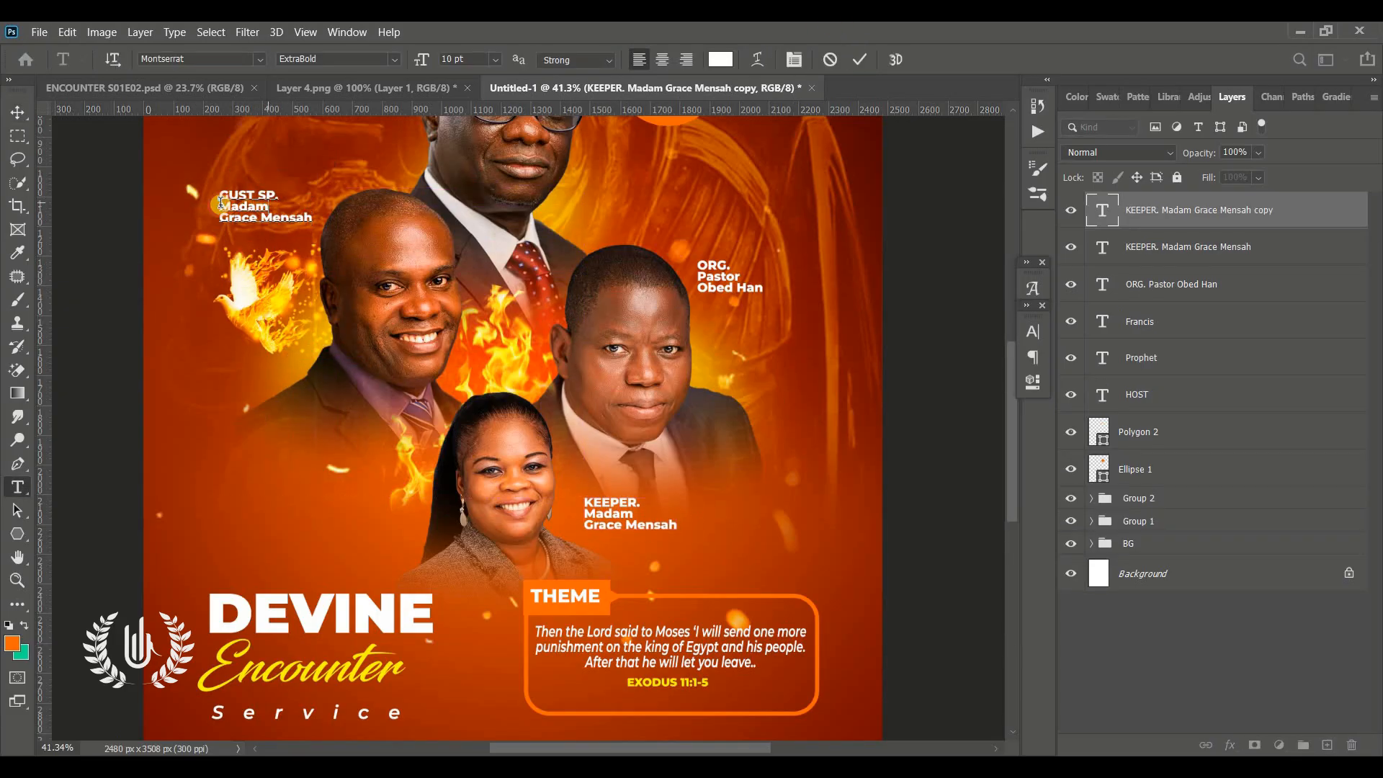
type("Pastor")
left_click_drag(314, 220, 241, 384)
key("ctrl+a")
key("ctrl+shift+r")
key("ctrl+Return")
key("v")
left_click(112, 376)
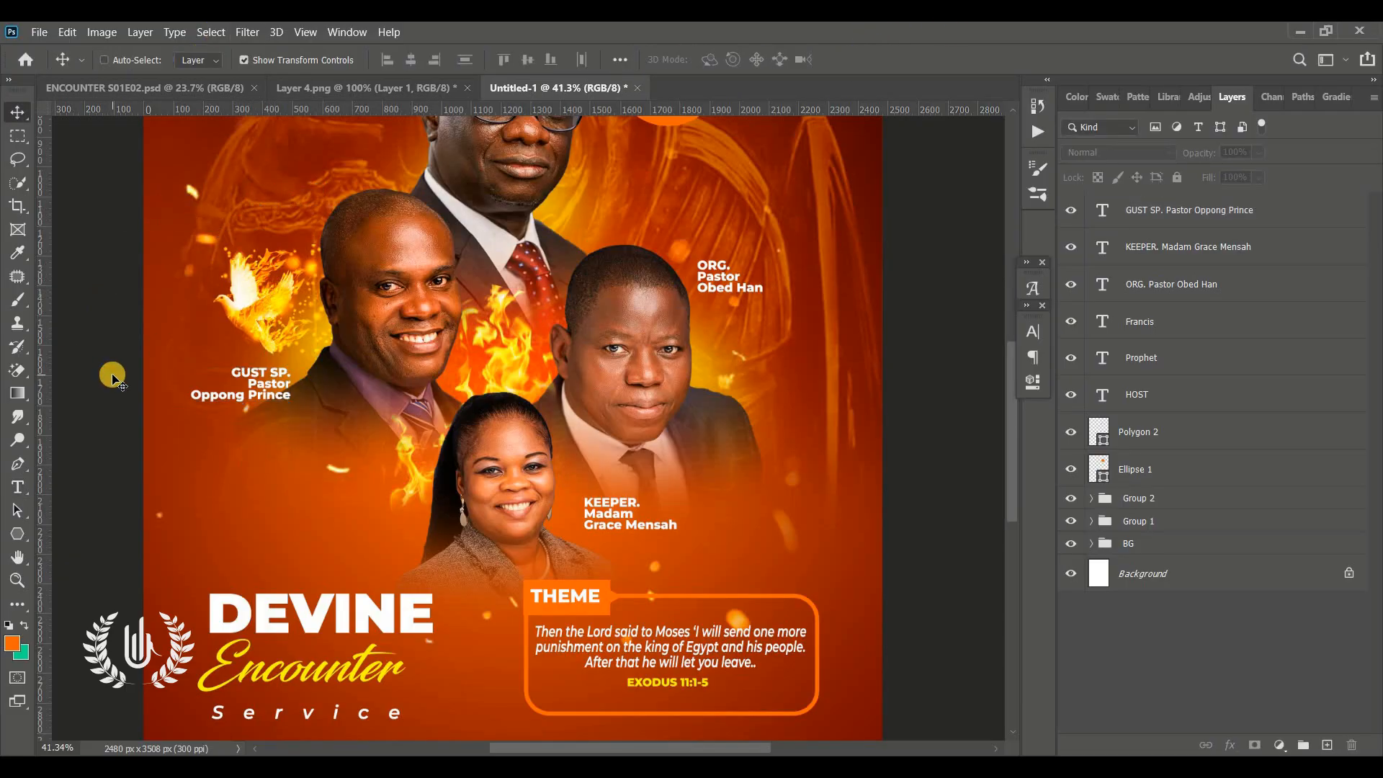
Add the word Presents in the upper-left area of the flyer above the speakers
key("ctrl+0")
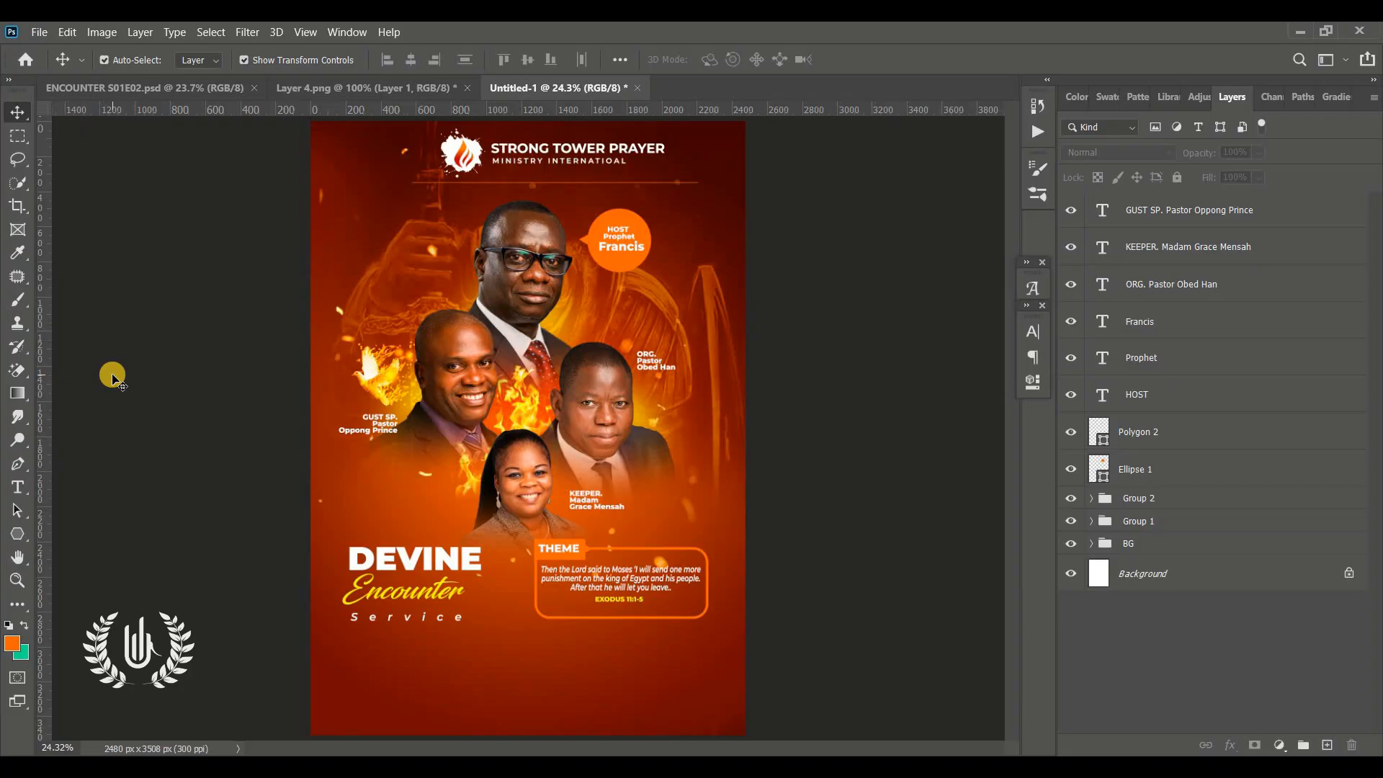
left_click(1220, 210)
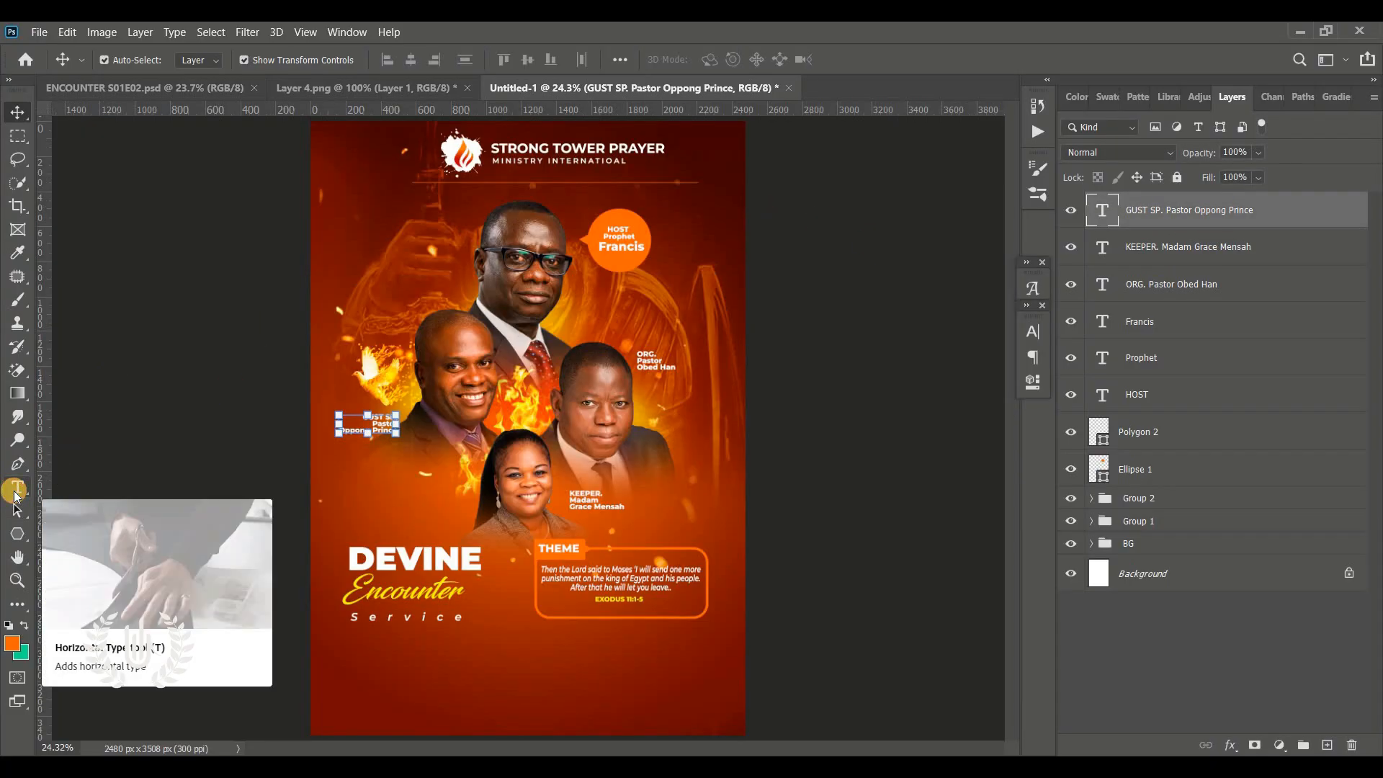
left_click(15, 489)
left_click(390, 218)
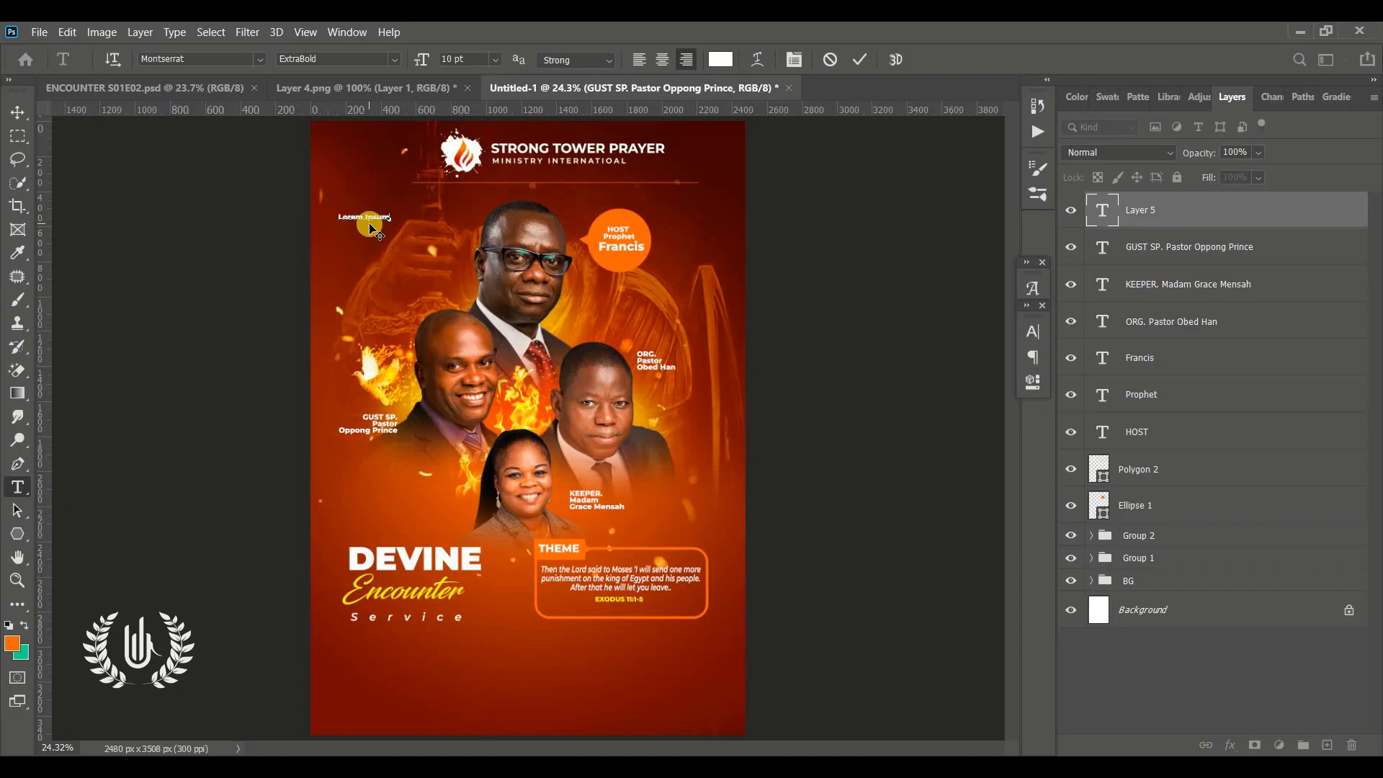
type("P")
left_click(18, 579)
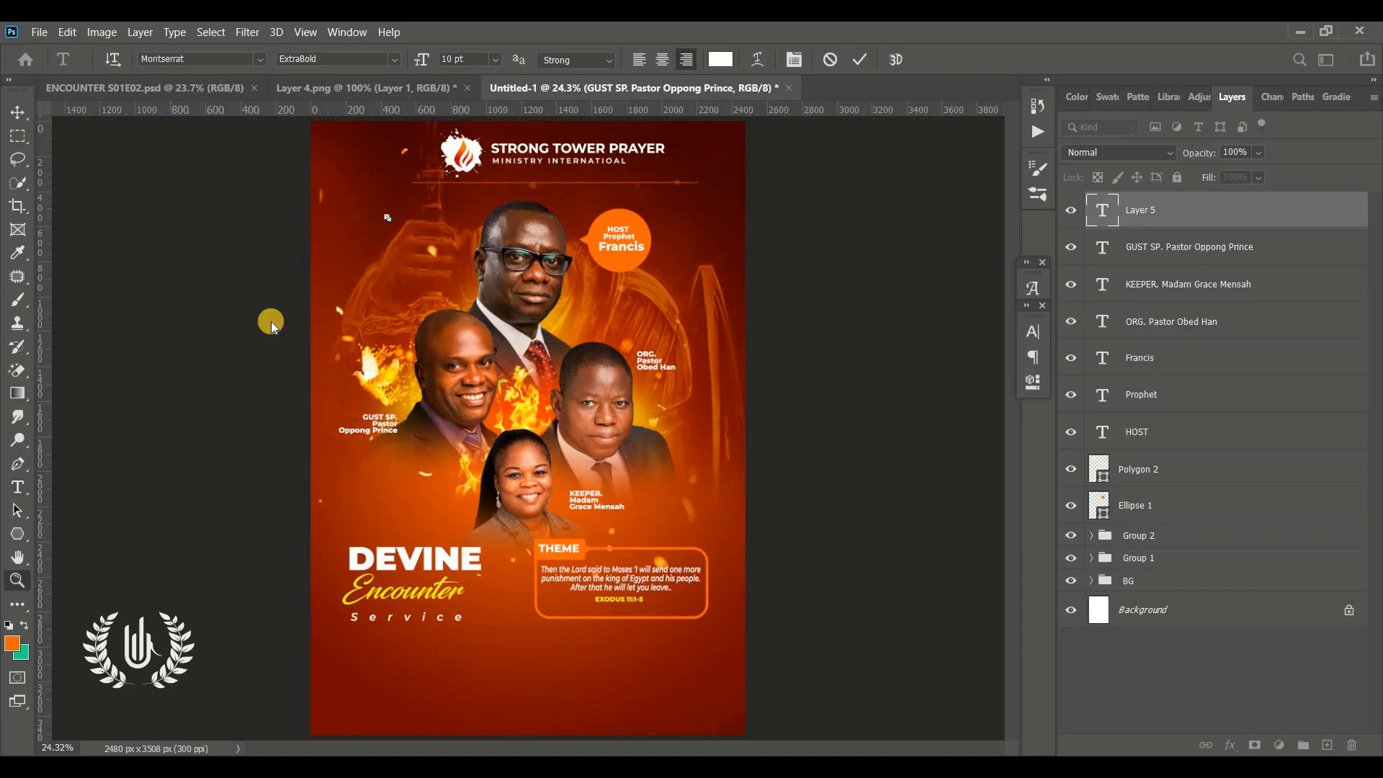
left_click_drag(364, 228, 439, 217)
scroll(441, 216, "up", 2)
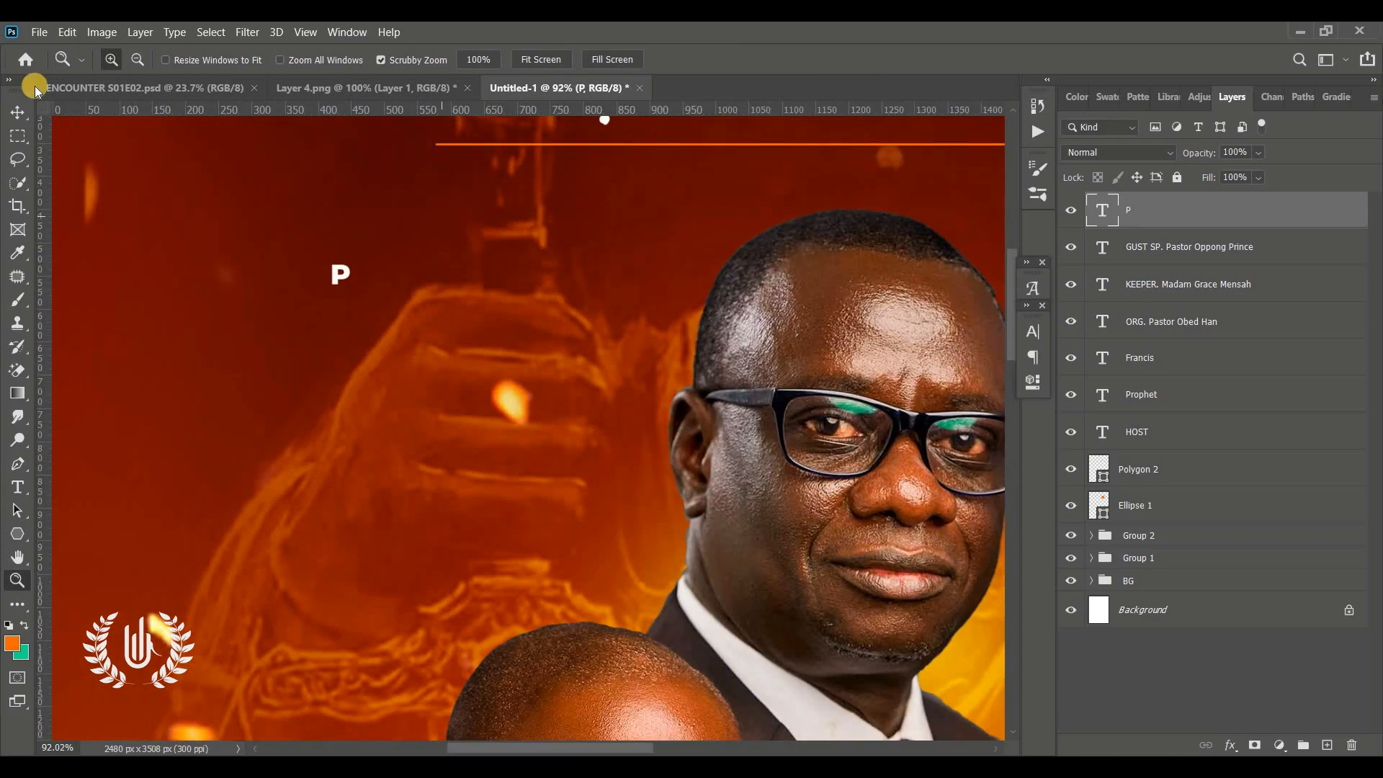
key("v")
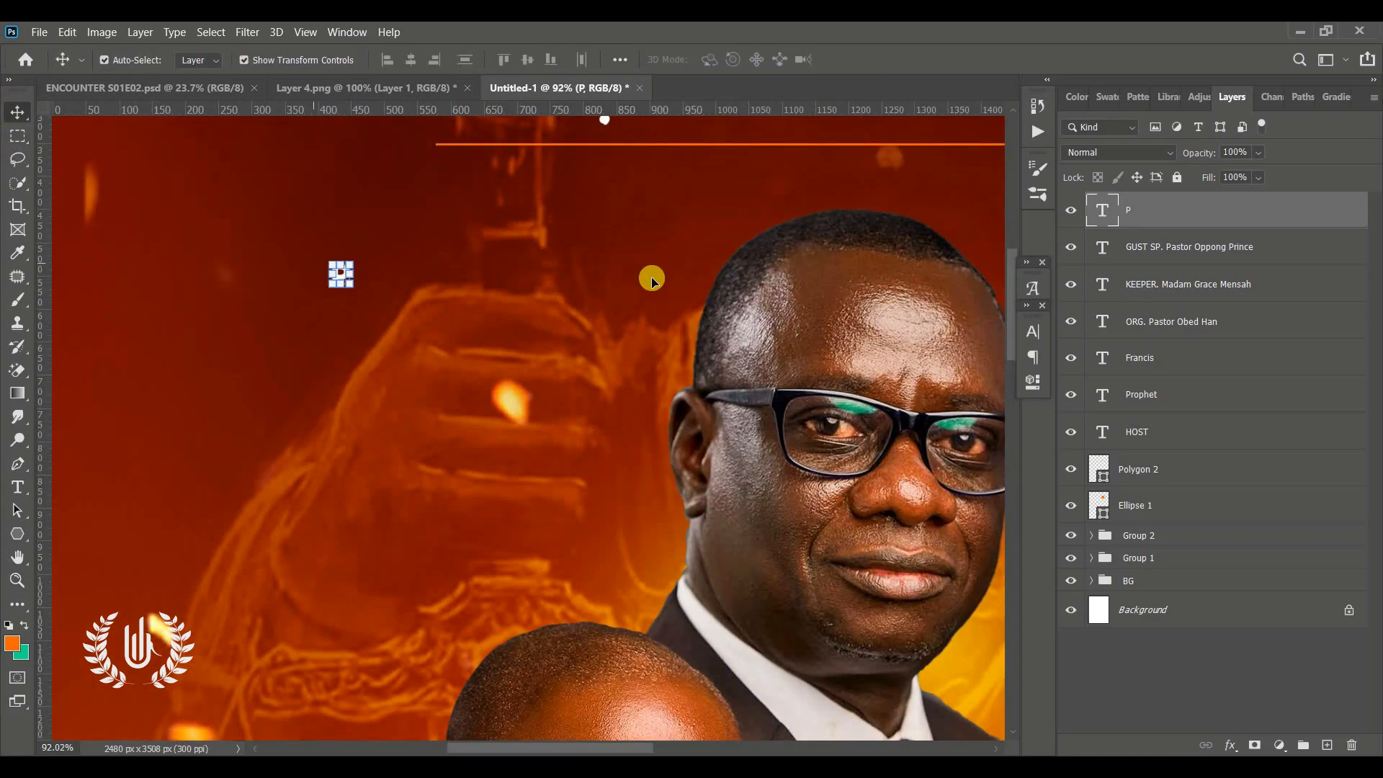
double_click(1100, 208)
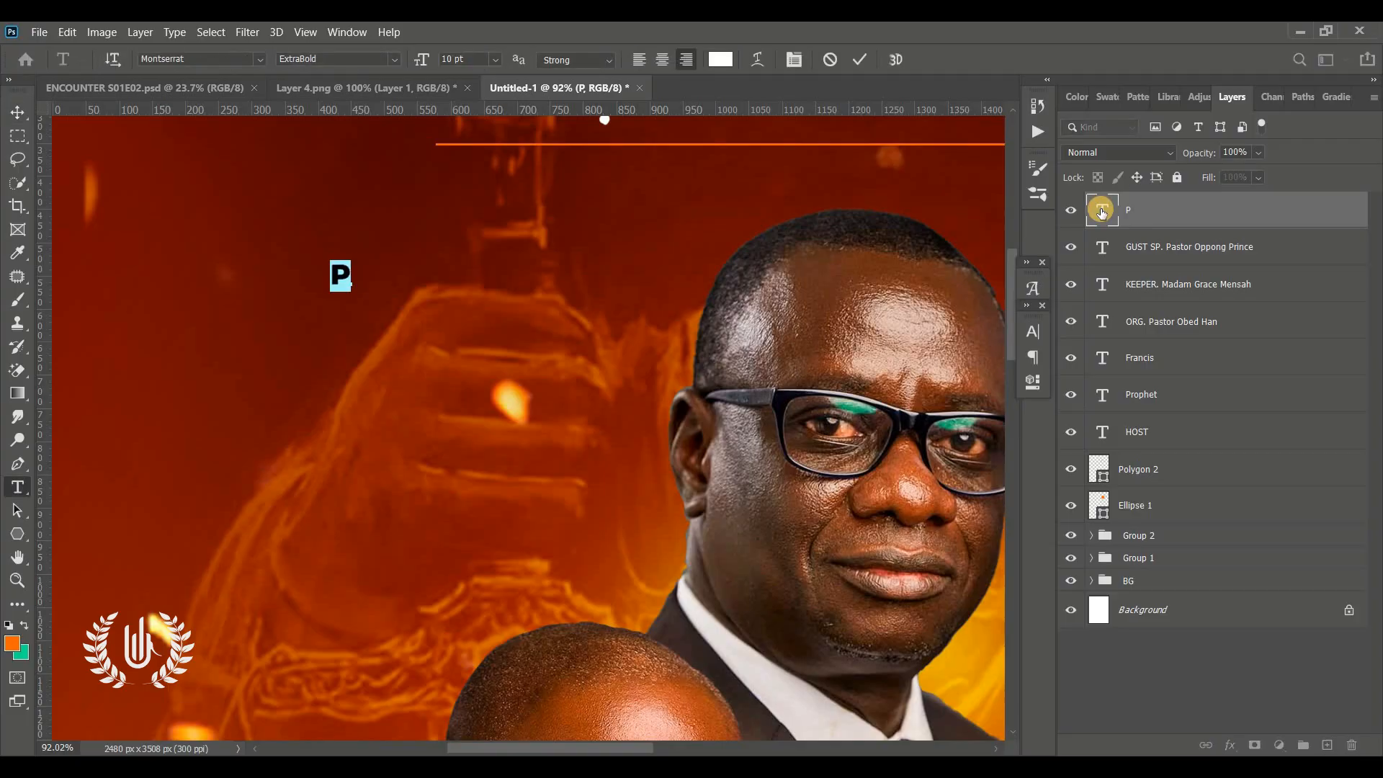
type("r")
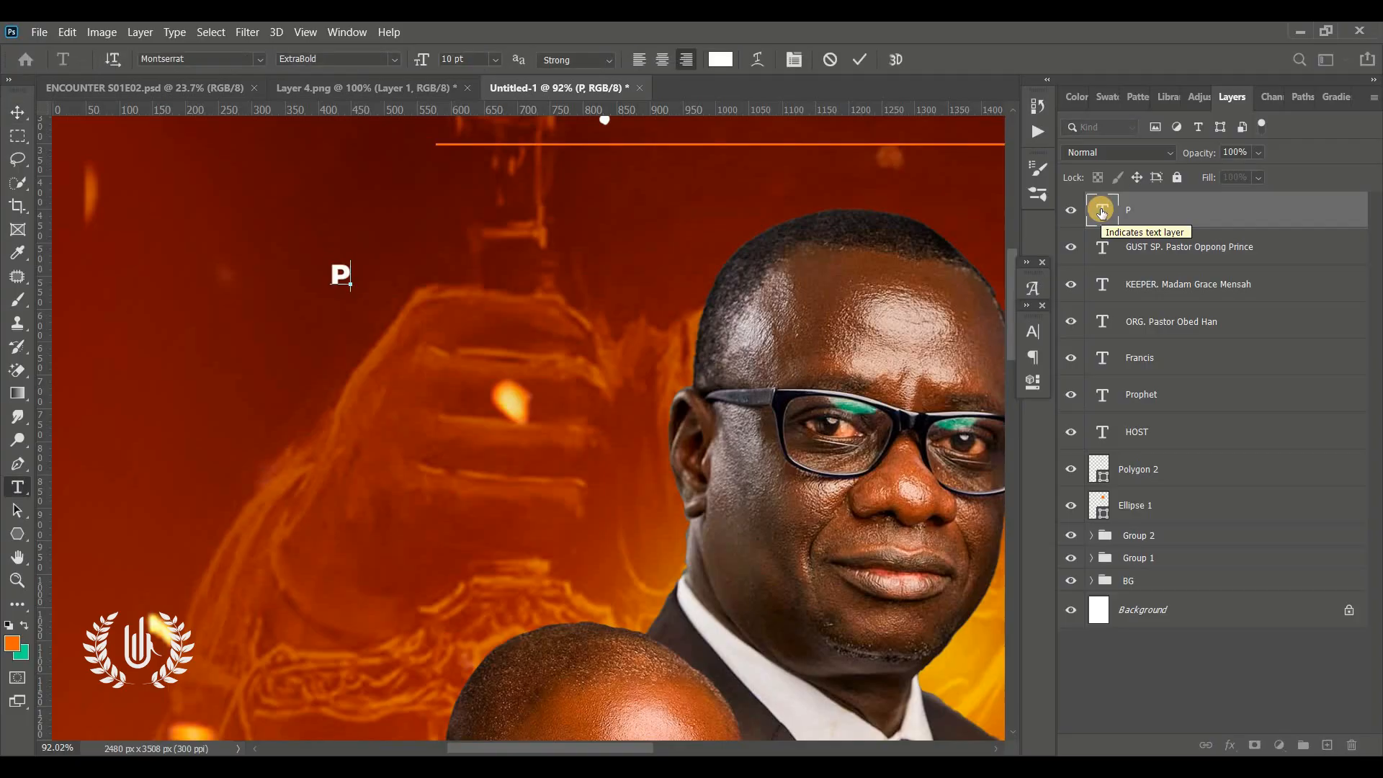
type("esents")
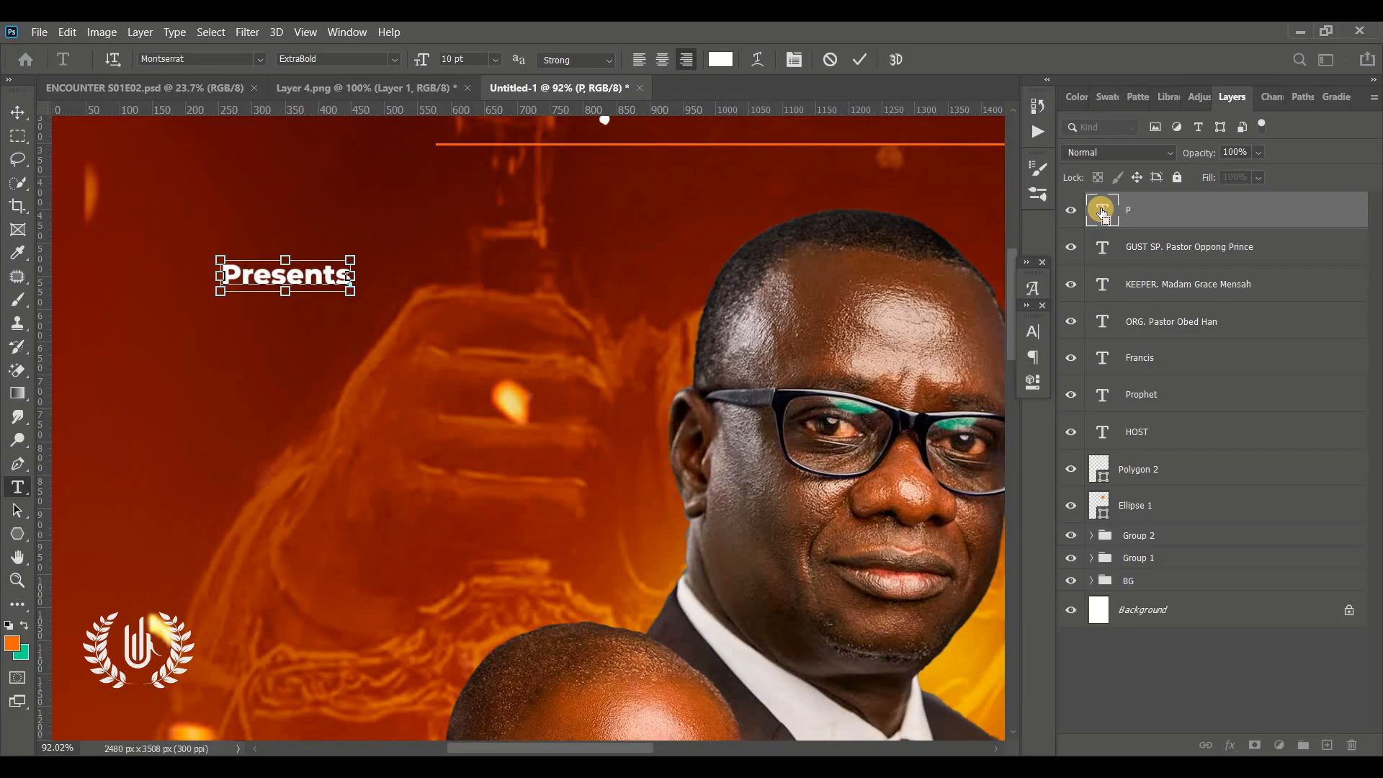
Set Presents in the Blackword font with tracking 1140, nudge it into place and commit
double_click(1102, 211)
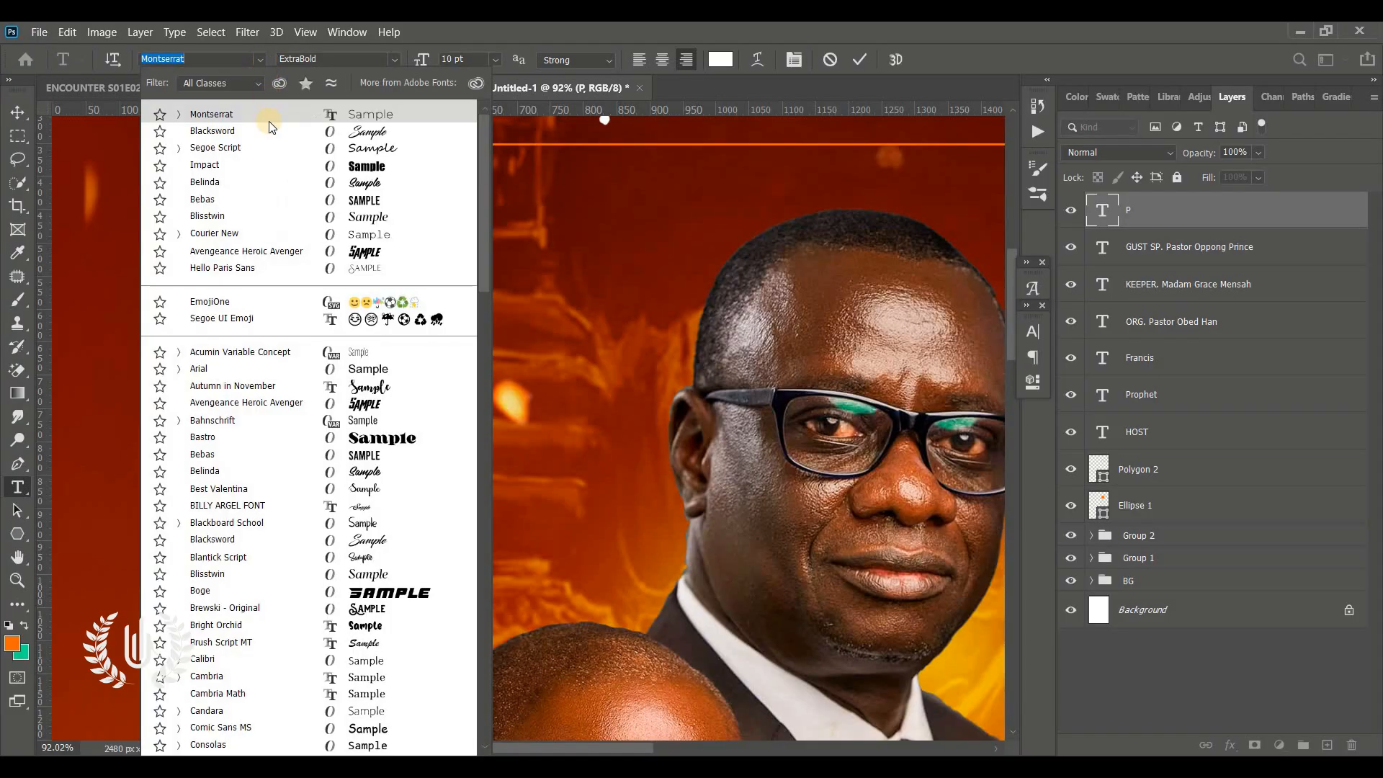
key("Escape")
key("Escape")
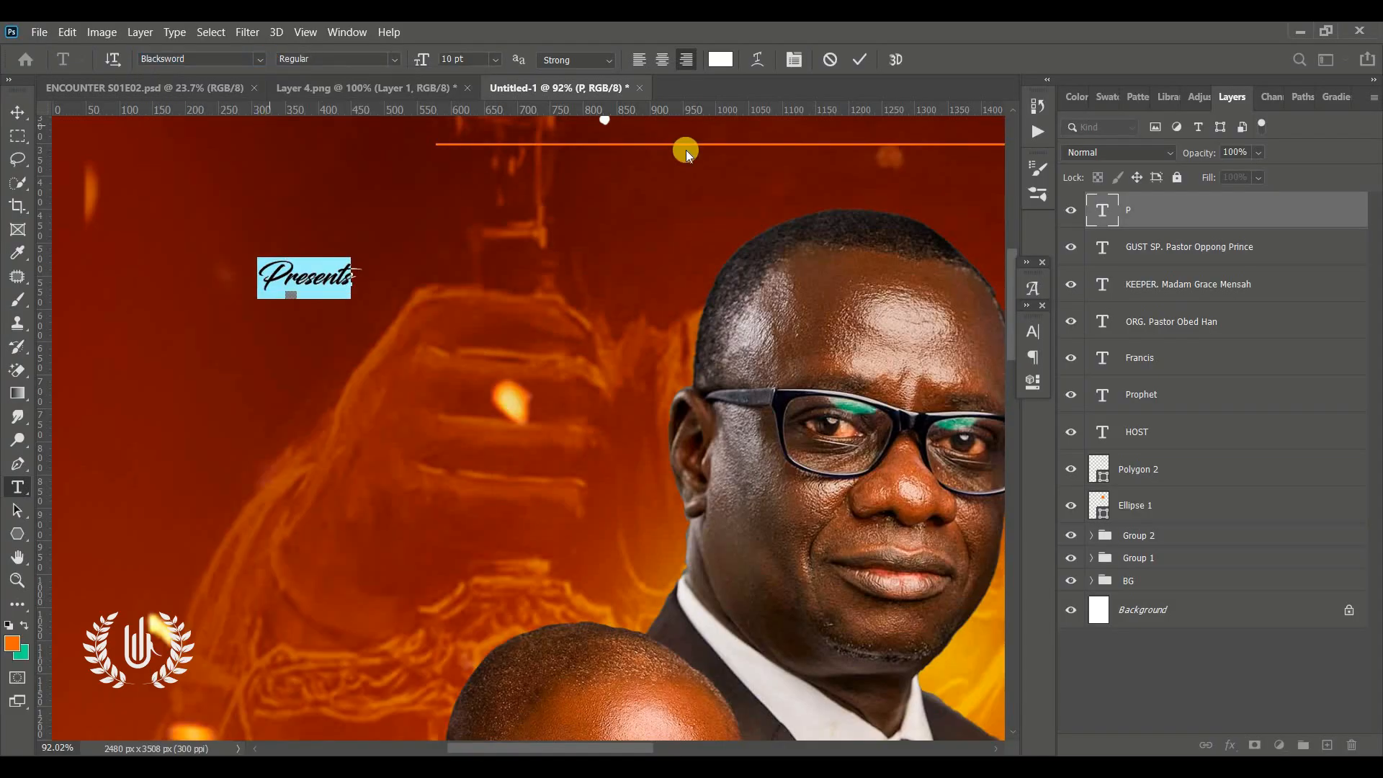
left_click(1033, 327)
left_click_drag(936, 394, 380, 353)
key("ctrl+0")
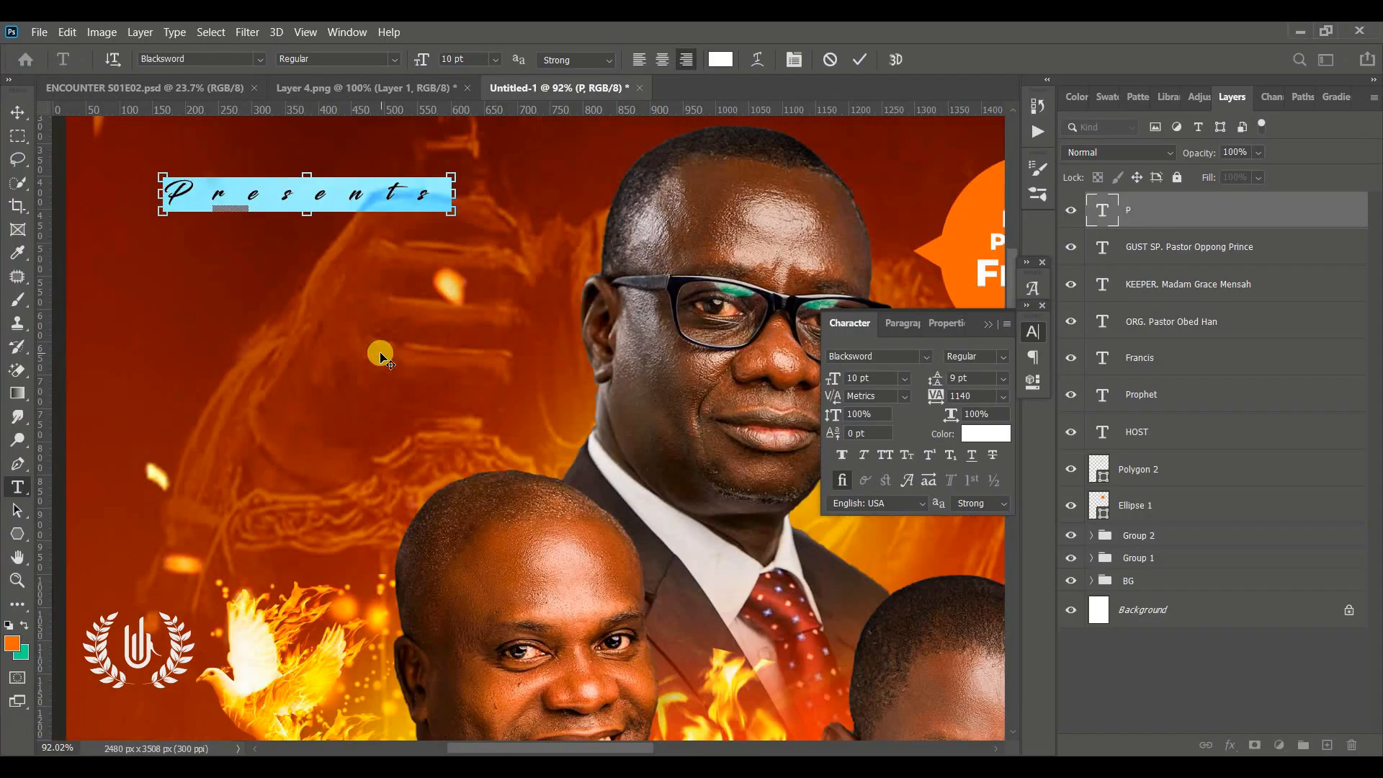
left_click_drag(376, 291, 394, 286)
left_click(859, 58)
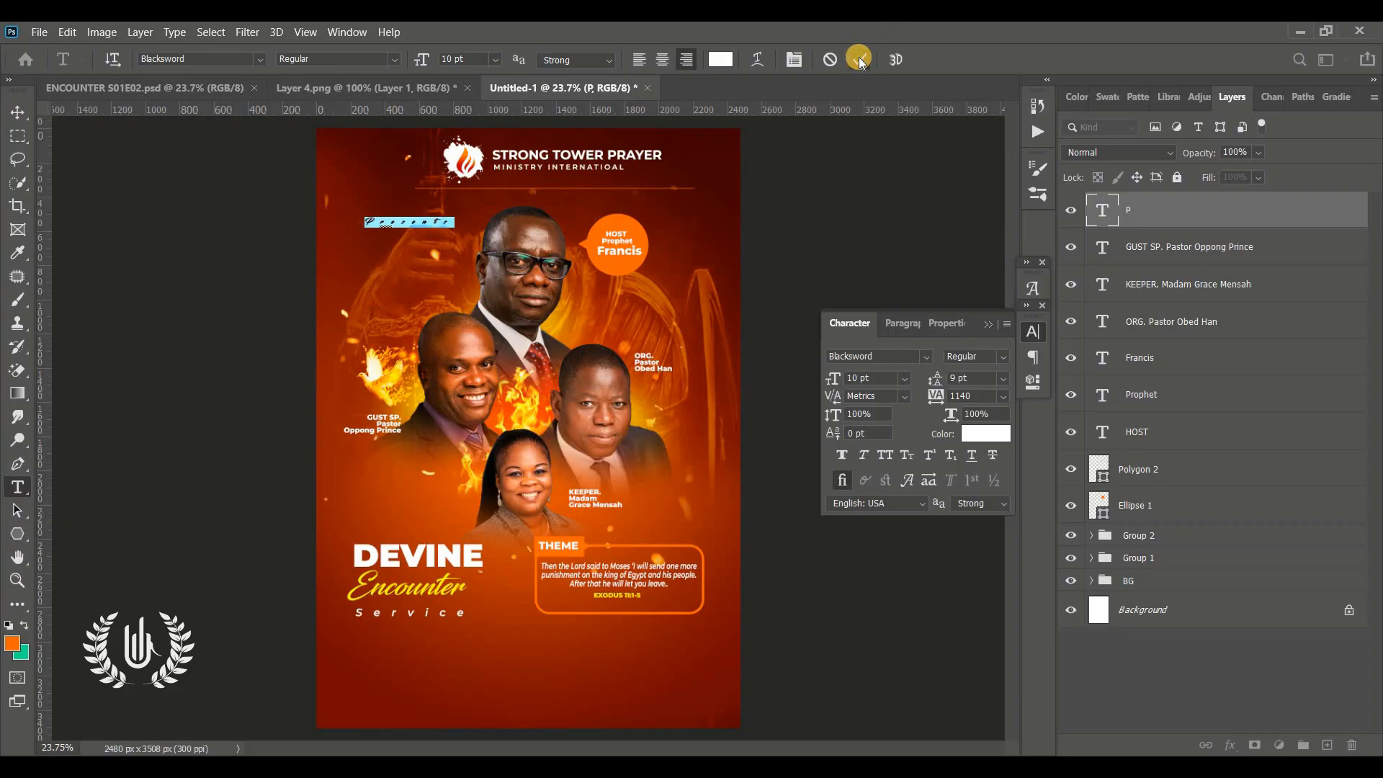
Draw a 5 px horizontal line about 2130 px wide across the flyer just below the Service text
key("v")
left_click(769, 270)
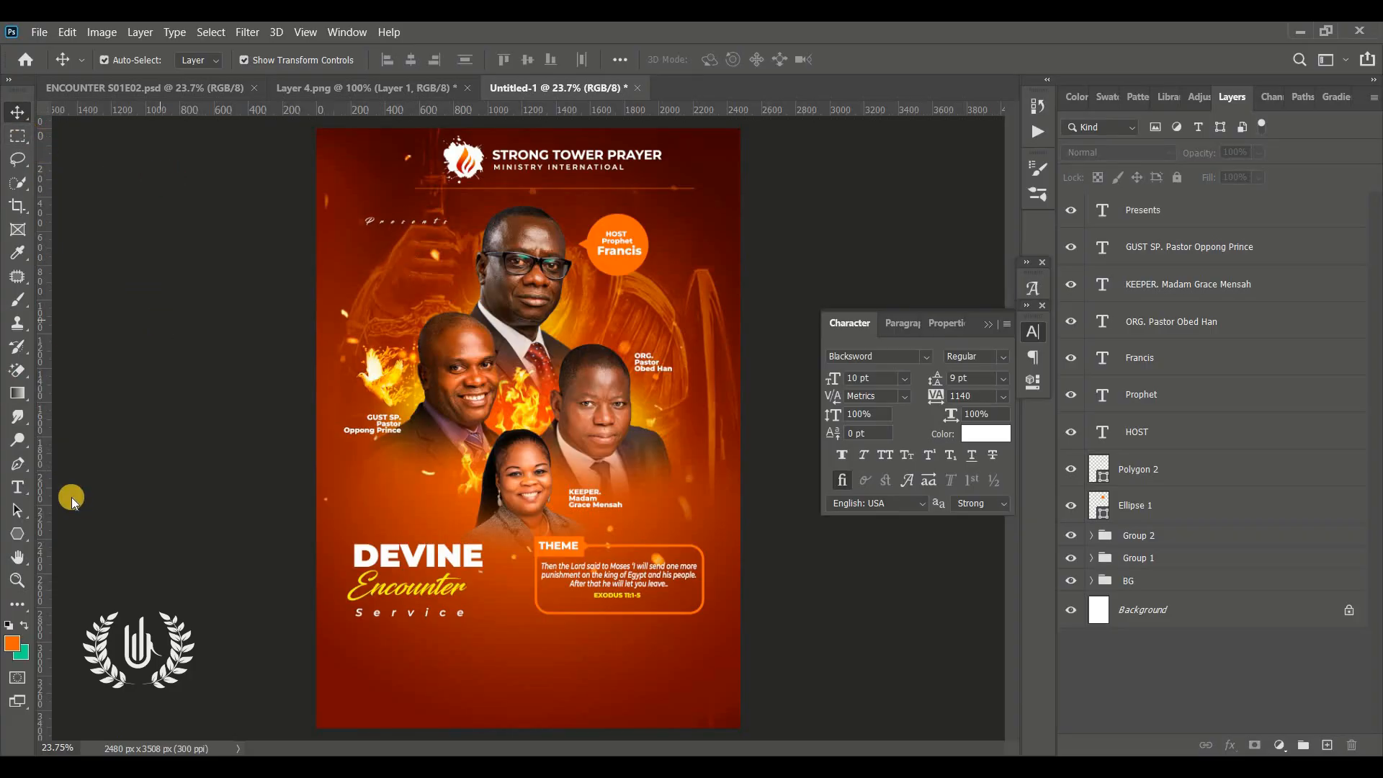
left_click(19, 584)
left_click_drag(684, 669, 1021, 395)
left_click(991, 325)
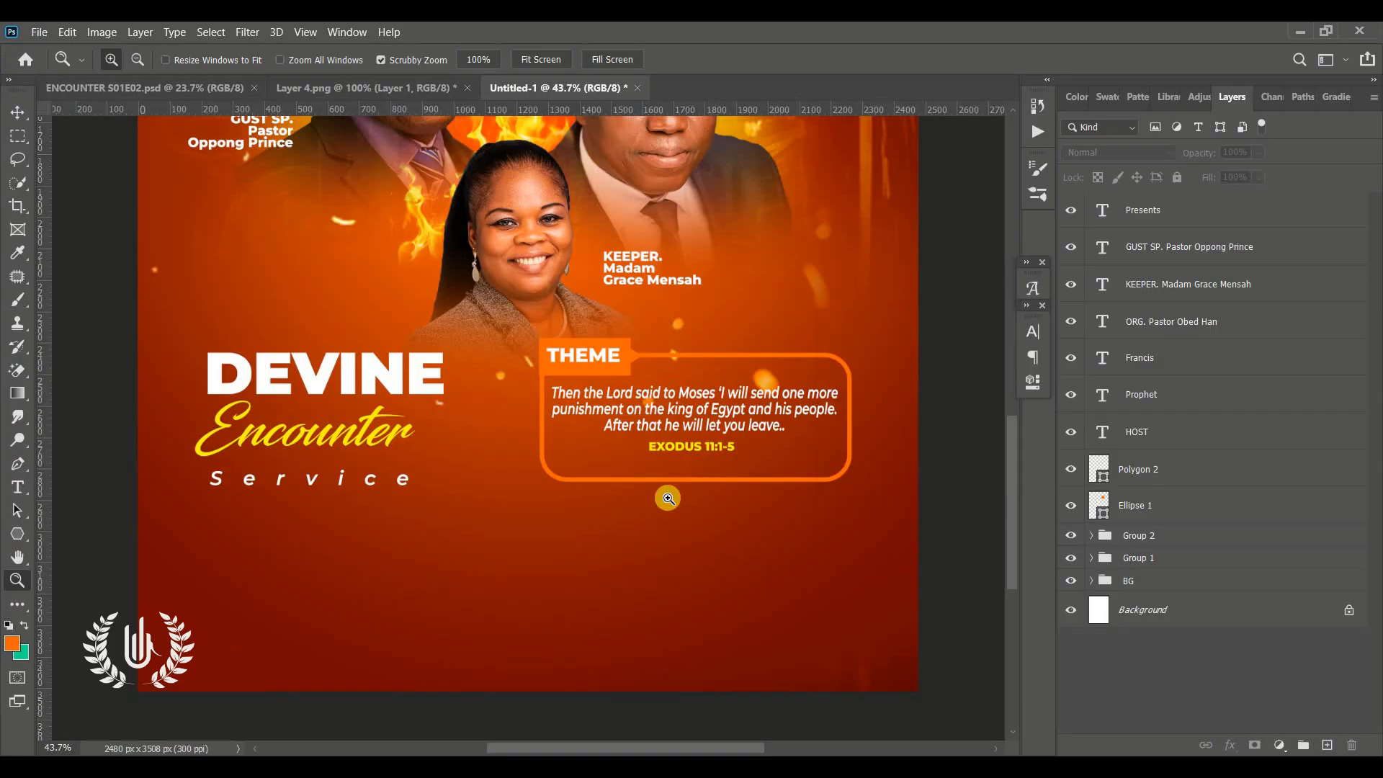
scroll(667, 498, "right", 1)
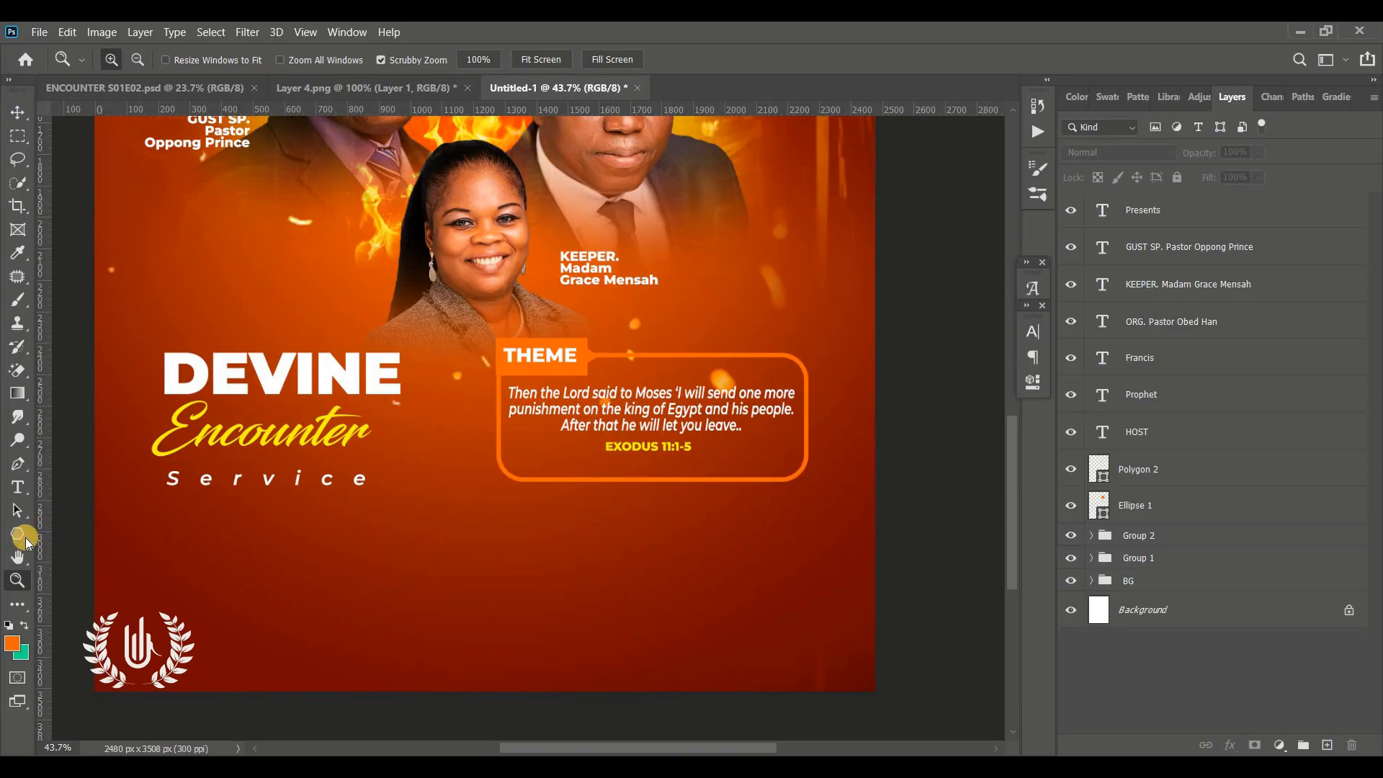
left_click(21, 535)
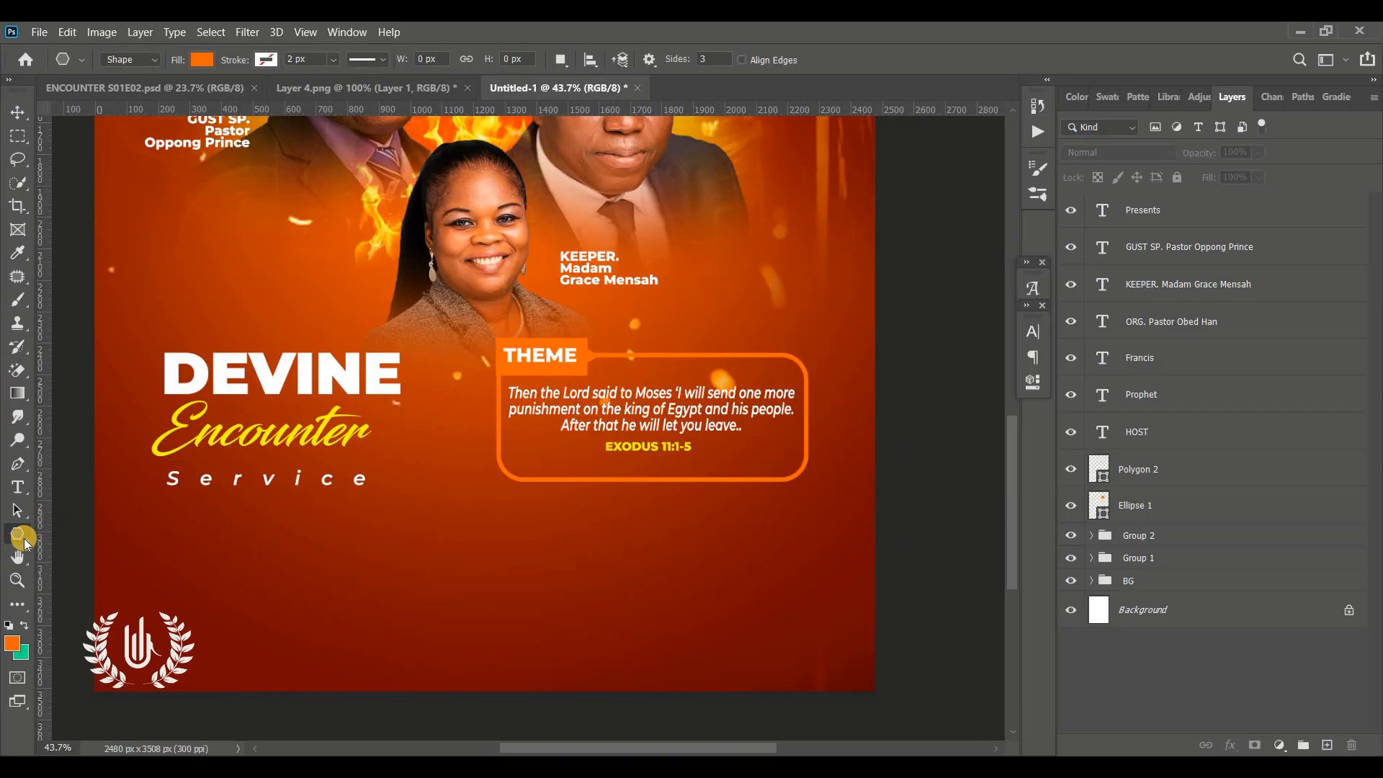
right_click(22, 536)
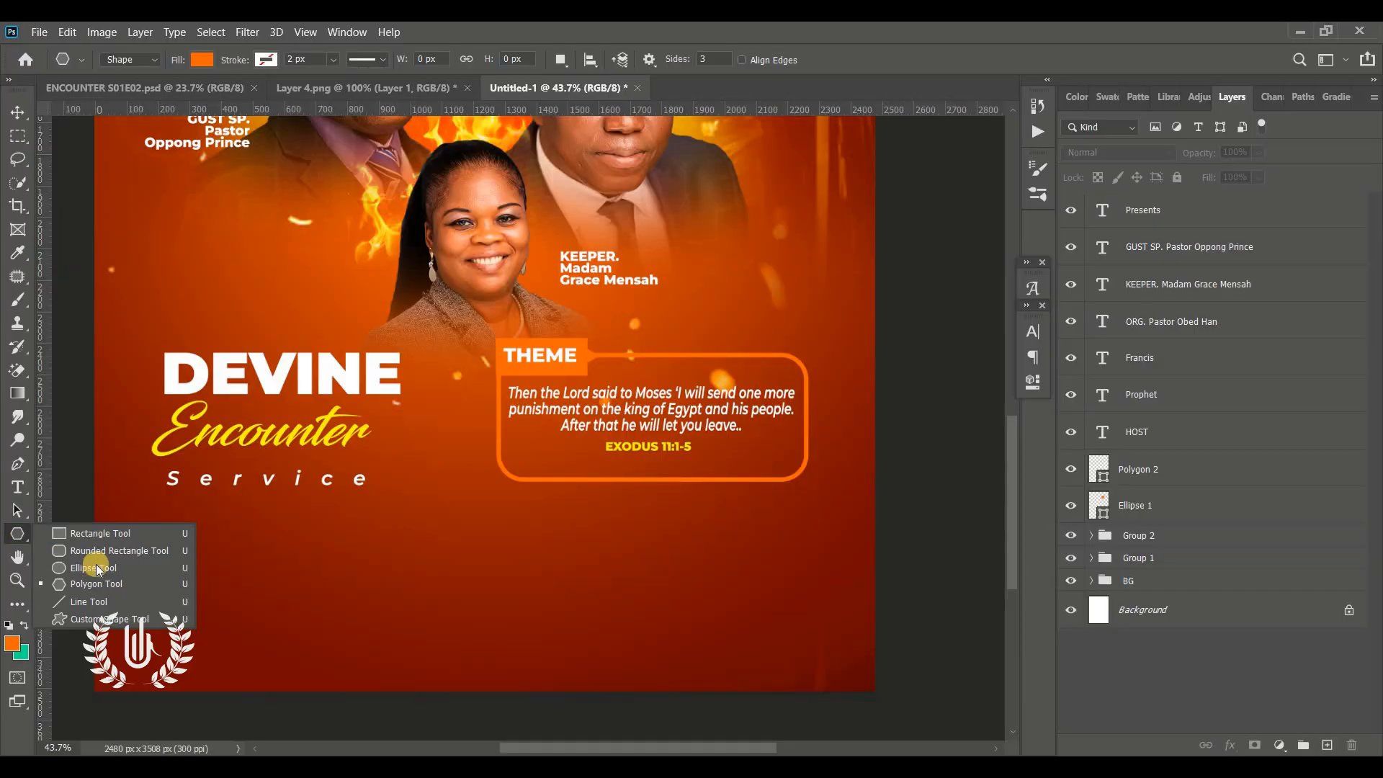
left_click(87, 602)
left_click(720, 59)
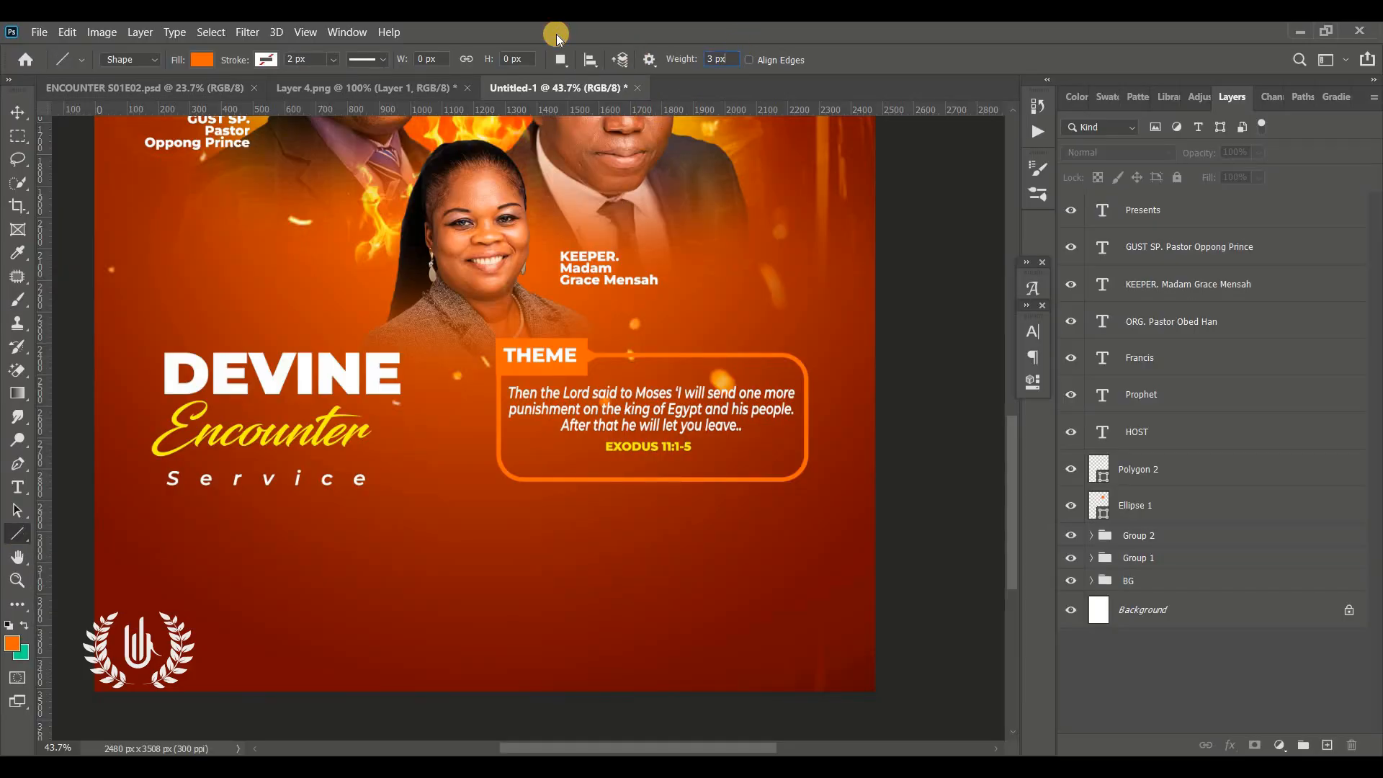
type("4")
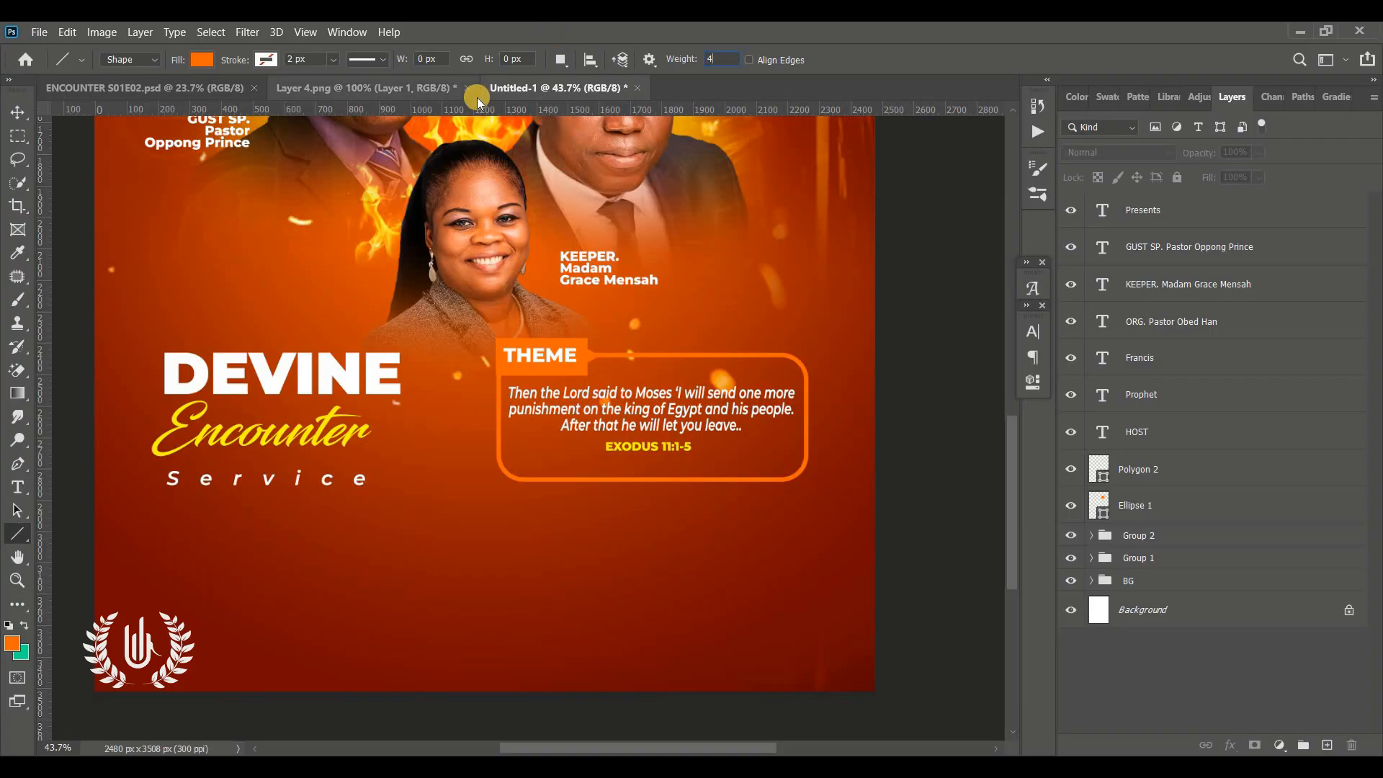
key("Return")
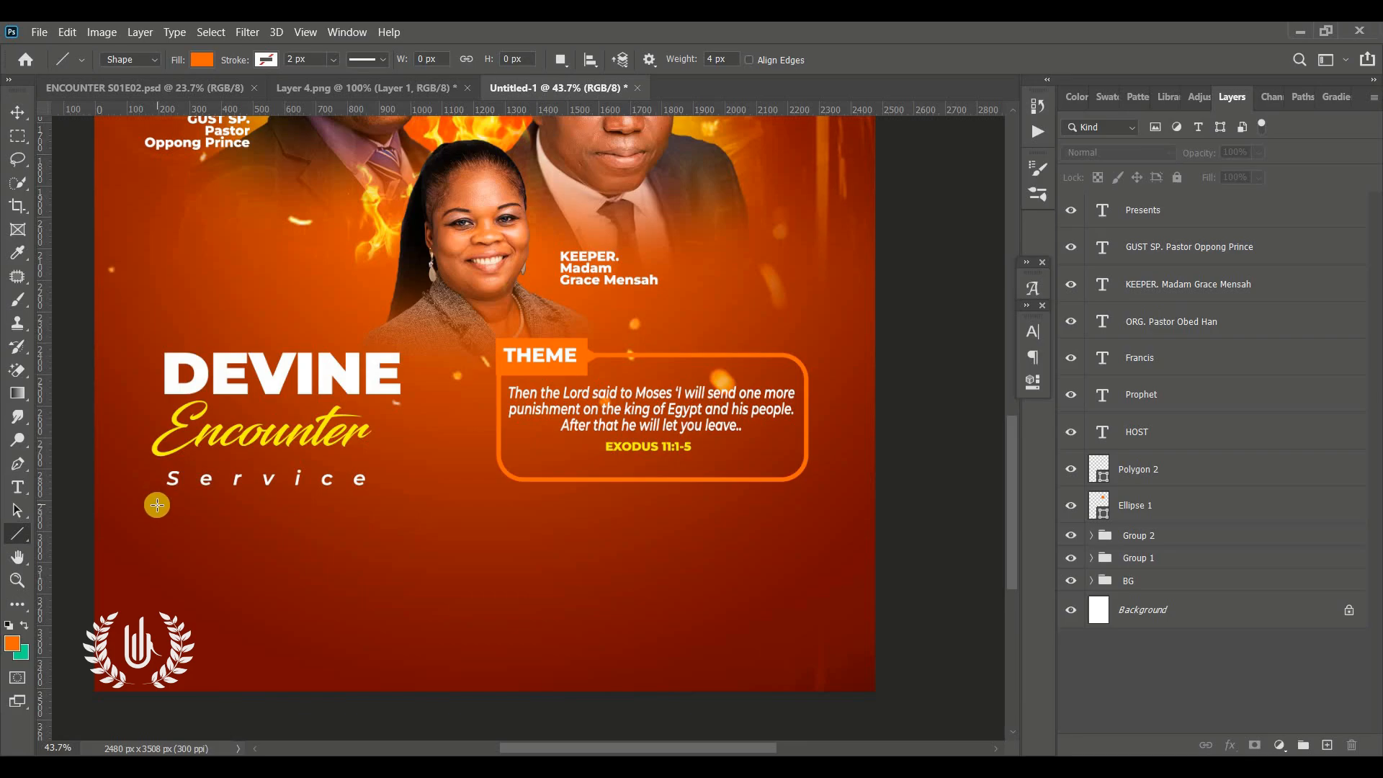
left_click(720, 59)
key("Return")
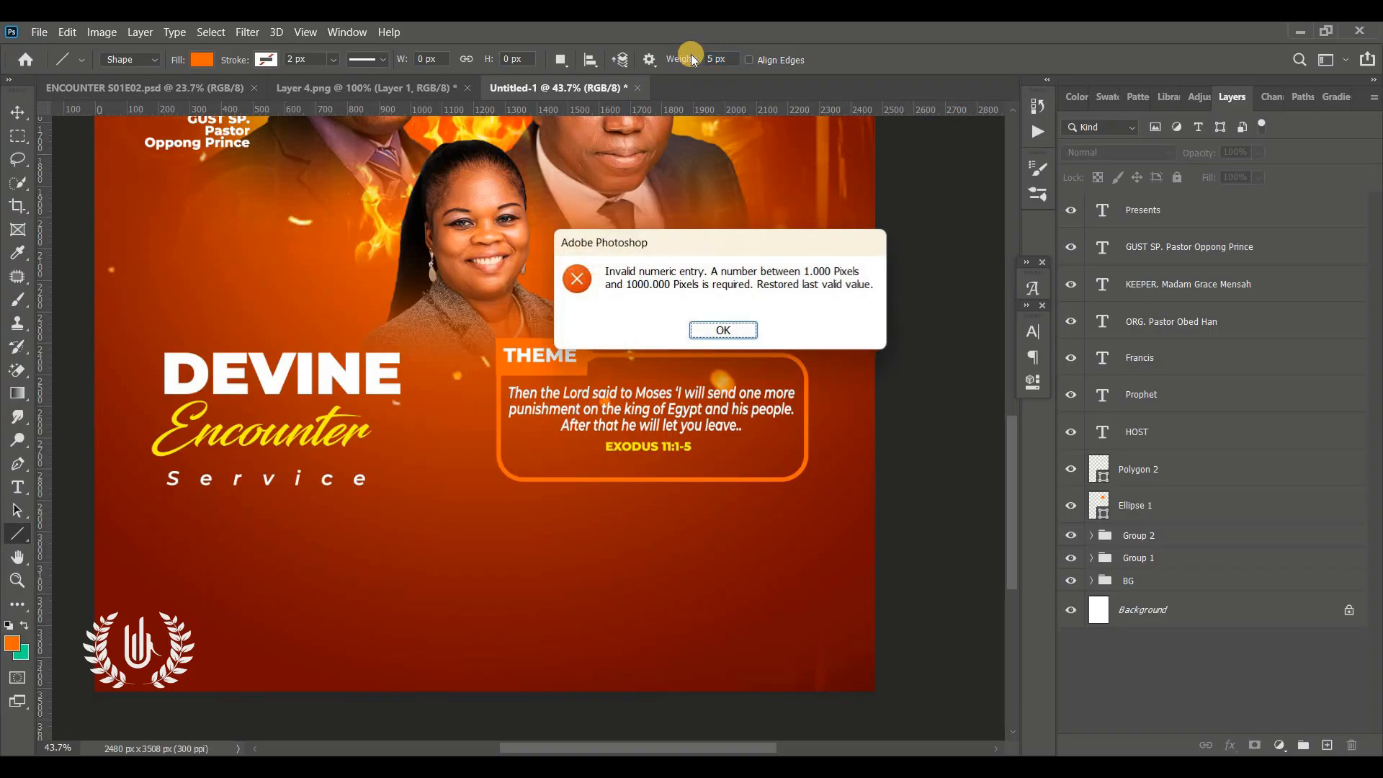
left_click(723, 330)
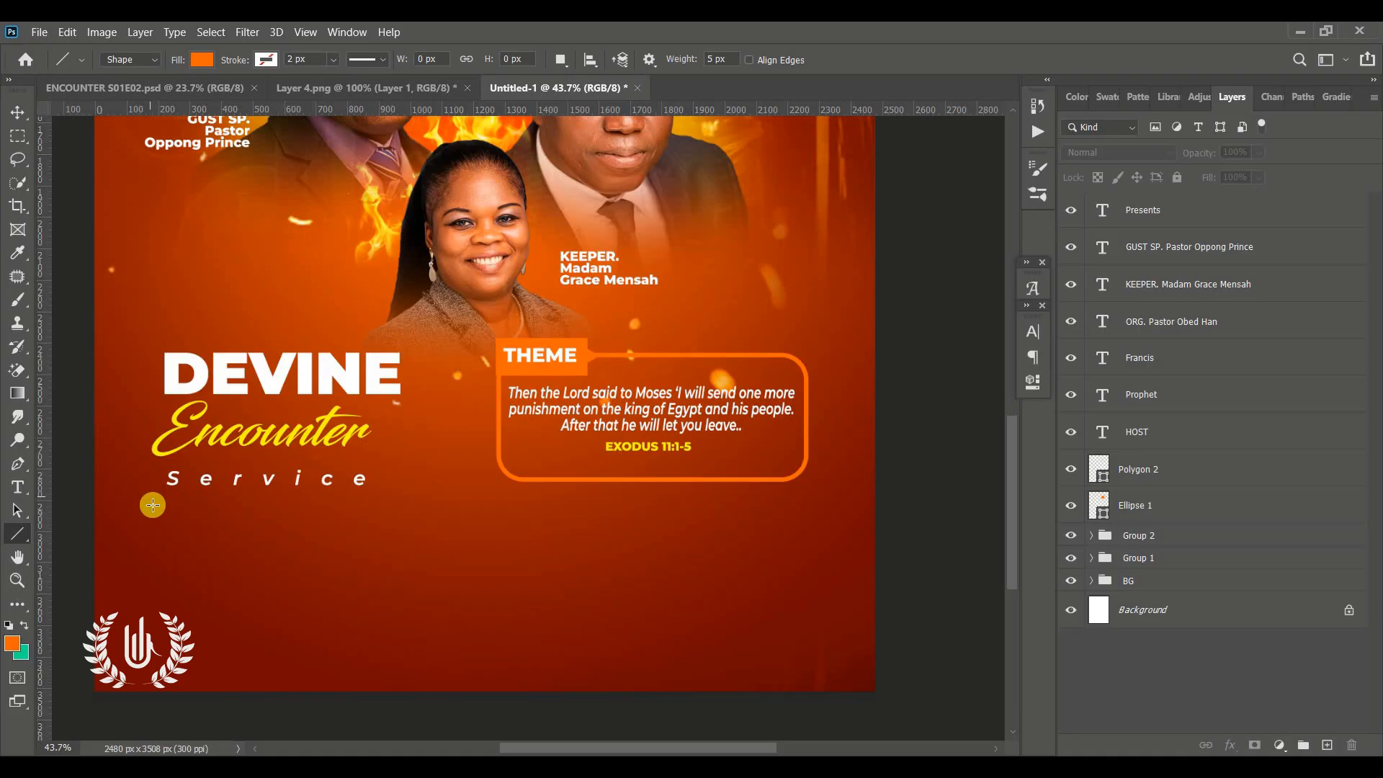
left_click_drag(156, 502, 826, 502)
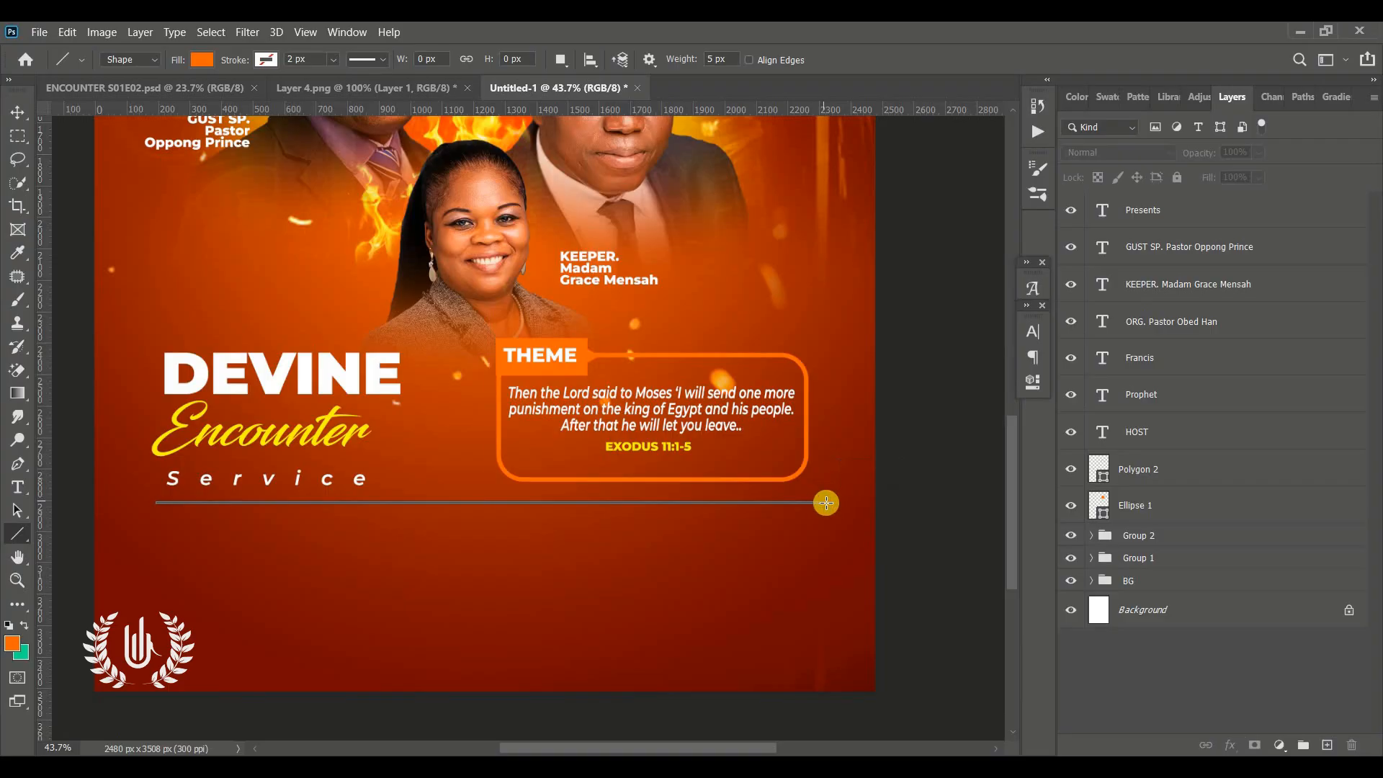
left_click(17, 113)
left_click(949, 491)
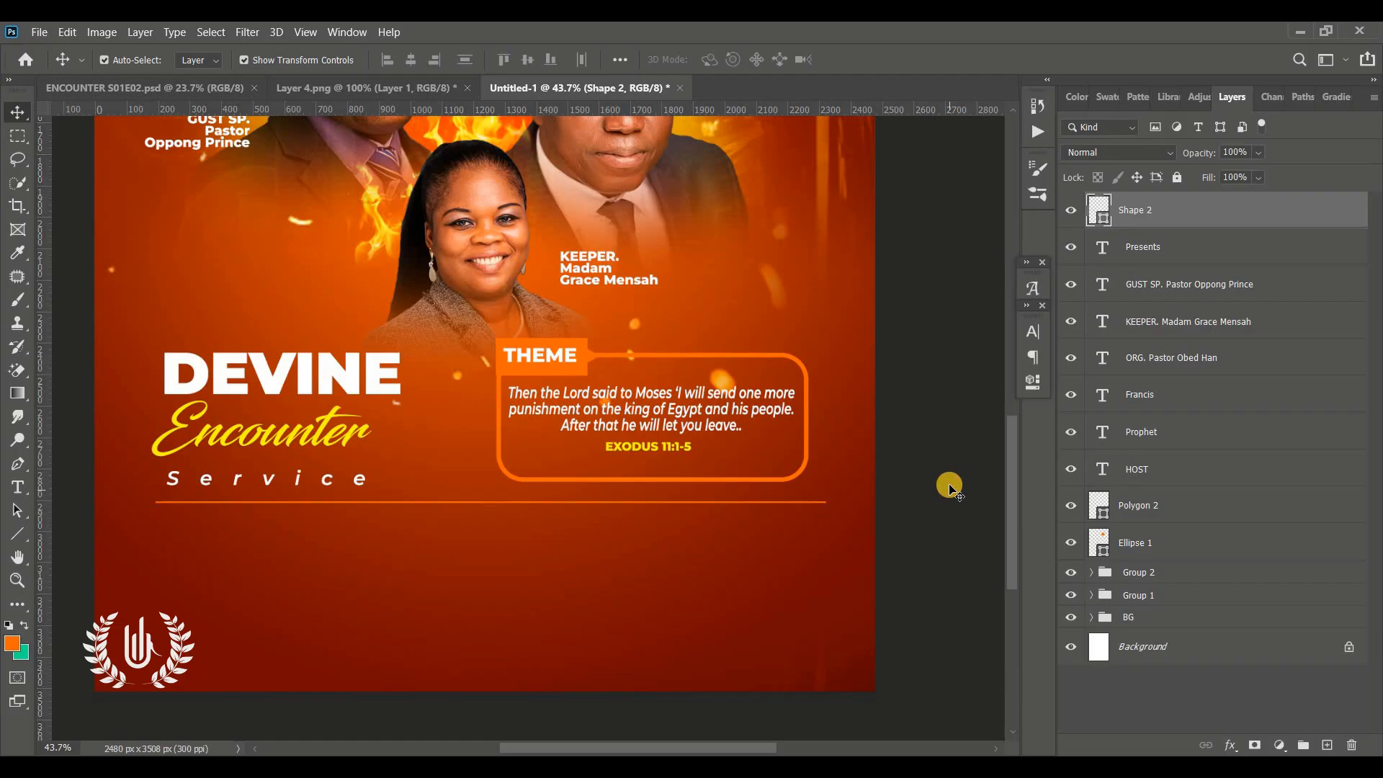
Add the text '20TH - 25TH APRIL' below the line in Montserrat Bold Italic with tracking 0
left_click(1198, 207)
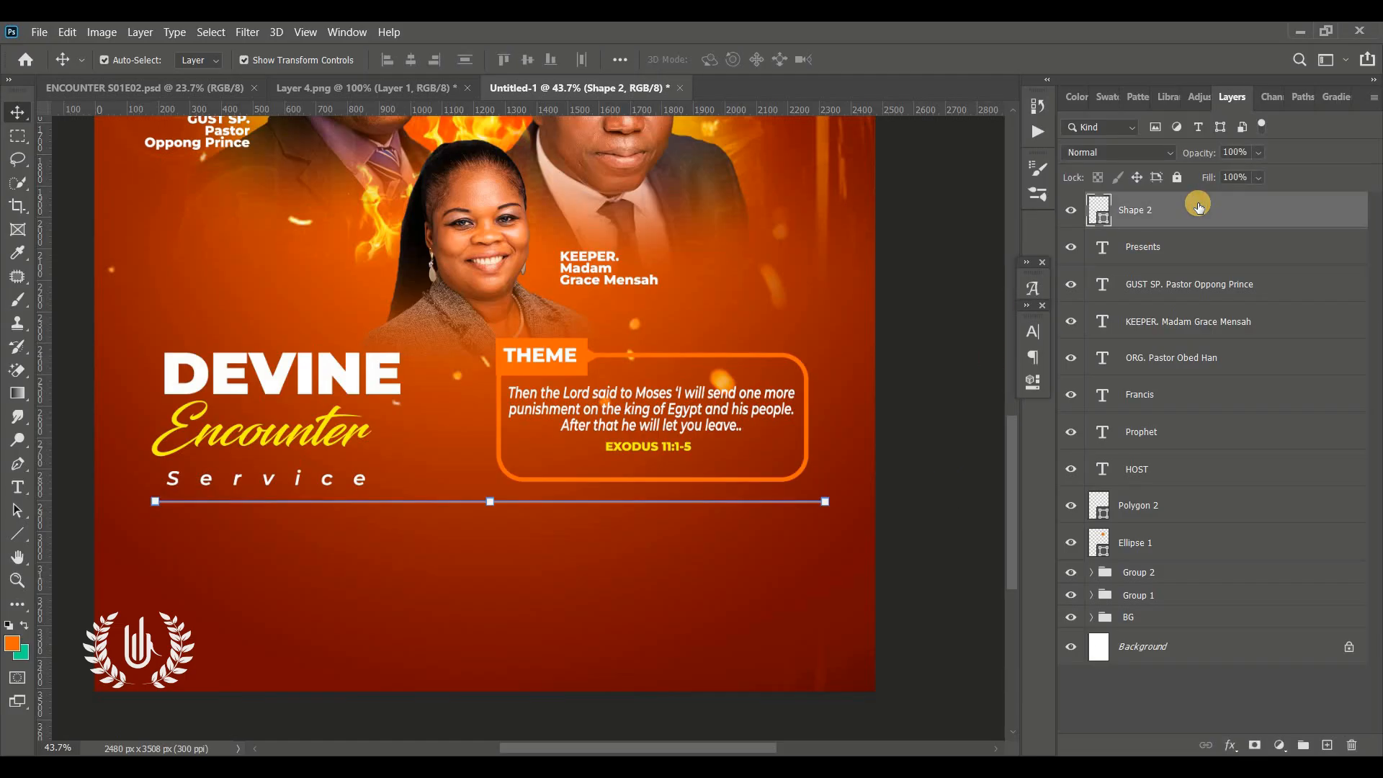
left_click(20, 483)
right_click(19, 480)
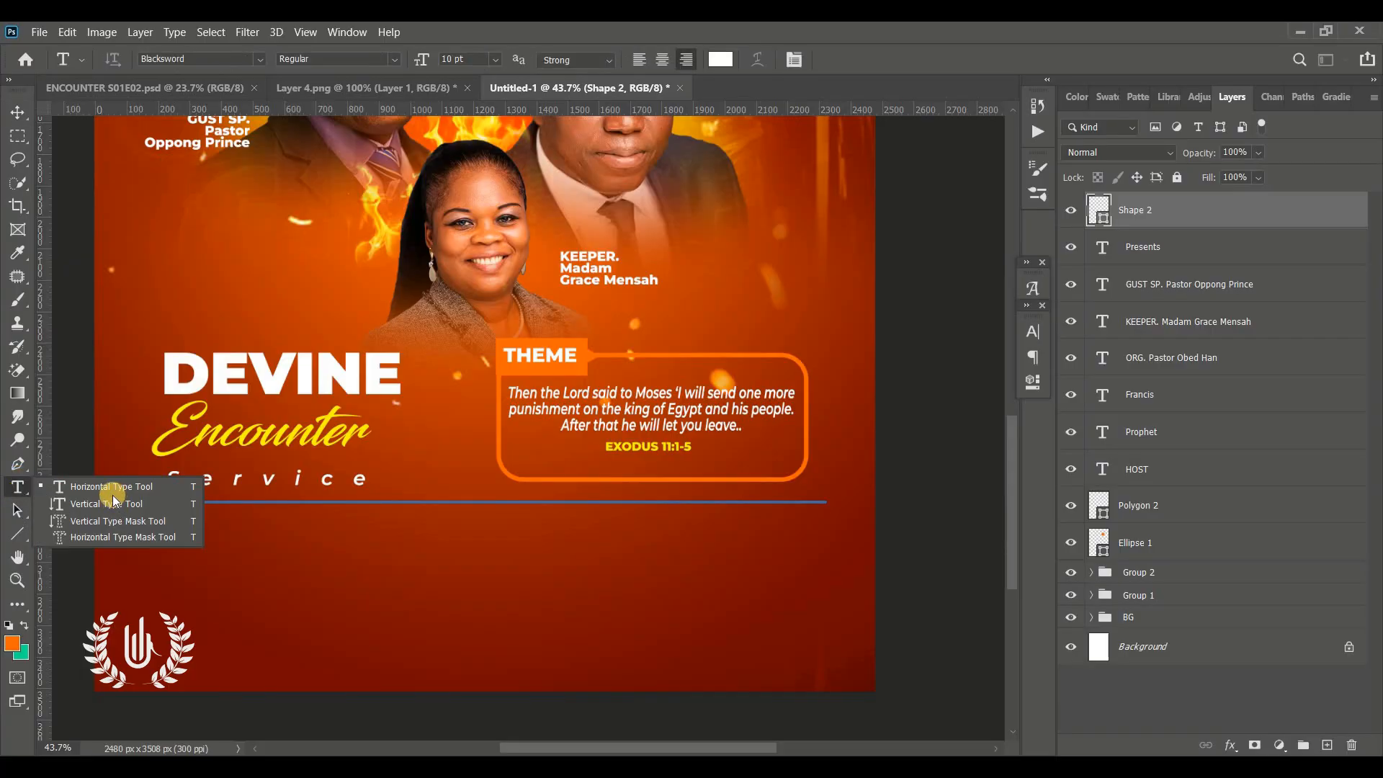
left_click(119, 486)
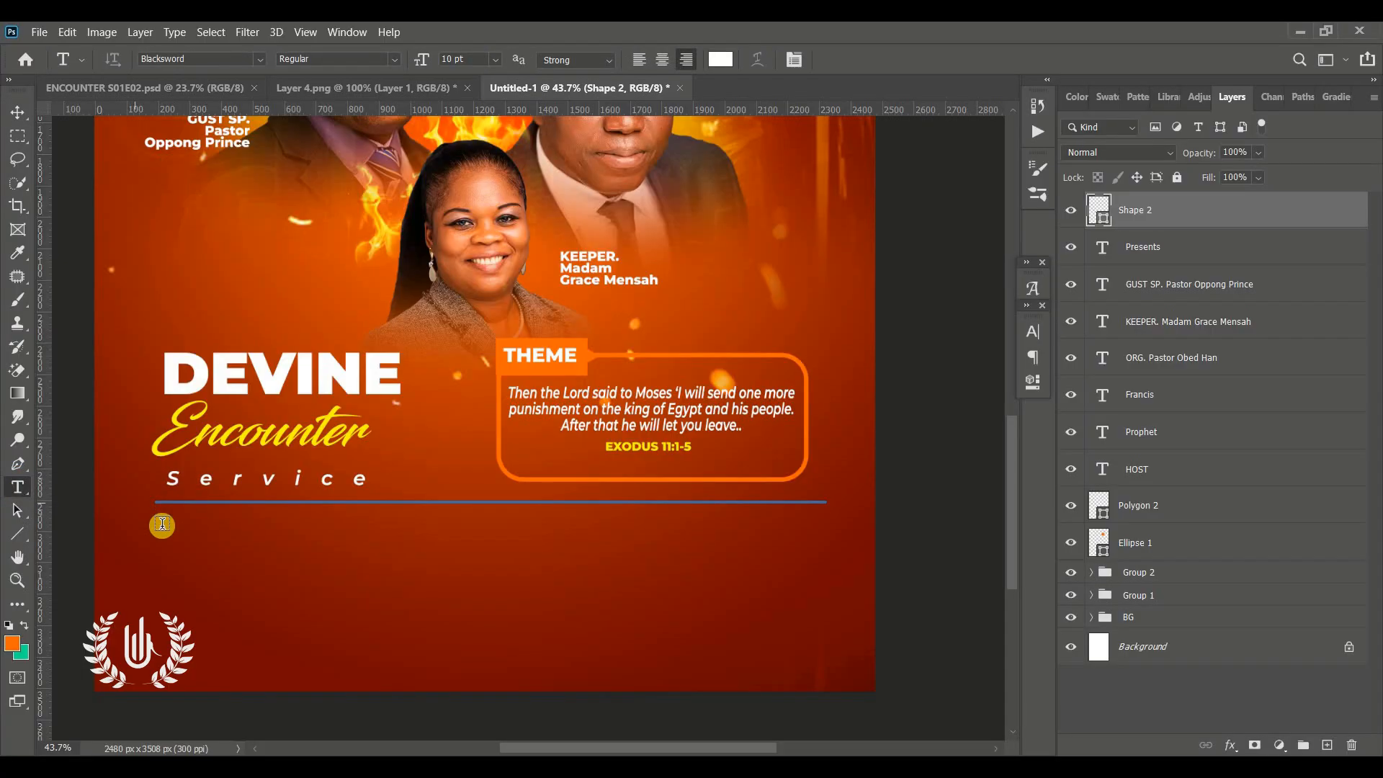
left_click(162, 524)
left_click_drag(115, 598, 307, 610)
key("ctrl+t")
left_click(935, 395)
type("0")
left_click(927, 357)
left_click(948, 430)
left_click(336, 58)
left_click(369, 241)
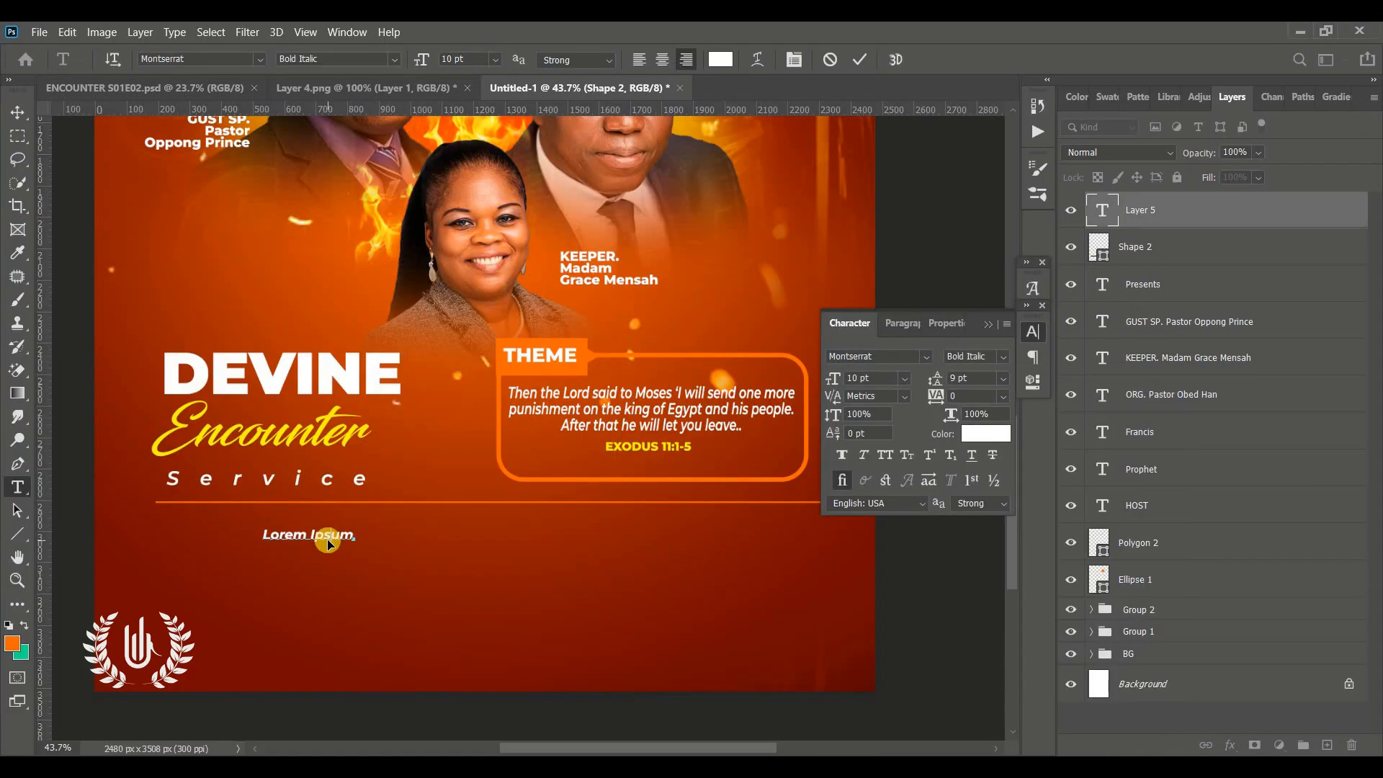
type("20TH - 25TH APRIL")
left_click(861, 60)
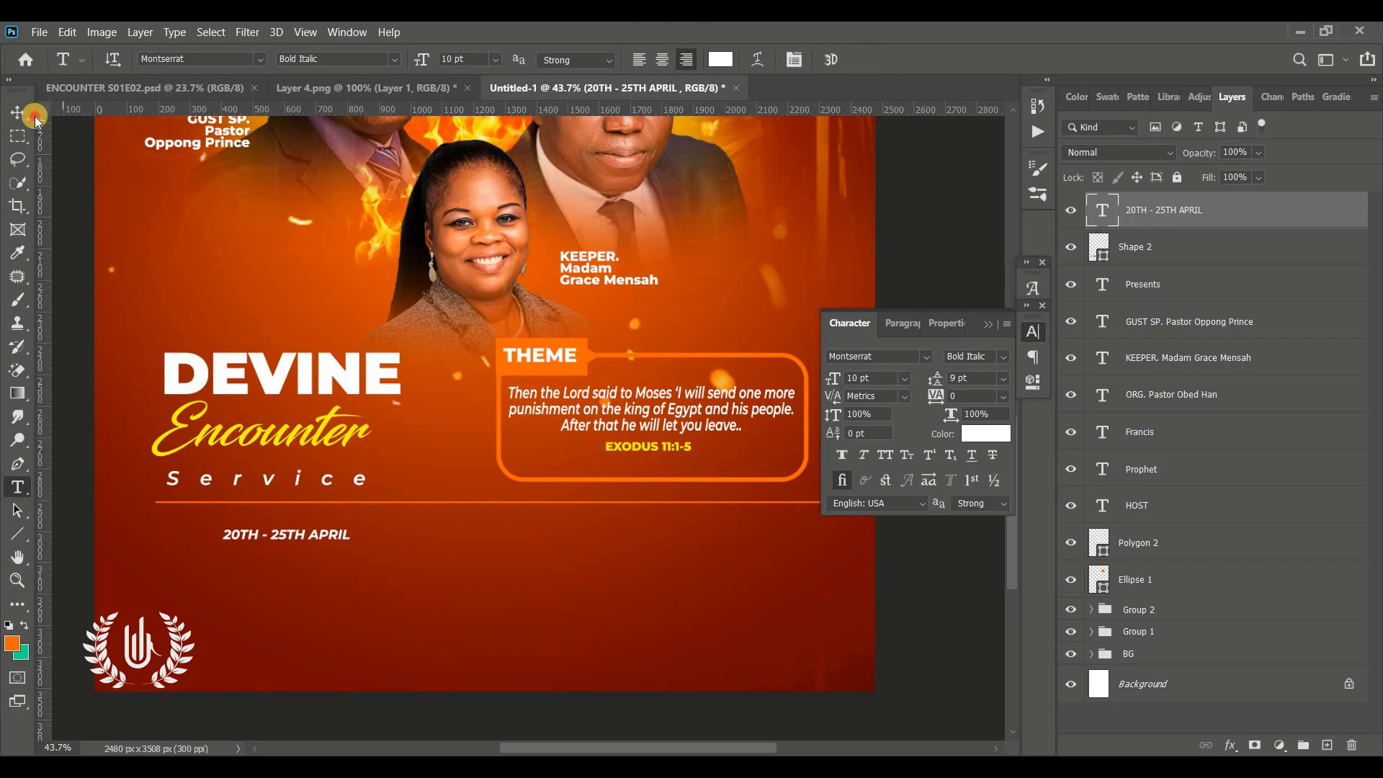
Move the date text to the left end of the line
left_click(20, 113)
left_click_drag(349, 534, 512, 533)
mouse_move(435, 532)
left_mouse_down()
mouse_move(380, 529)
mouse_move(532, 551)
mouse_move(723, 543)
mouse_move(657, 546)
mouse_move(582, 514)
left_mouse_up()
left_click(988, 324)
left_click(892, 61)
Draw a thin vertical divider and an orange rectangle to the right of the date text
key("u")
double_click(1099, 211)
left_click(905, 180)
left_click(1311, 180)
right_click(17, 533)
left_click(63, 534)
left_click(1327, 745)
Add the text 2026 inside the orange rectangle
key("t")
left_click(648, 531)
type("2026")
Scale the date text, divider, orange box and 2026 together to about 132%, about 2038 px wide
left_click(17, 112)
left_click_drag(643, 525, 809, 529)
left_click(891, 61)
left_click(1152, 327, "shift")
left_click_drag(175, 529, 166, 529)
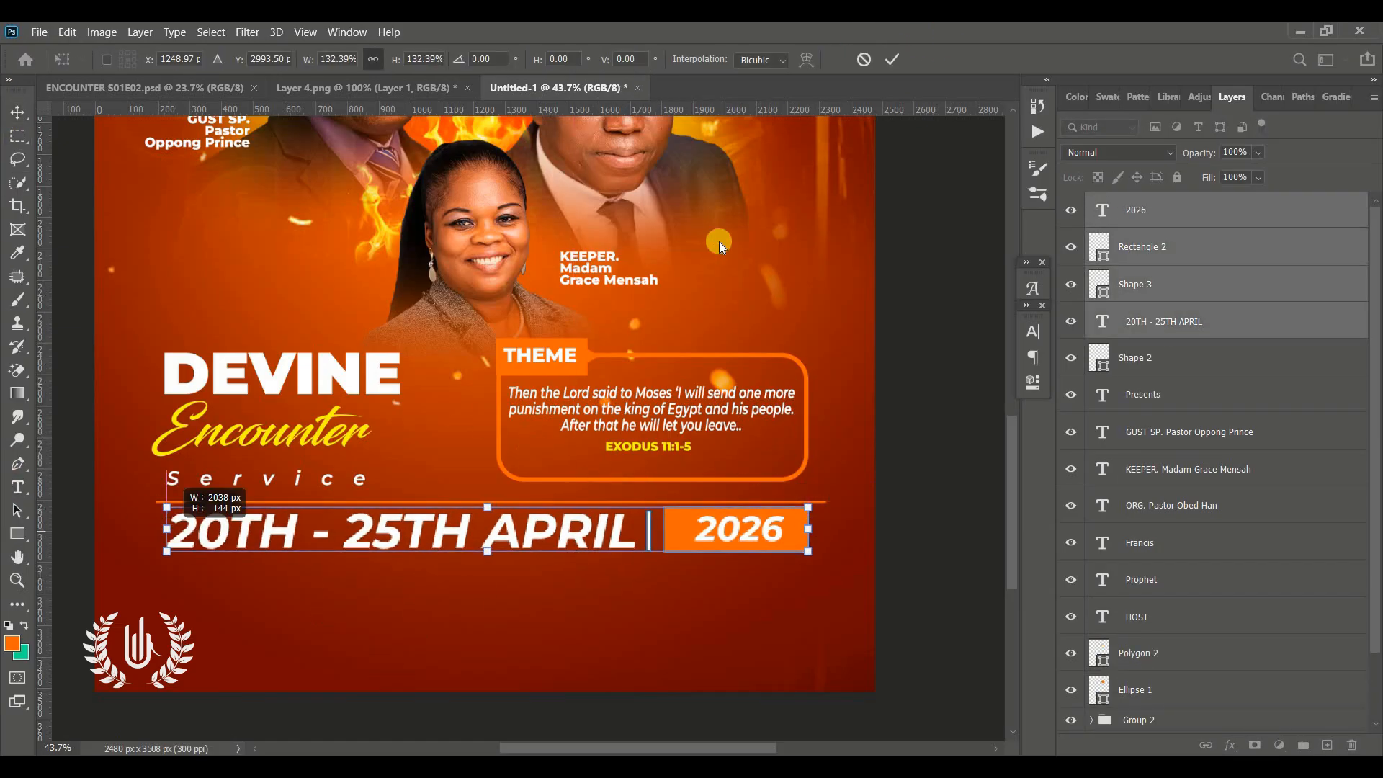
left_click(892, 61)
Group the speaker label layers, from the GUST SP. label down to Ellipse 1, into one group
left_click(929, 180)
left_click(1191, 216)
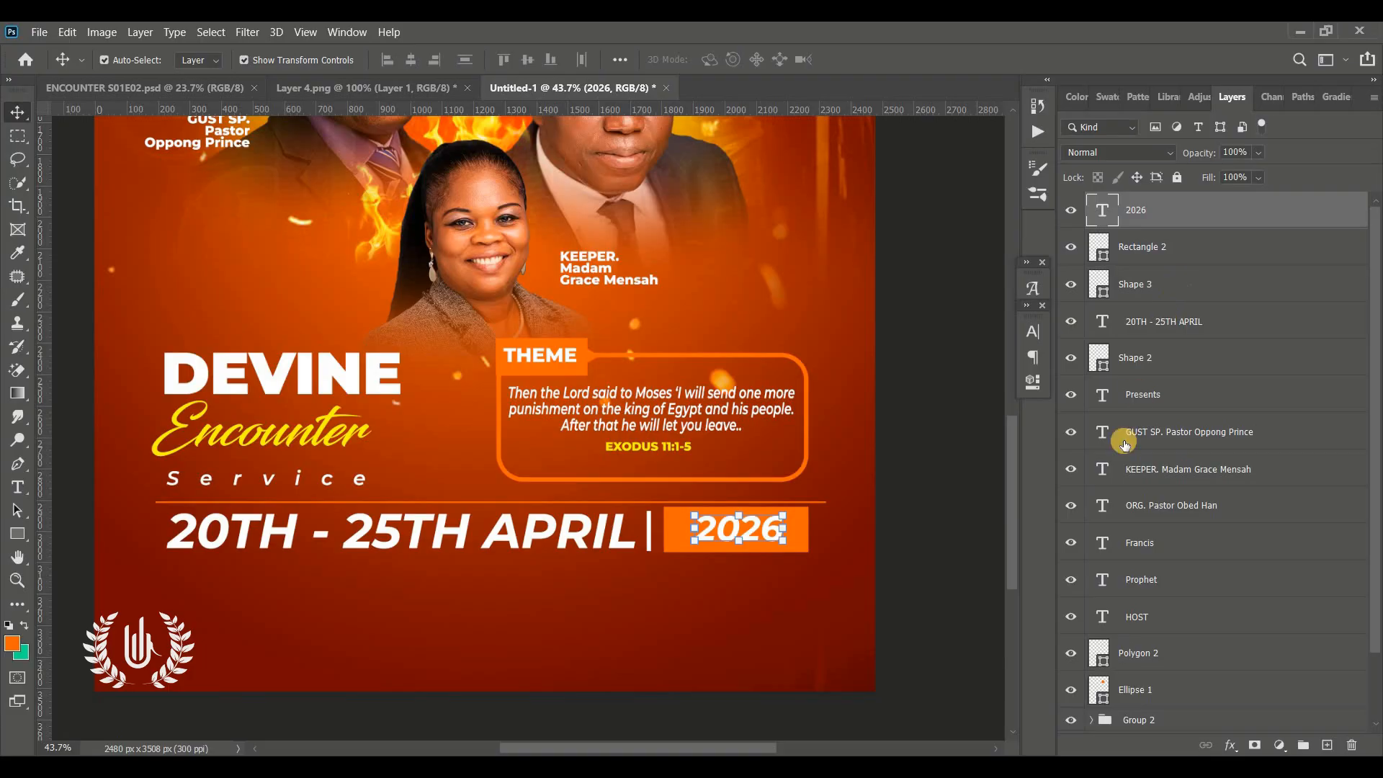
scroll(1166, 471, "down", 2)
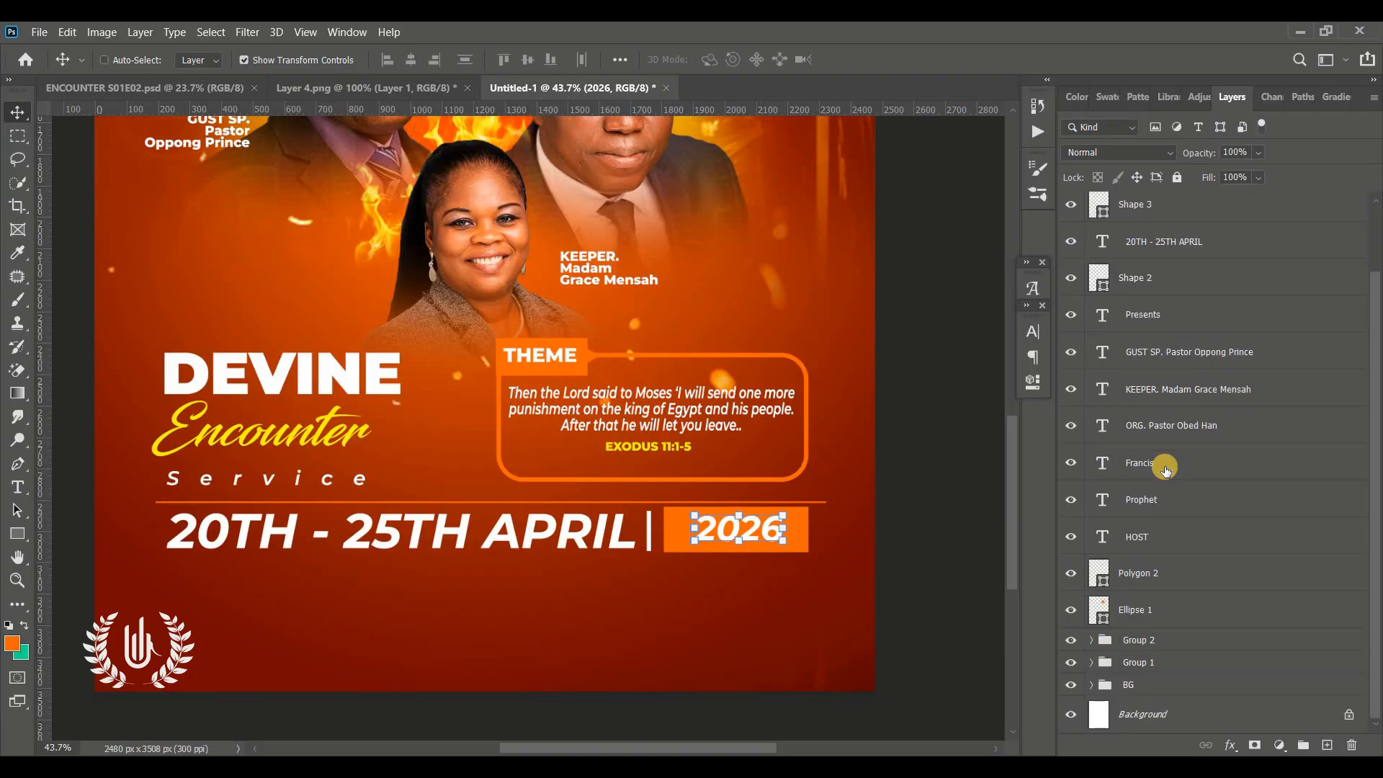
key("ctrl+0")
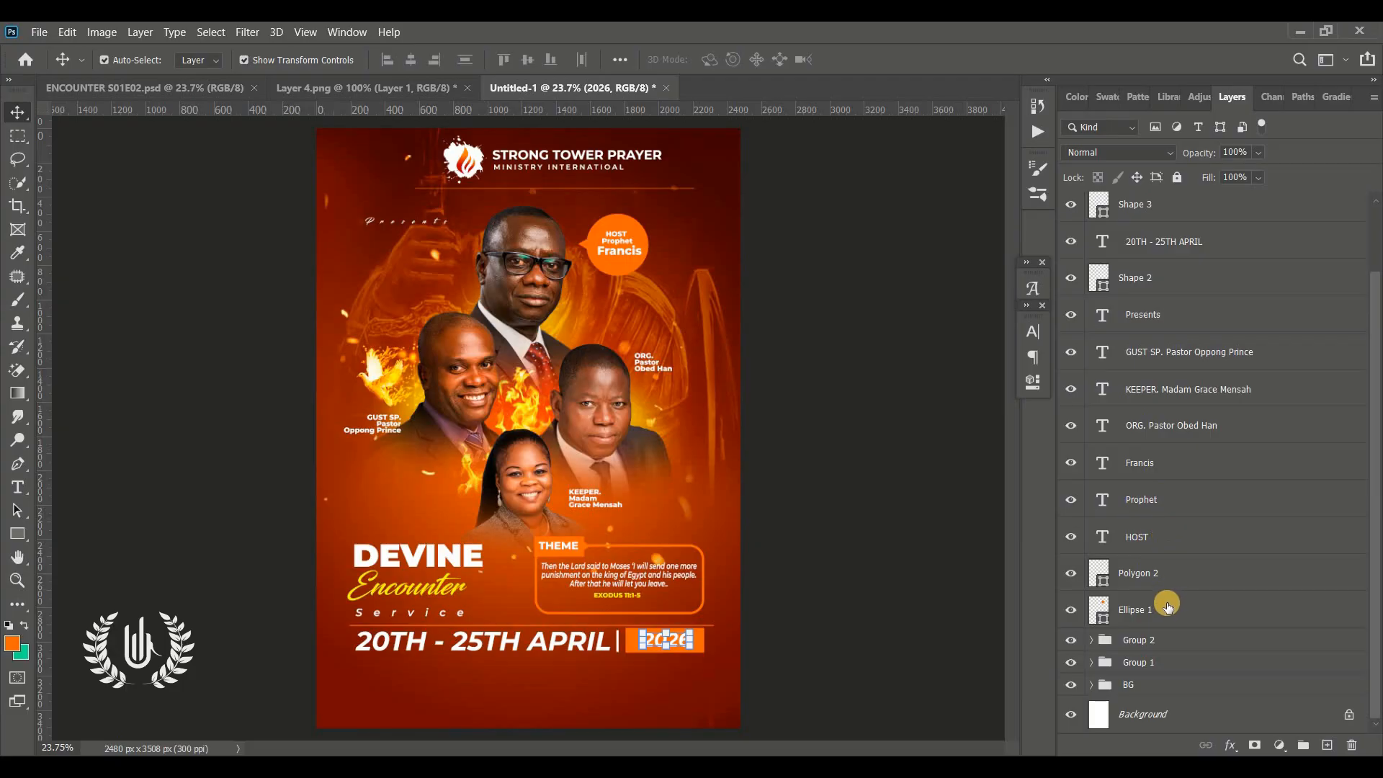
left_click(1167, 608)
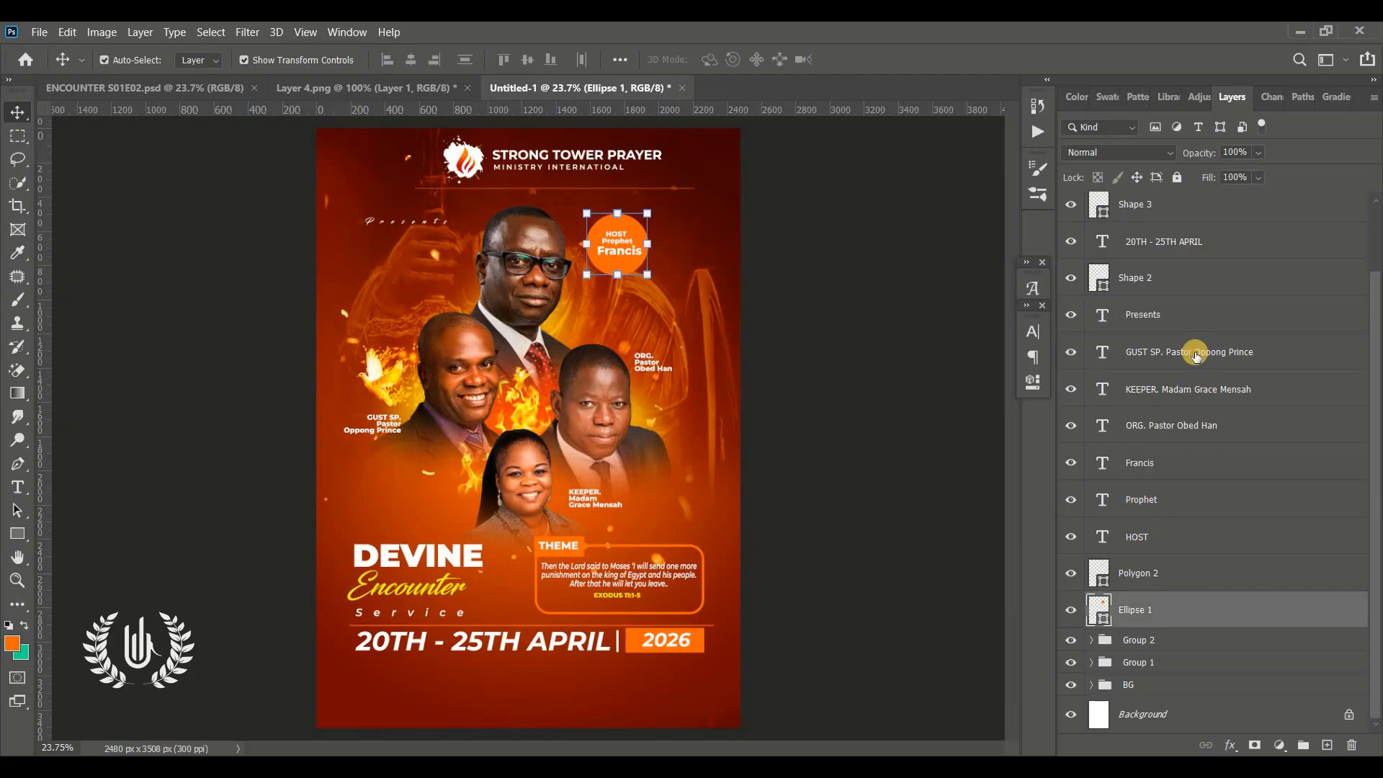
left_click(1160, 354, "shift")
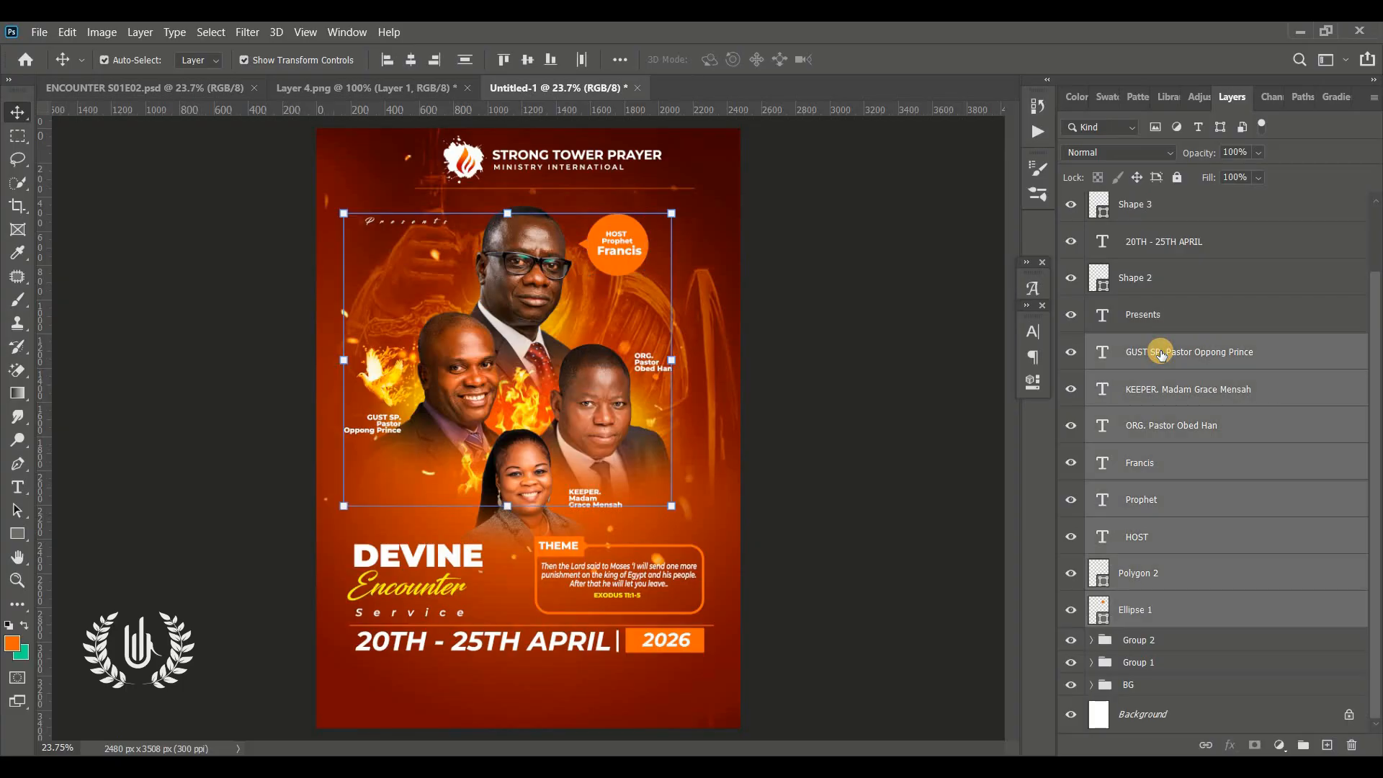
key("ctrl+g")
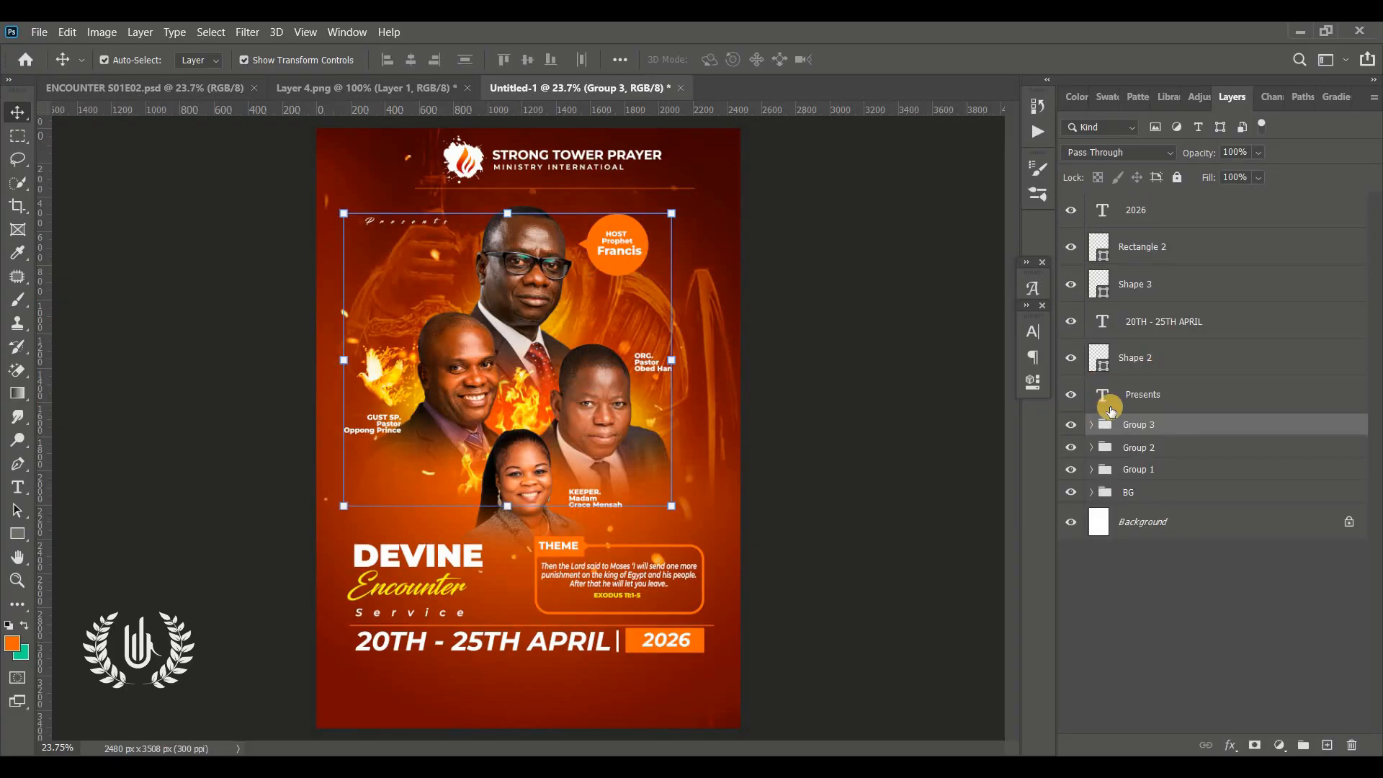
Group the line, date text, divider, orange box and 2026 layers into one group
left_click(1168, 401)
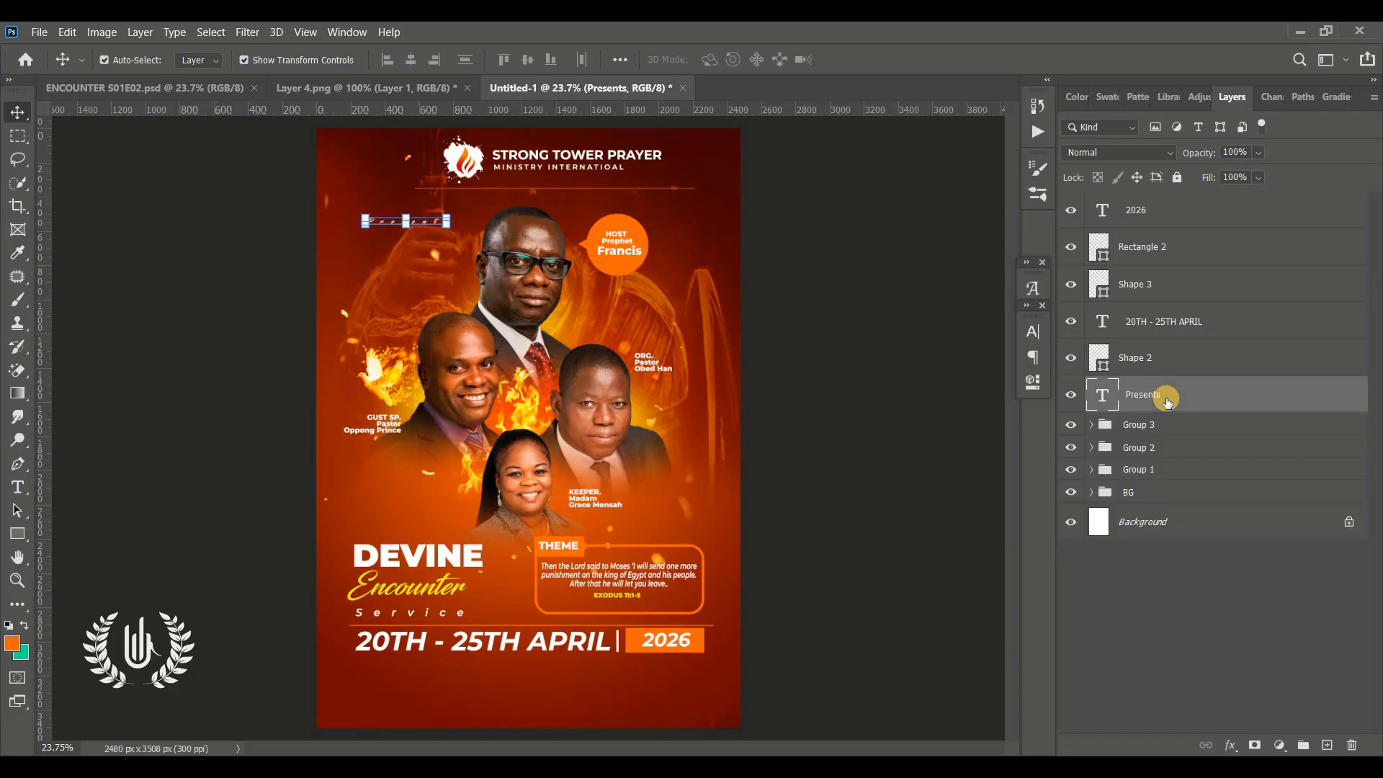
left_click(1184, 358)
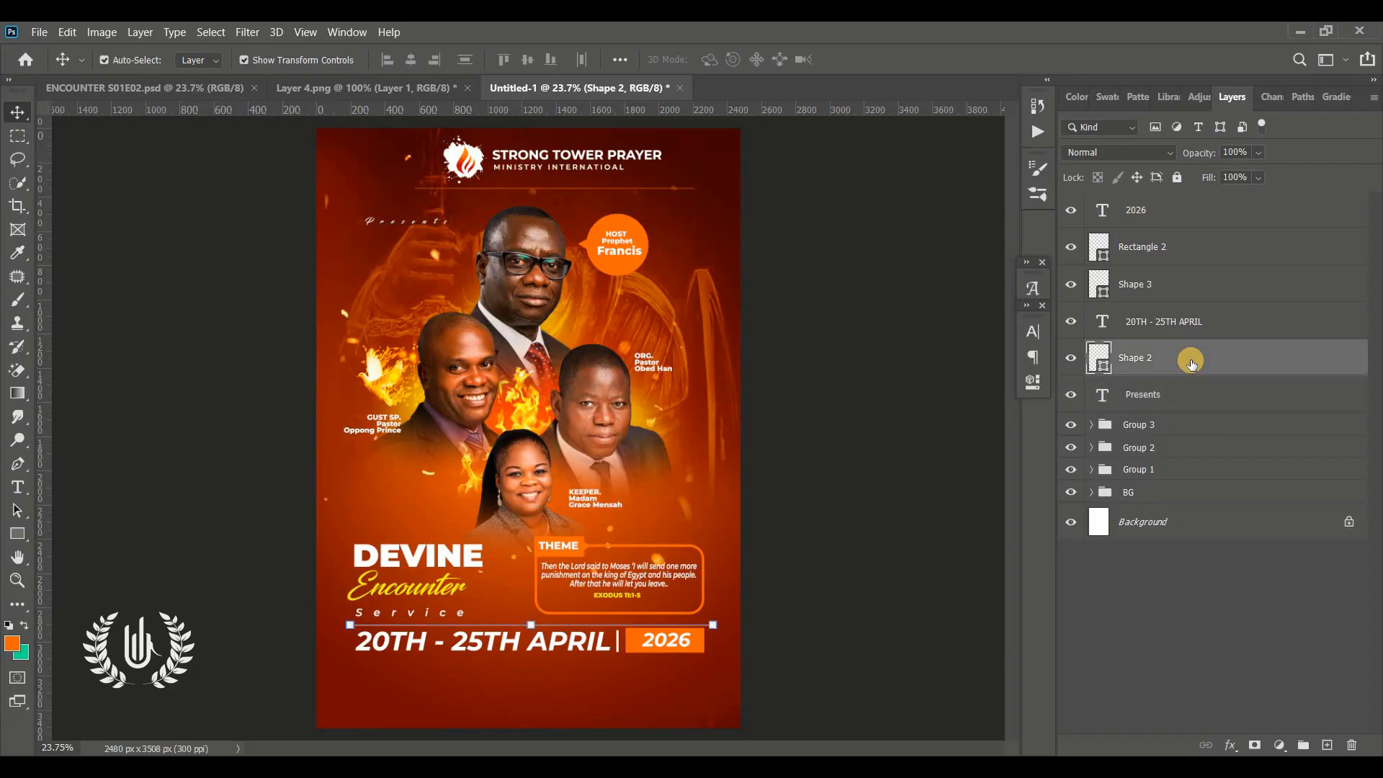
left_click(1160, 215)
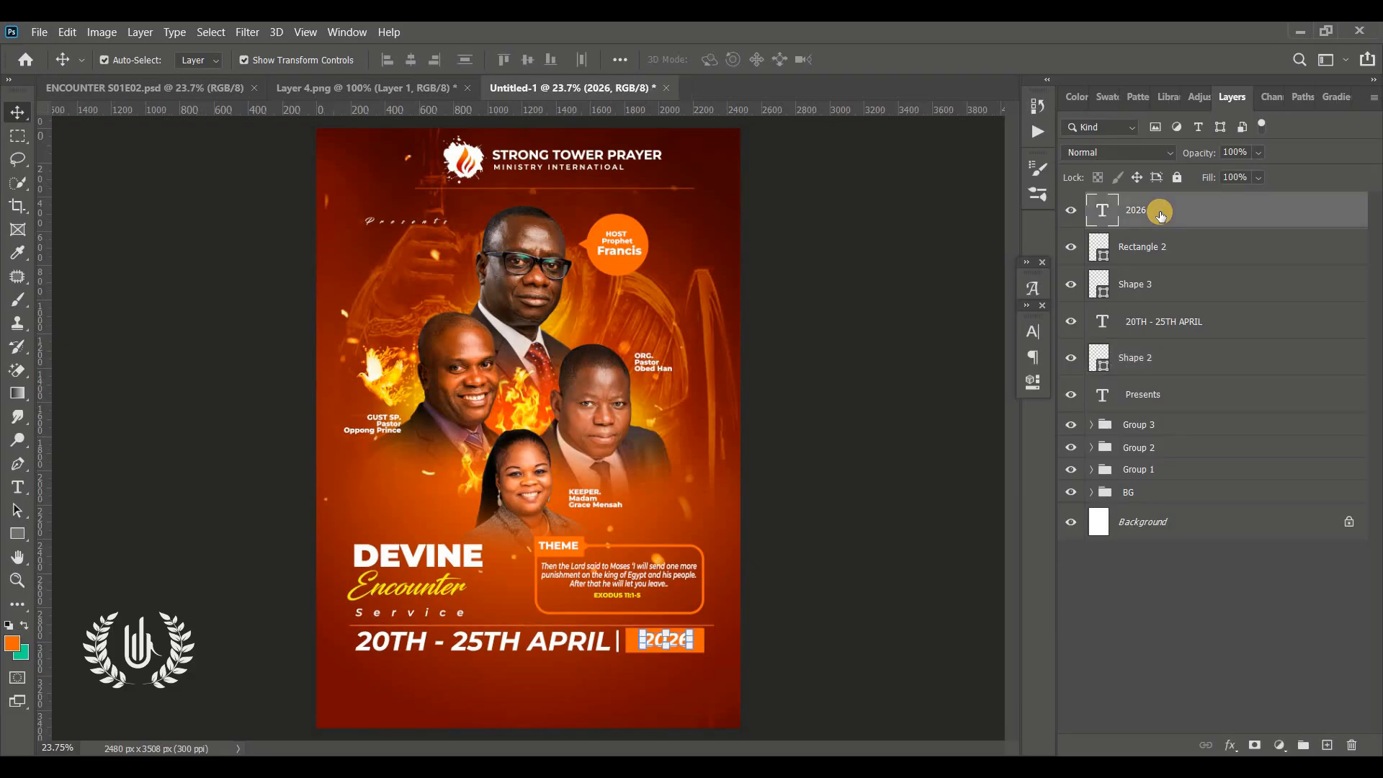
left_click(1133, 358, "shift")
key("ctrl+g")
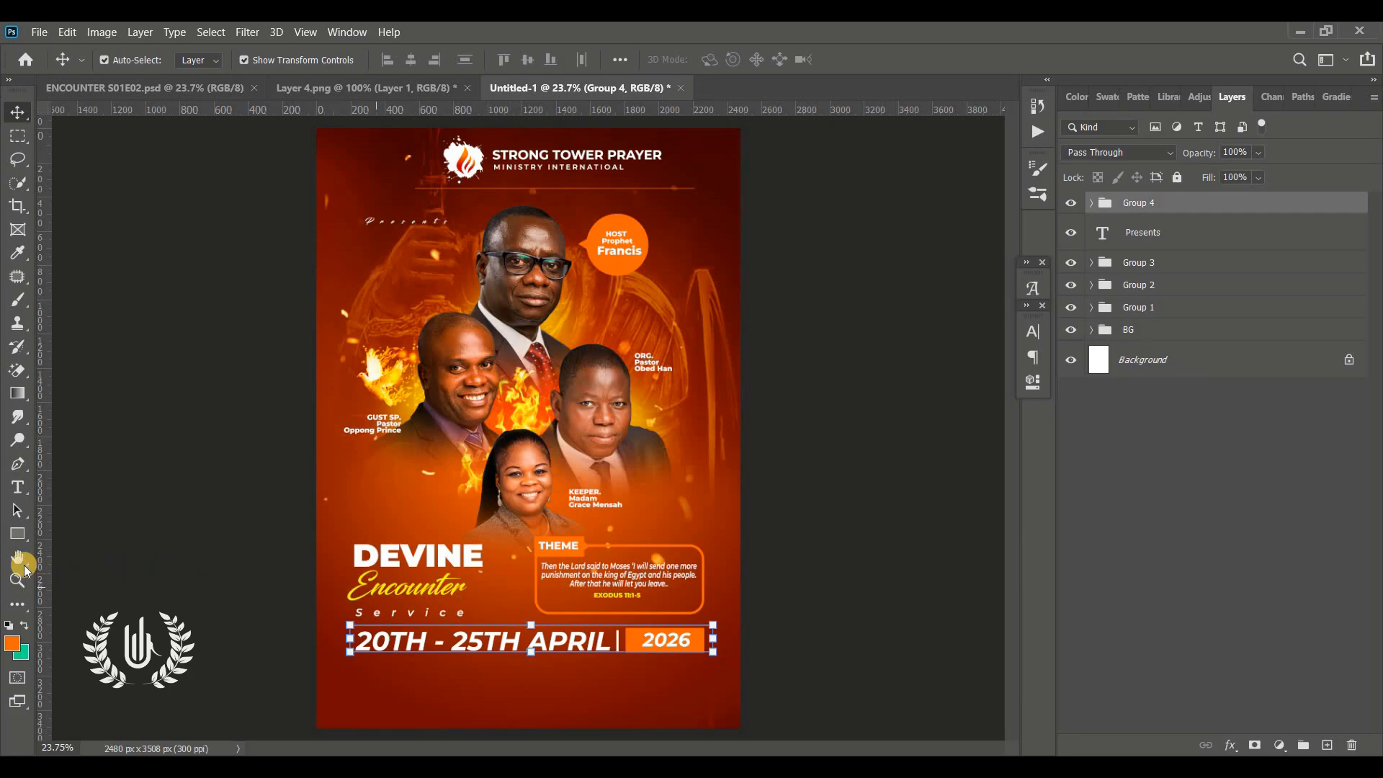
Draw a rectangle about 2081 × 198 px across the bottom of the flyer below the date
left_click(18, 533)
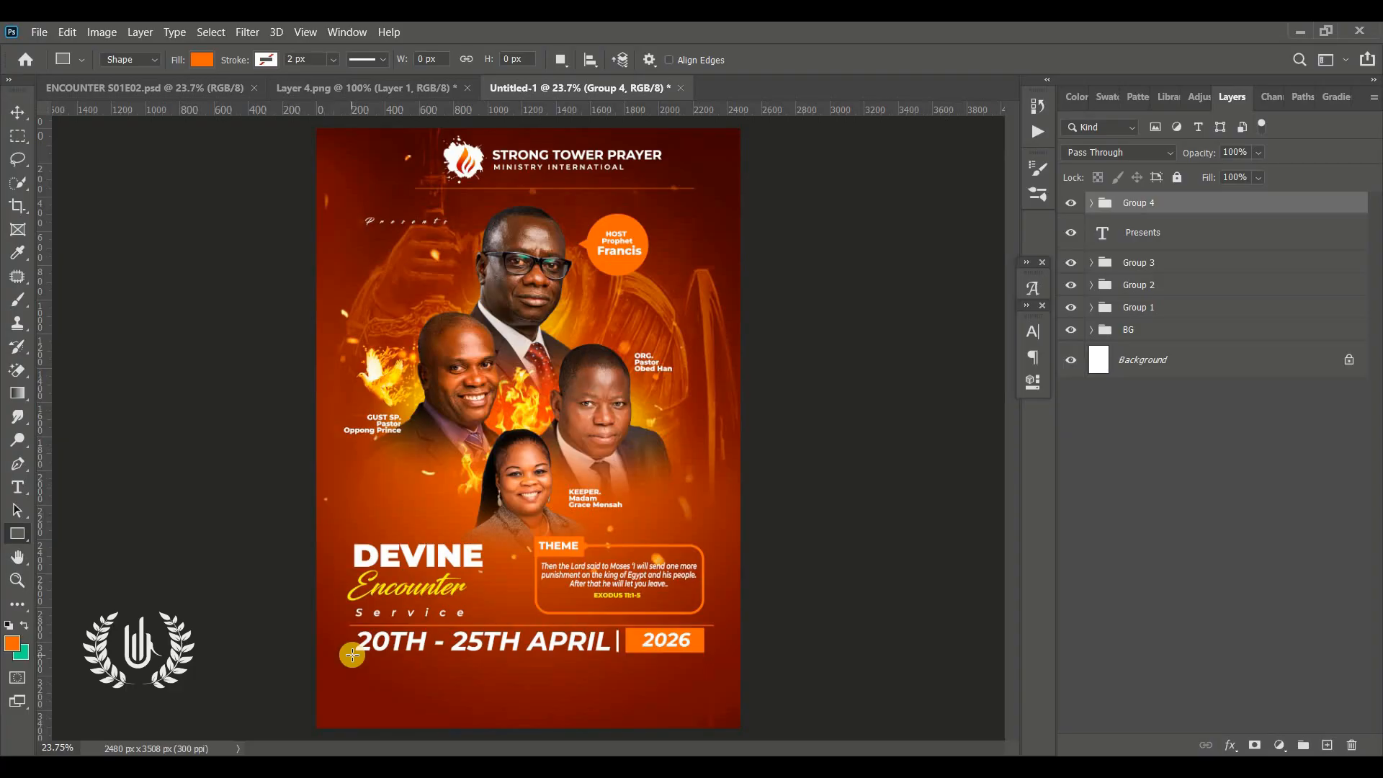
left_click_drag(352, 655, 707, 688)
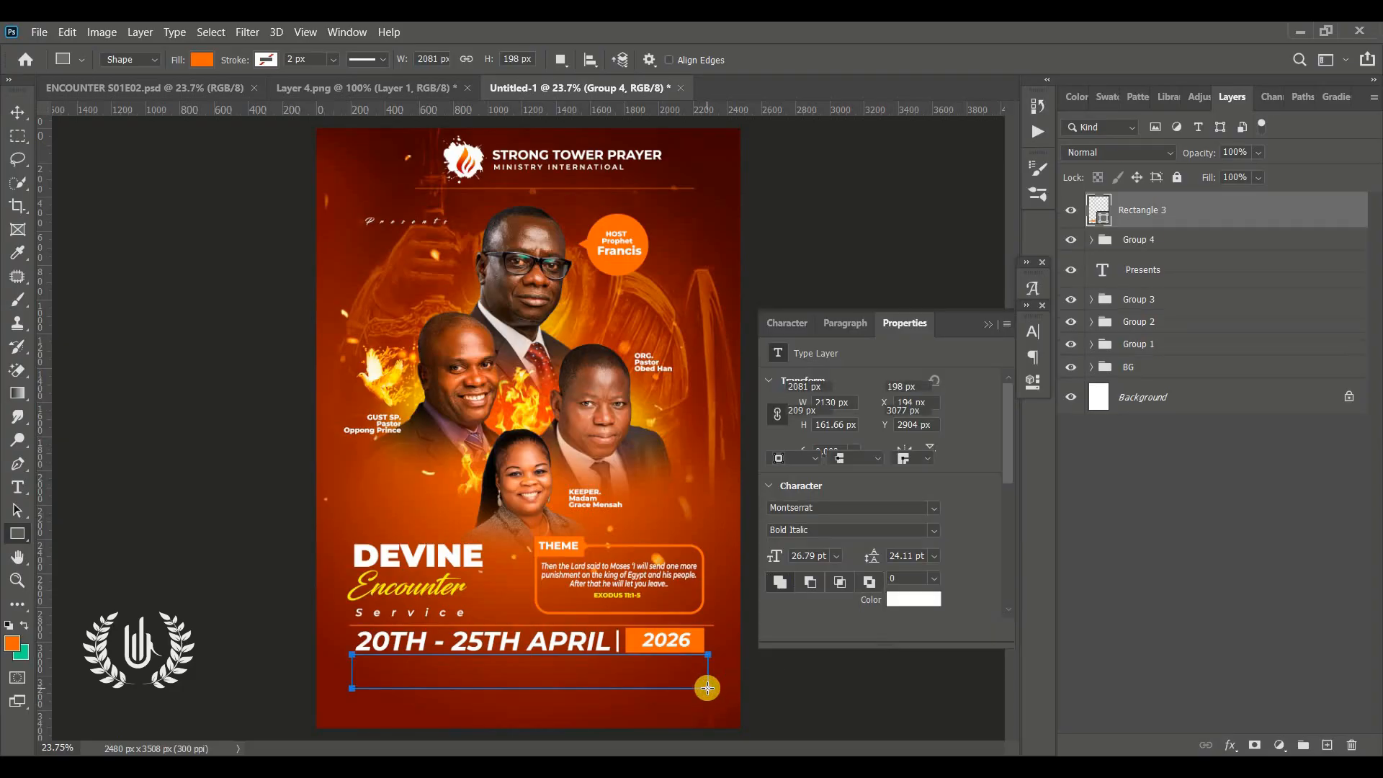
left_click(988, 325)
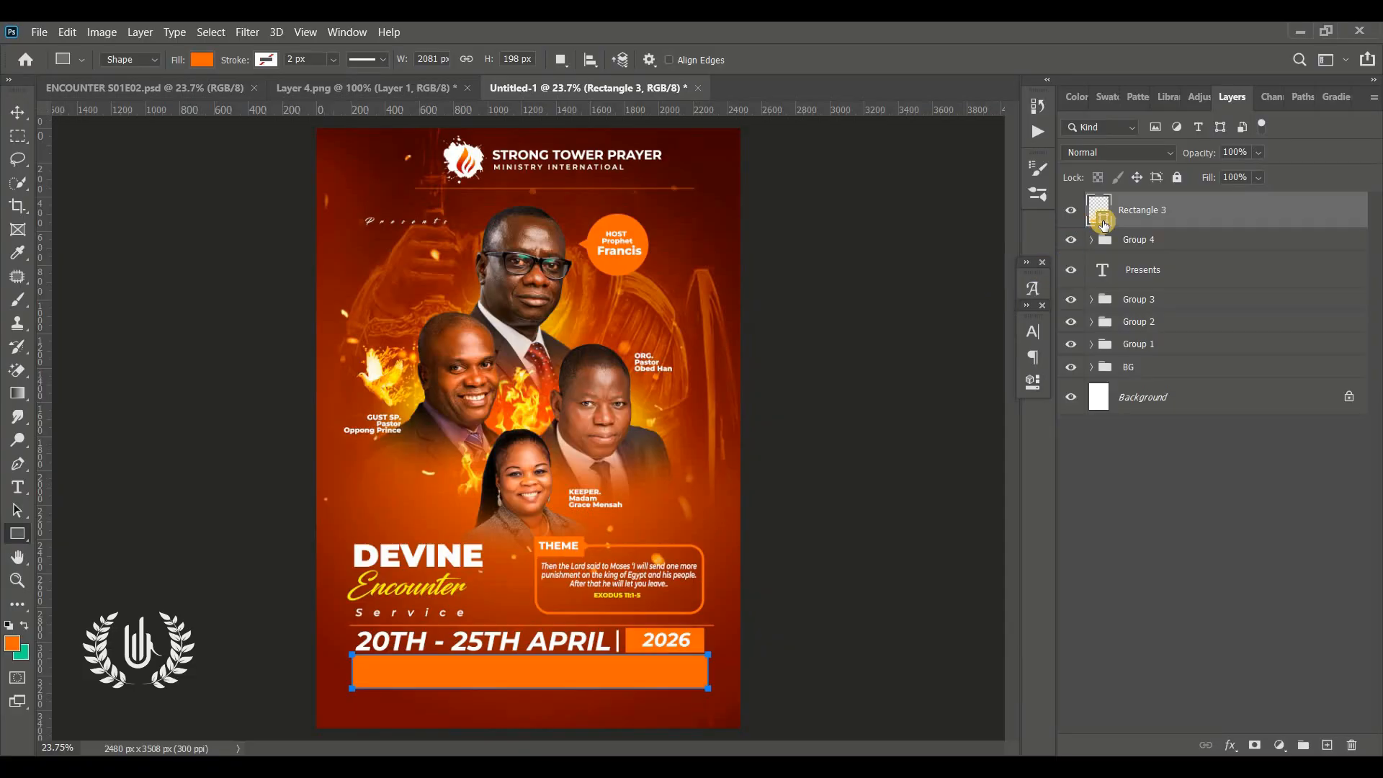
Change the bottom rectangle's fill colour to yellow fed701
double_click(1103, 224)
left_click(373, 581)
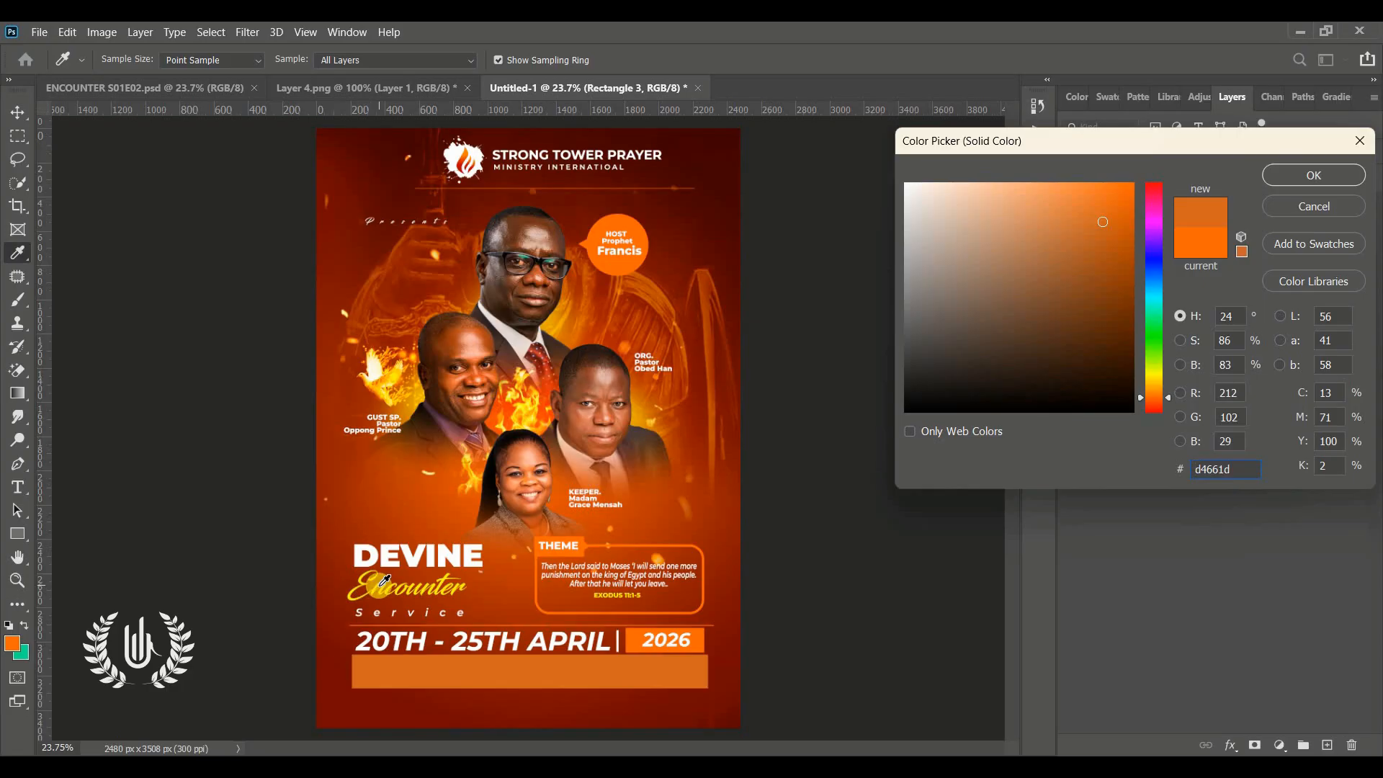
left_click(384, 580)
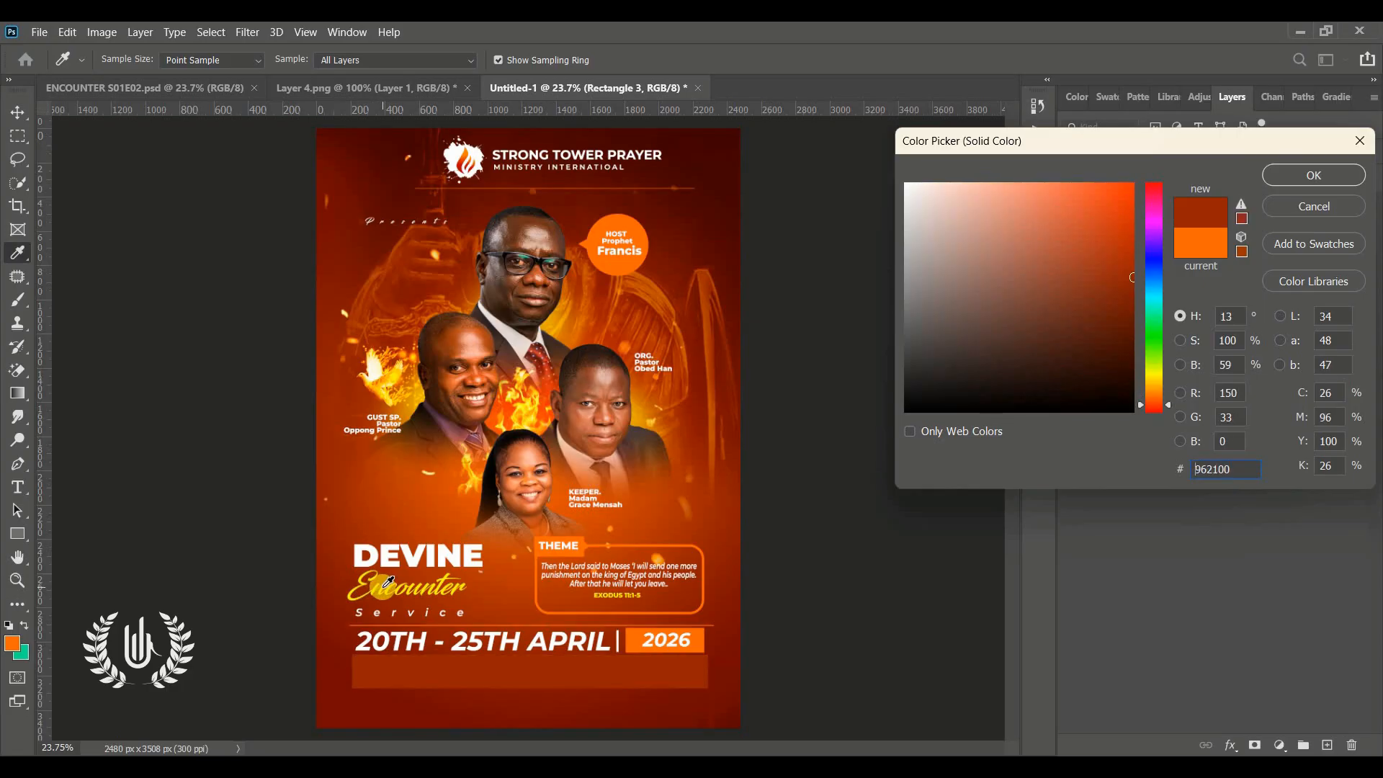
left_click(383, 583)
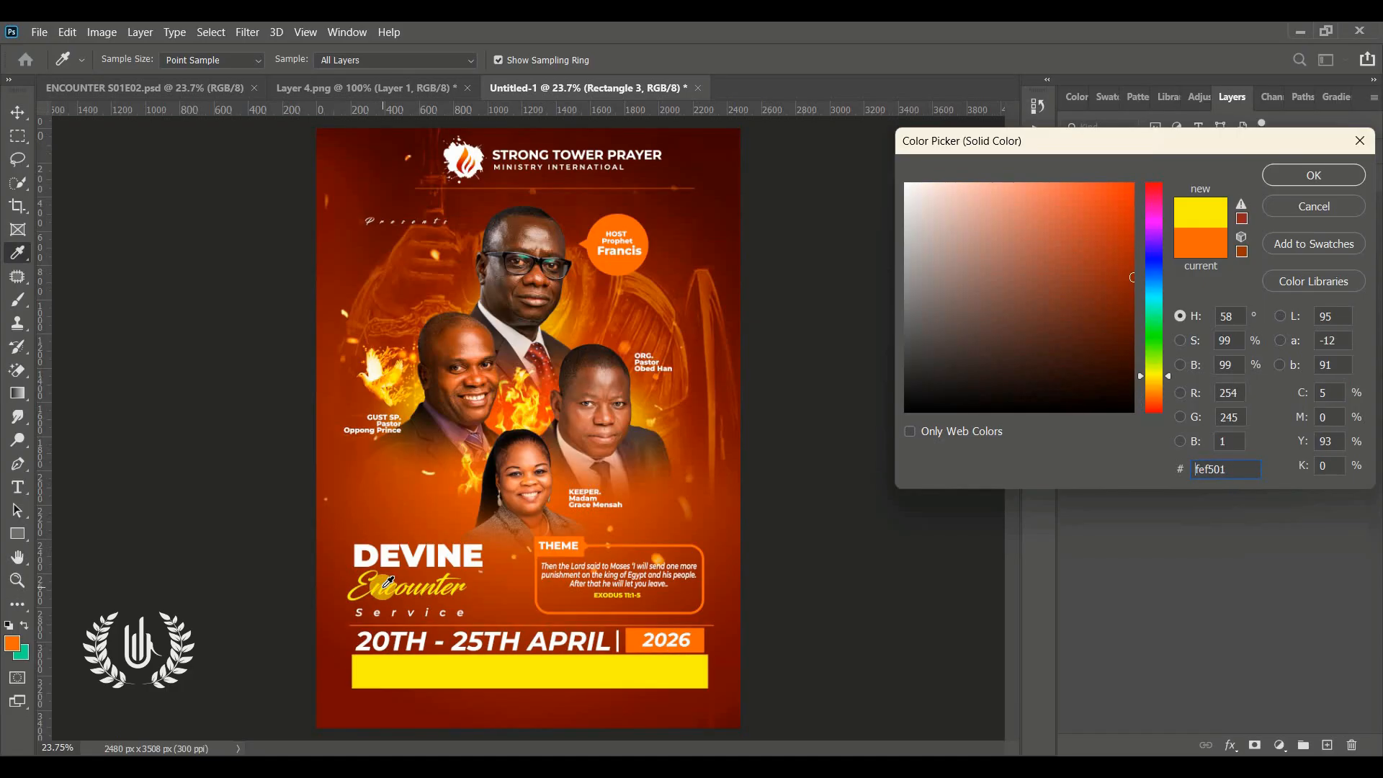
left_click(1153, 380)
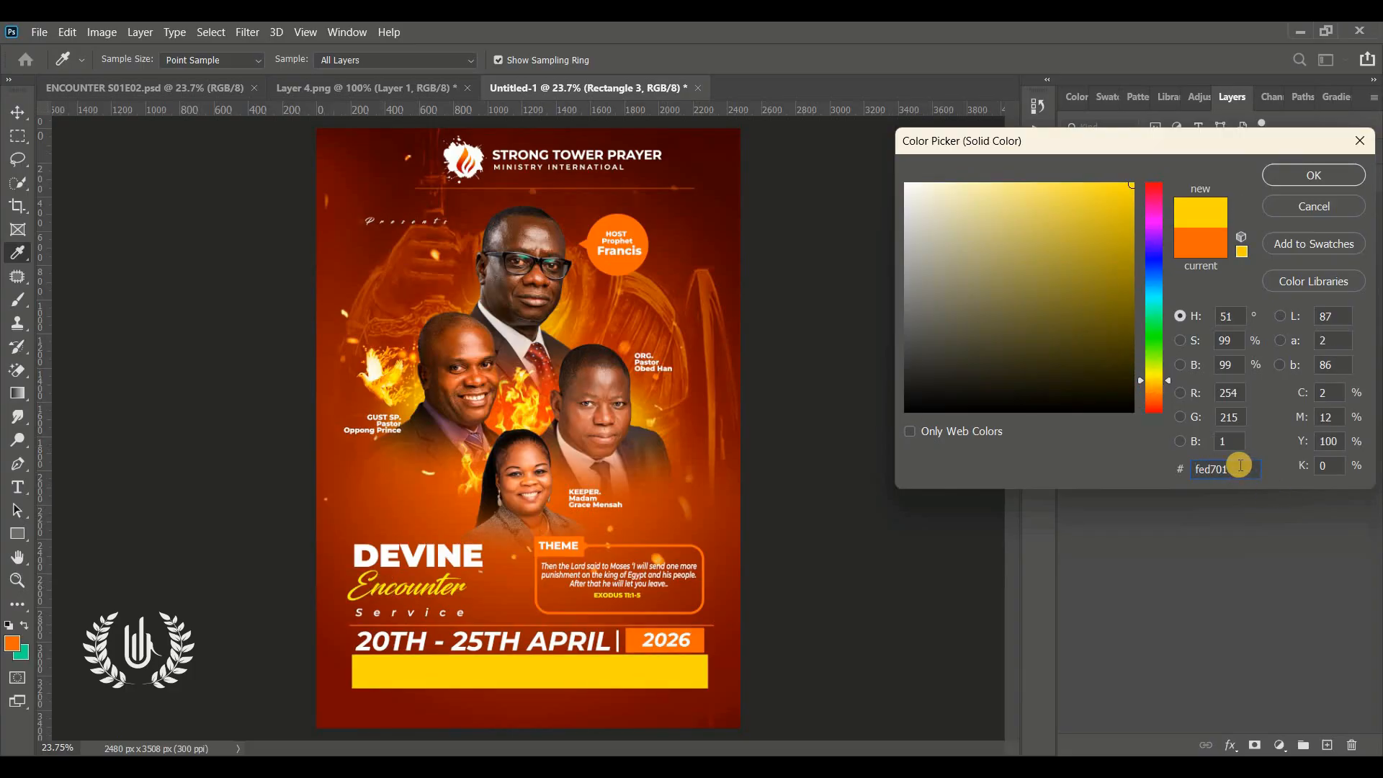
left_click_drag(1233, 470, 1067, 488)
left_click(1324, 175)
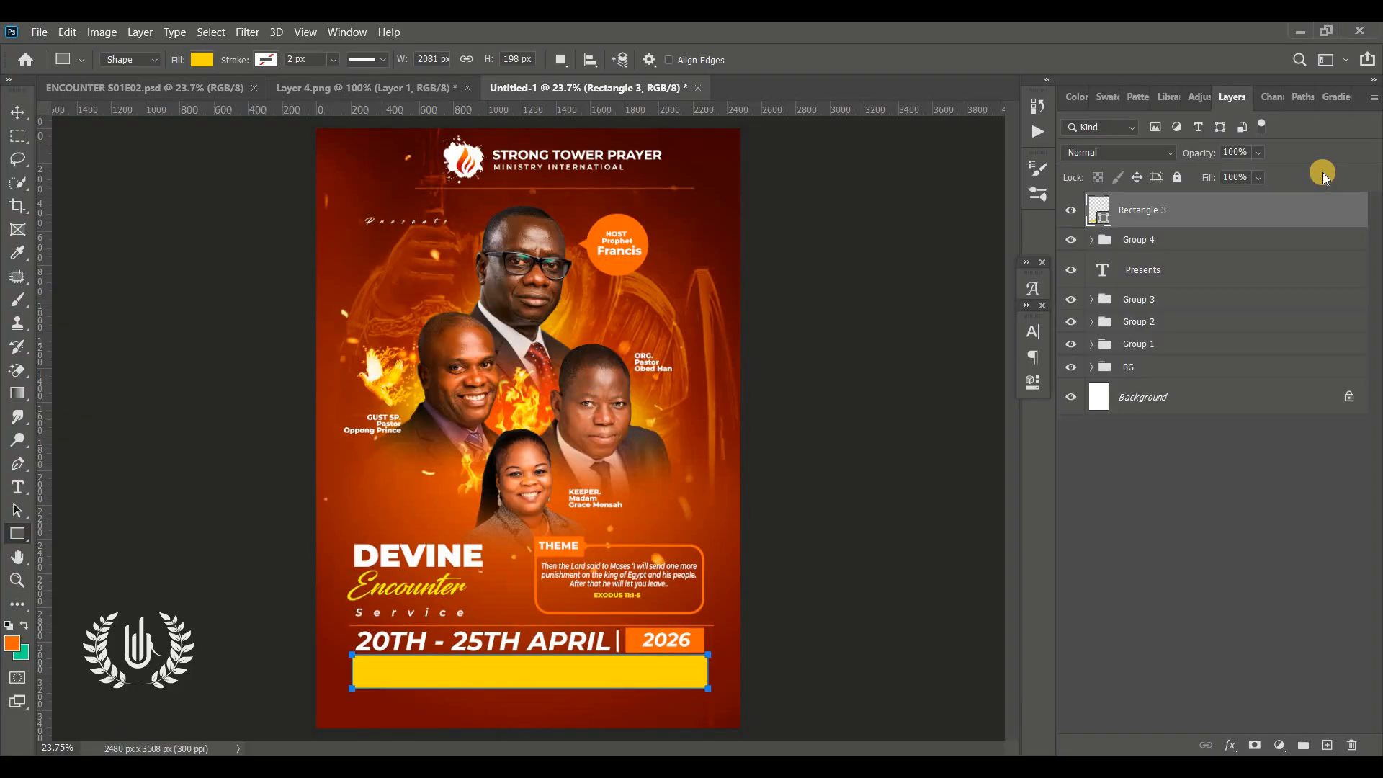
Type WEDNESDAY, THRSDAY, TO FRIDAY , SUNDAY as a new text layer over the yellow bar
left_click(19, 115)
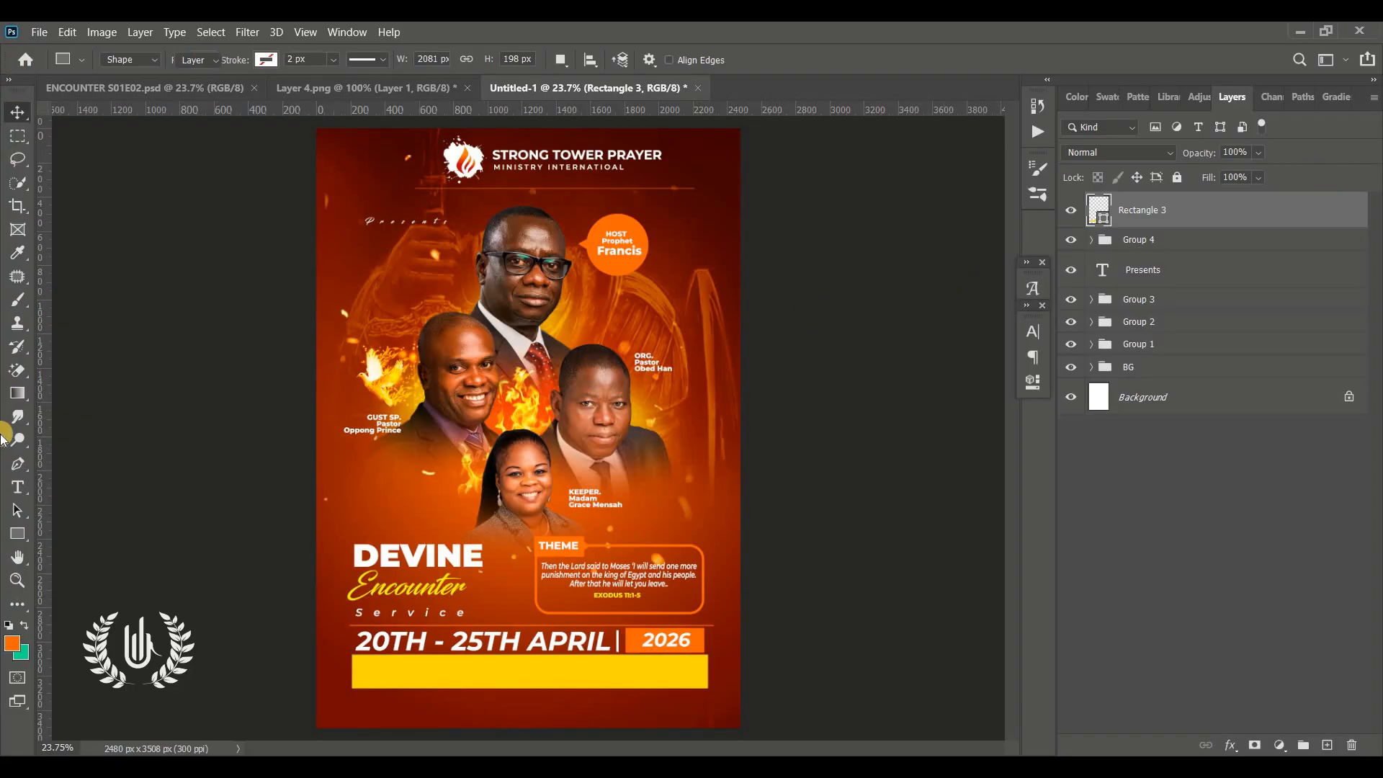
left_click(16, 601)
left_click(19, 584)
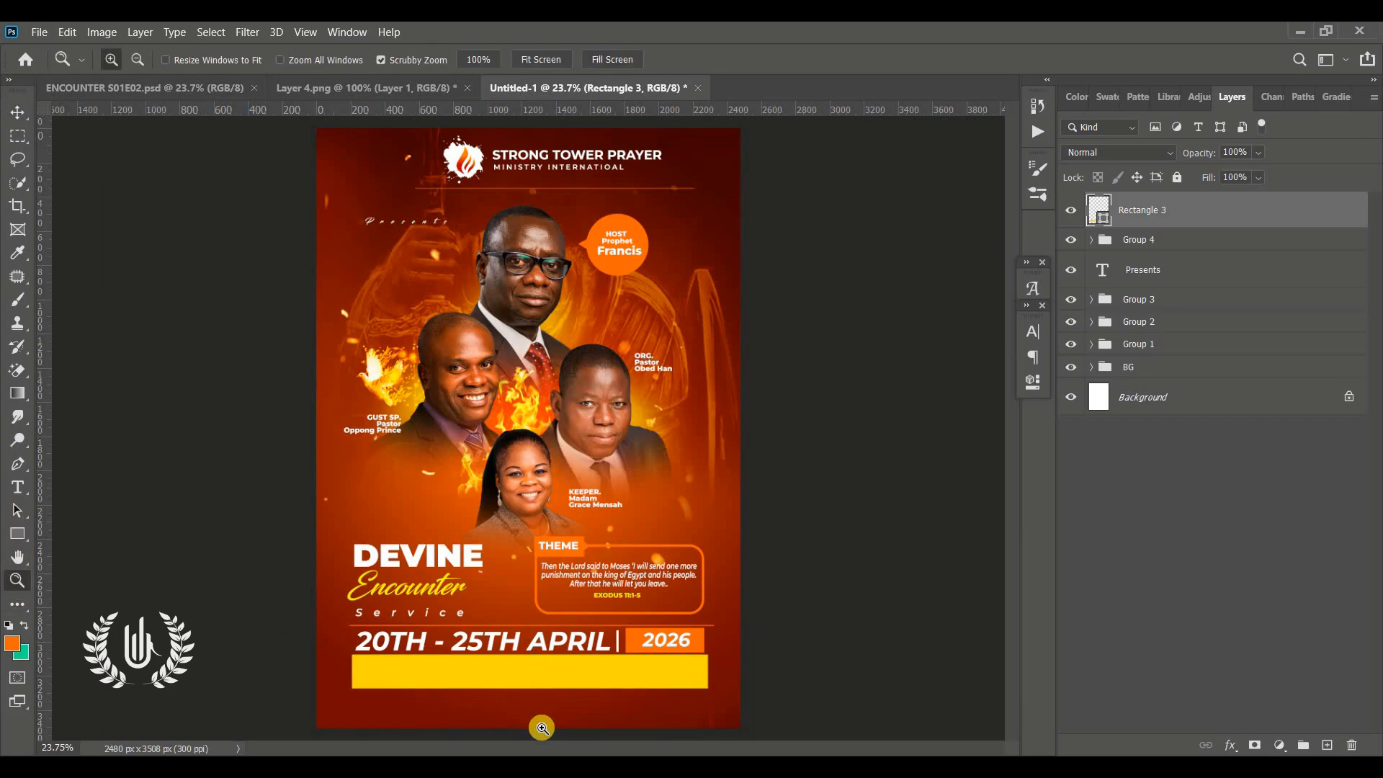
left_click(592, 706)
left_click(17, 487)
left_click(330, 534)
type("WED")
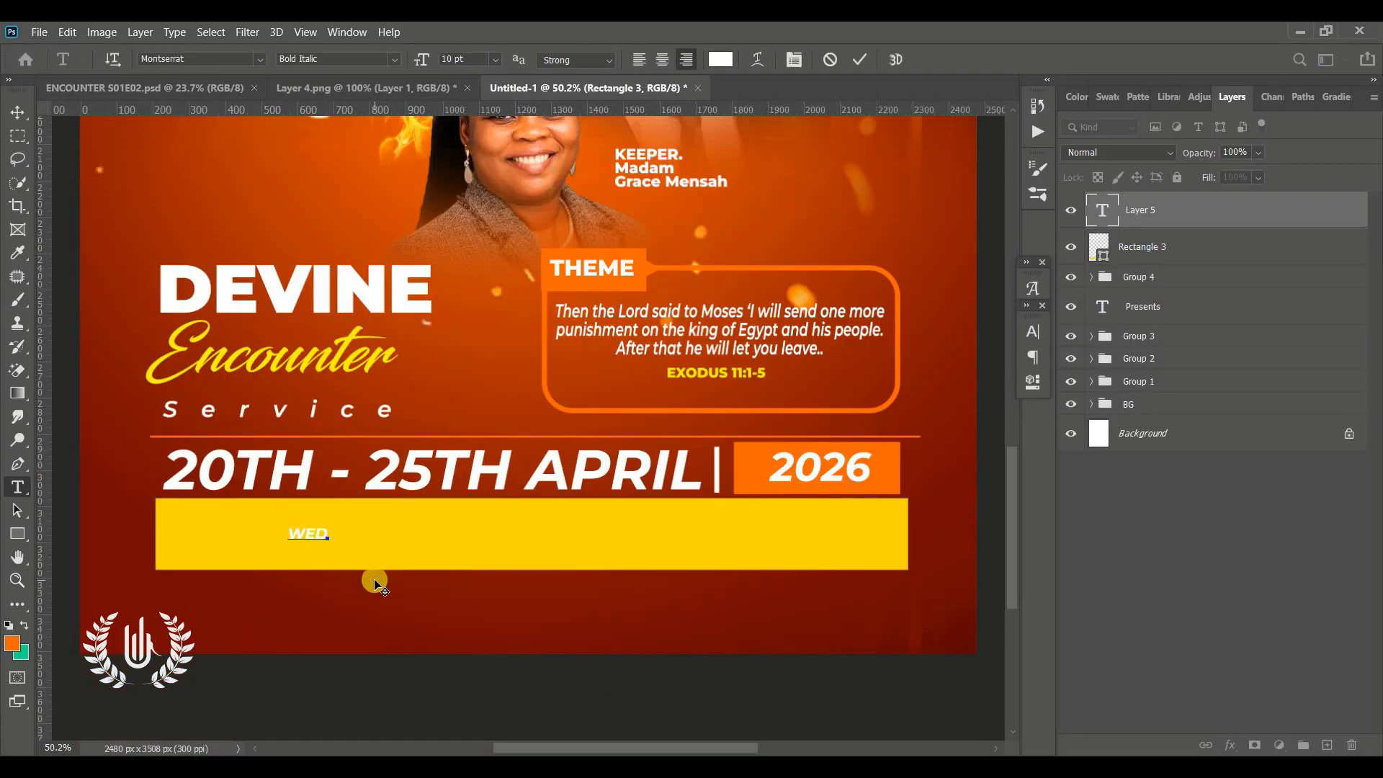
type("NESDAY, THRSDAY, TO F")
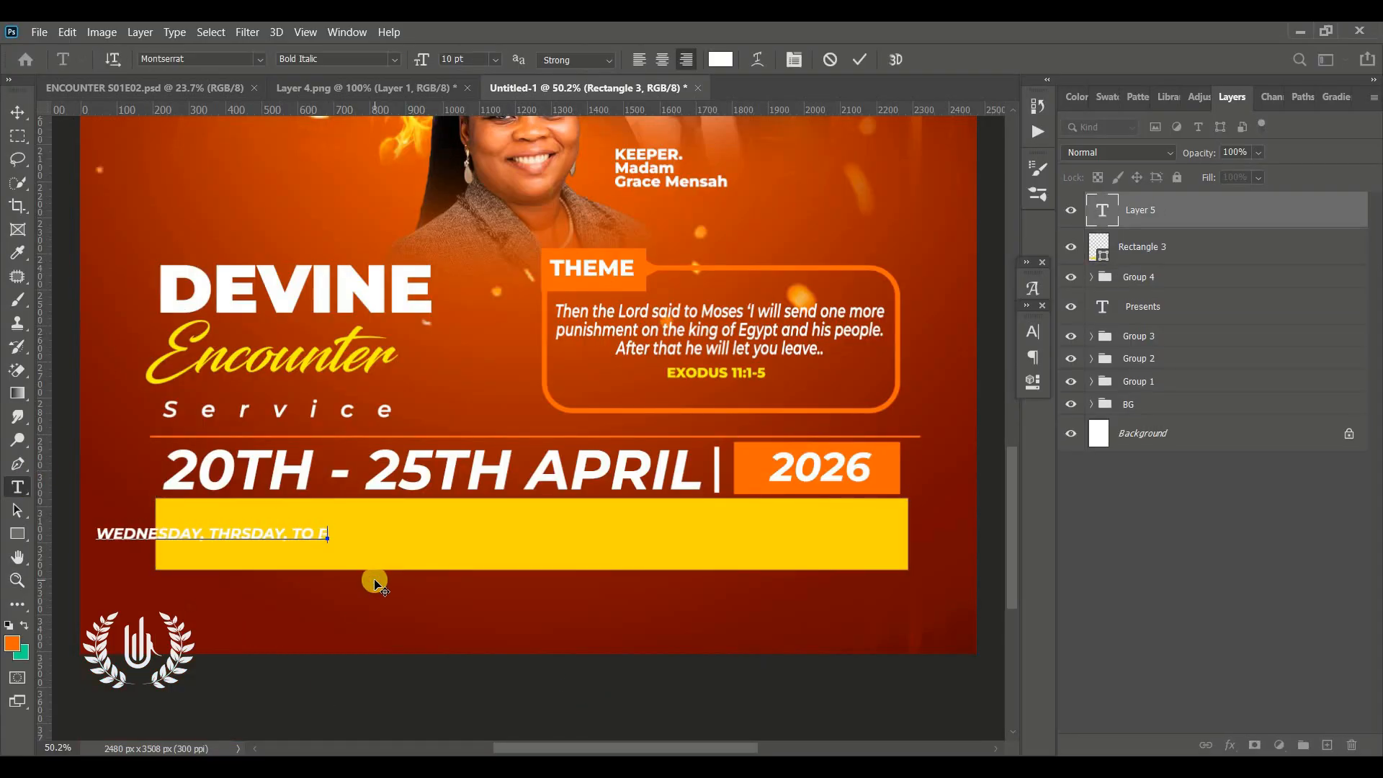
type("RIDAY , SUNDAY")
Enlarge the day text, colour it dark red and set it to Bold
key("ctrl+a")
left_click_drag(451, 574, 880, 513)
left_click(721, 59)
left_click(1313, 176)
left_click(394, 60)
left_click(324, 249)
key("ctrl+Return")
Centre the day text inside the yellow bar
left_click(16, 112)
left_click_drag(265, 534, 188, 528)
left_click(897, 58)
scroll(581, 290, "down", 2)
left_click(495, 476)
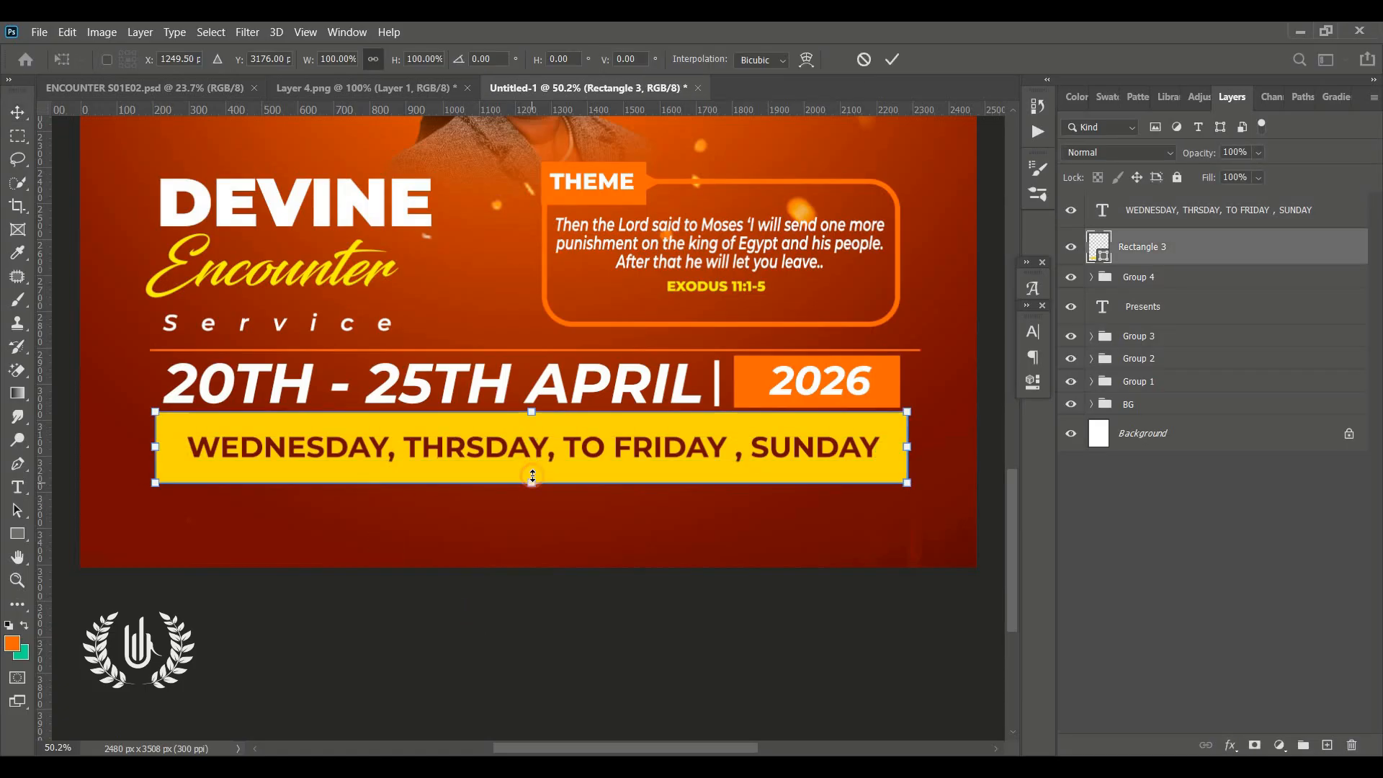
Add the text AT CAPE-COAST IN THE CENTRAL REGION below the yellow bar
left_click(186, 440)
scroll(186, 440, "down", 1)
key("t")
left_click(260, 483)
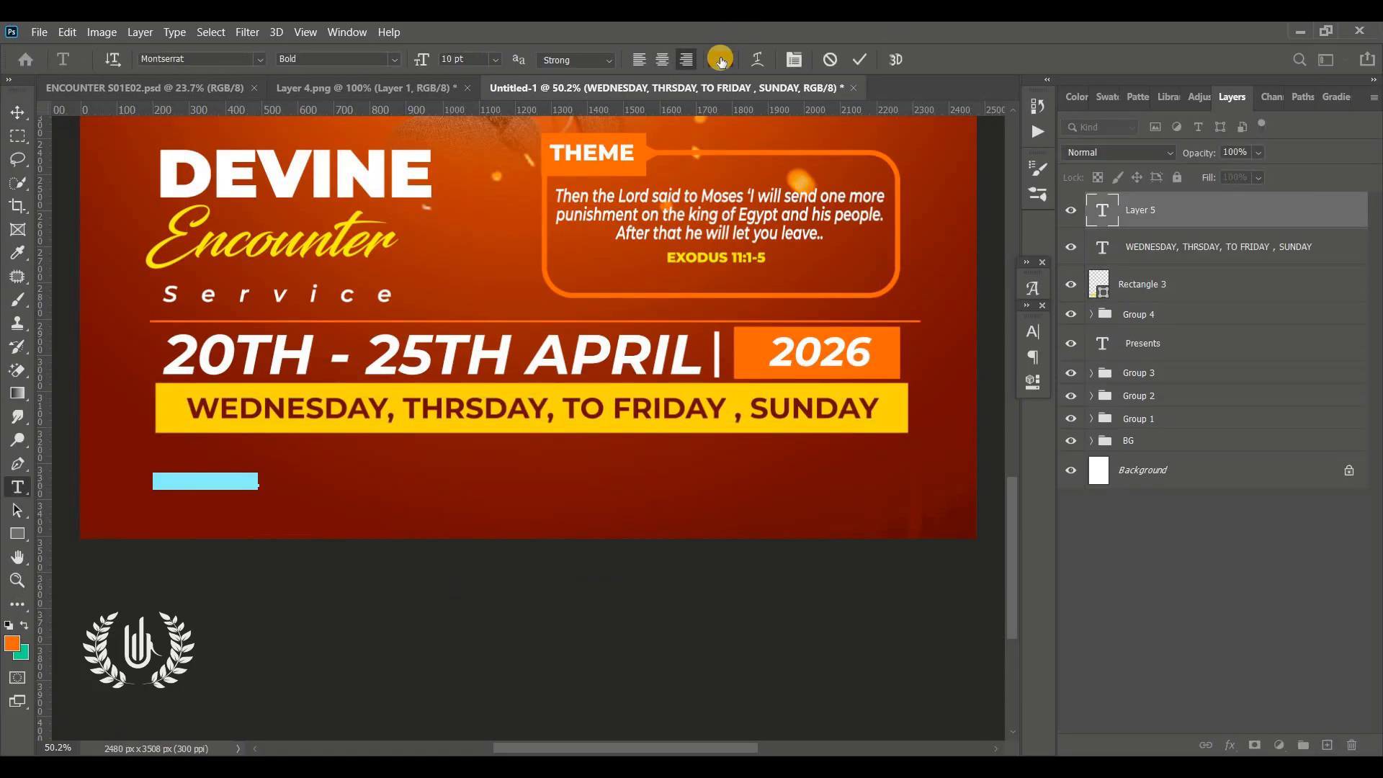
type("AT CAPE-COAST IN THE CENTRAL REGION.")
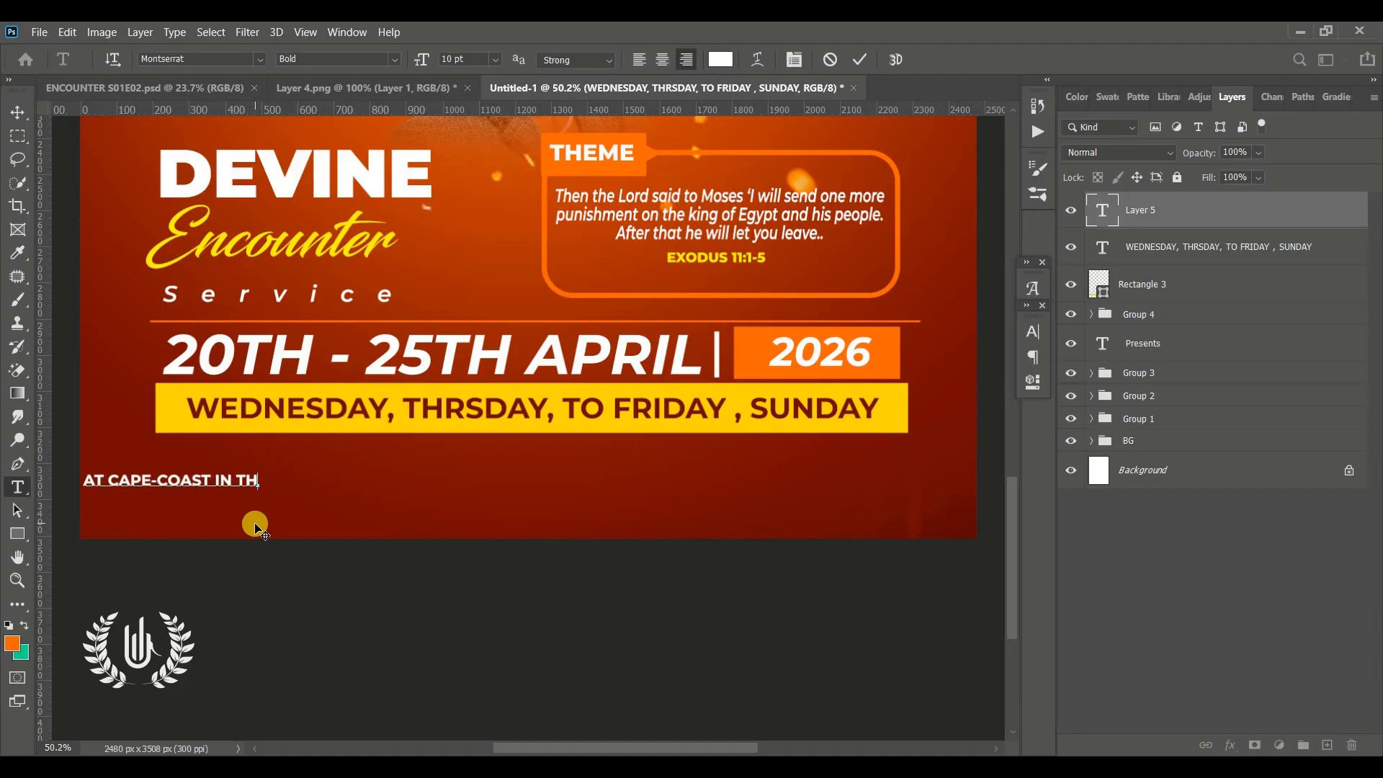
Enlarge the location text to about 152% and centre it beneath the yellow bar
left_click_drag(256, 528, 596, 516)
left_click(858, 61)
left_click(19, 114)
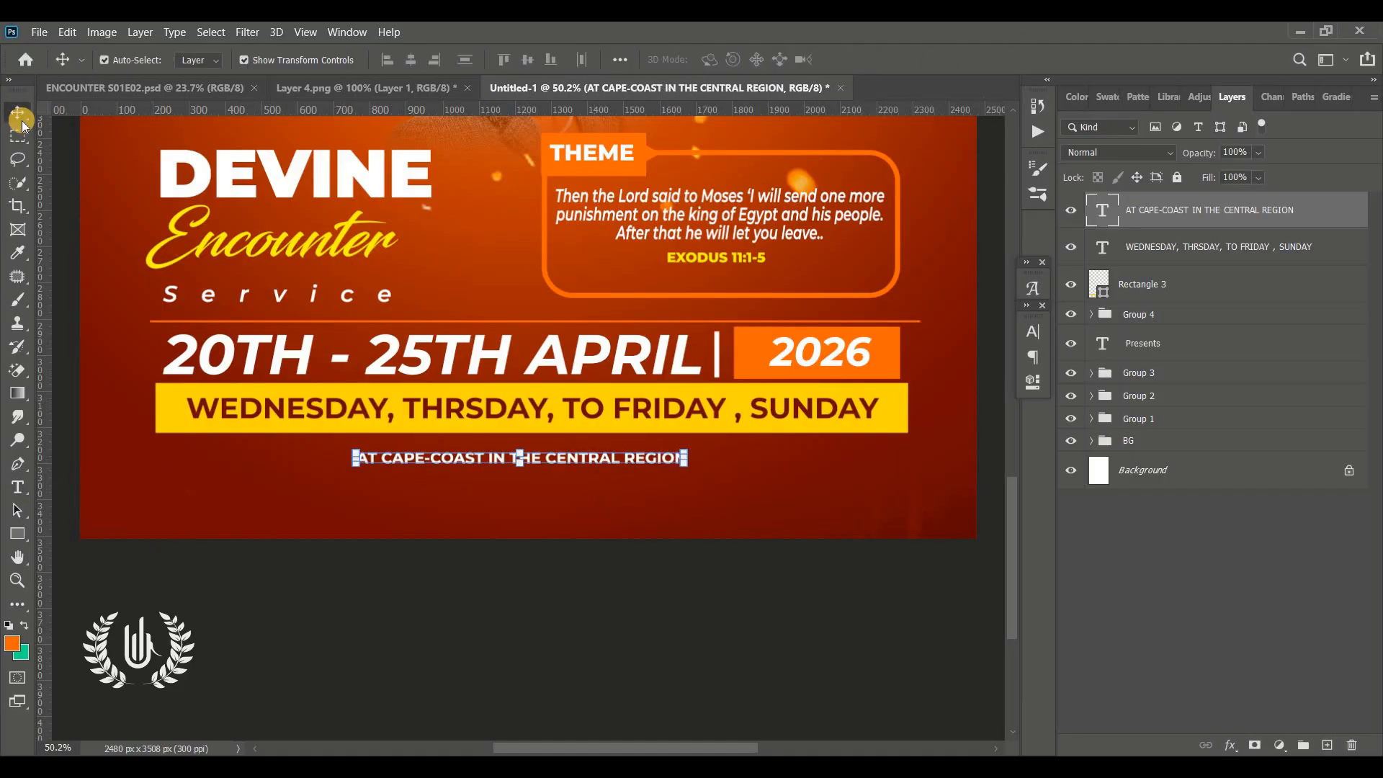
left_click_drag(521, 466, 521, 476)
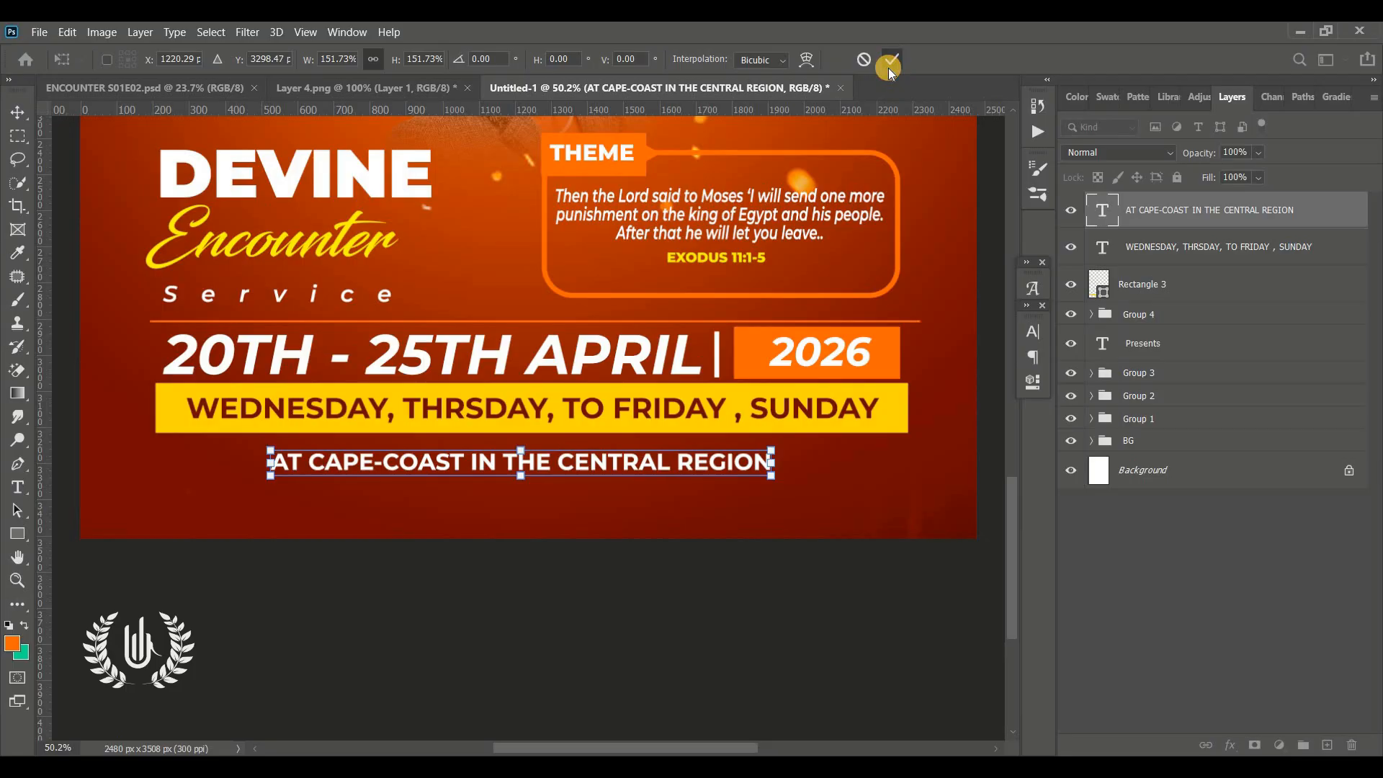
left_click(891, 62)
key("ctrl+0")
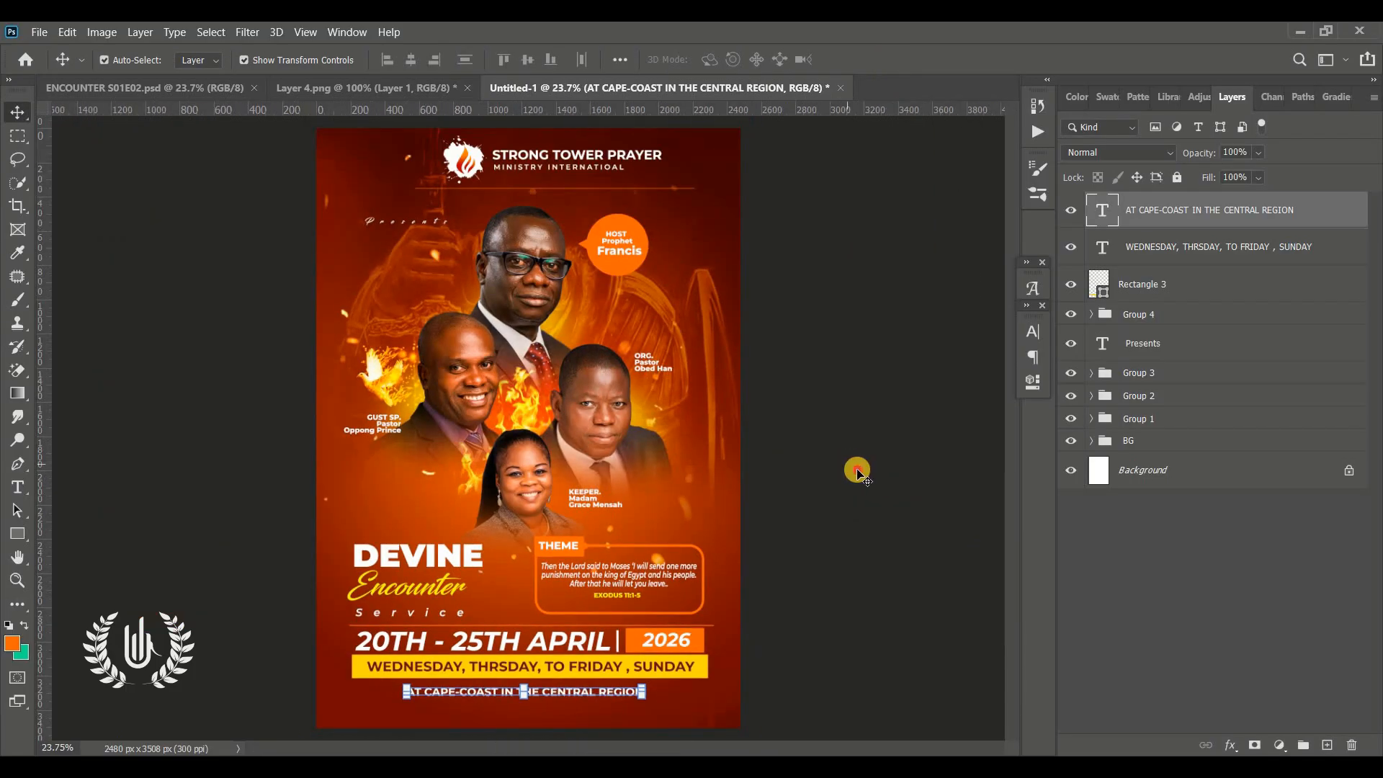
left_click(857, 472)
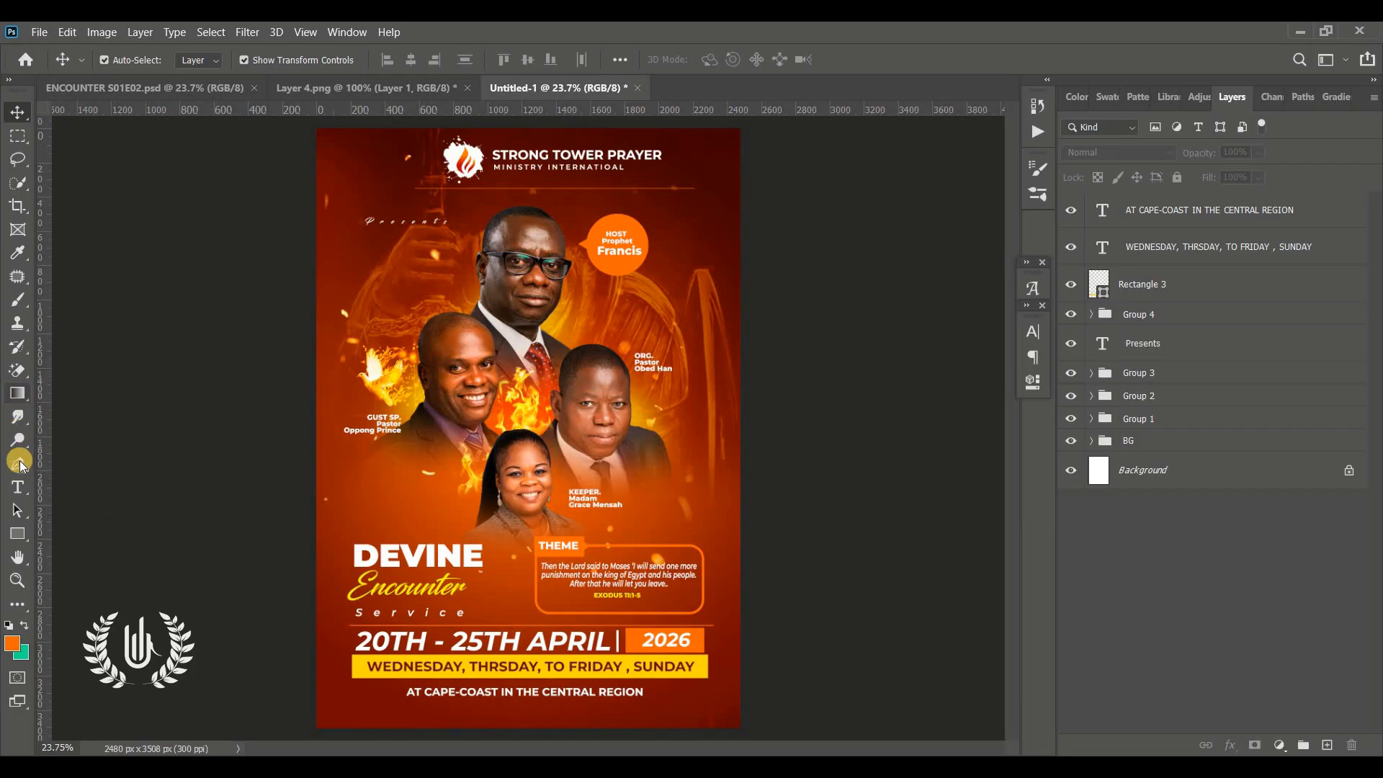
Draw a curved orange shape with the Pen tool over the flyer's top-left corner
left_click_drag(19, 466, 113, 466)
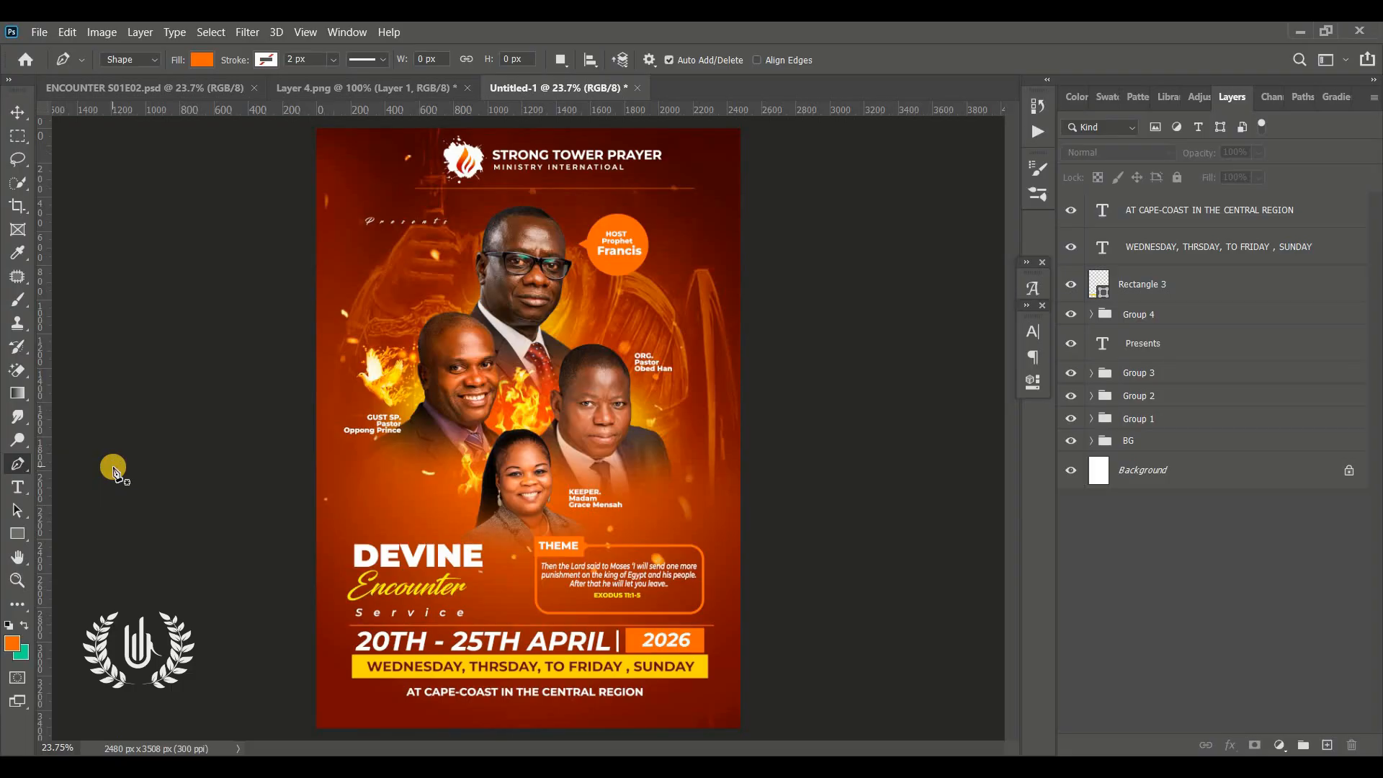
left_click(153, 59)
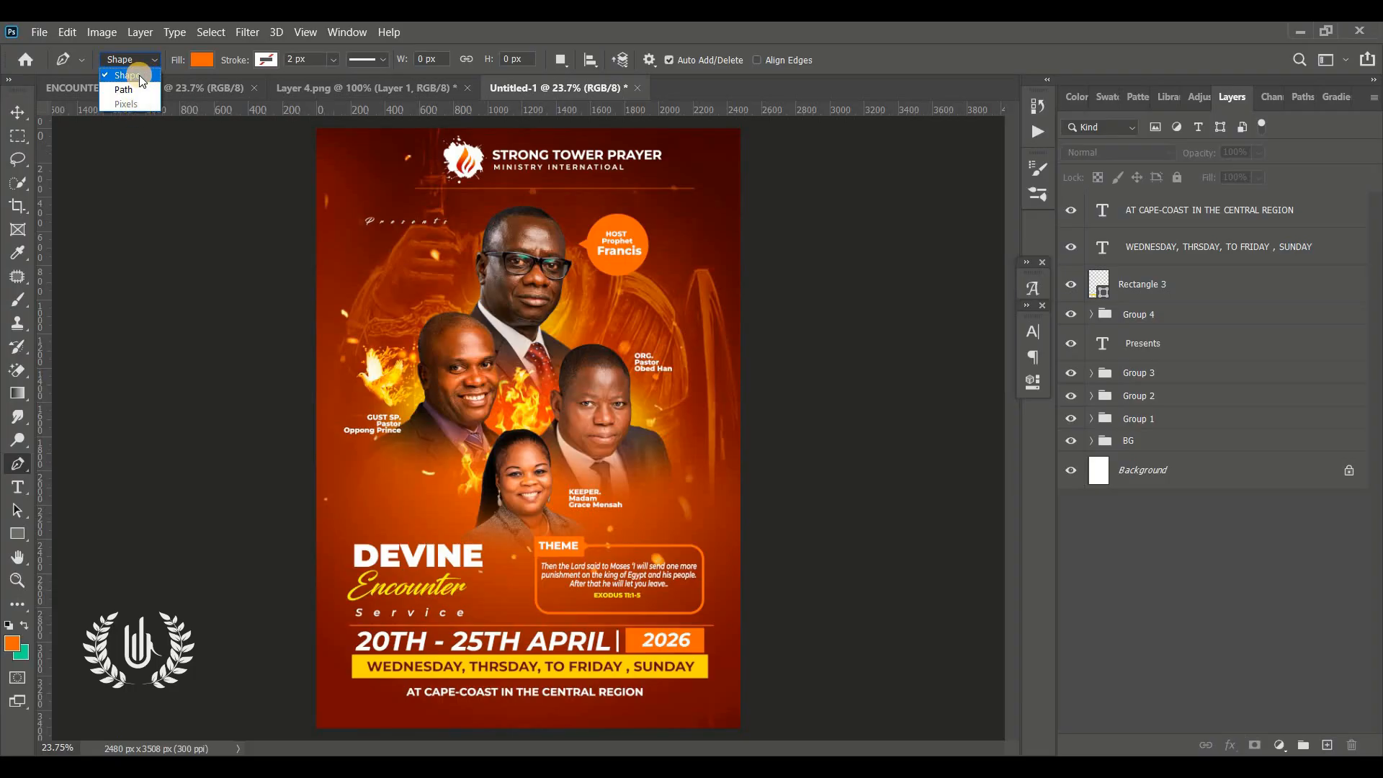
left_click(139, 75)
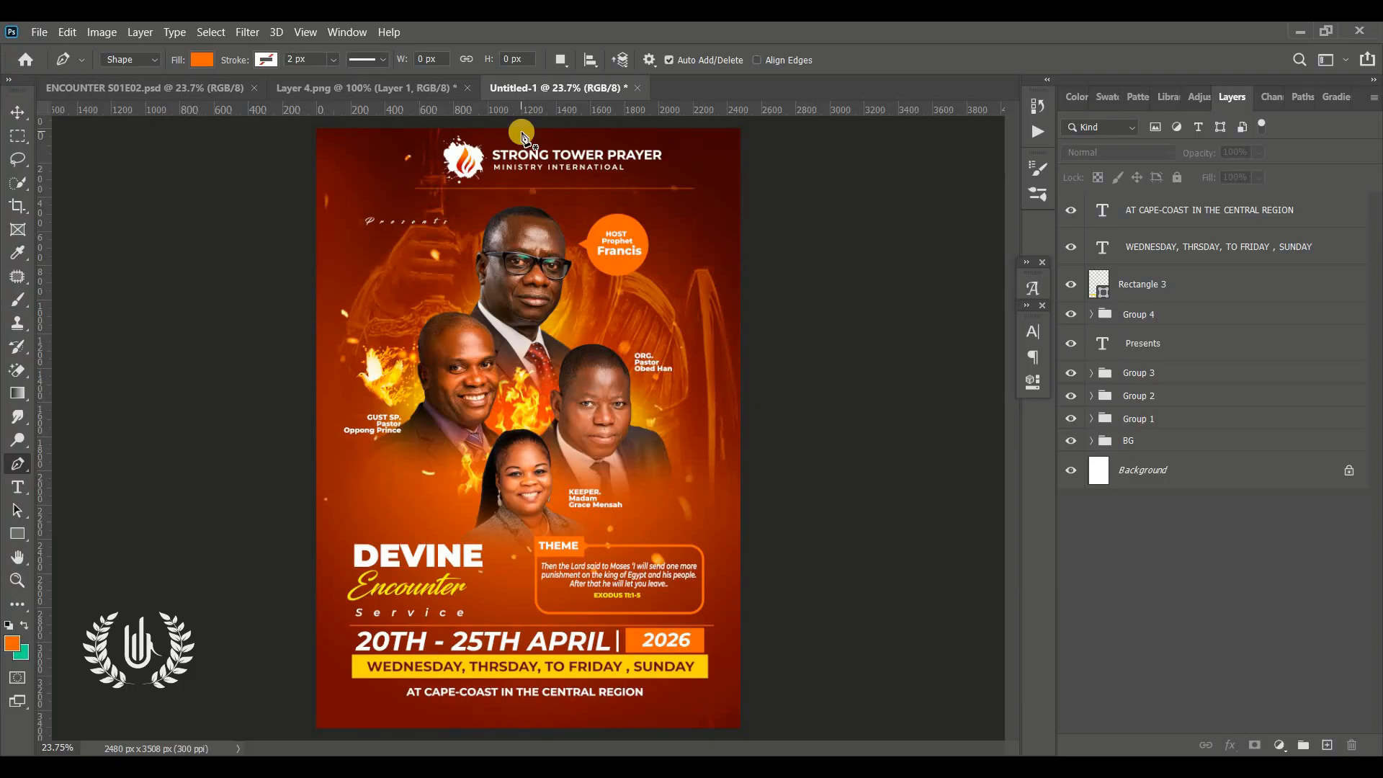
left_click(458, 131)
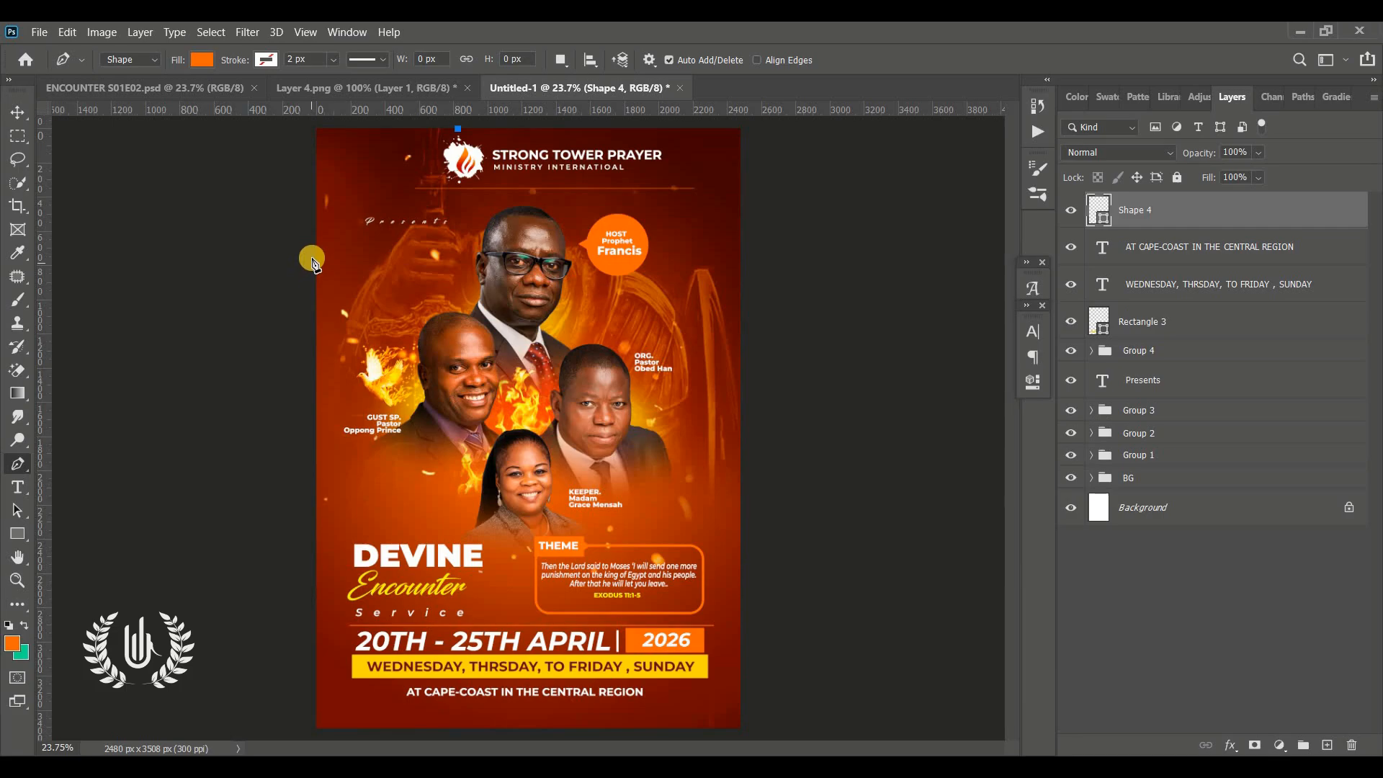
left_click(312, 273)
left_click_drag(312, 272, 312, 378)
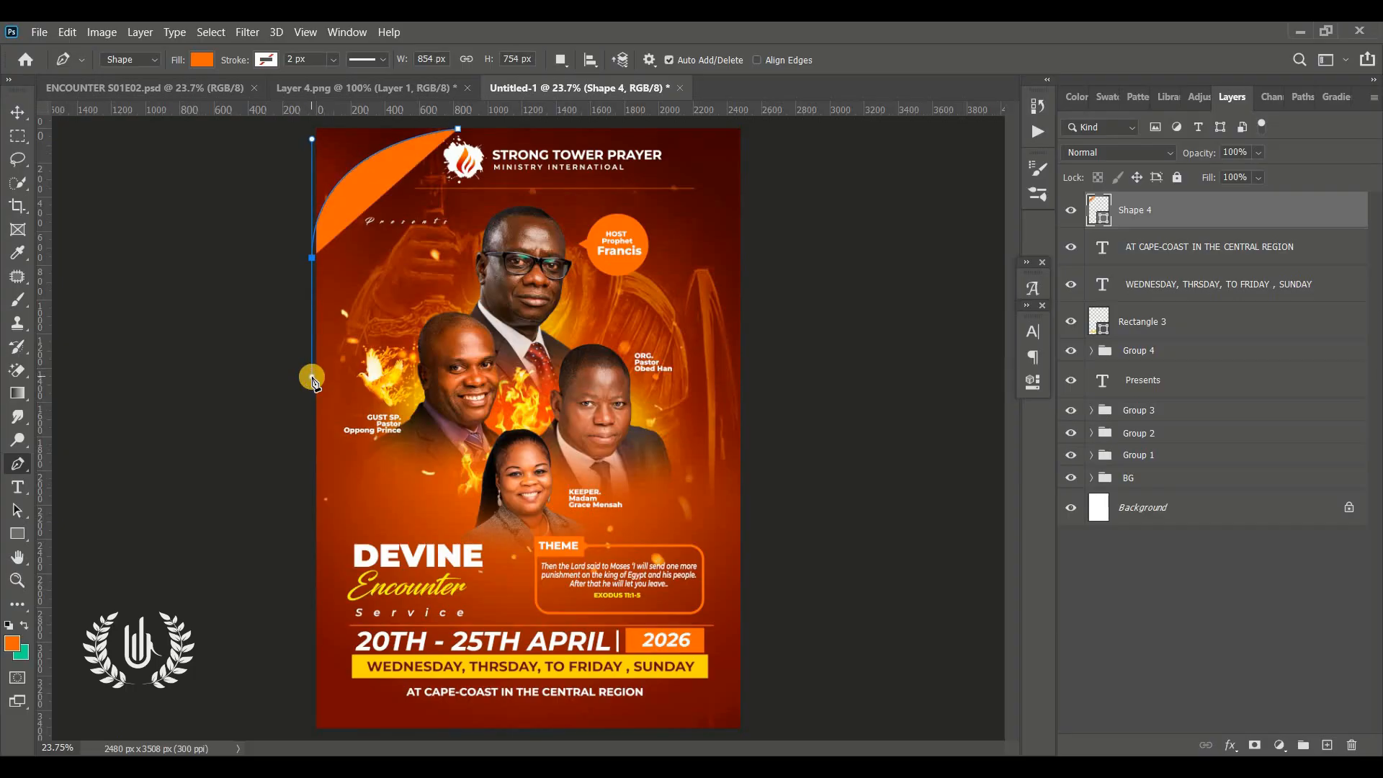
left_click(179, 148)
left_click(296, 119)
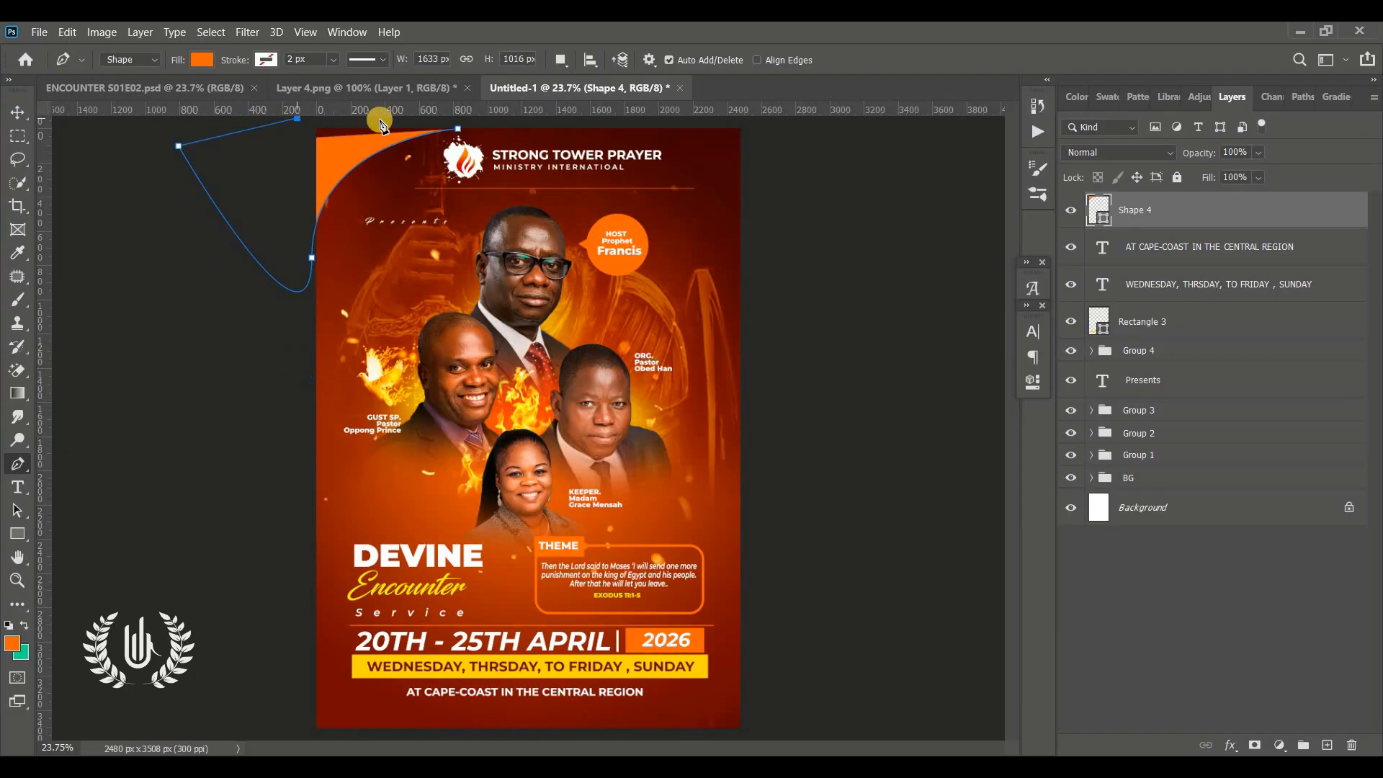
left_click(458, 128)
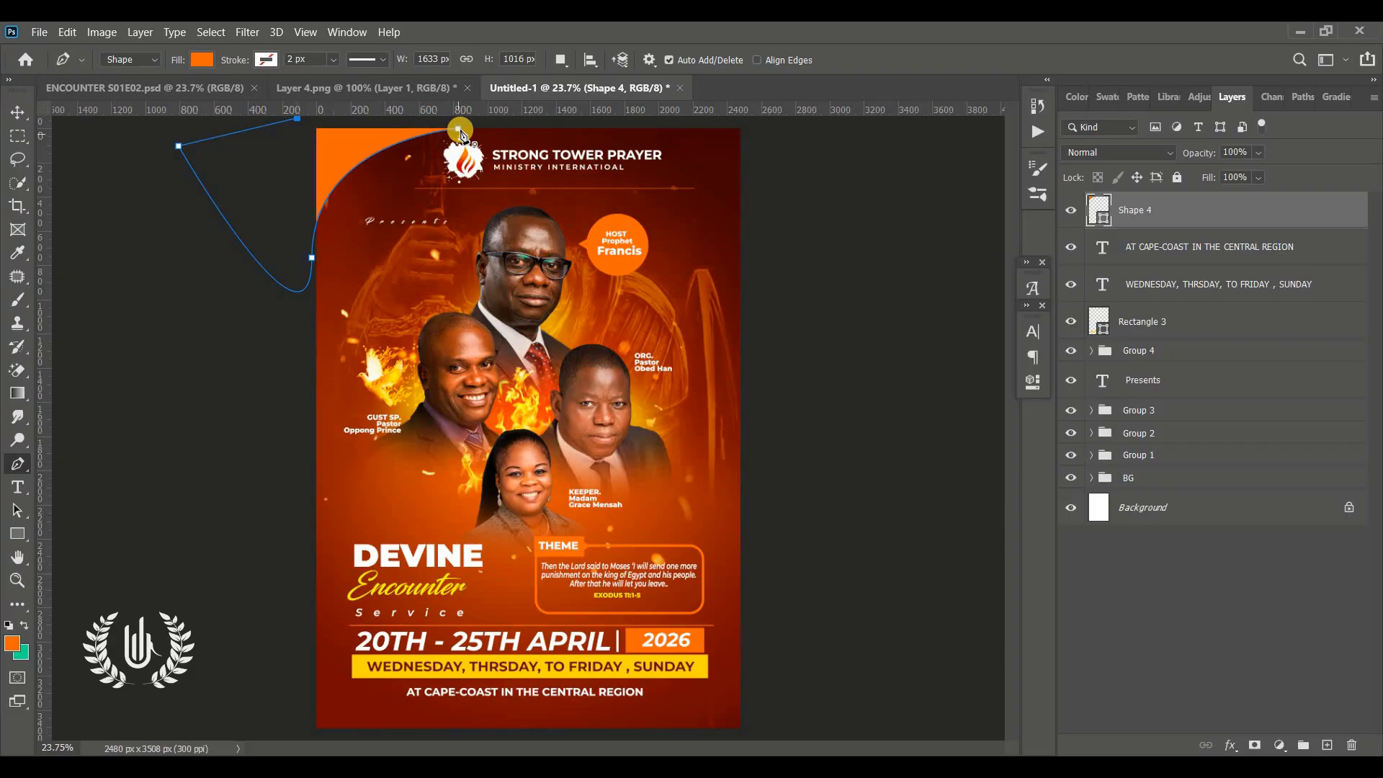
left_click(460, 131)
Duplicate the corner shape, rotate the copy and place it at the flyer's bottom-right corner
left_click(16, 112)
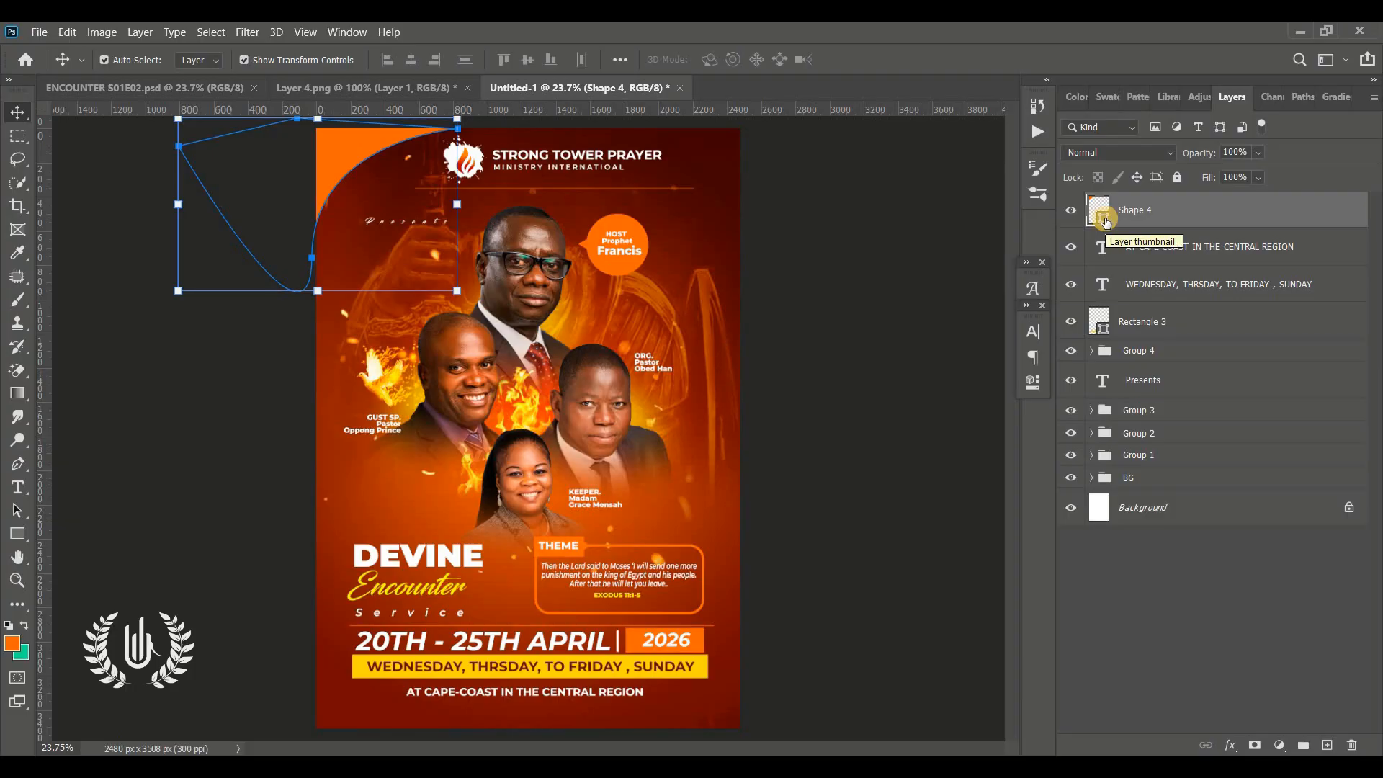
key("ctrl+j")
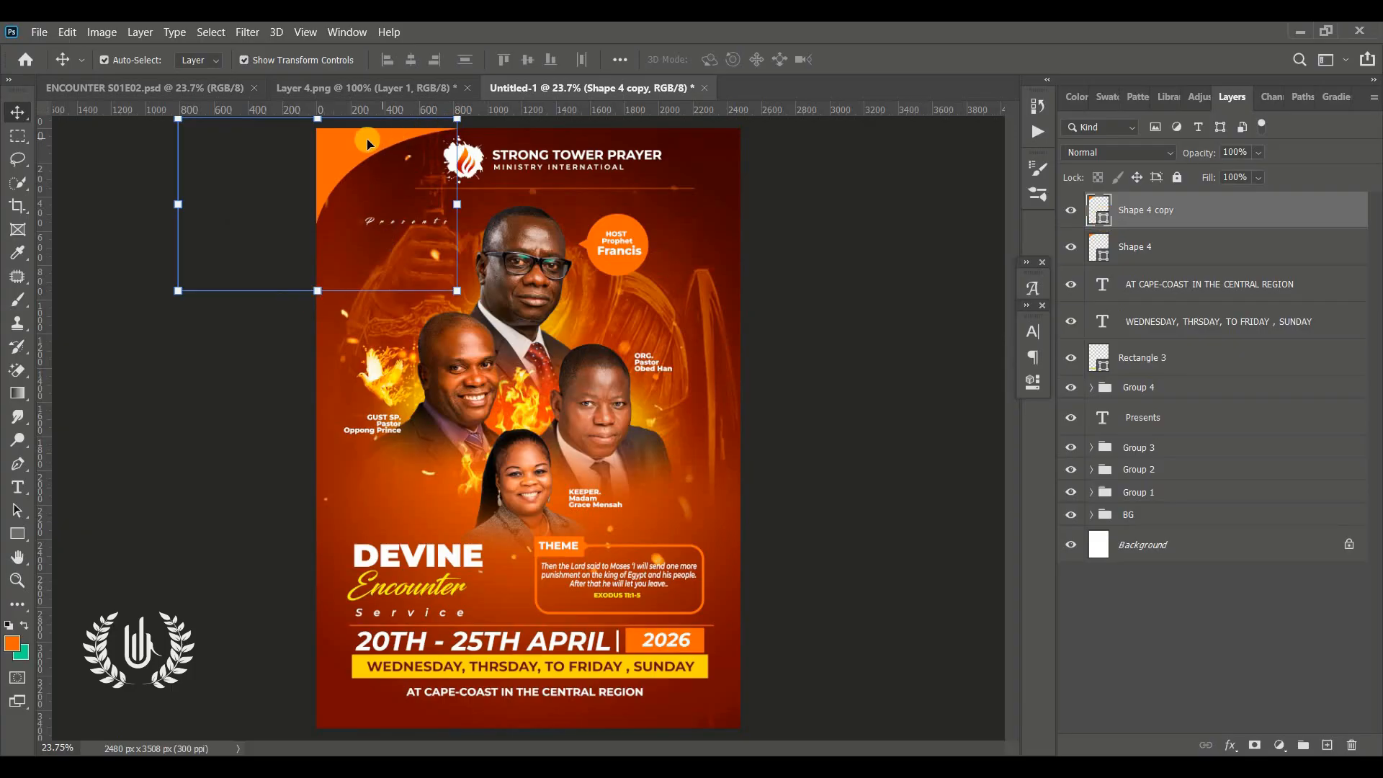
left_click_drag(415, 168, 745, 555)
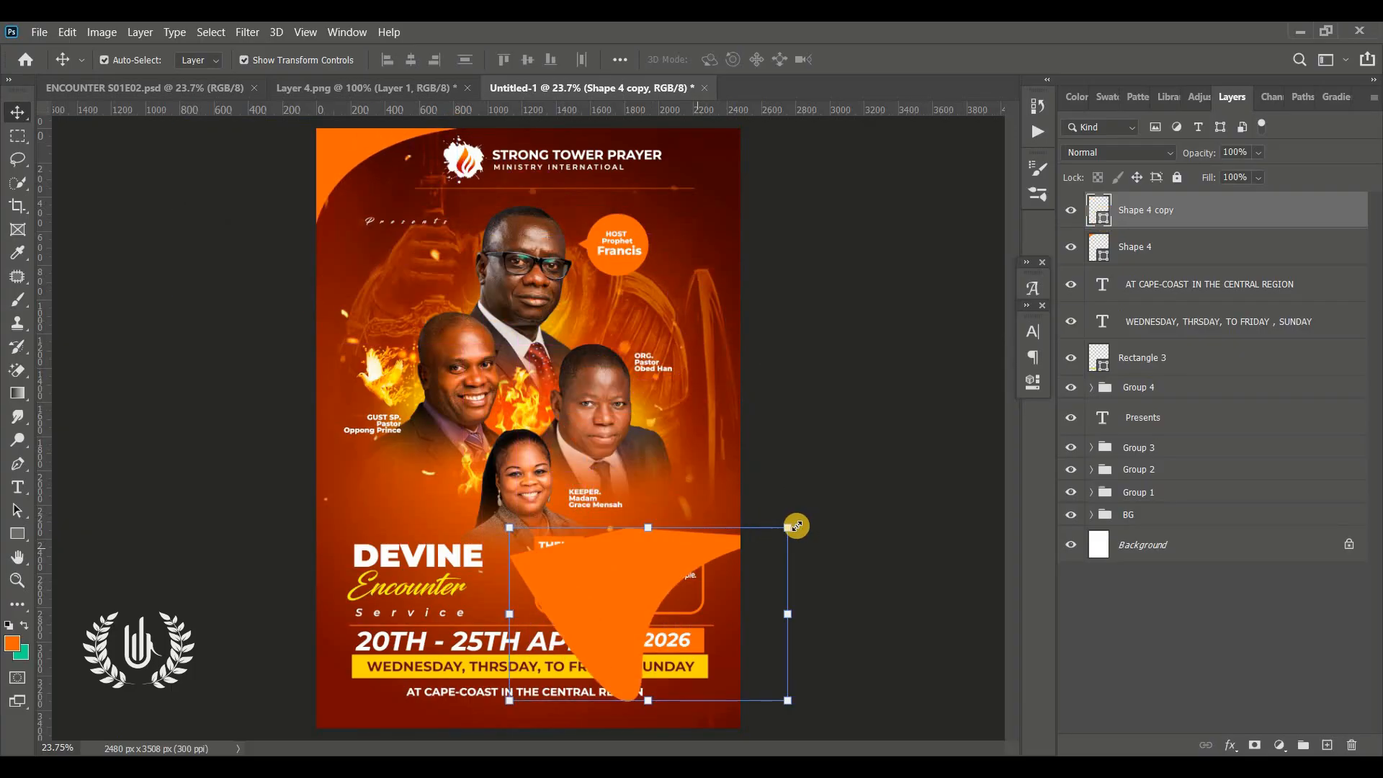
key("ctrl+t")
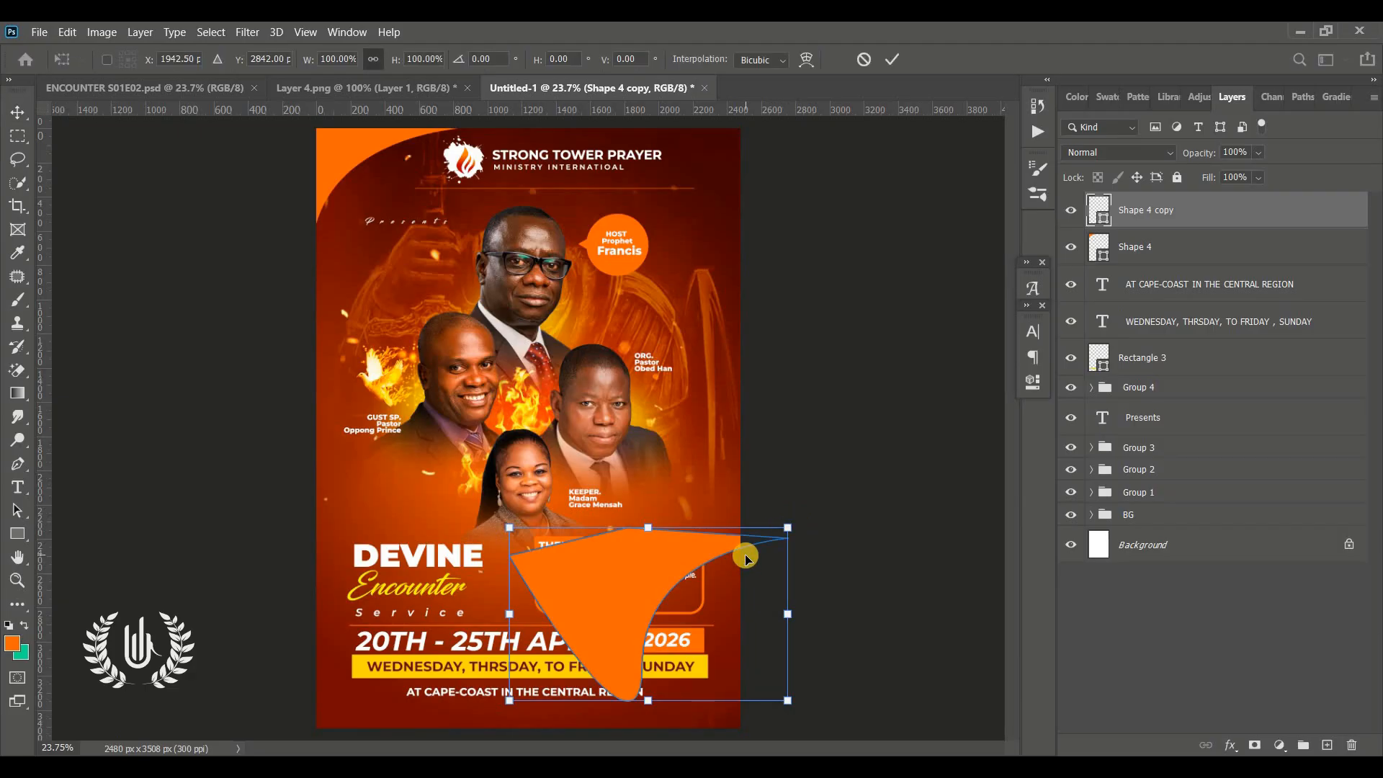
right_click(585, 574)
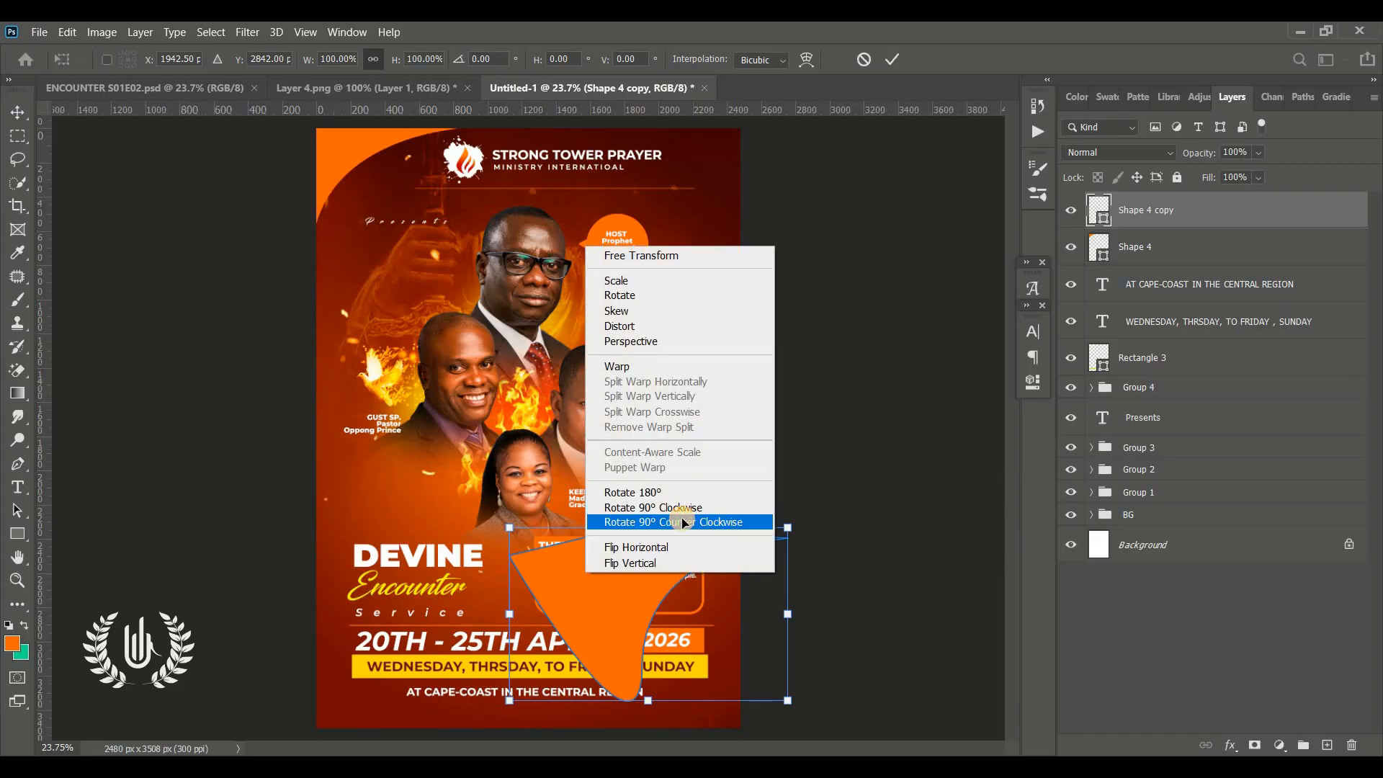
left_click(685, 522)
left_click_drag(783, 442, 739, 415)
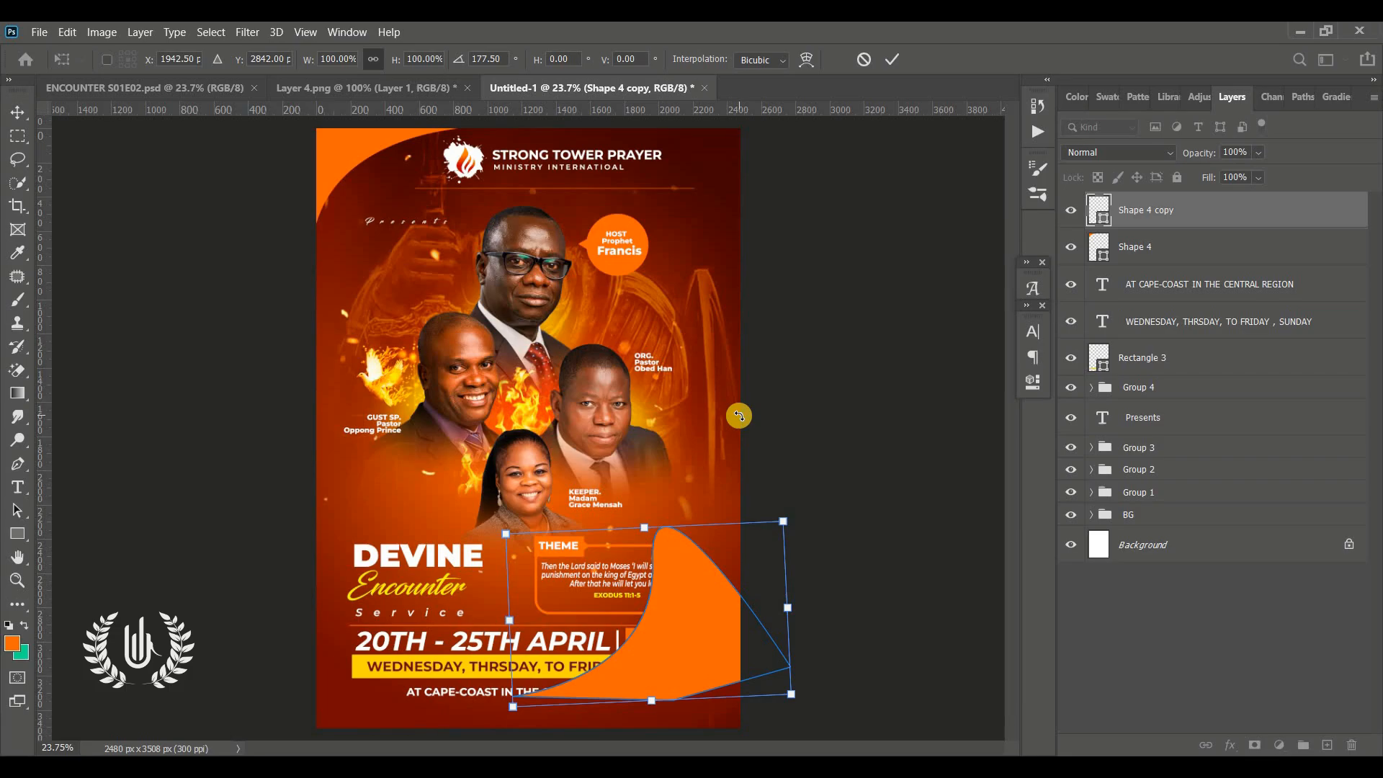
left_click_drag(772, 614, 829, 609)
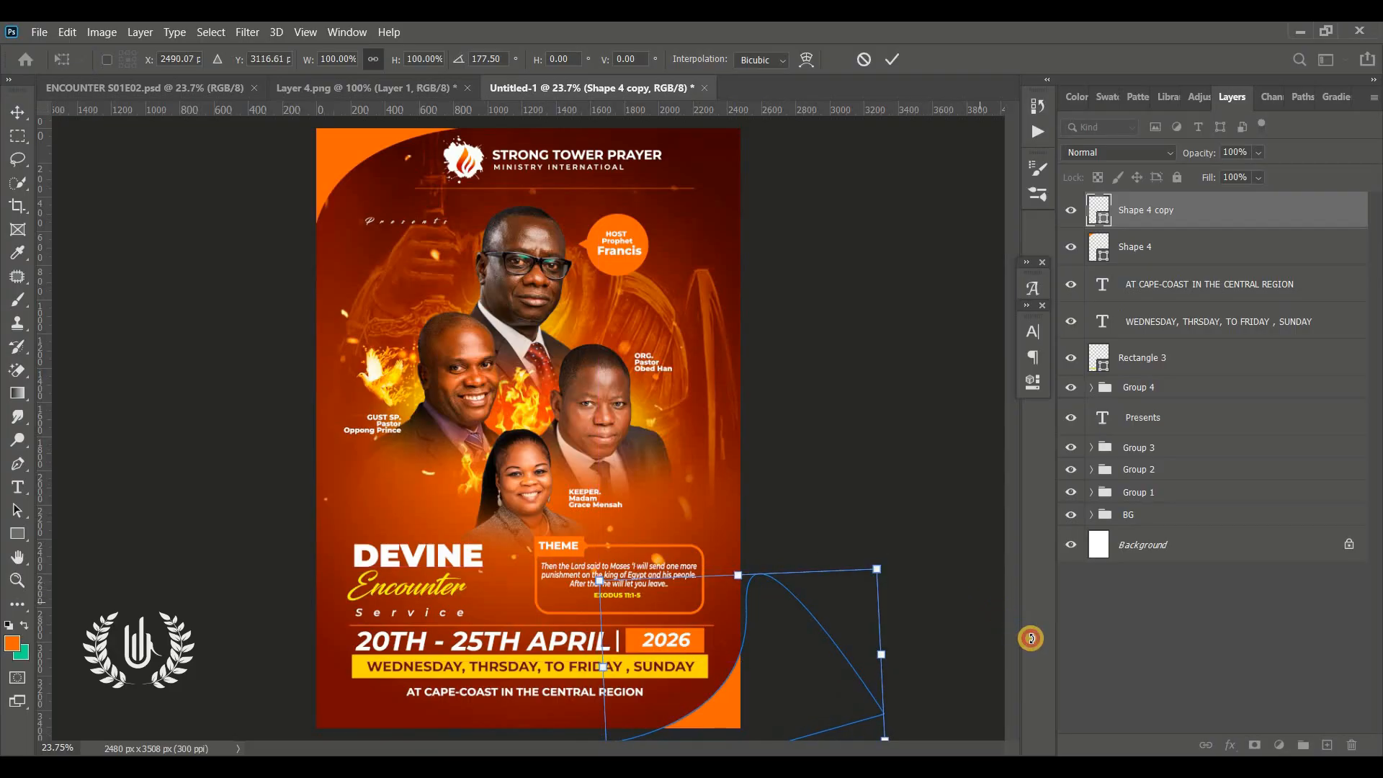
left_click_drag(1033, 640, 1030, 635)
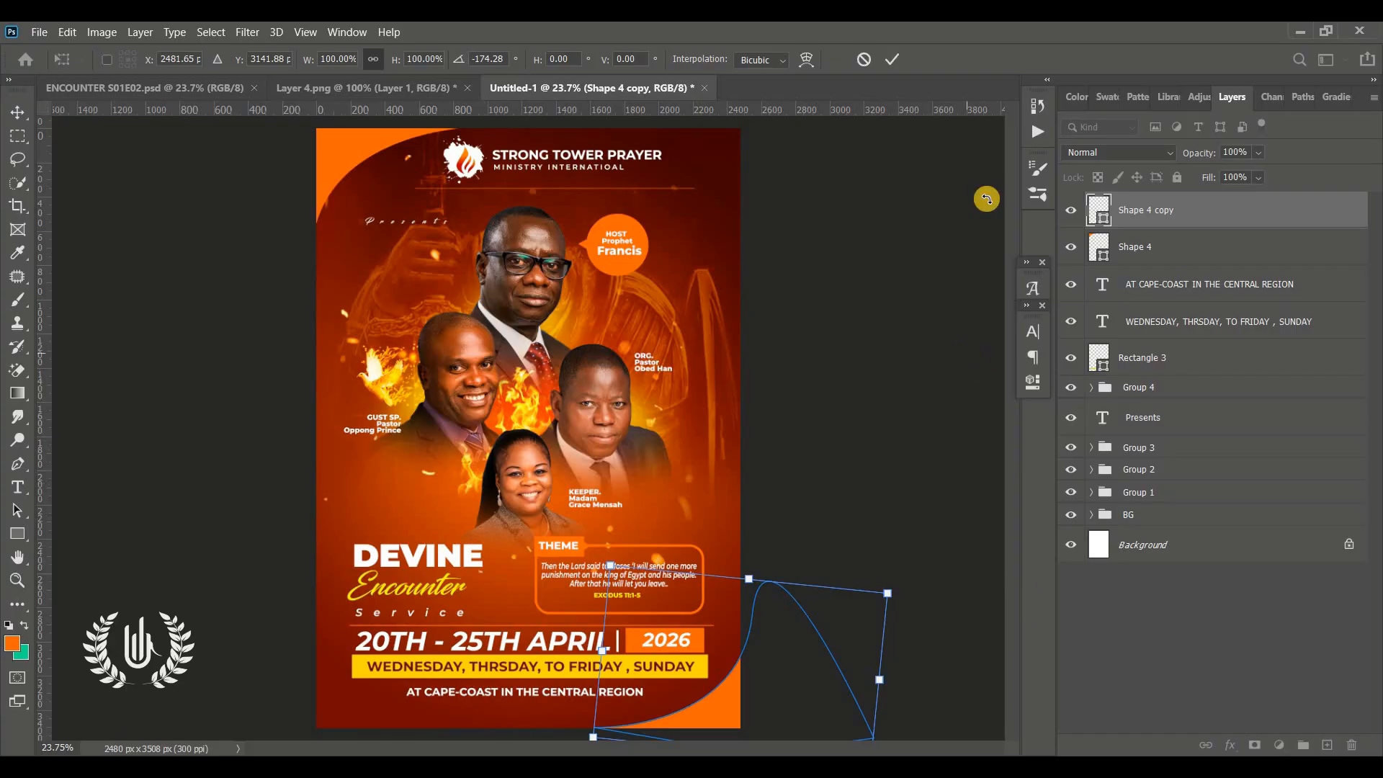
left_click(895, 58)
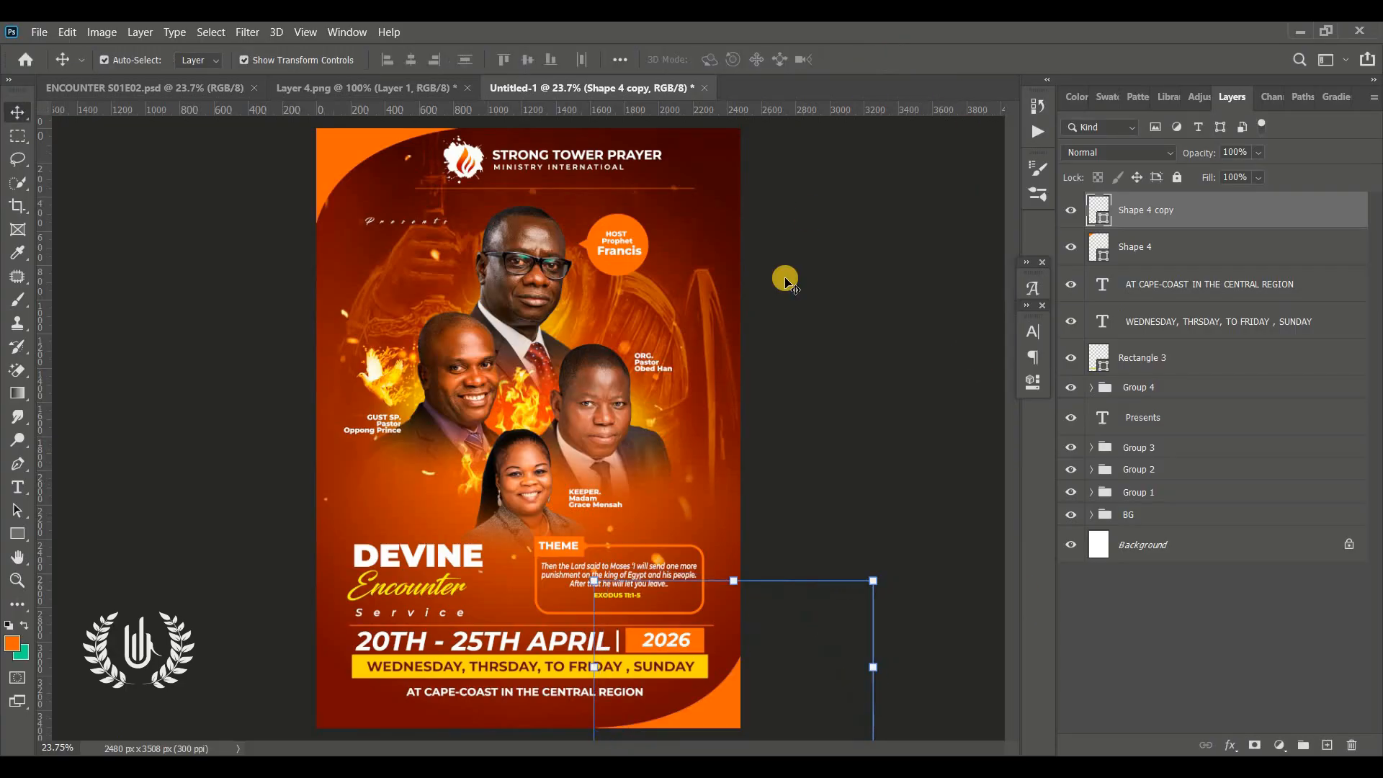
left_click(785, 280)
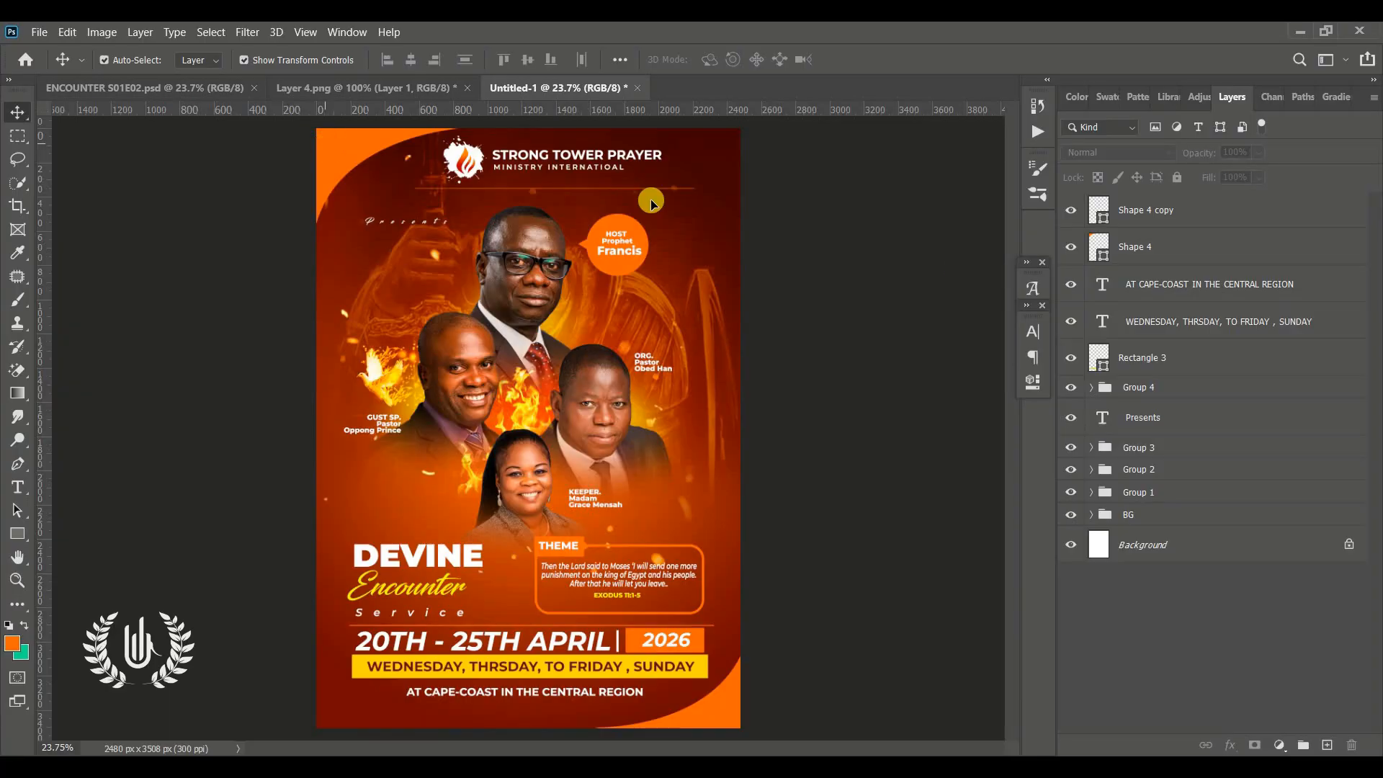
Recolour the top-left corner shape white
left_click(1123, 251)
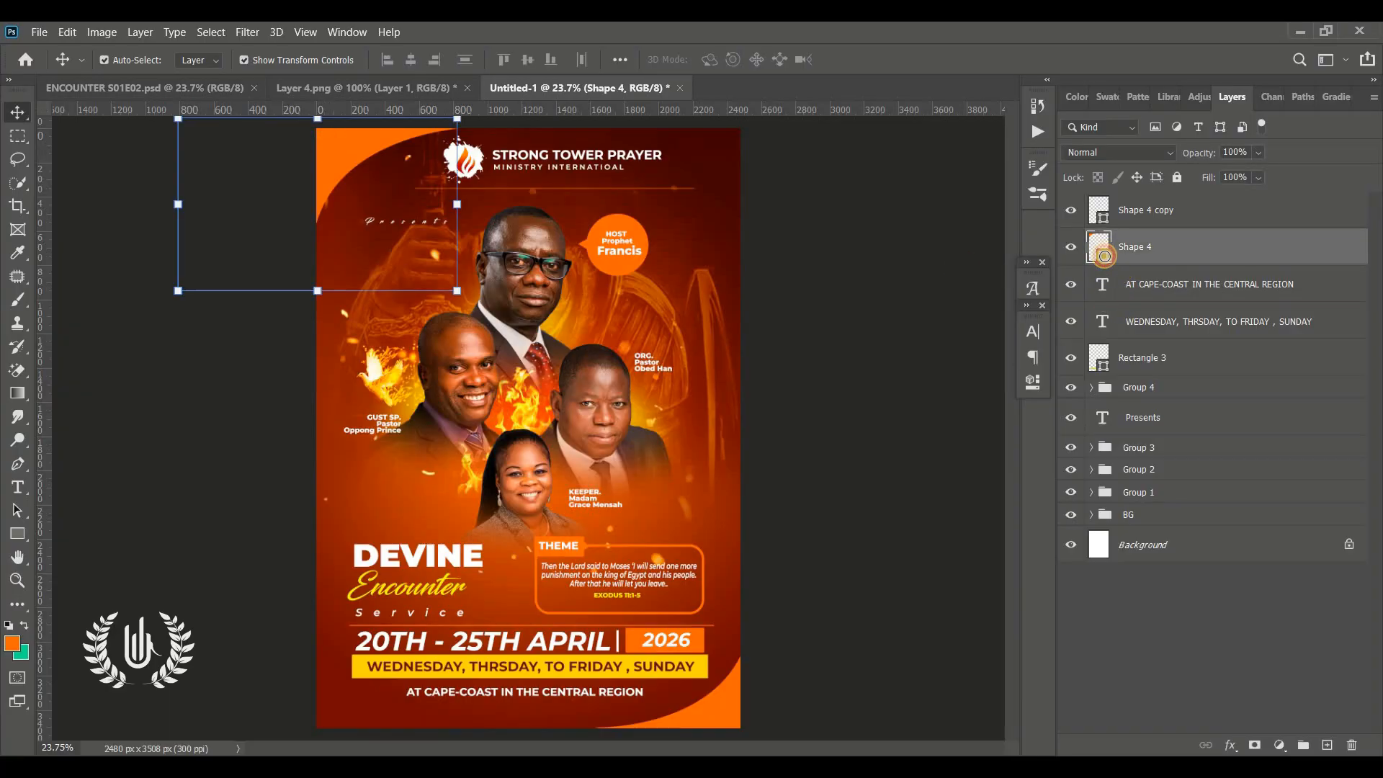
double_click(1104, 256)
left_click_drag(1037, 245, 781, 111)
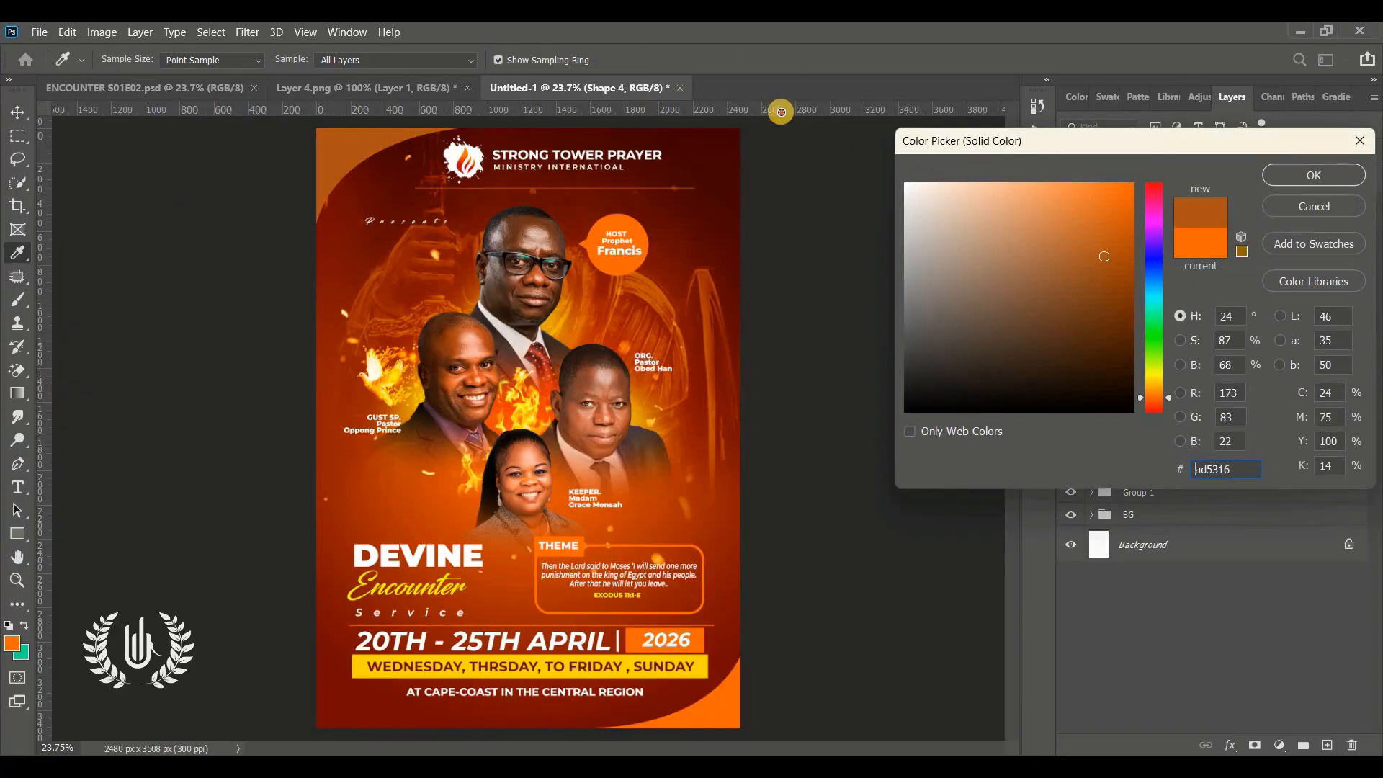
left_click(1287, 175)
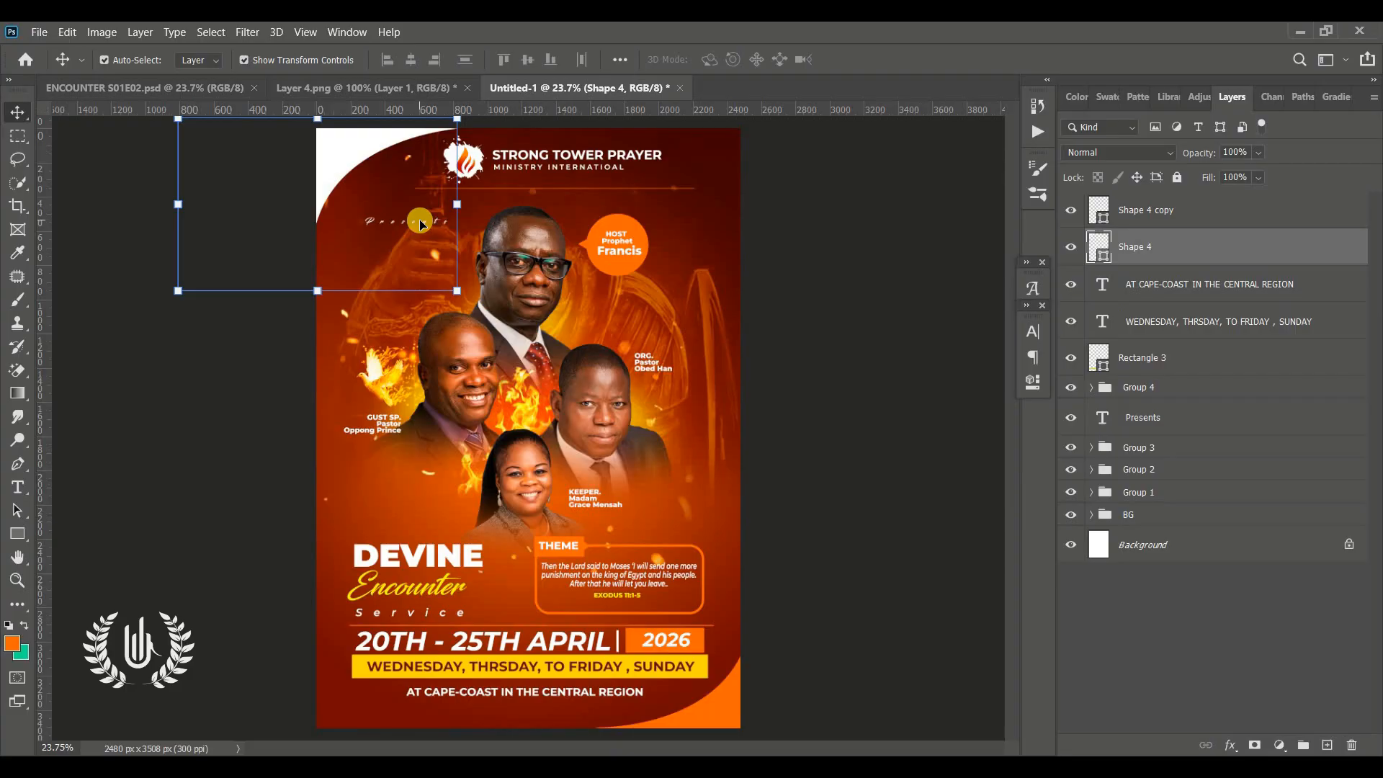
Draw a white circle about 271 px wide beside the bottom-right speaker's portrait
left_click(17, 580)
left_click(758, 439)
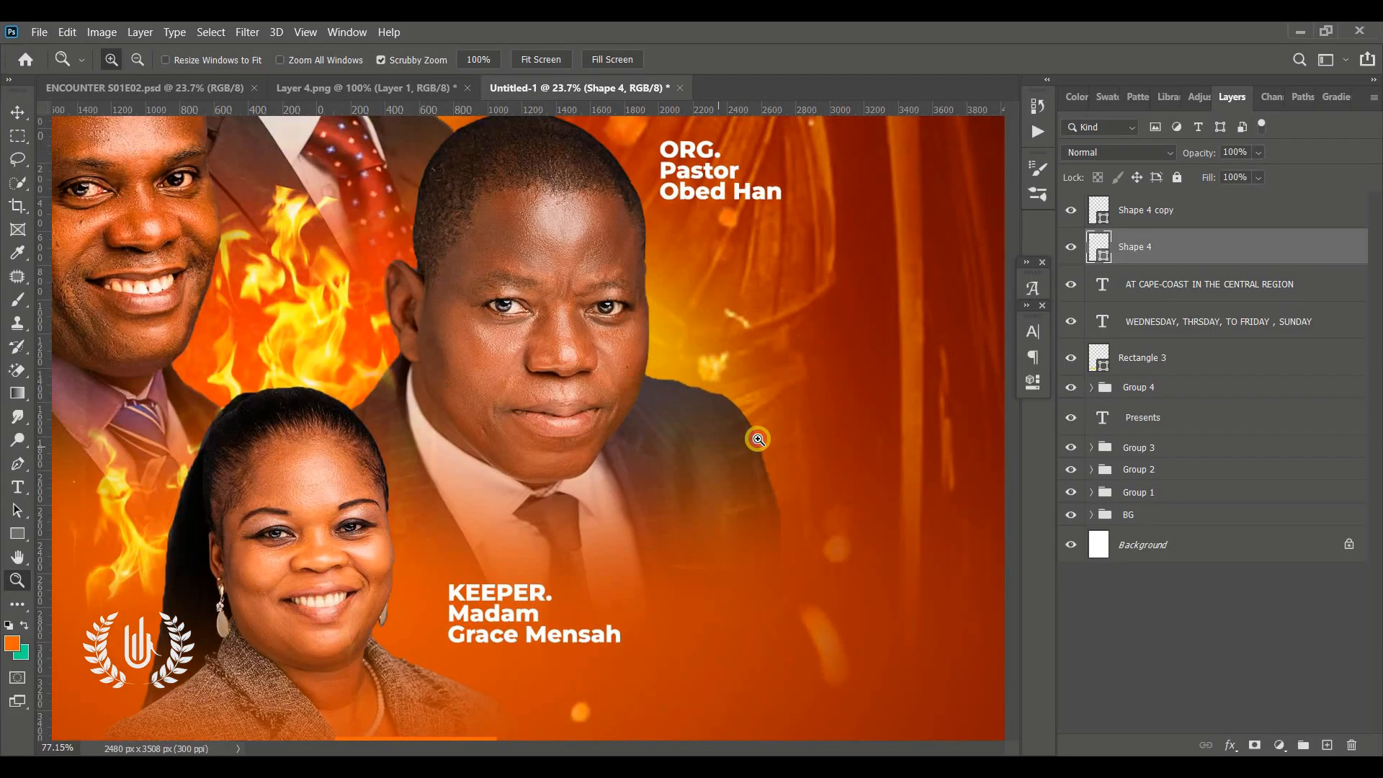
left_click_drag(758, 439, 804, 441)
scroll(778, 438, "right", 2)
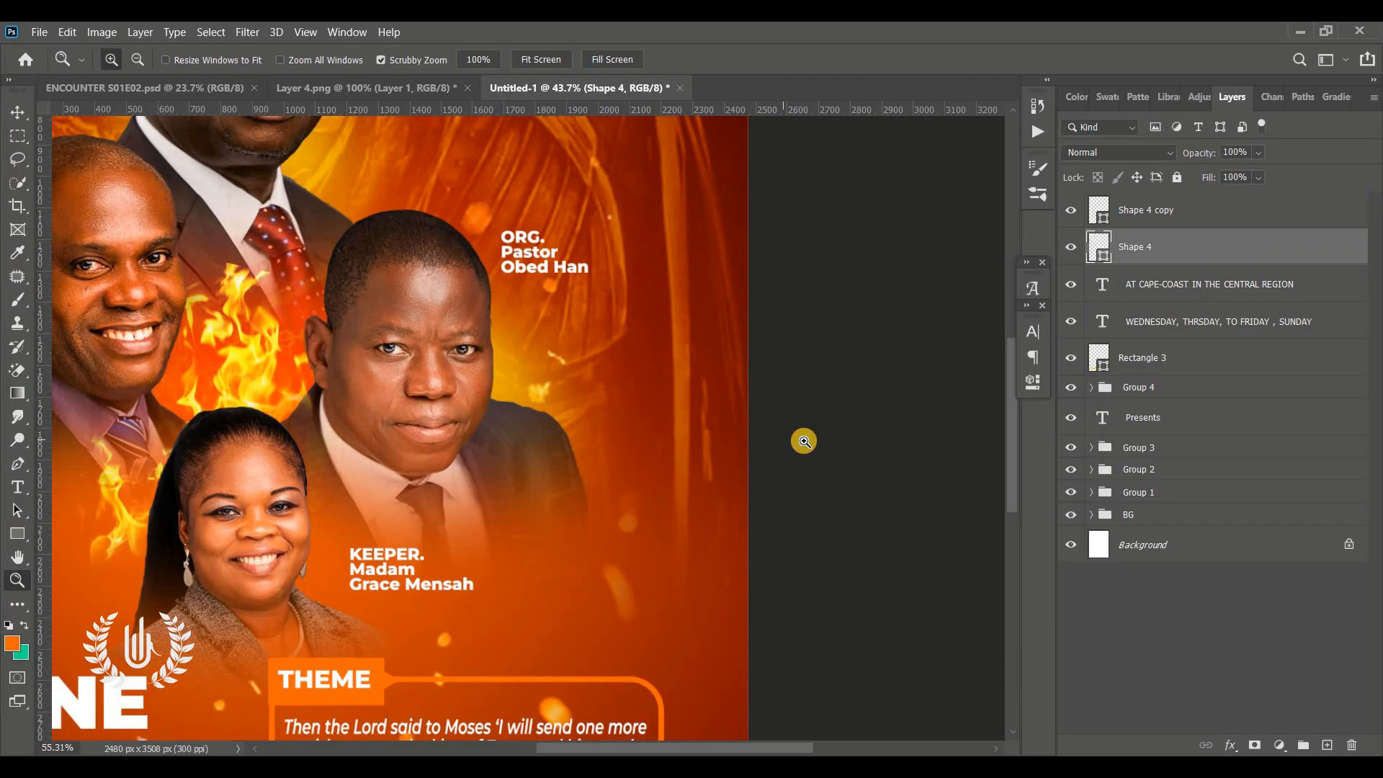
left_click(17, 534)
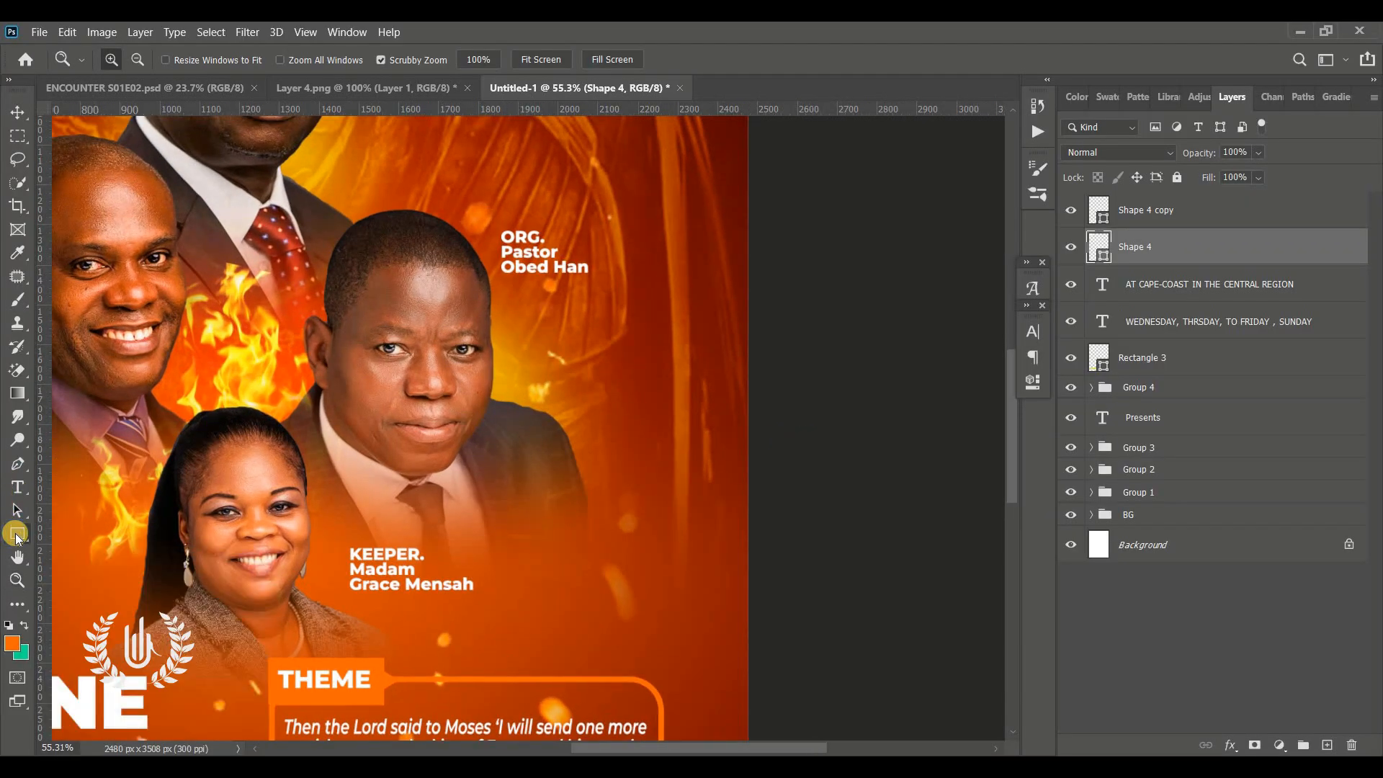
left_click(94, 566)
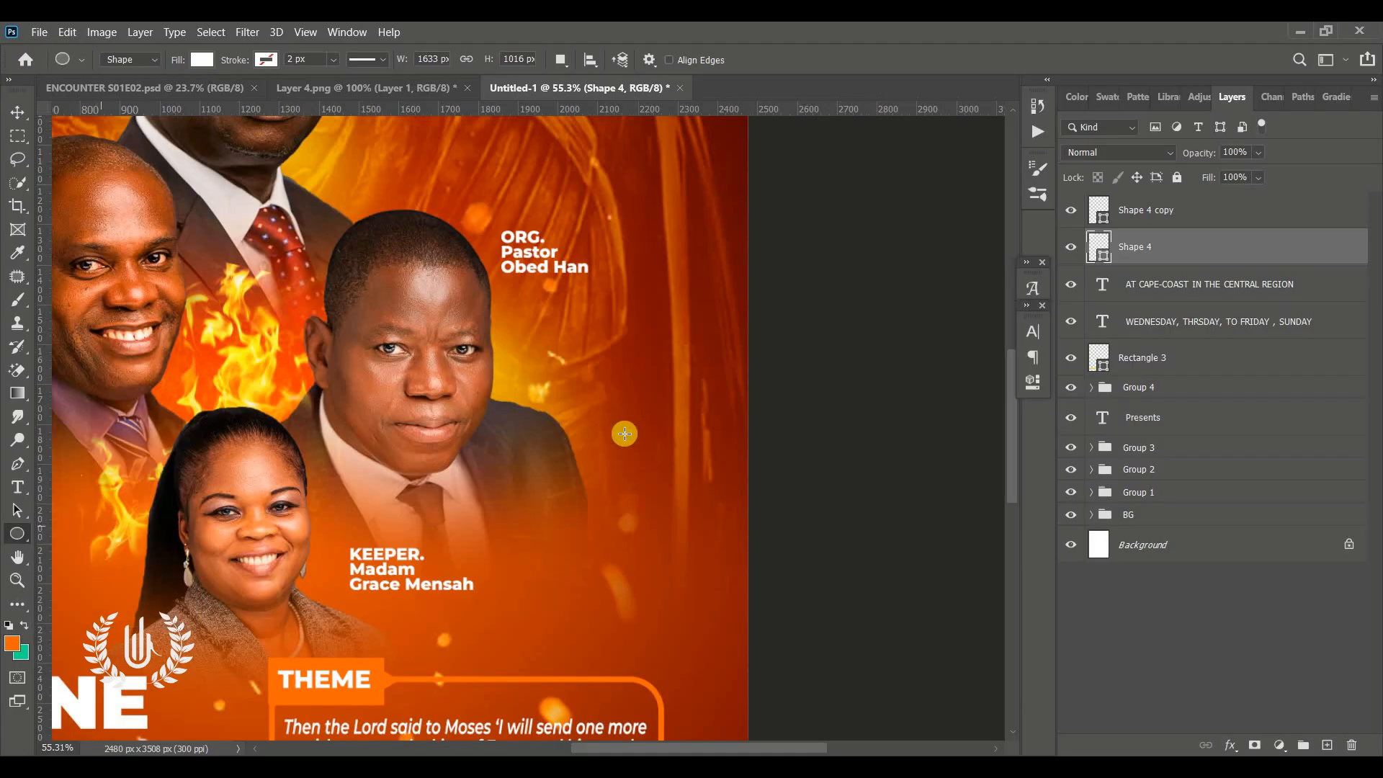
left_click_drag(628, 395, 734, 503)
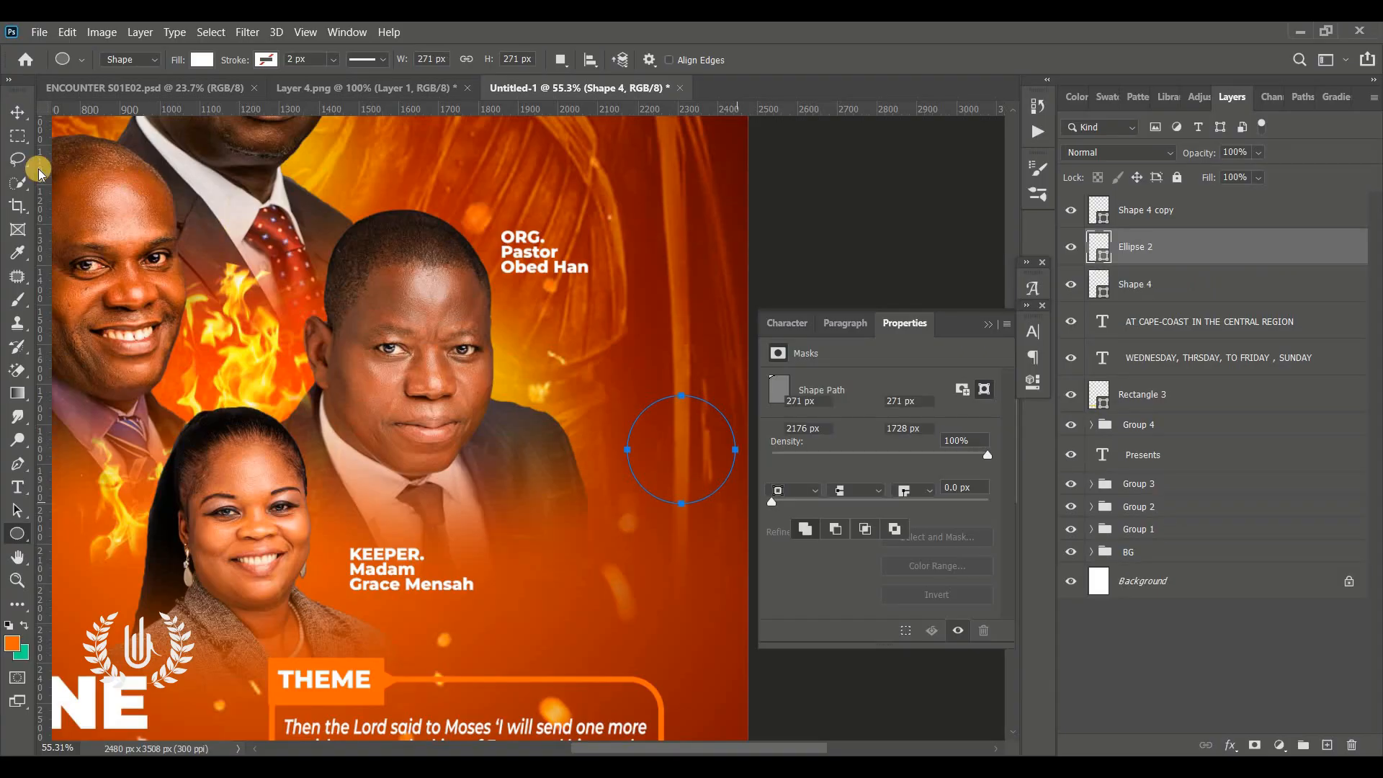
left_click(17, 112)
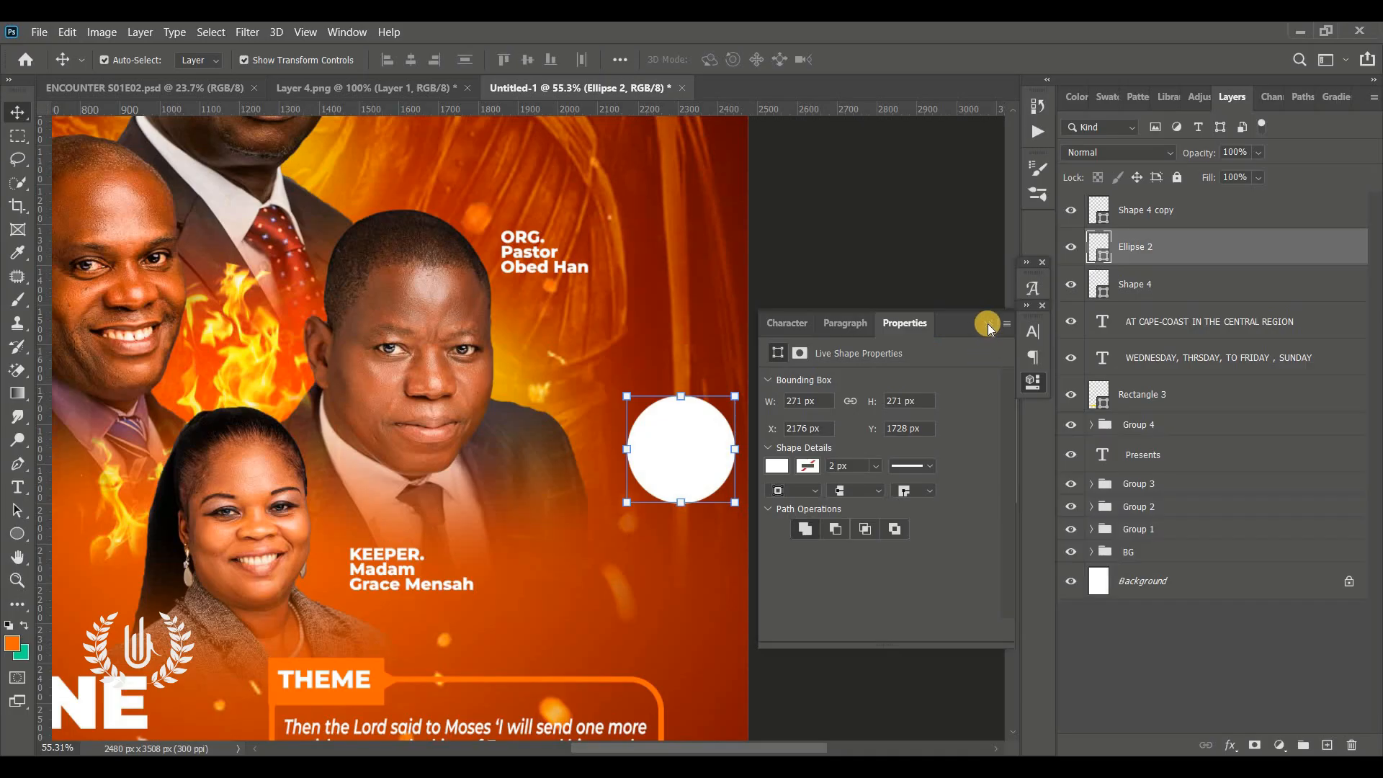
mouse_move(631, 459)
left_mouse_down()
mouse_move(612, 490)
mouse_move(674, 401)
mouse_move(659, 607)
mouse_move(664, 480)
left_mouse_up()
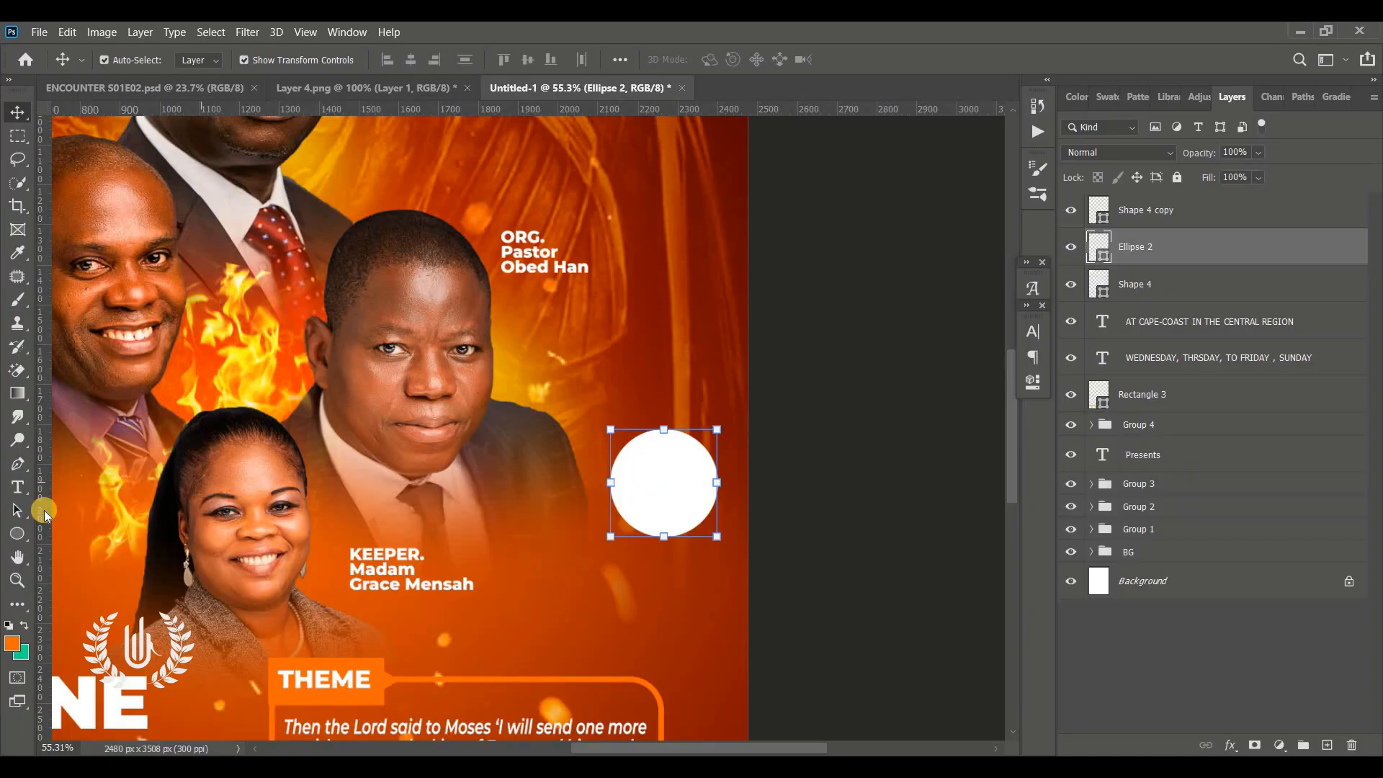
Create a text layer above the circle and set its text colour to black
left_click(18, 487)
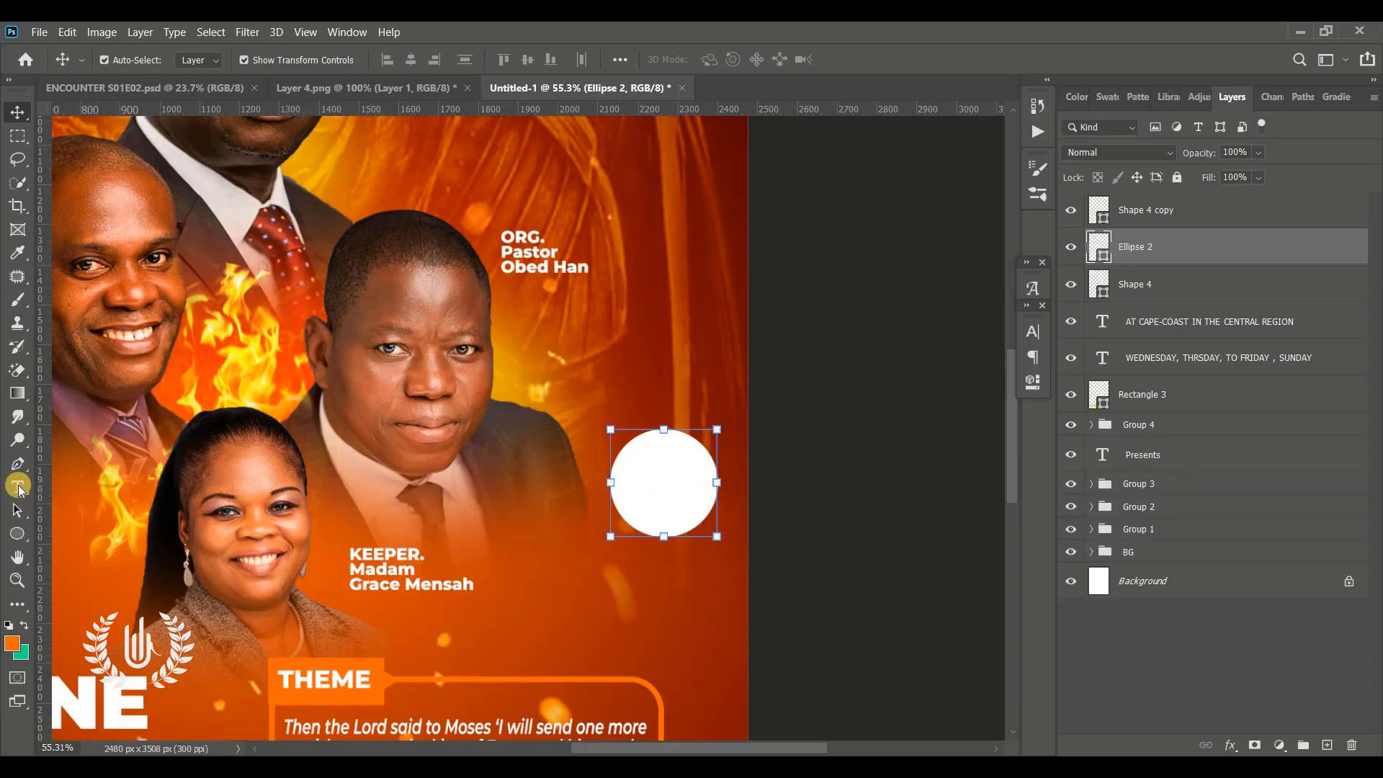
left_click(627, 356)
left_click_drag(627, 437, 709, 517)
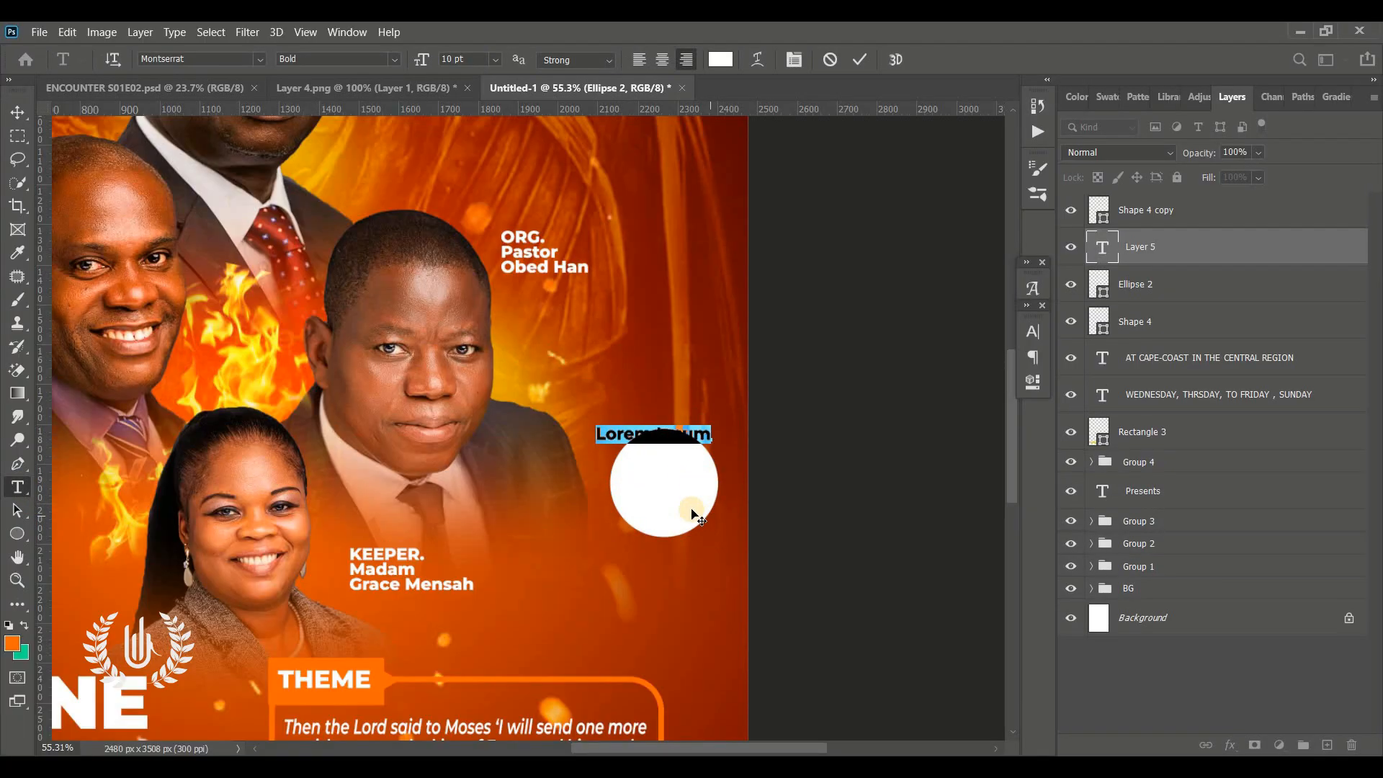
left_click_drag(711, 469, 729, 426)
left_click(721, 59)
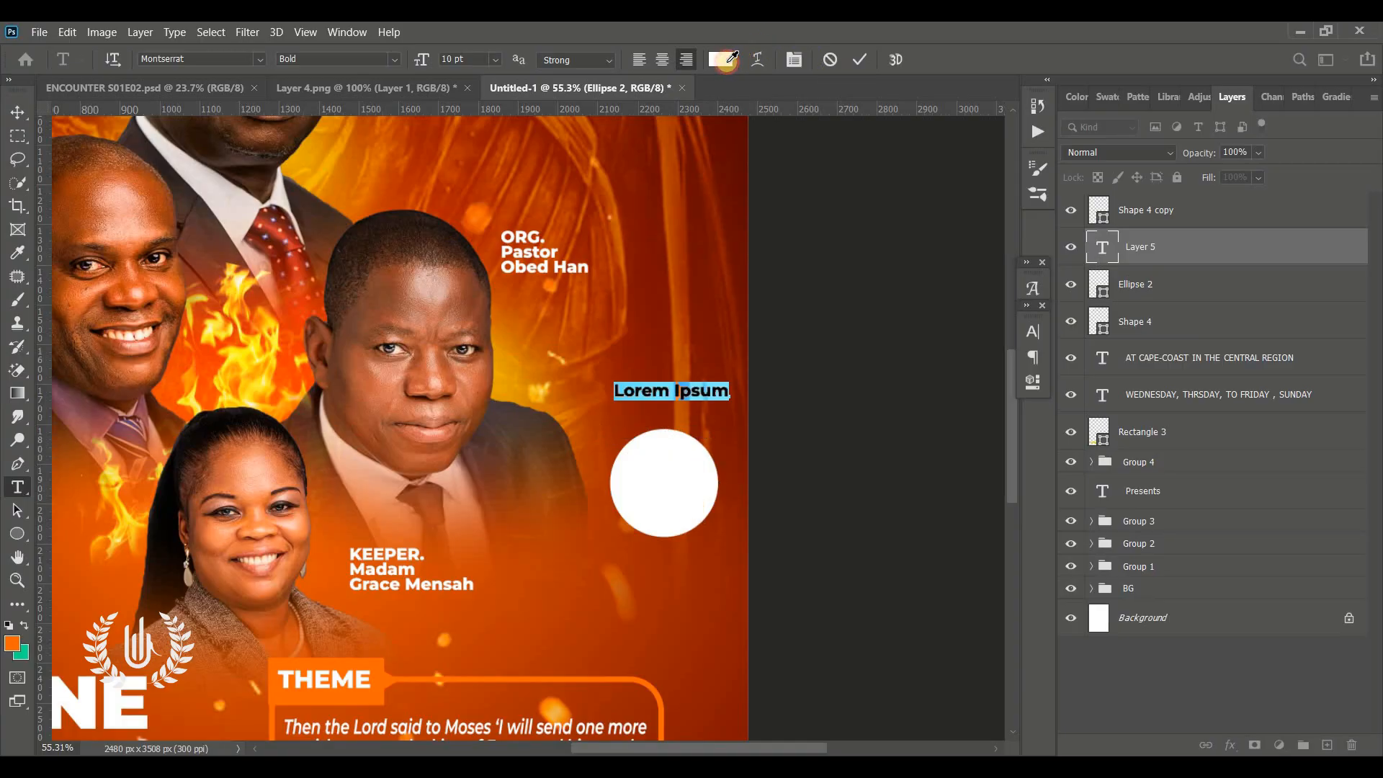
left_click_drag(988, 339, 1059, 435)
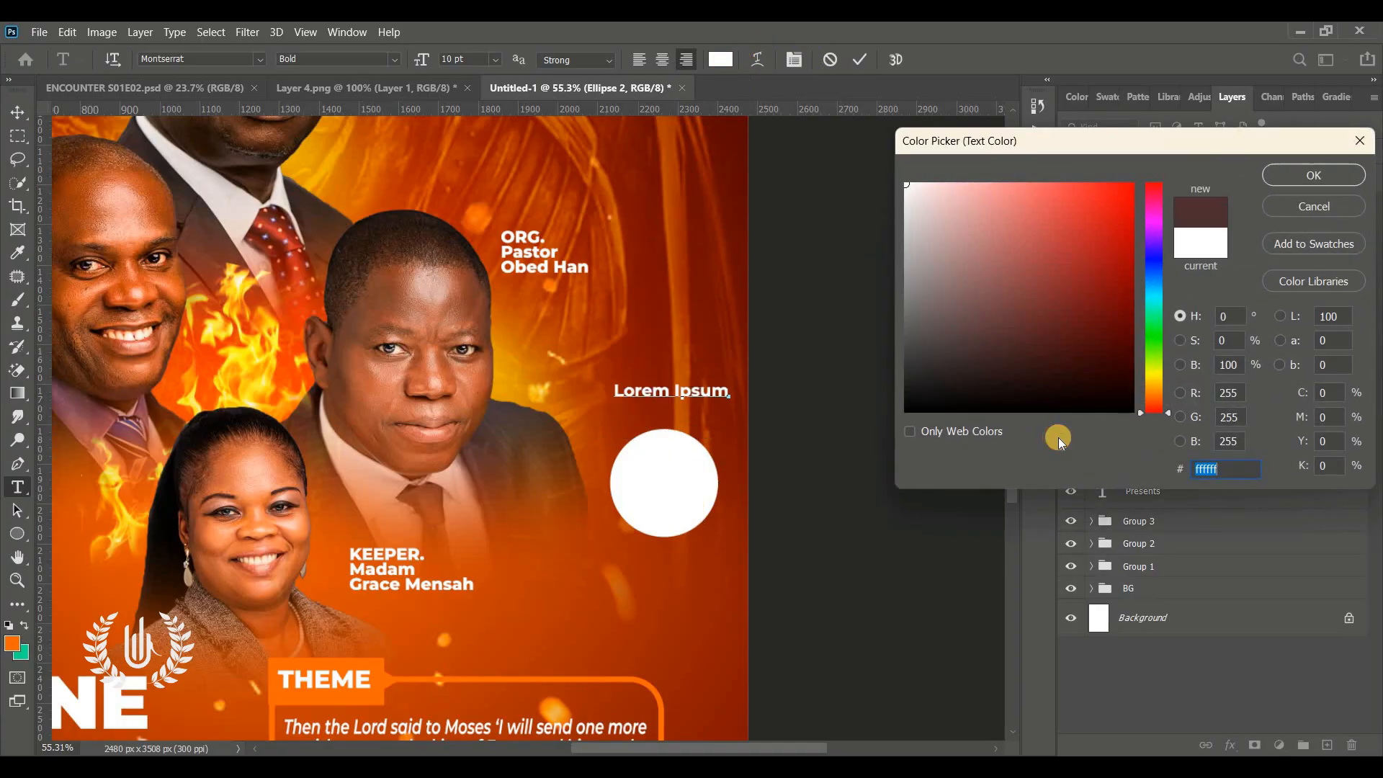
left_click(1314, 175)
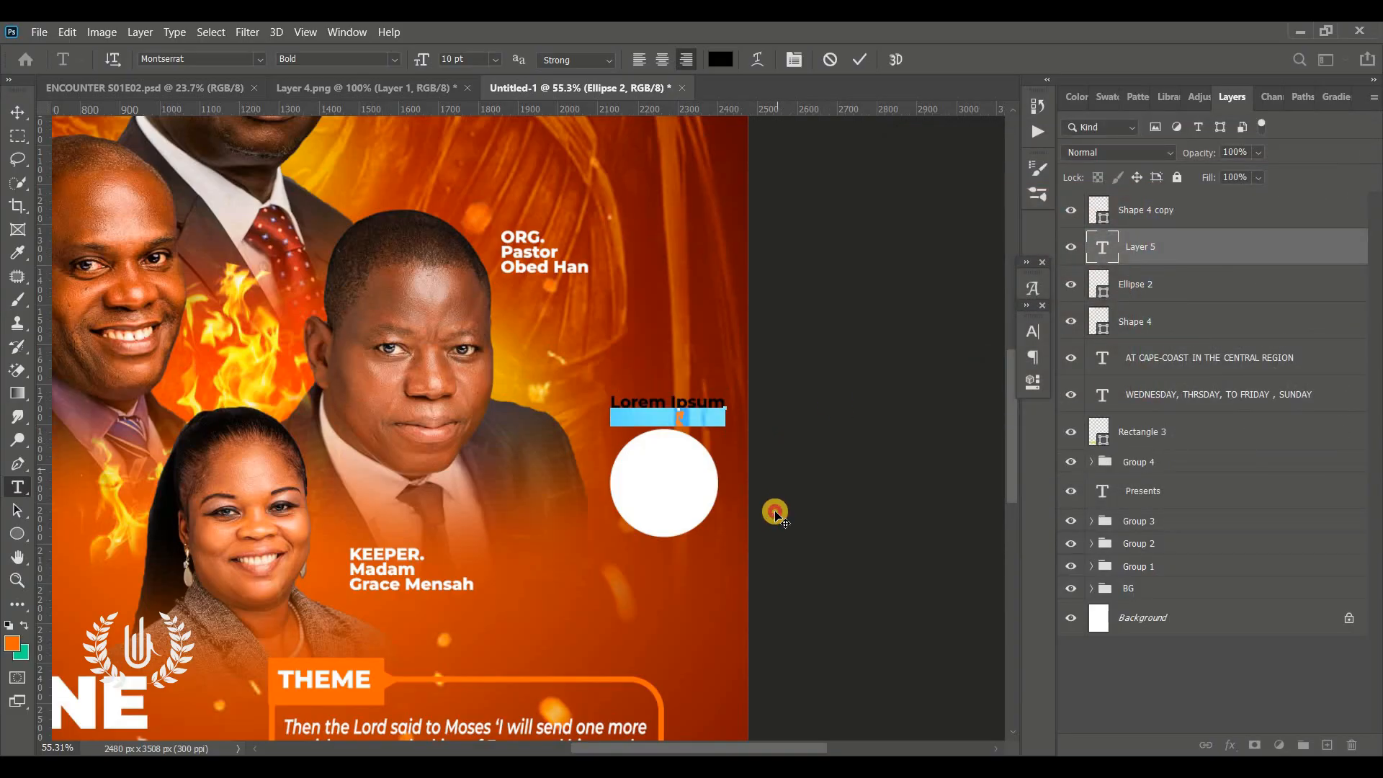
Replace the placeholder with "8:00 PM-GMT Each Night" centred inside the white circle
left_click_drag(777, 455, 775, 511)
key("BackSpace")
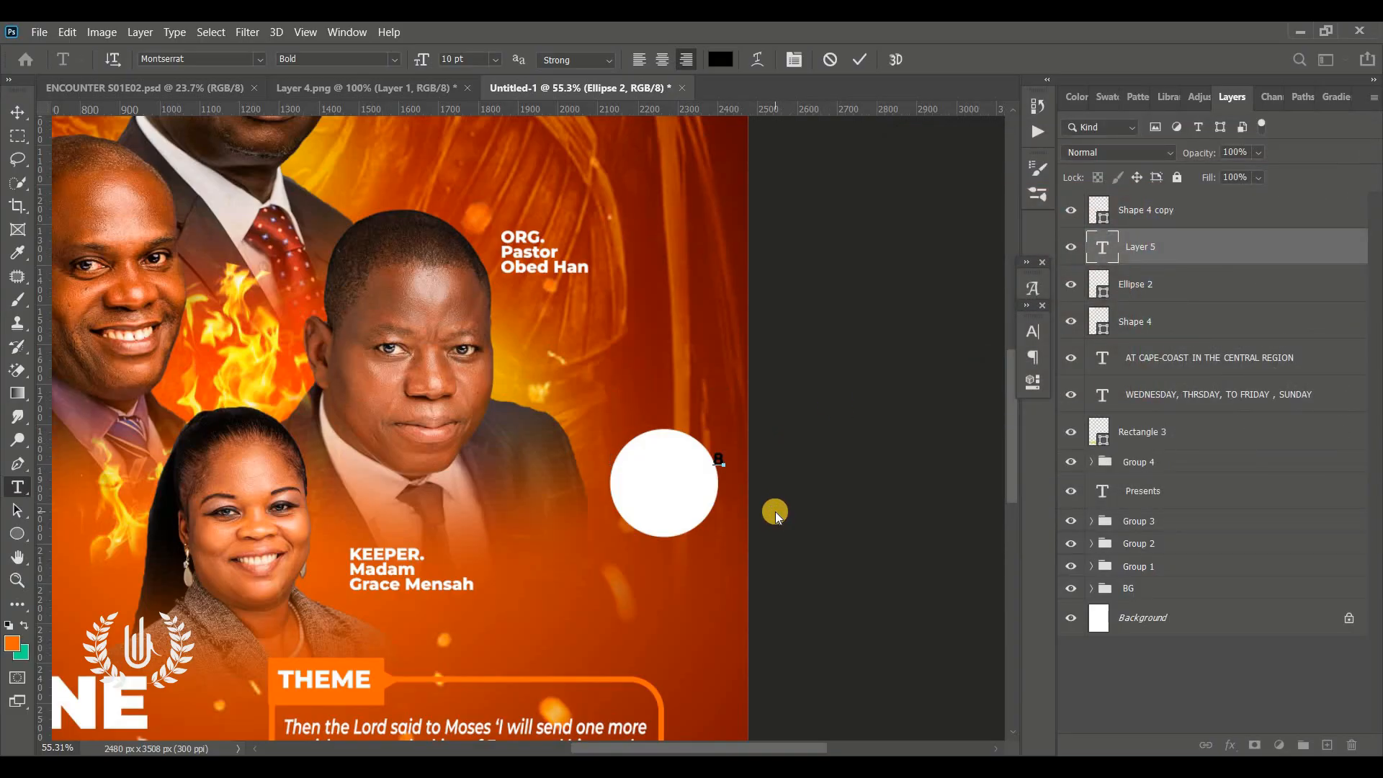
type("8:00")
key("Return")
type("PM-GMT E")
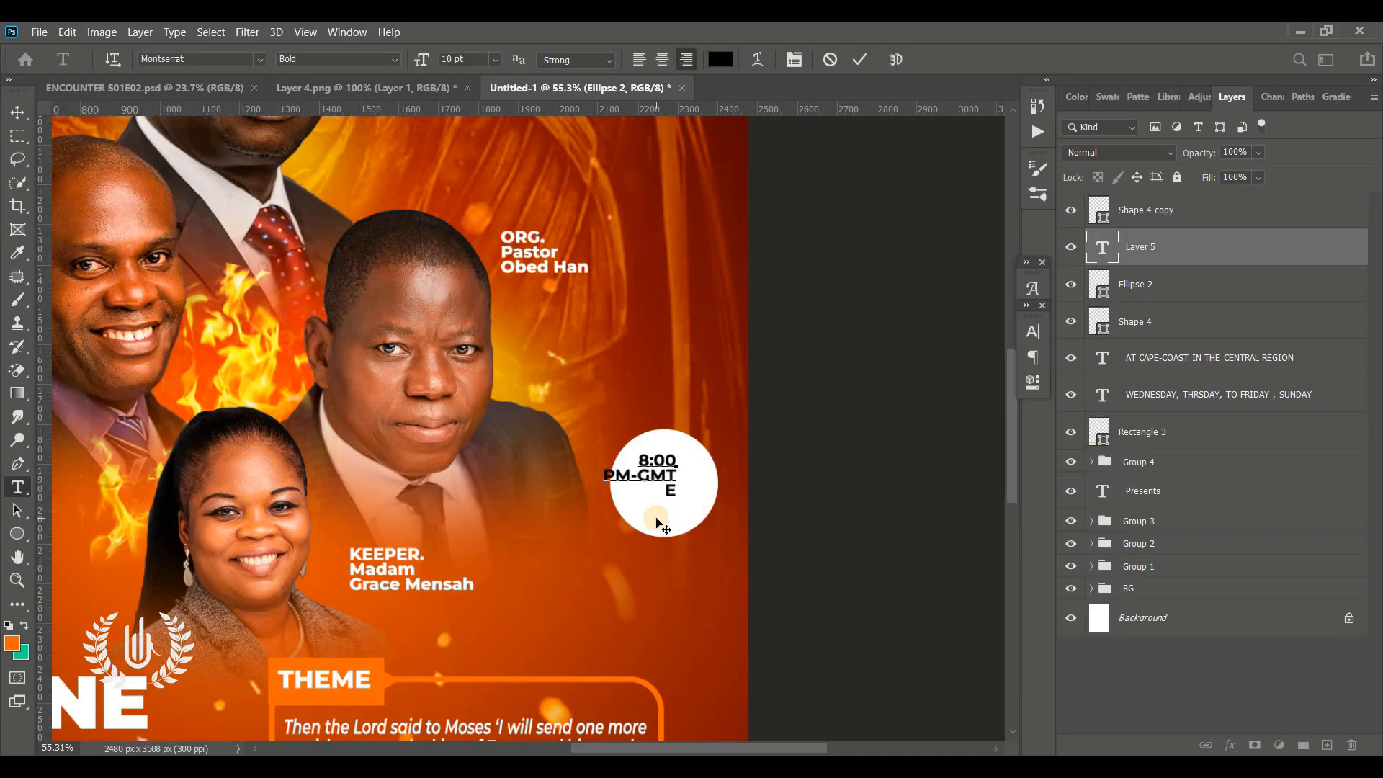
type("ach Night")
key("ctrl+Return")
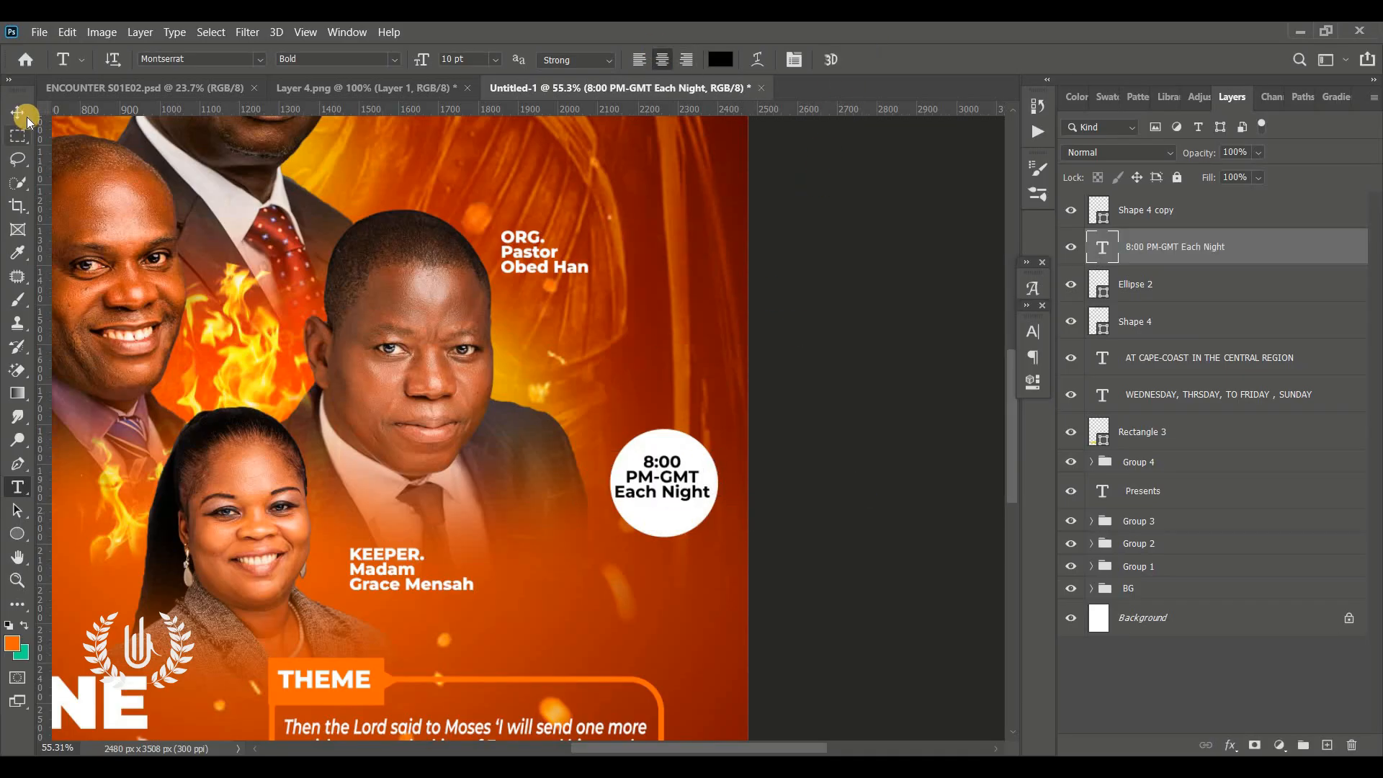
Group the yellow date bar, its weekday text and the location text together
left_click(27, 117)
key("ctrl+0")
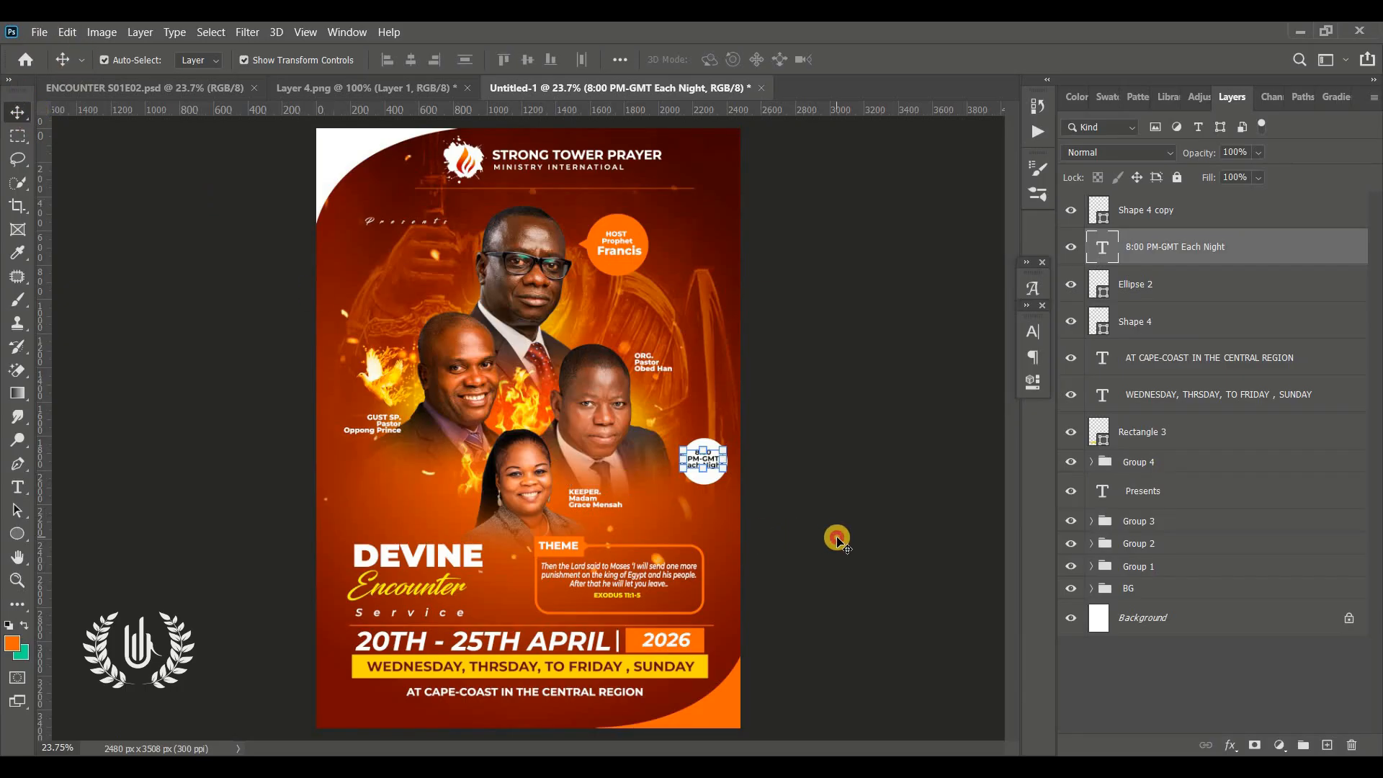
left_click(834, 540)
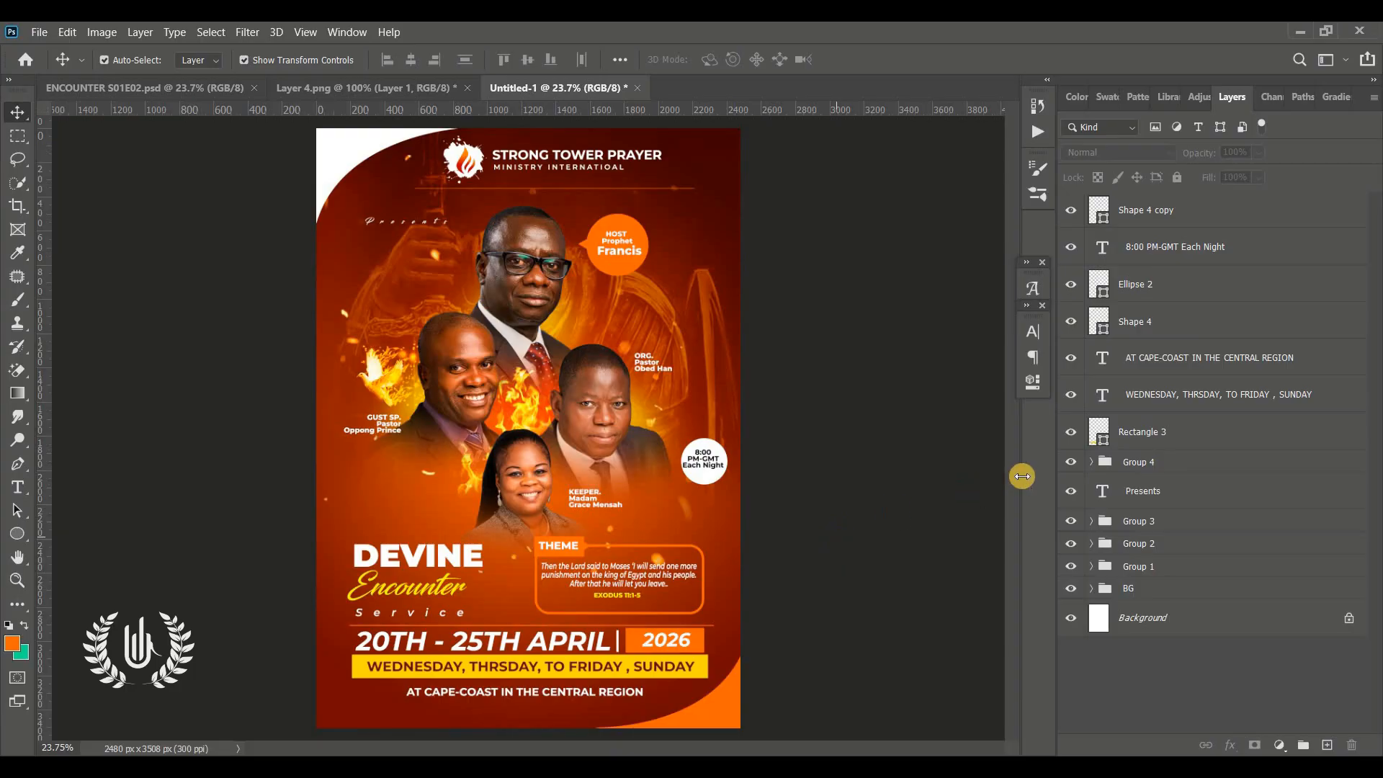
left_click(1134, 442)
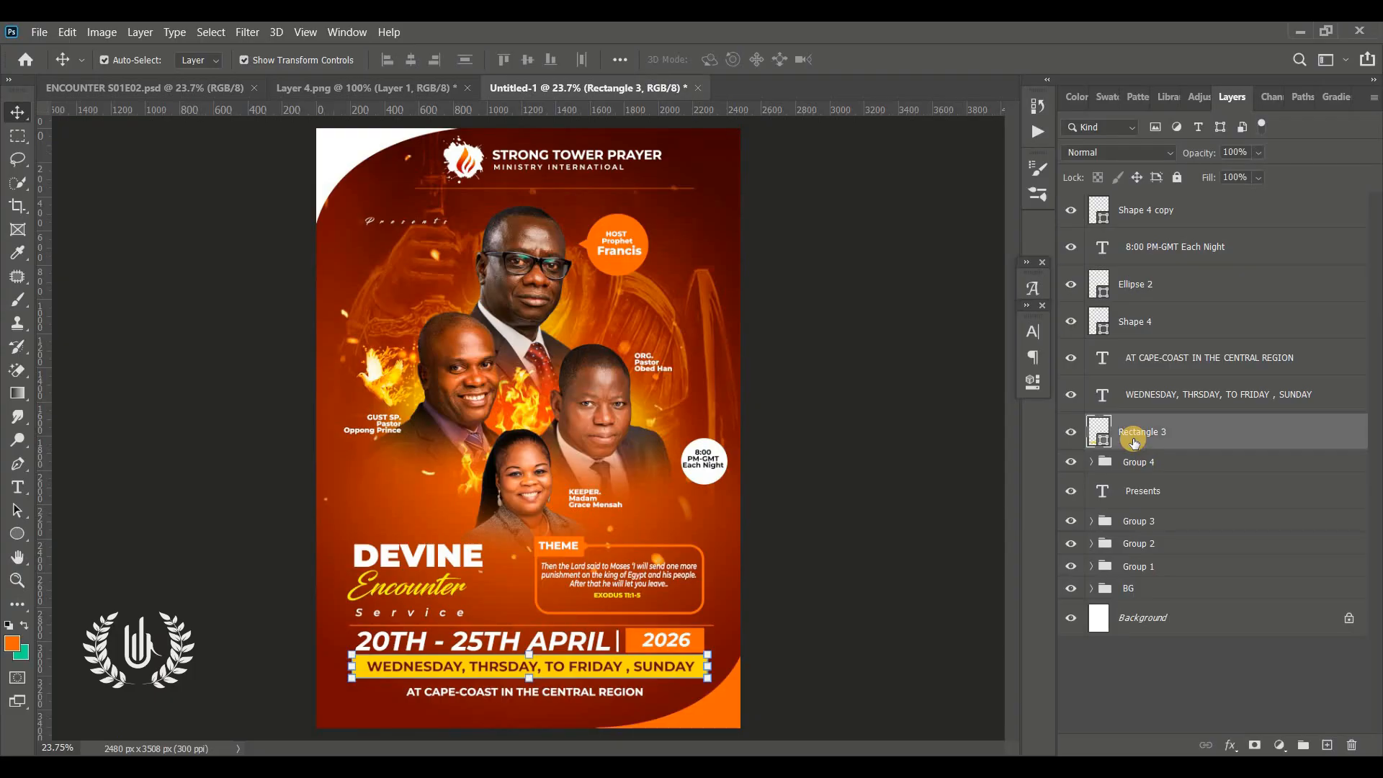
left_click(1130, 296)
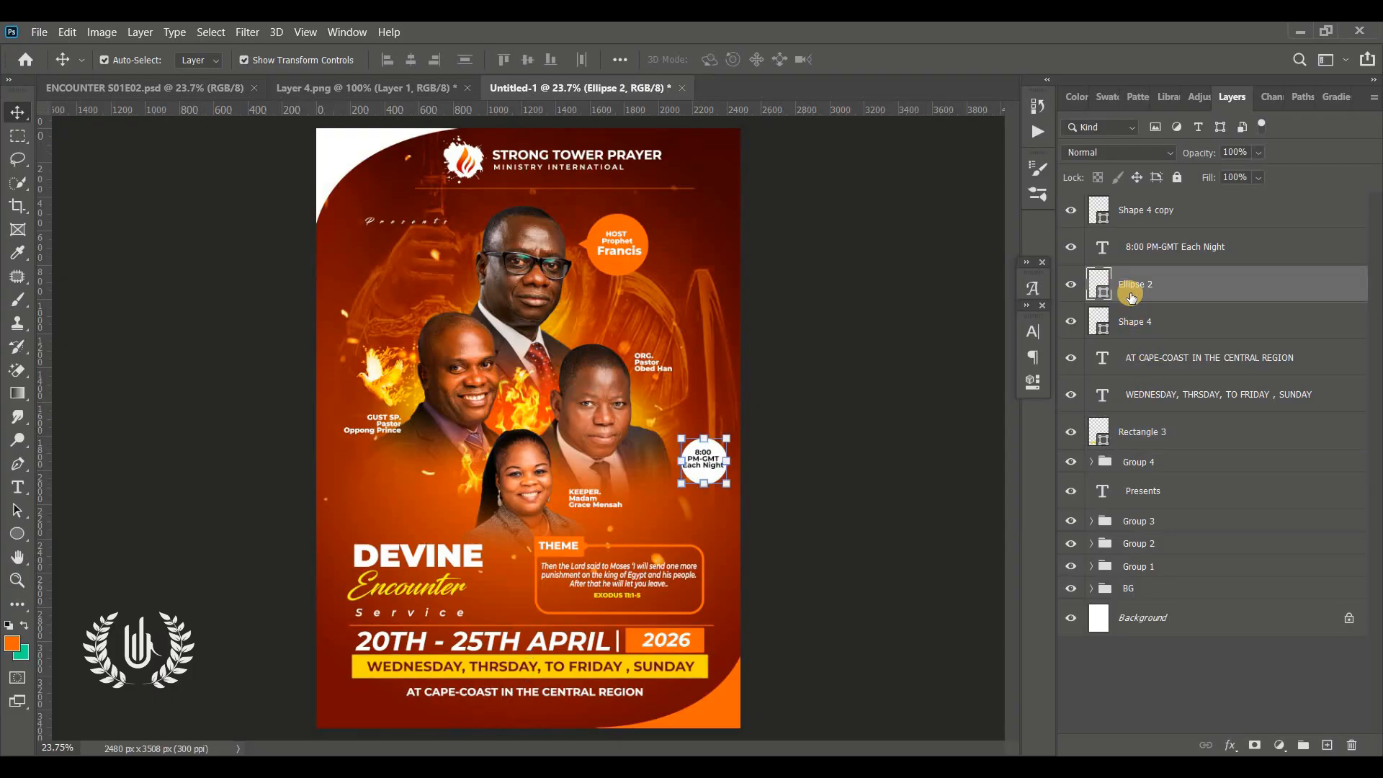
left_click(1154, 333)
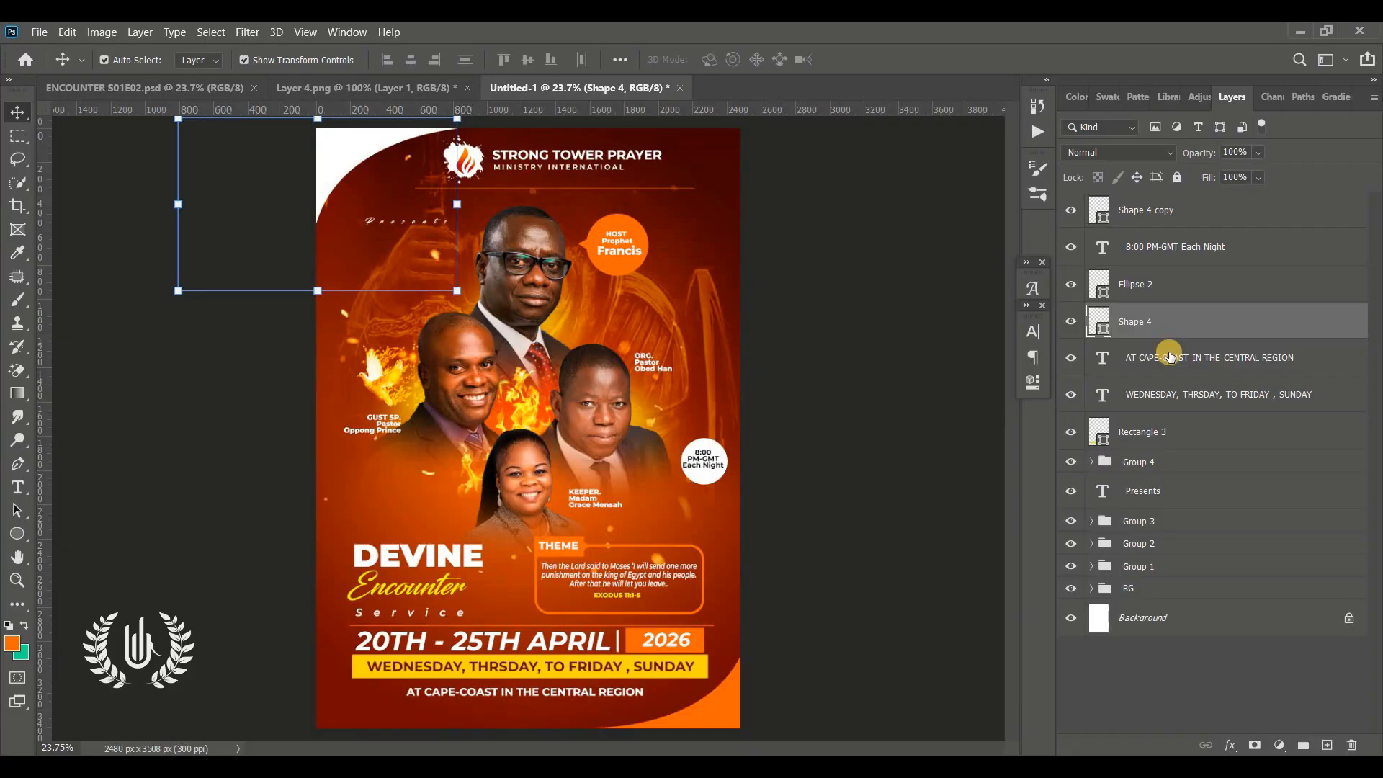
left_click(1168, 356)
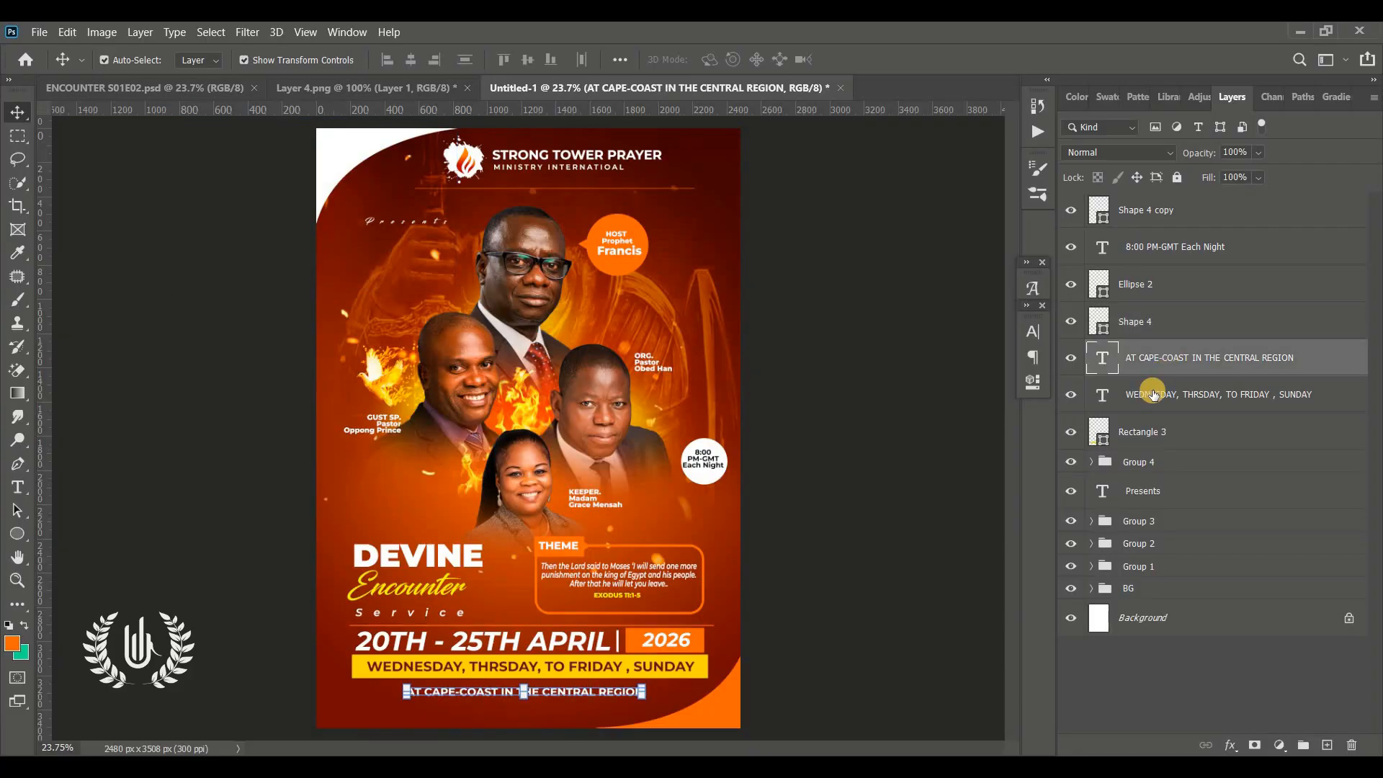
left_click(1140, 436, "shift")
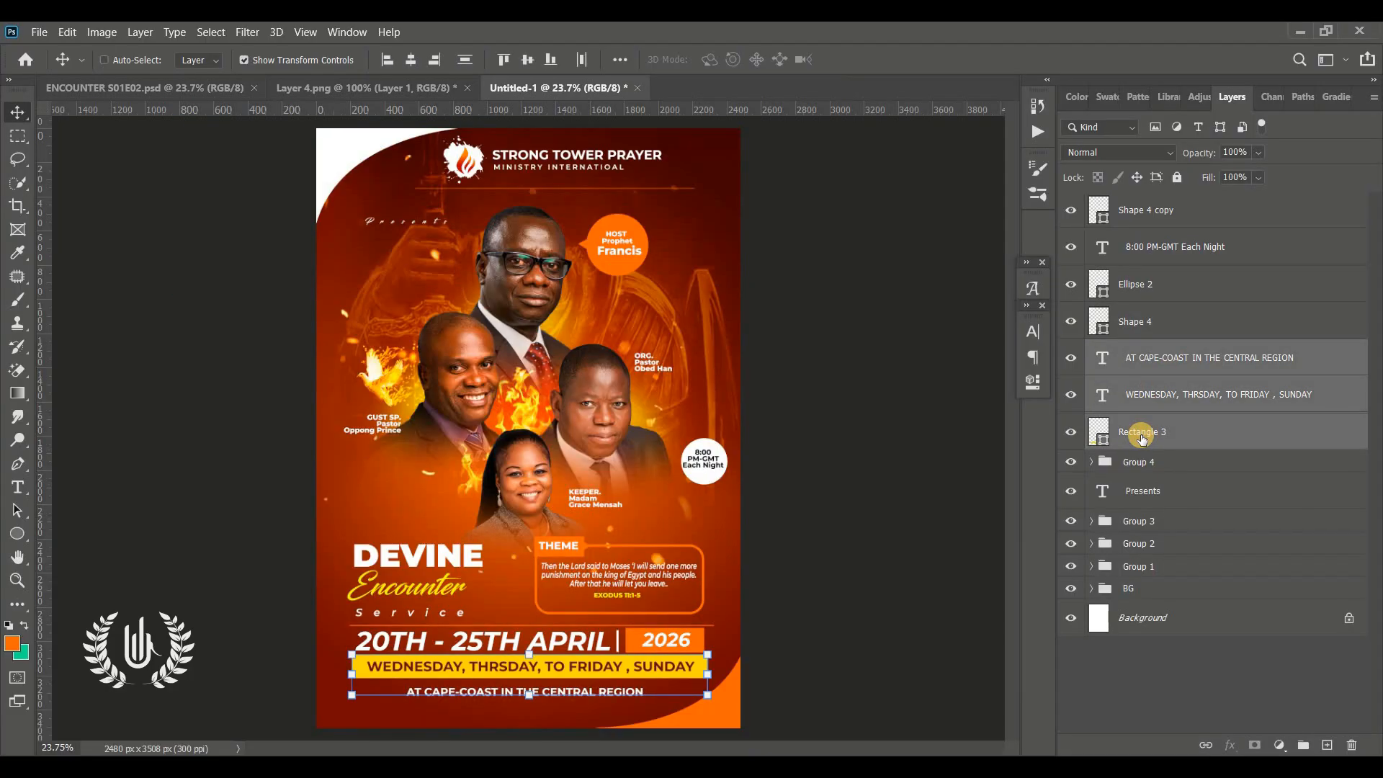
key("ctrl+g")
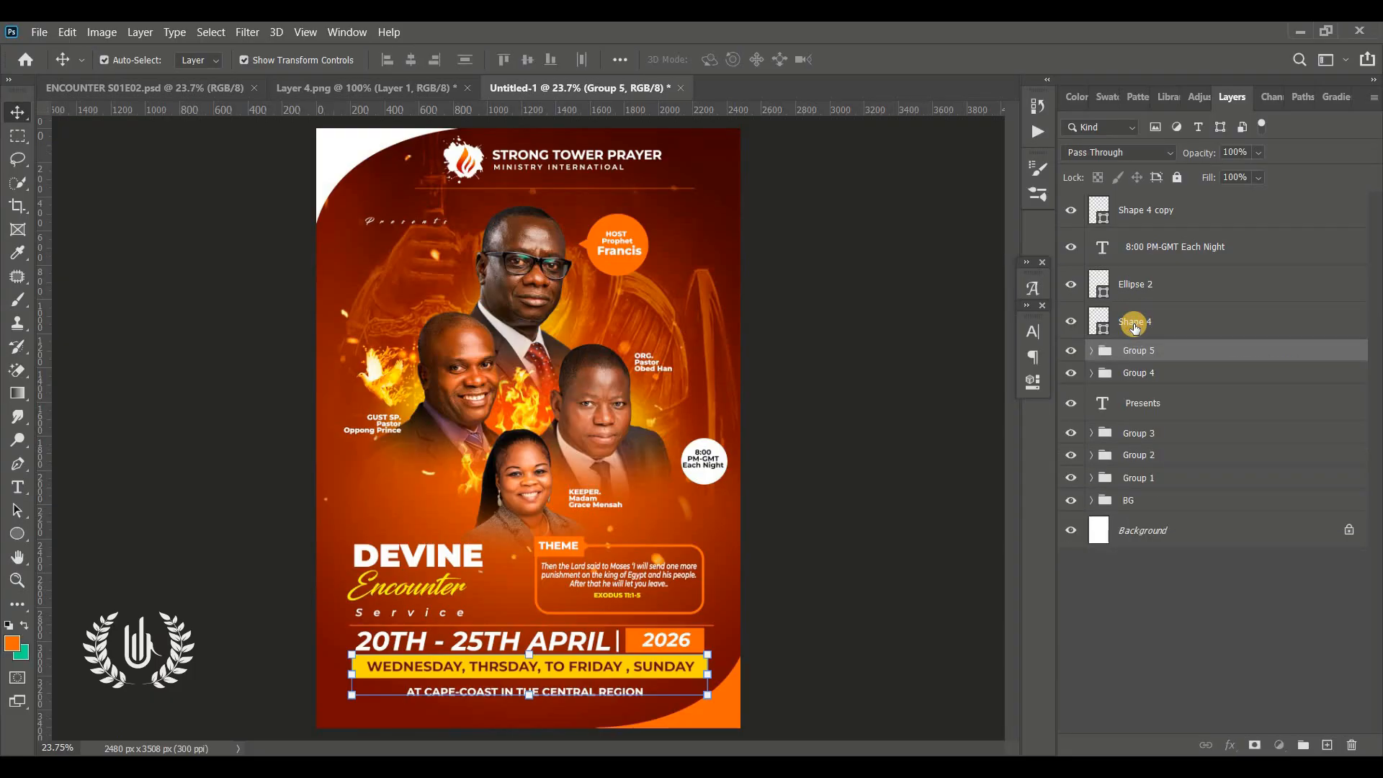
Group the white circle with the top-left corner shape
left_click(1134, 327)
left_click(1156, 288, "shift")
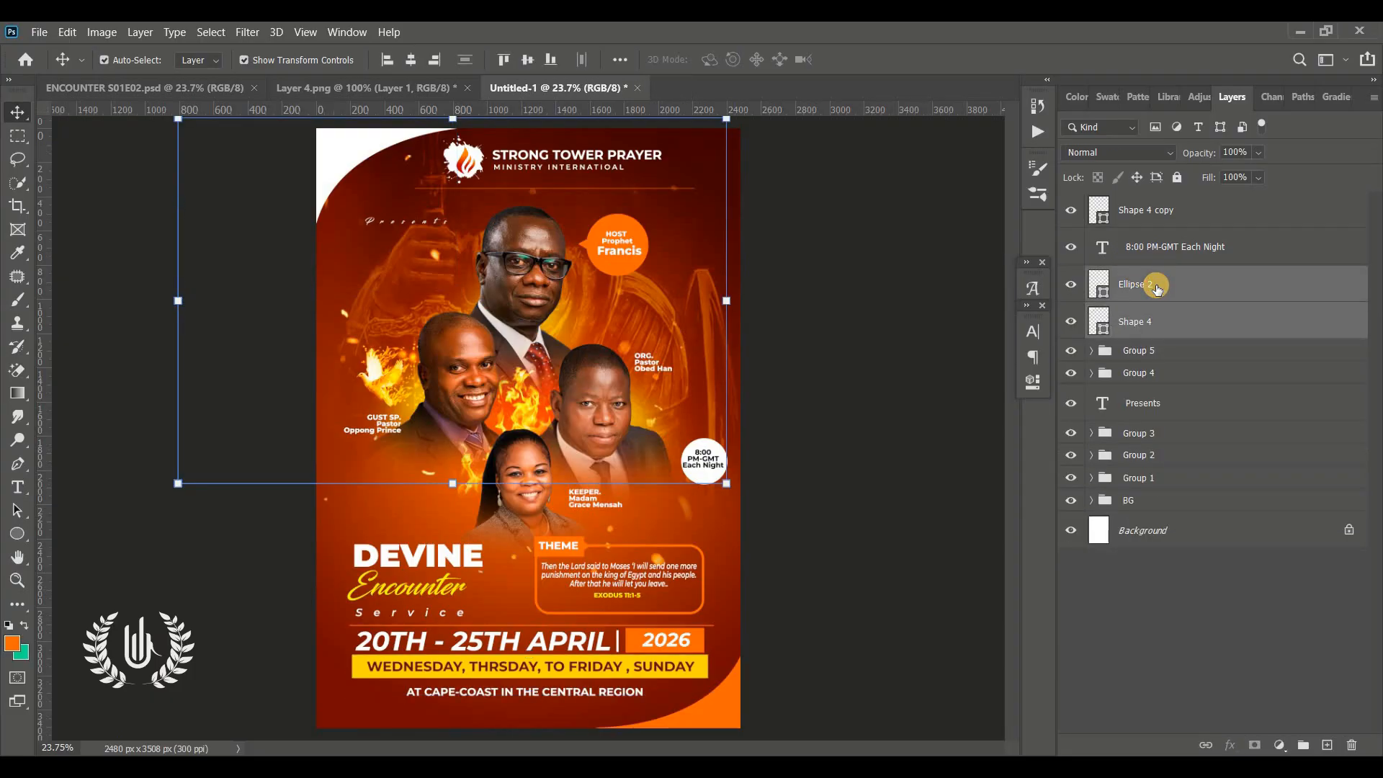
key("ctrl+g")
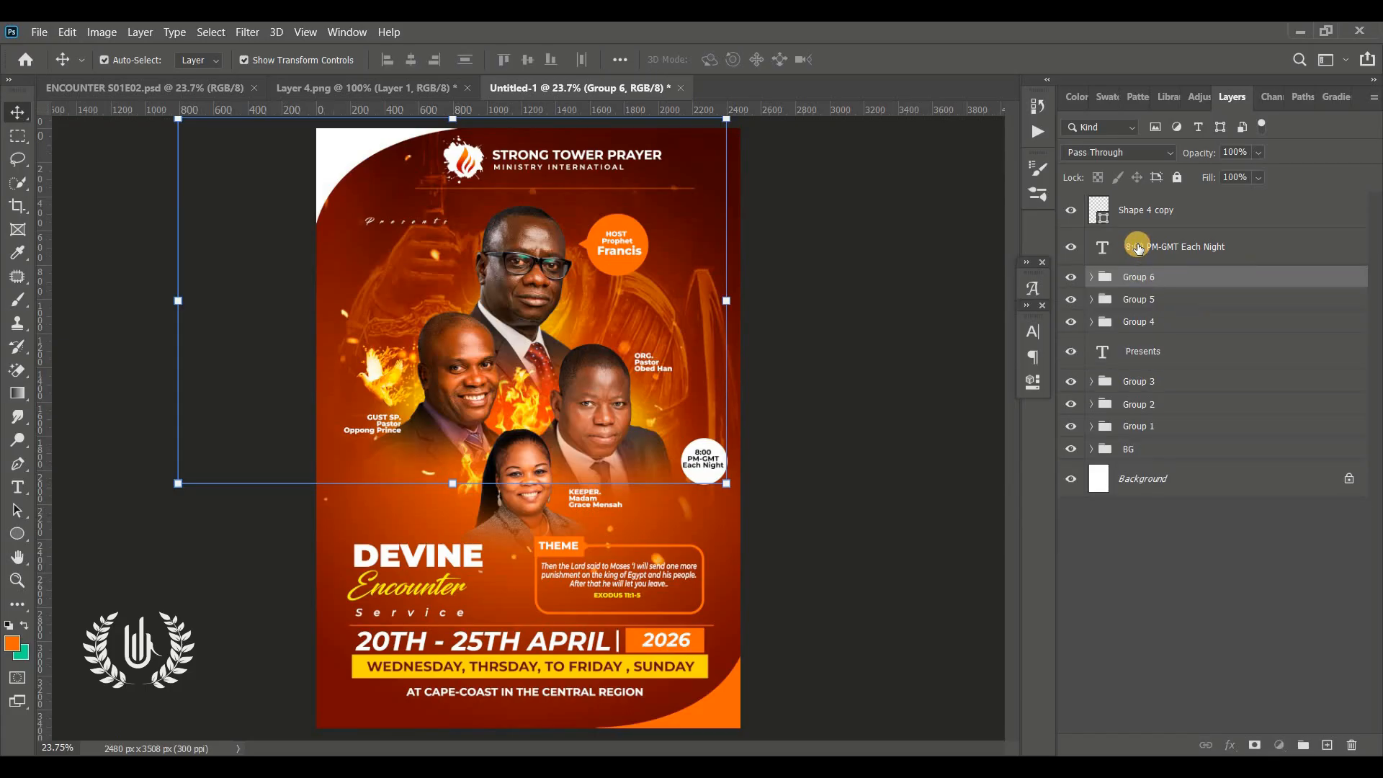
Group the time text with the bottom-right corner shape
left_click(1138, 247)
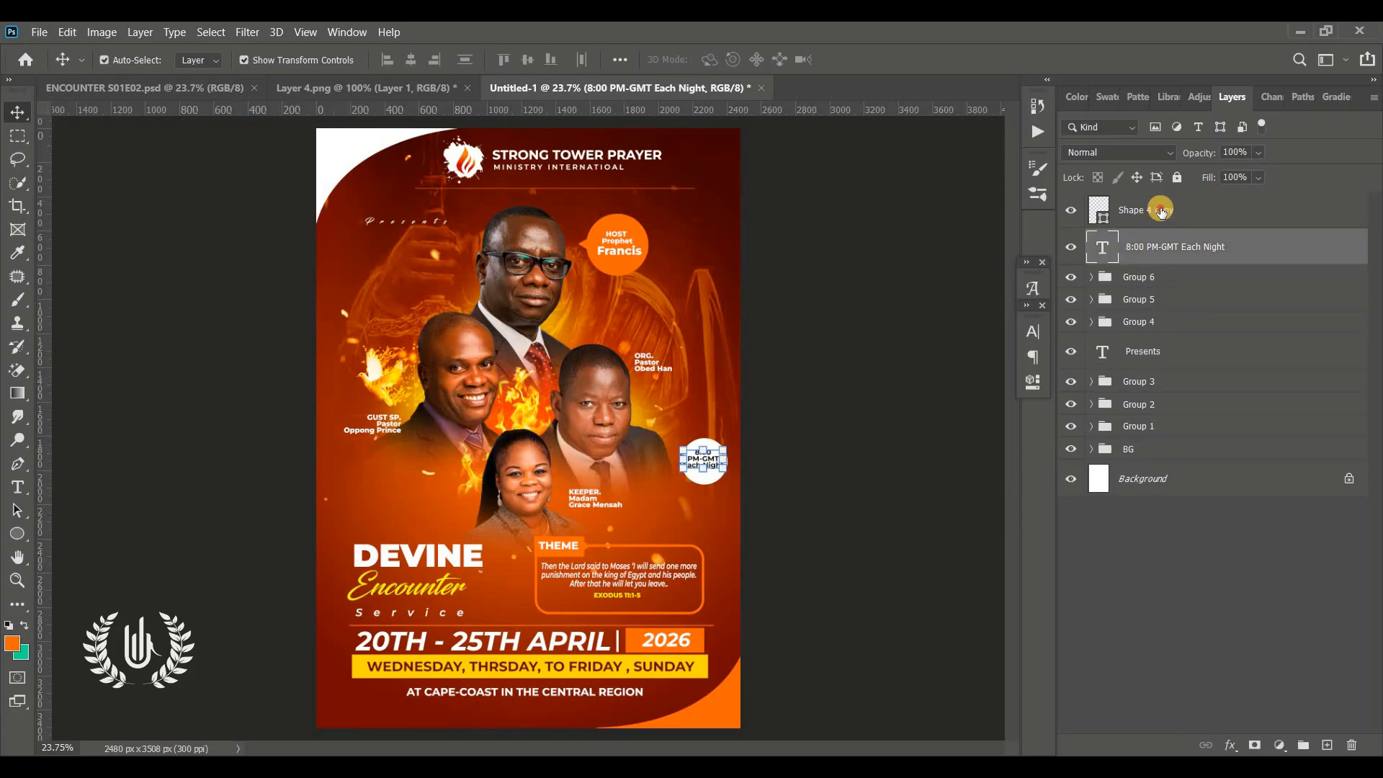
left_click(1160, 210, "shift")
key("ctrl+g")
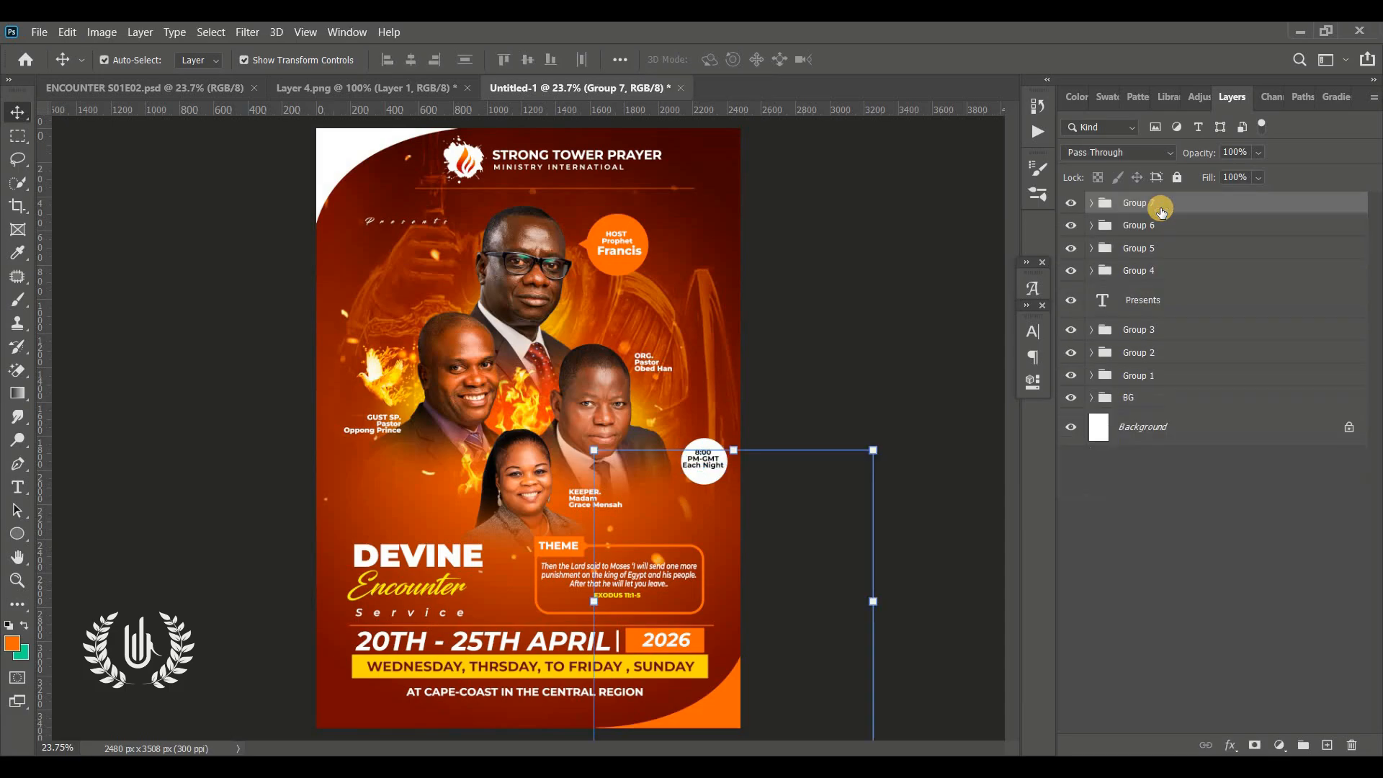
Hide all the flyer's groups and text, leaving only the BG group and Background visible
left_click_drag(1076, 209, 1071, 301)
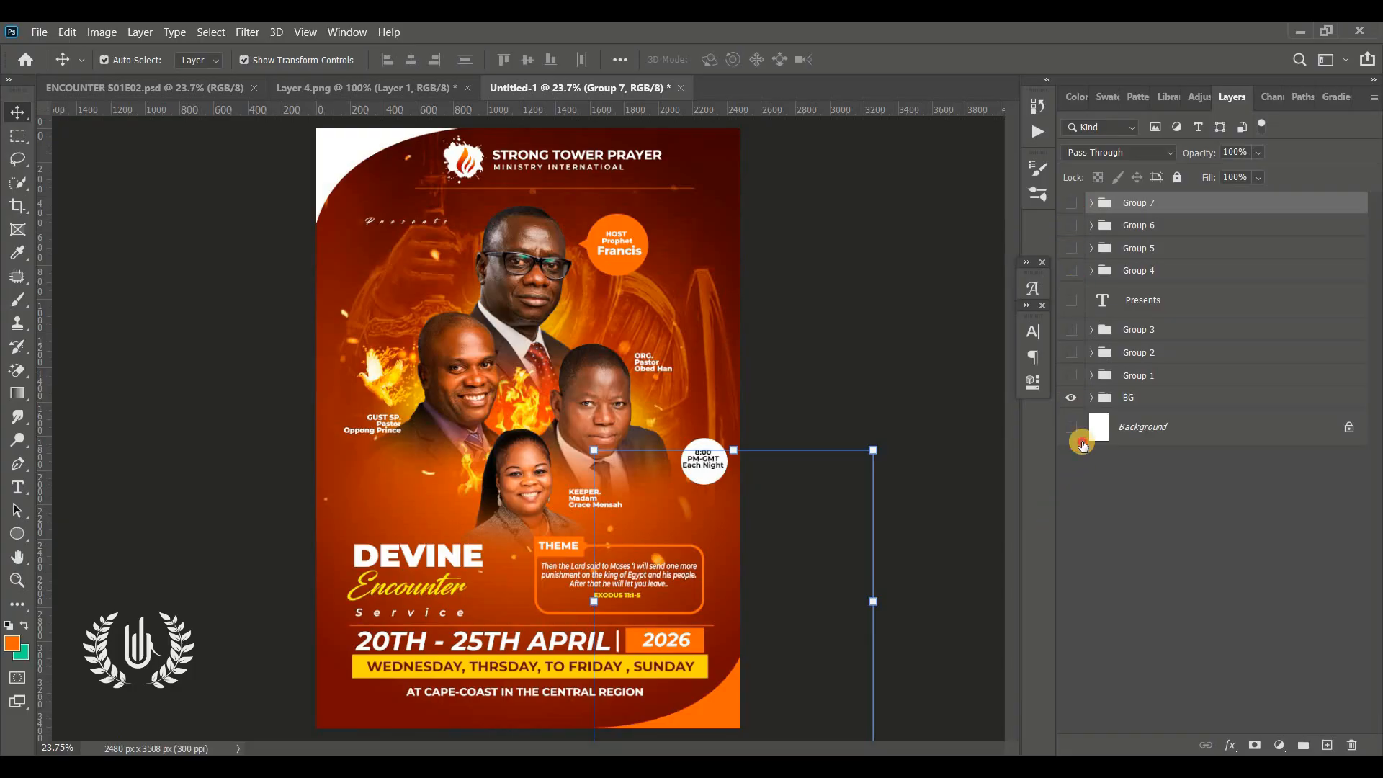
left_click(1071, 398, "alt")
left_click(1071, 398)
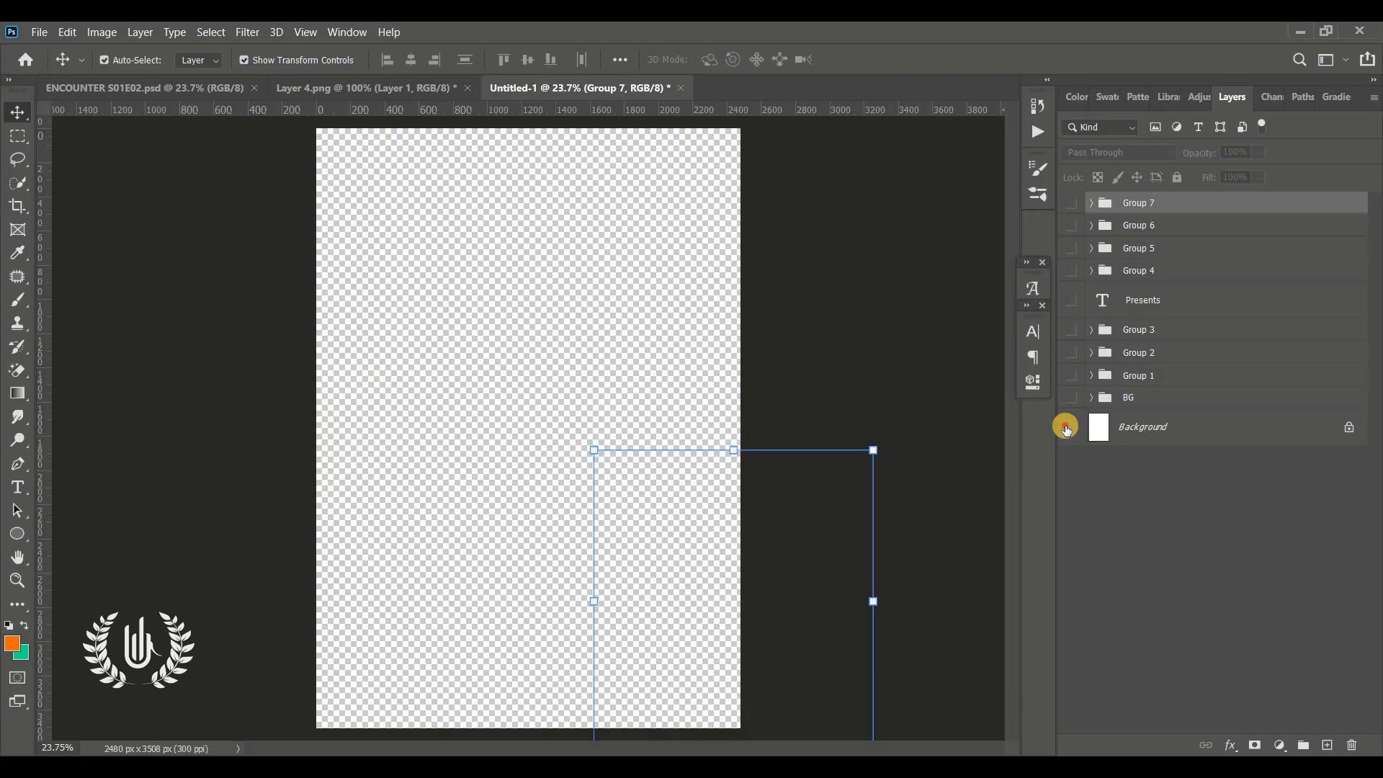
left_click(1067, 427)
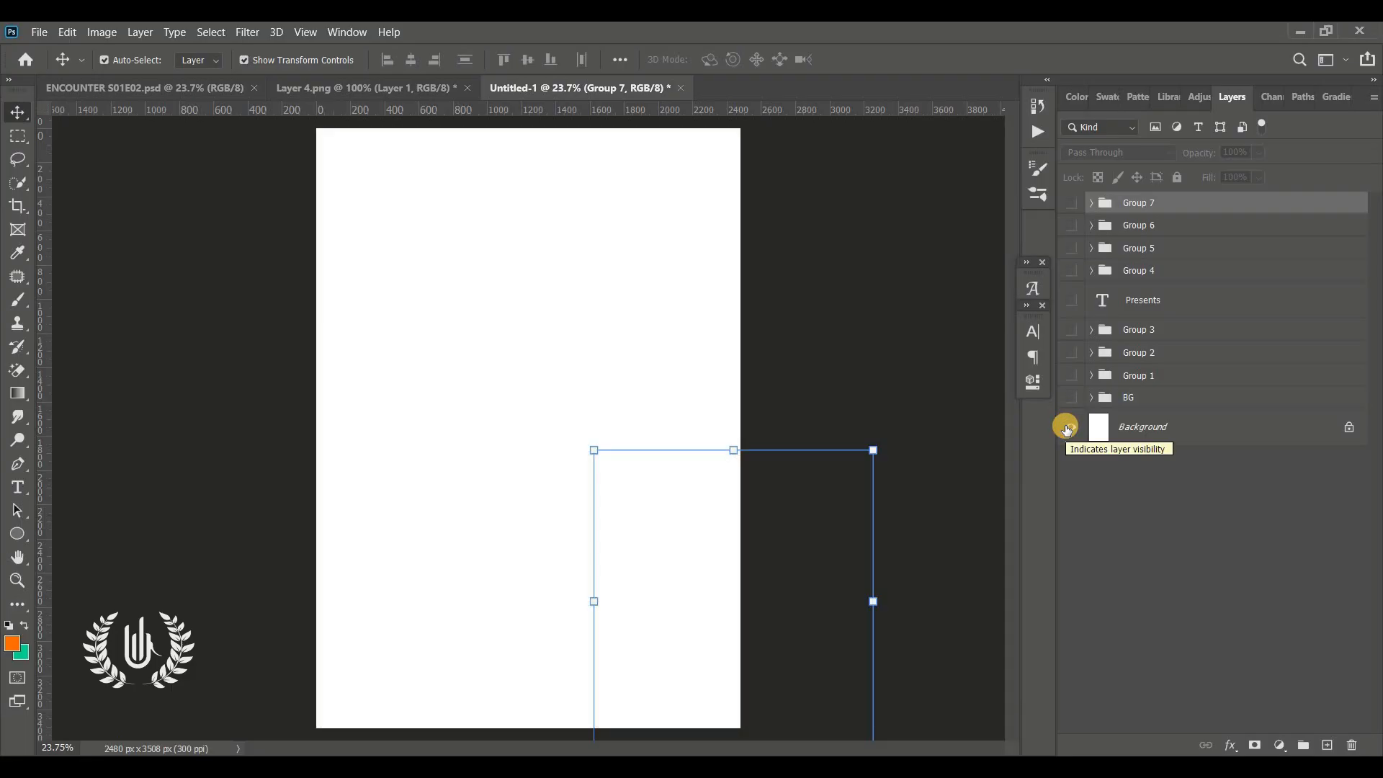
left_click(902, 364)
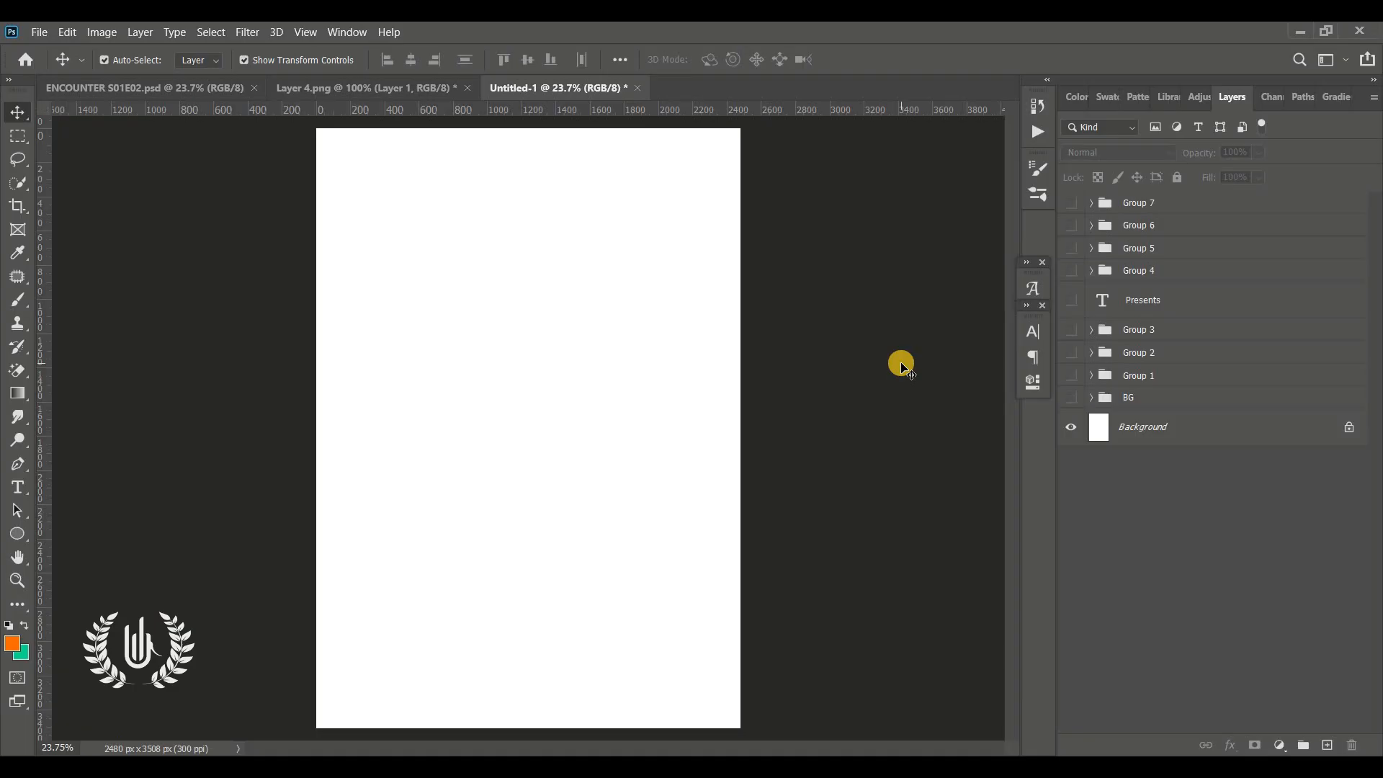
left_click(1073, 397)
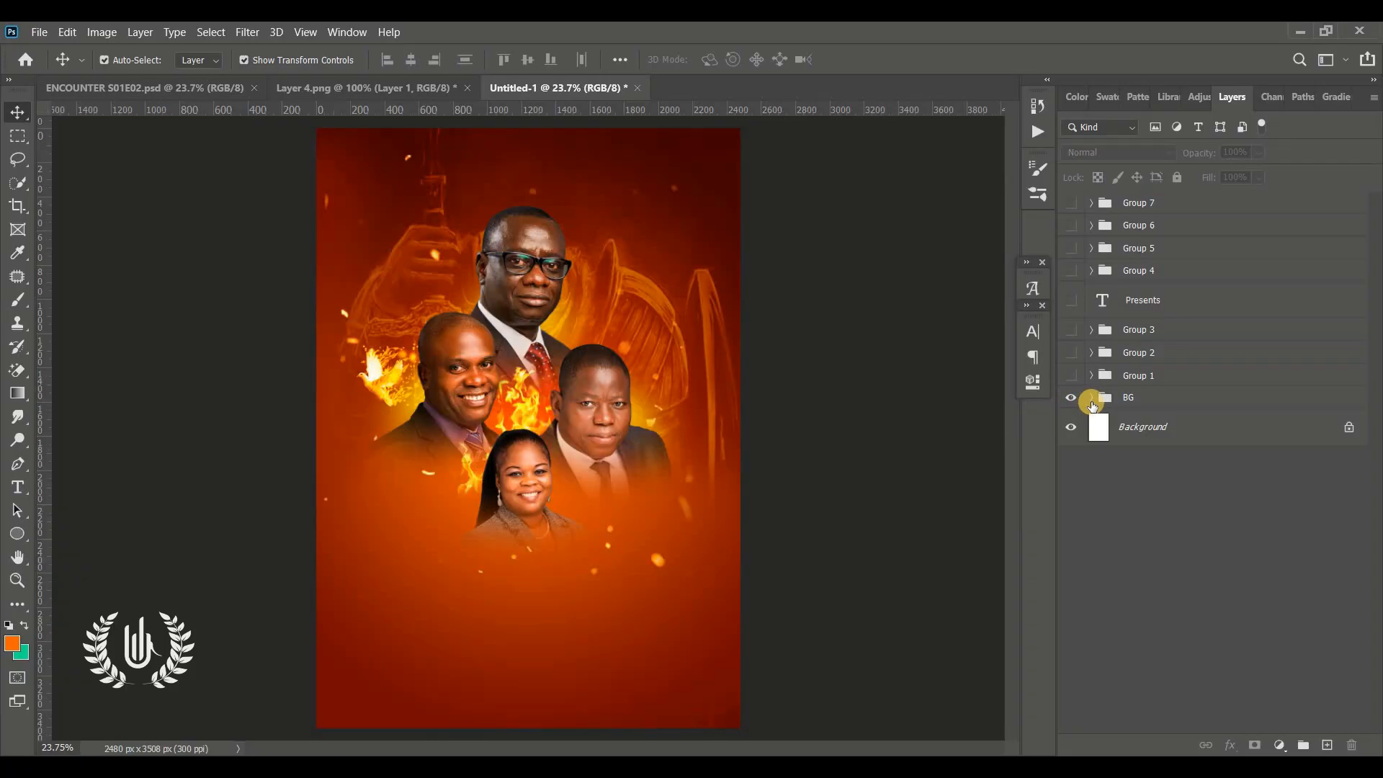
Expand the BG group and hide all of its layers except the gradient fill
left_click(1091, 397)
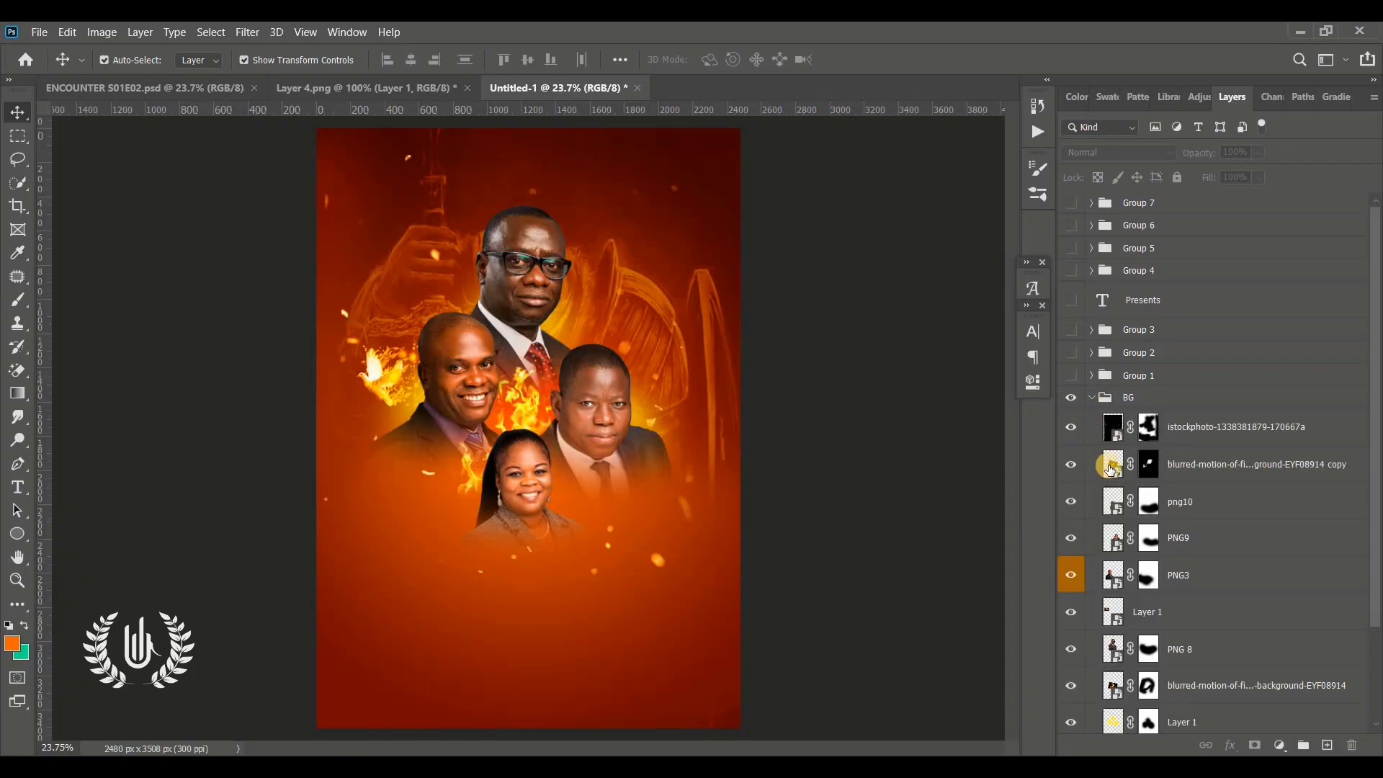
scroll(1088, 461, "down", 3)
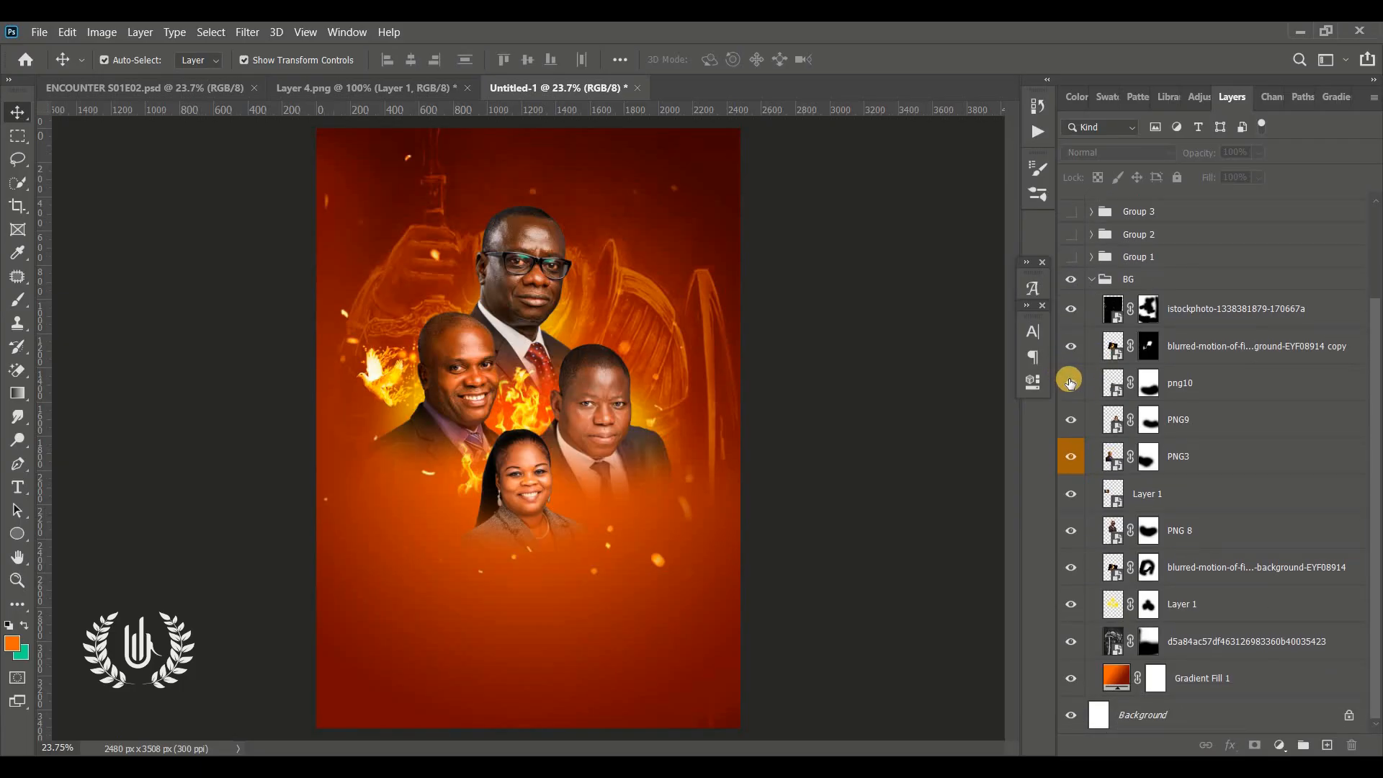
left_click_drag(1070, 416, 1075, 656)
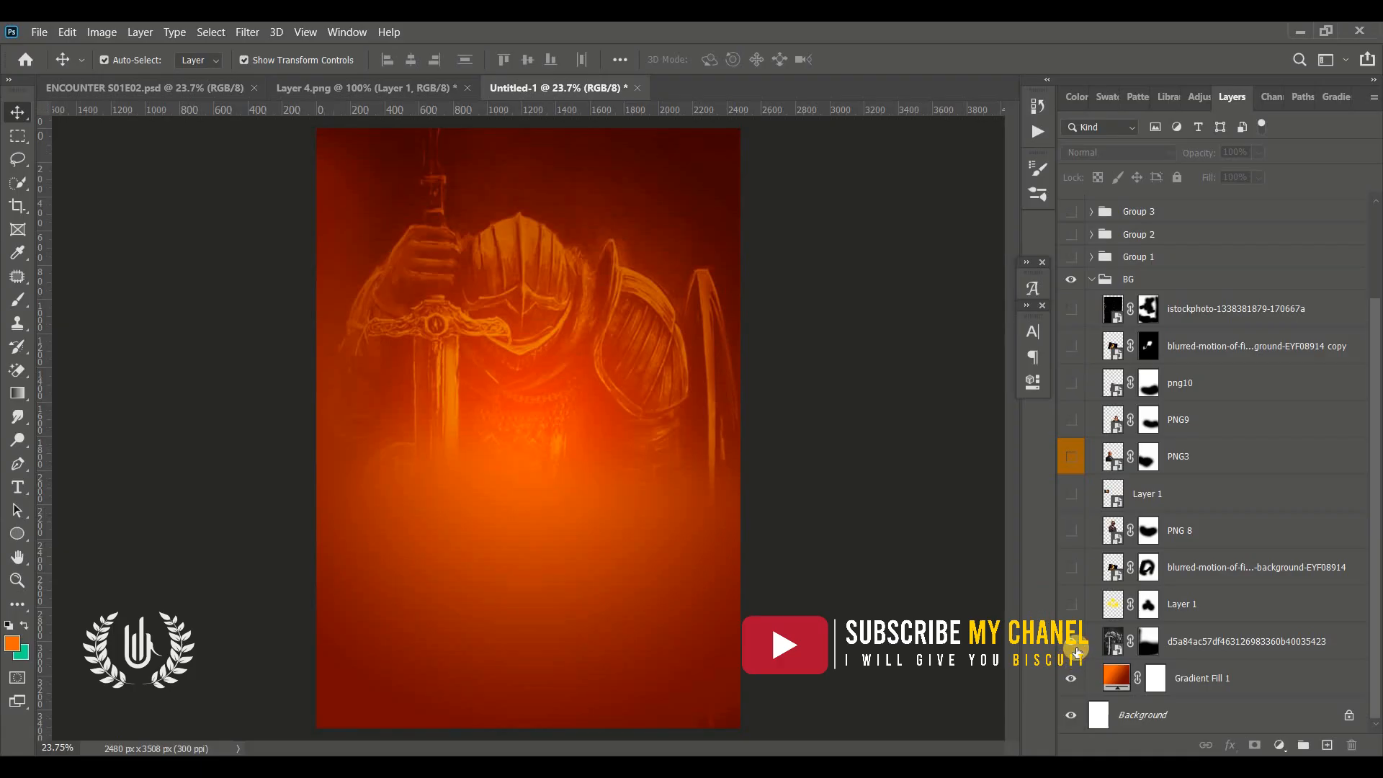
left_click(1075, 648)
left_click(1075, 648)
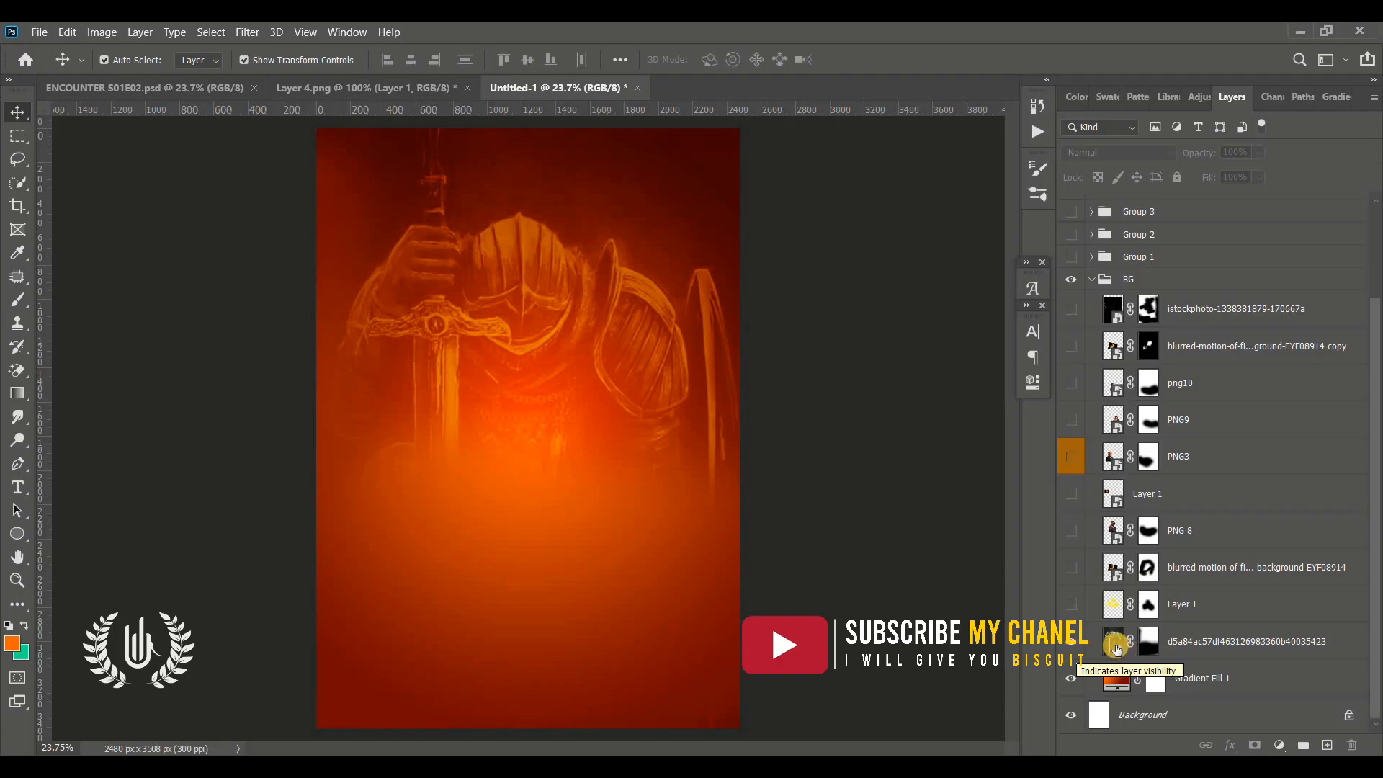
Reveal the BG group's layers one at a time from the bottom up, then collapse the group
left_click(1113, 645)
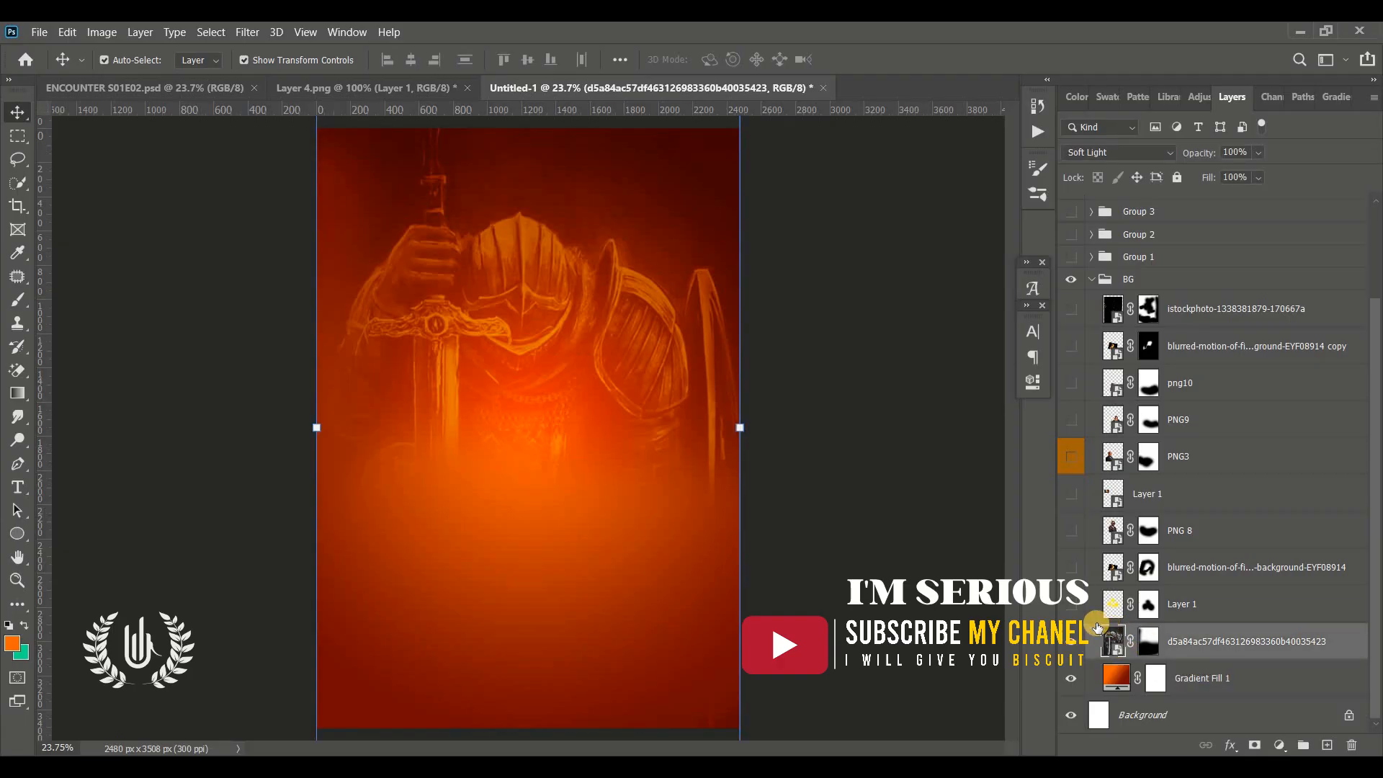
left_click(1127, 683)
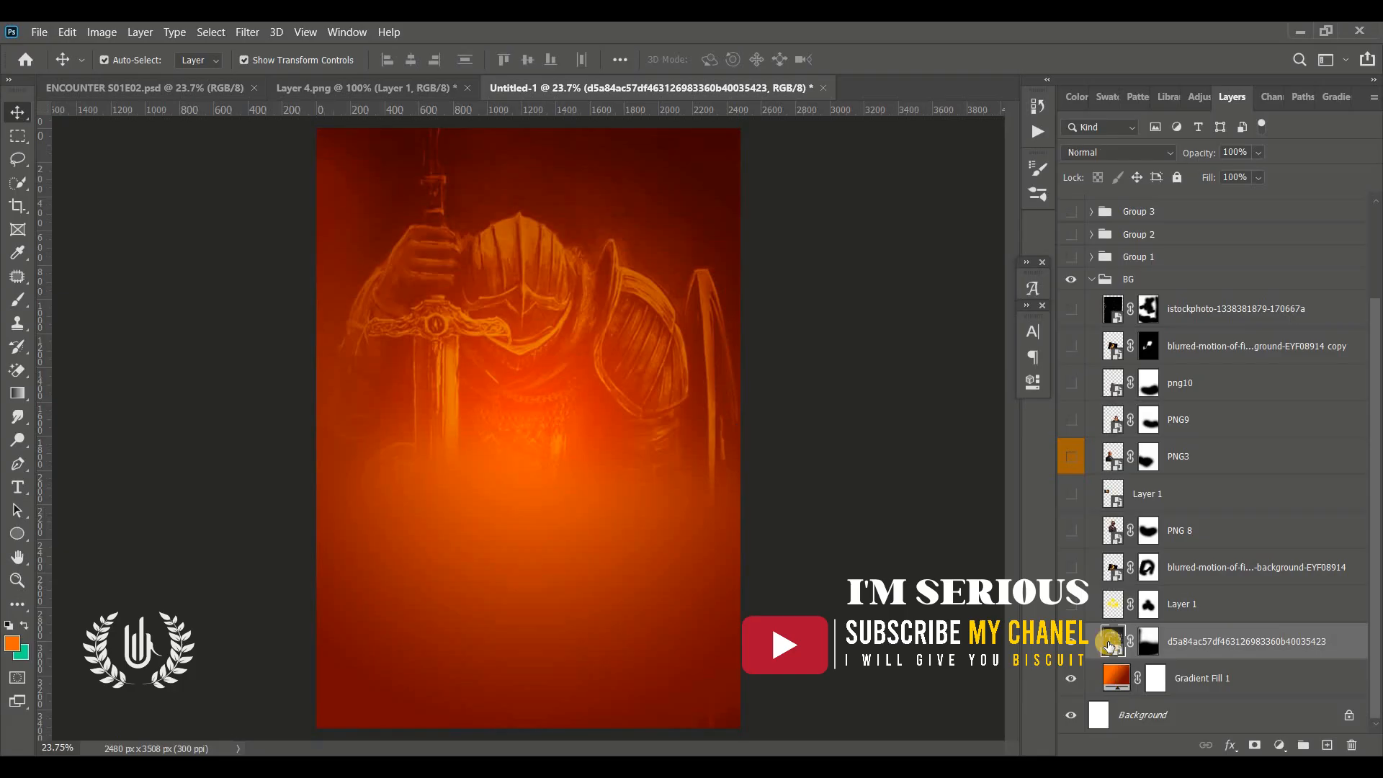
left_click(1067, 556)
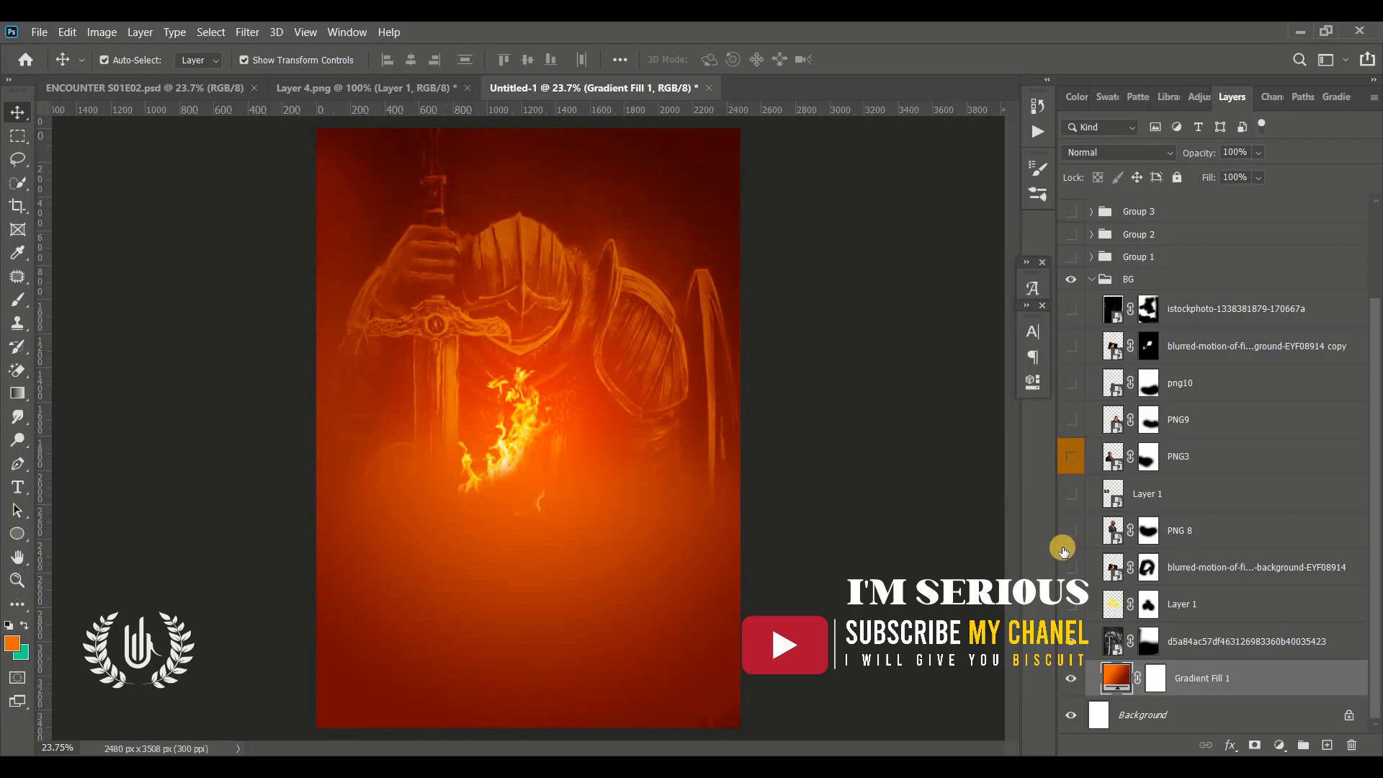
left_click(1063, 549)
left_click(1066, 539)
left_click(1071, 468)
left_click(1075, 416)
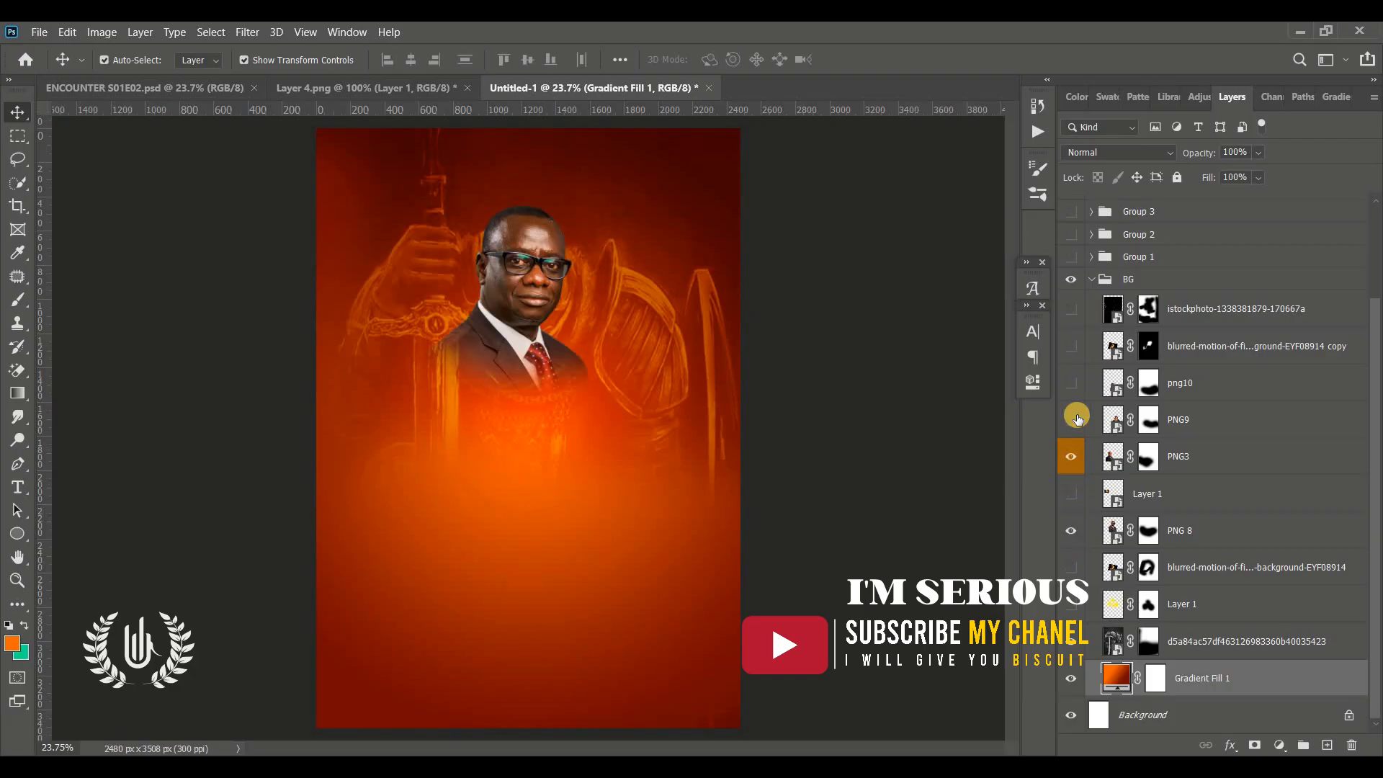
left_click(1073, 391)
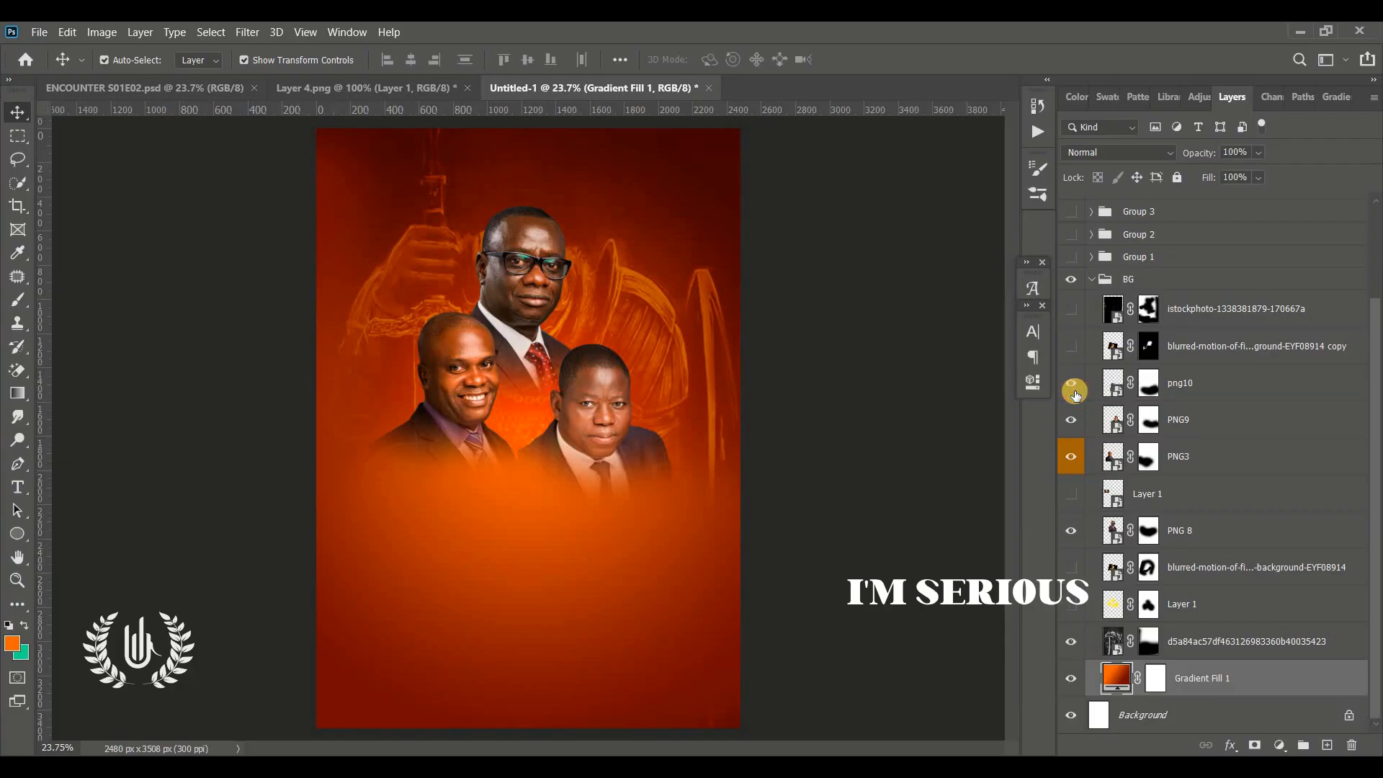
left_click(1064, 496)
left_click(1064, 496)
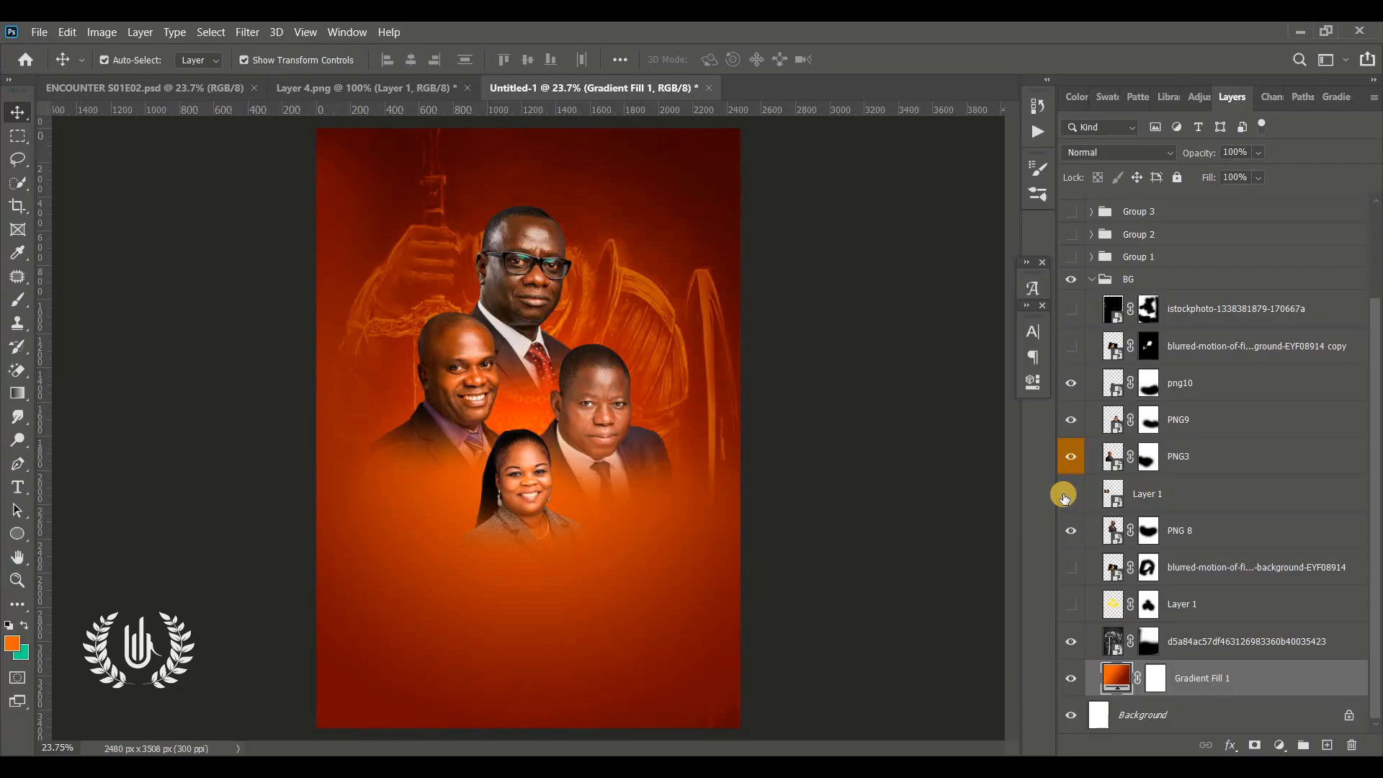
left_click(1064, 496)
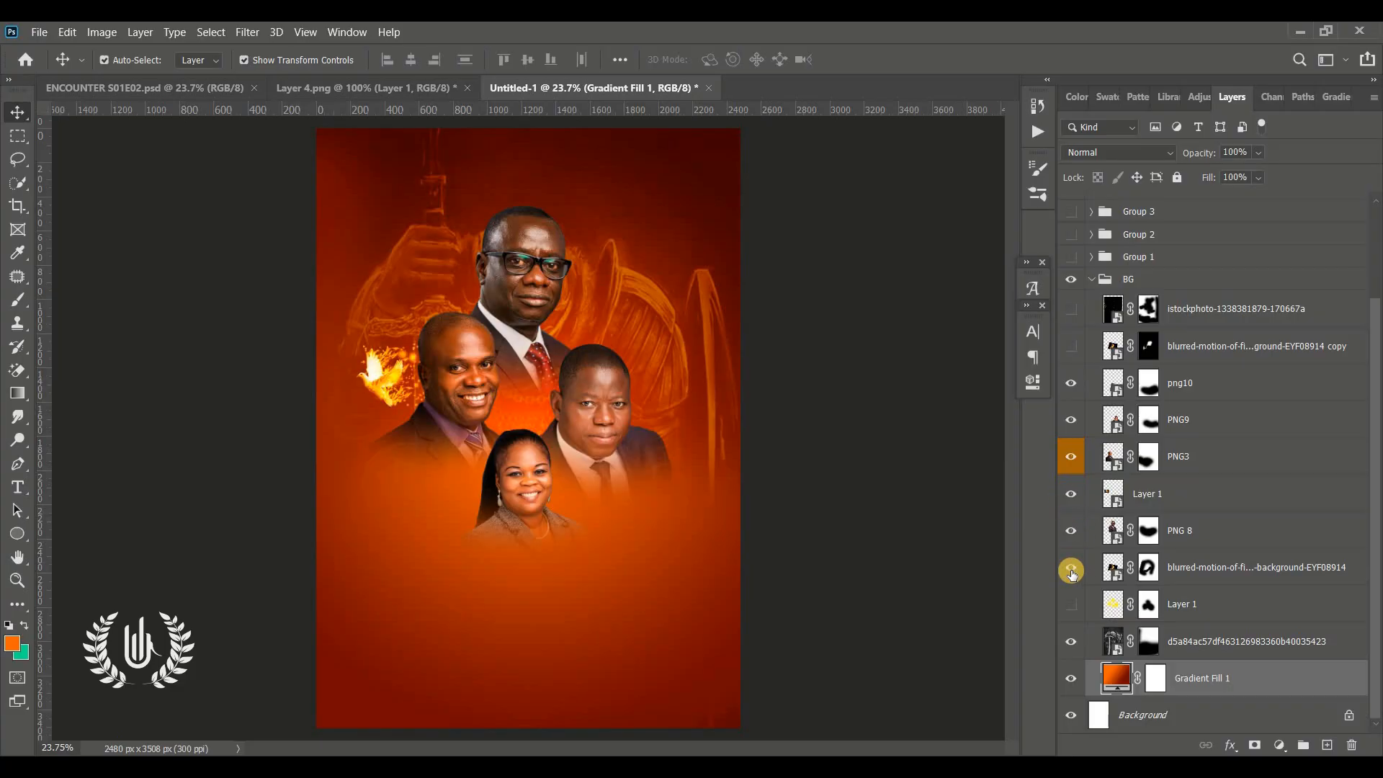
left_click(1071, 569)
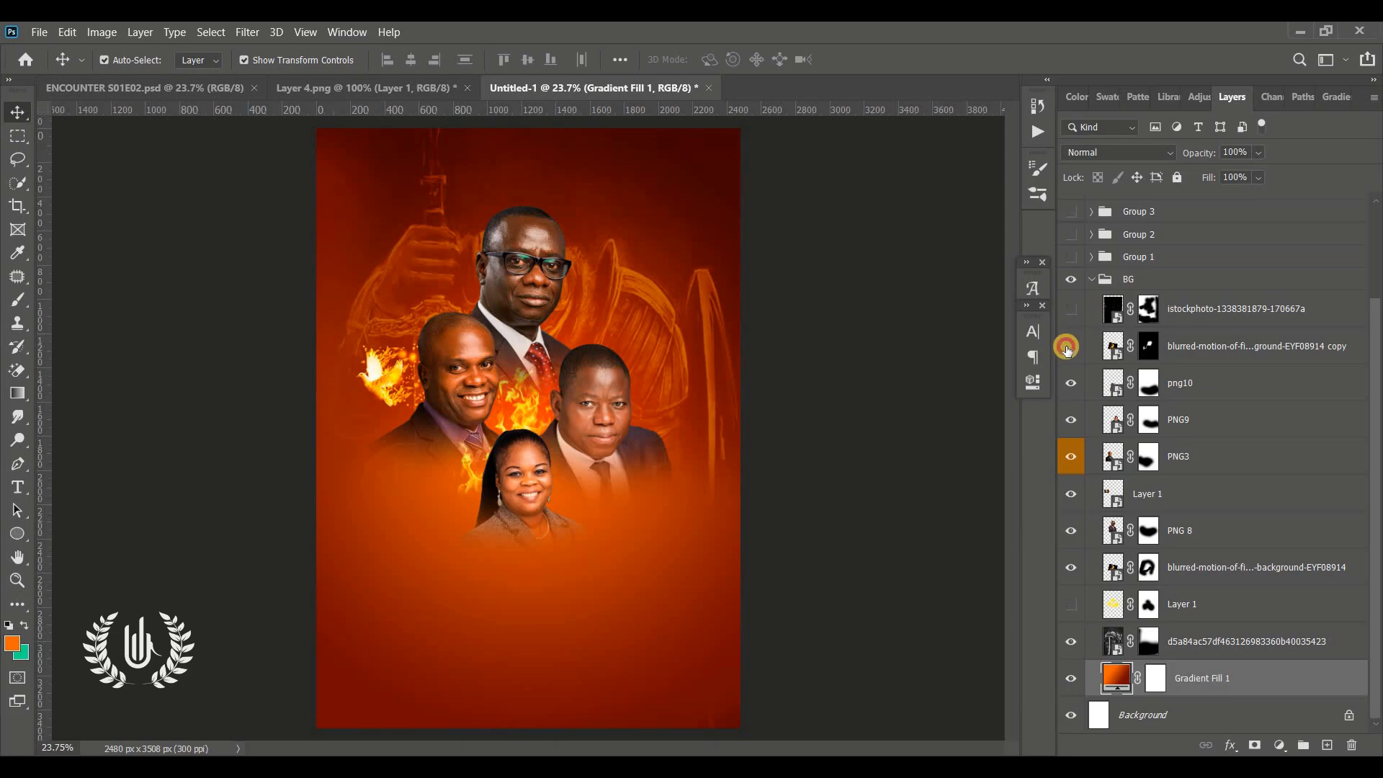
left_click(1067, 348)
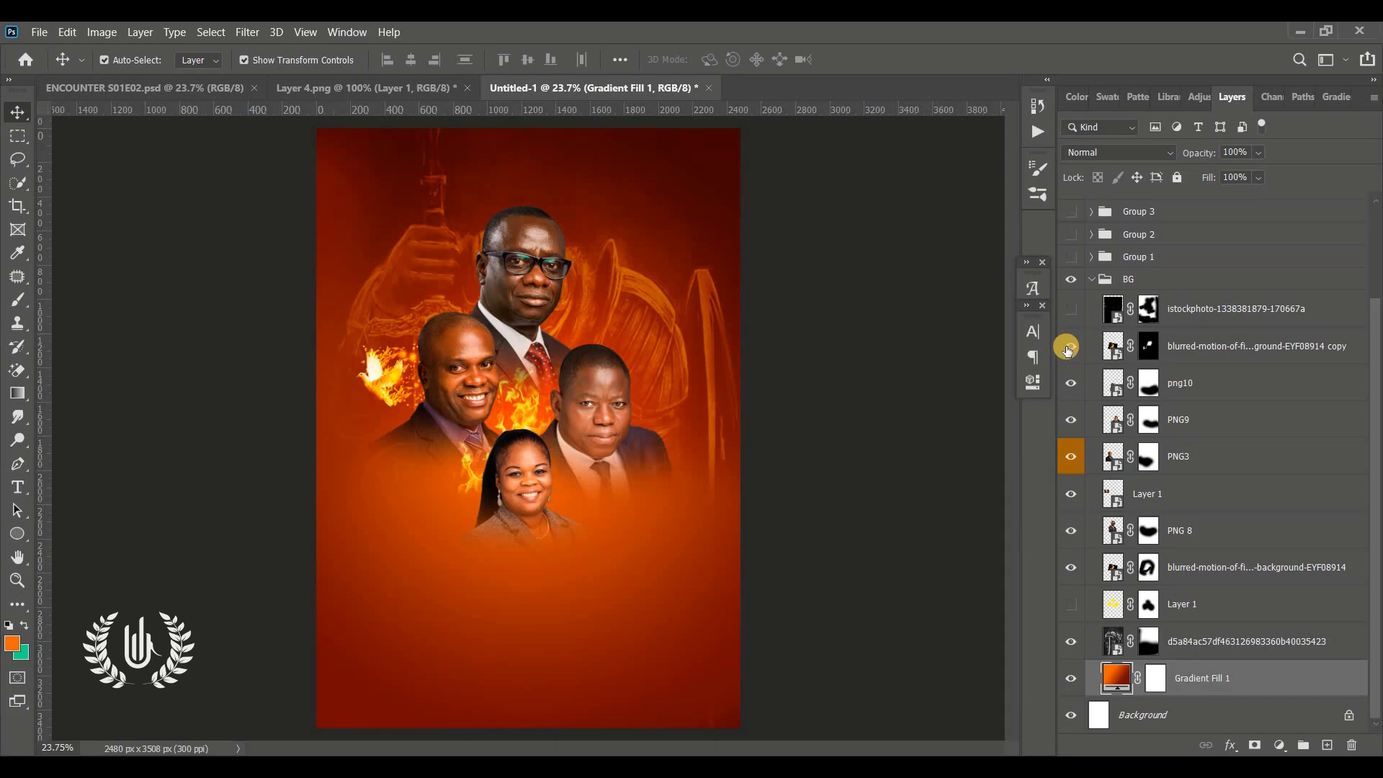
left_click(1072, 612)
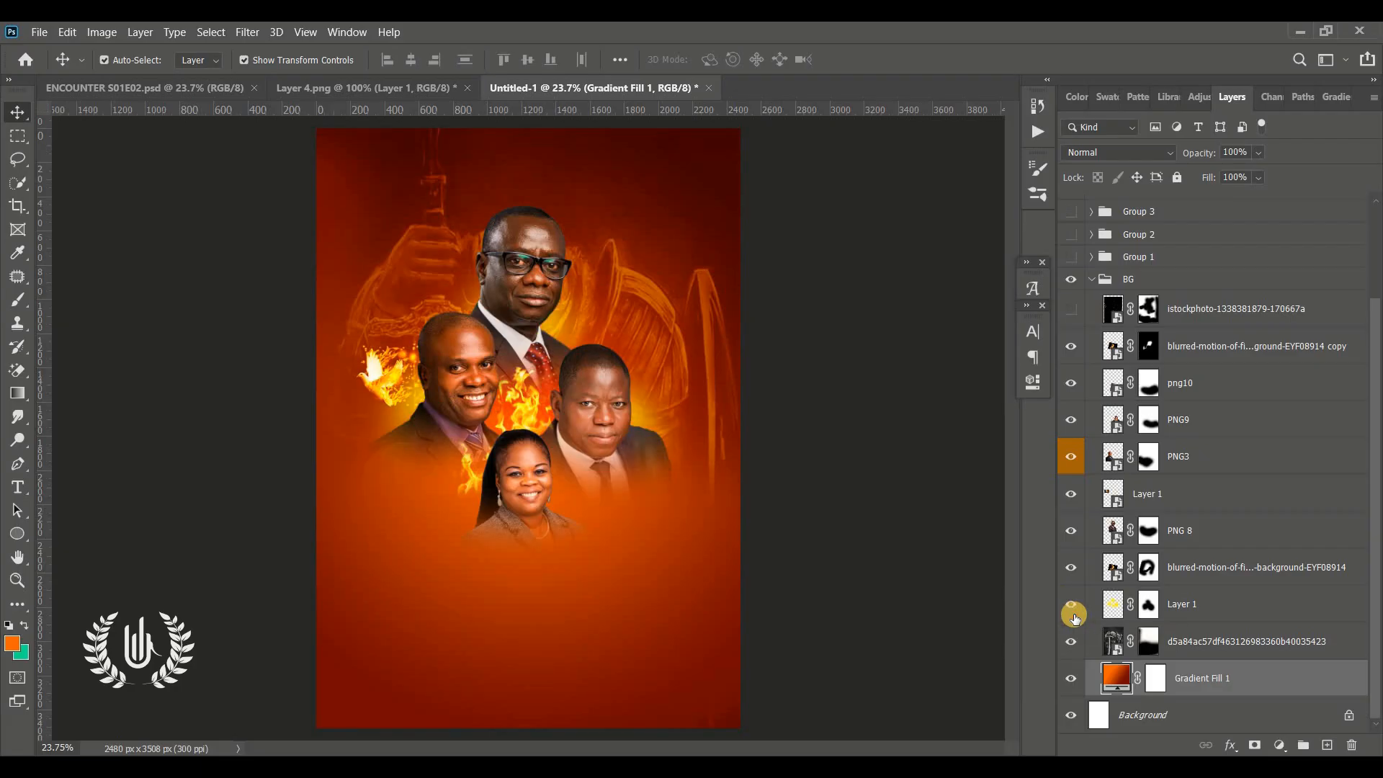
left_click(1061, 320)
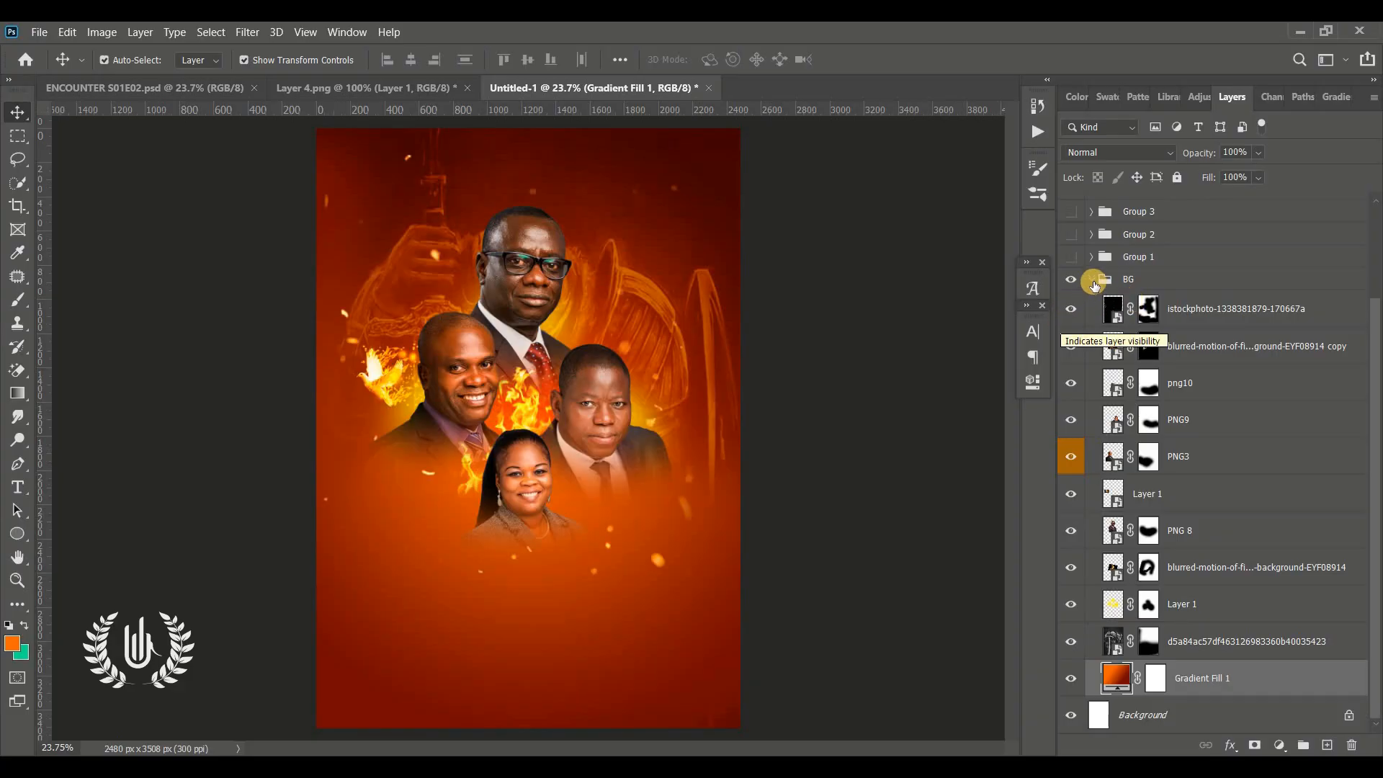
left_click(1093, 282)
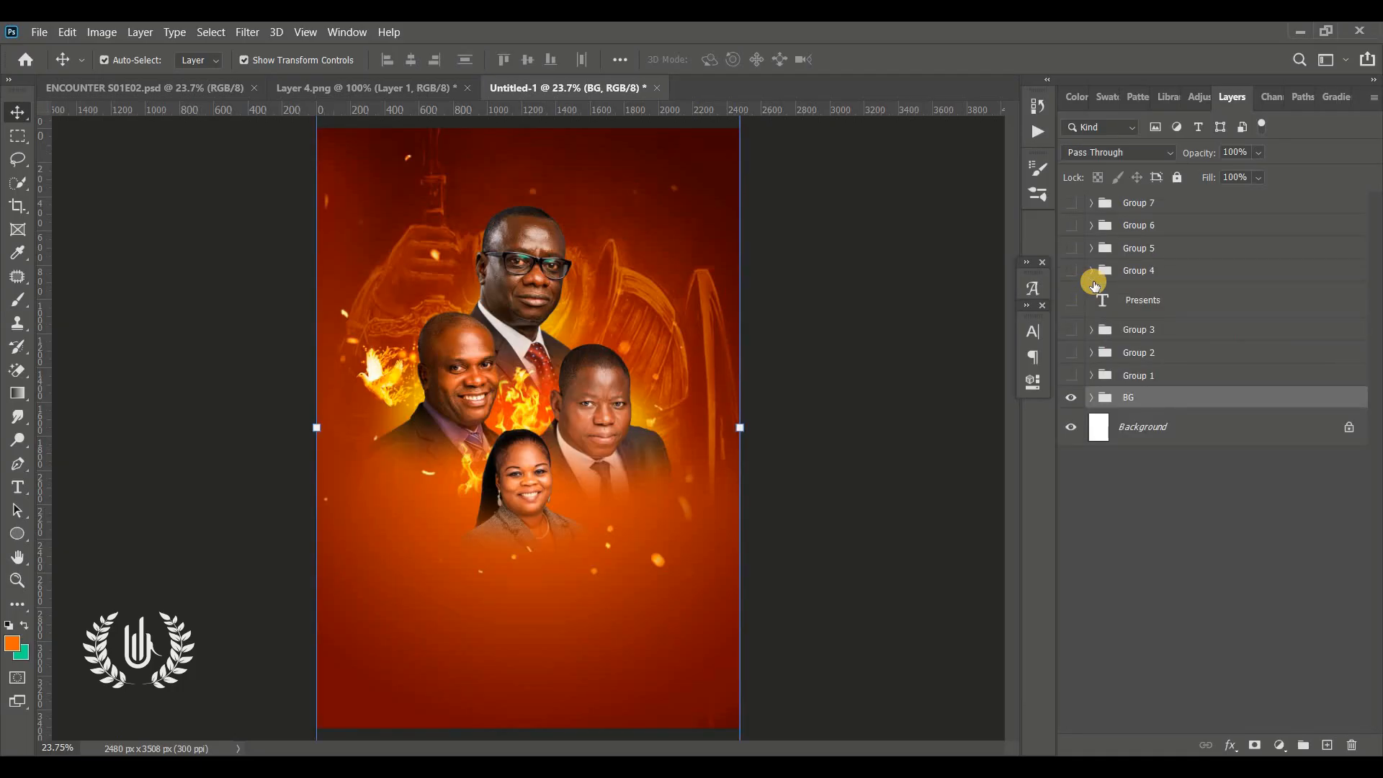
Make Groups 1 to 7 and the Presents text visible again, one at a time from the bottom up
left_click(1081, 374)
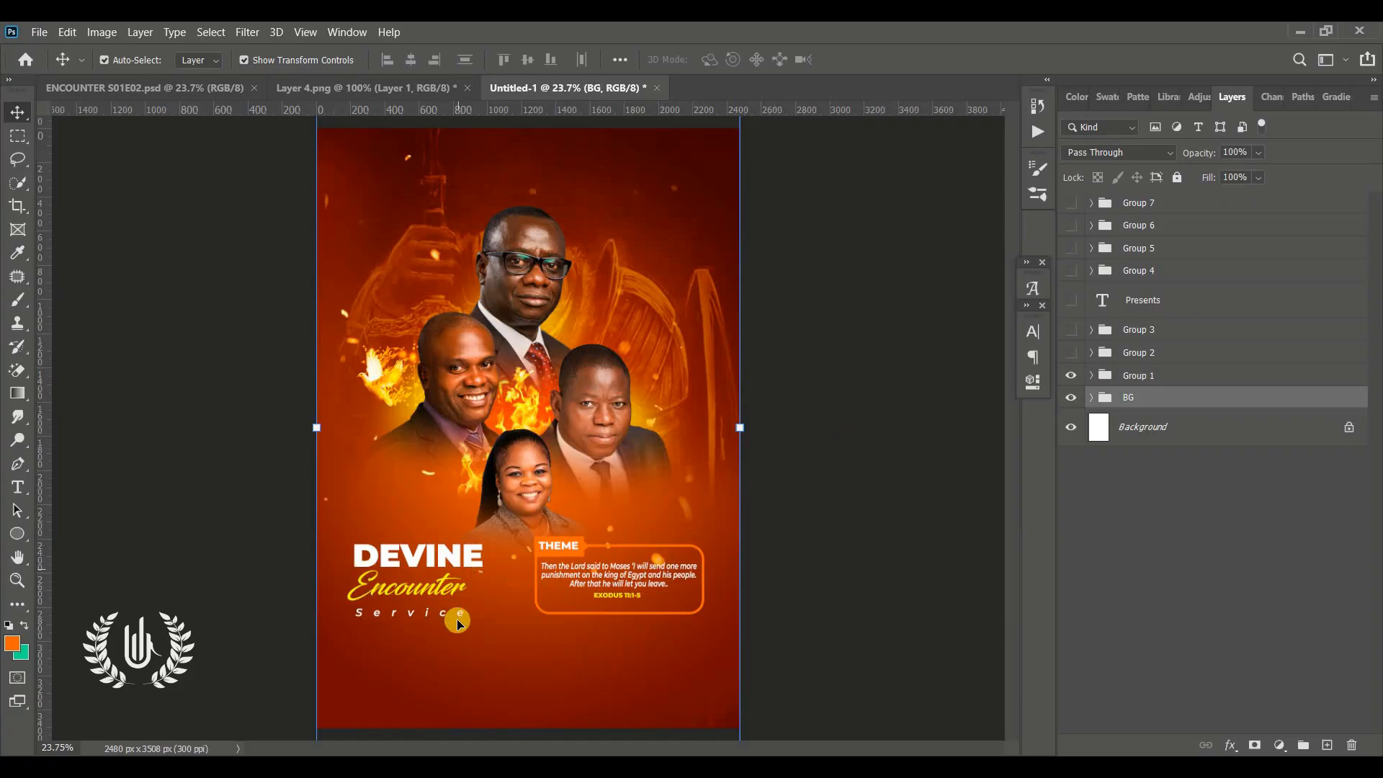
left_click(1071, 353)
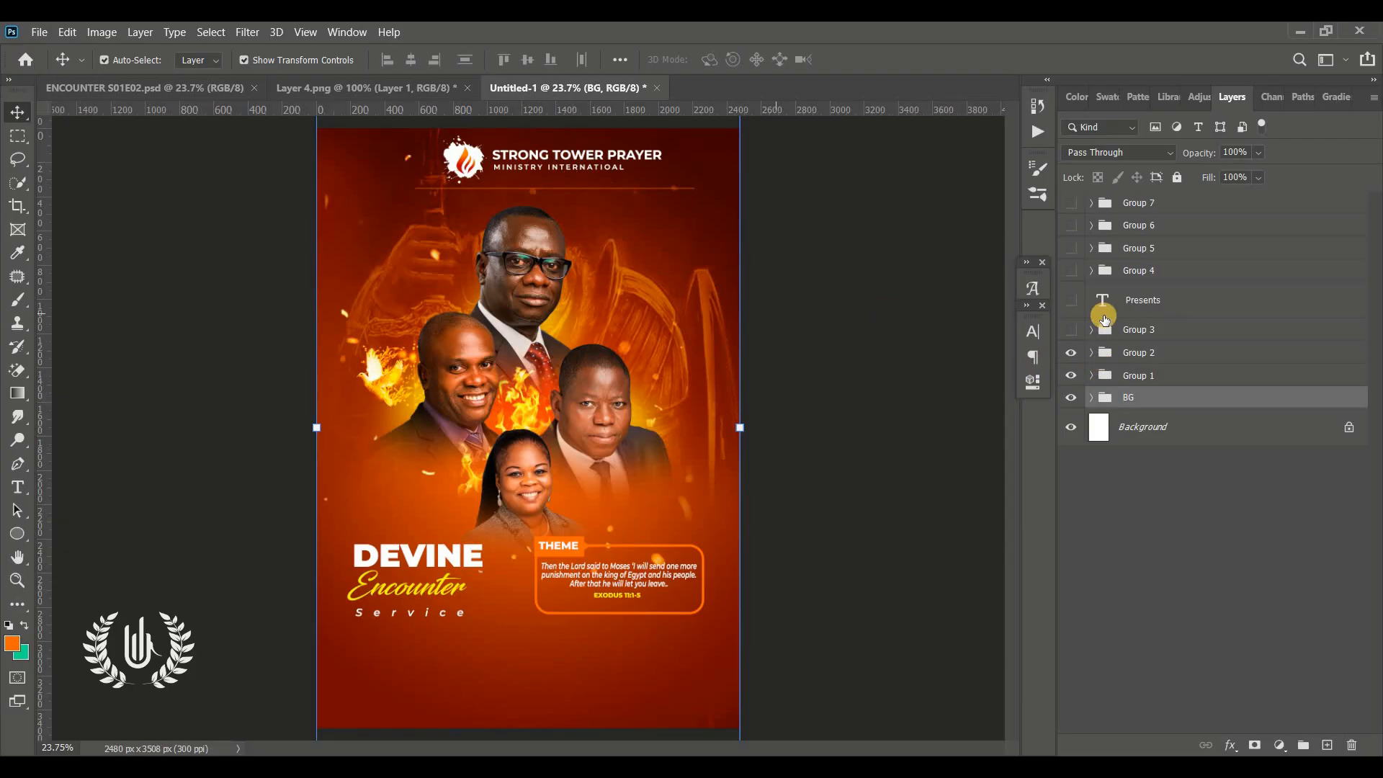
left_click(1073, 334)
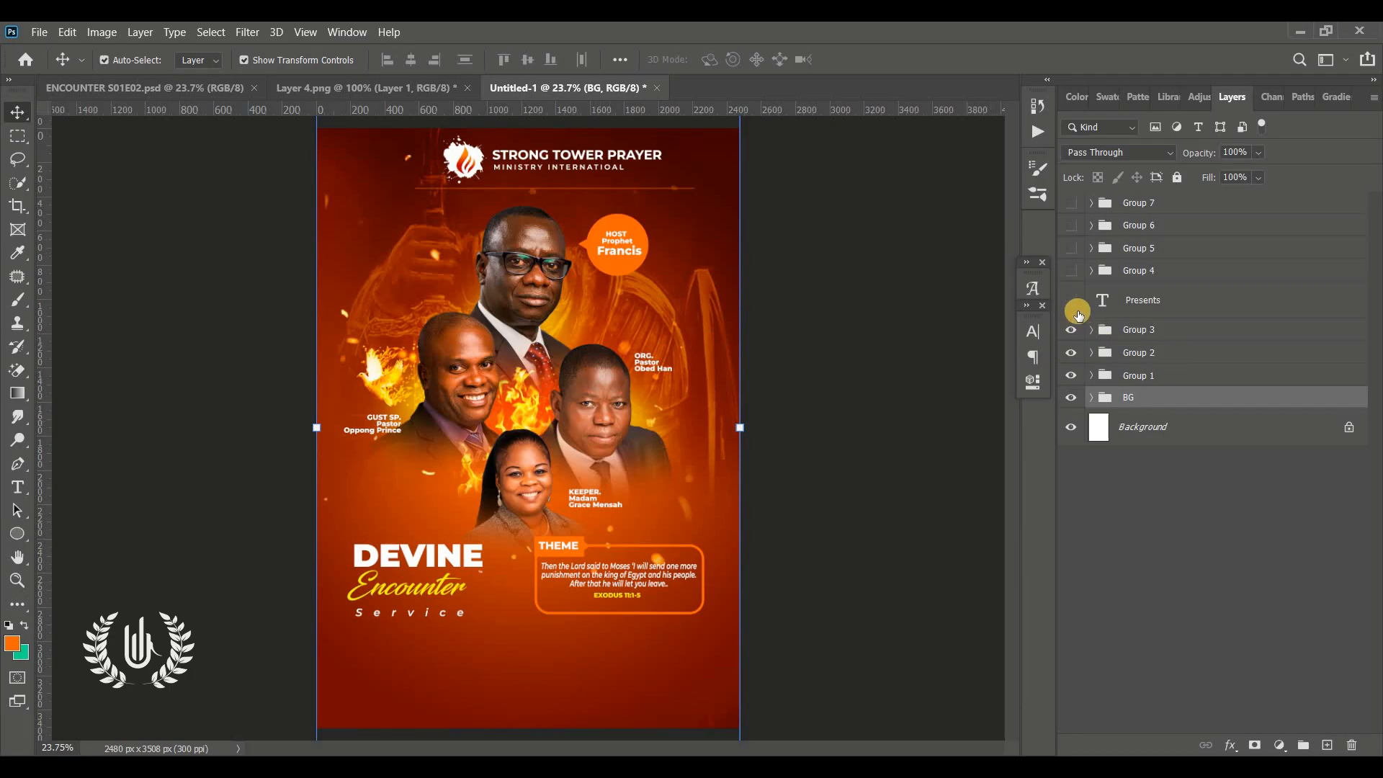
left_click(1073, 306)
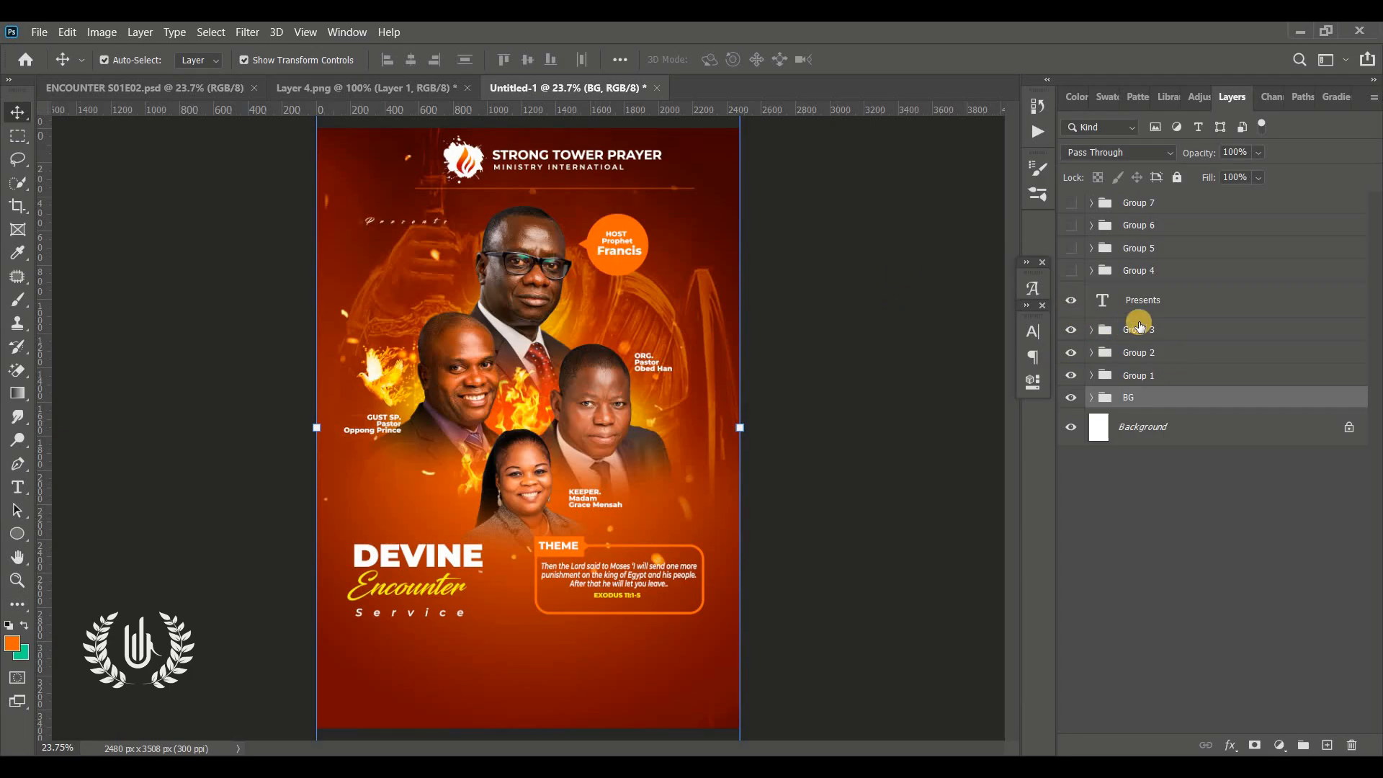
left_click(1071, 272)
left_click(20, 576)
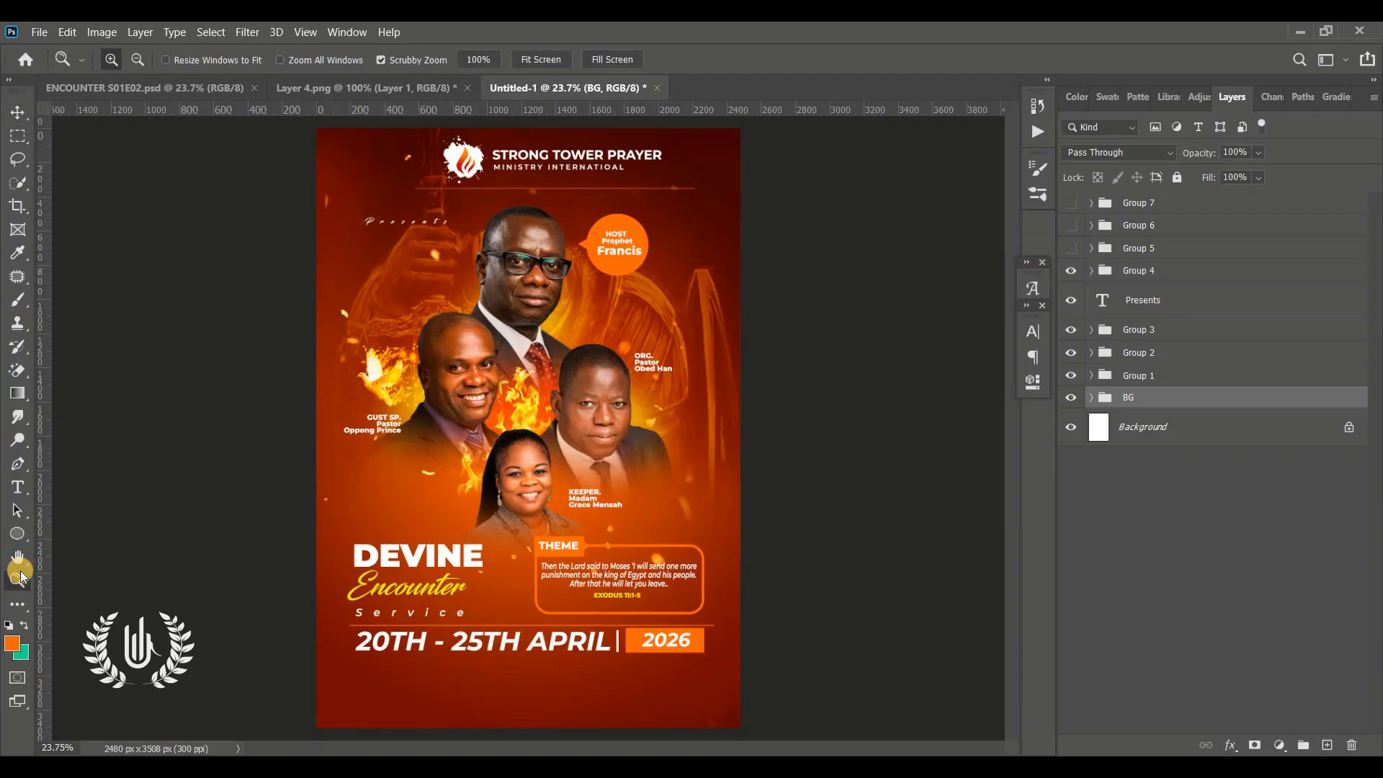
left_click(28, 123)
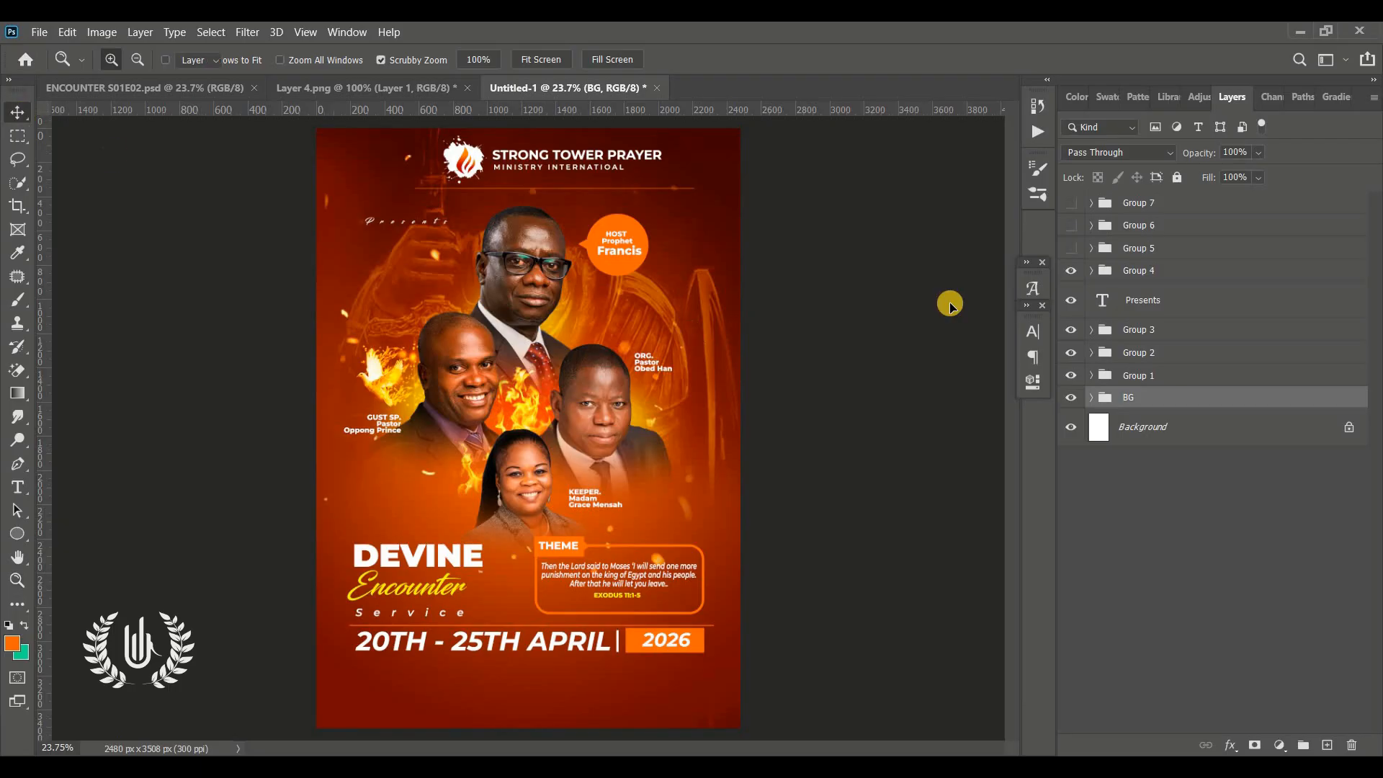
left_click(1072, 250)
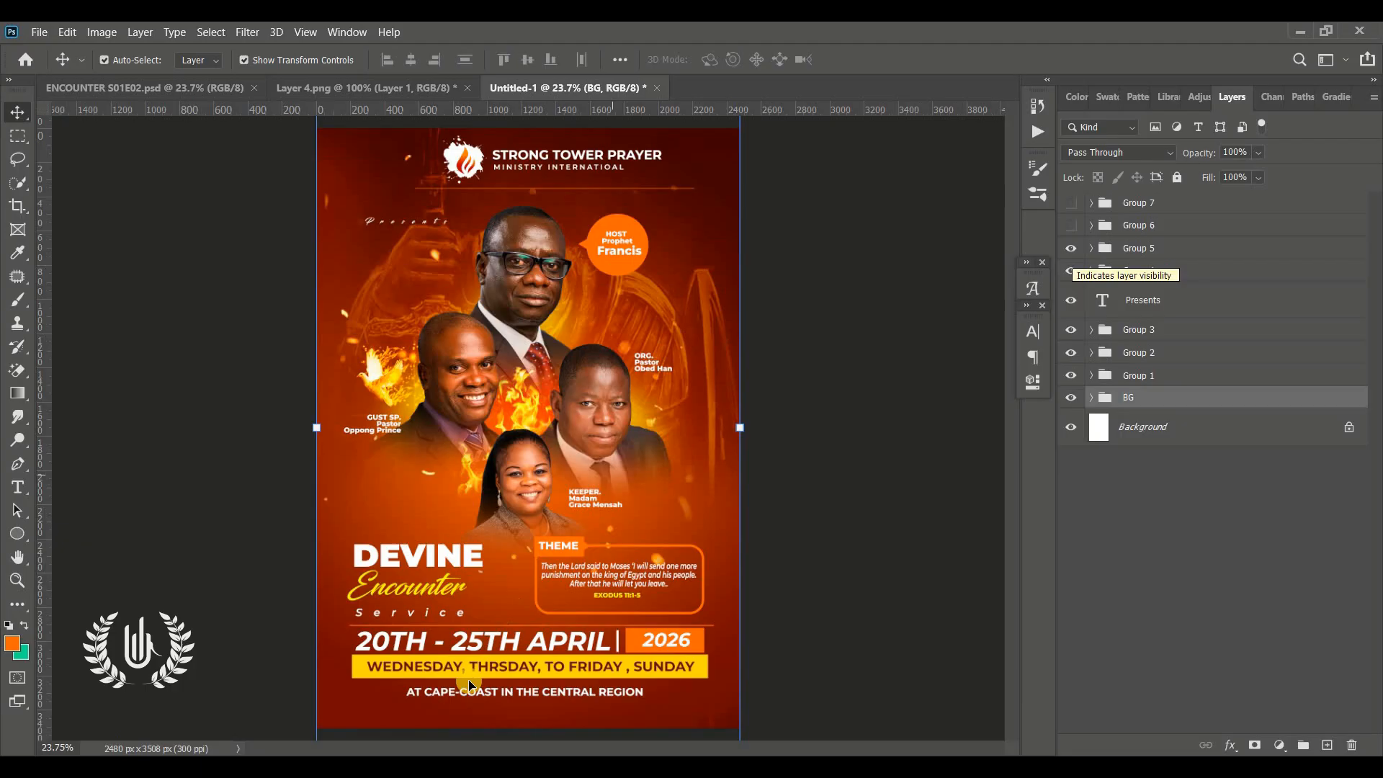
left_click(1071, 227)
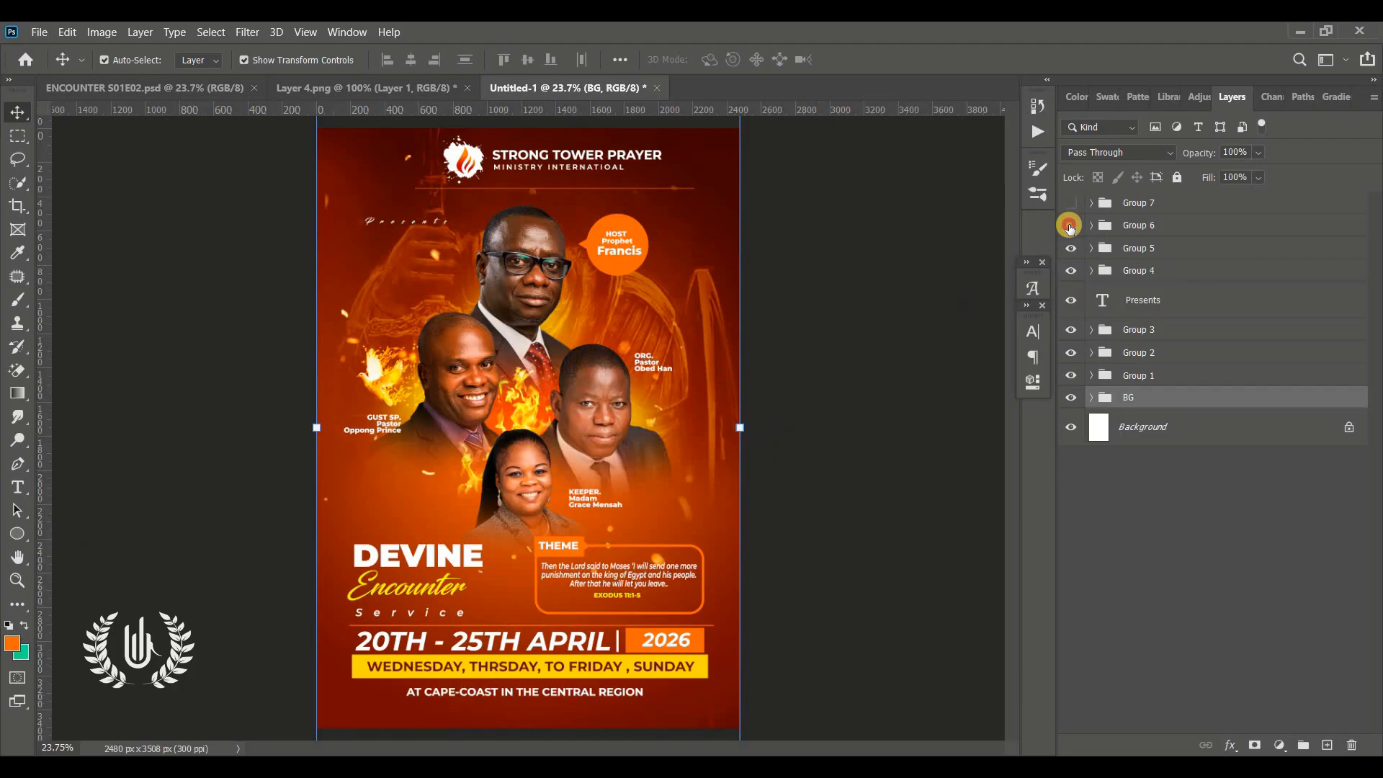
left_click(1072, 203)
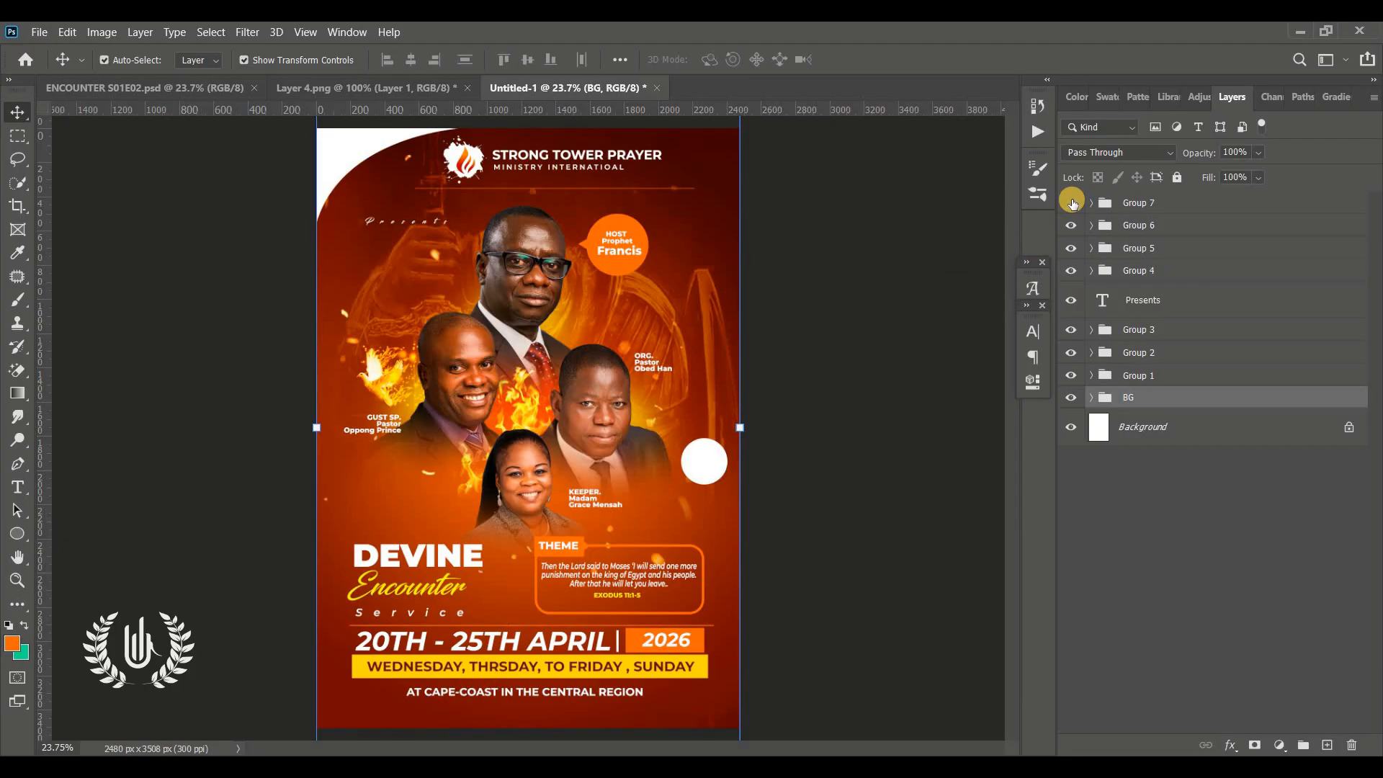
left_click(940, 358)
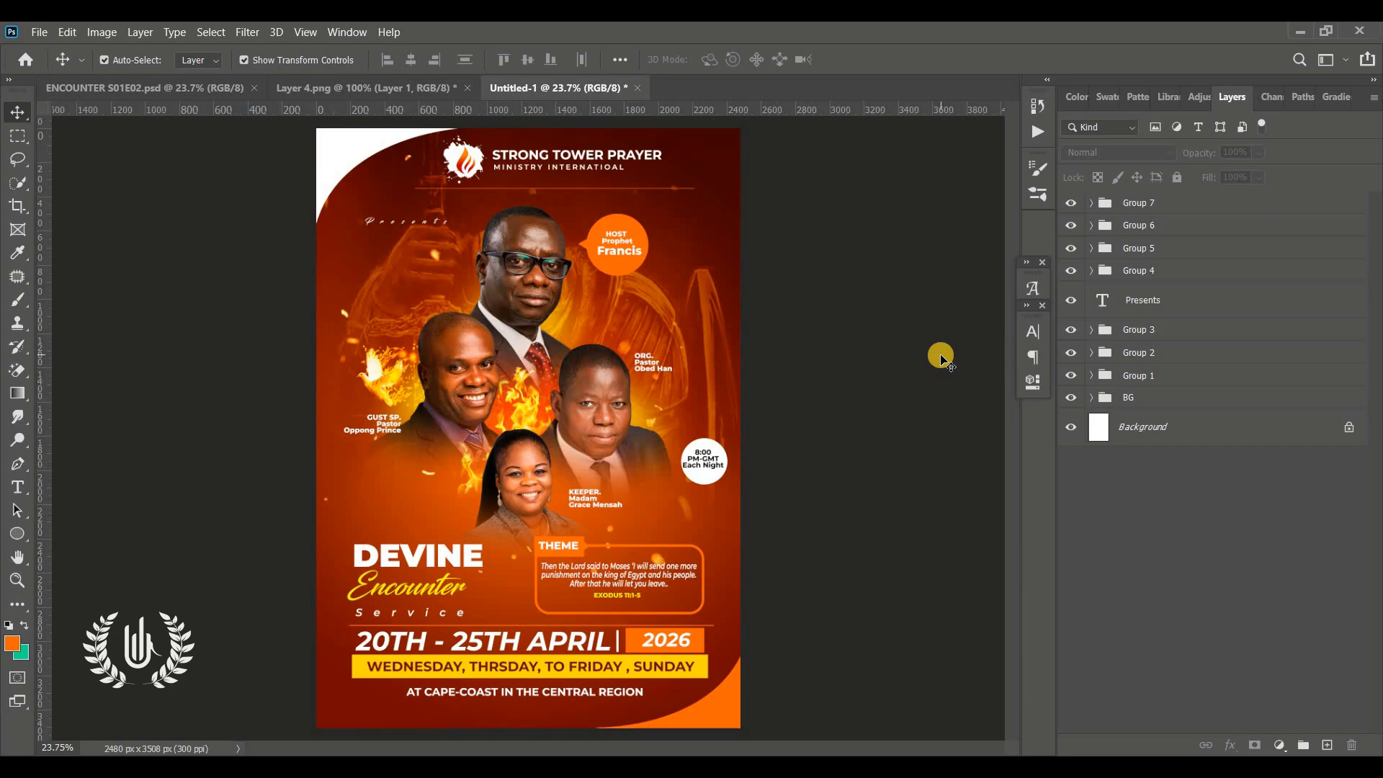
Stamp all visible layers into a new merged layer at the top of the stack
left_click(1172, 201)
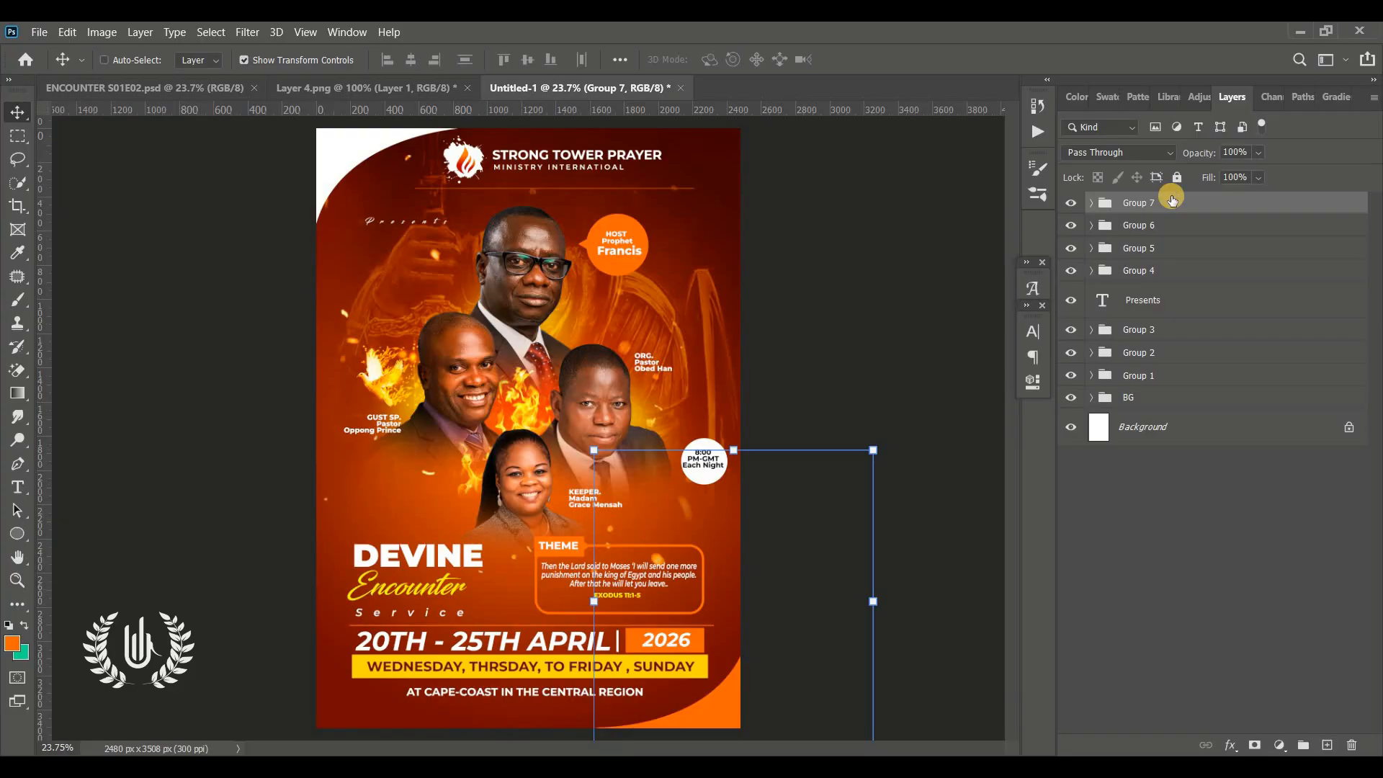
key("ctrl+alt+shift+e")
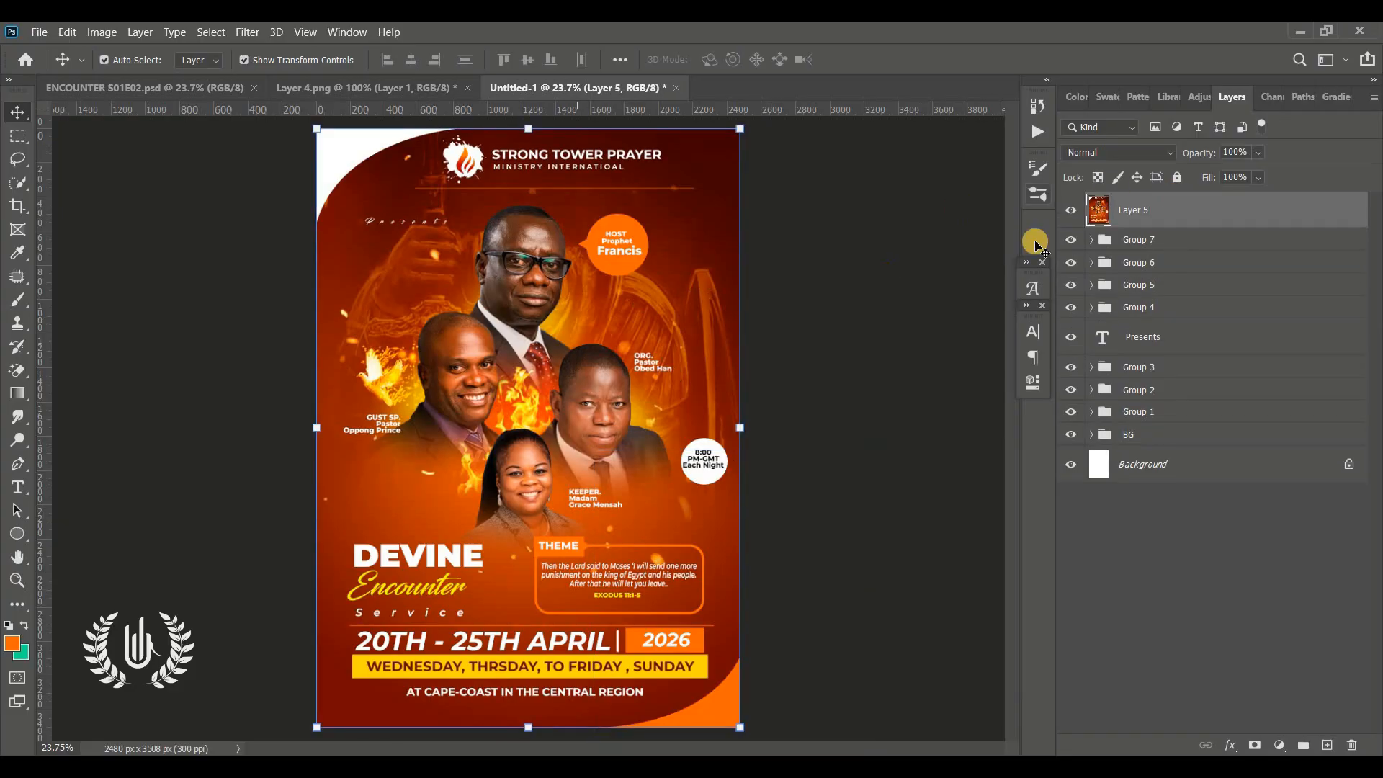
left_click_drag(481, 427, 415, 474)
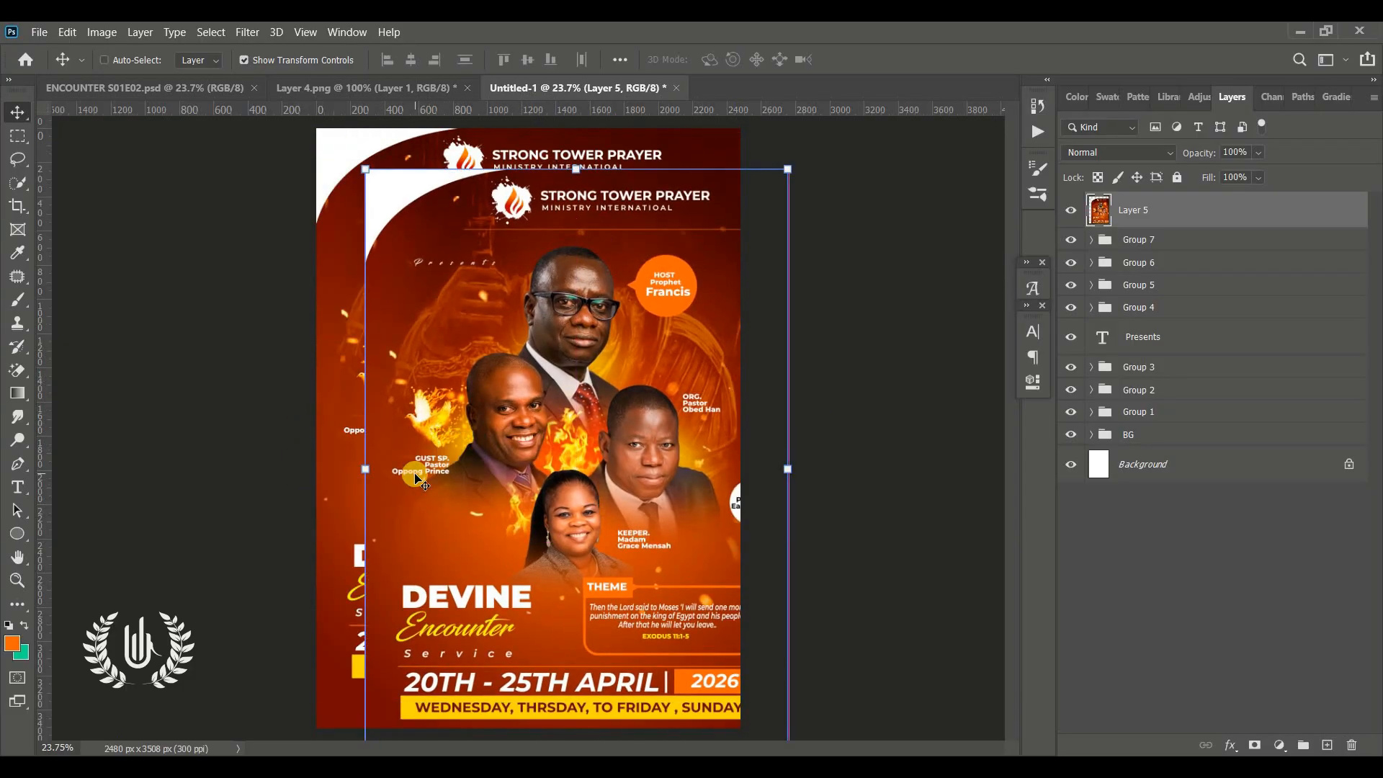
key("ctrl+z")
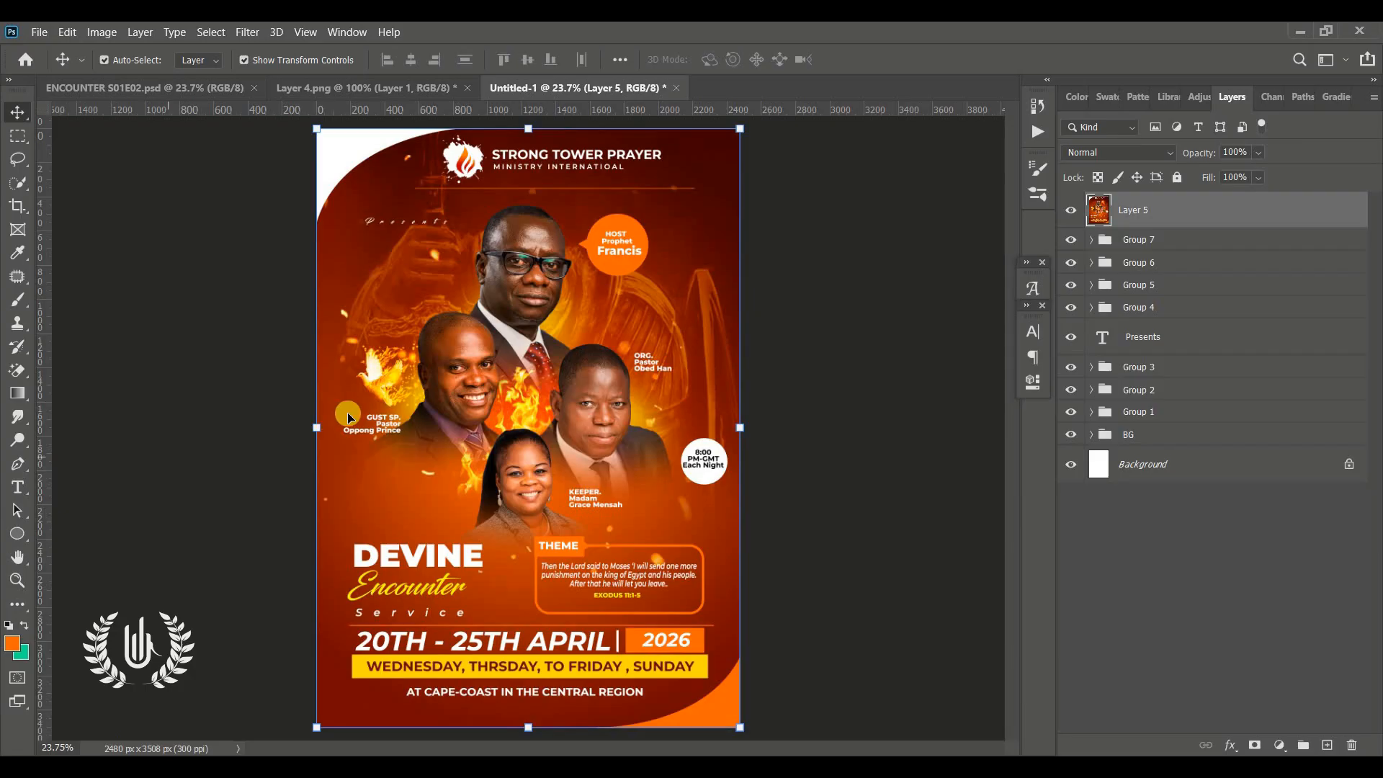
Open the Camera Raw Filter on the merged layer and set Temperature to +14, Tint to +23 and Contrast to +28
left_click(247, 32)
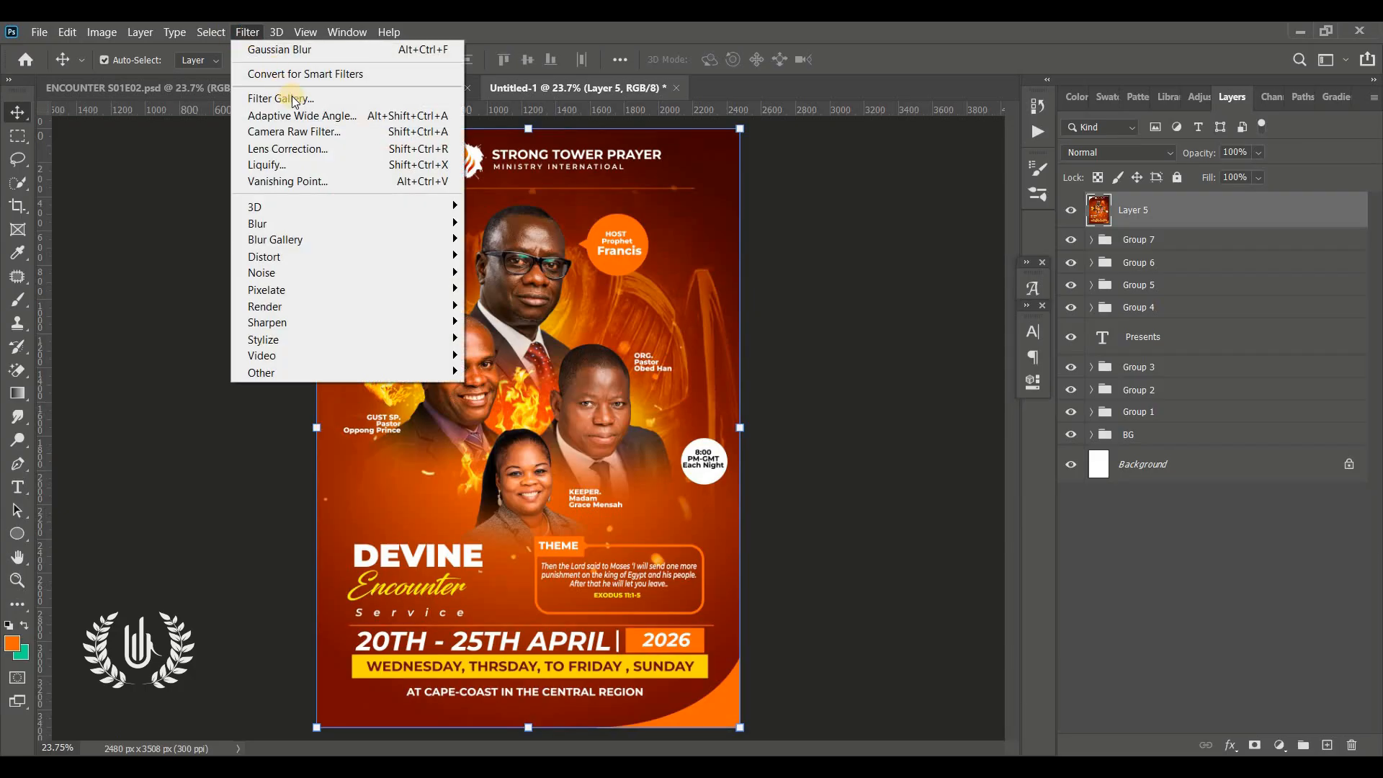
left_click(328, 135)
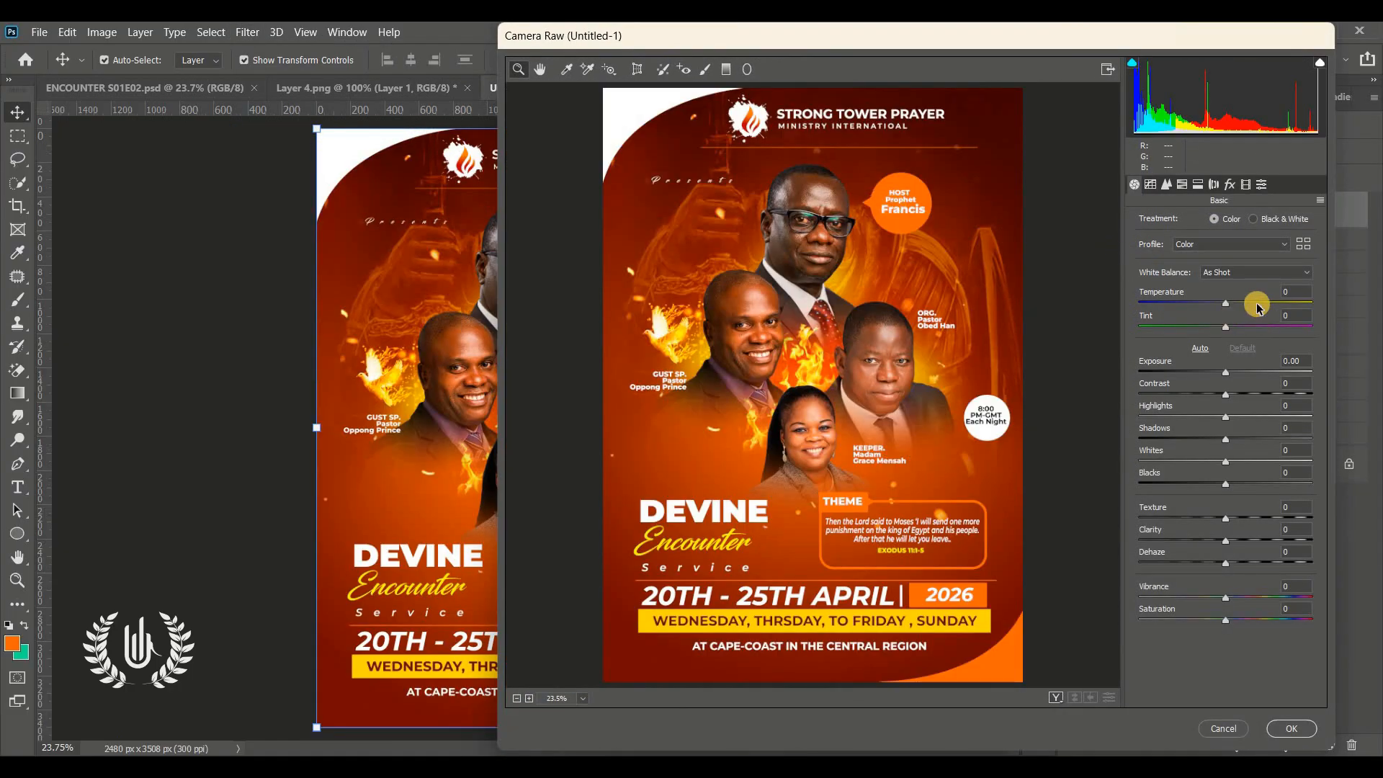
mouse_move(1259, 308)
left_mouse_down()
mouse_move(1232, 306)
mouse_move(1246, 328)
left_mouse_up()
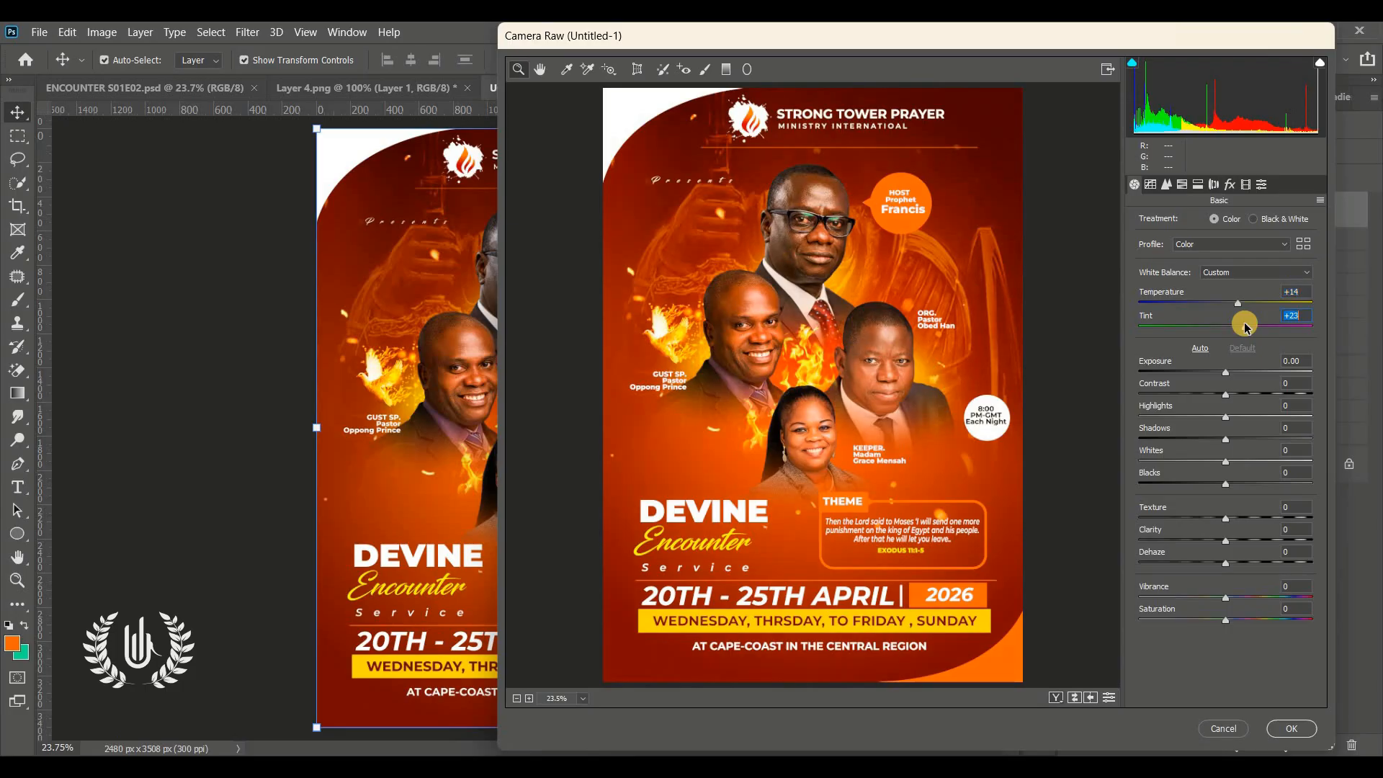
left_click(1248, 394)
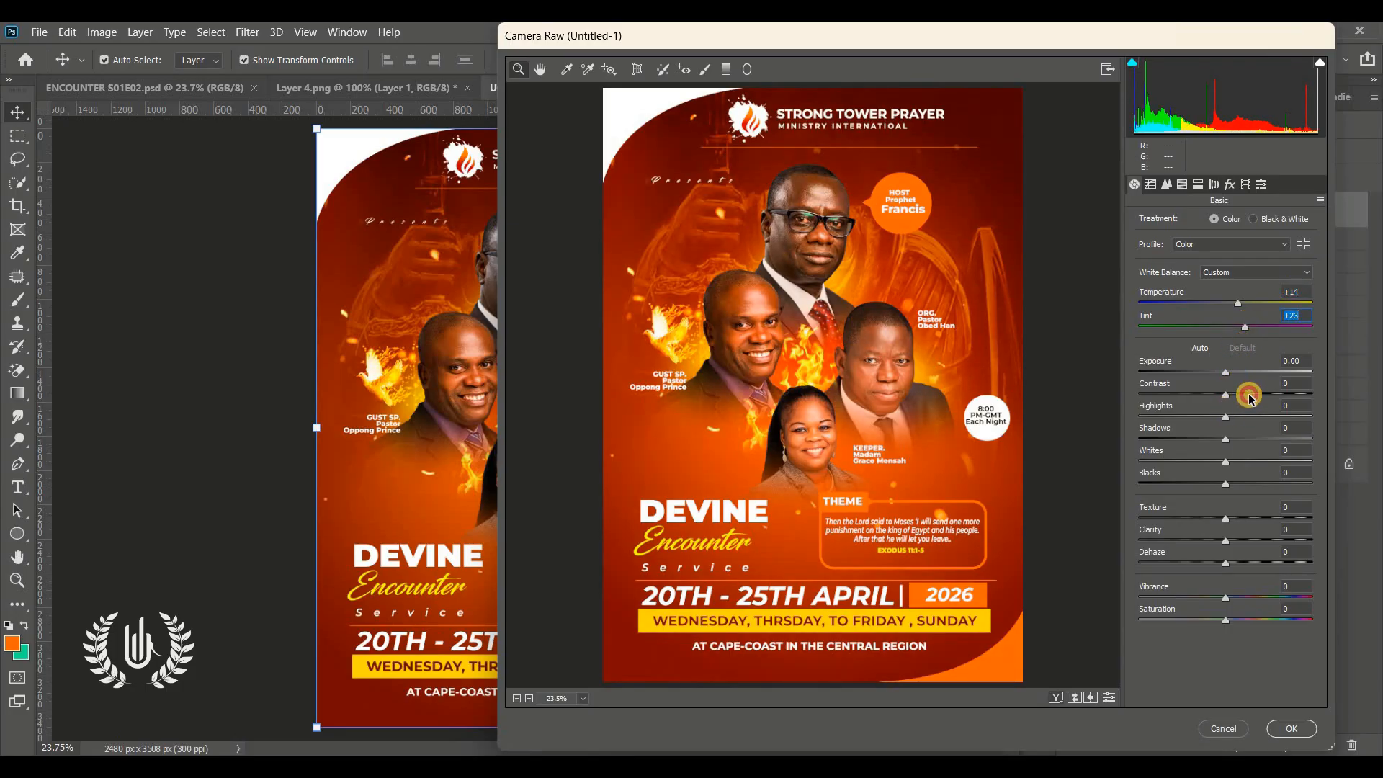
In Camera Raw, set Texture to +23, Clarity to +12 and Shadows to -26
left_click(1217, 439)
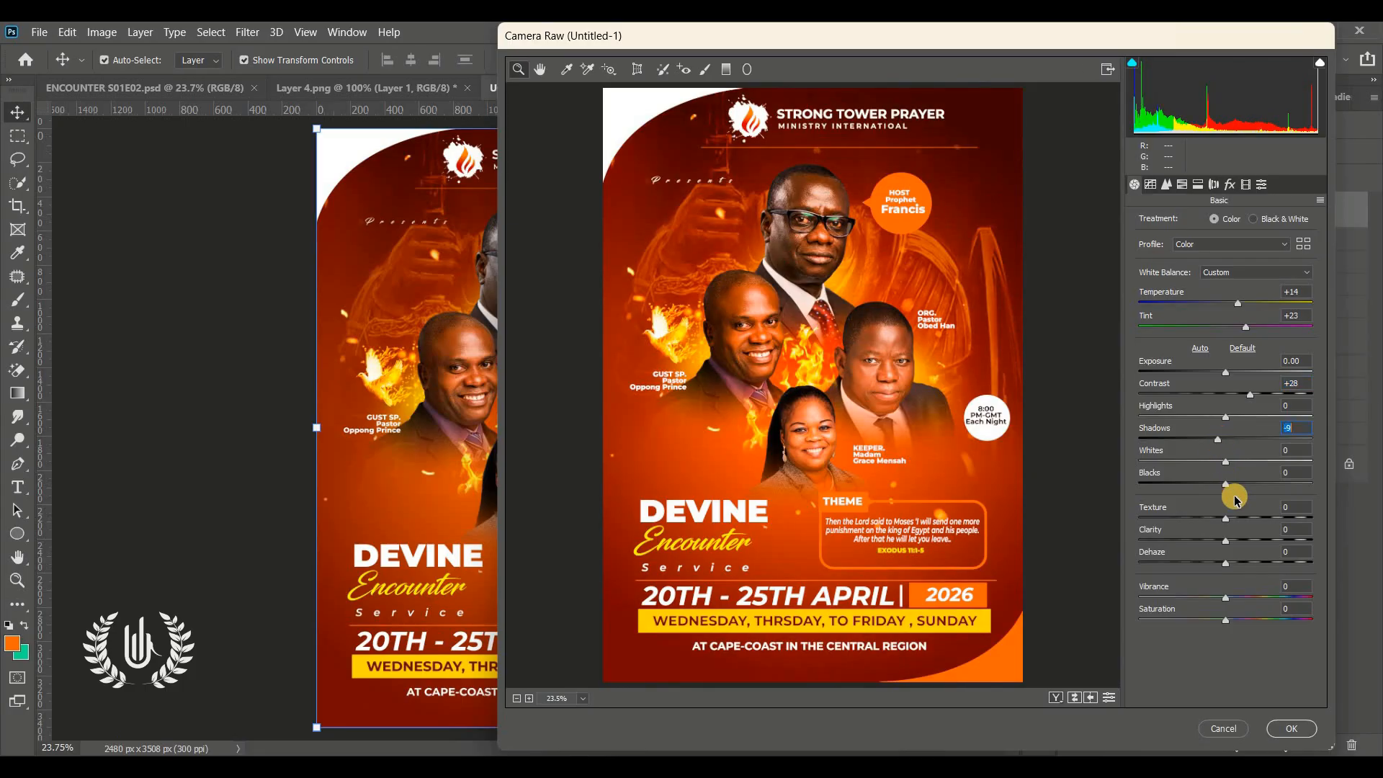
left_click(1247, 518)
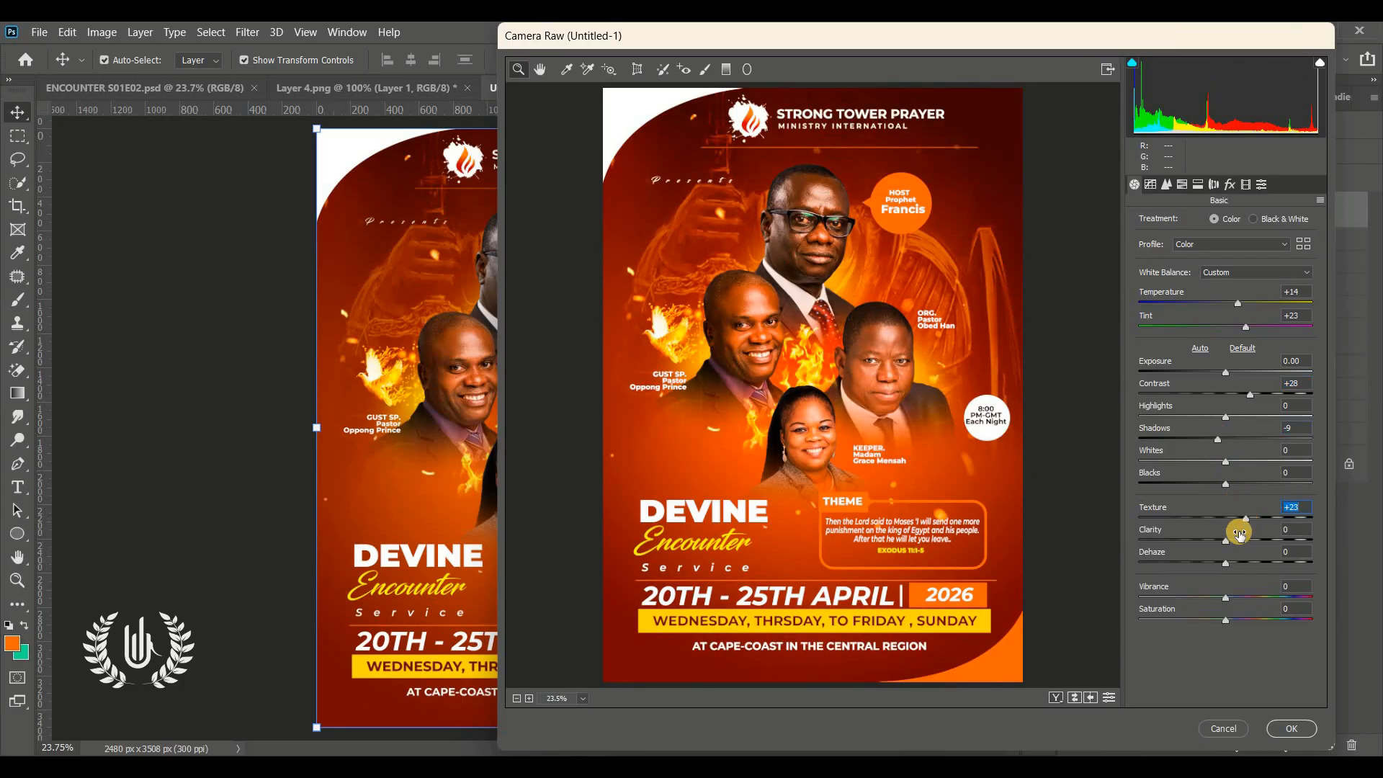
left_click(1236, 540)
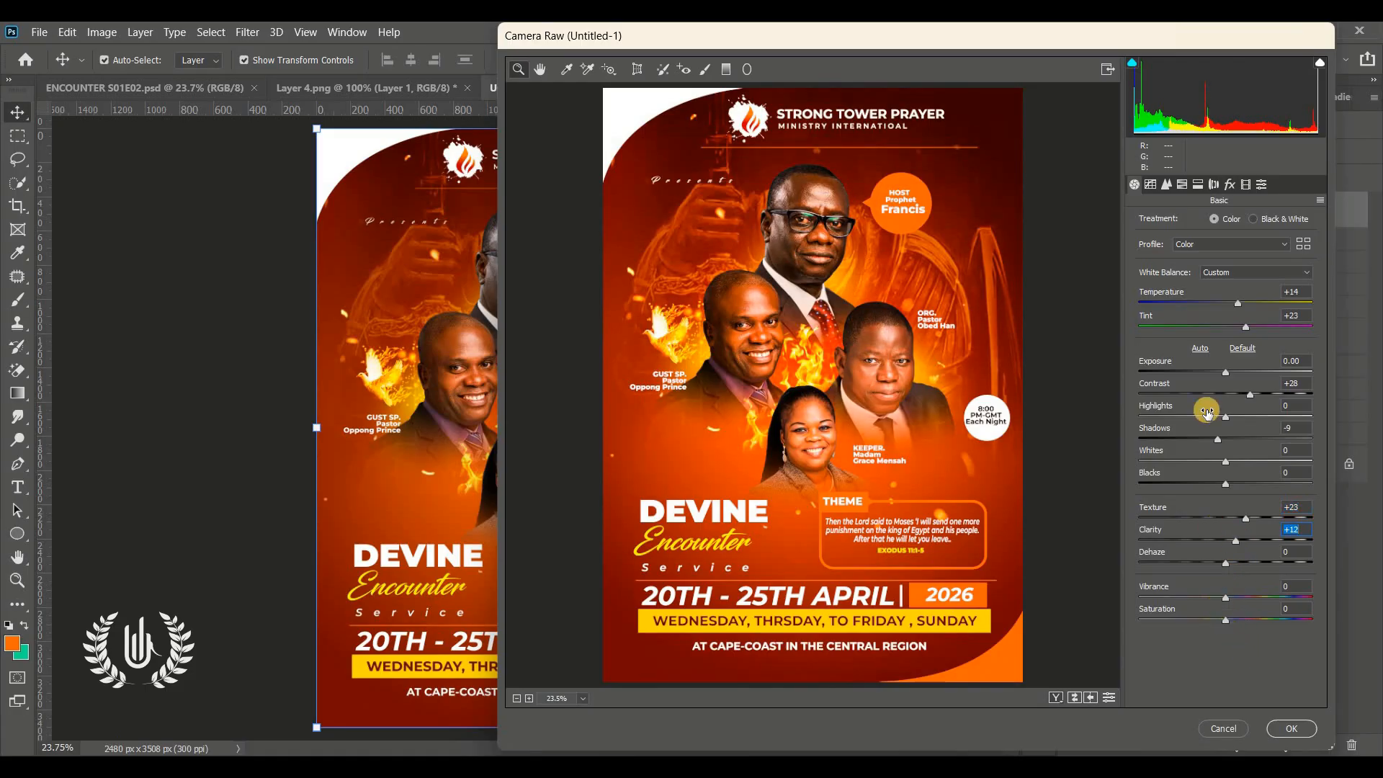
left_click(1199, 440)
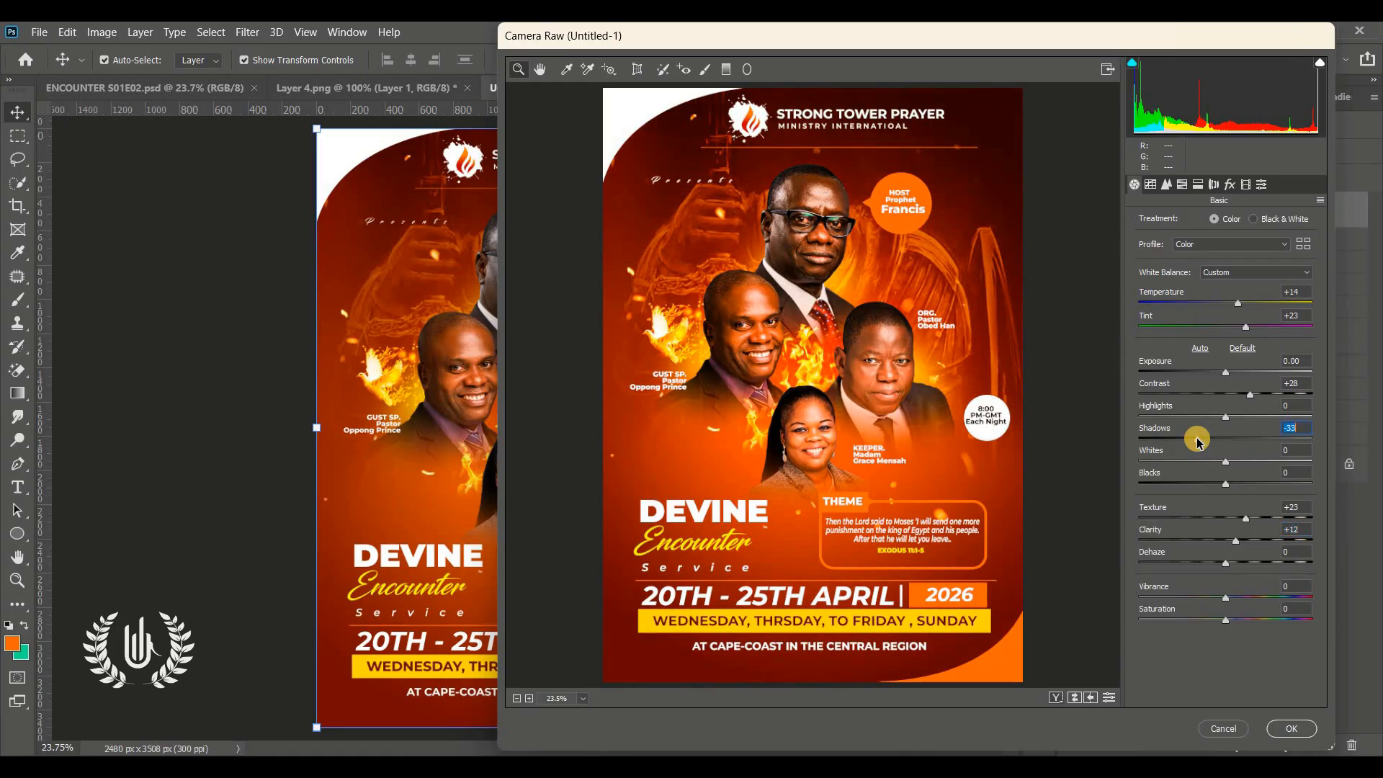
left_click(1204, 439)
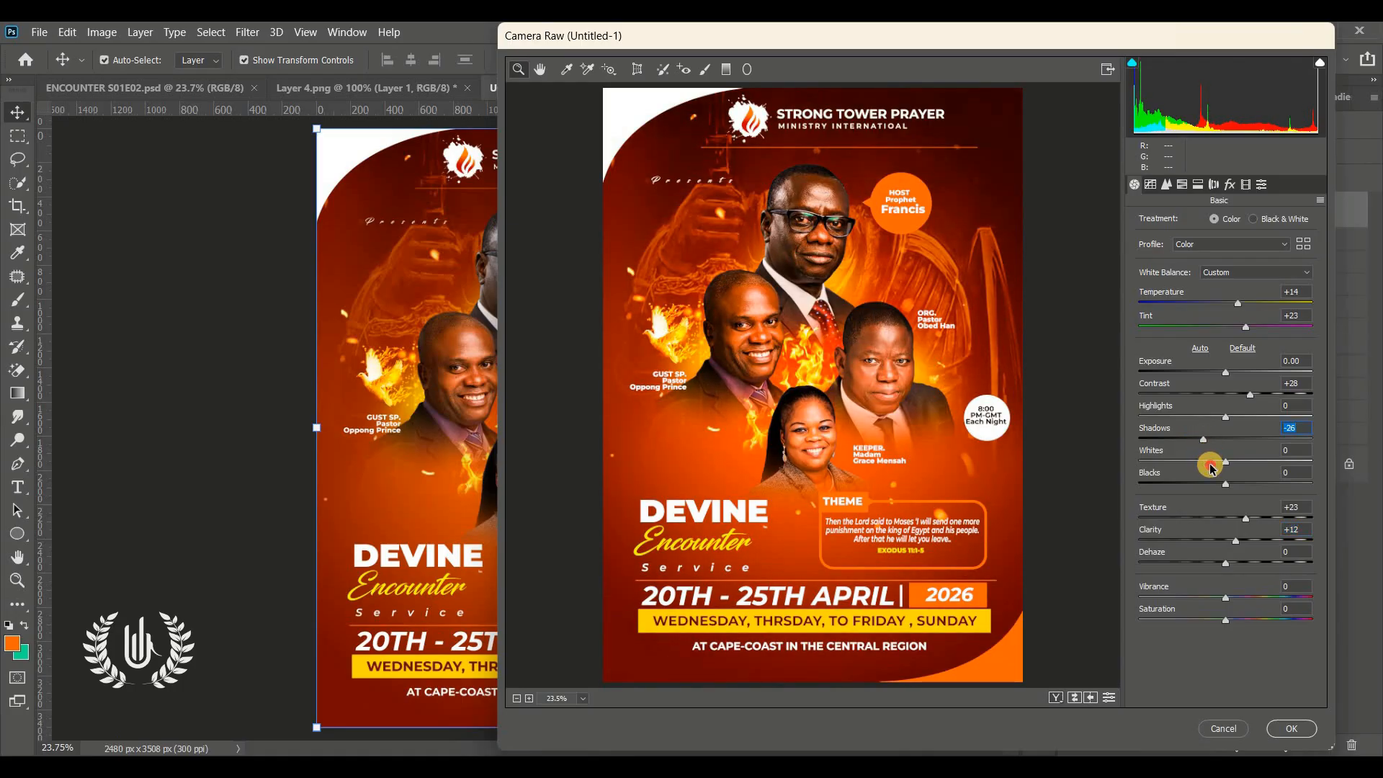
Set Whites to -71 and apply the Camera Raw Filter to the merged layer
left_click_drag(1211, 468, 1156, 466)
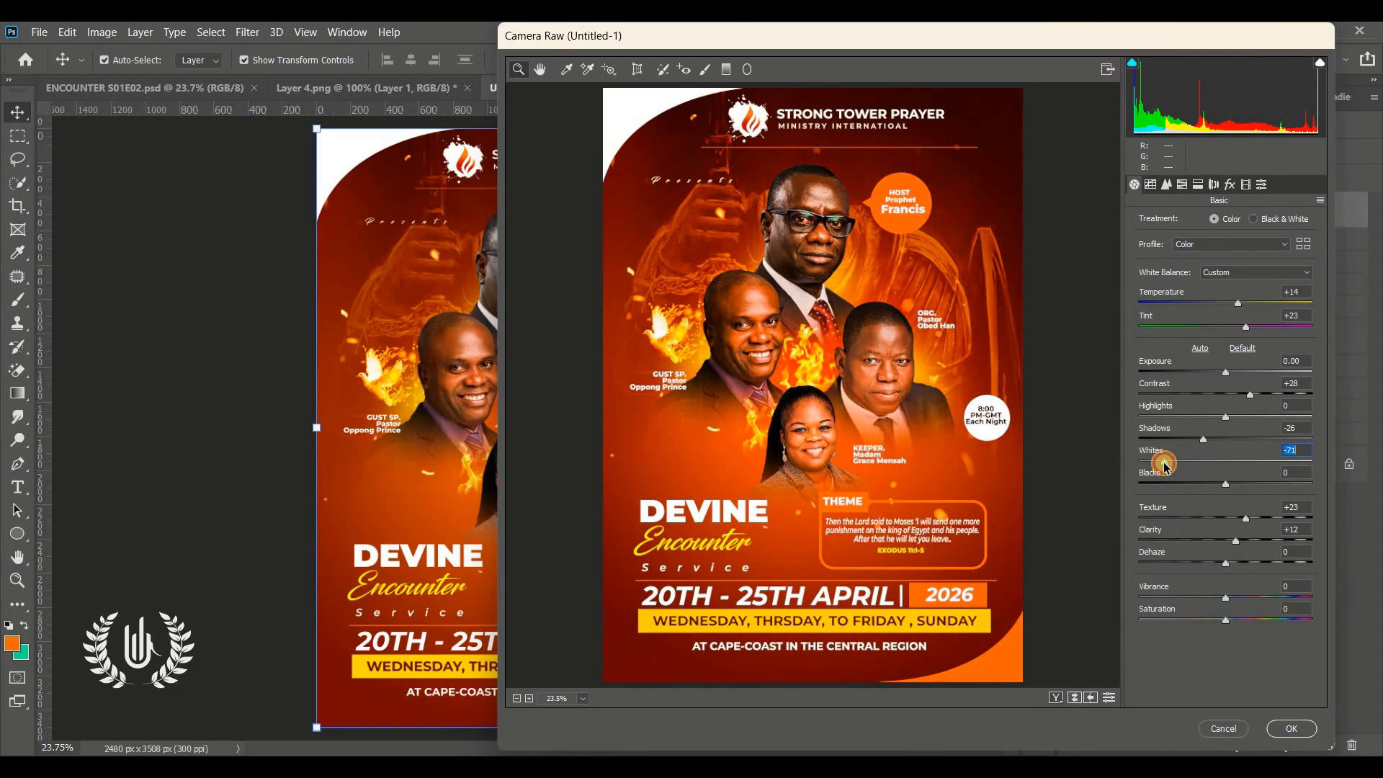
left_click(1289, 728)
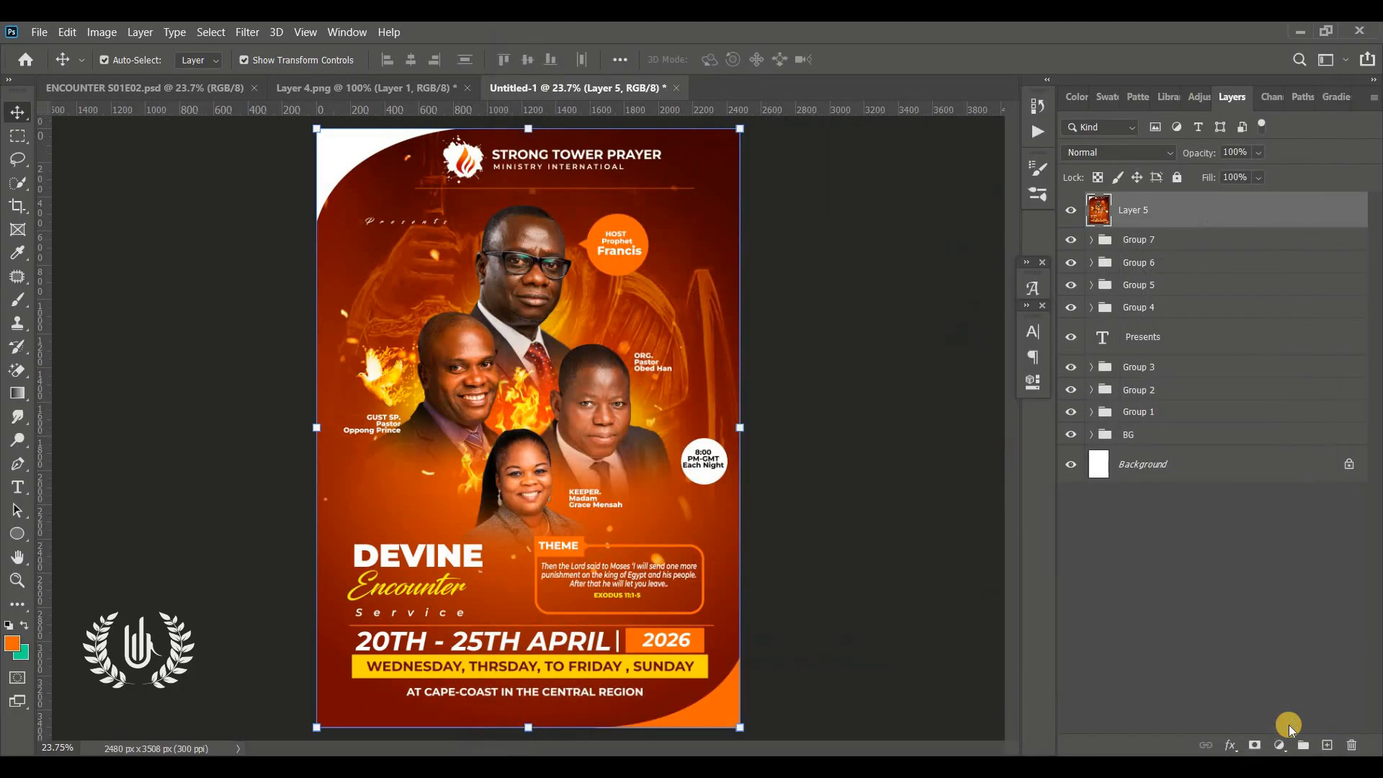
left_click(832, 457)
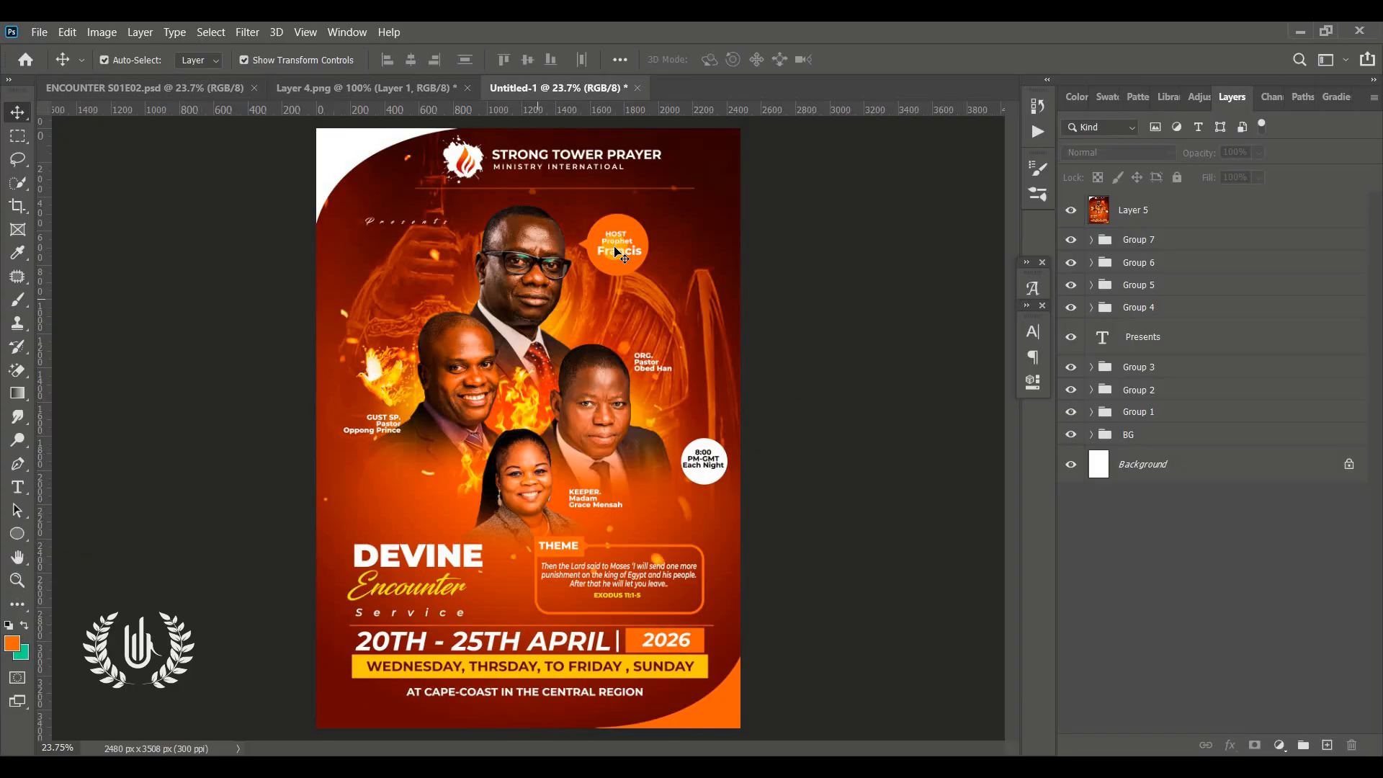